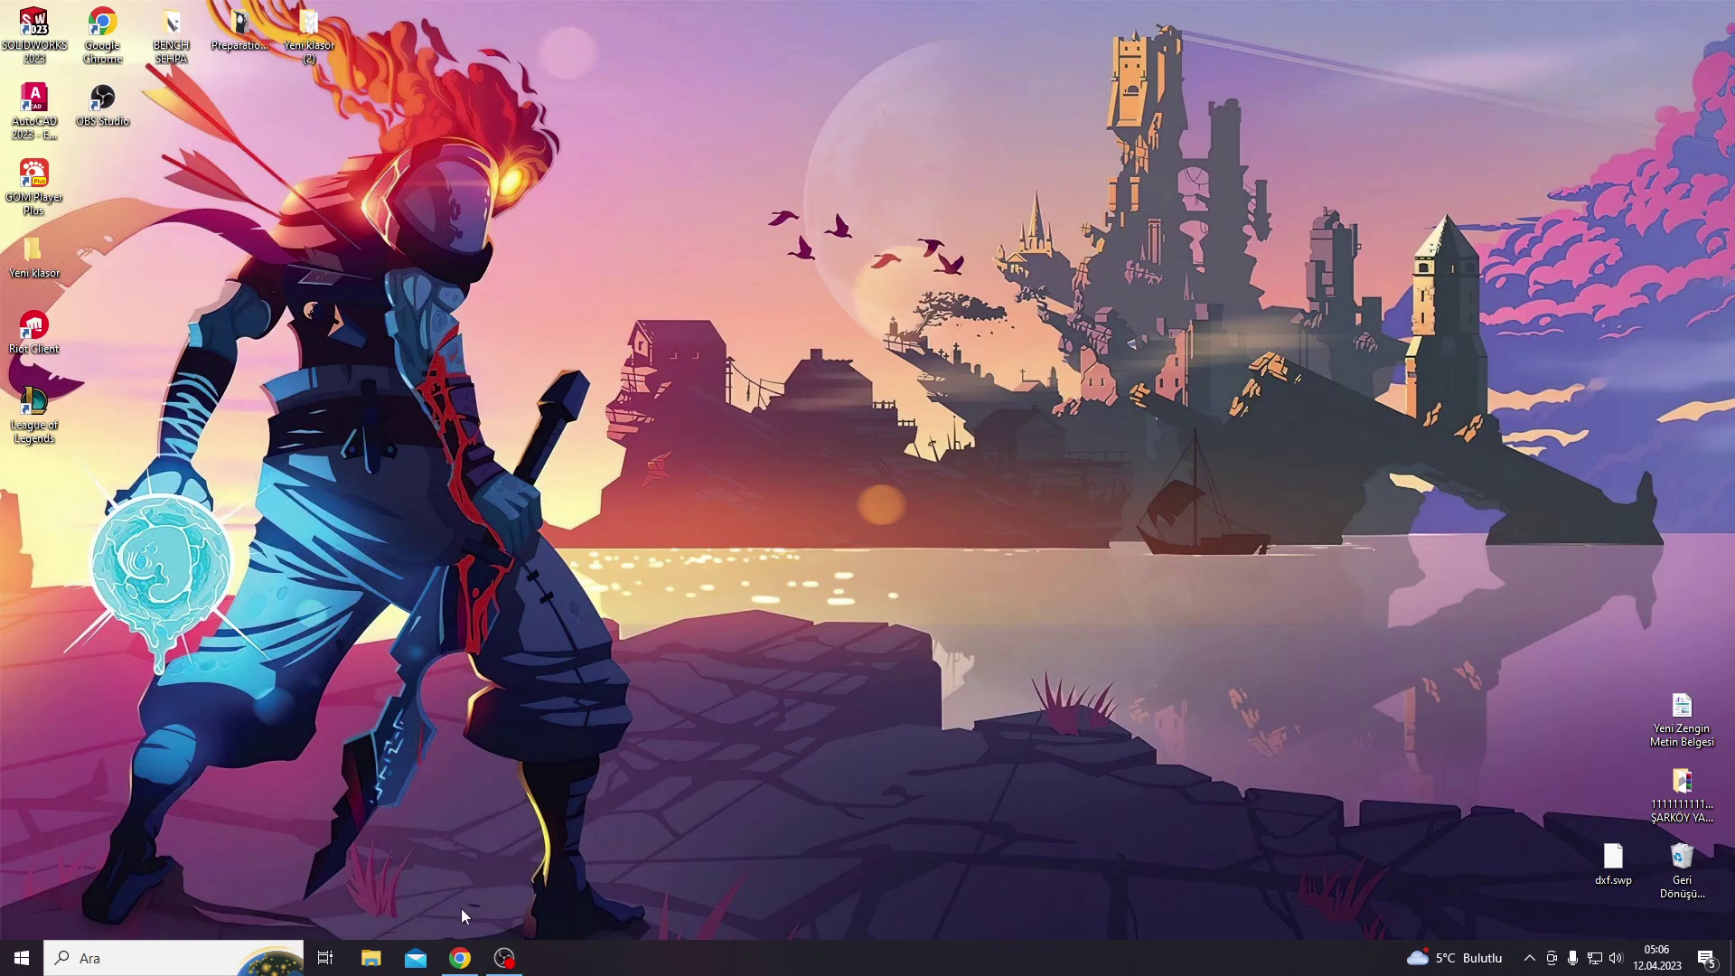
# Step: Bring Chrome forward on the ERA ART bookend product page and dismiss the notification popup
pyautogui.click(461, 958)
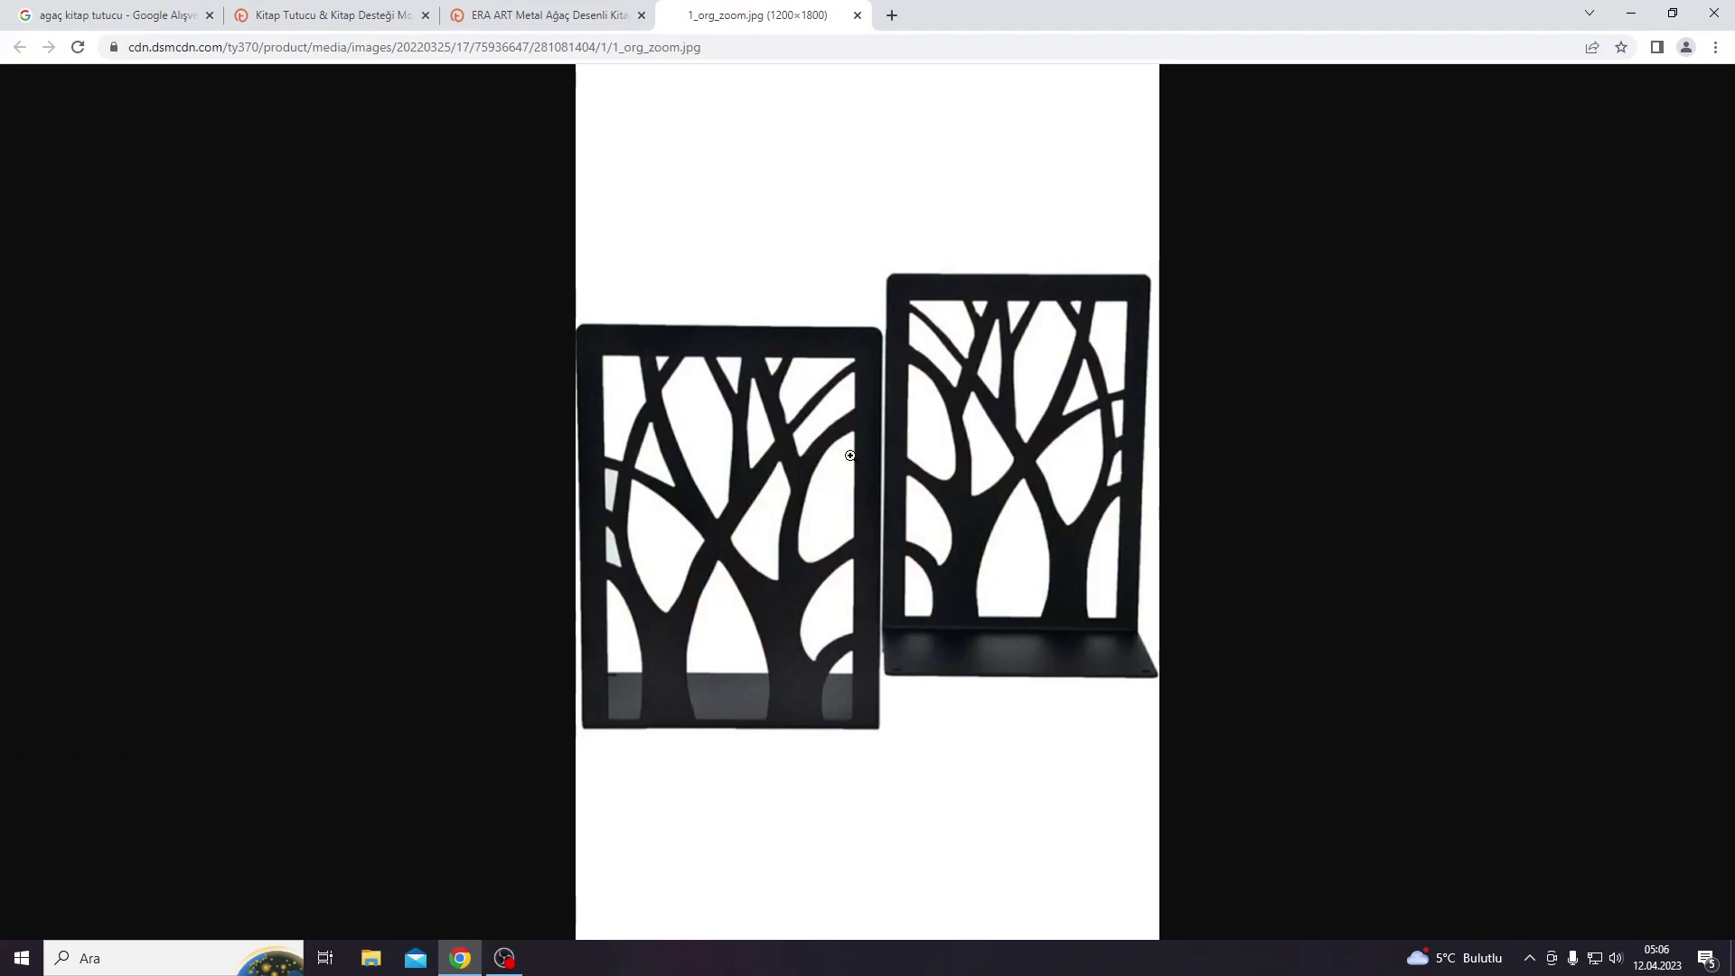
pyautogui.click(550, 22)
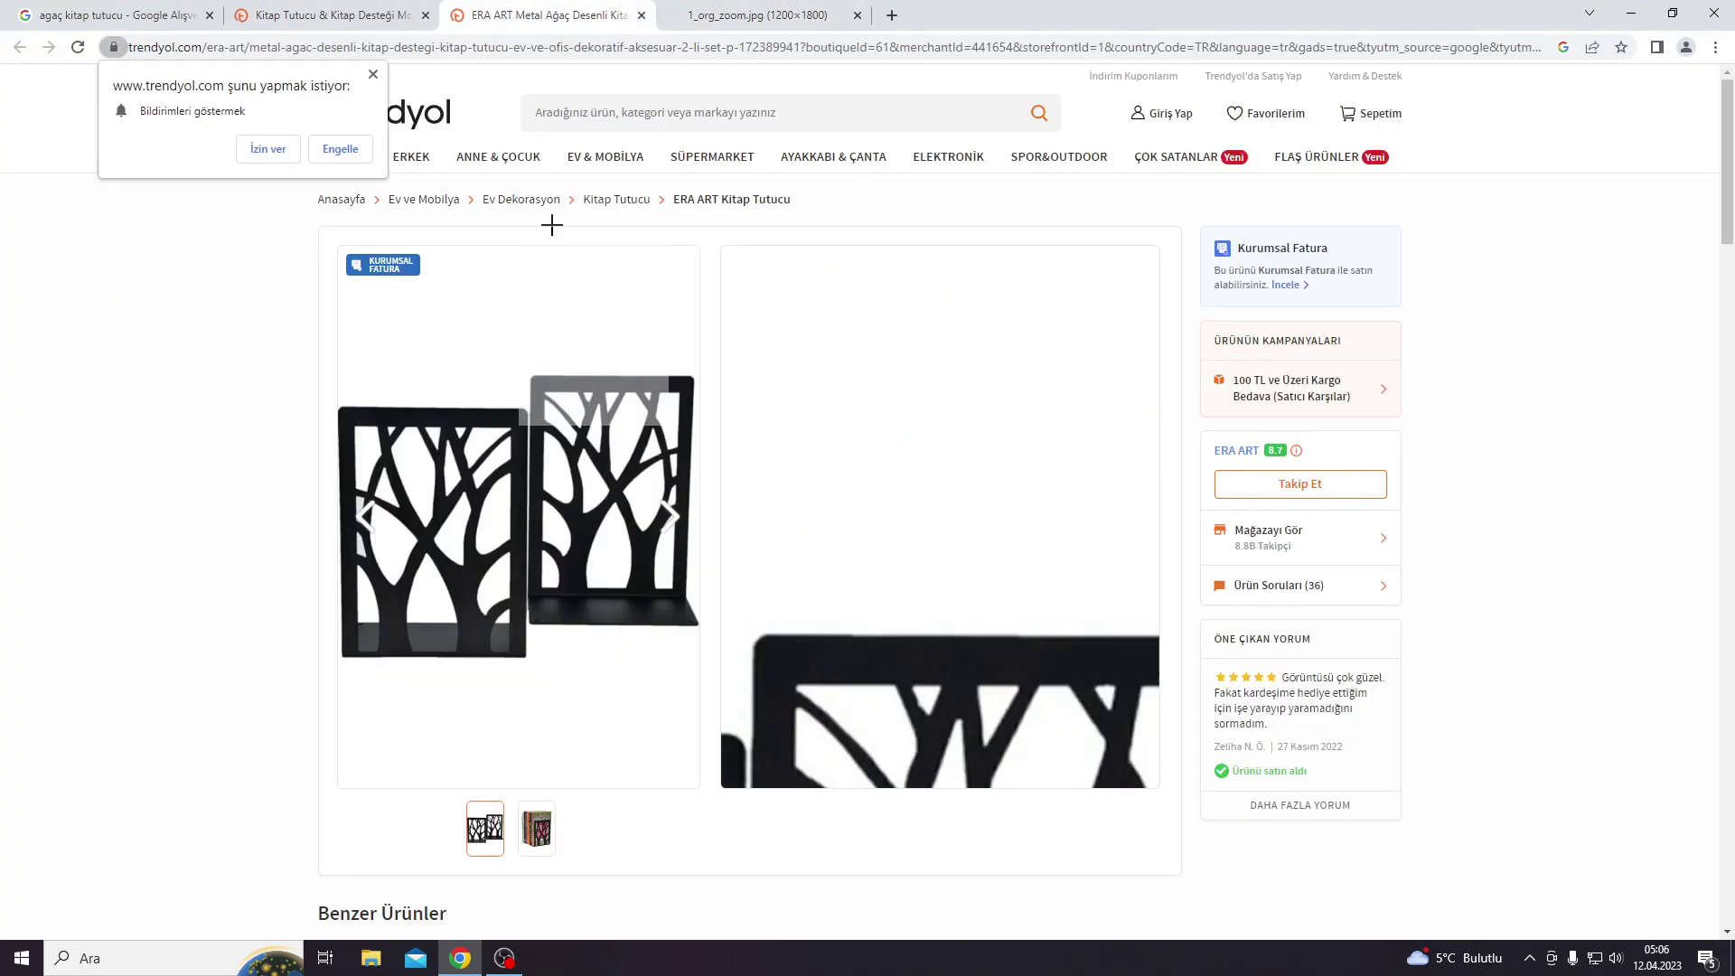
pyautogui.click(759, 14)
pyautogui.click(557, 7)
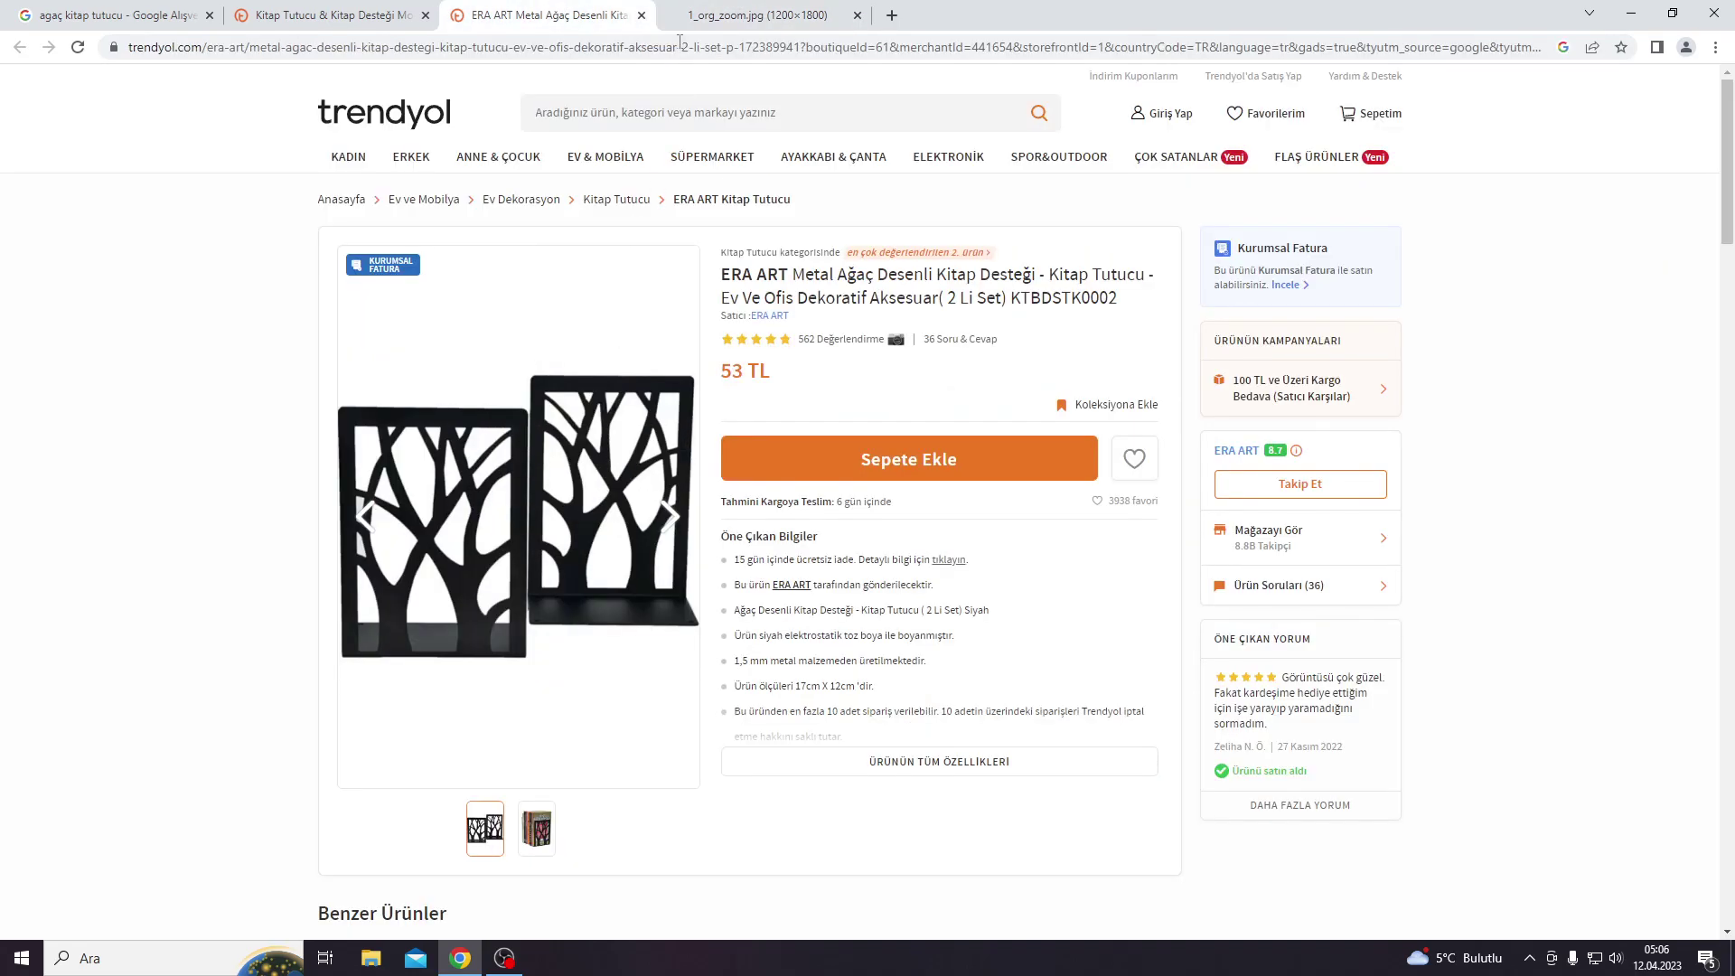
pyautogui.click(765, 14)
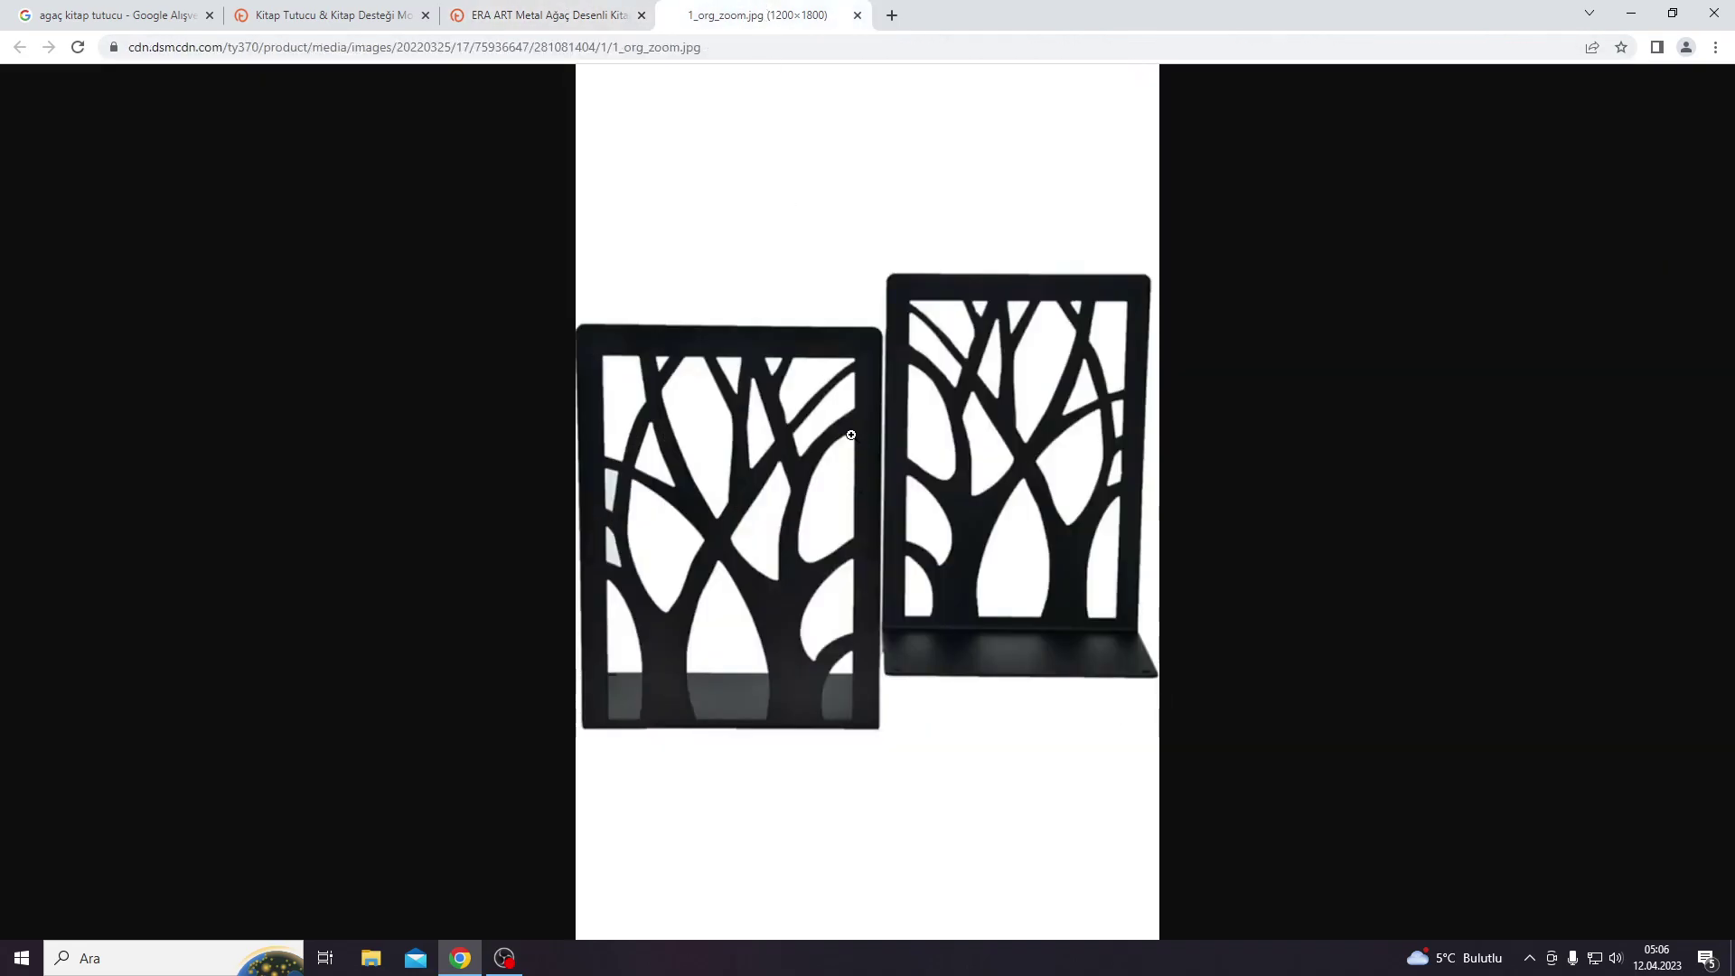
pyautogui.click(576, 16)
# Step: Open the product photo in its own tab and start saving it with 'Resmi farklı kaydet...'
pyautogui.rightClick(523, 436)
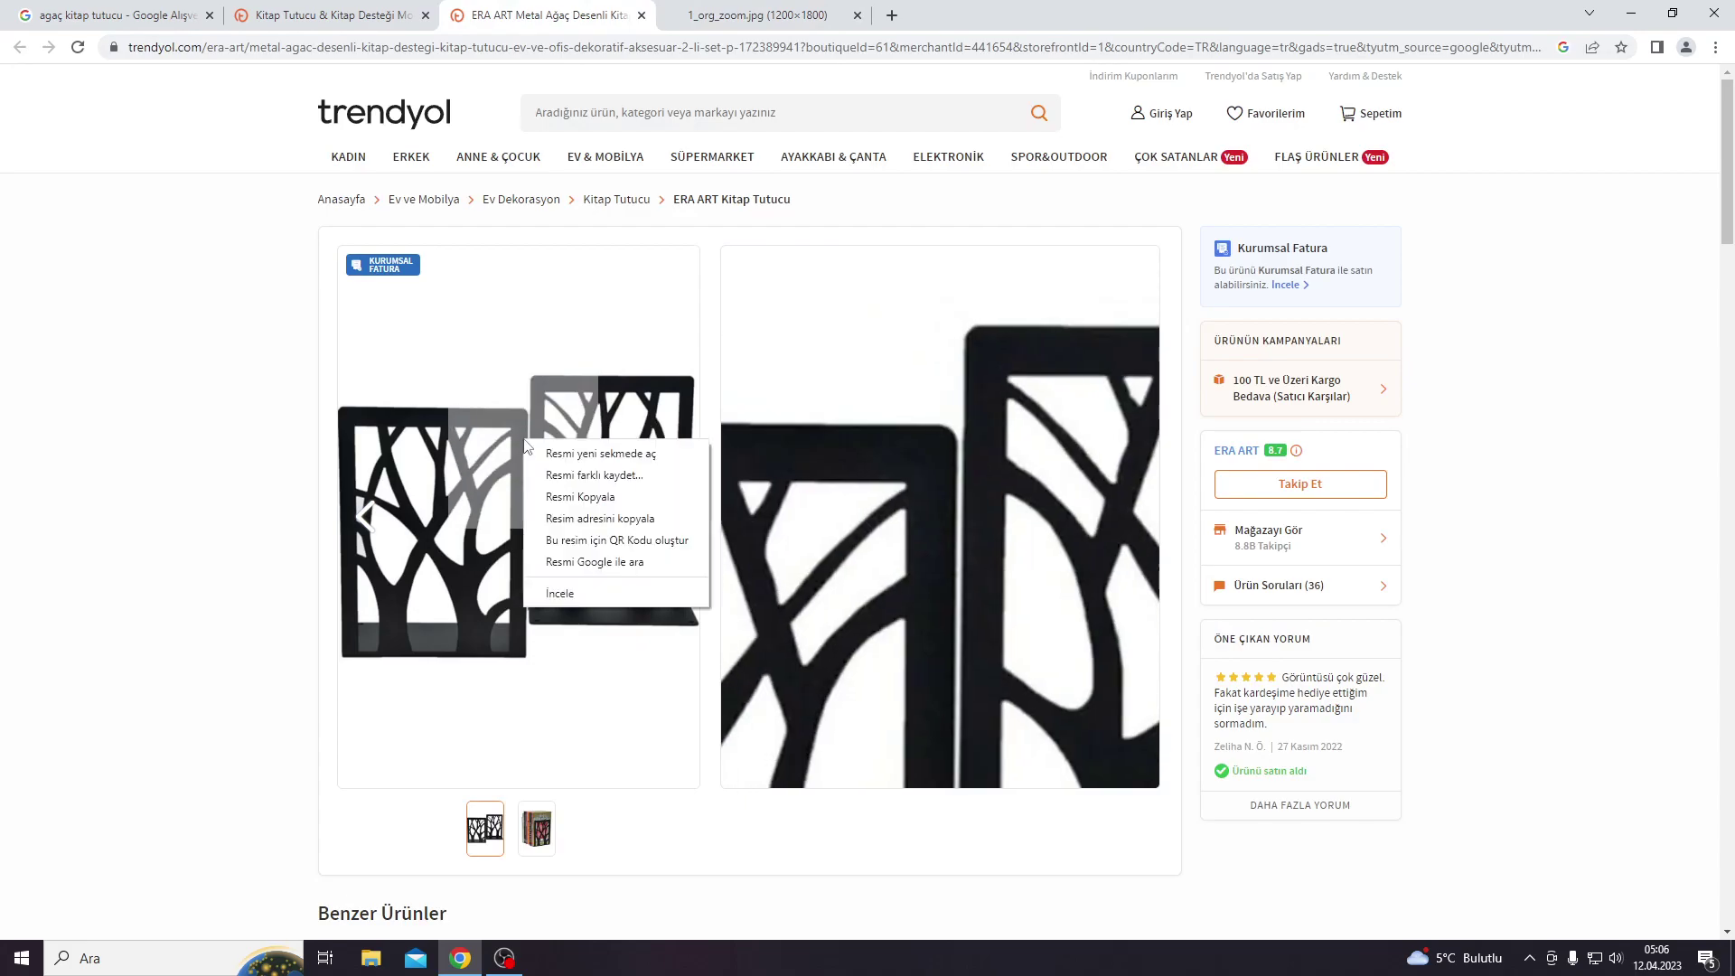
pyautogui.click(569, 449)
pyautogui.click(747, 20)
pyautogui.click(974, 15)
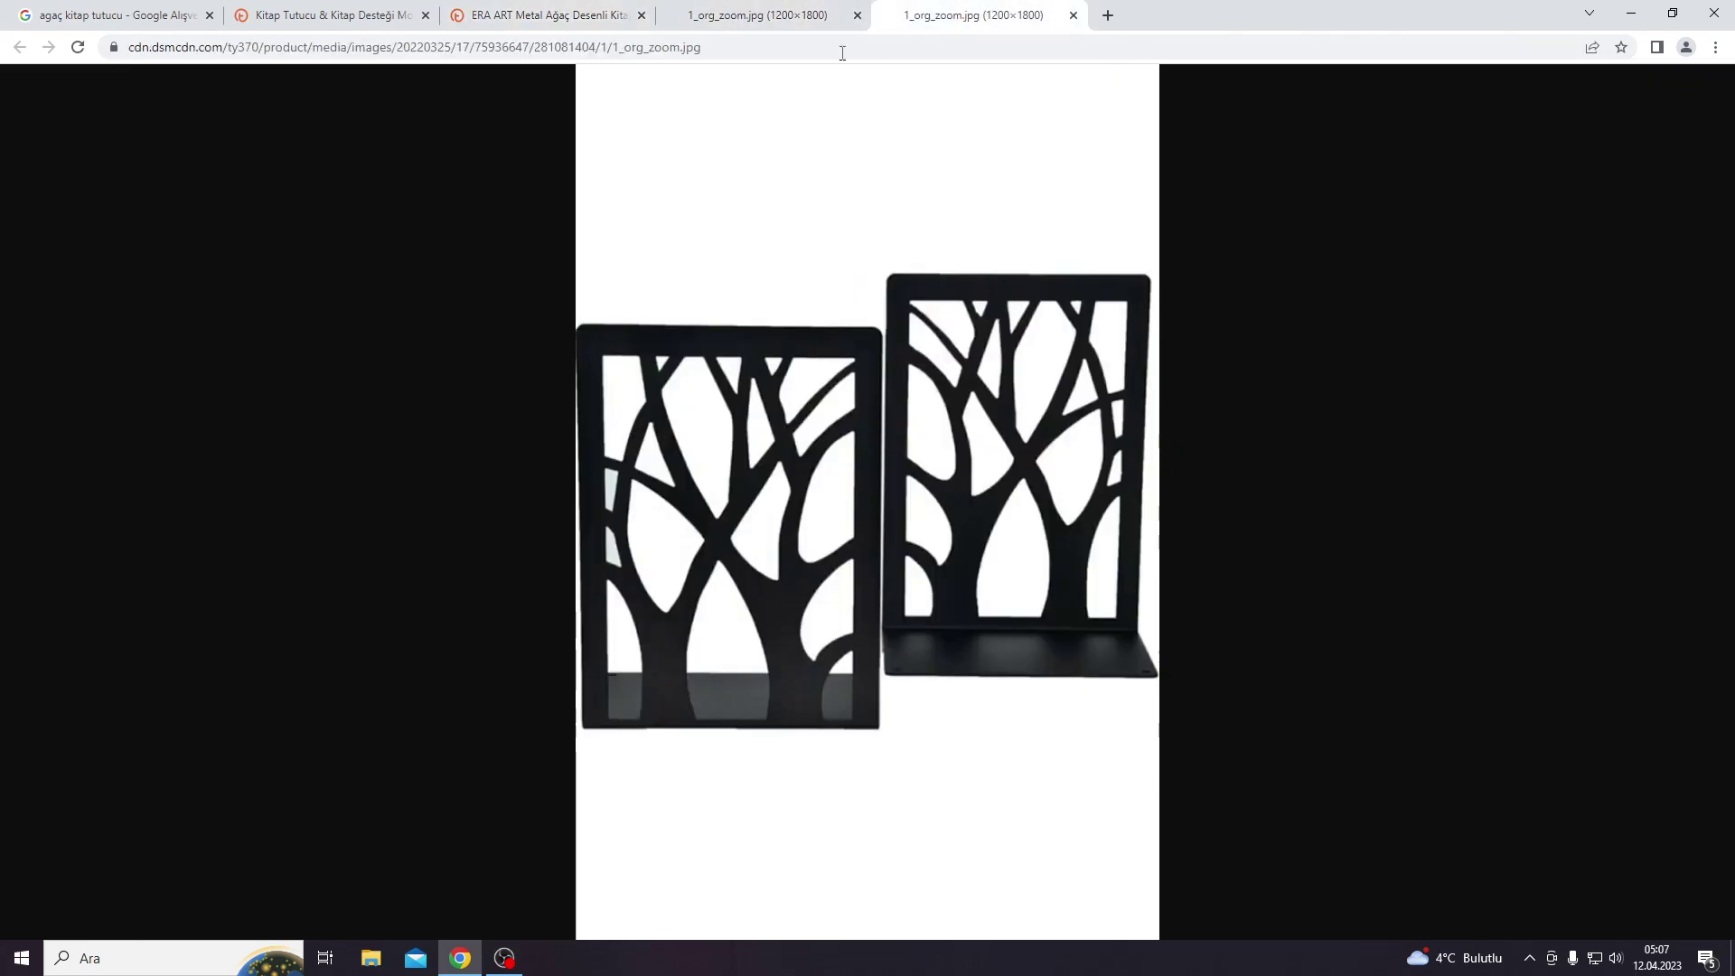
pyautogui.rightClick(833, 381)
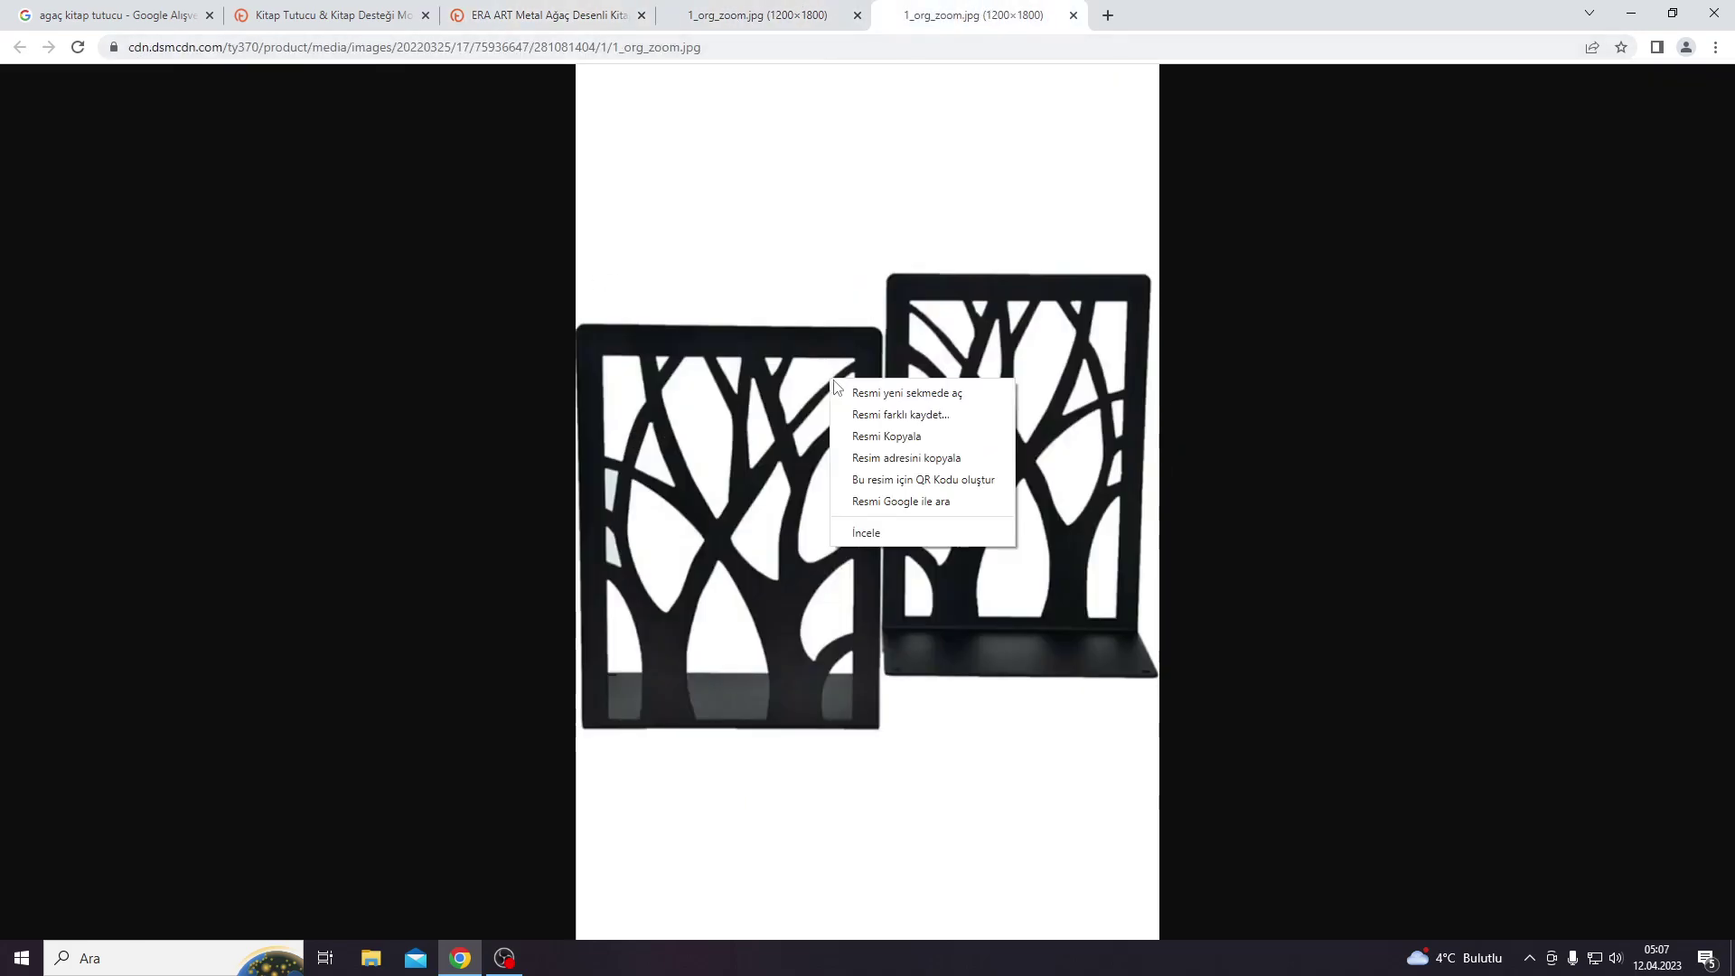
pyautogui.click(894, 415)
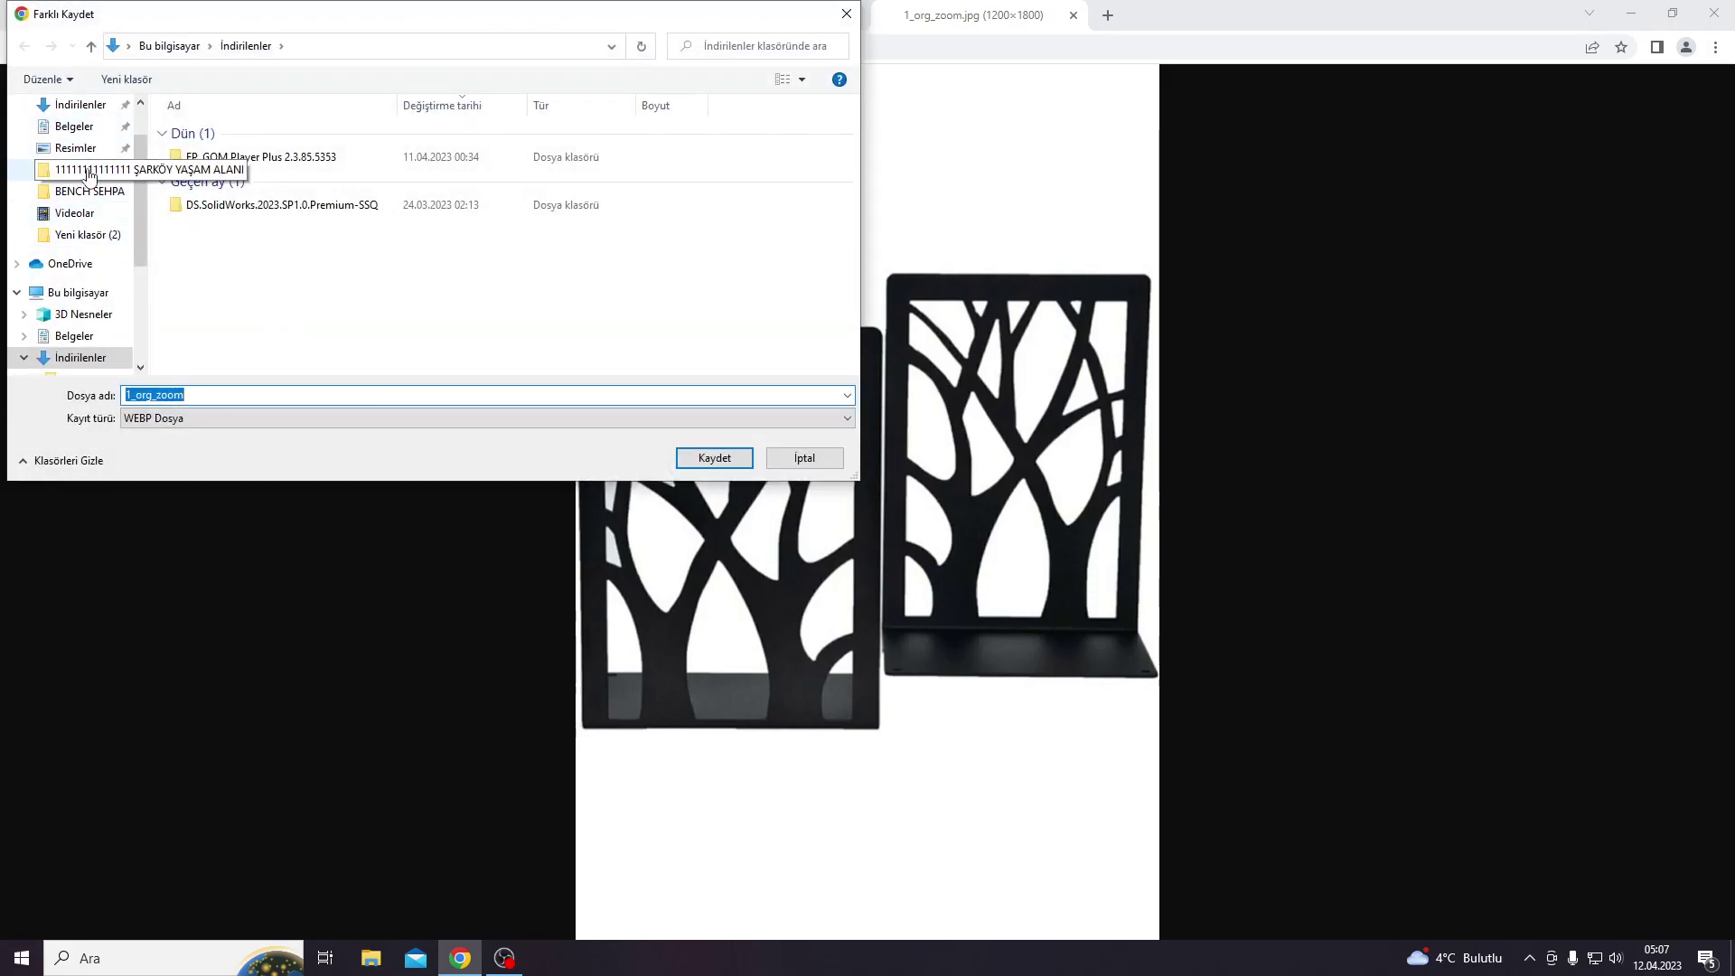
# Step: Save the bookend image to Masaüstü as 'agac stand' and minimize Chrome
pyautogui.scroll(1, 99, 180)
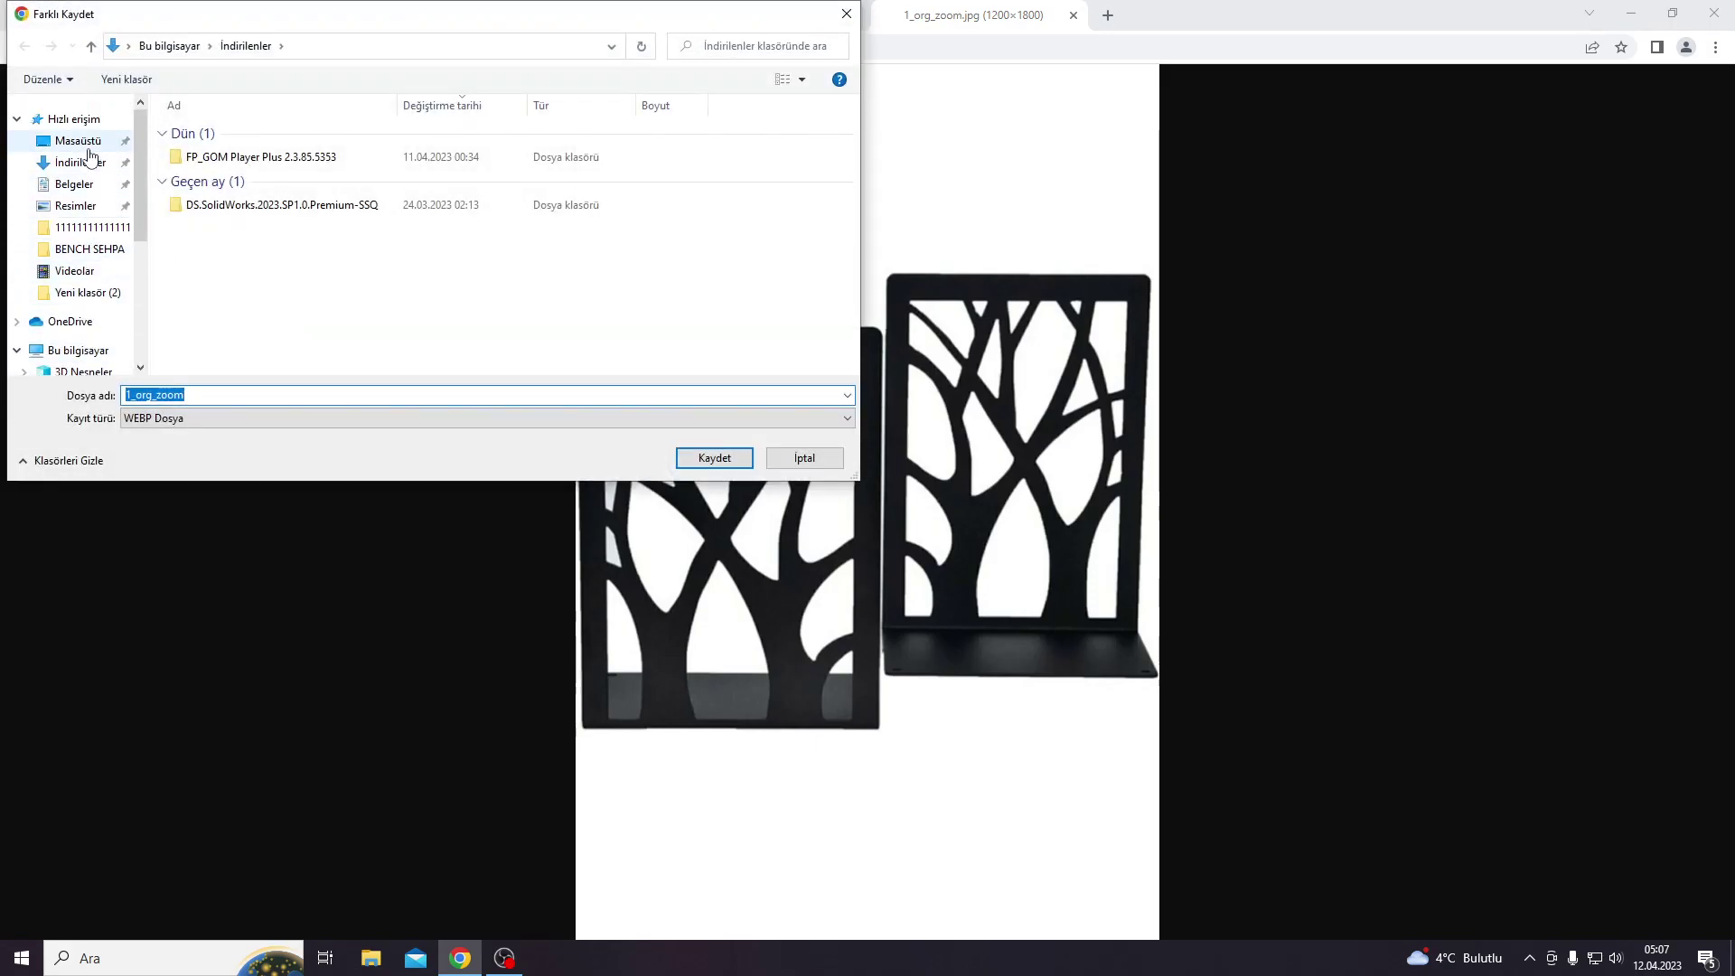
pyautogui.click(78, 141)
pyautogui.click(291, 394)
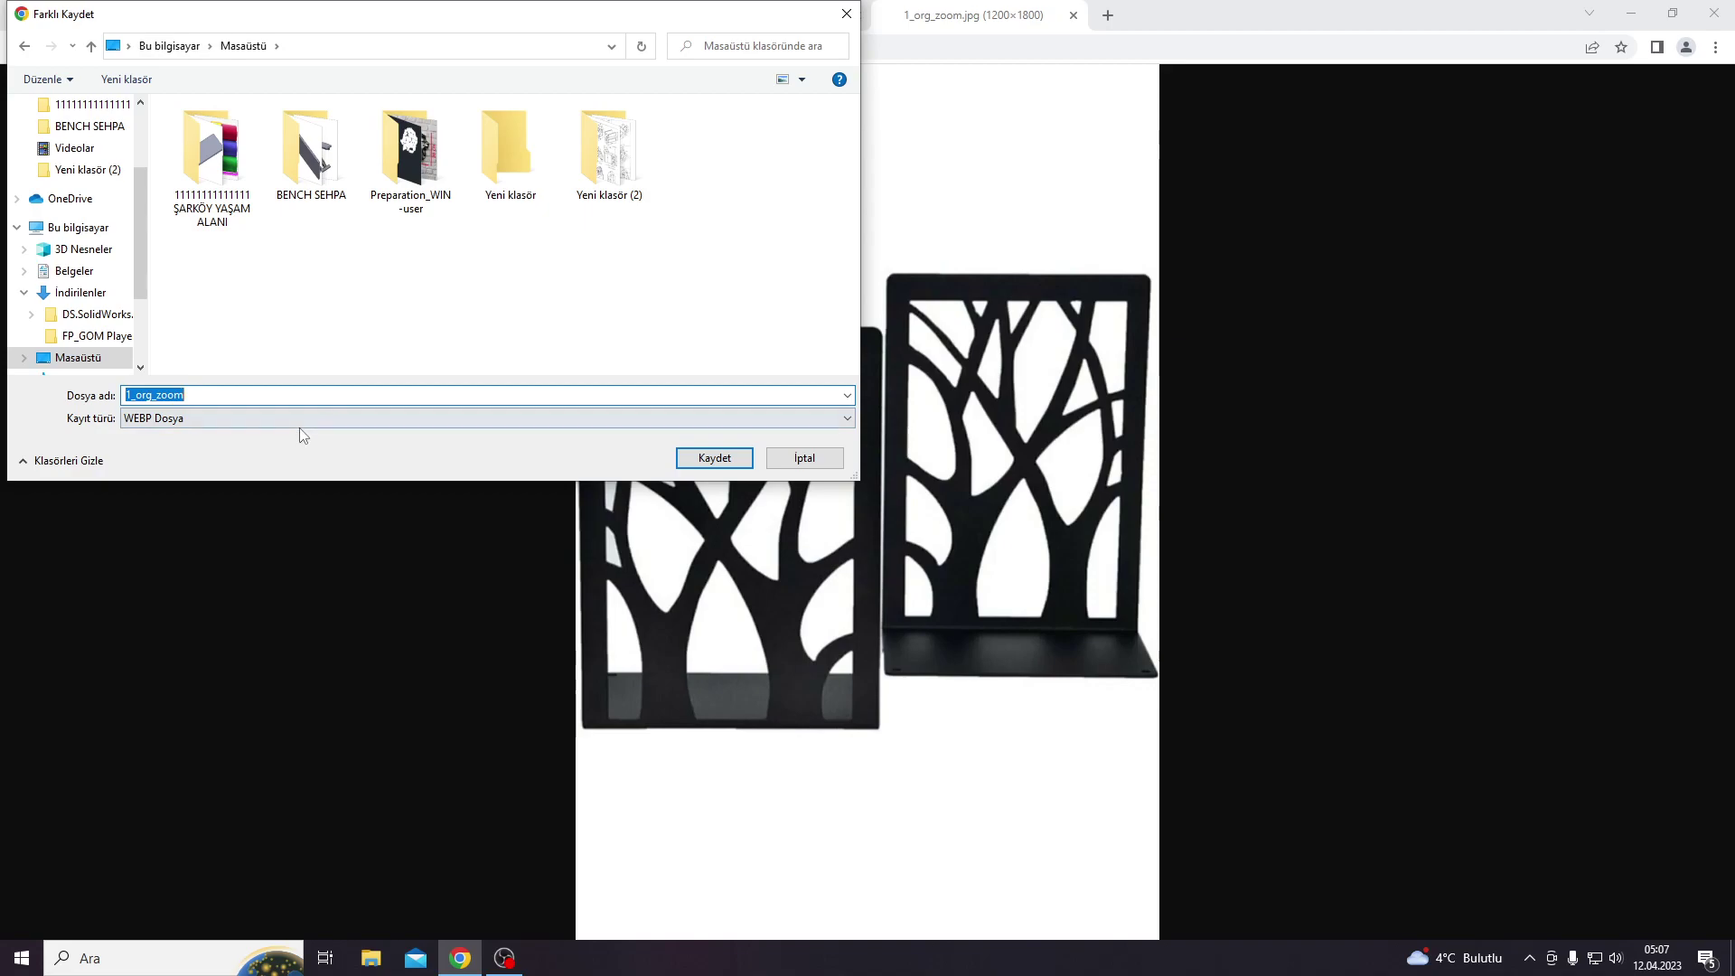
pyautogui.click(304, 422)
pyautogui.doubleClick(283, 395)
pyautogui.write('ac st')
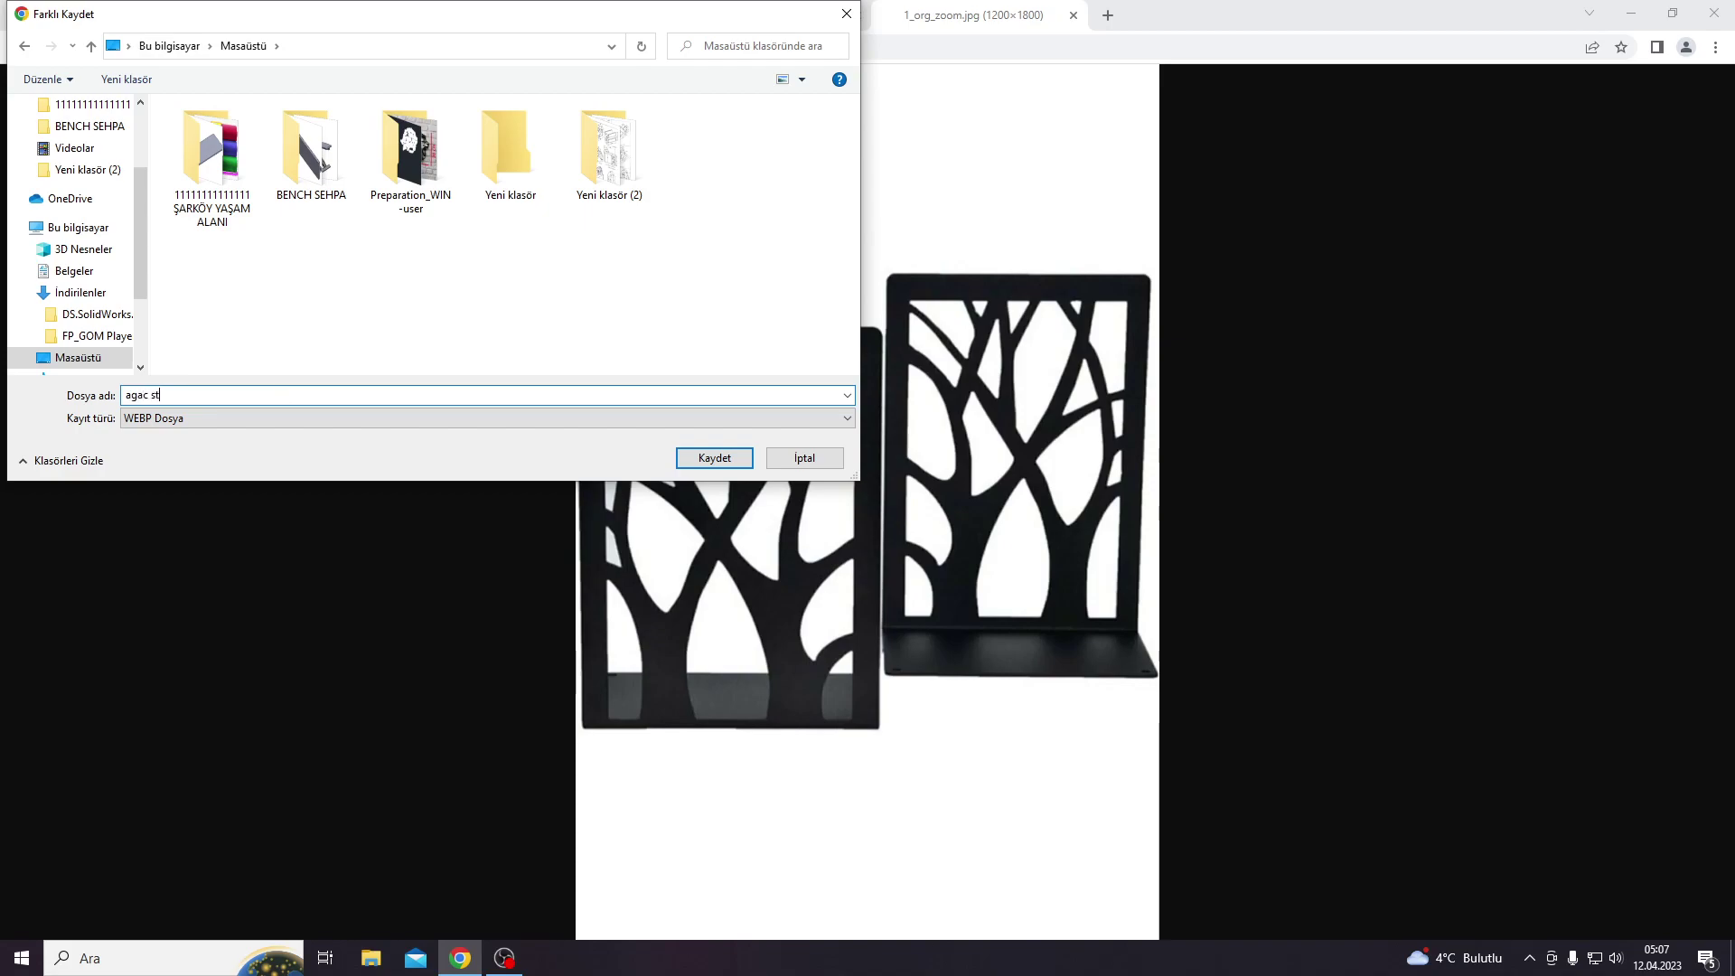
pyautogui.write('and')
pyautogui.press('Return')
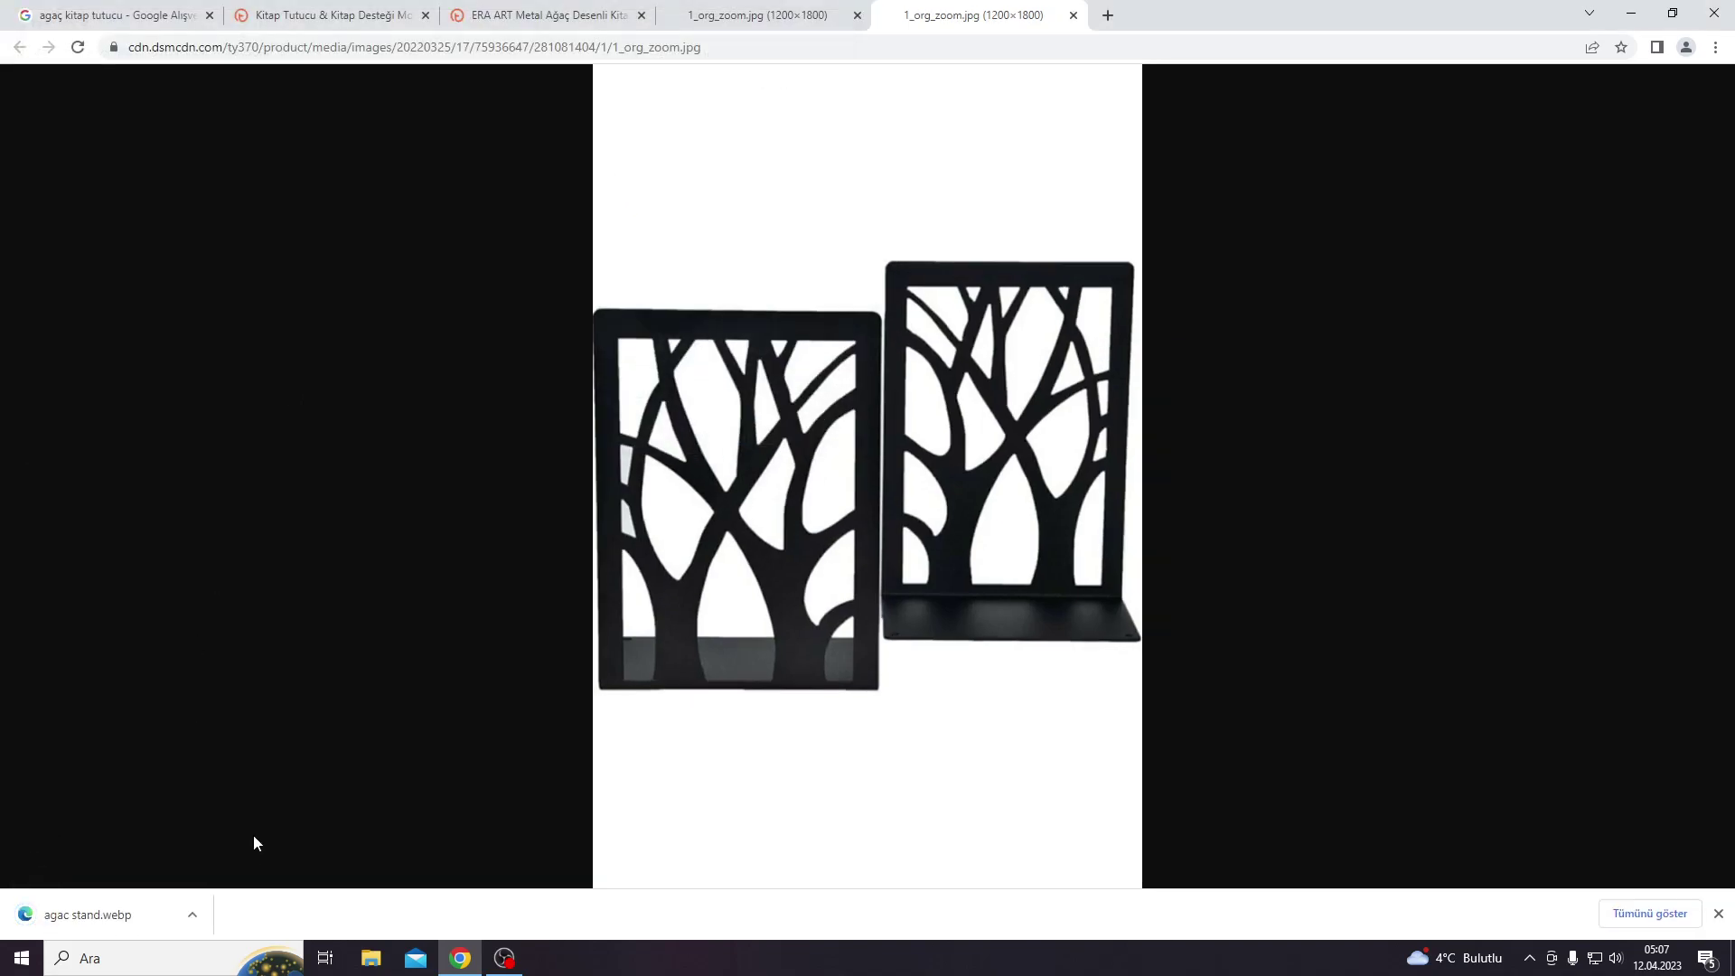
pyautogui.click(1631, 15)
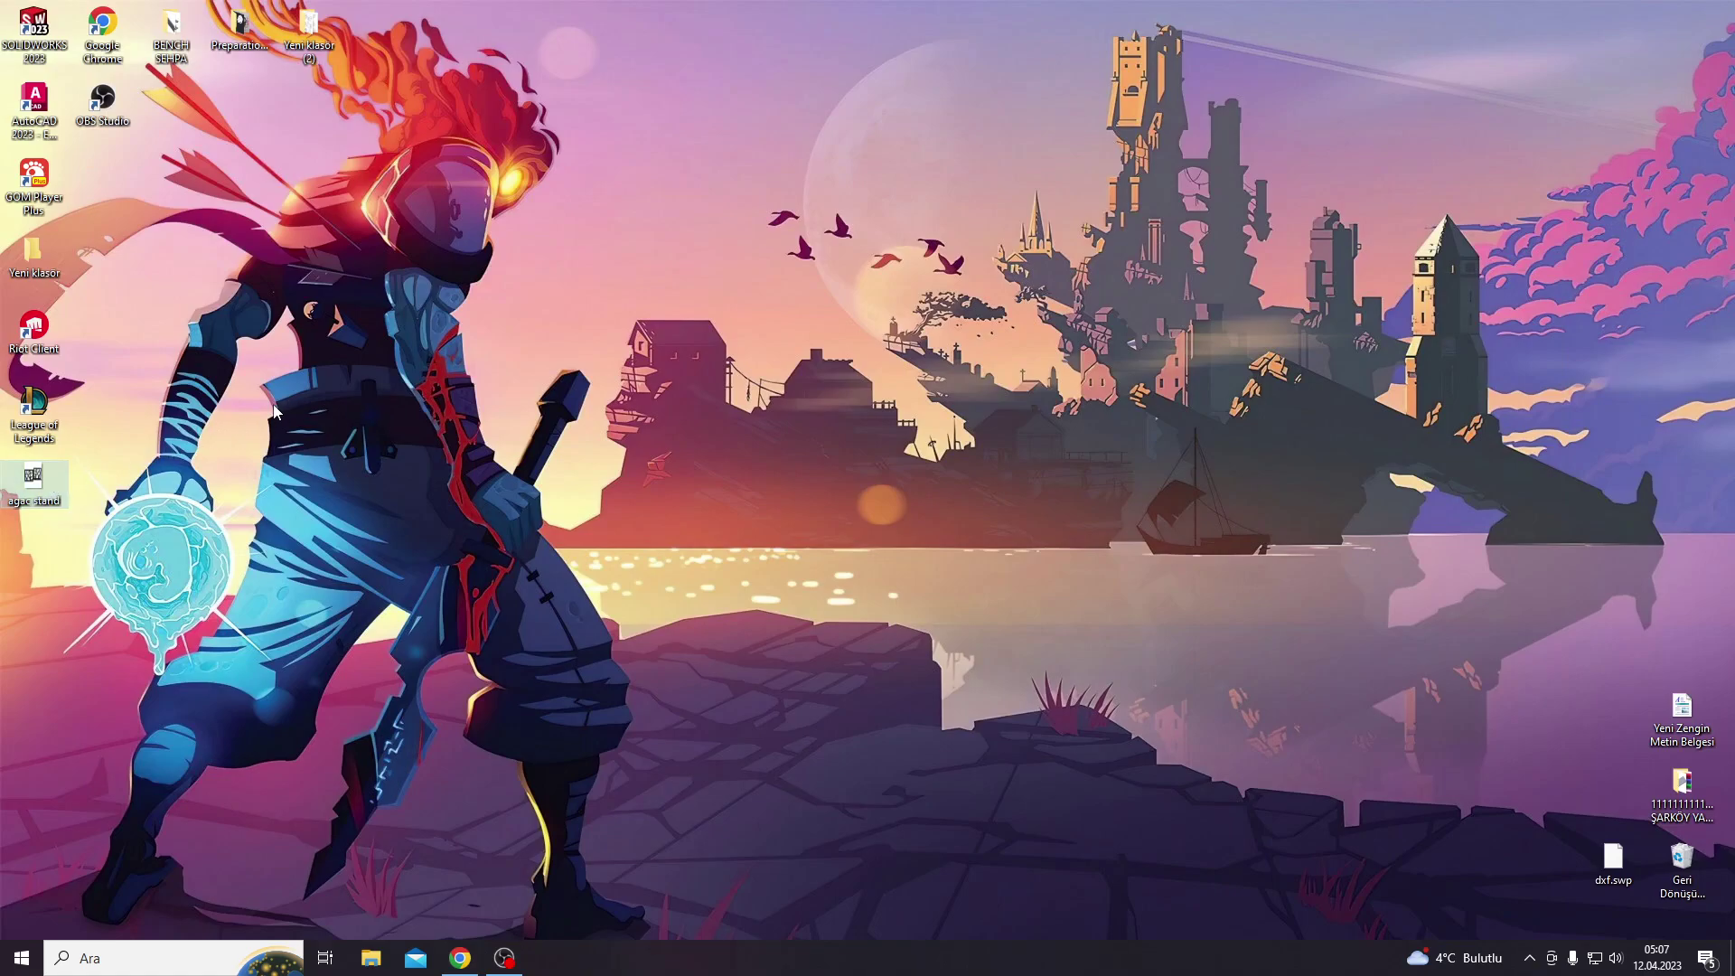
# Step: Rename the image to 'agac kitap stand' and delete the Riot Client and League of Legends shortcuts
pyautogui.click(38, 503)
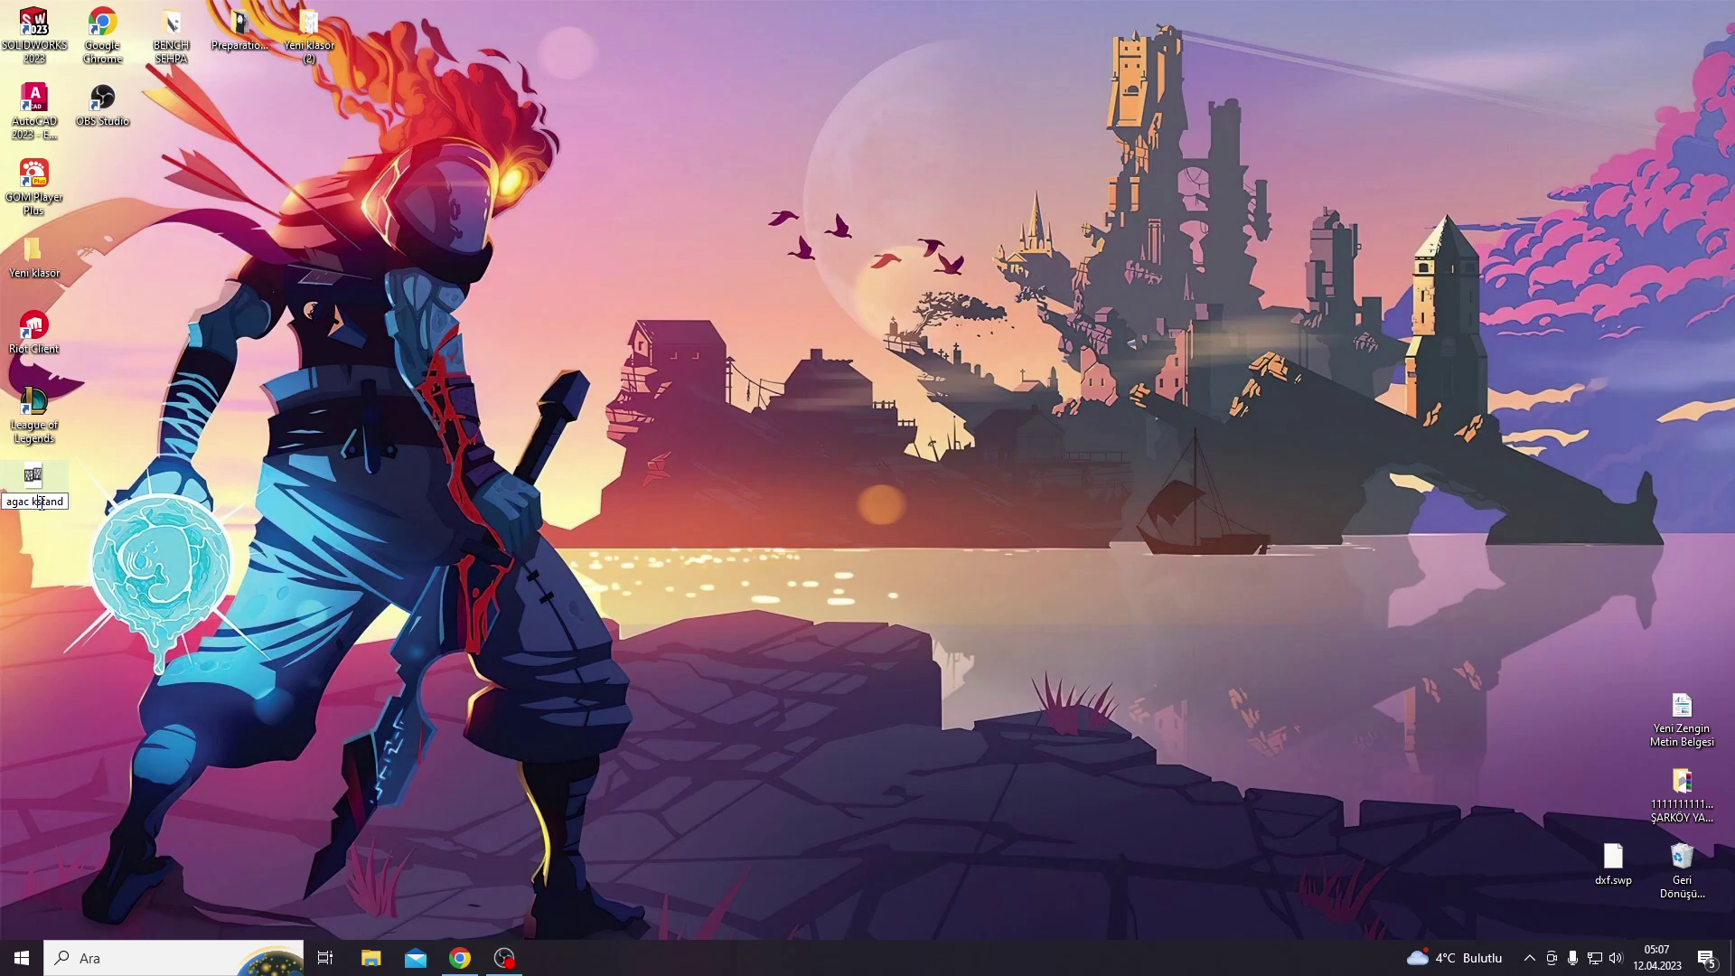
pyautogui.write('itap')
pyautogui.press('Return')
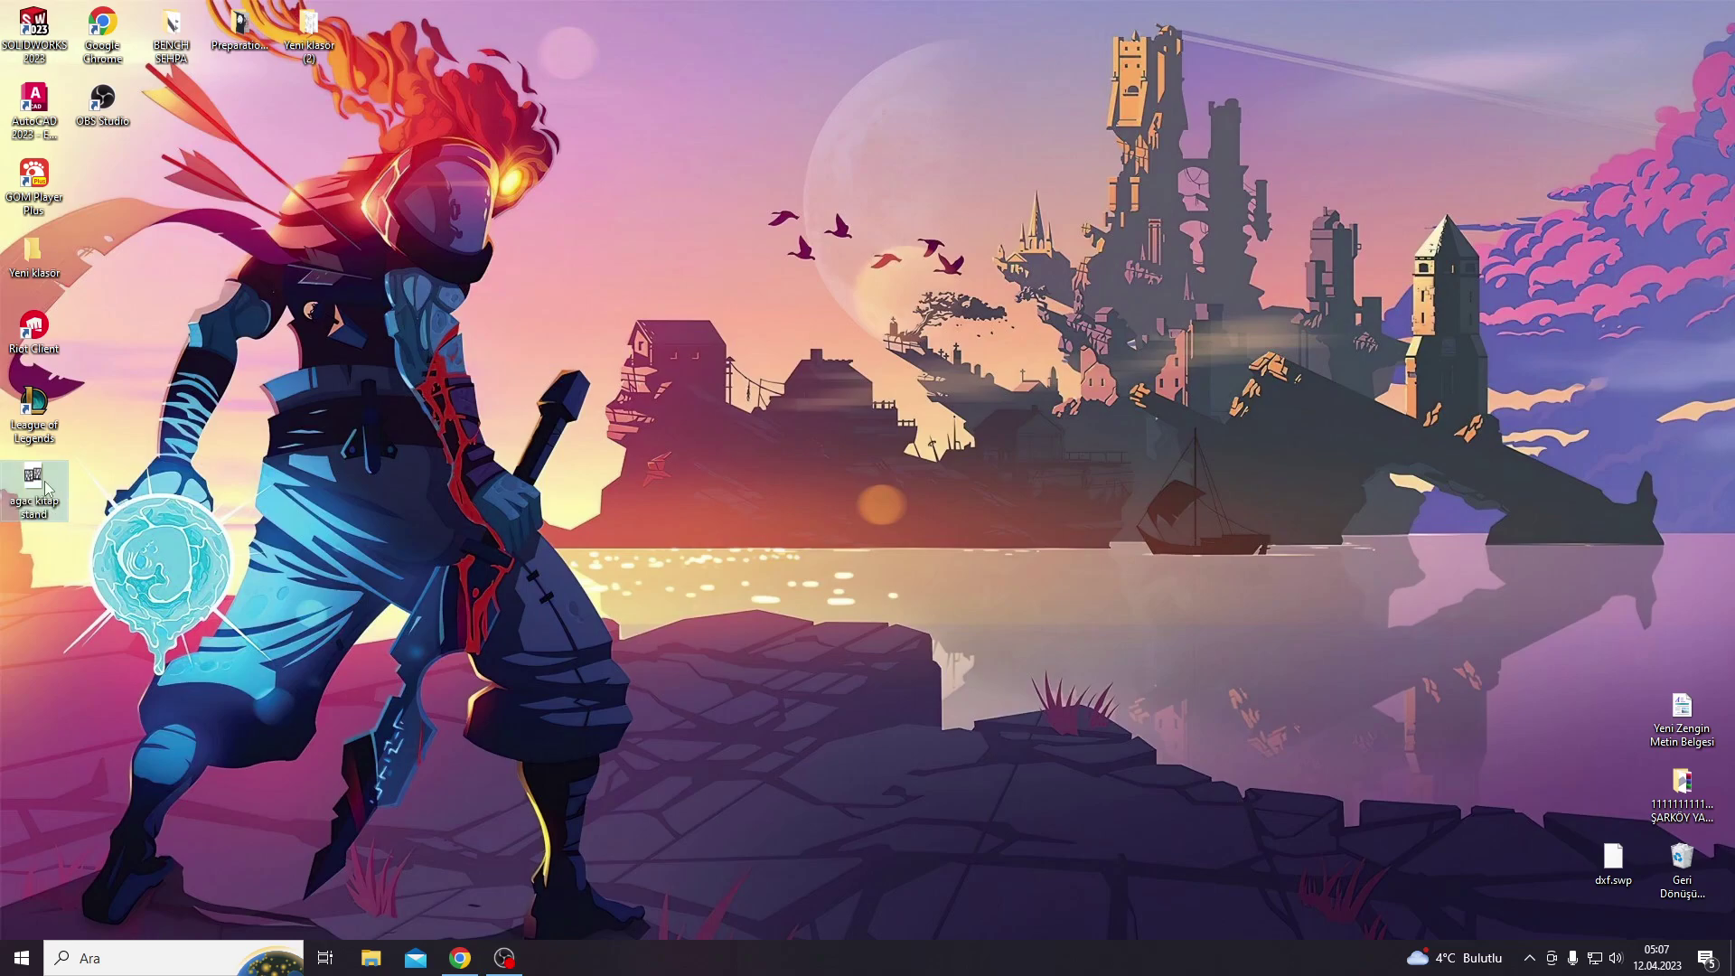
pyautogui.moveTo(137, 423); pyautogui.dragTo(54, 326)
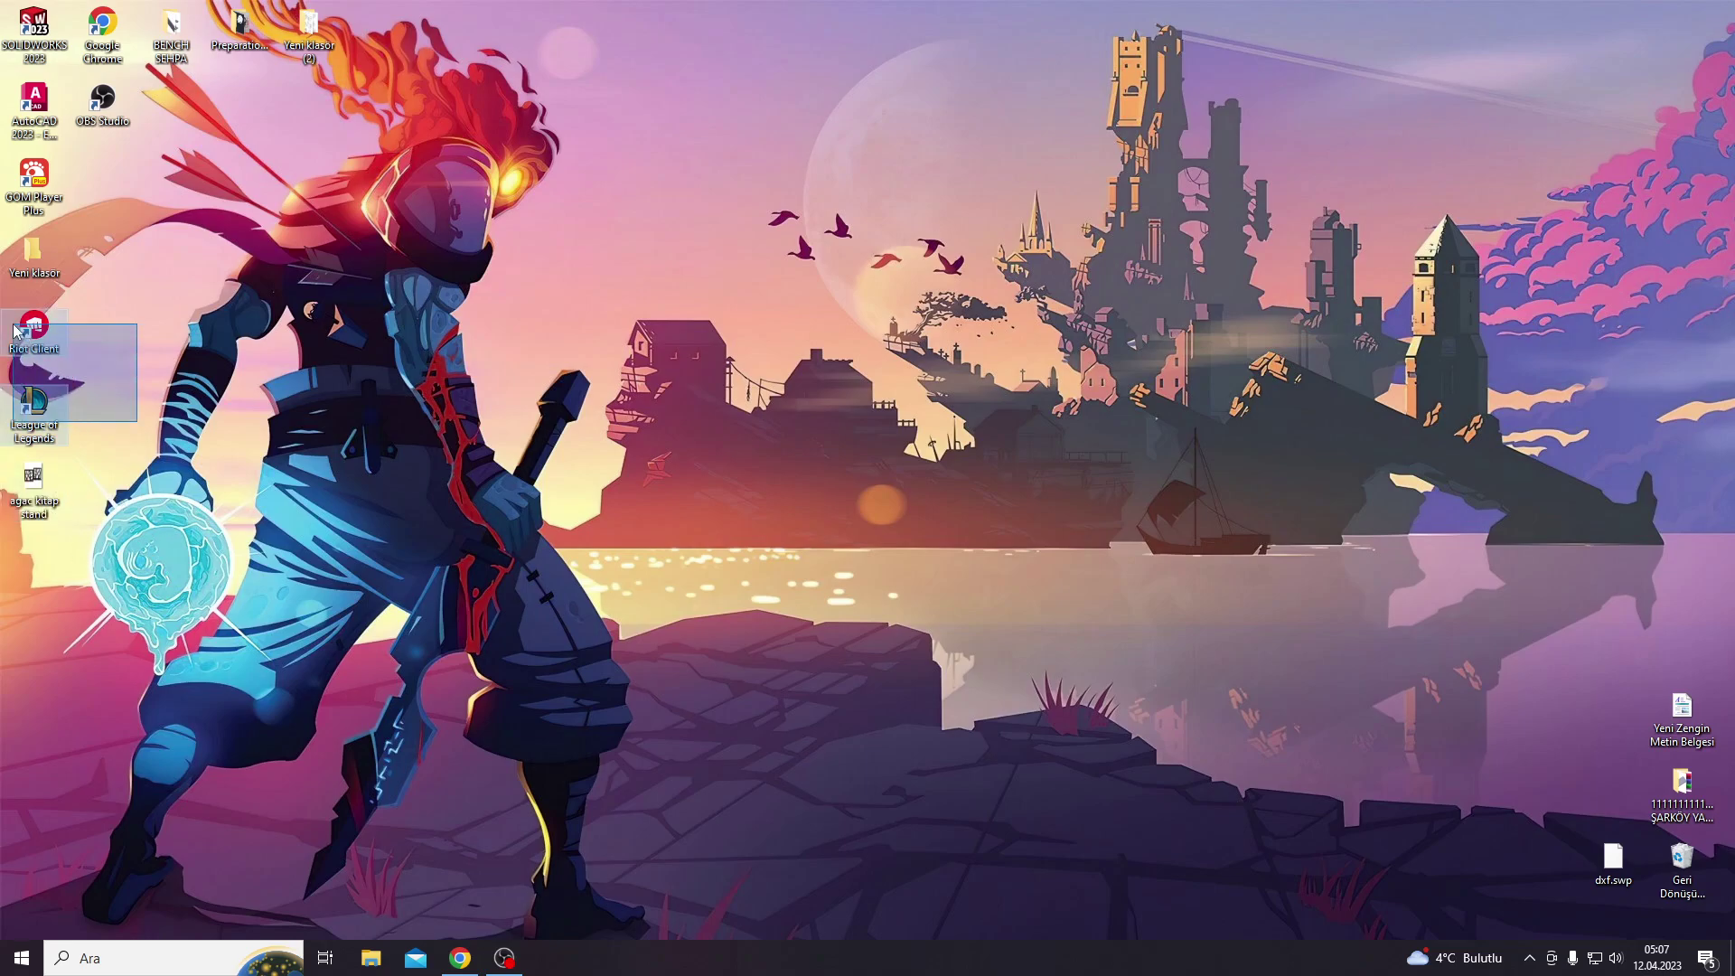
pyautogui.press('Delete')
# Step: Reposition the image icon, check its properties, and open it with Paint
pyautogui.moveTo(34, 483); pyautogui.dragTo(33, 335)
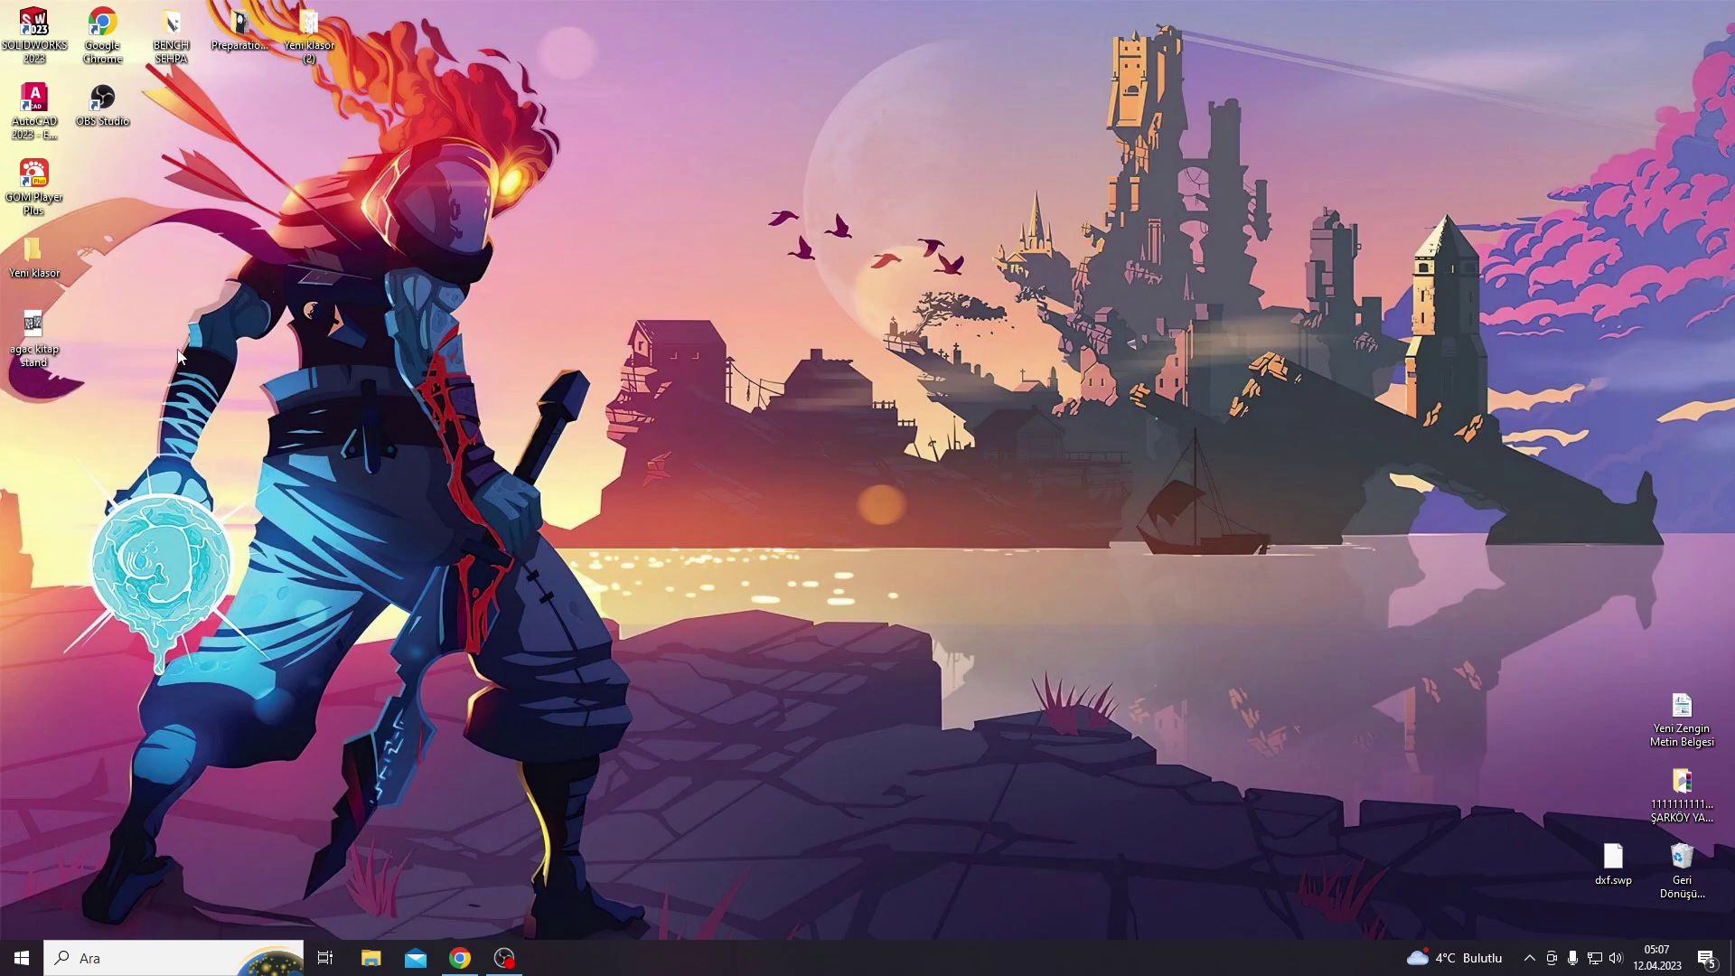
pyautogui.rightClick(27, 322)
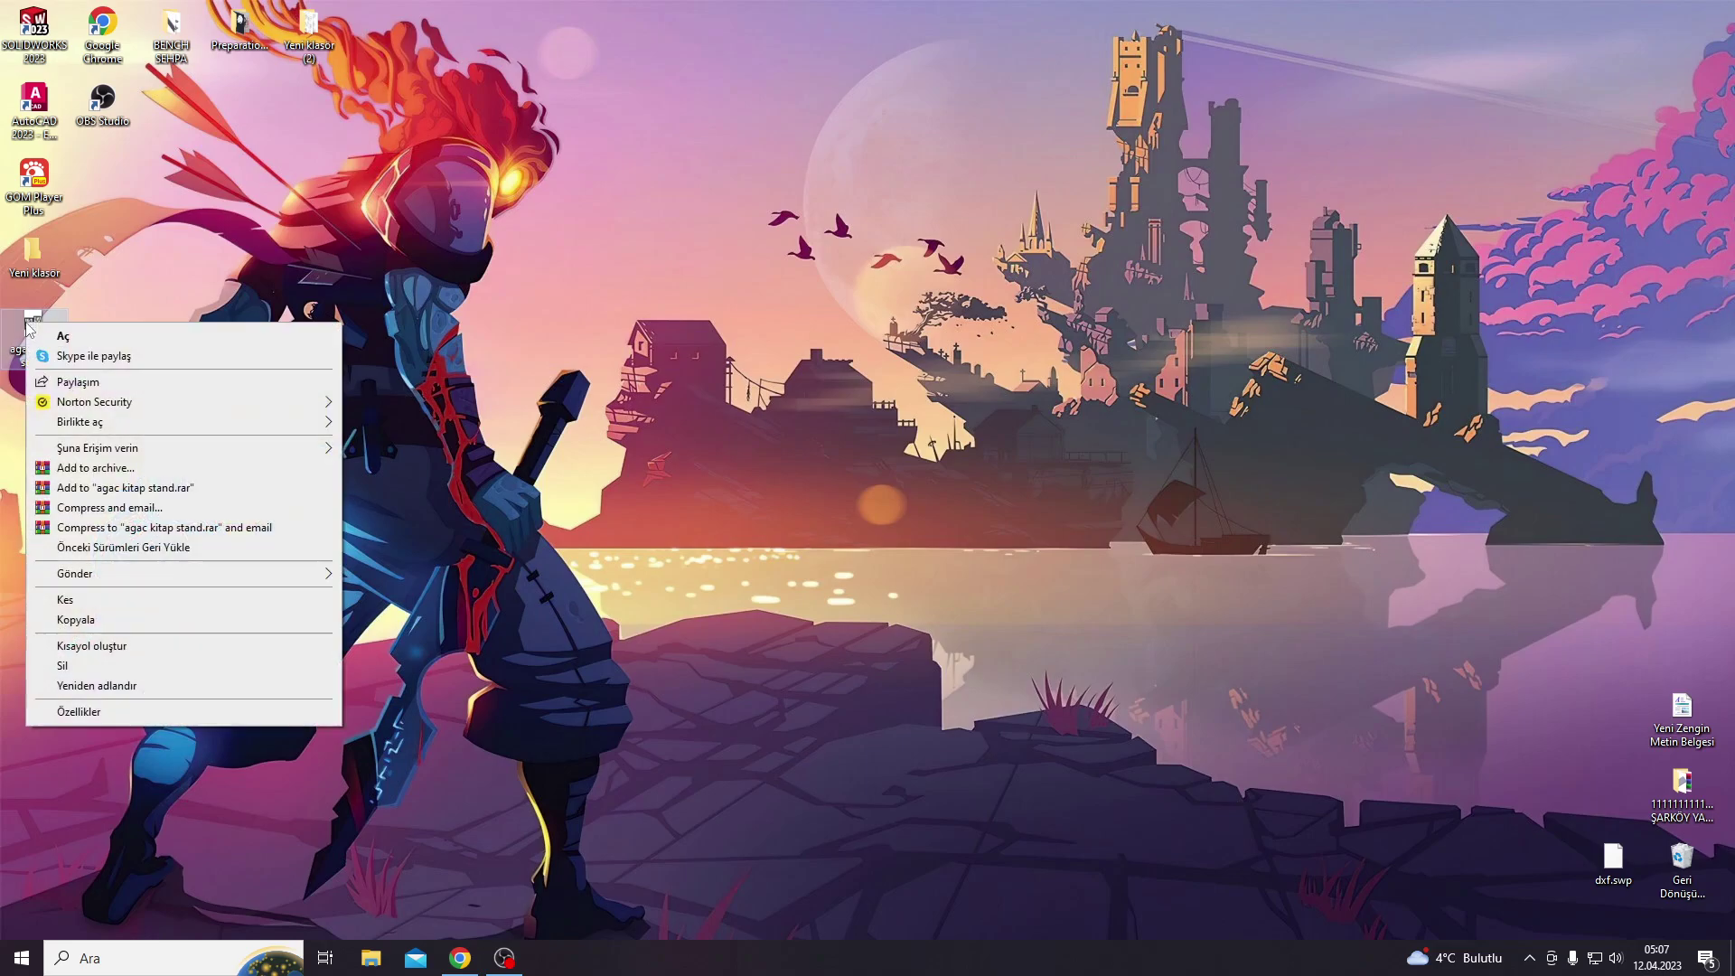
pyautogui.click(133, 713)
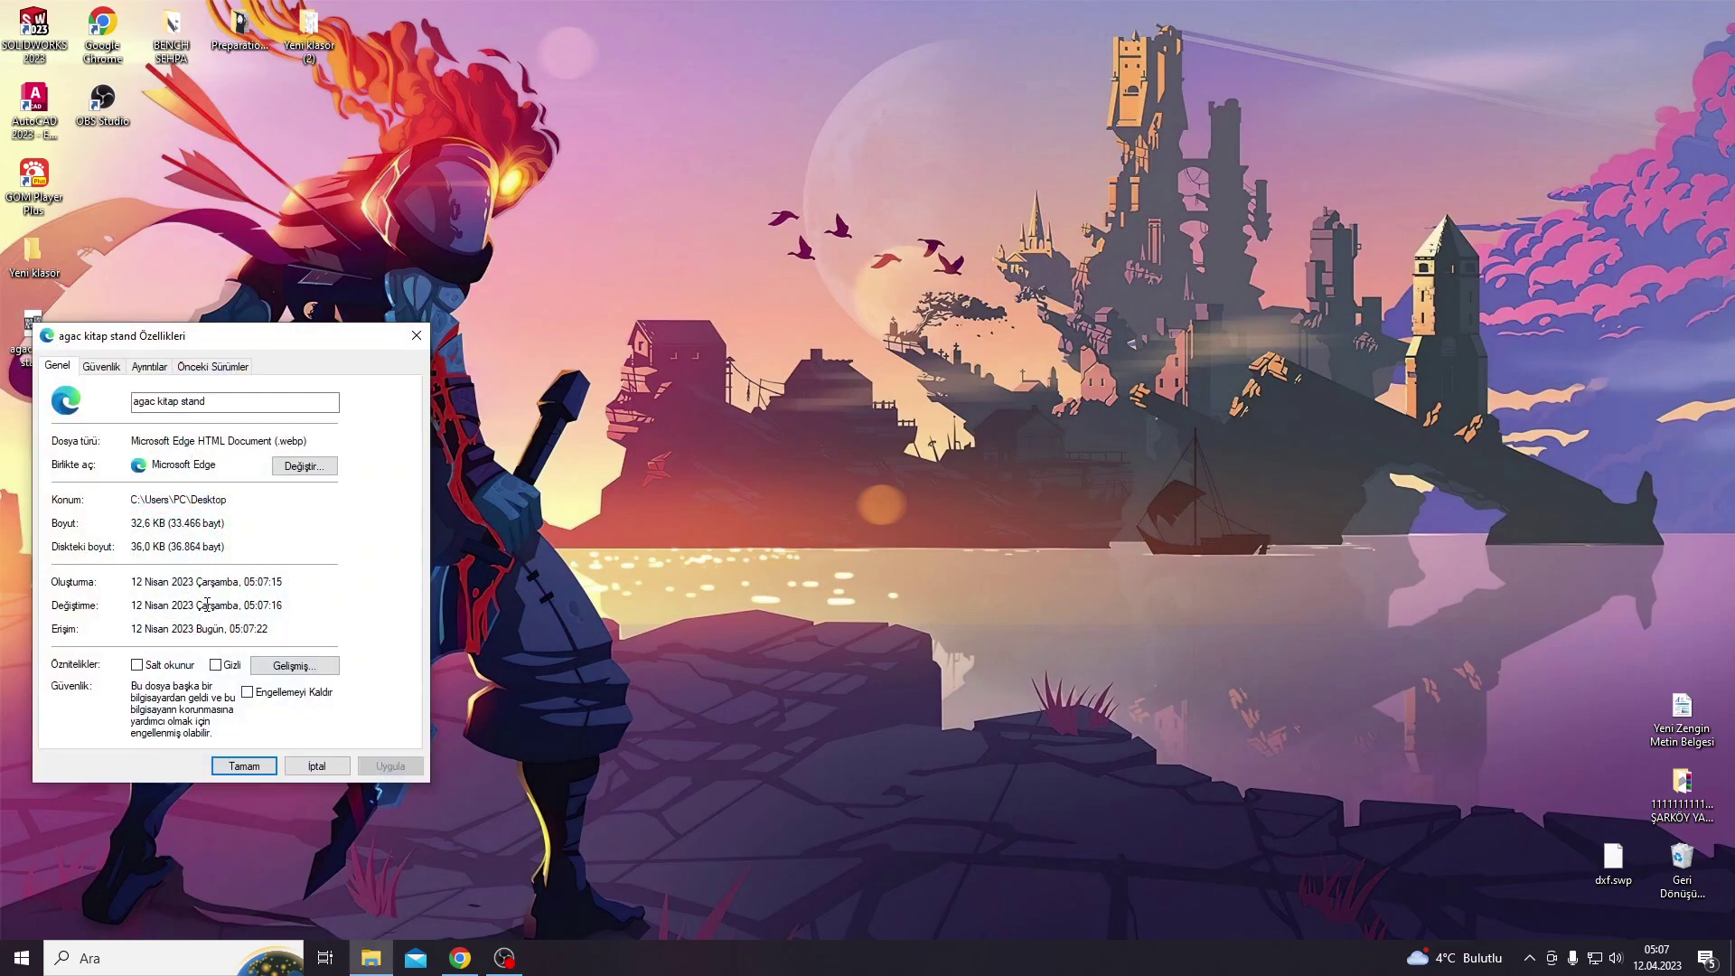
pyautogui.click(528, 404)
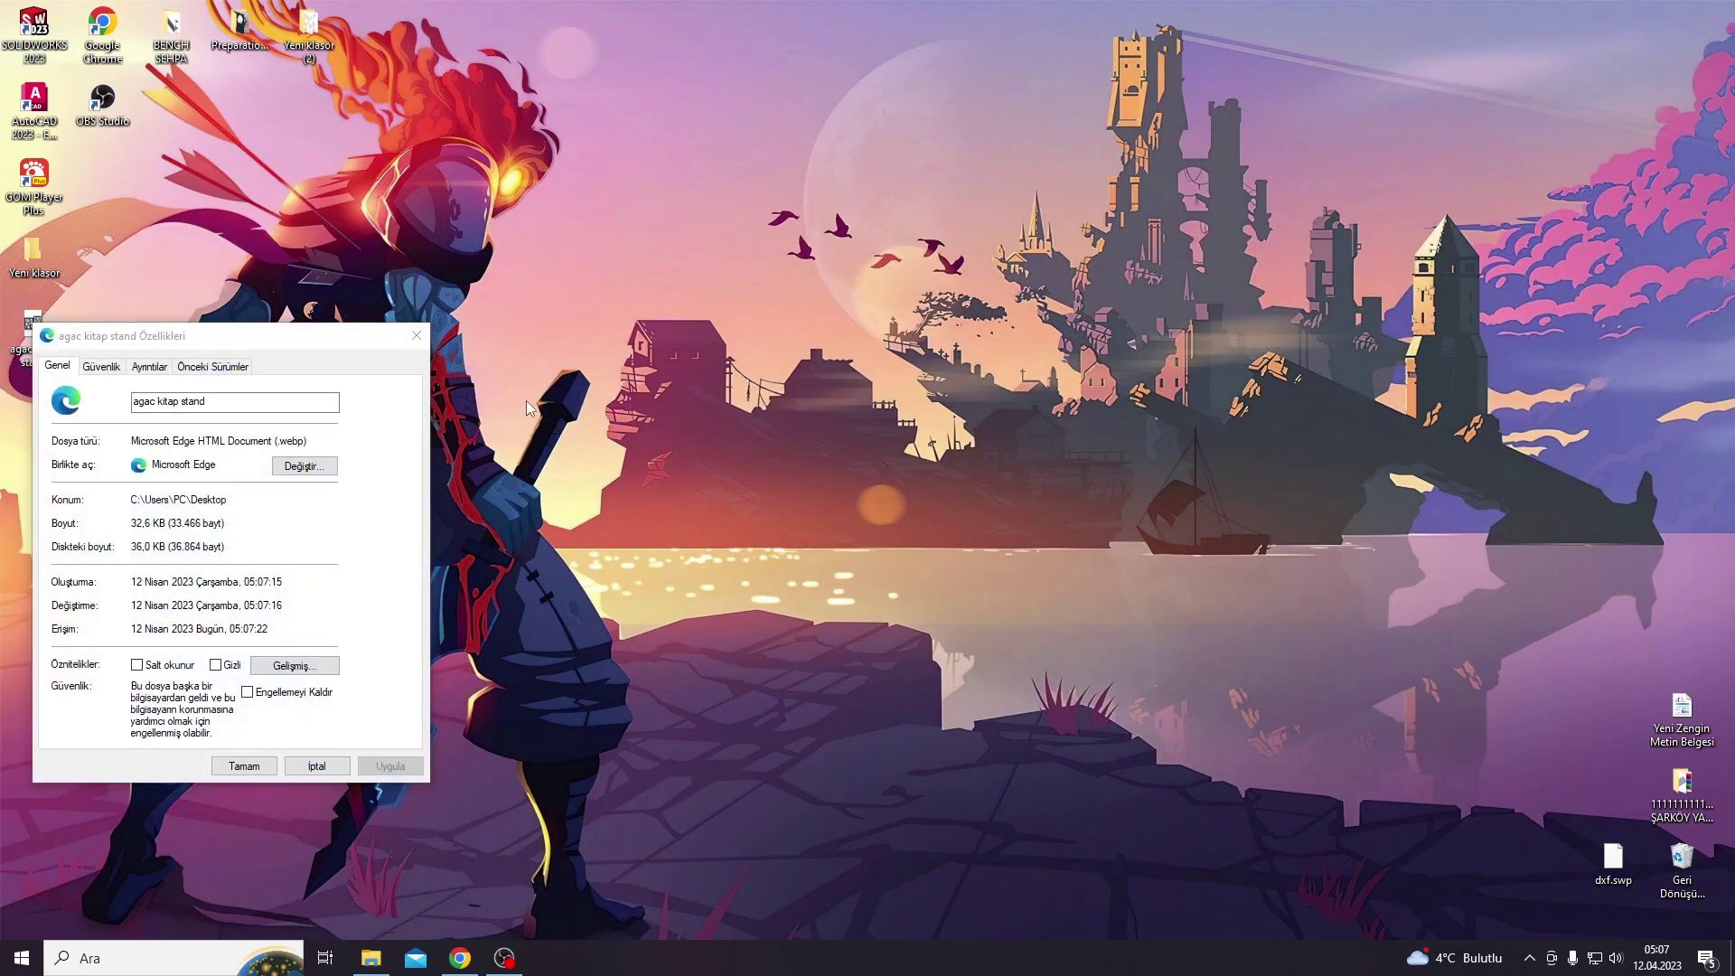
pyautogui.click(417, 335)
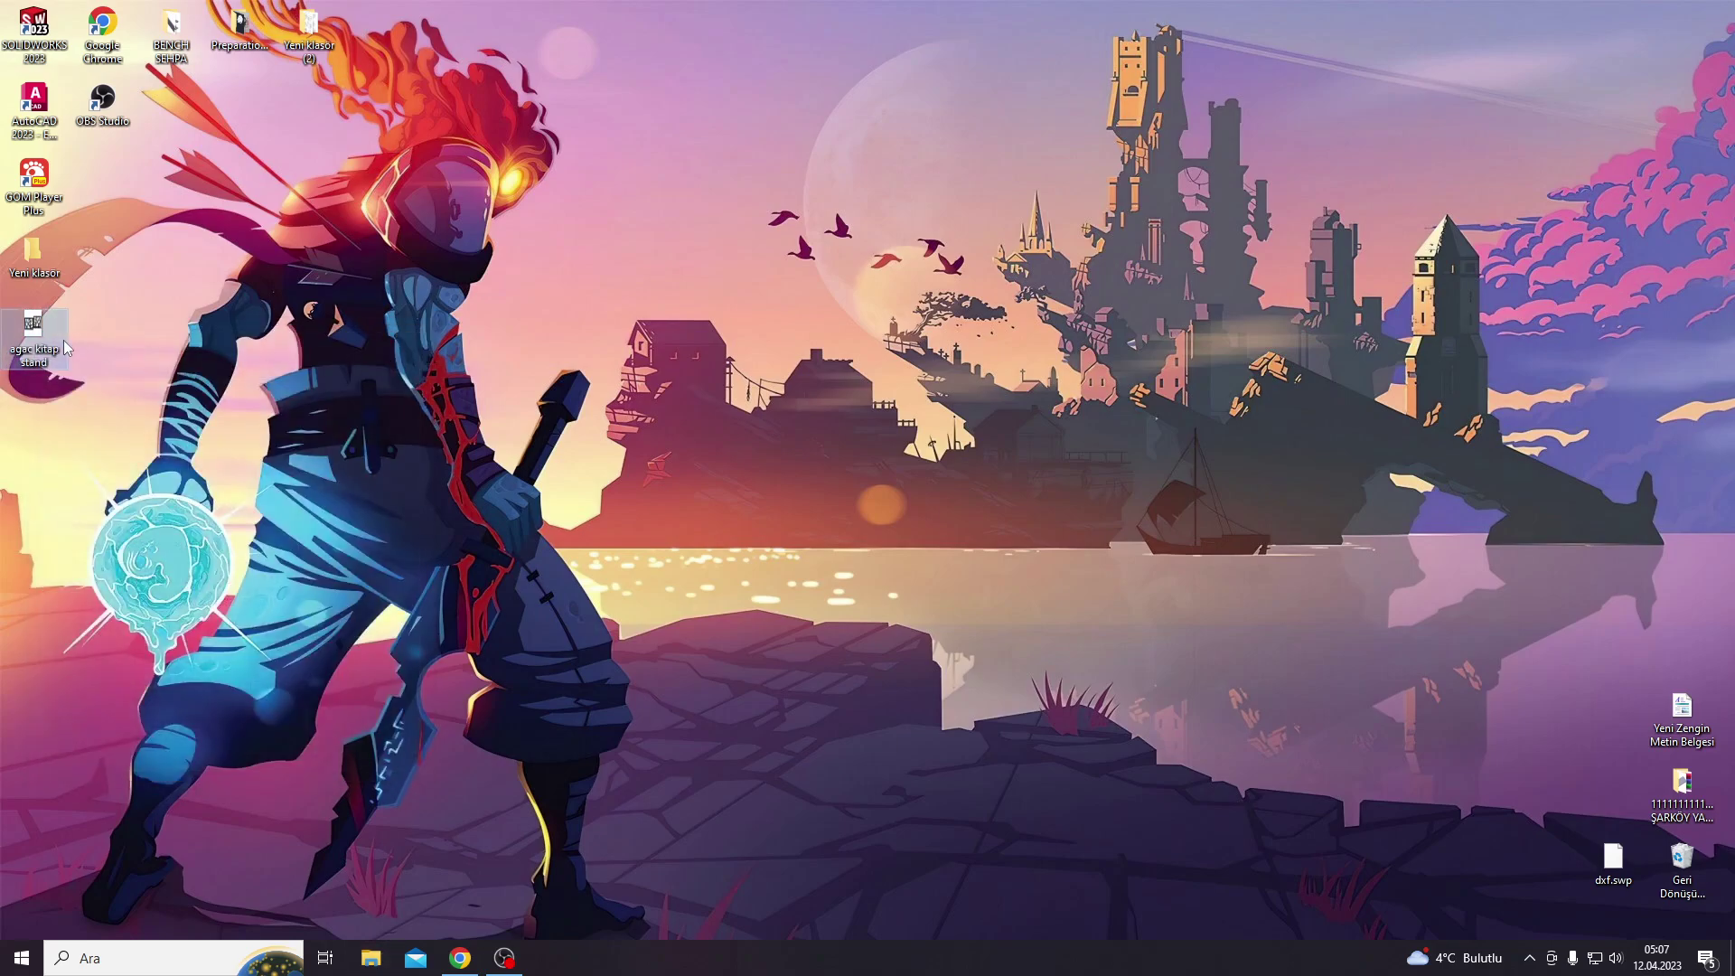
pyautogui.rightClick(27, 325)
pyautogui.moveTo(182, 423)
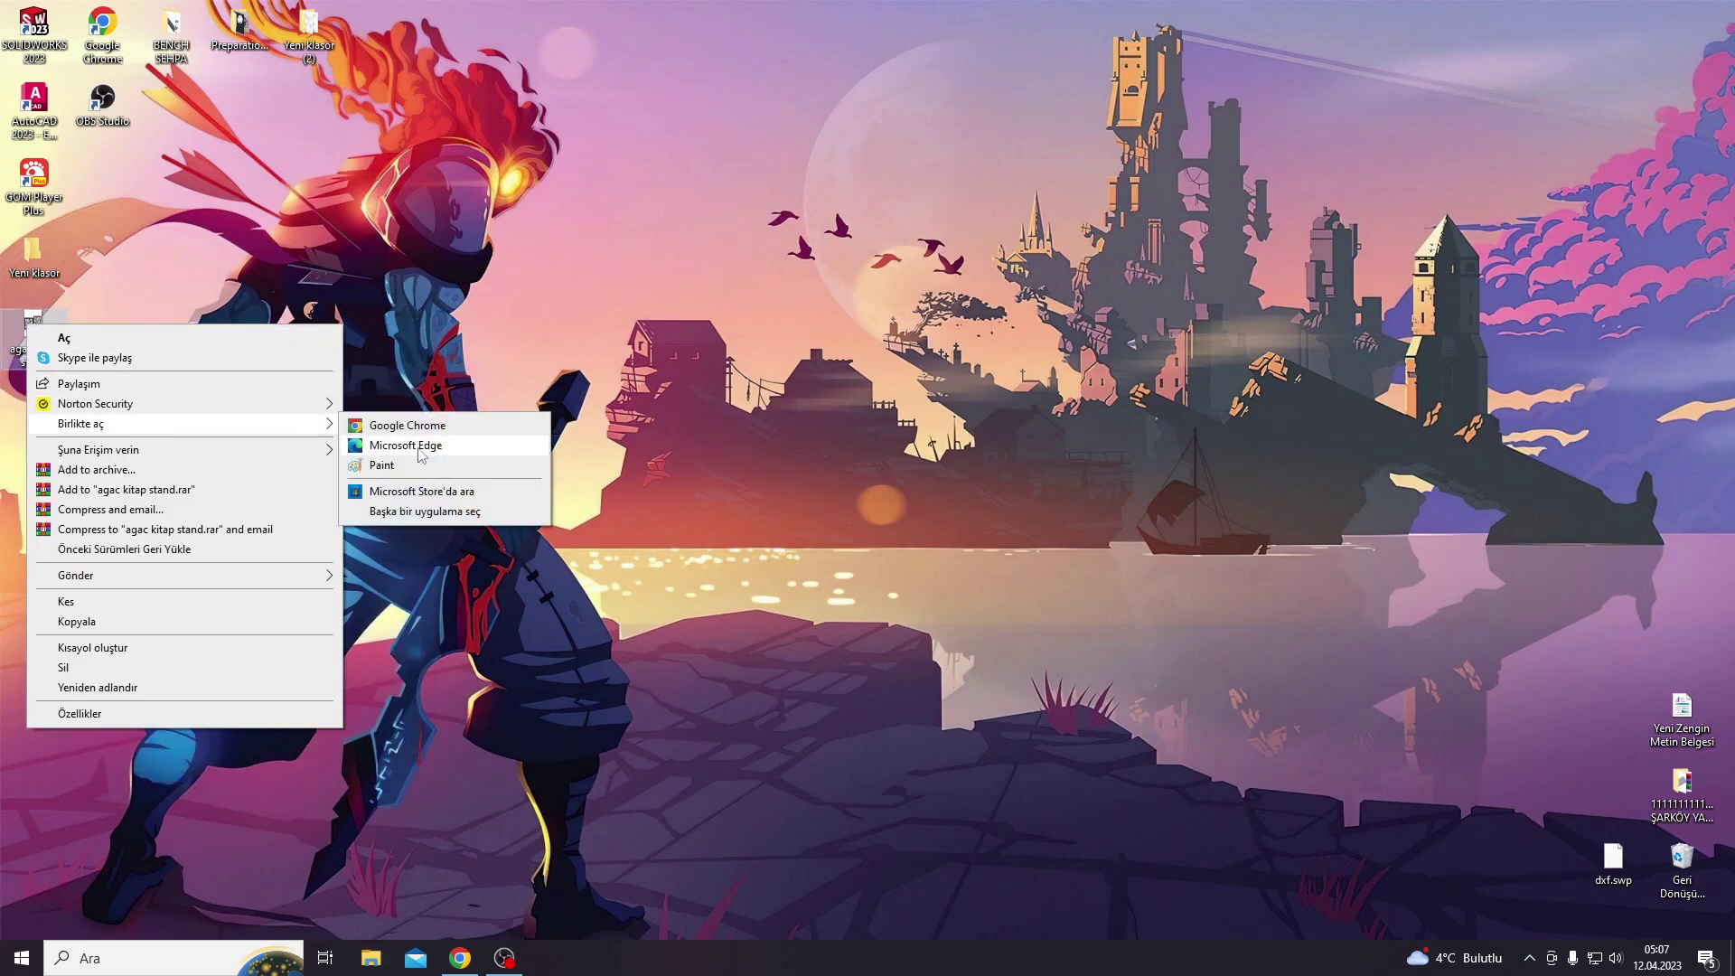
pyautogui.click(443, 466)
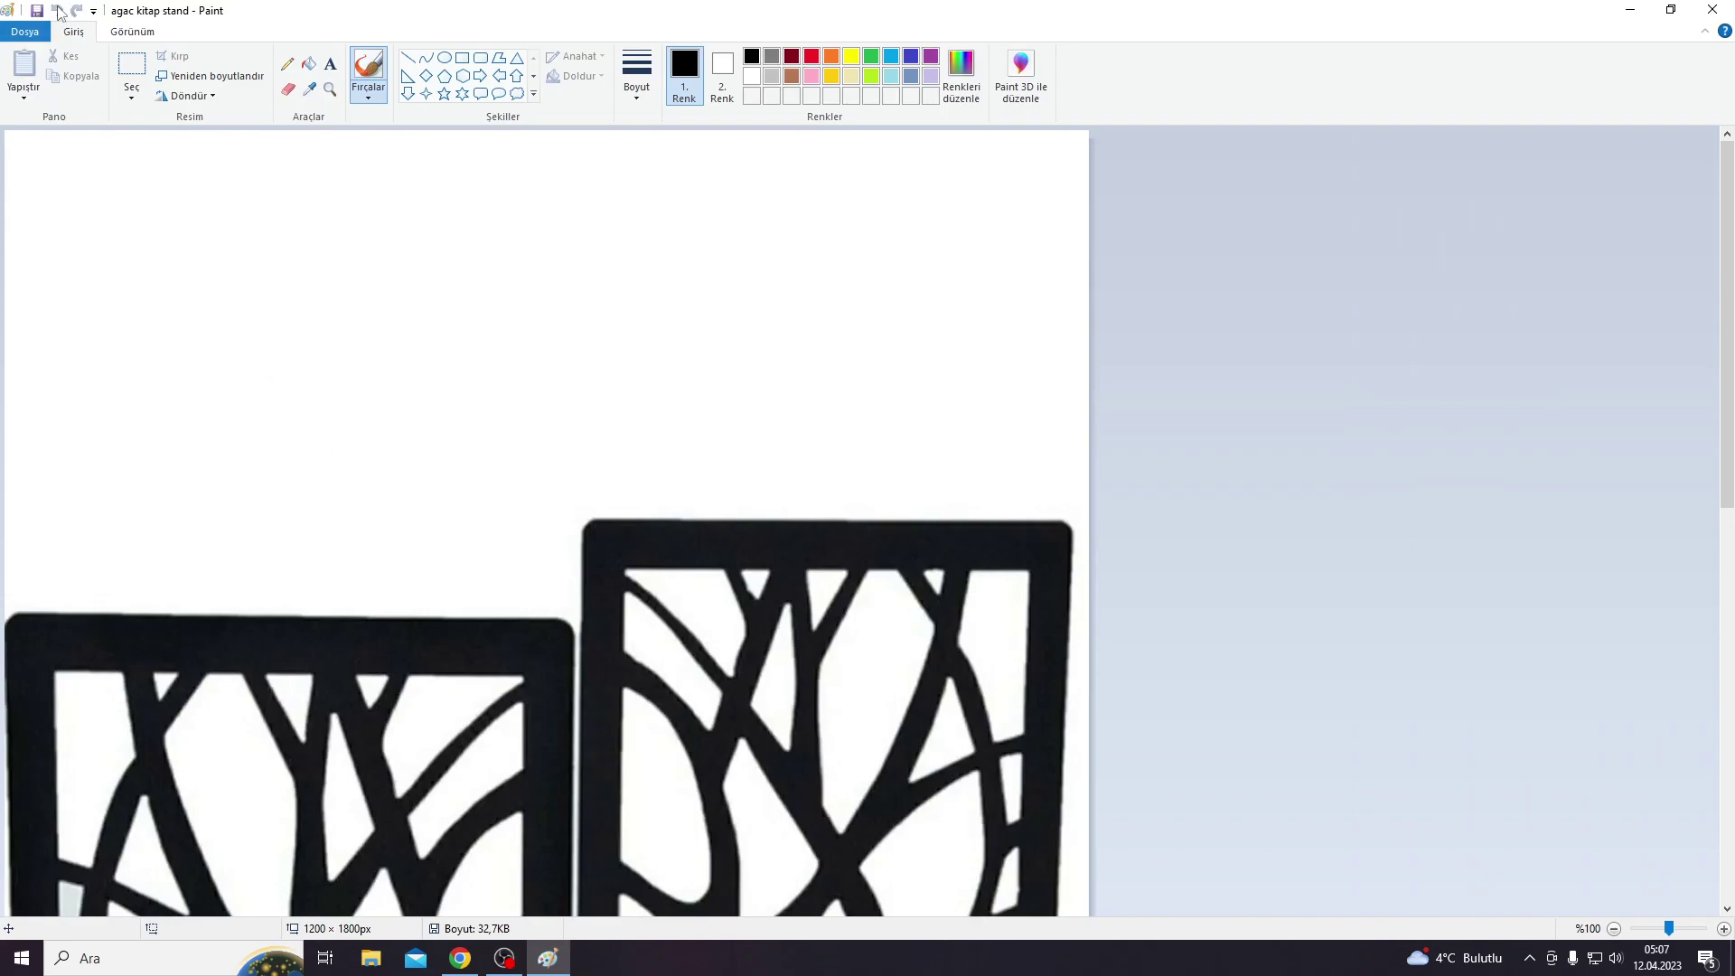
# Step: Save the image to Masaüstü as a JPEG, accepting the transparency-loss warning
pyautogui.click(25, 32)
pyautogui.click(20, 178)
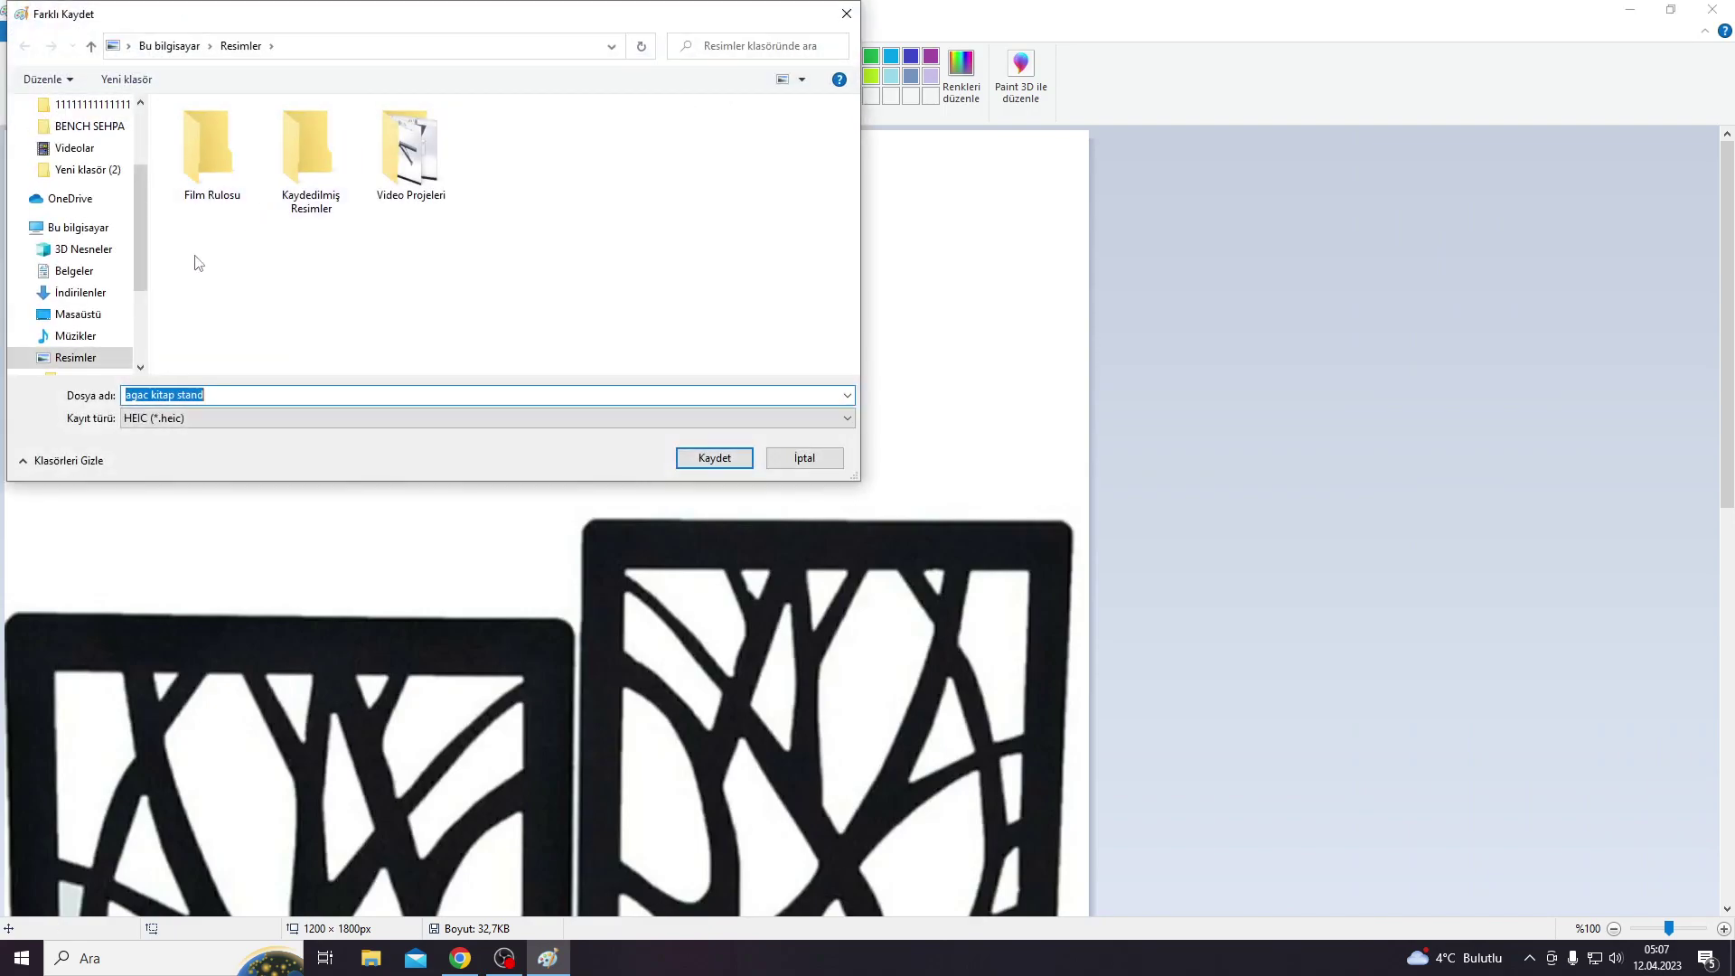
pyautogui.click(78, 314)
pyautogui.click(202, 418)
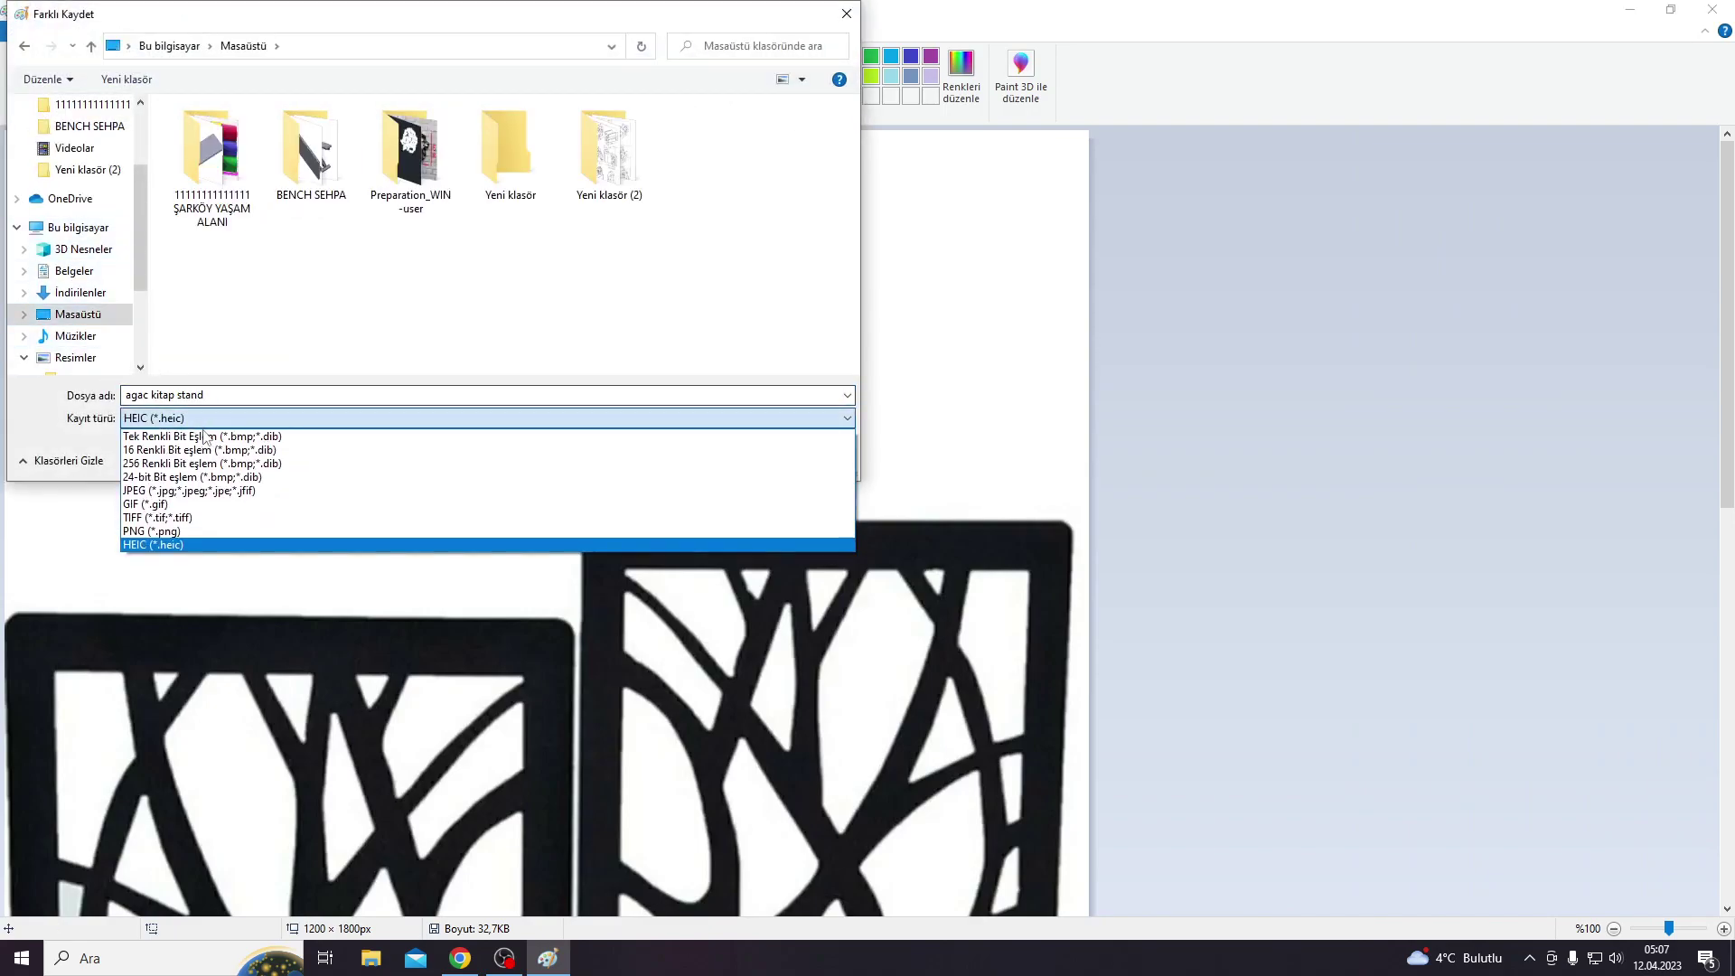
pyautogui.click(321, 491)
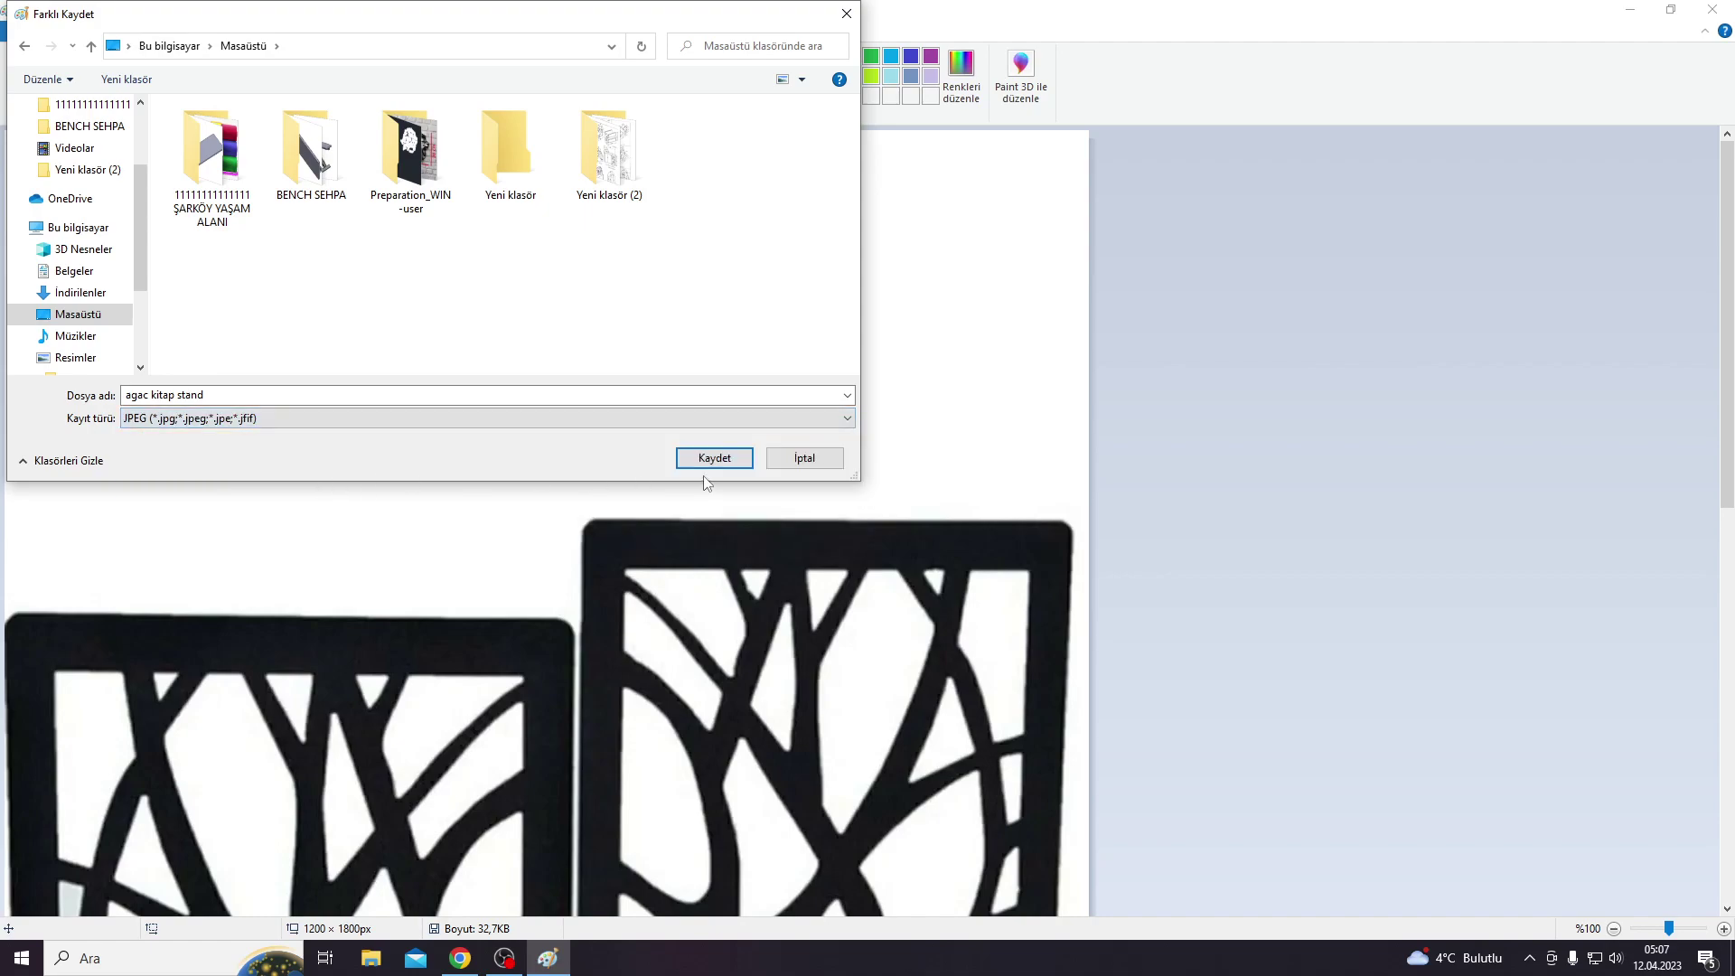
pyautogui.click(703, 463)
pyautogui.click(917, 518)
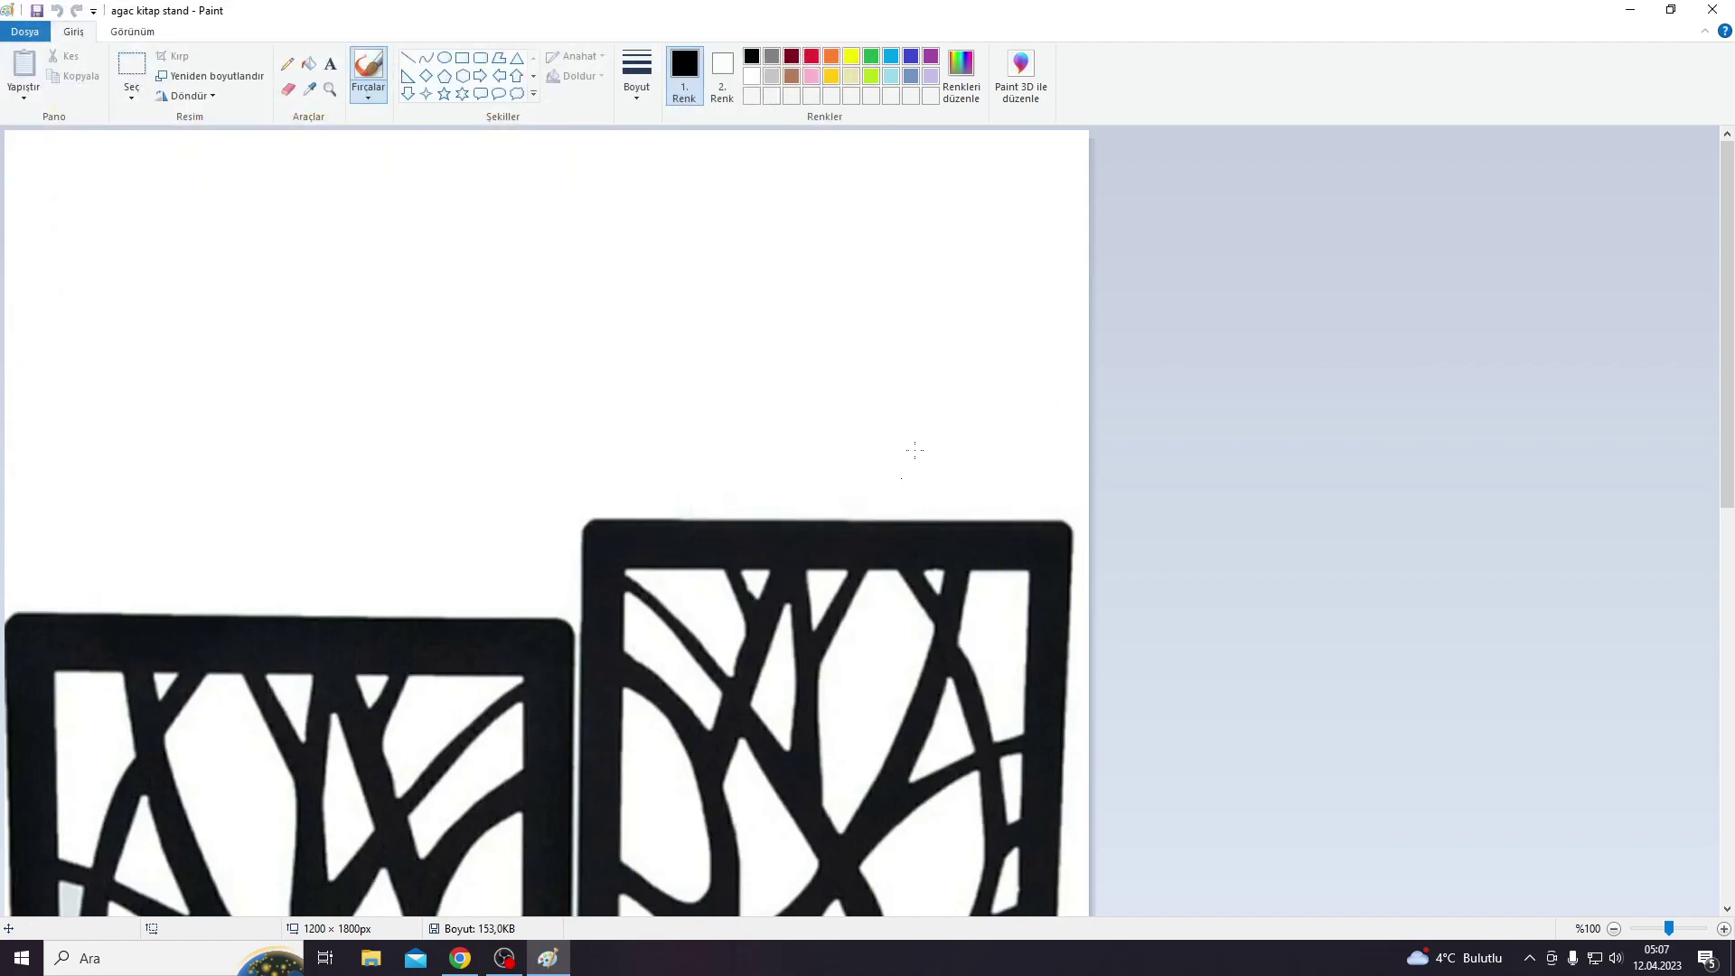
# Step: Close Paint and check the bookend picture's Properties to confirm it is a JPG
pyautogui.hotkey('alt', 'F4')
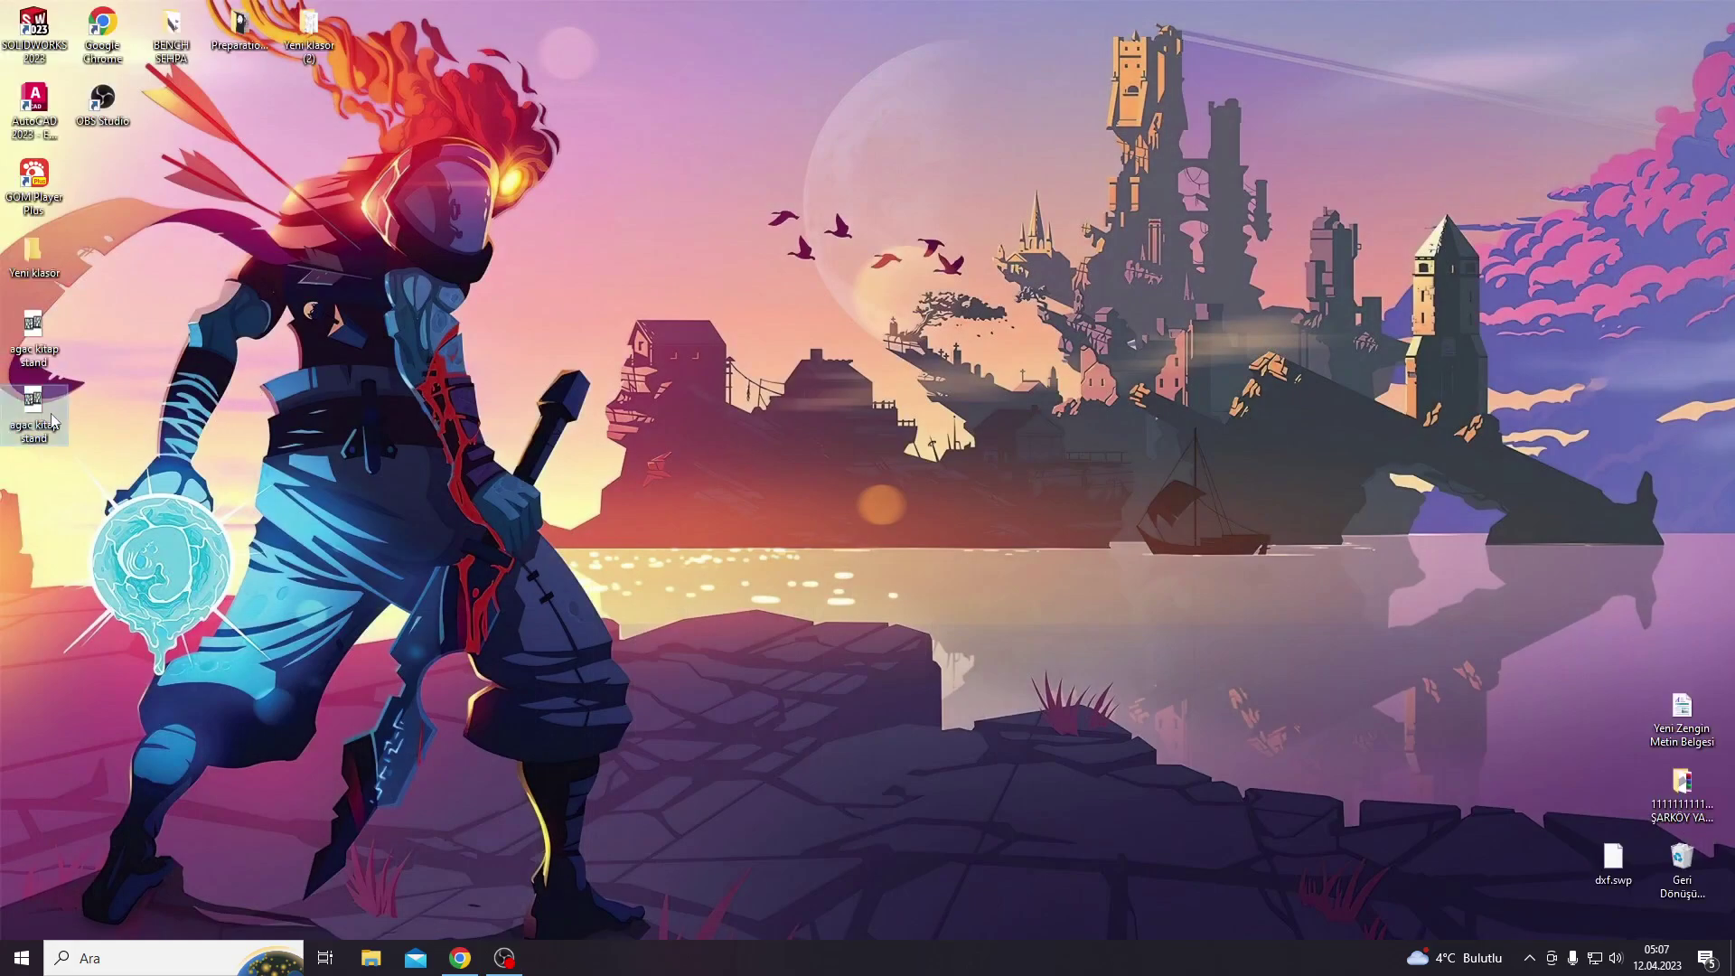
pyautogui.rightClick(58, 437)
pyautogui.click(99, 924)
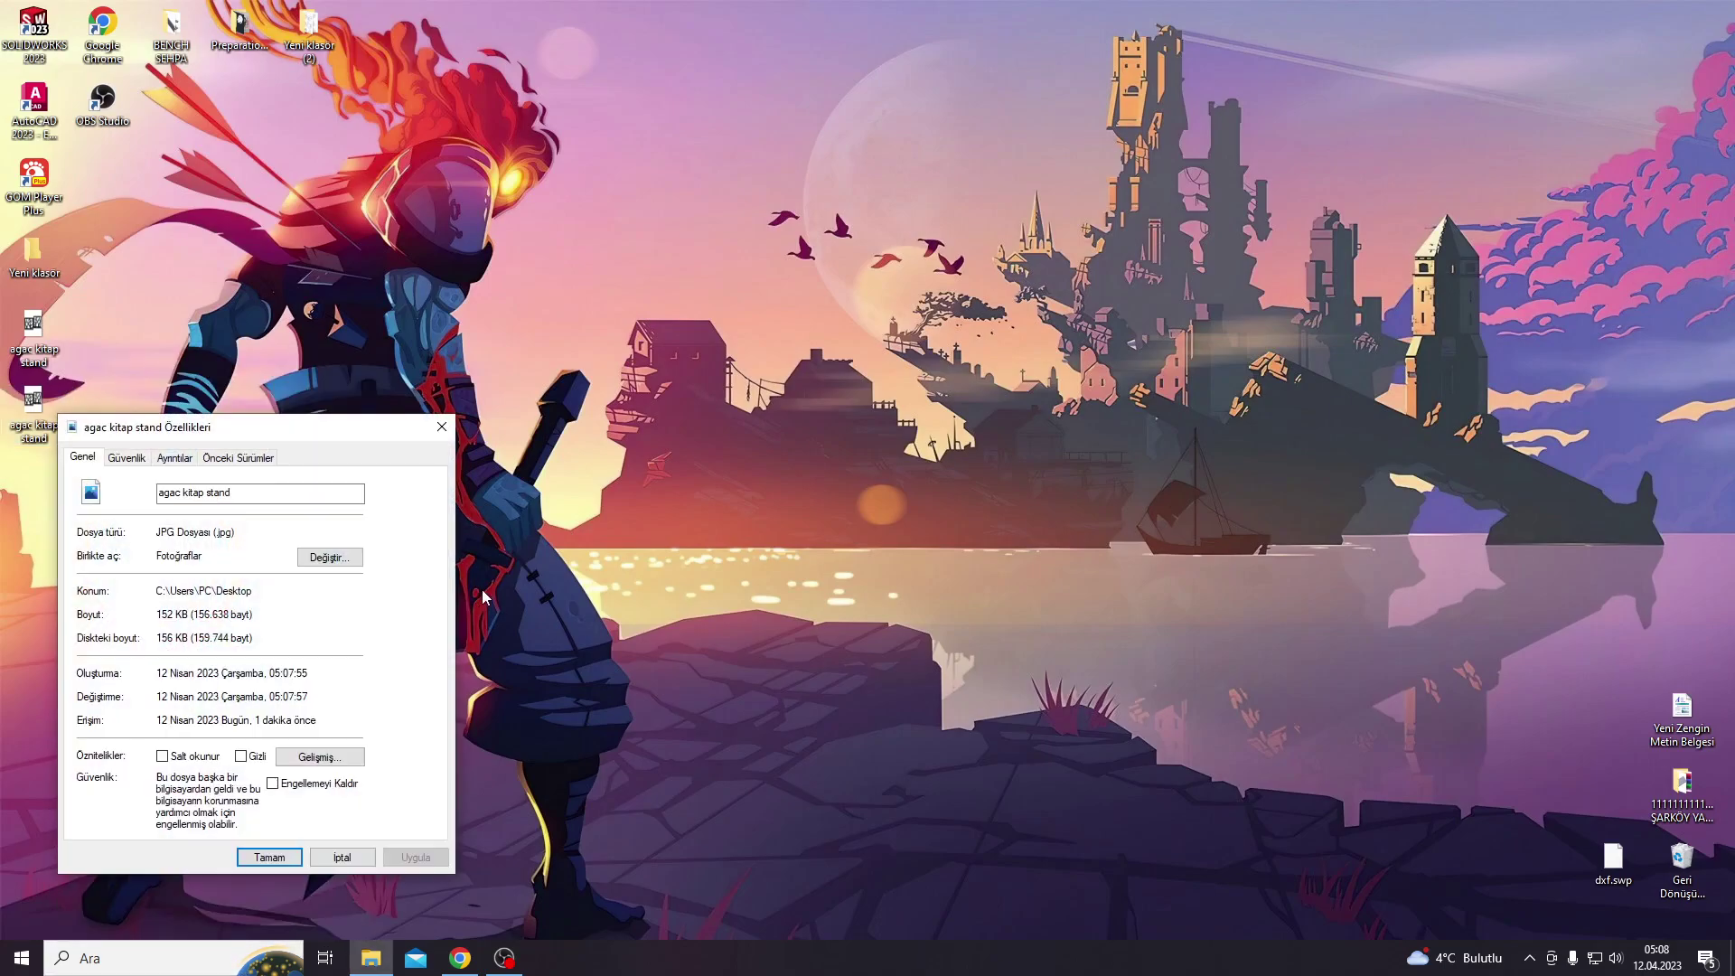
pyautogui.press('Escape')
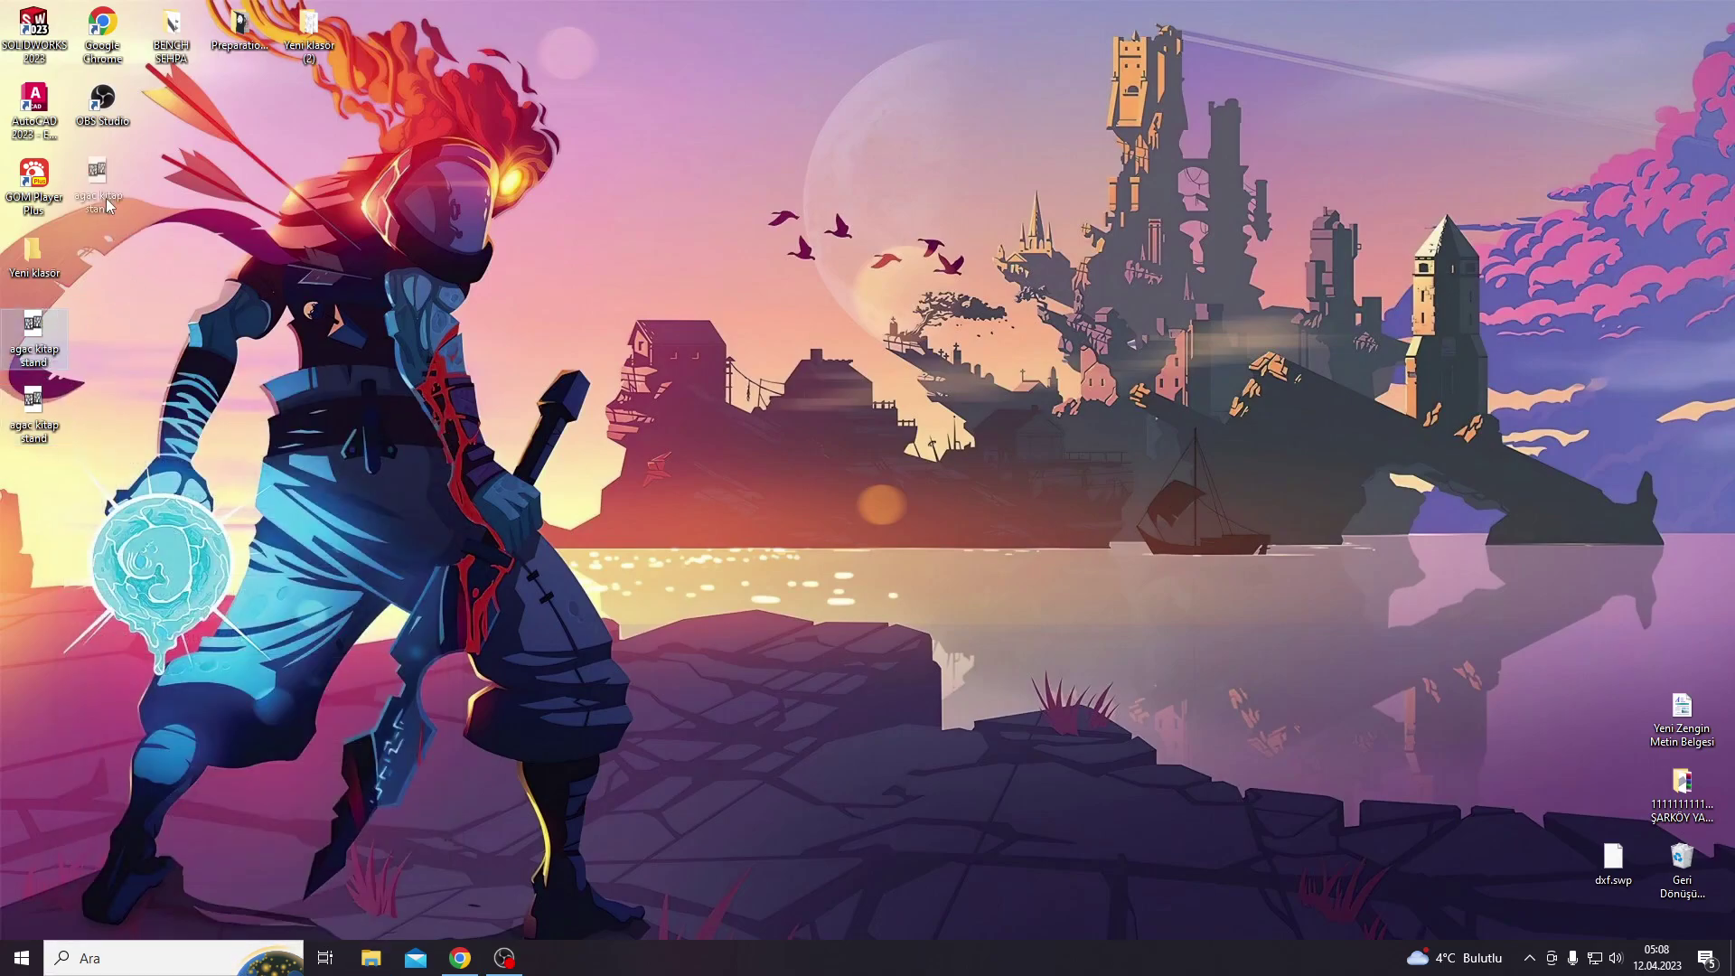
# Step: Rearrange the two bookend picture icons and bring Chrome back to the front
pyautogui.moveTo(33, 327); pyautogui.dragTo(102, 186)
pyautogui.moveTo(33, 411); pyautogui.dragTo(34, 336)
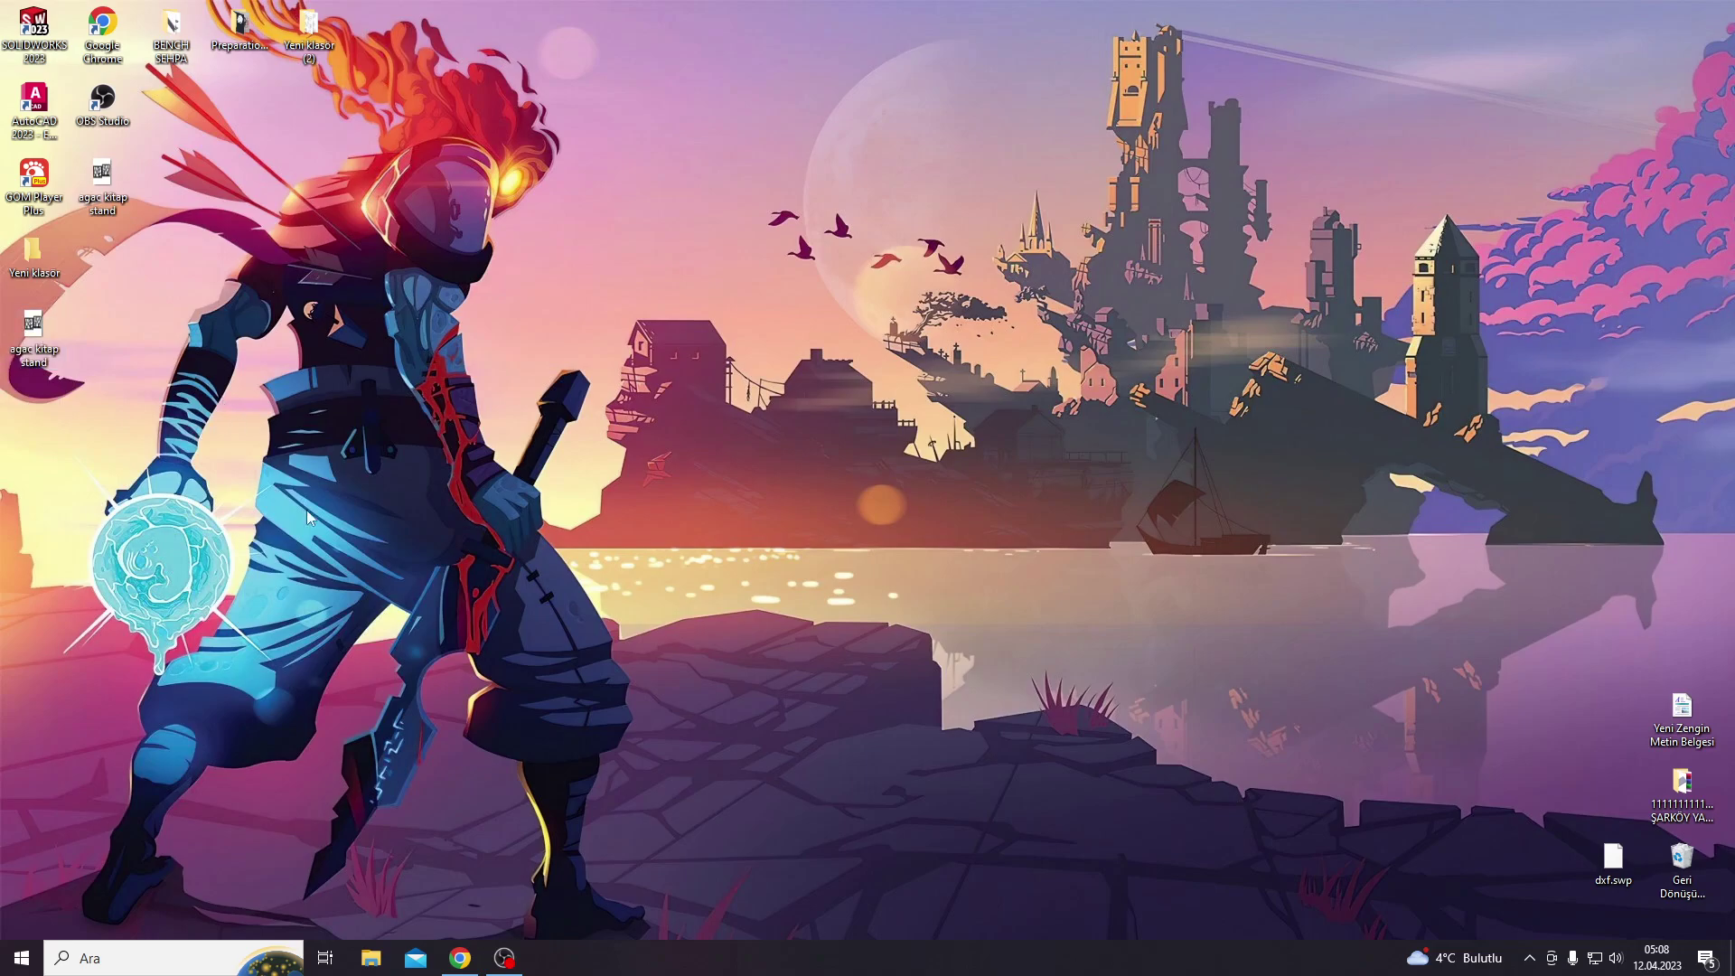
pyautogui.click(460, 958)
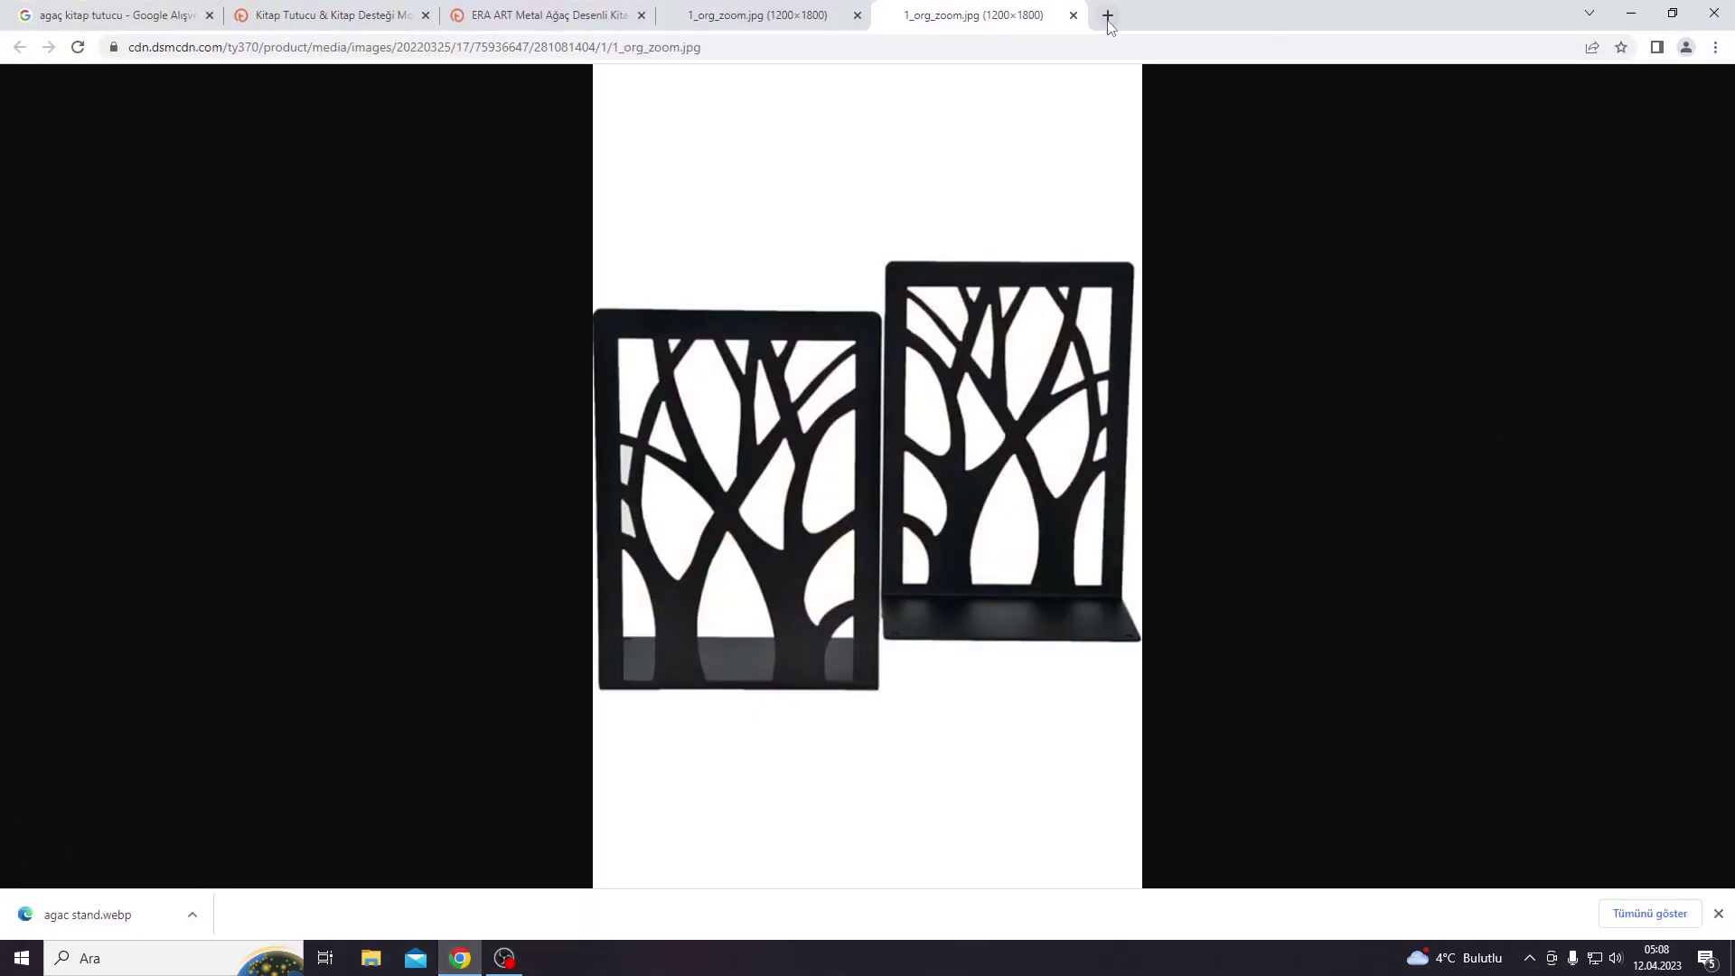
# Step: Search Google for 'jpg to dxf' in a new tab and open the Convertio converter
pyautogui.click(1108, 16)
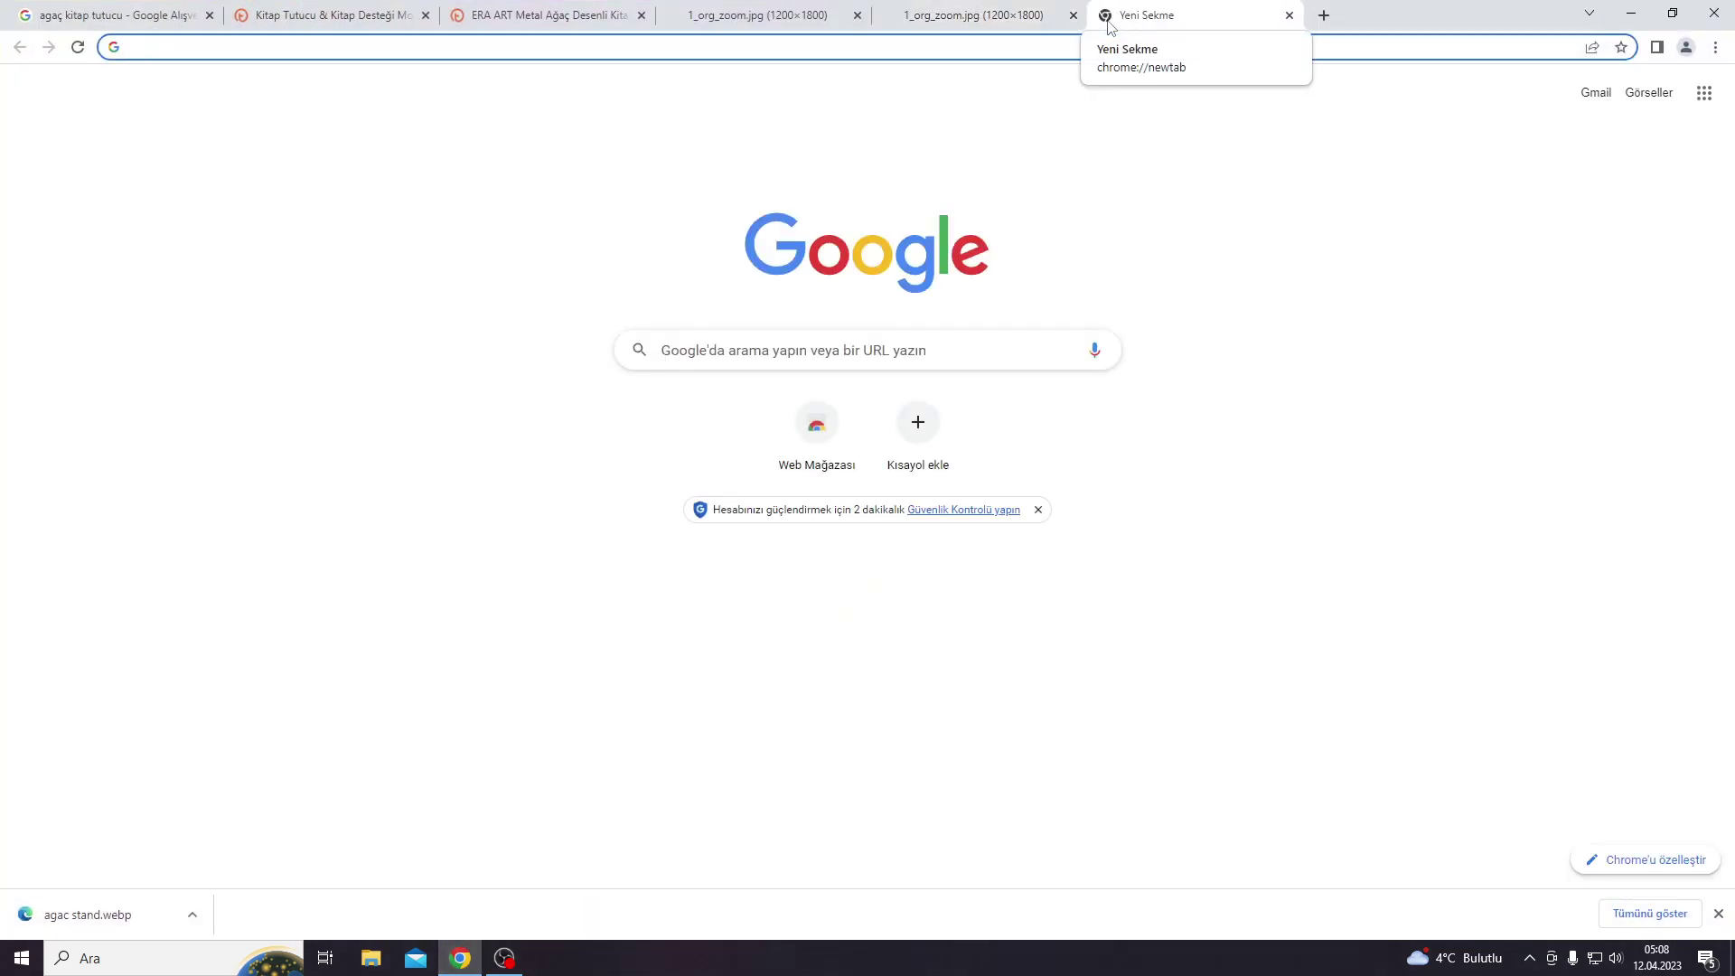
pyautogui.write('jpg to d')
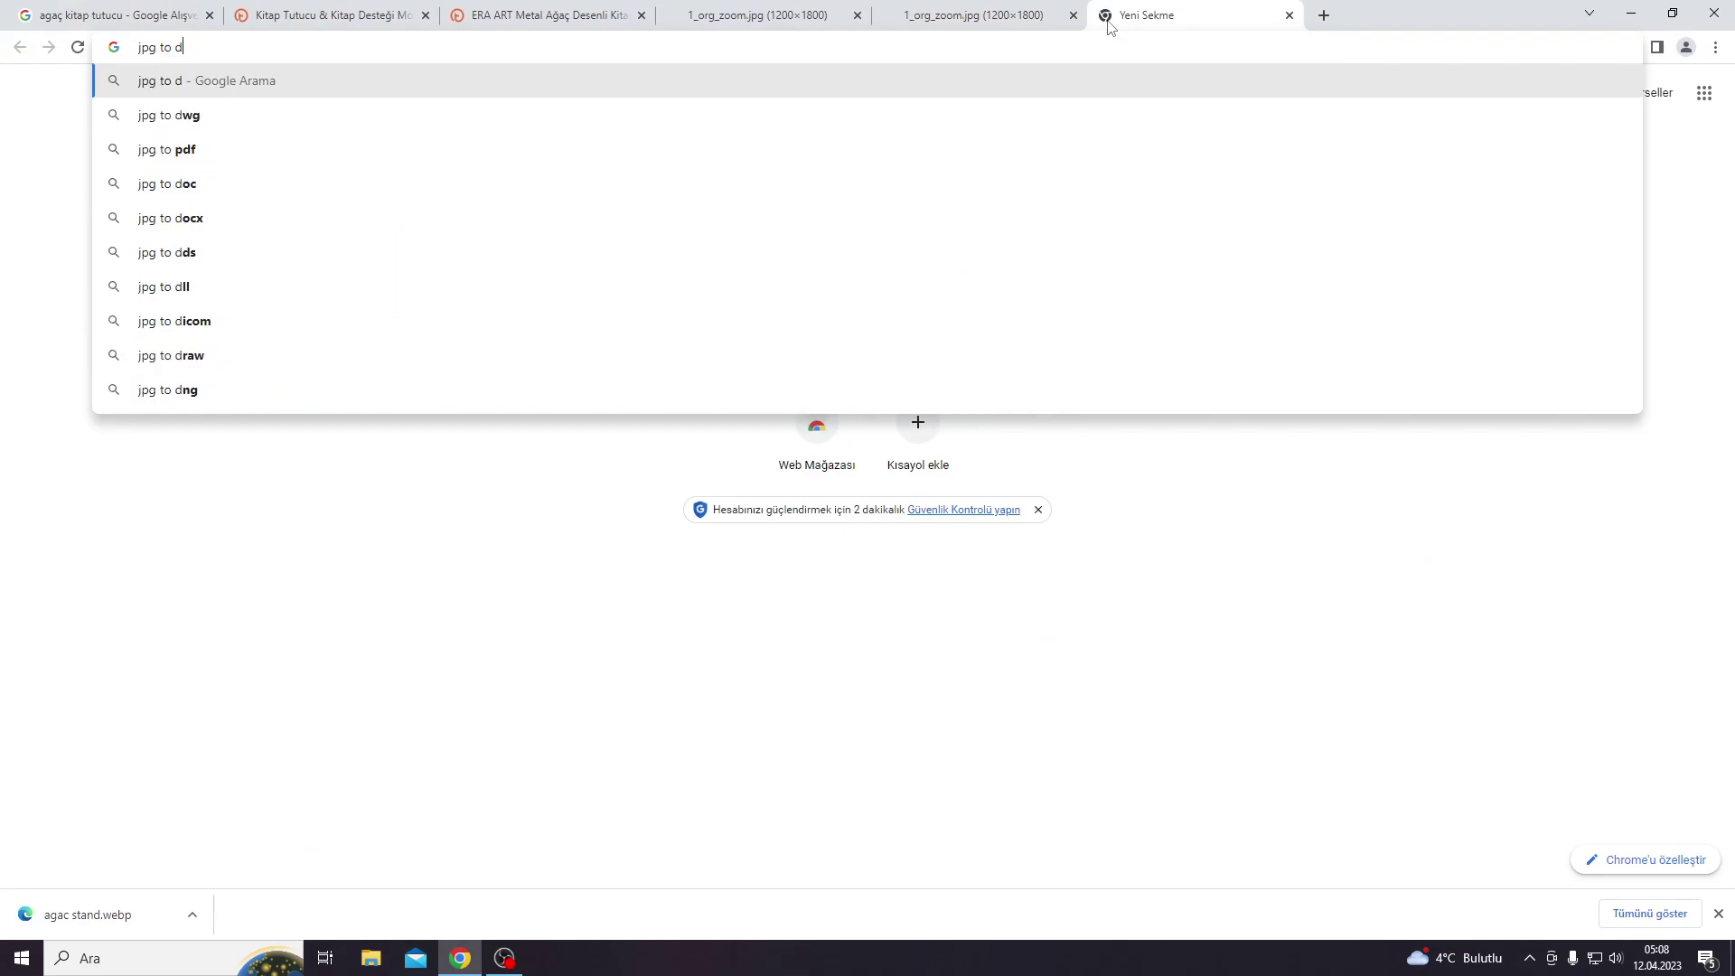
pyautogui.write('xf')
pyautogui.press('Return')
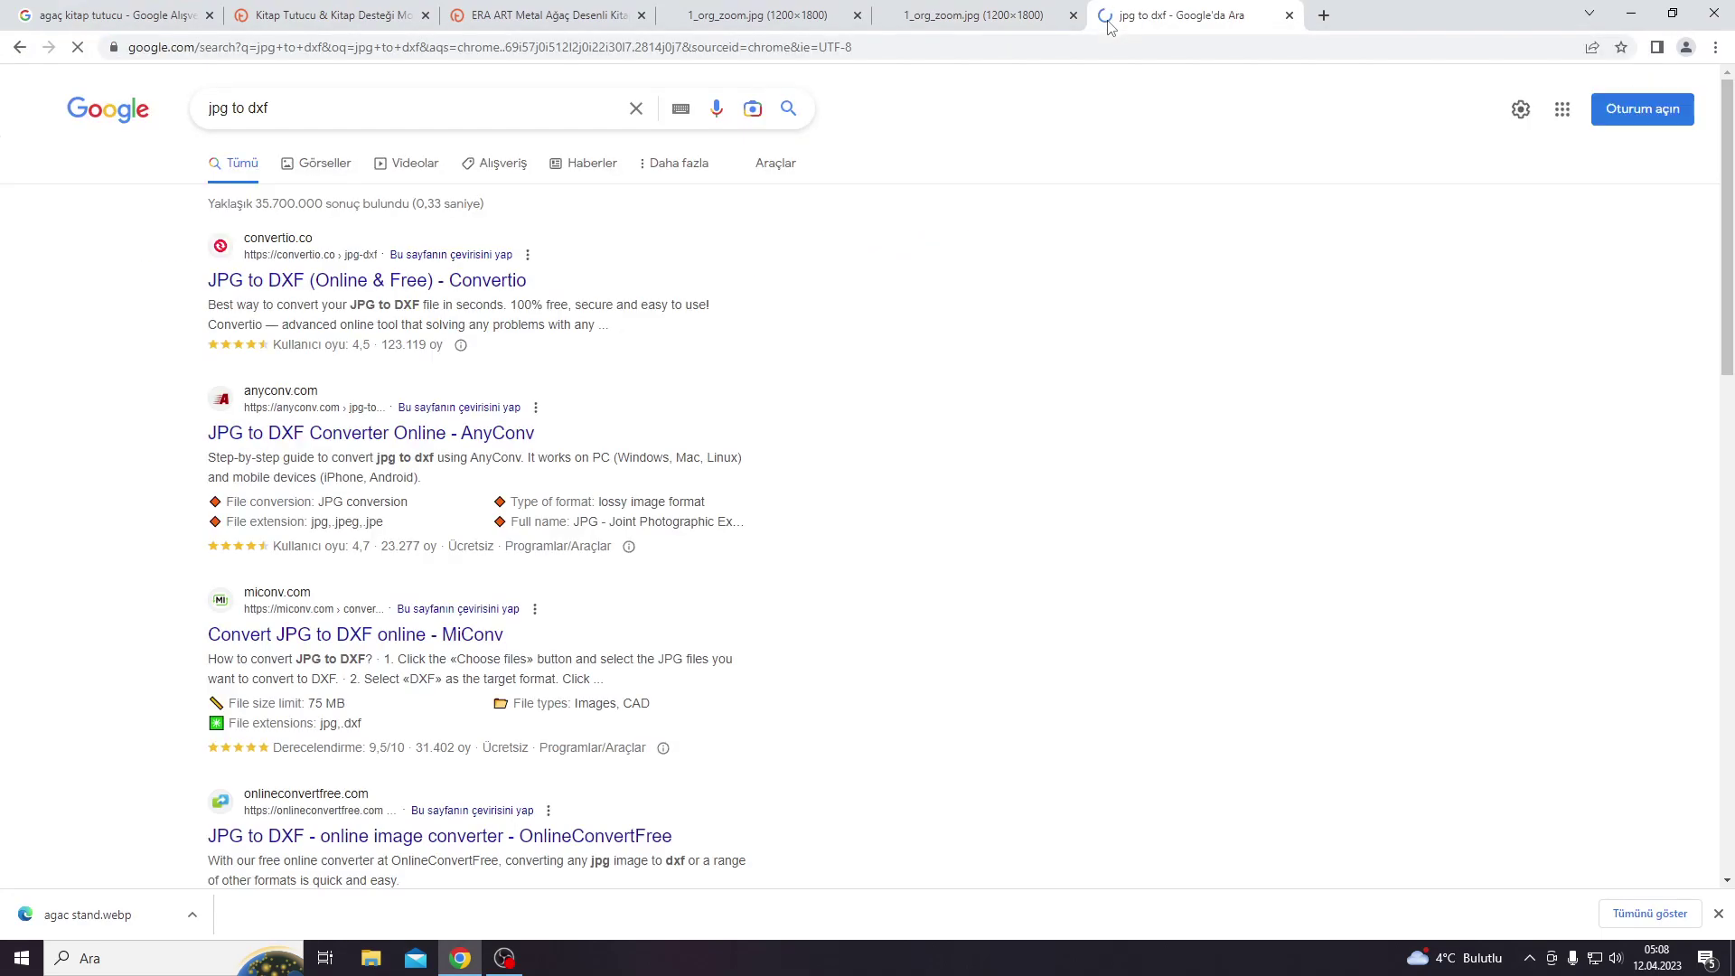
pyautogui.click(261, 278)
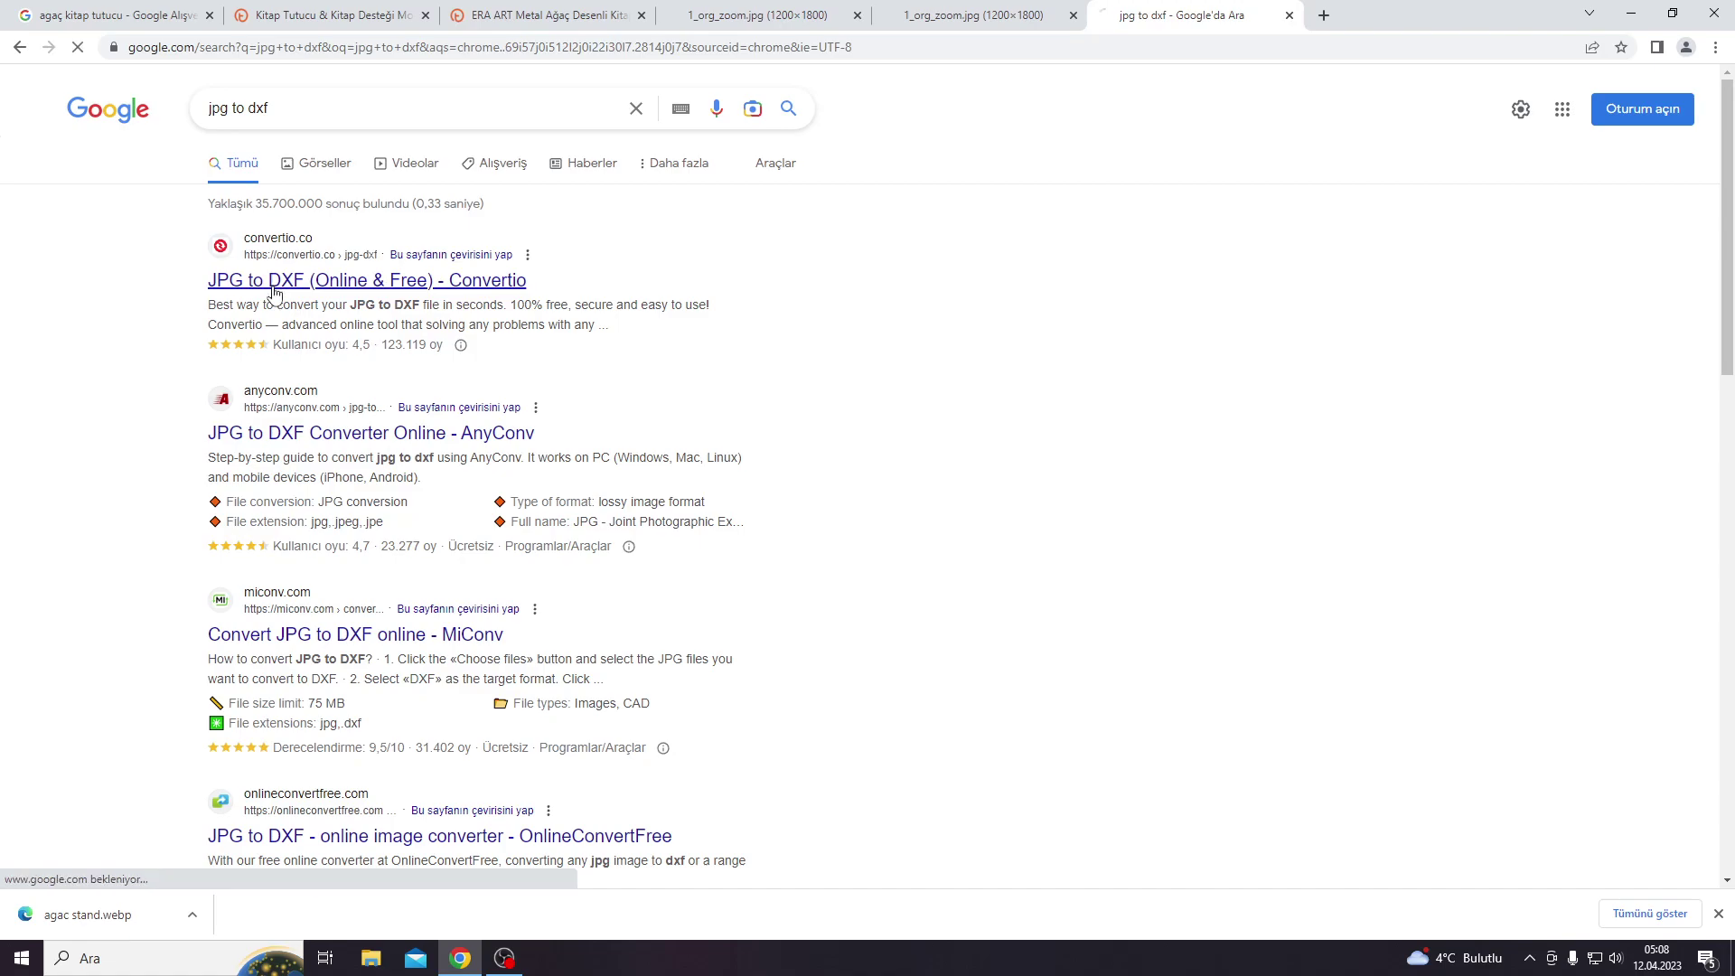
# Step: Choose agac kitap stand.jpg from the computer and load it into Convertio
pyautogui.click(585, 512)
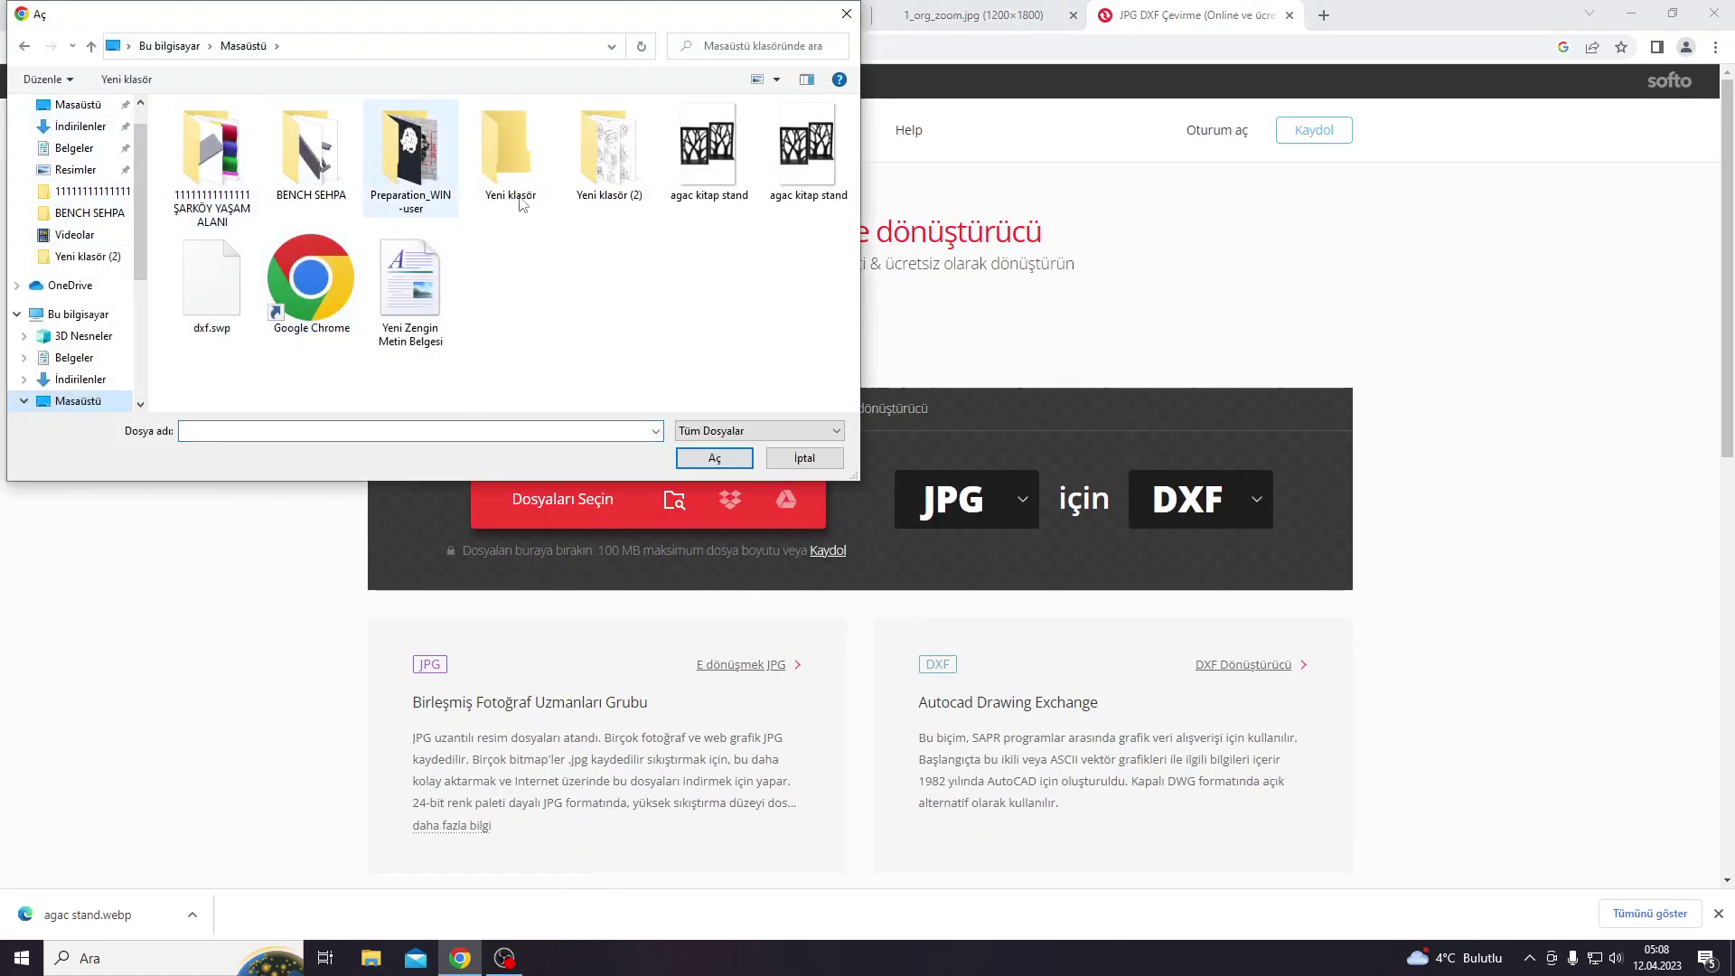
pyautogui.click(692, 198)
pyautogui.press('Right')
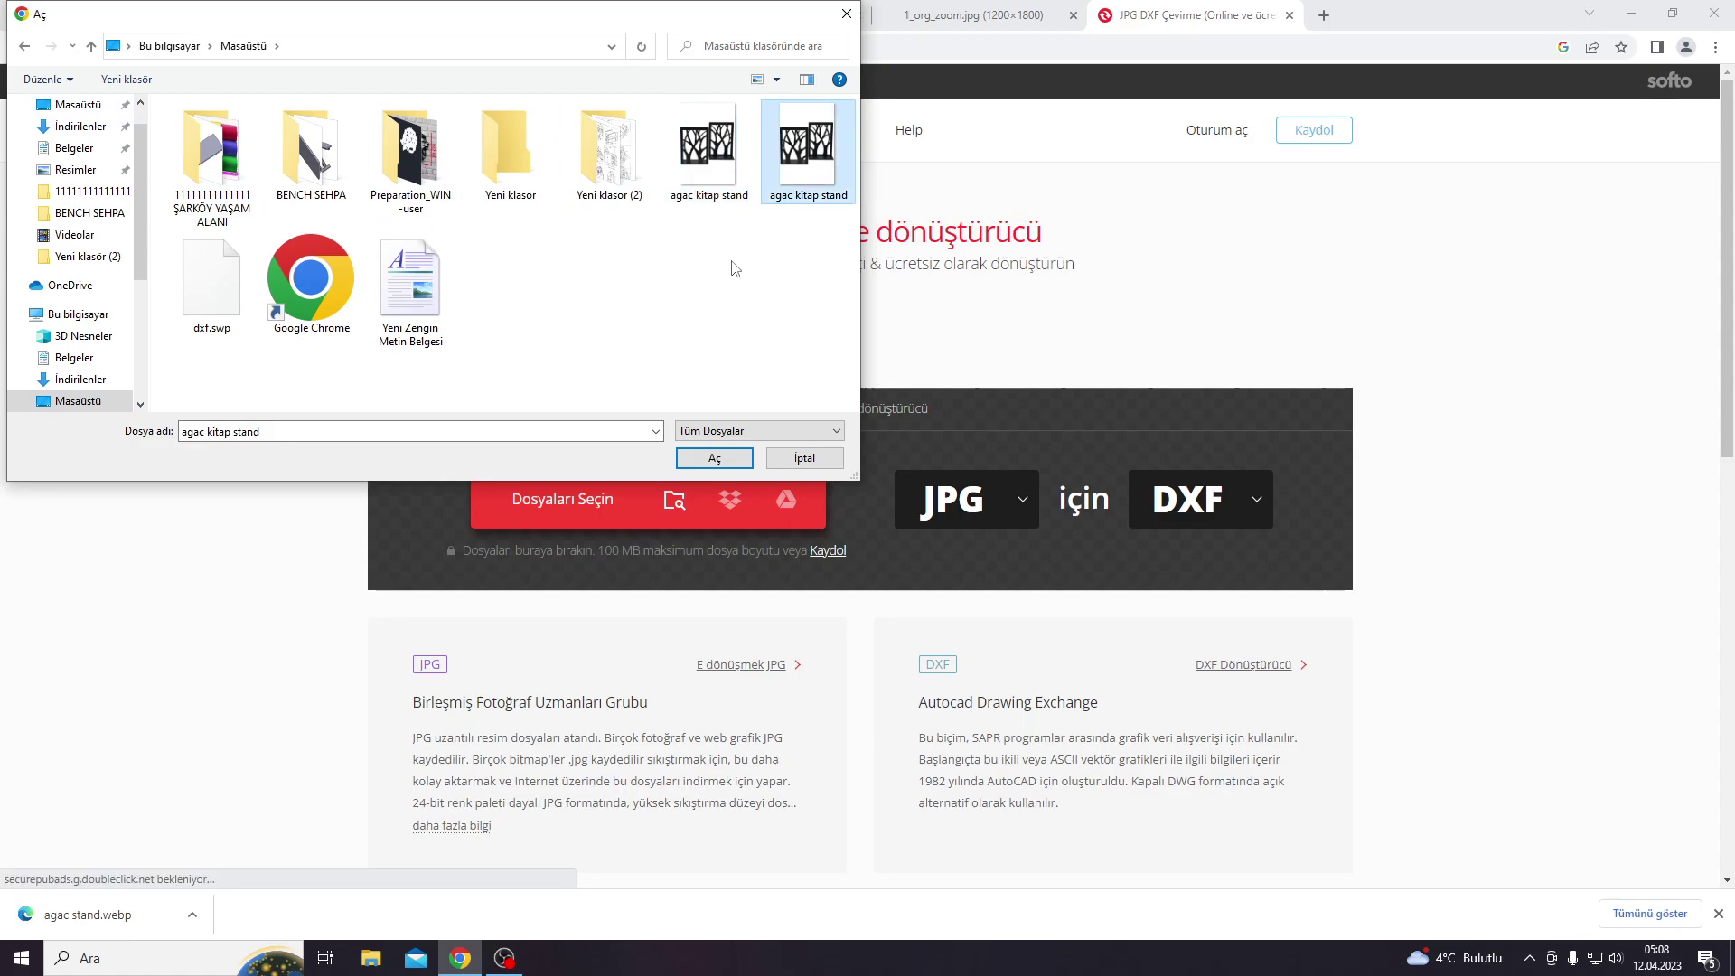
pyautogui.rightClick(735, 268)
pyautogui.click(719, 197)
pyautogui.click(765, 169)
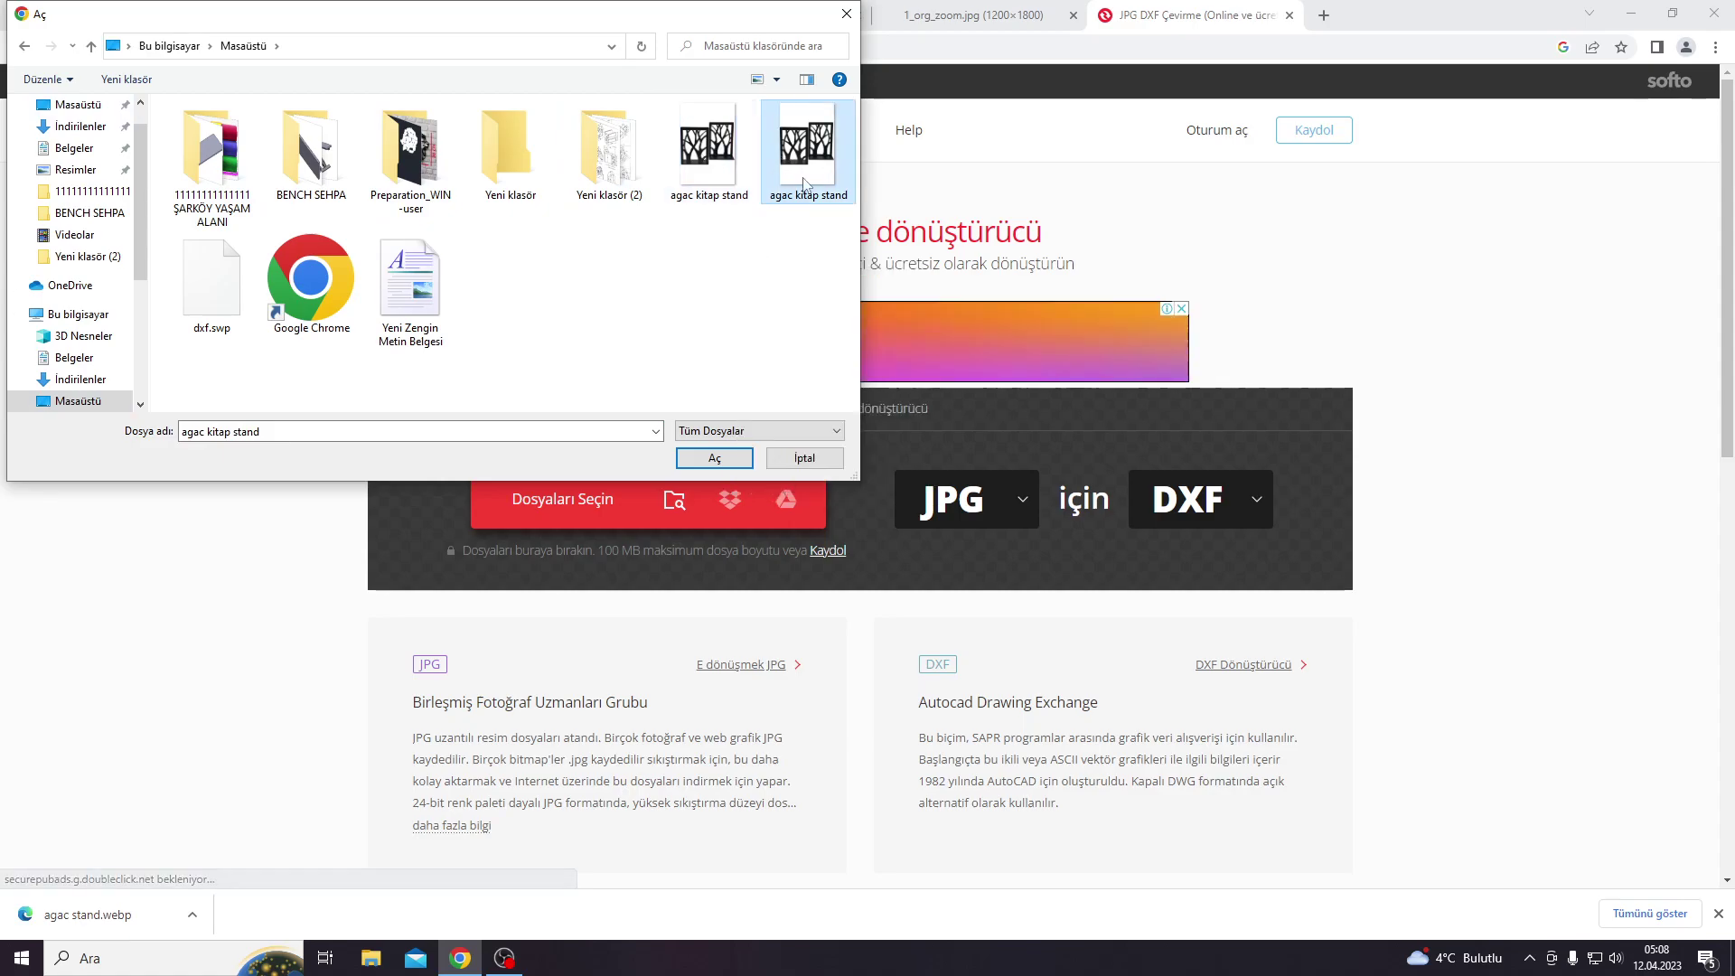
pyautogui.click(715, 167)
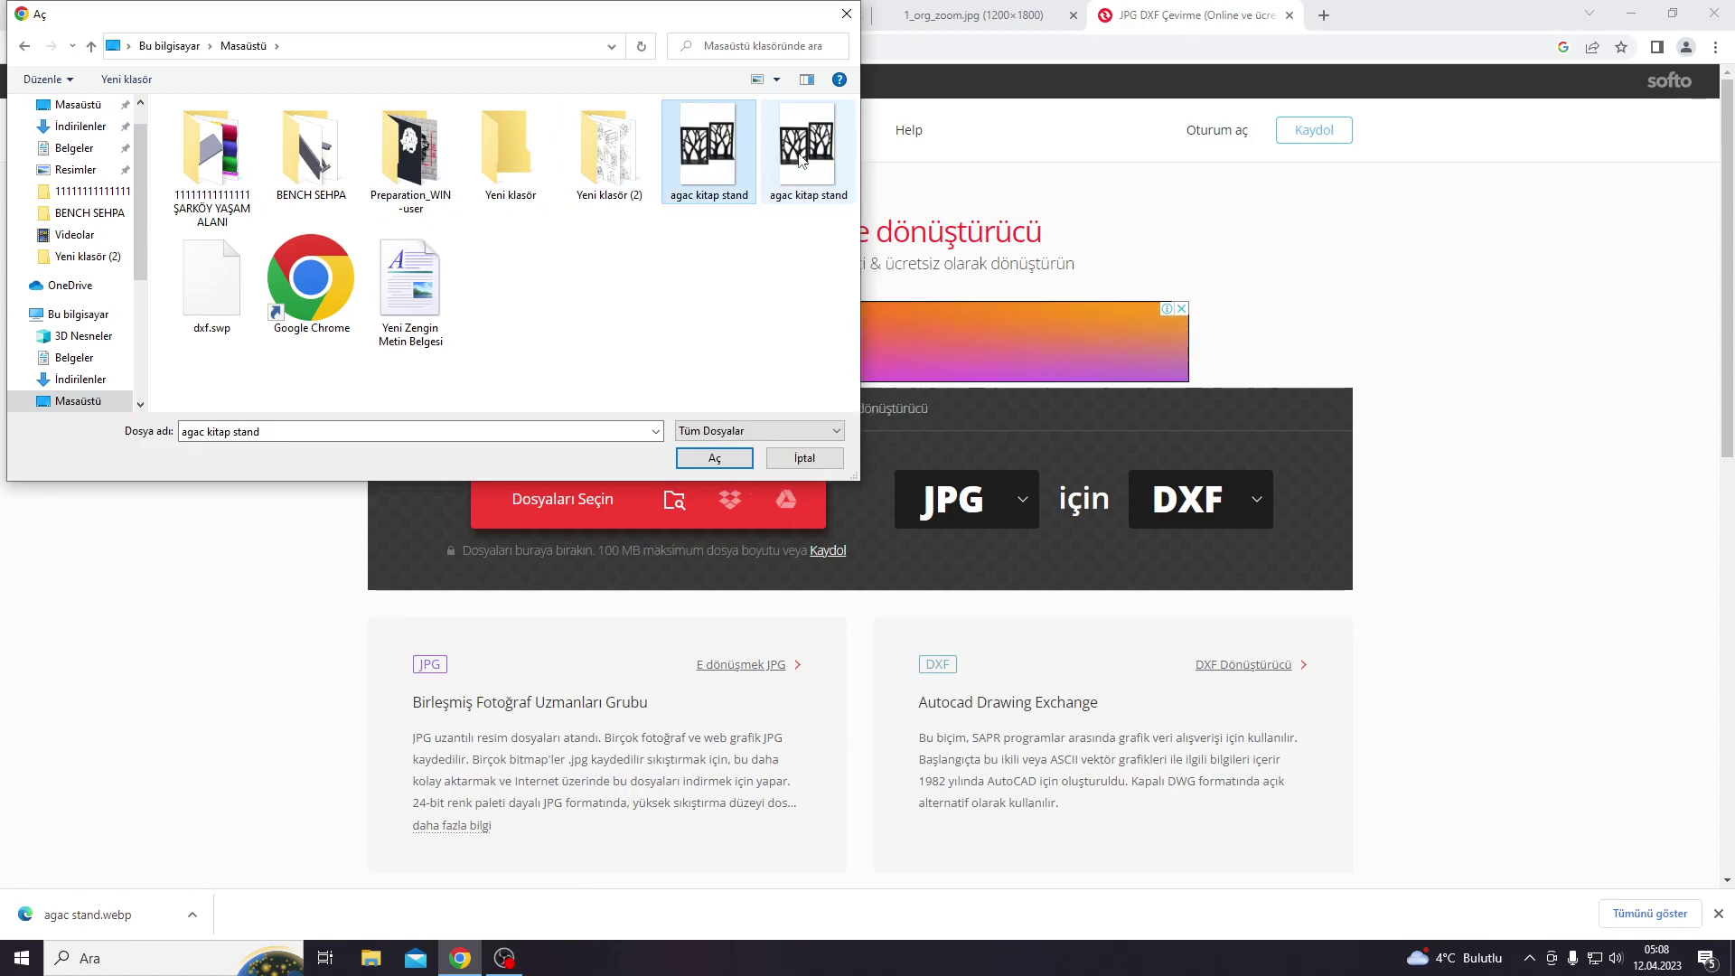
pyautogui.click(695, 459)
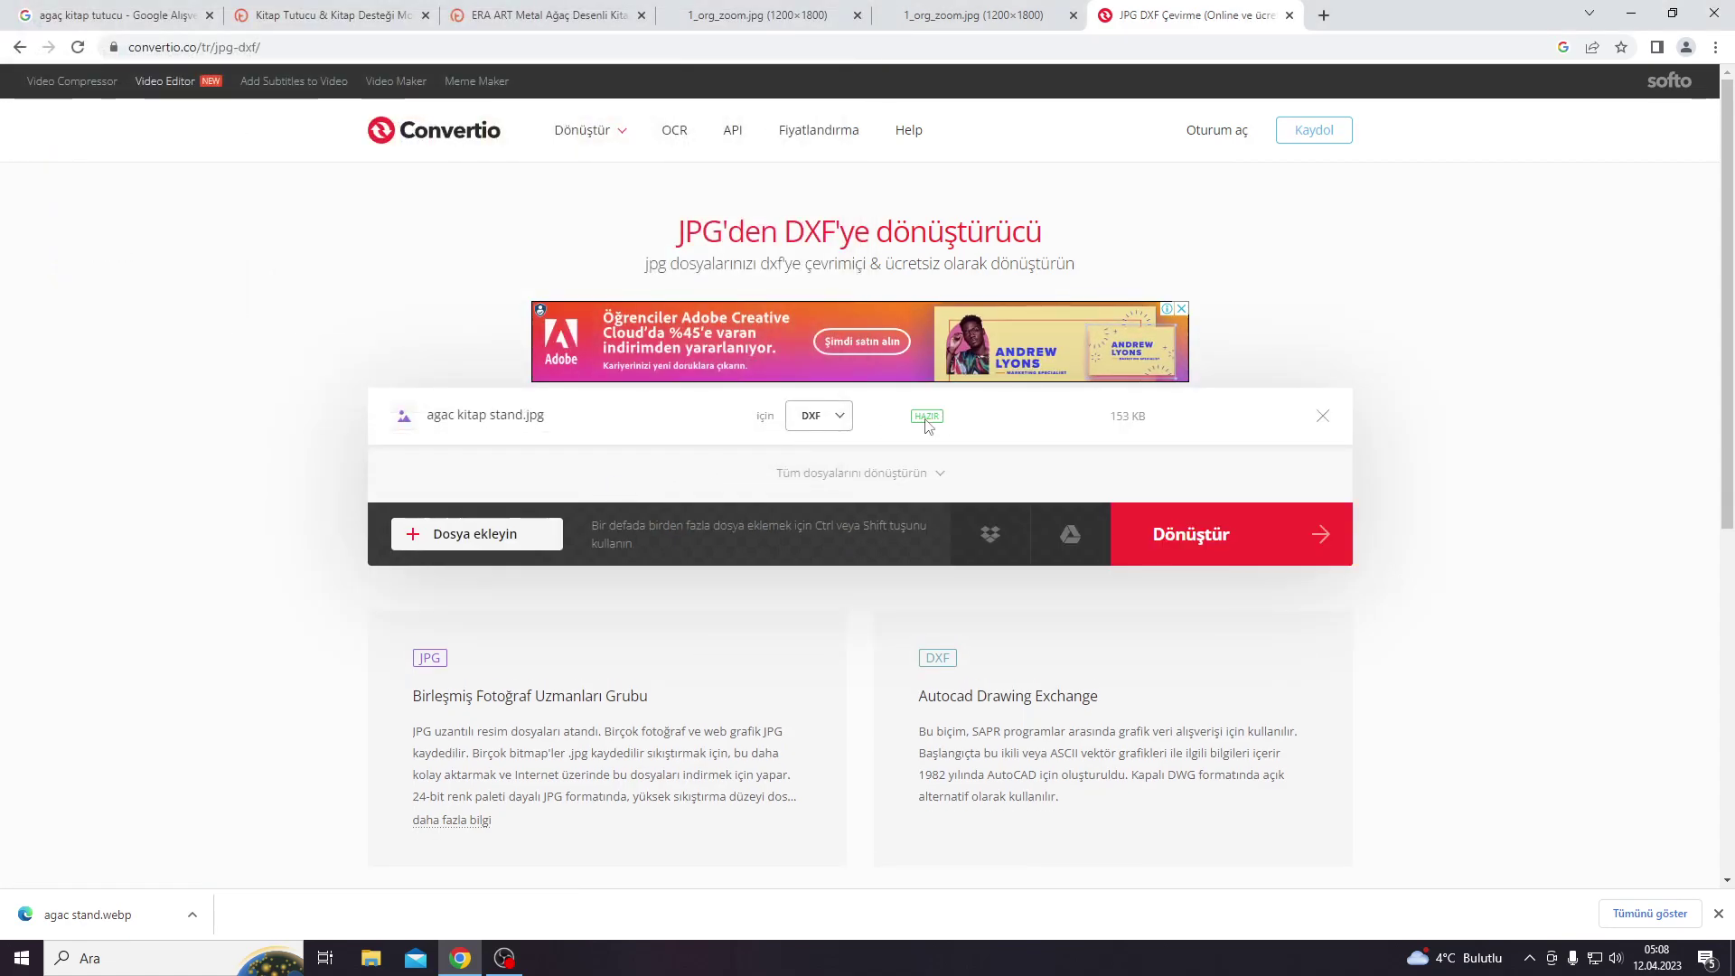
# Step: Convert the image to DXF, download agac-kitap-stand.dxf, and open it
pyautogui.click(1198, 547)
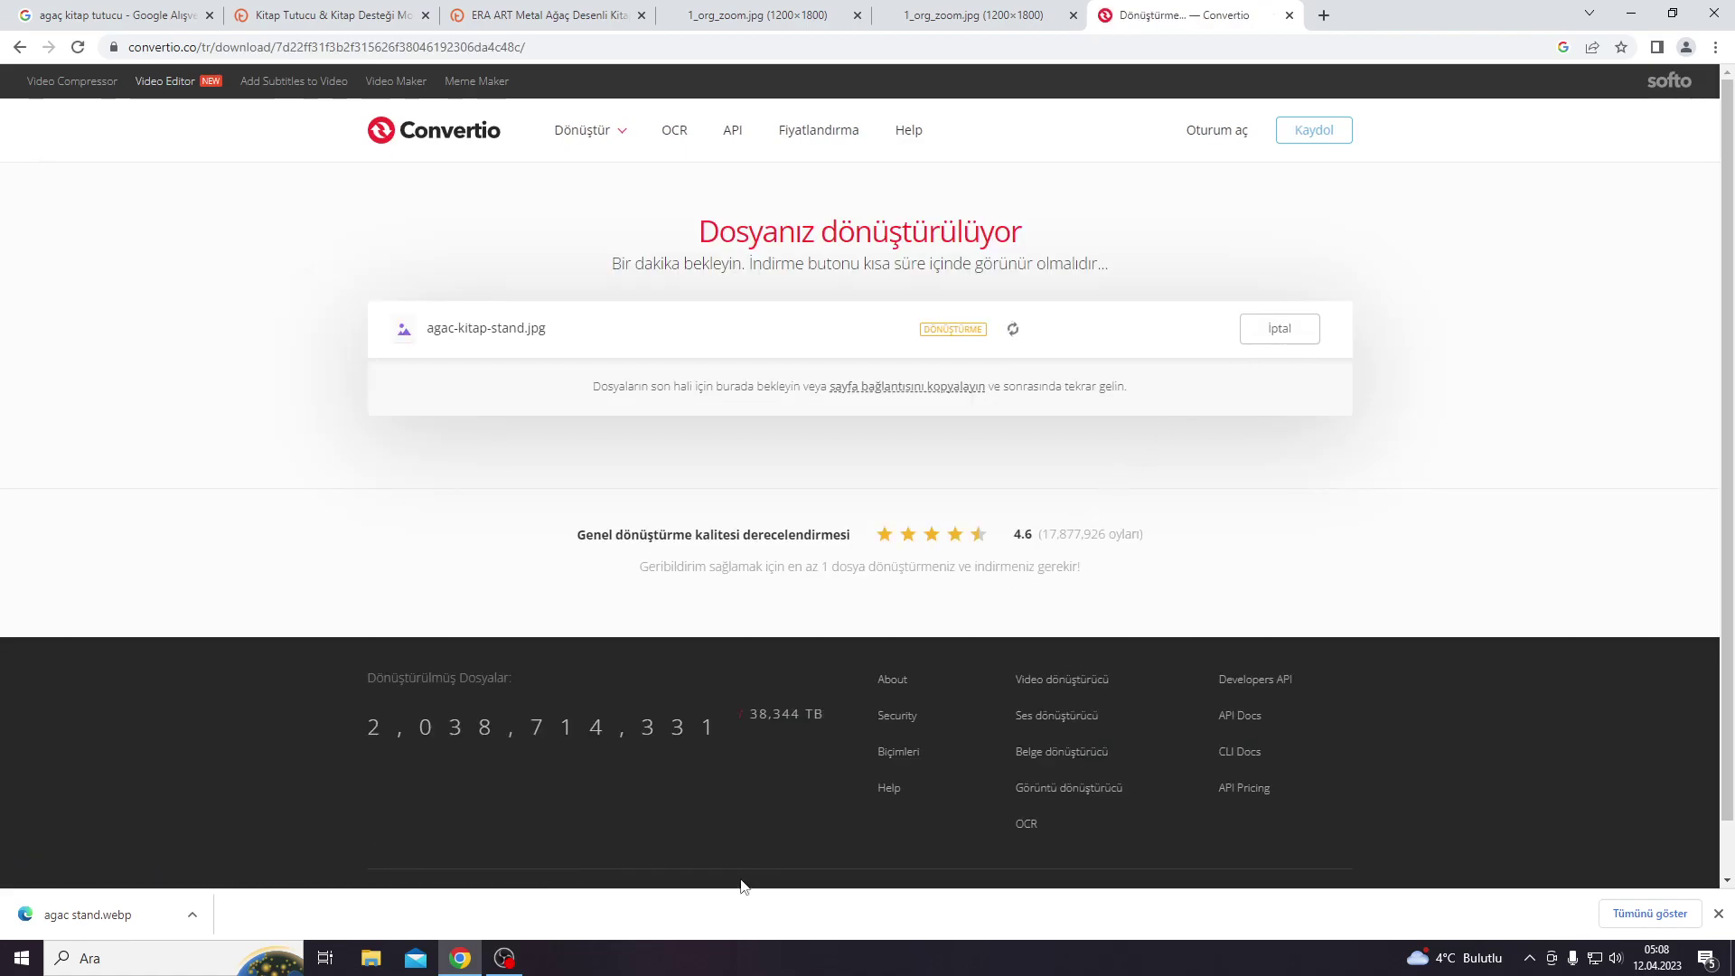
pyautogui.click(501, 960)
pyautogui.click(499, 965)
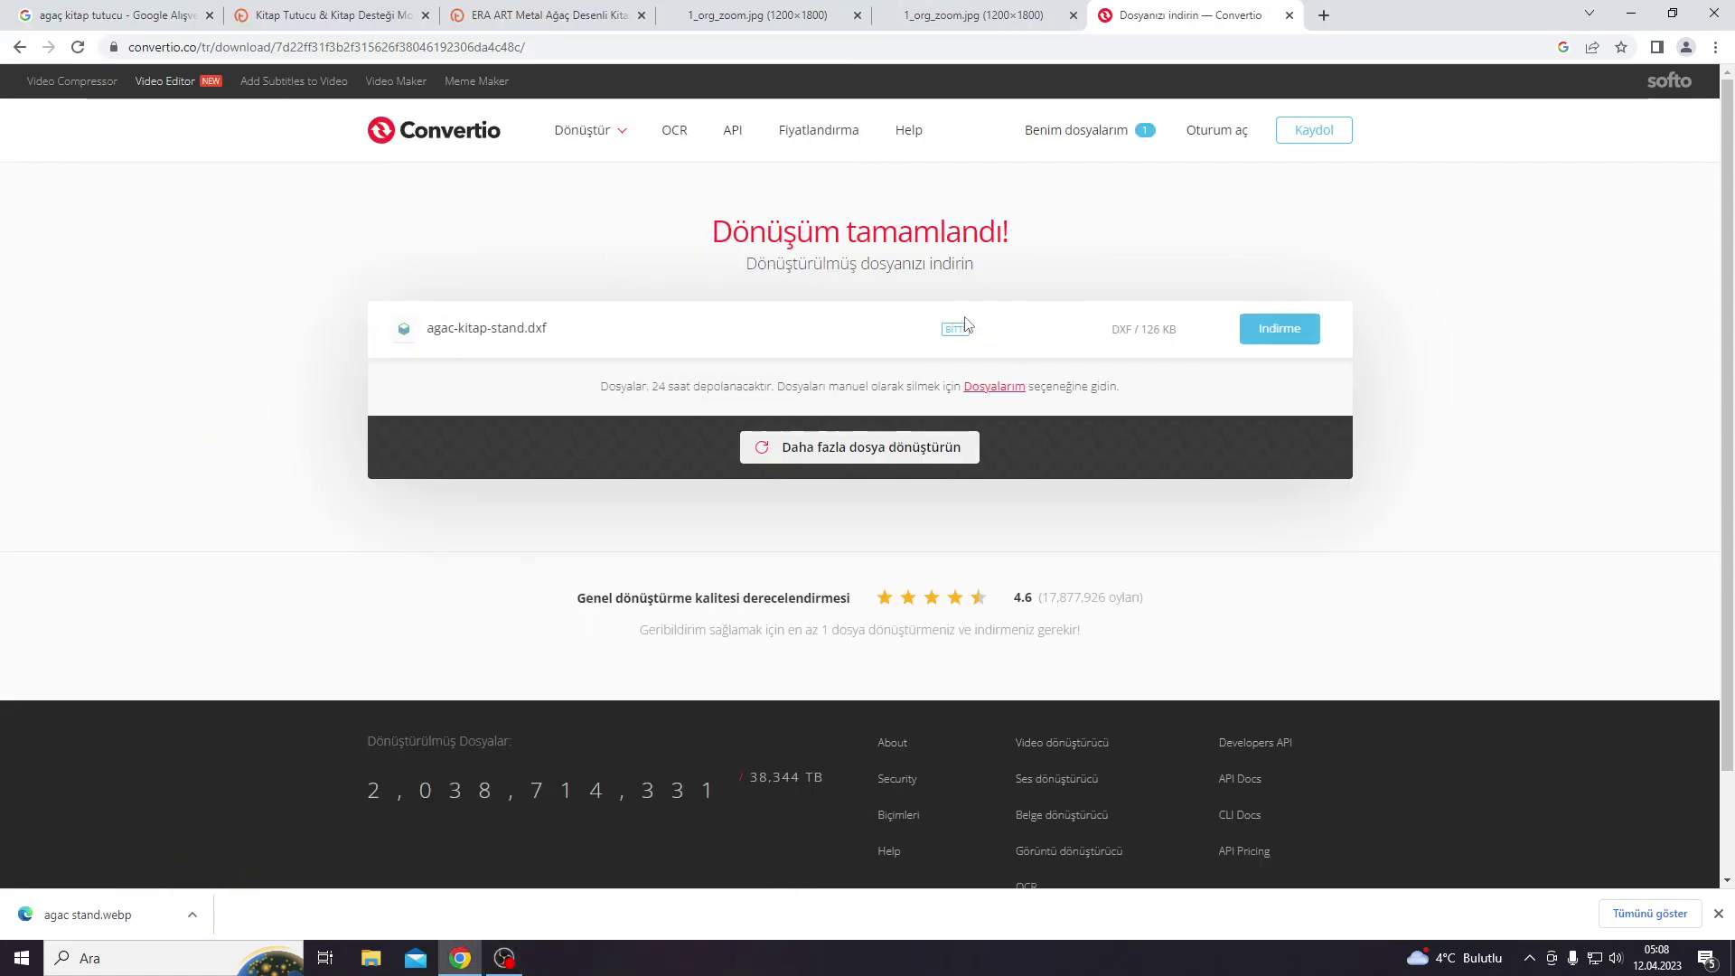
pyautogui.click(1302, 354)
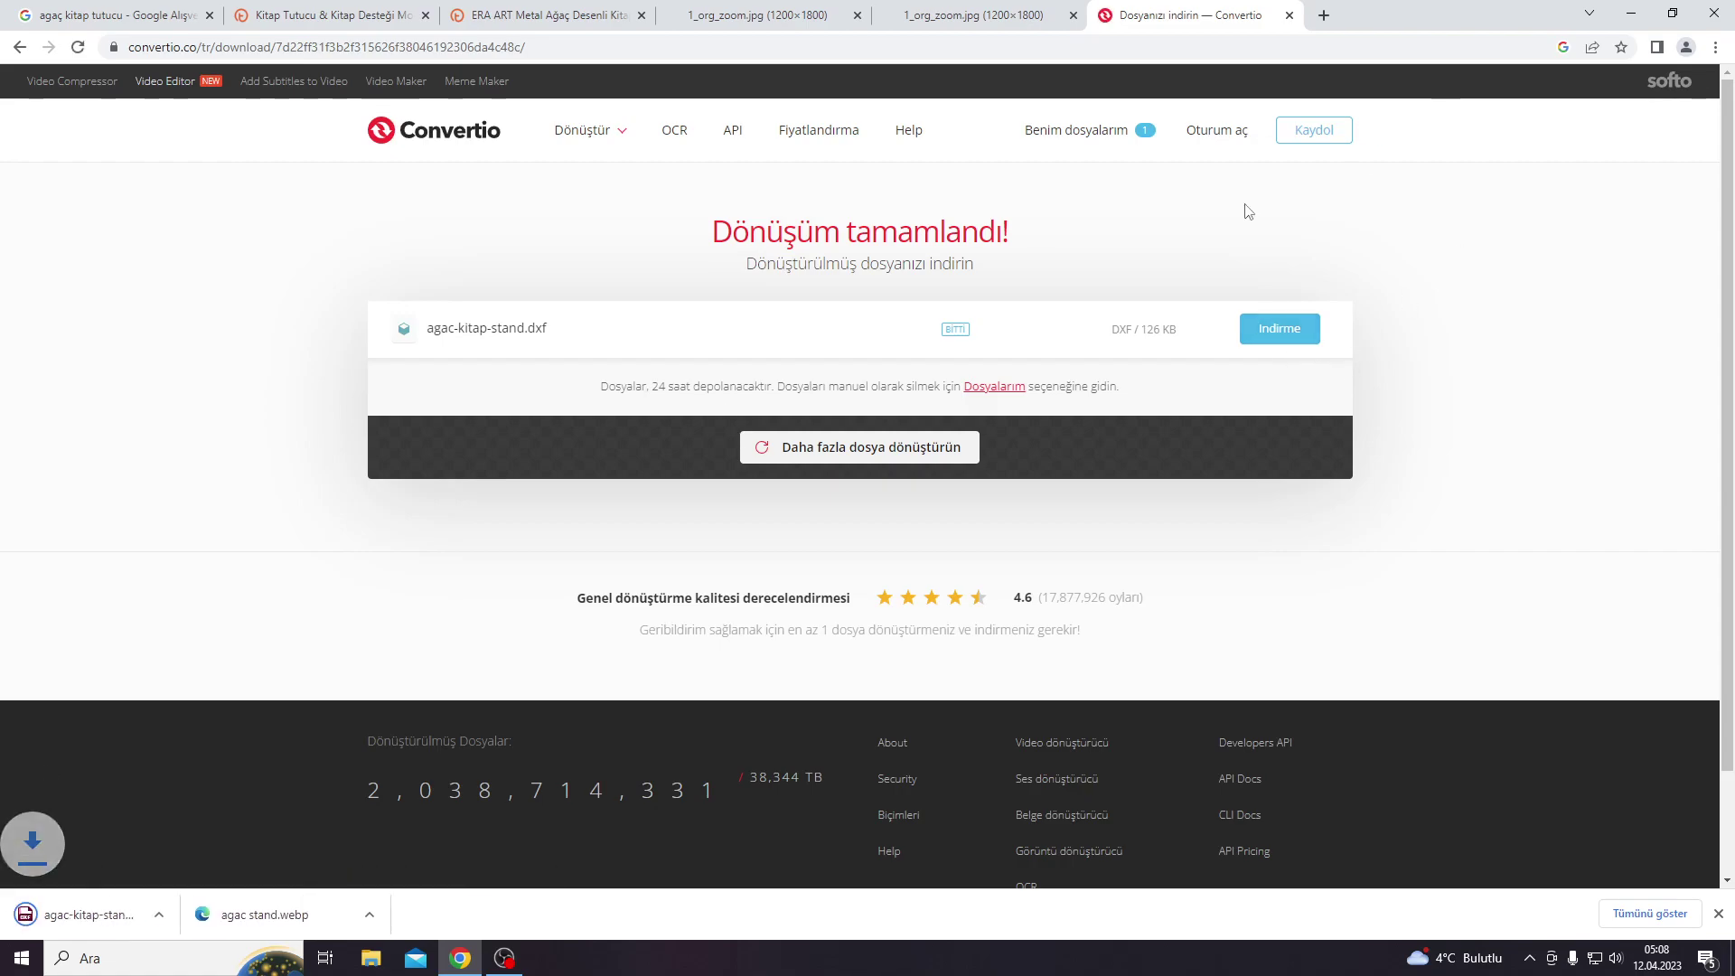
pyautogui.click(101, 921)
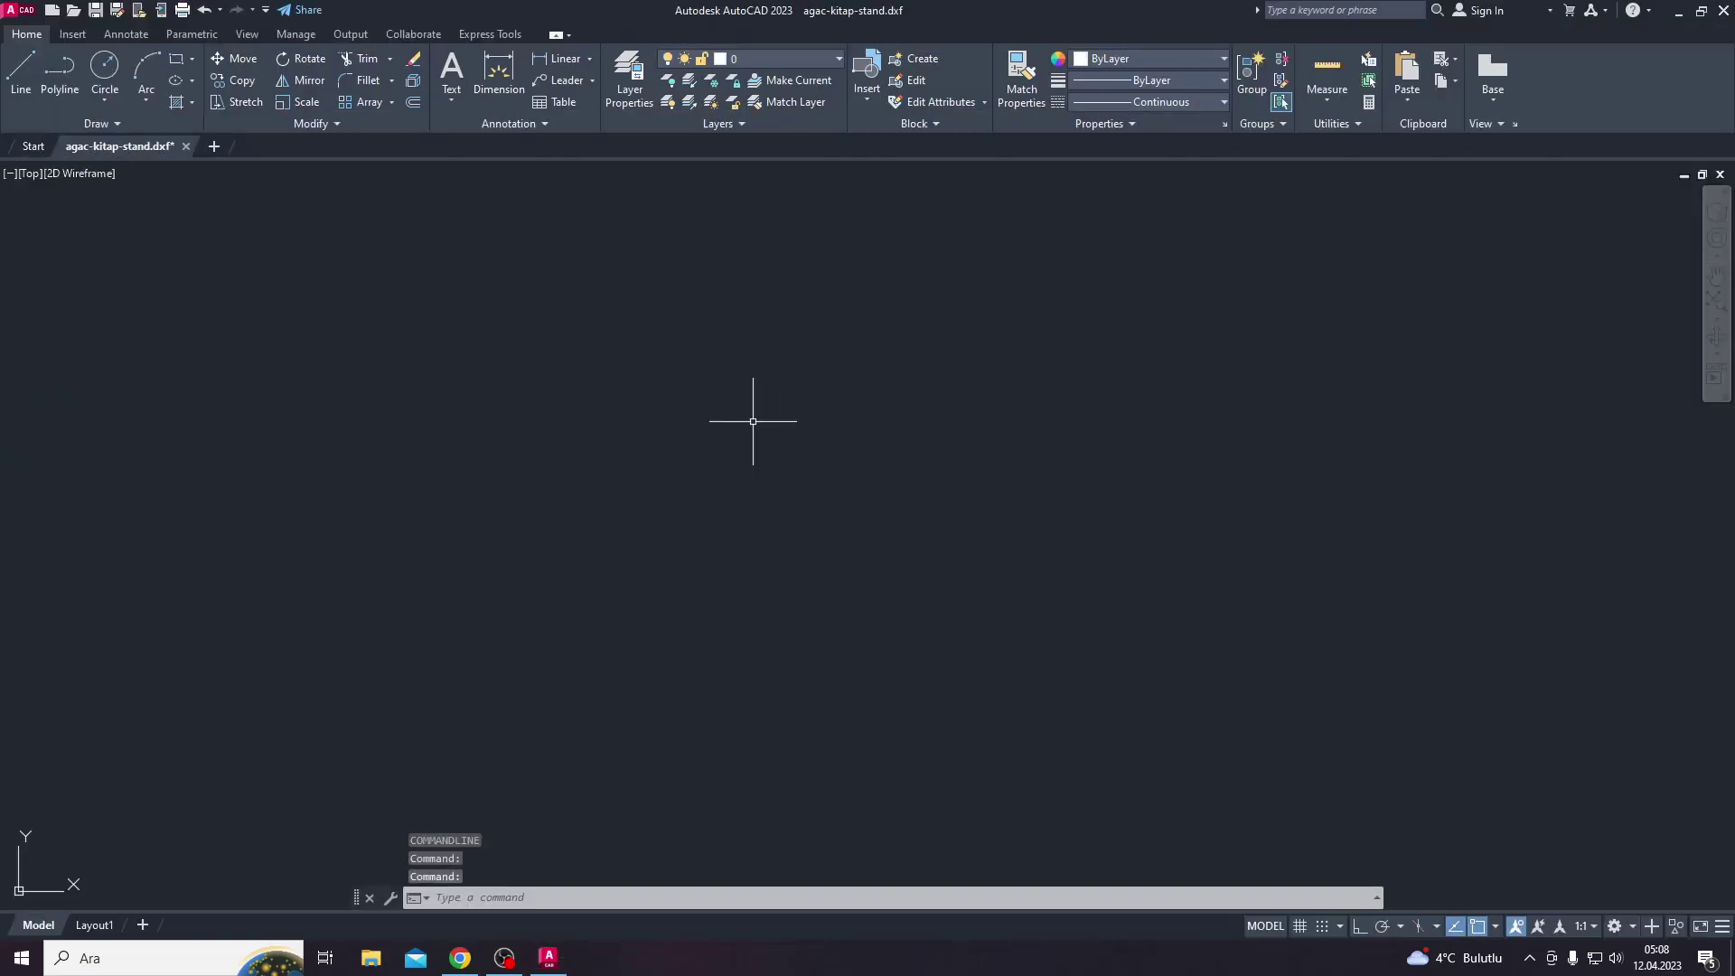
# Step: Zoom to fit both panels, then select the right bookend panel and explode it with X
pyautogui.middleClick(935, 442)
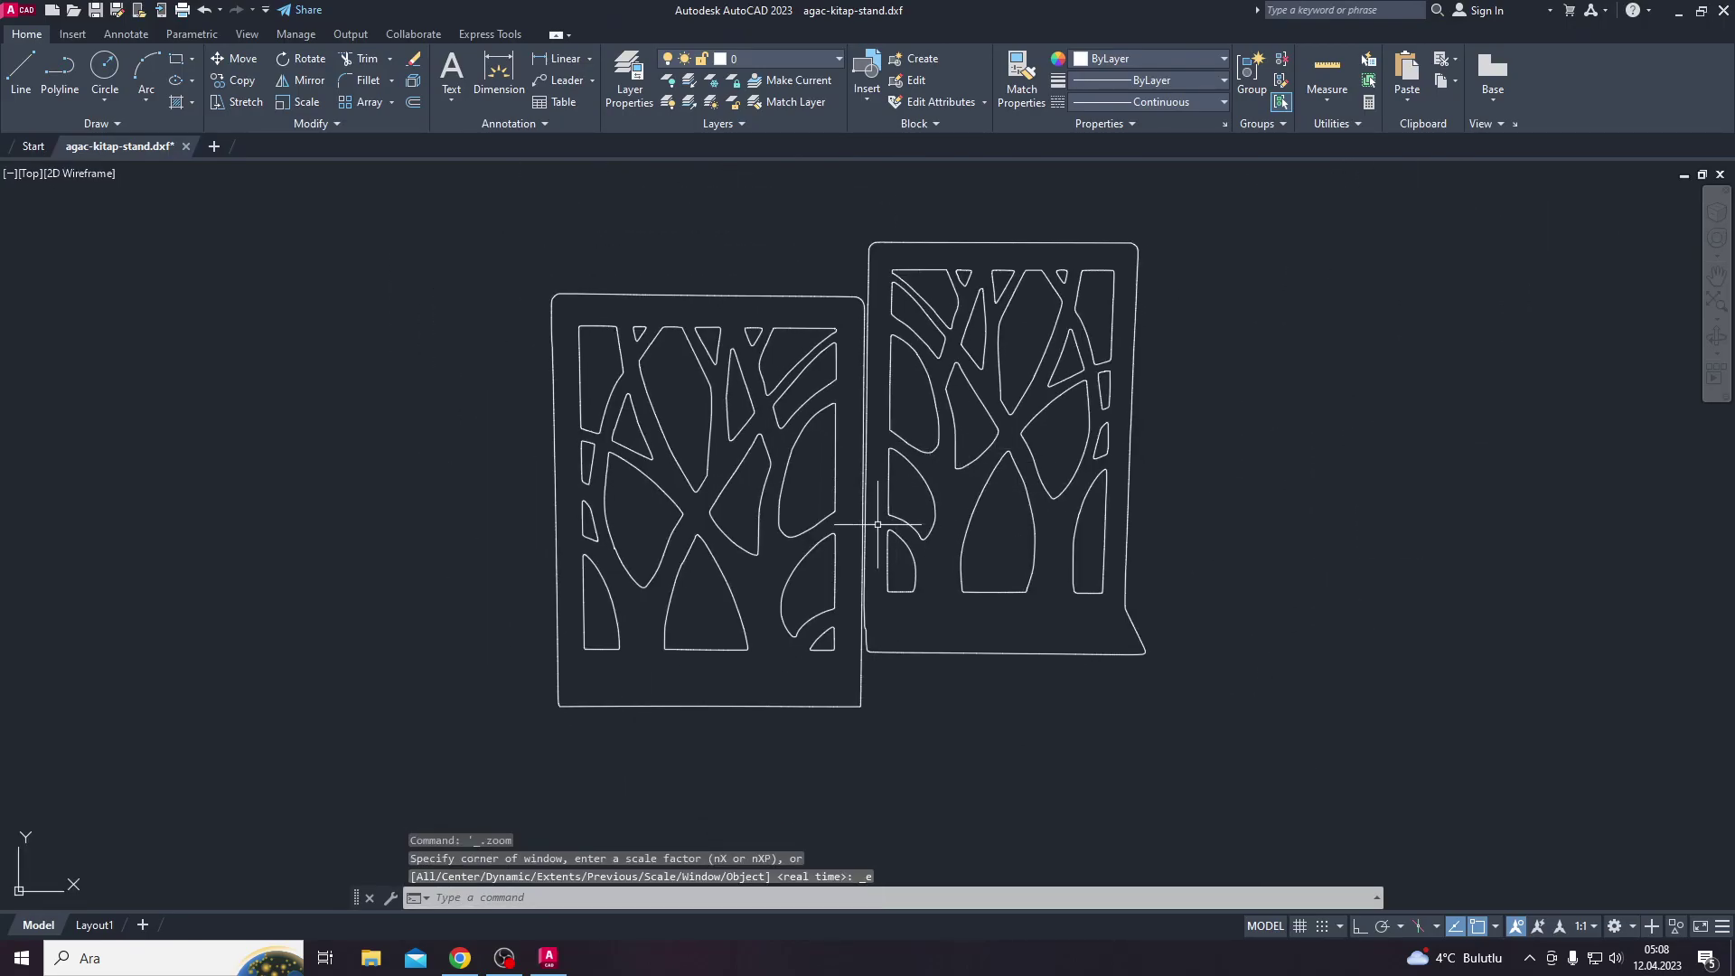
pyautogui.click(873, 298)
pyautogui.press('Escape')
pyautogui.press('Escape')
pyautogui.click(1030, 246)
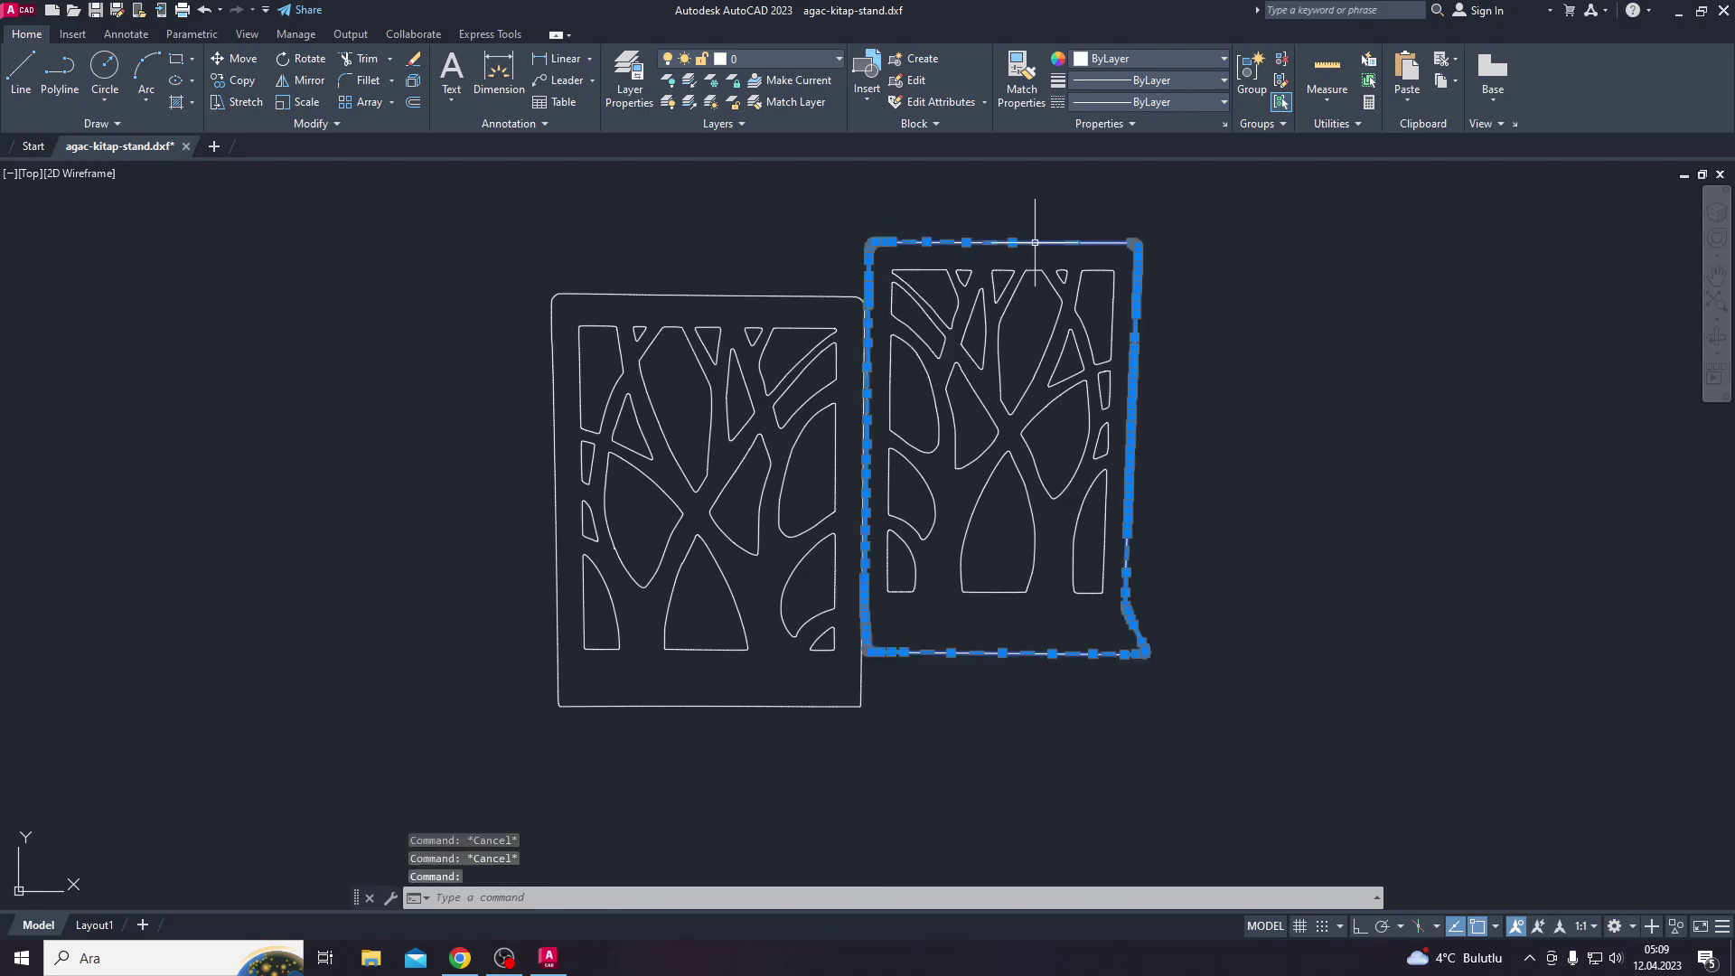
pyautogui.write('x')
pyautogui.press('Return')
# Step: Window-select the whole exploded right panel after several box-selection attempts
pyautogui.click(1108, 243)
pyautogui.click(1147, 290)
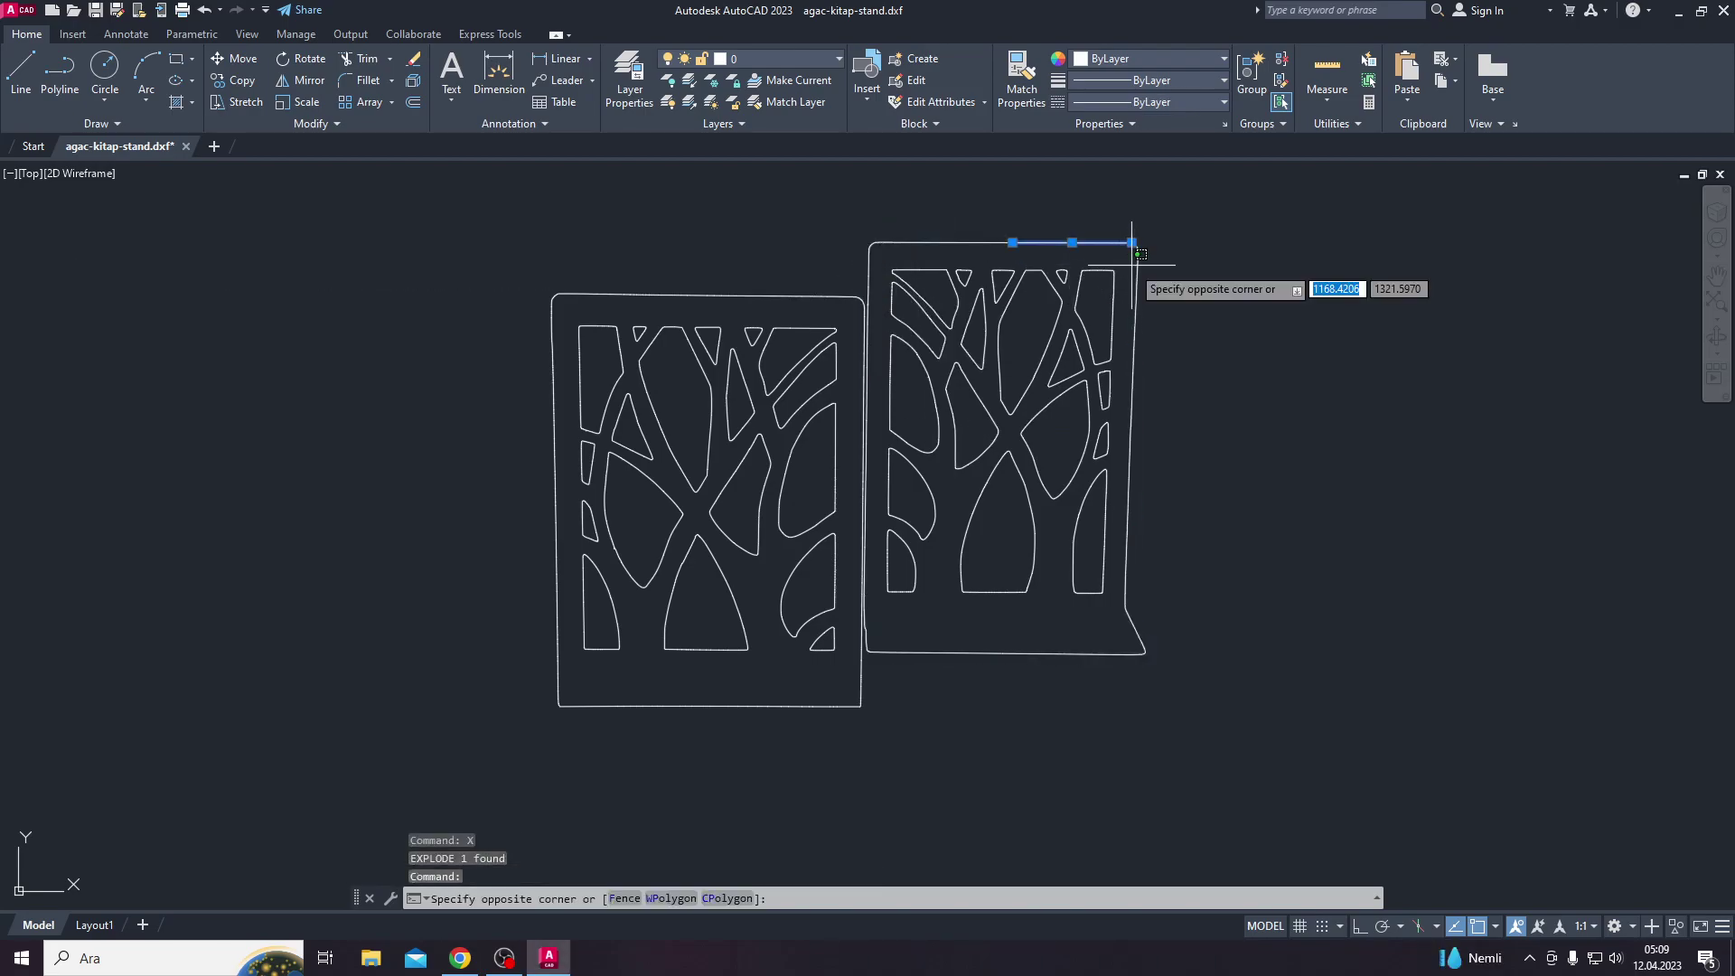
pyautogui.click(1146, 242)
pyautogui.press('Escape')
pyautogui.press('Escape')
pyautogui.click(1236, 366)
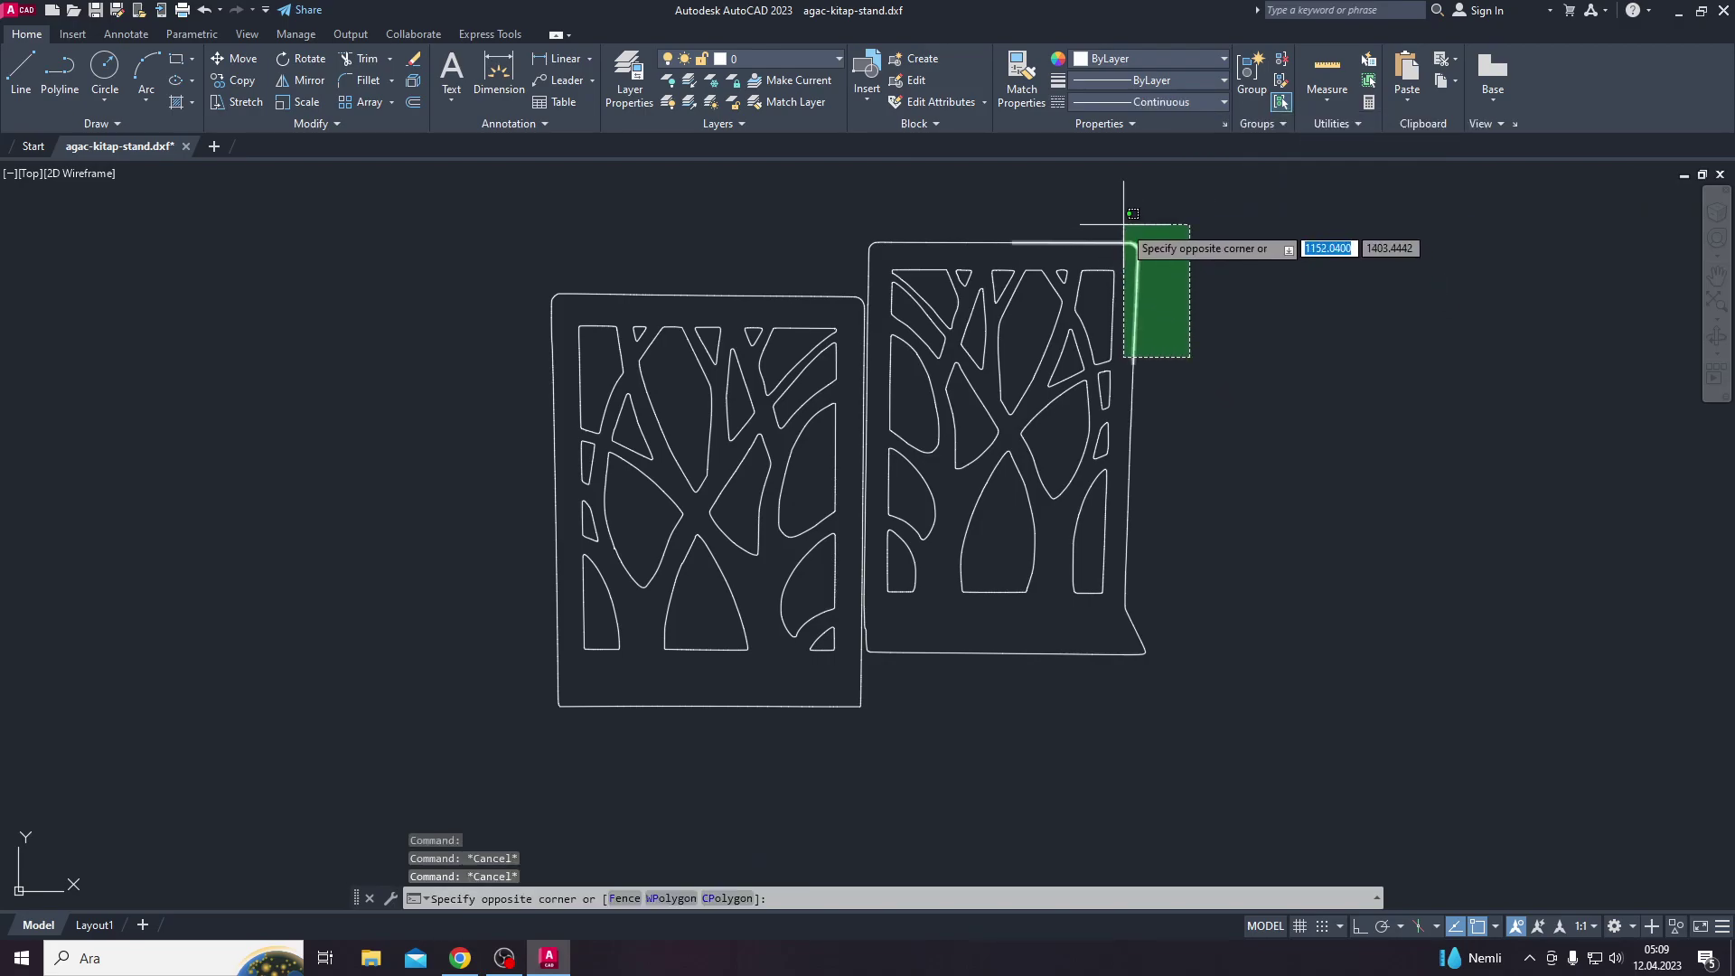
pyautogui.click(1128, 246)
pyautogui.press('Escape')
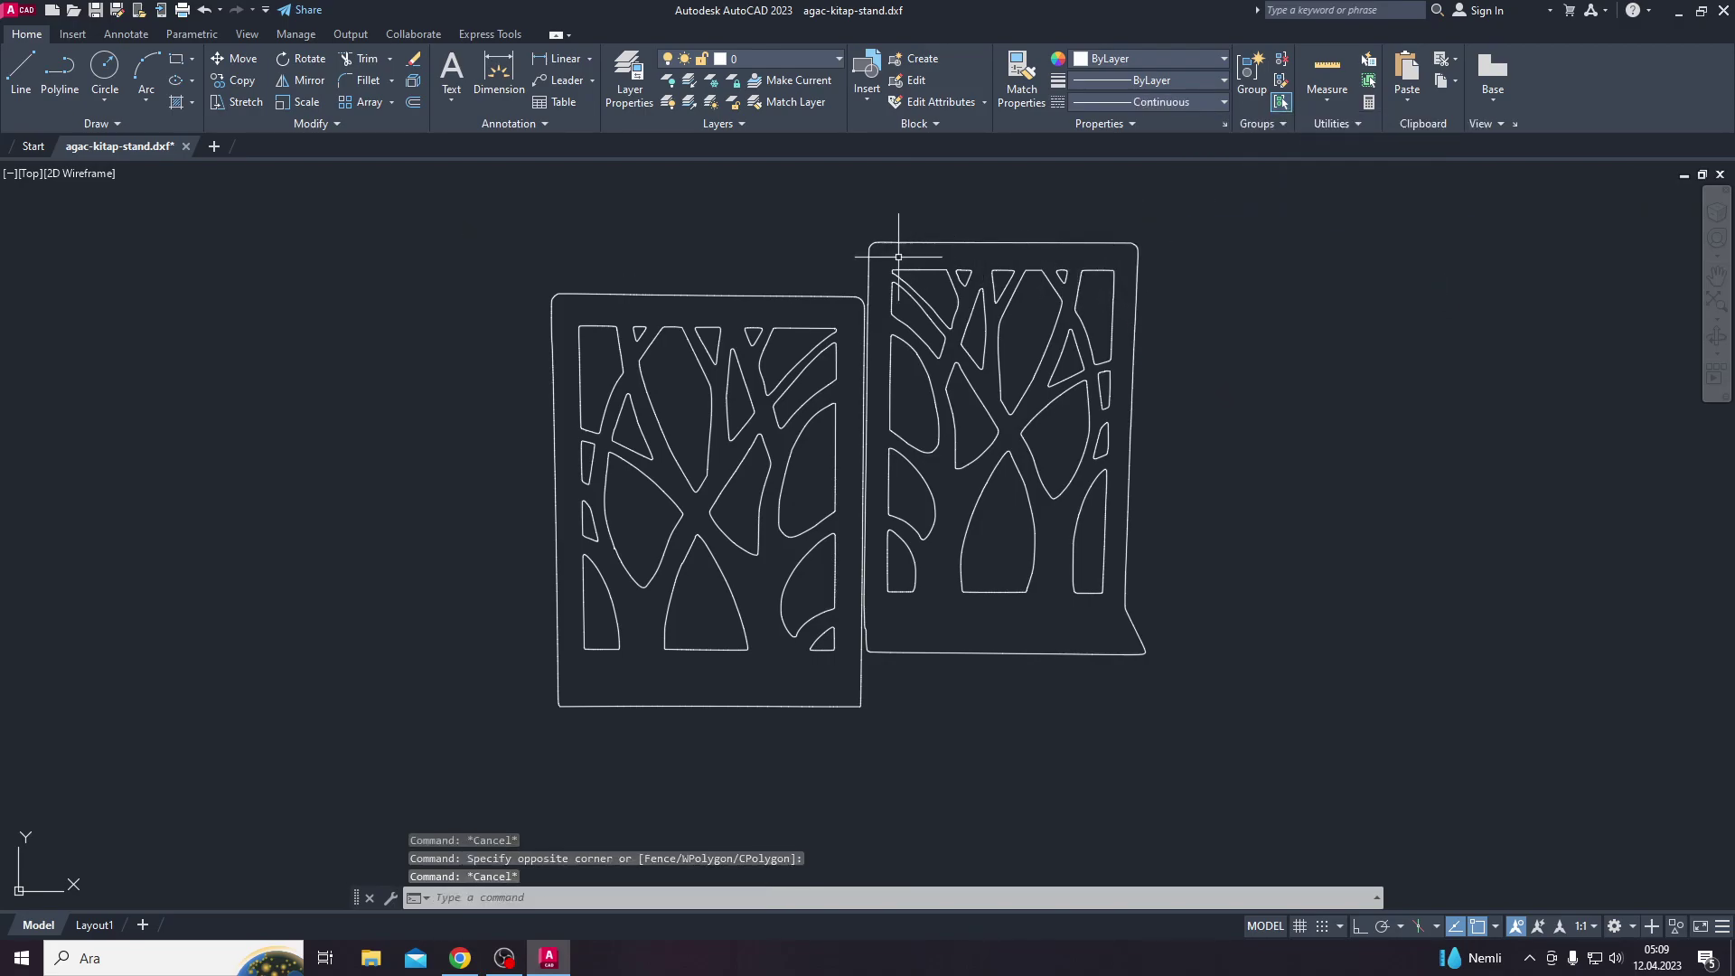
pyautogui.click(872, 196)
pyautogui.press('Escape')
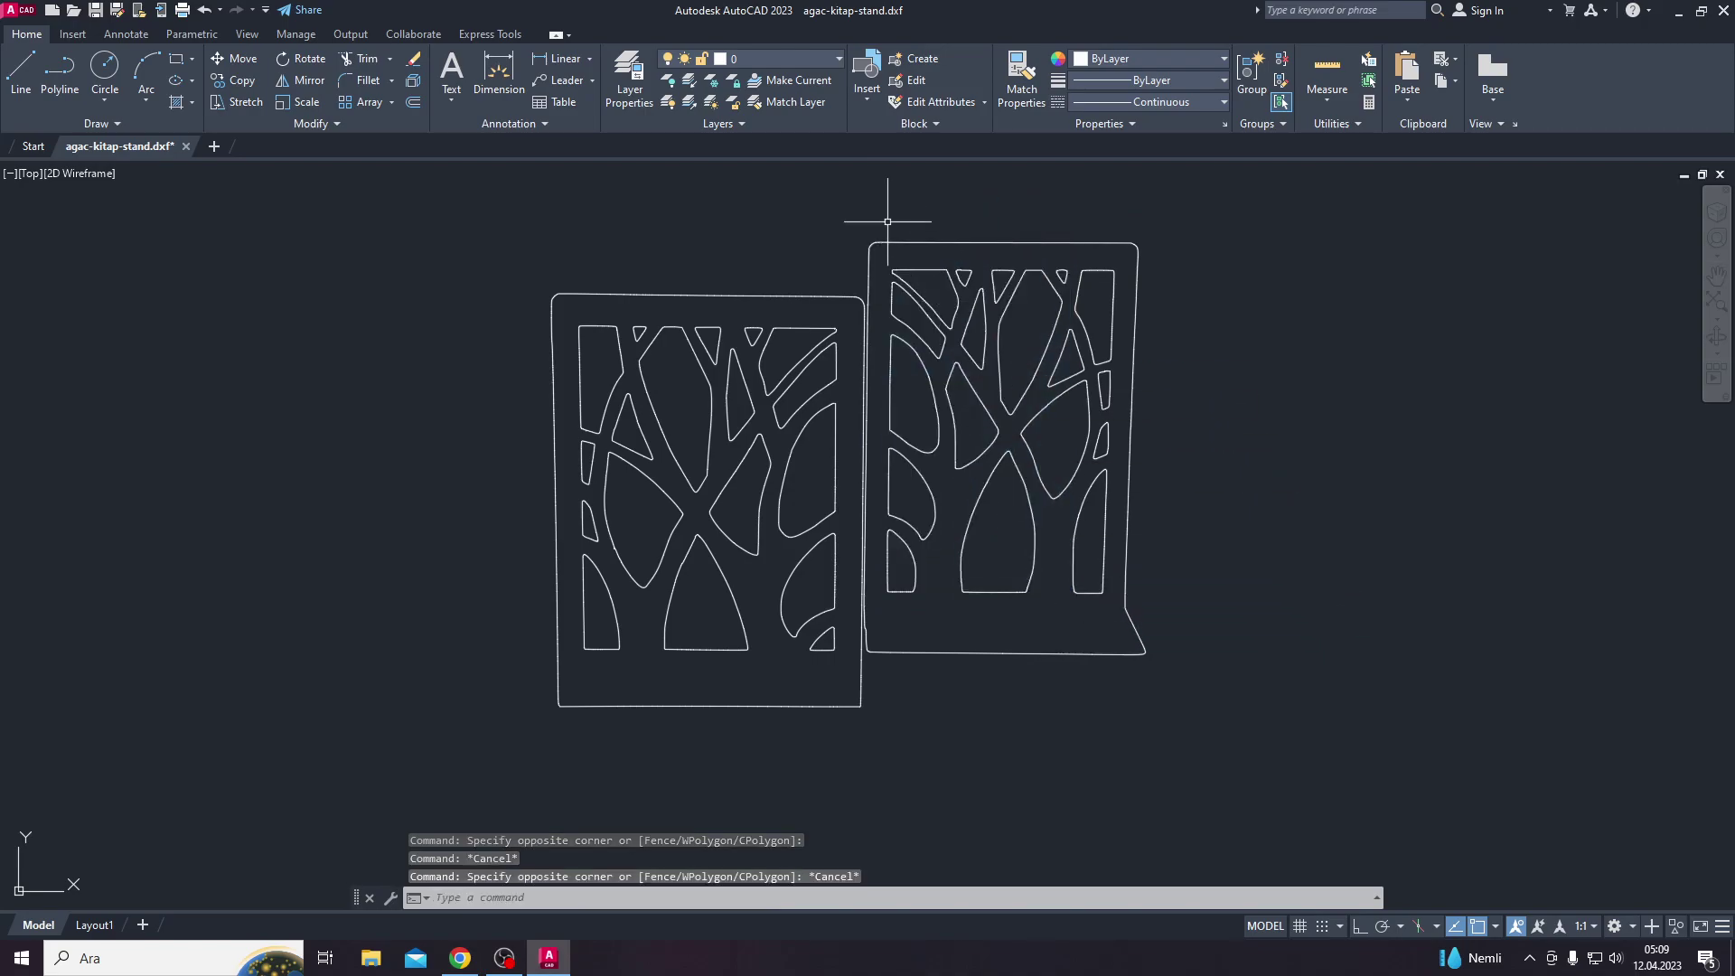
pyautogui.click(863, 217)
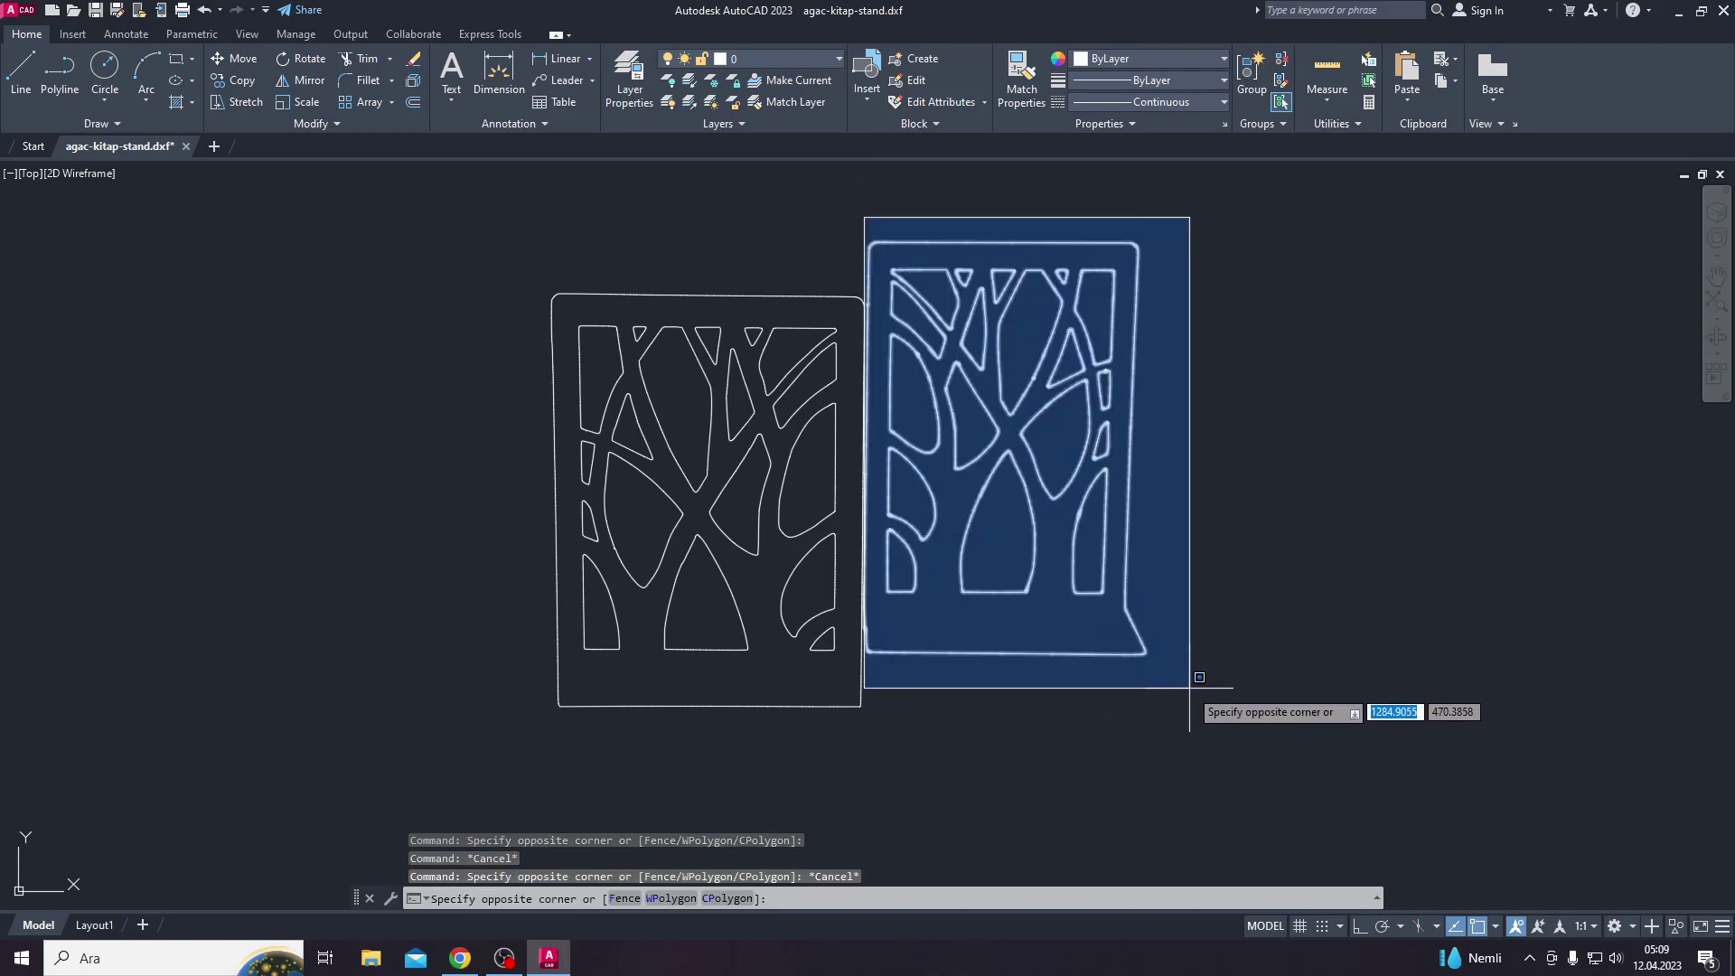
pyautogui.click(1161, 659)
# Step: Move the selected right panel further right with M, clear of the left panel
pyautogui.write('m')
pyautogui.press('Return')
pyautogui.click(1066, 643)
pyautogui.click(1245, 613)
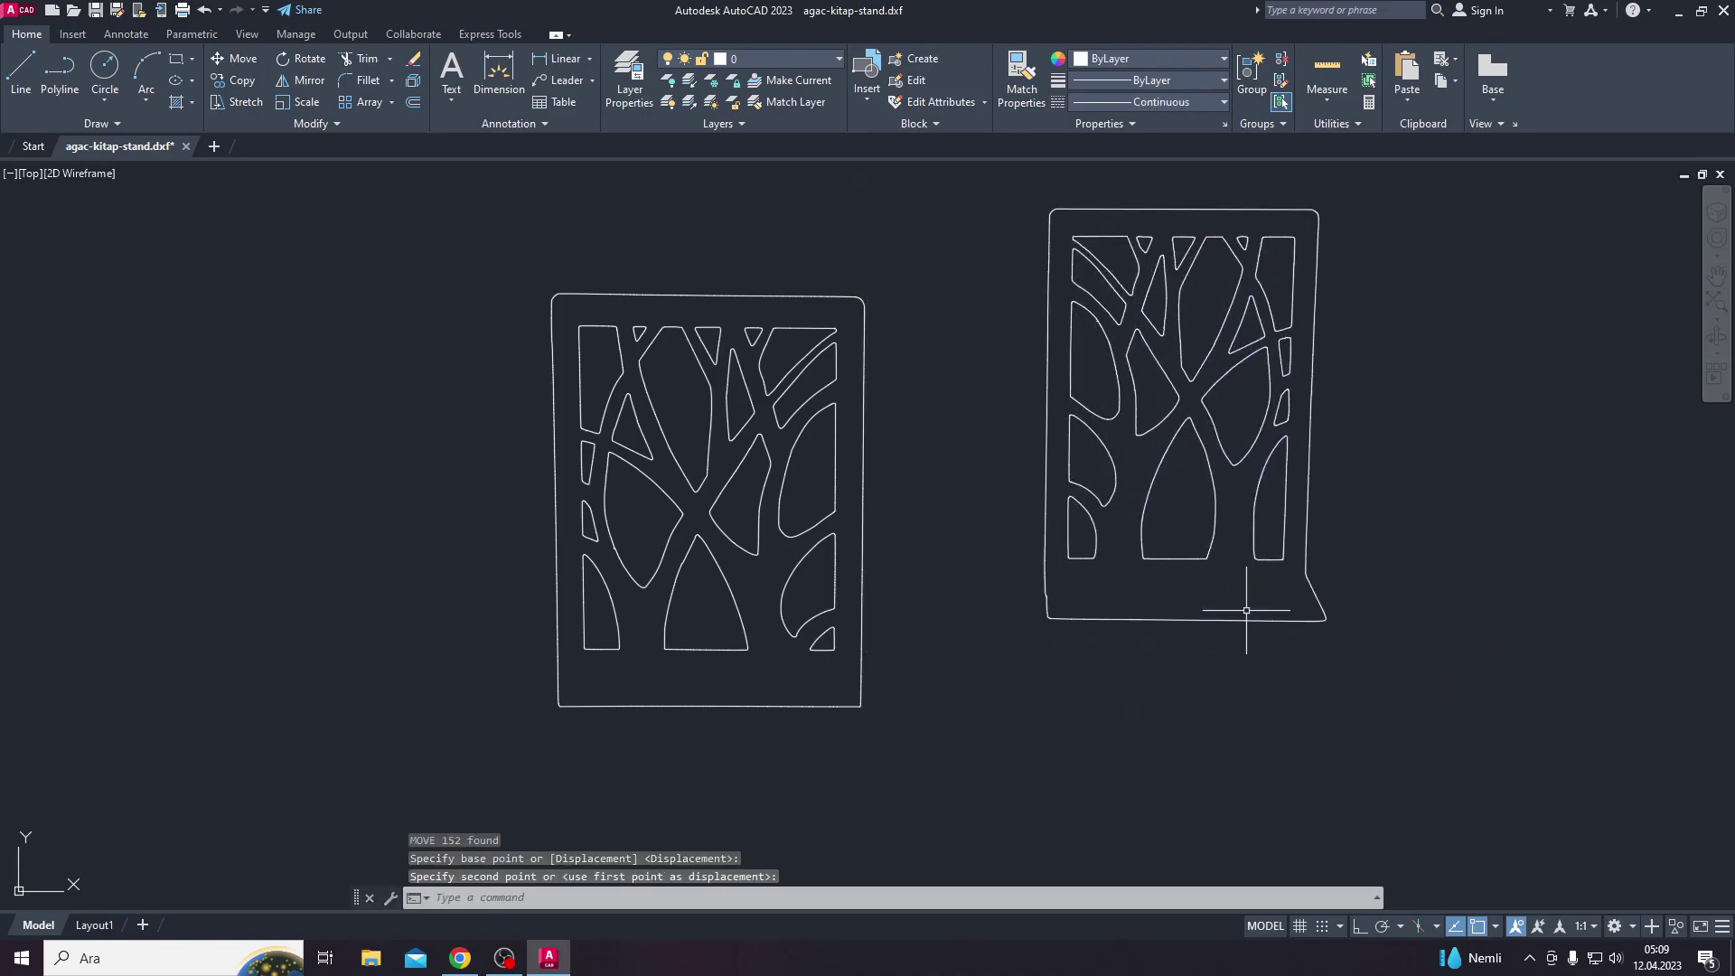
pyautogui.press('Escape')
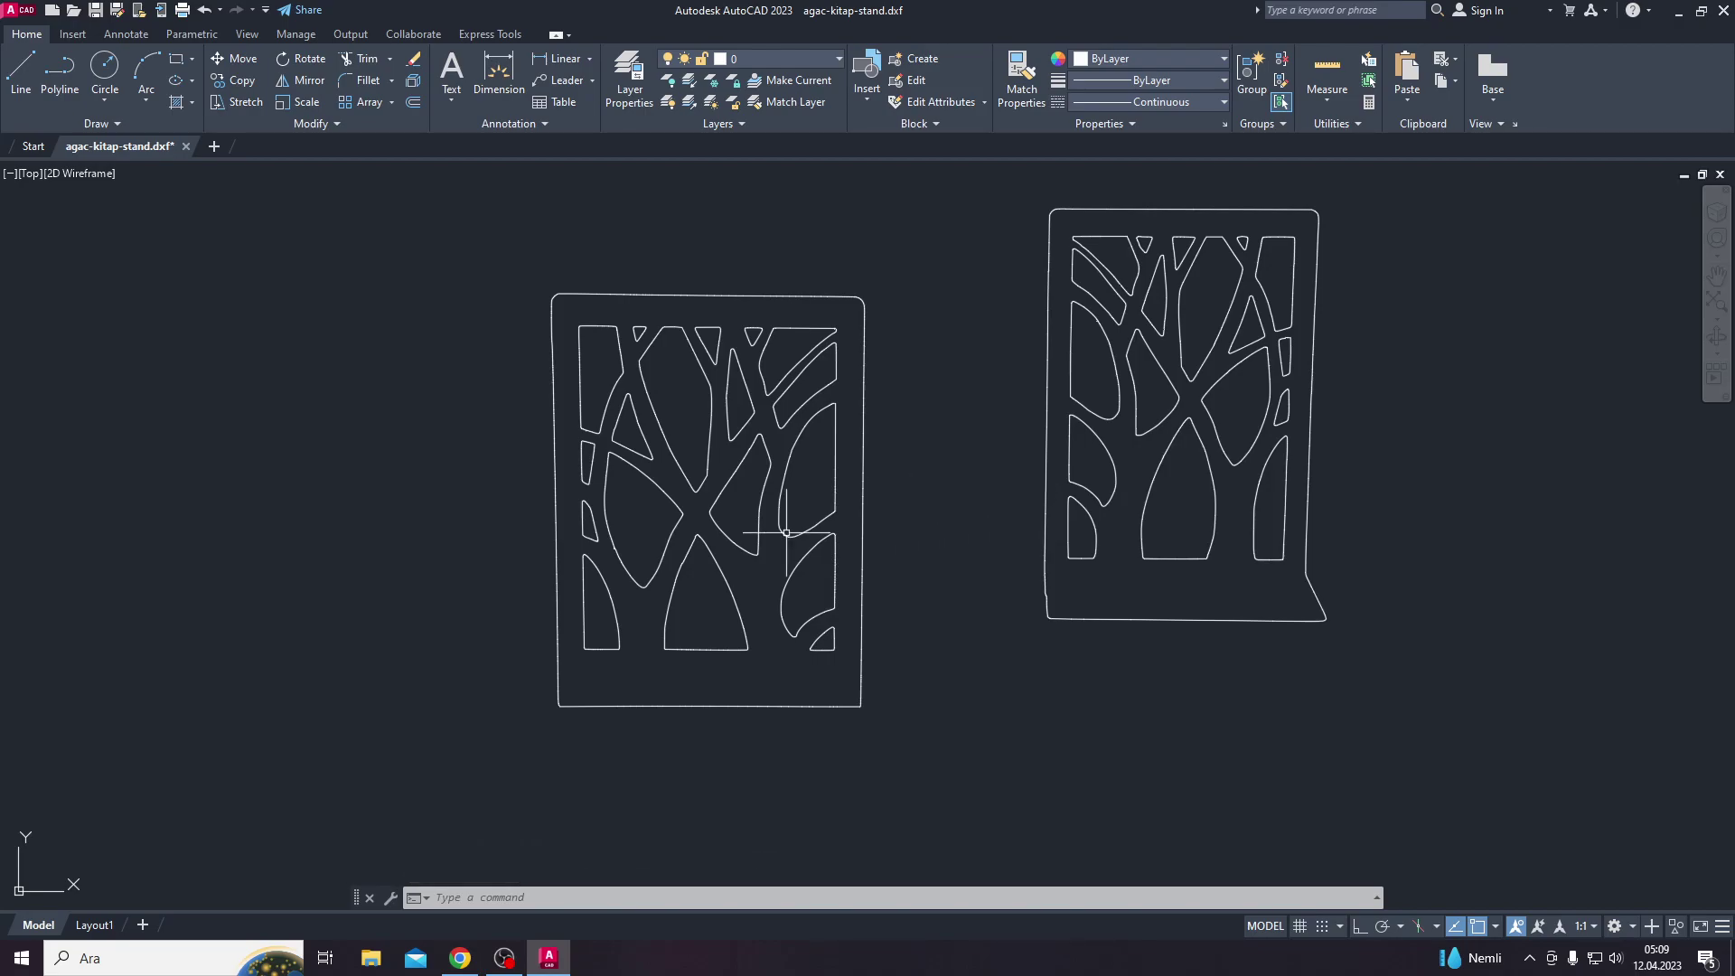
# Step: Glance at the bookend photo tab in Chrome, then minimize the browser
pyautogui.click(472, 965)
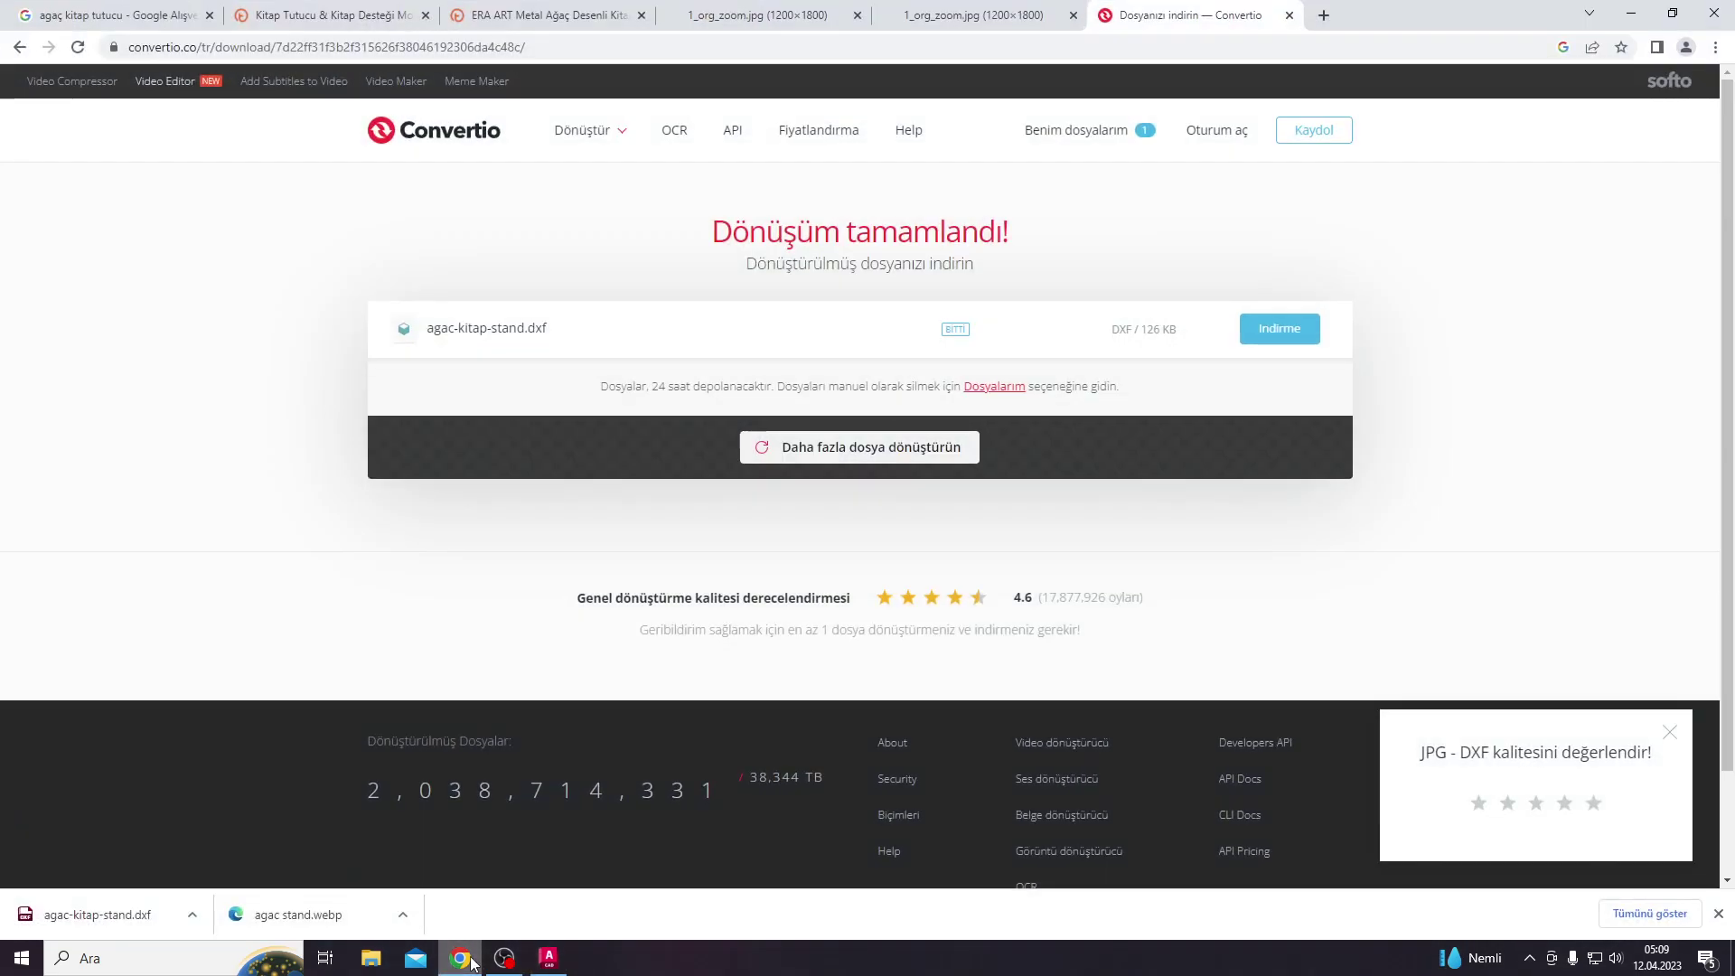
pyautogui.click(468, 962)
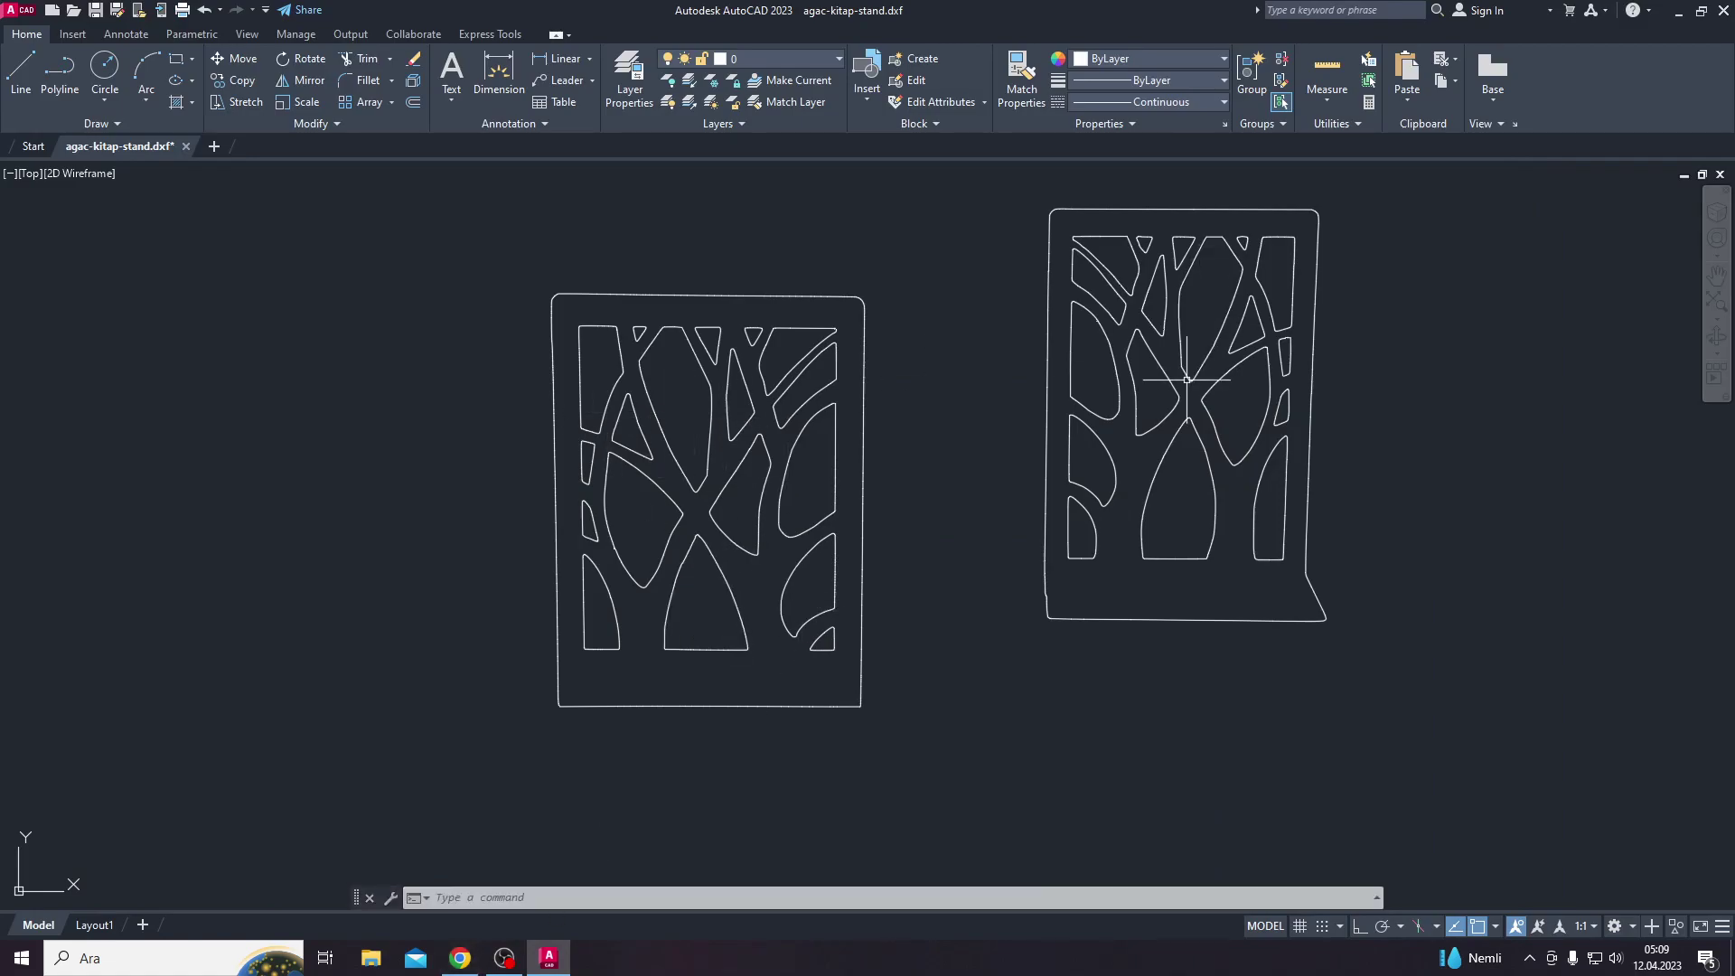
pyautogui.click(461, 958)
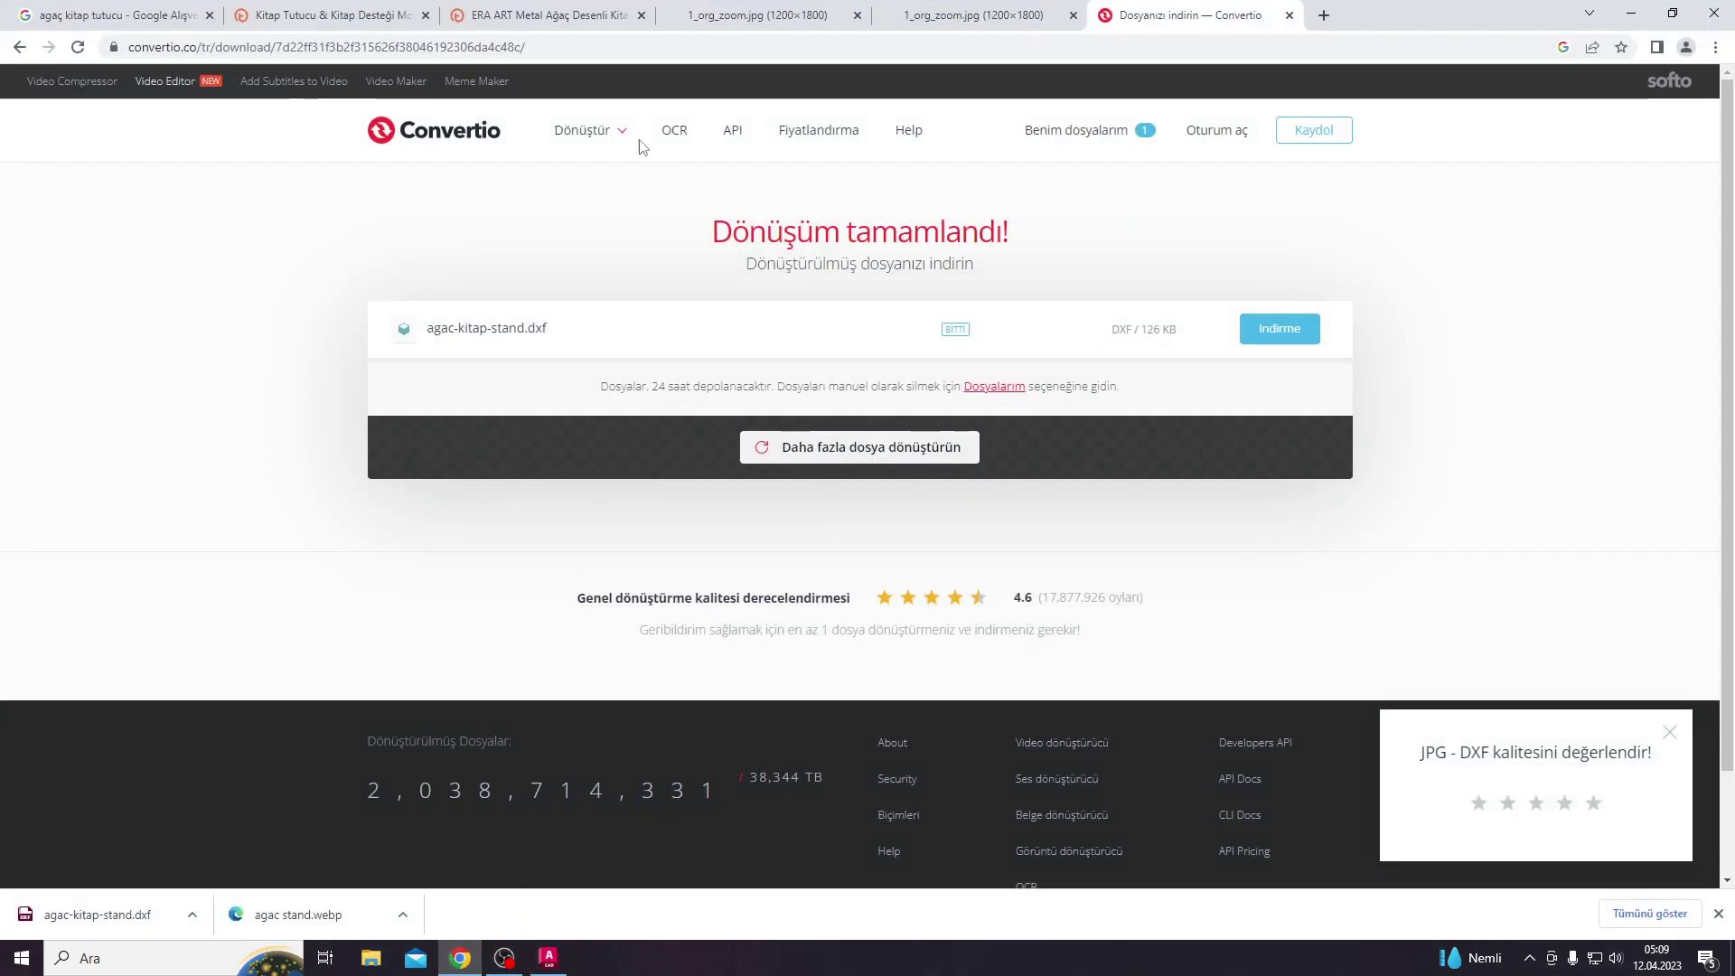
pyautogui.click(734, 18)
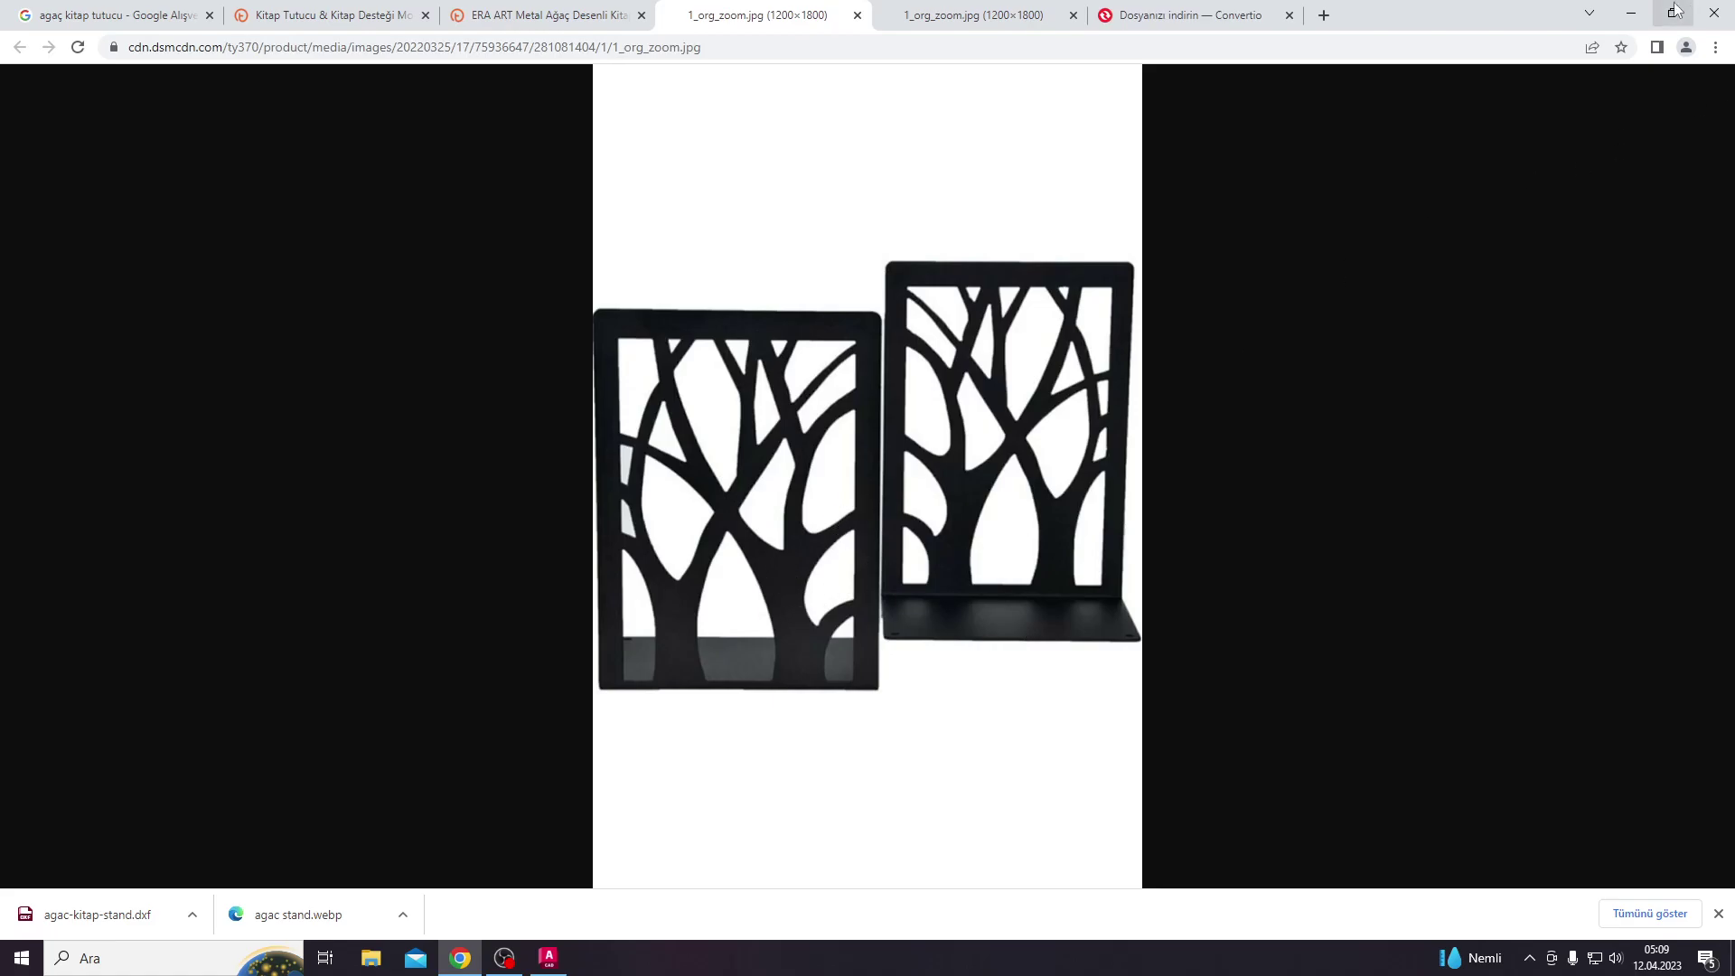
pyautogui.click(1631, 13)
# Step: Crossing-select and delete the duplicate right-hand drawing, then minimize AutoCAD
pyautogui.click(1421, 707)
pyautogui.click(1024, 186)
pyautogui.press('Delete')
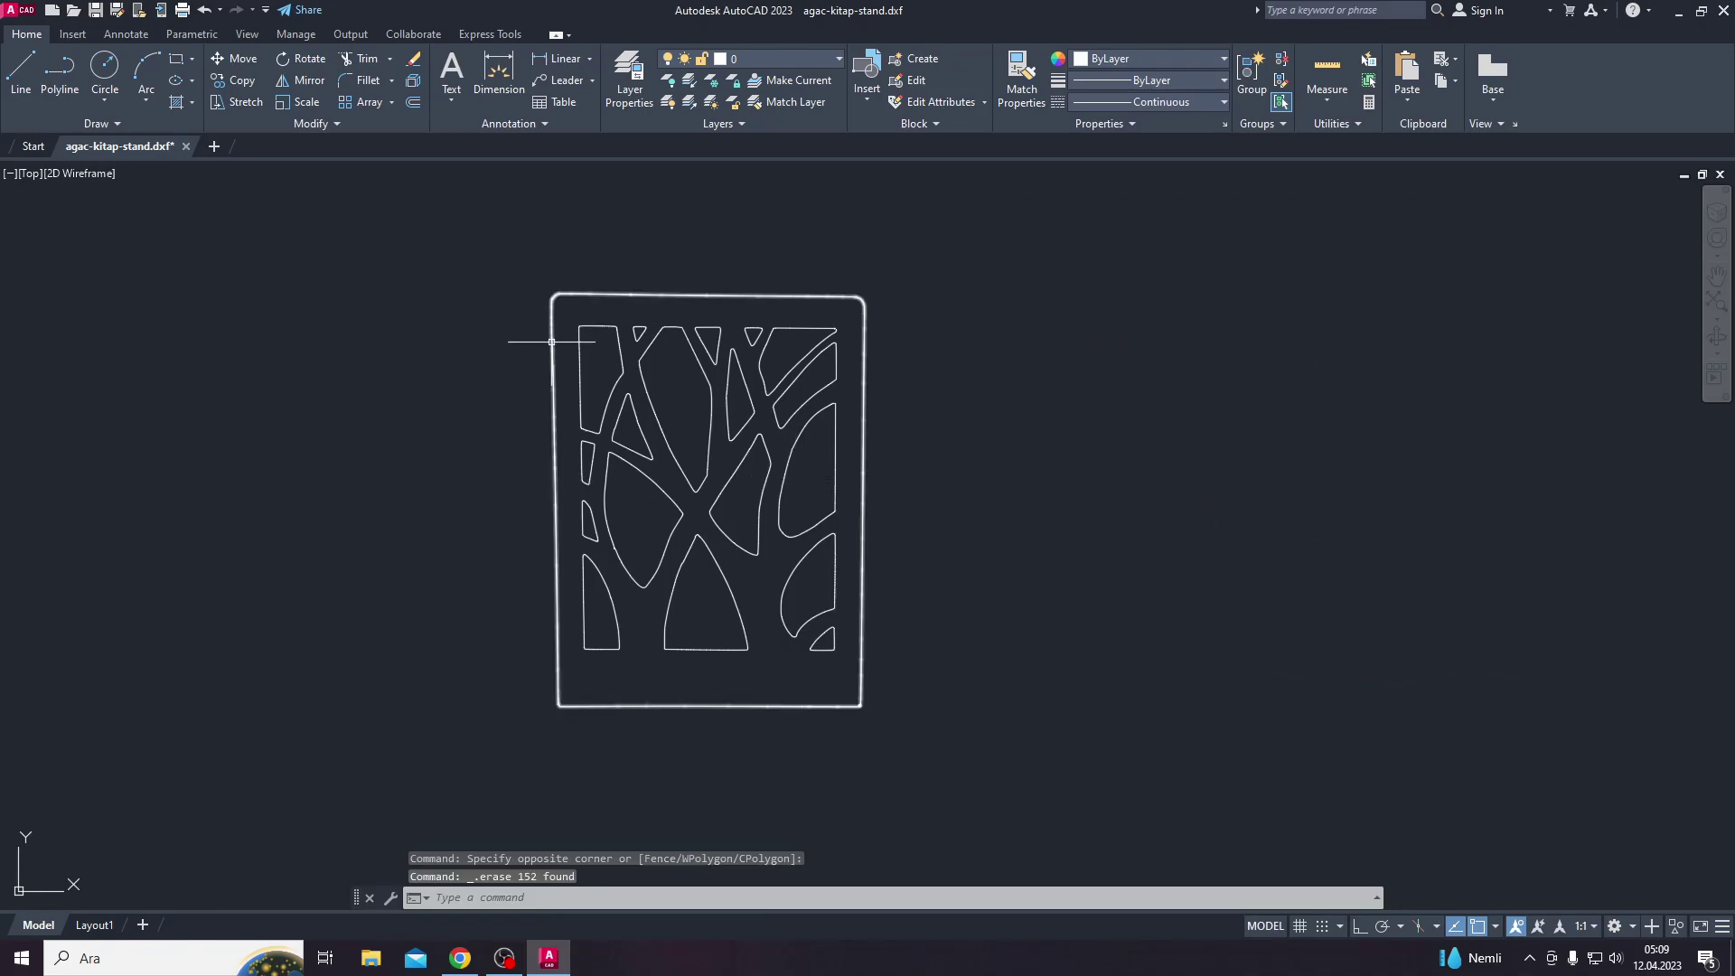
pyautogui.press('Escape')
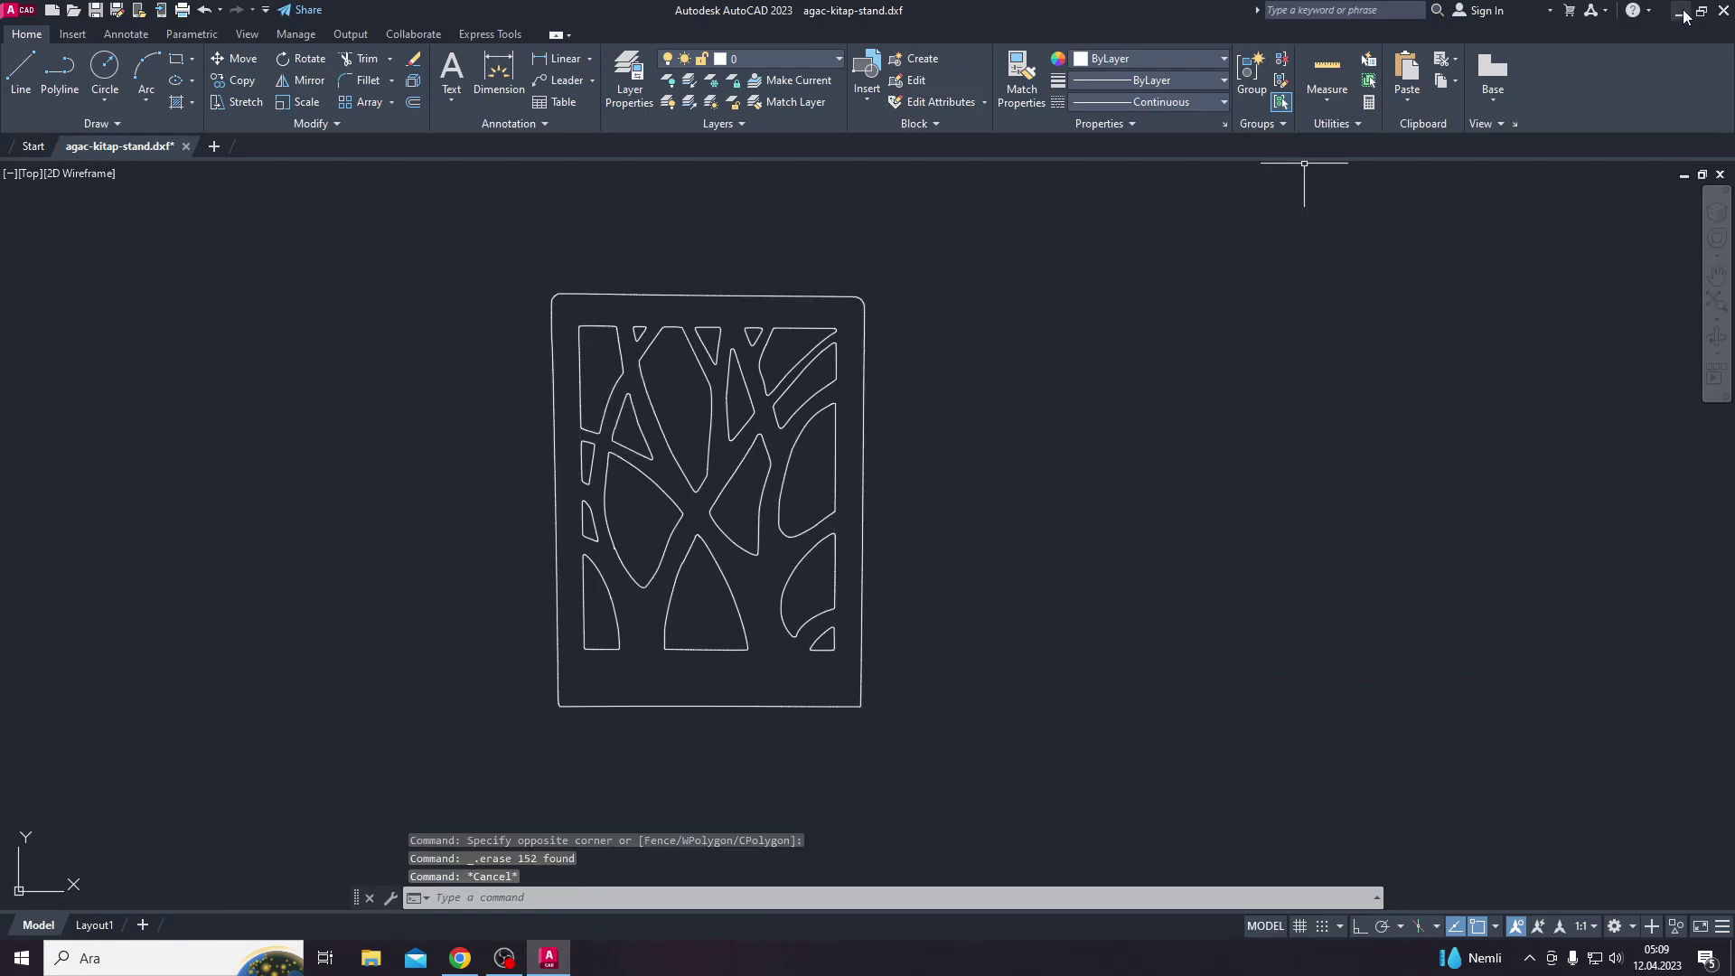
pyautogui.click(1683, 12)
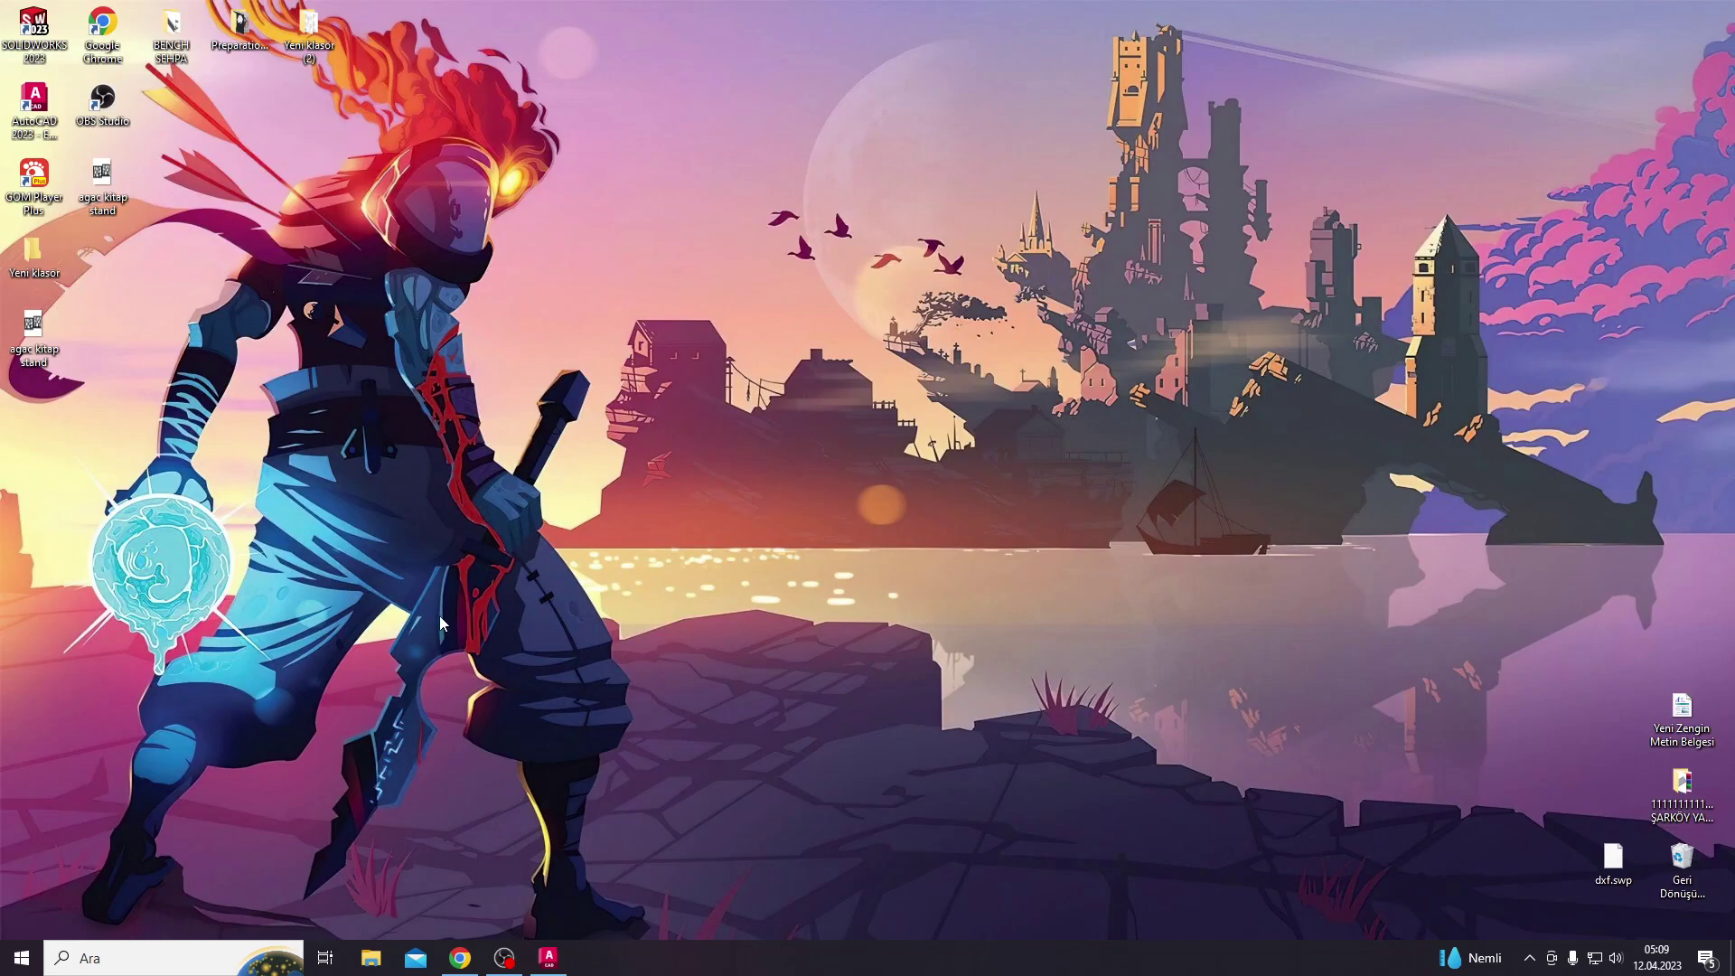
# Step: Open the desktop image in Photos and step to the photo dimensioned 12 × 17.8 cm
pyautogui.click(460, 958)
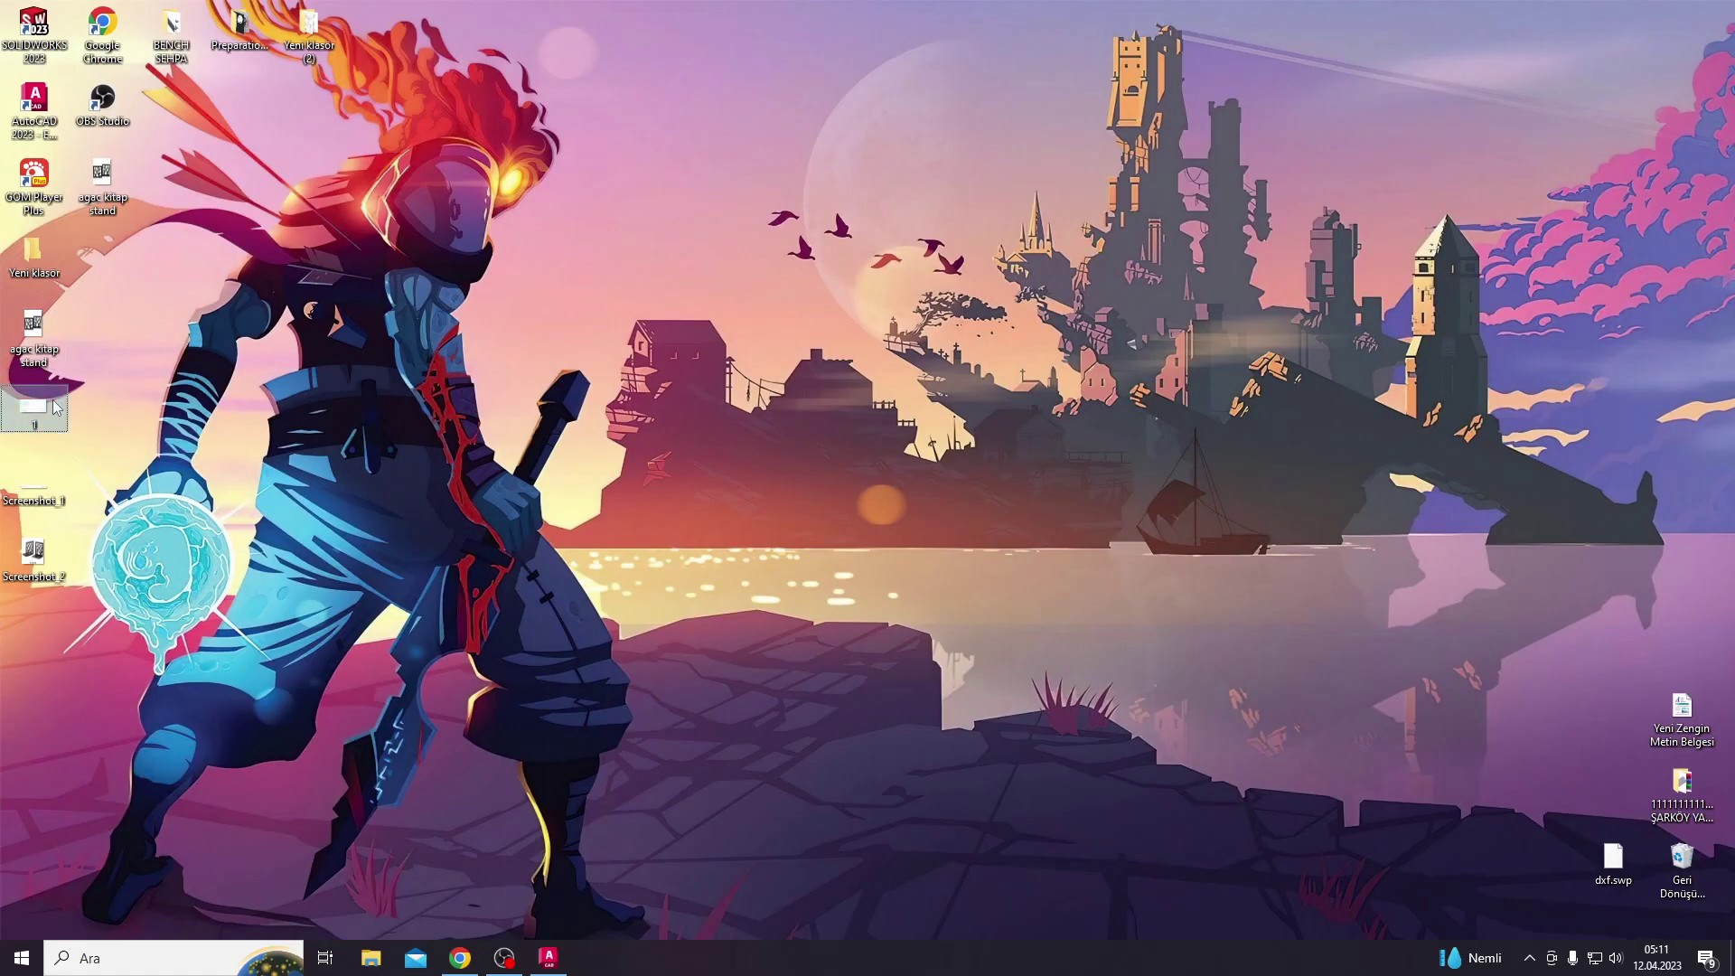
pyautogui.doubleClick(56, 407)
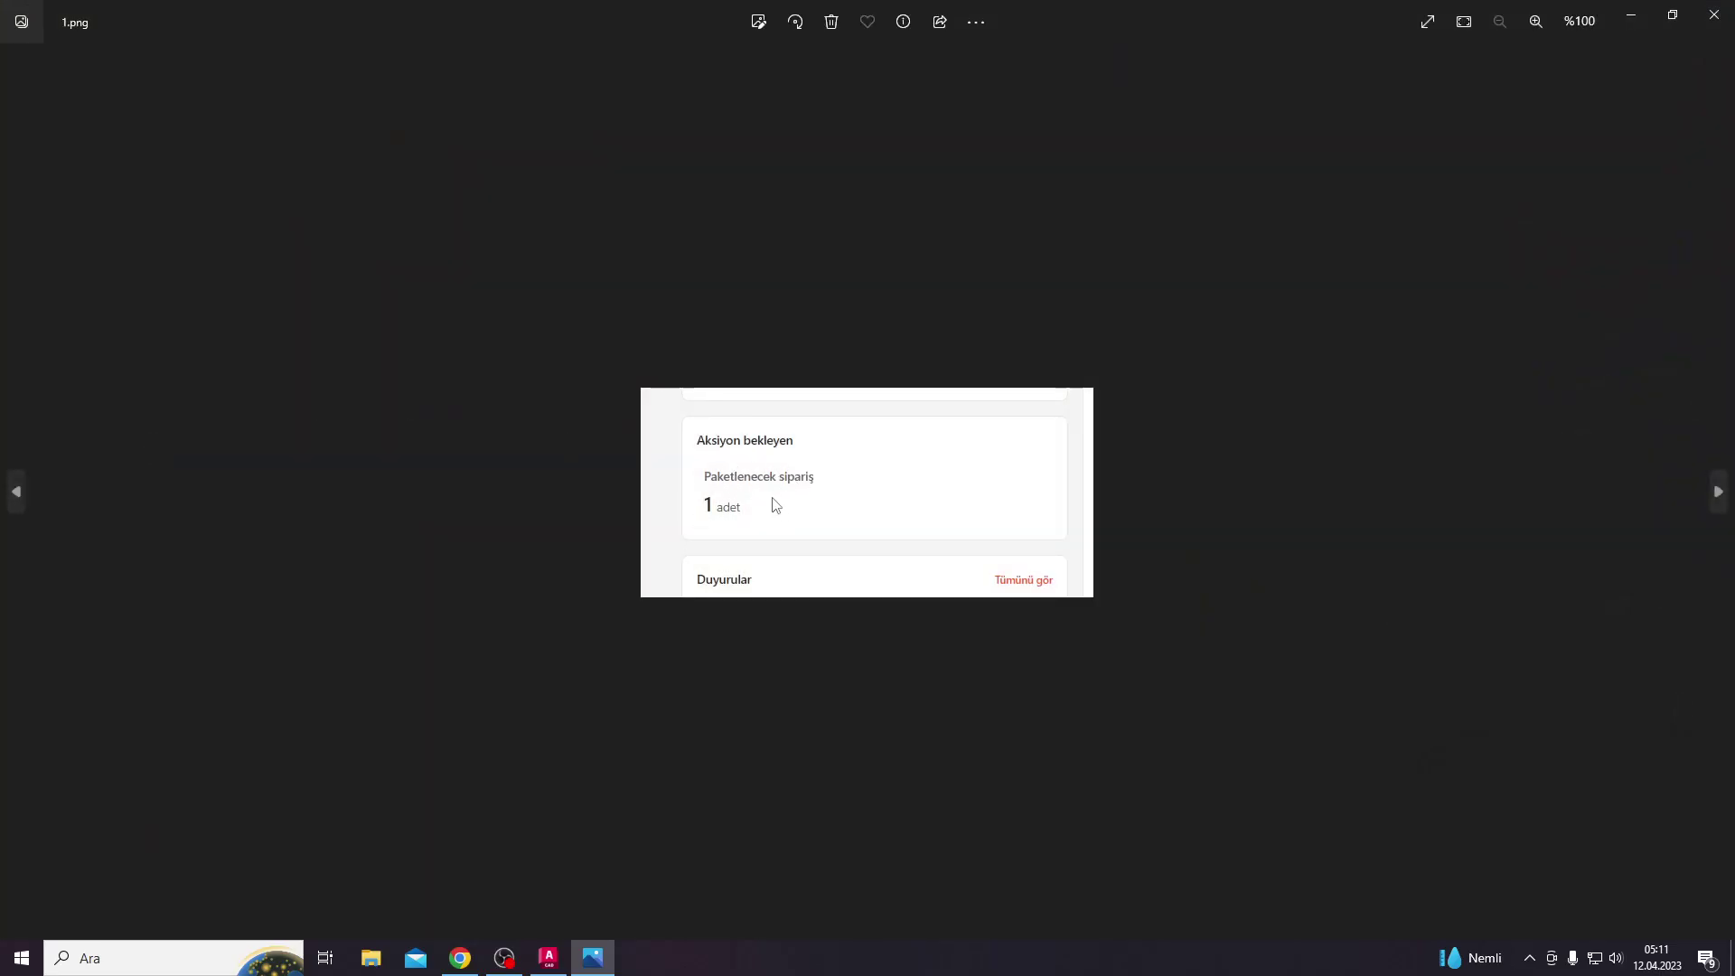
pyautogui.press('Right')
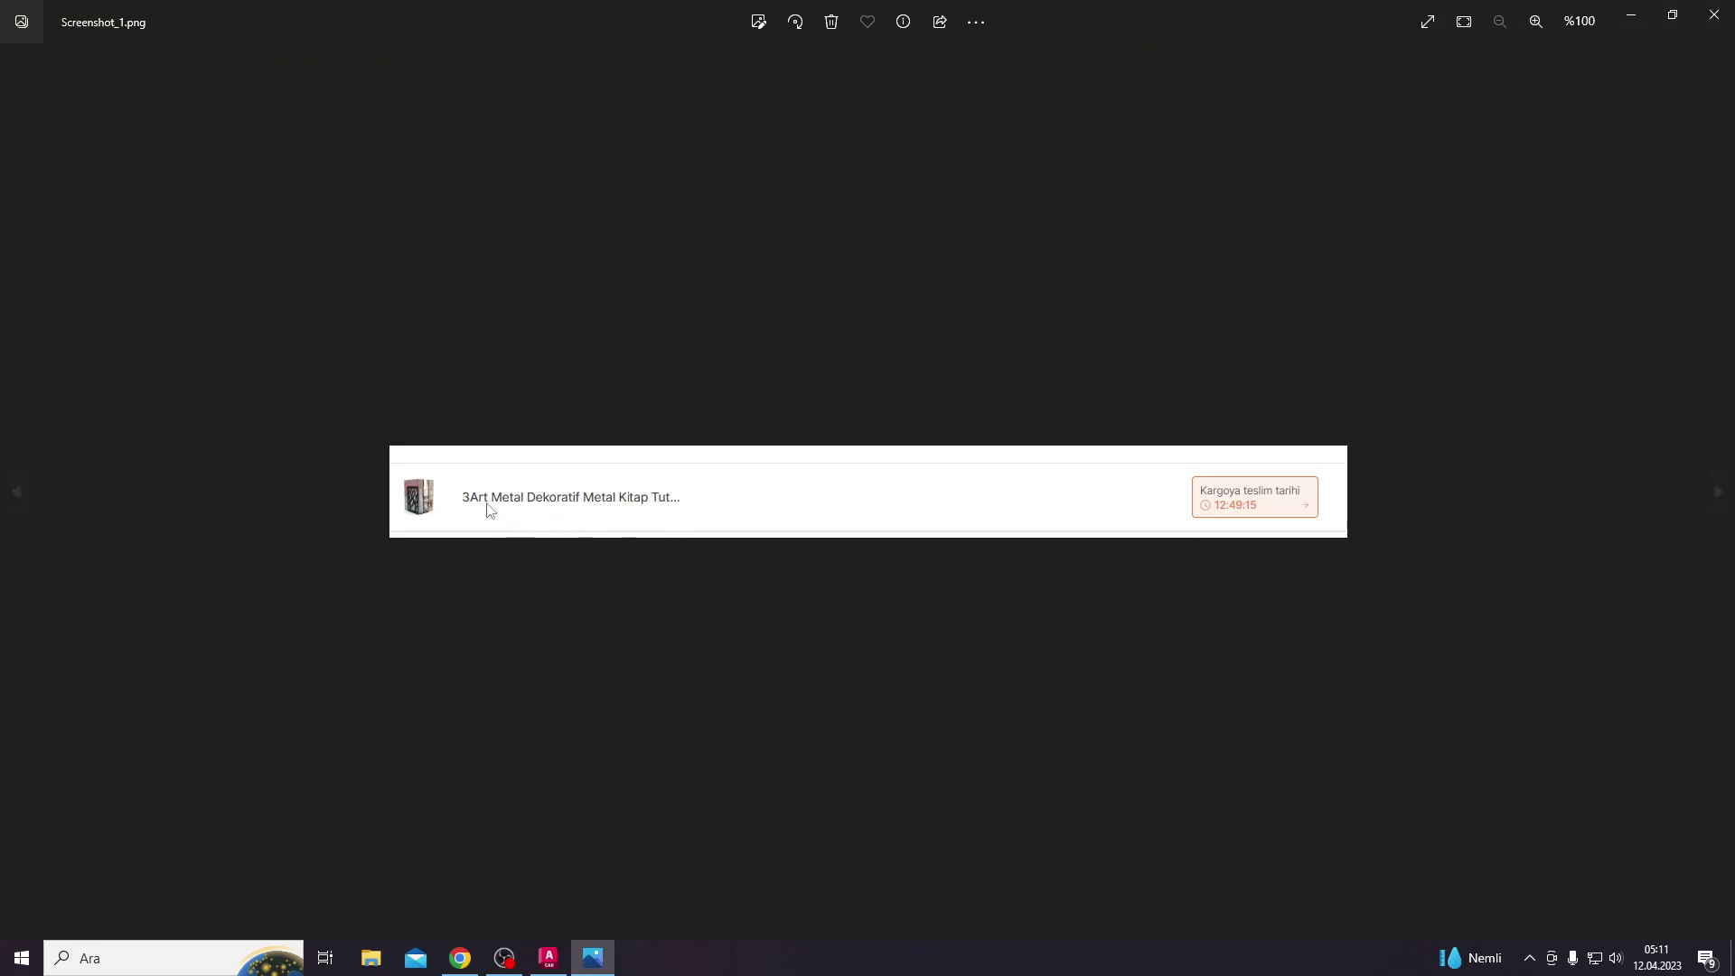
pyautogui.press('Right')
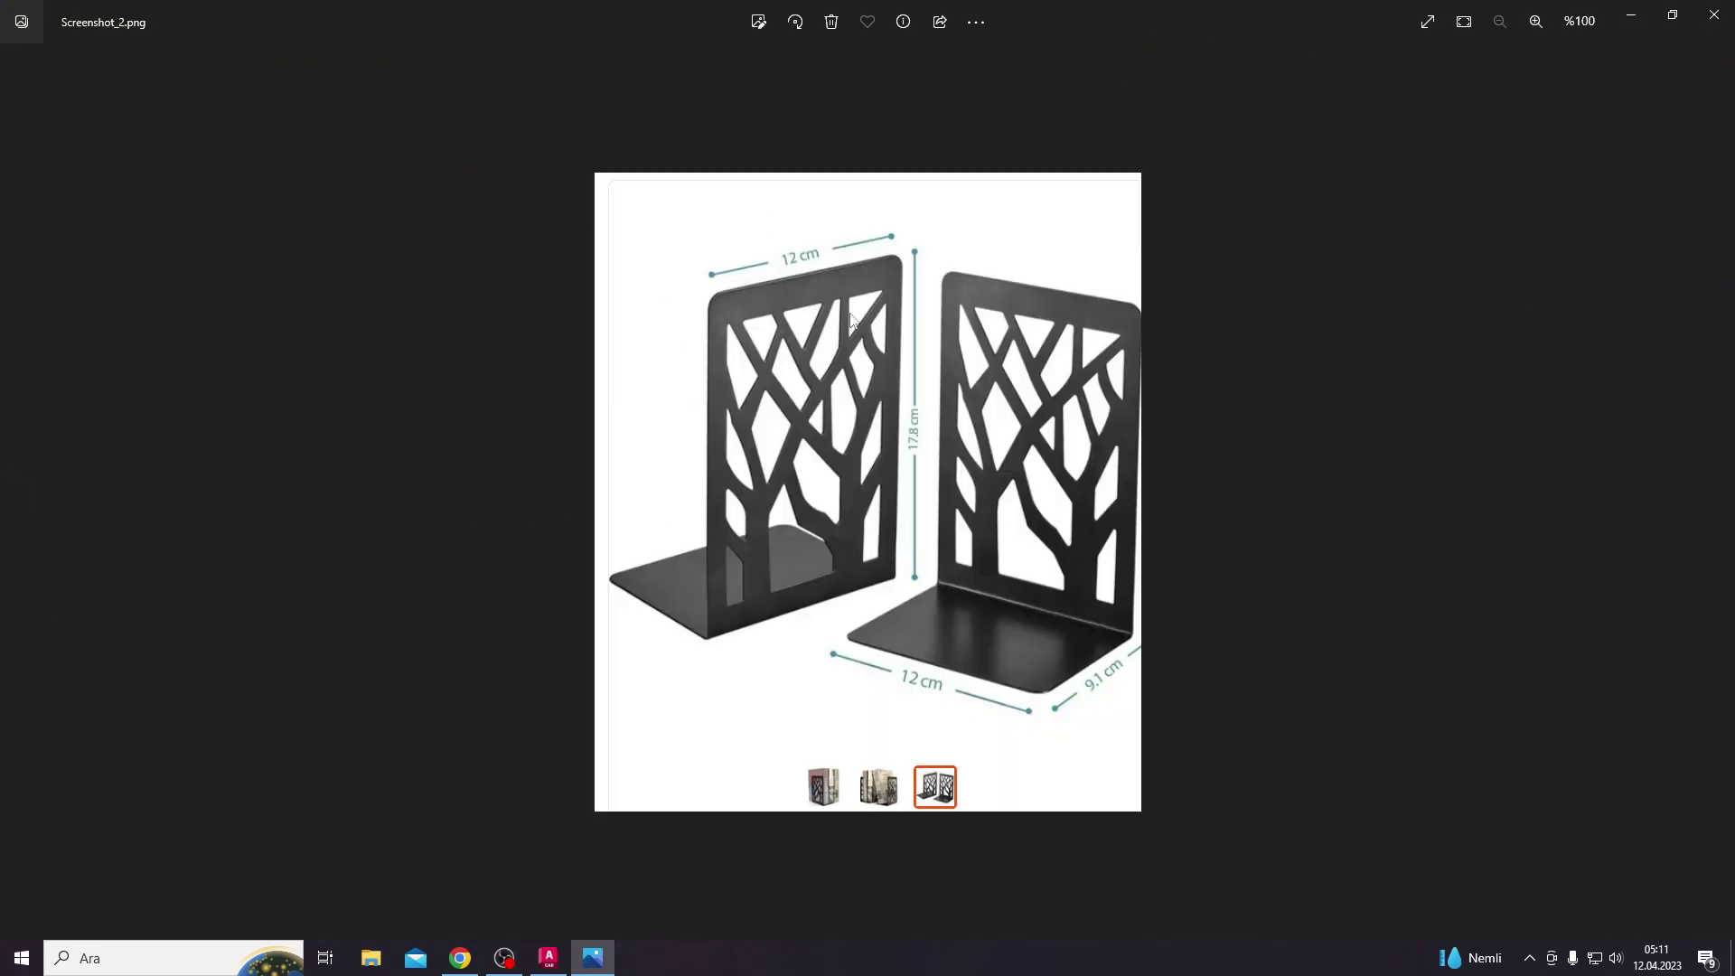
# Step: Switch back to AutoCAD and select the panel's outer frame
pyautogui.click(549, 956)
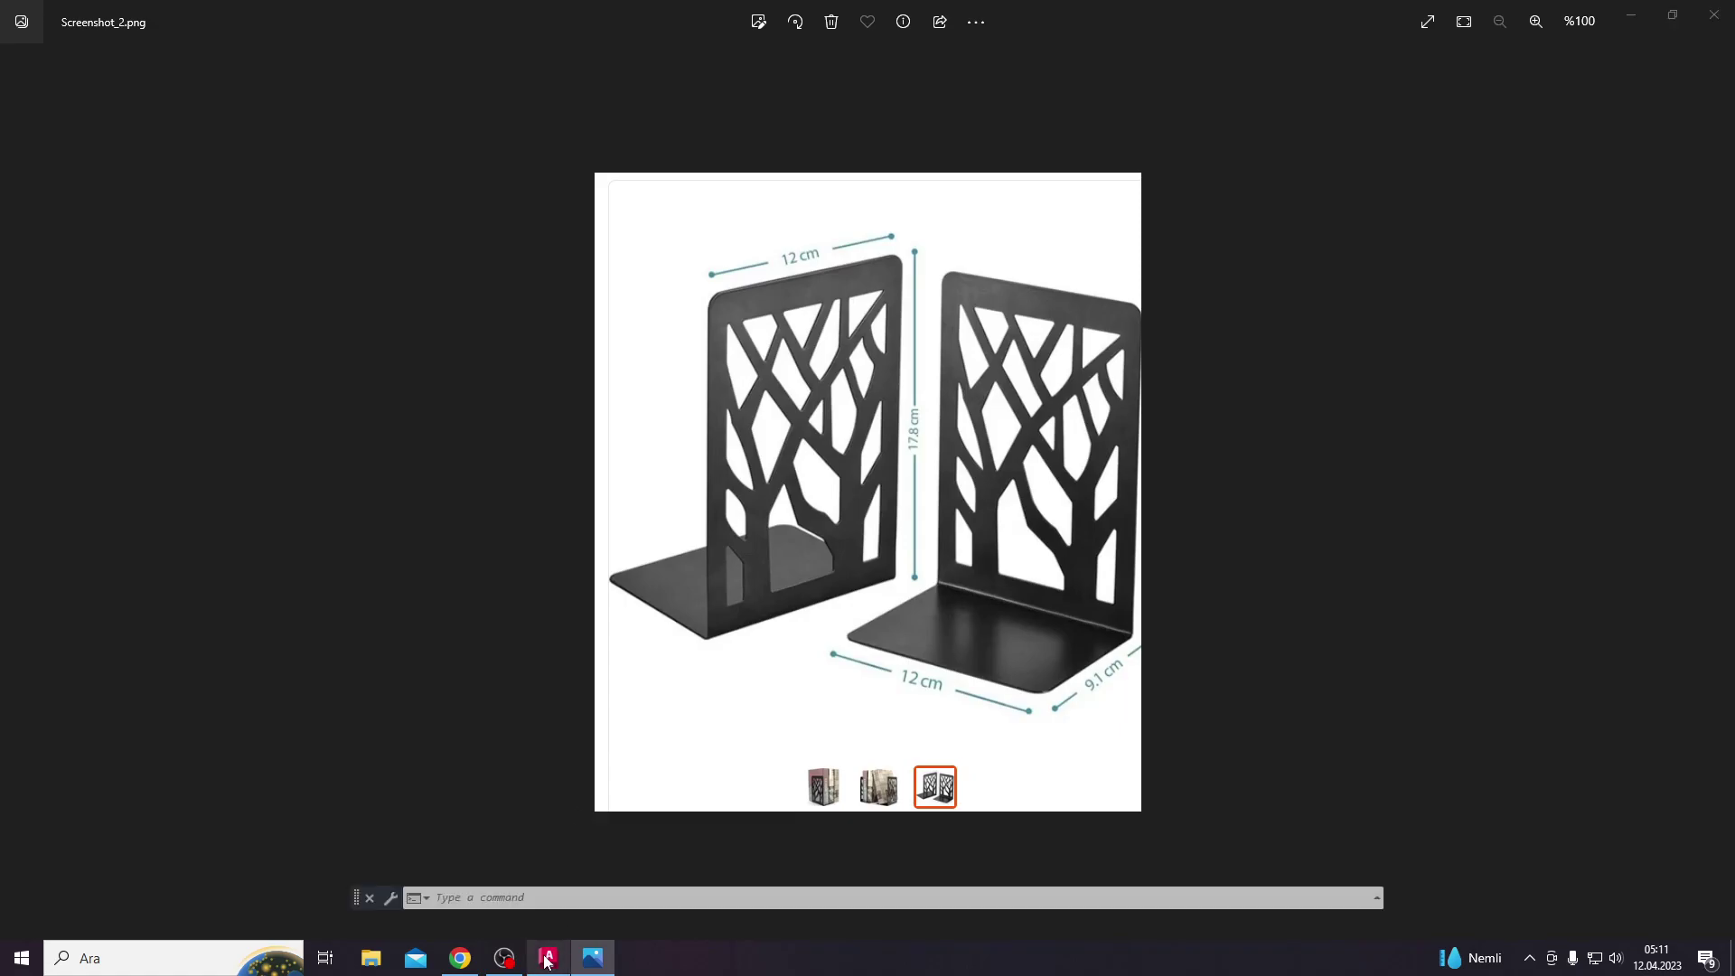
pyautogui.hotkey('alt', 'Tab')
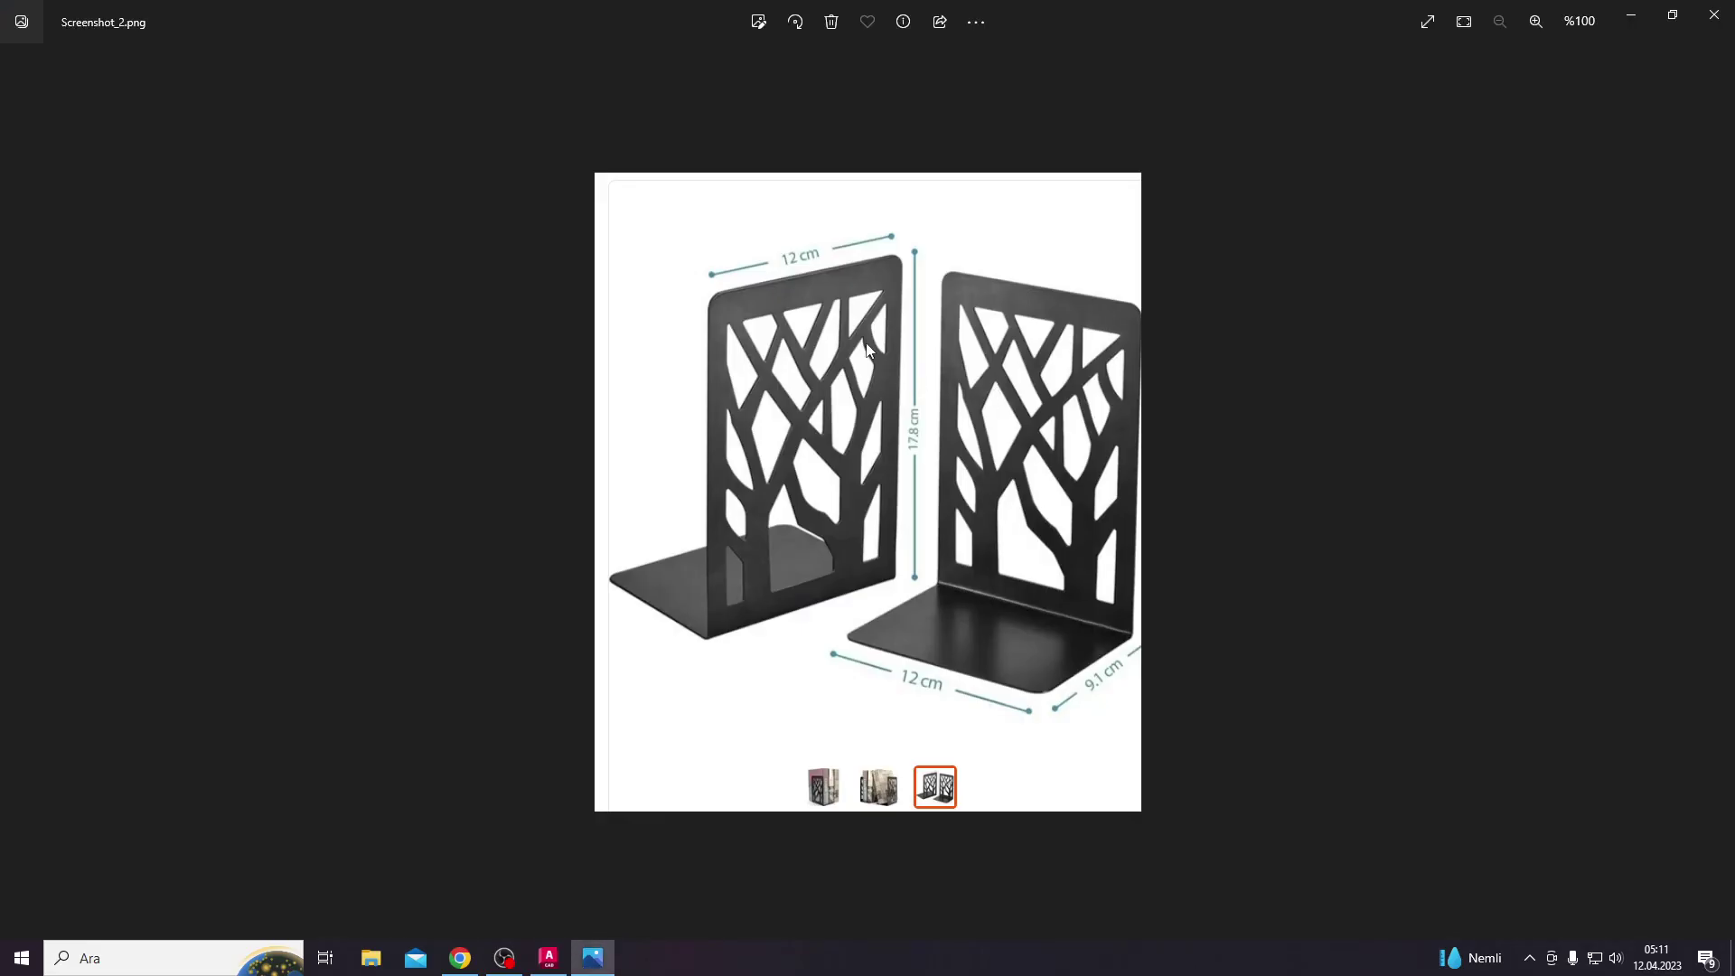
pyautogui.hotkey('alt', 'Tab')
pyautogui.click(863, 389)
# Step: Erase the outer frame and copy the 18 tree-pattern outlines to the clipboard
pyautogui.press('Delete')
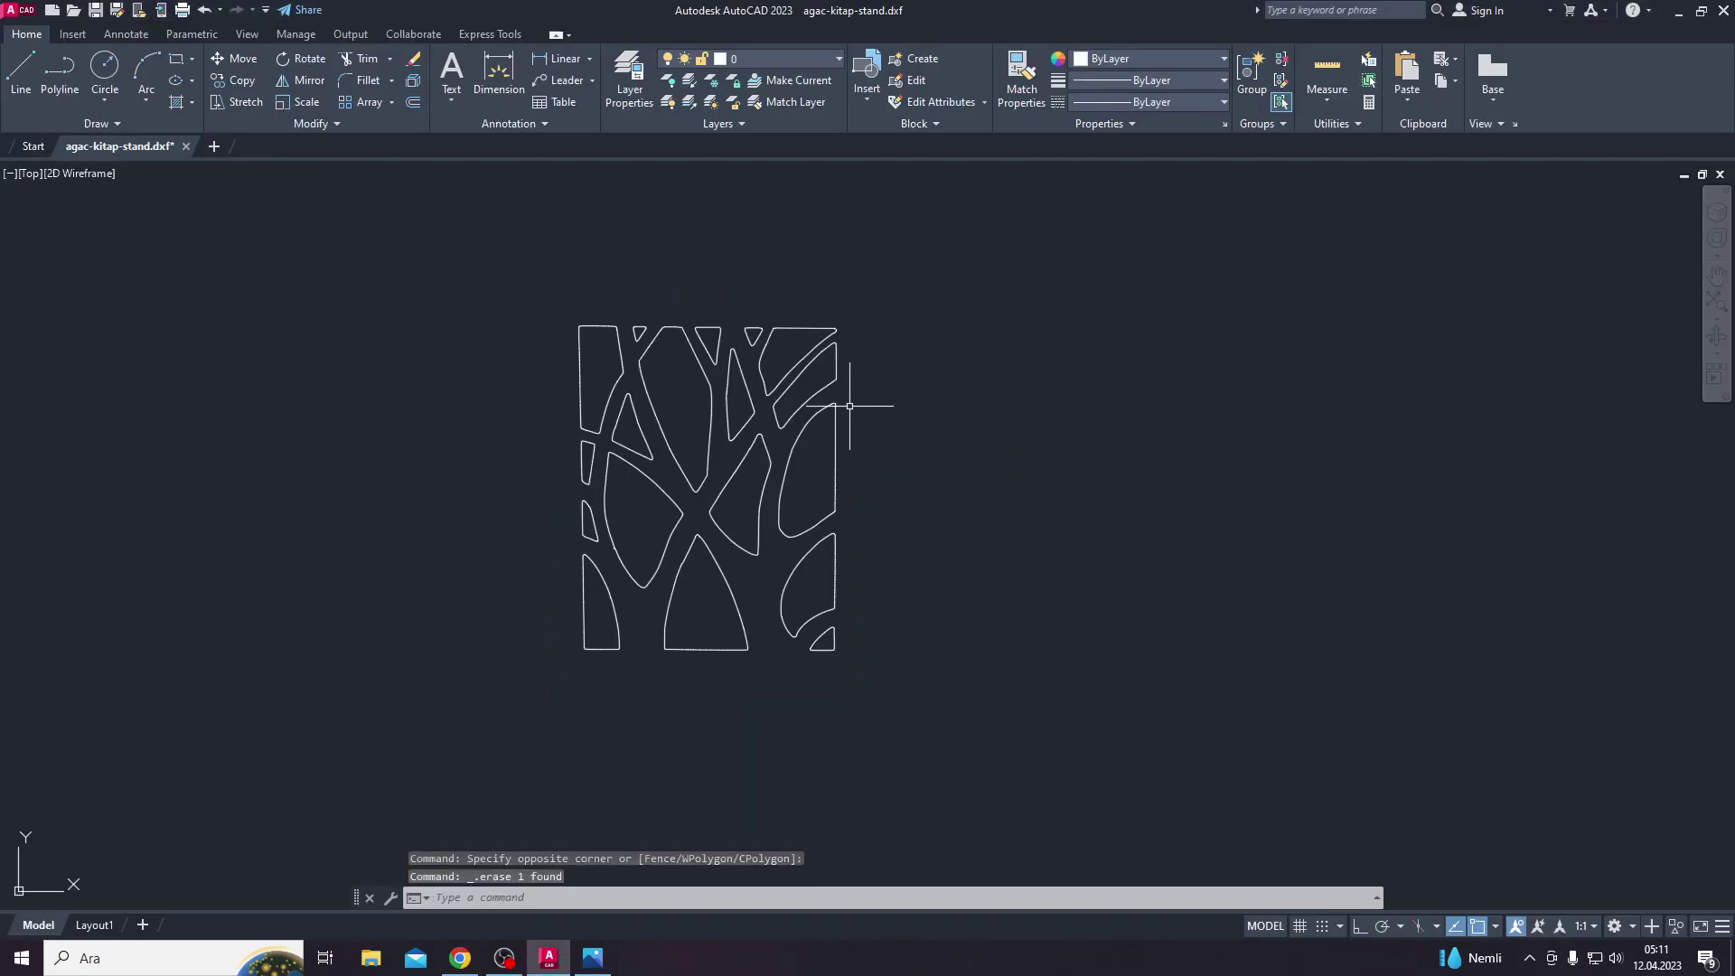
pyautogui.click(496, 254)
pyautogui.click(875, 669)
pyautogui.hotkey('ctrl', 'c')
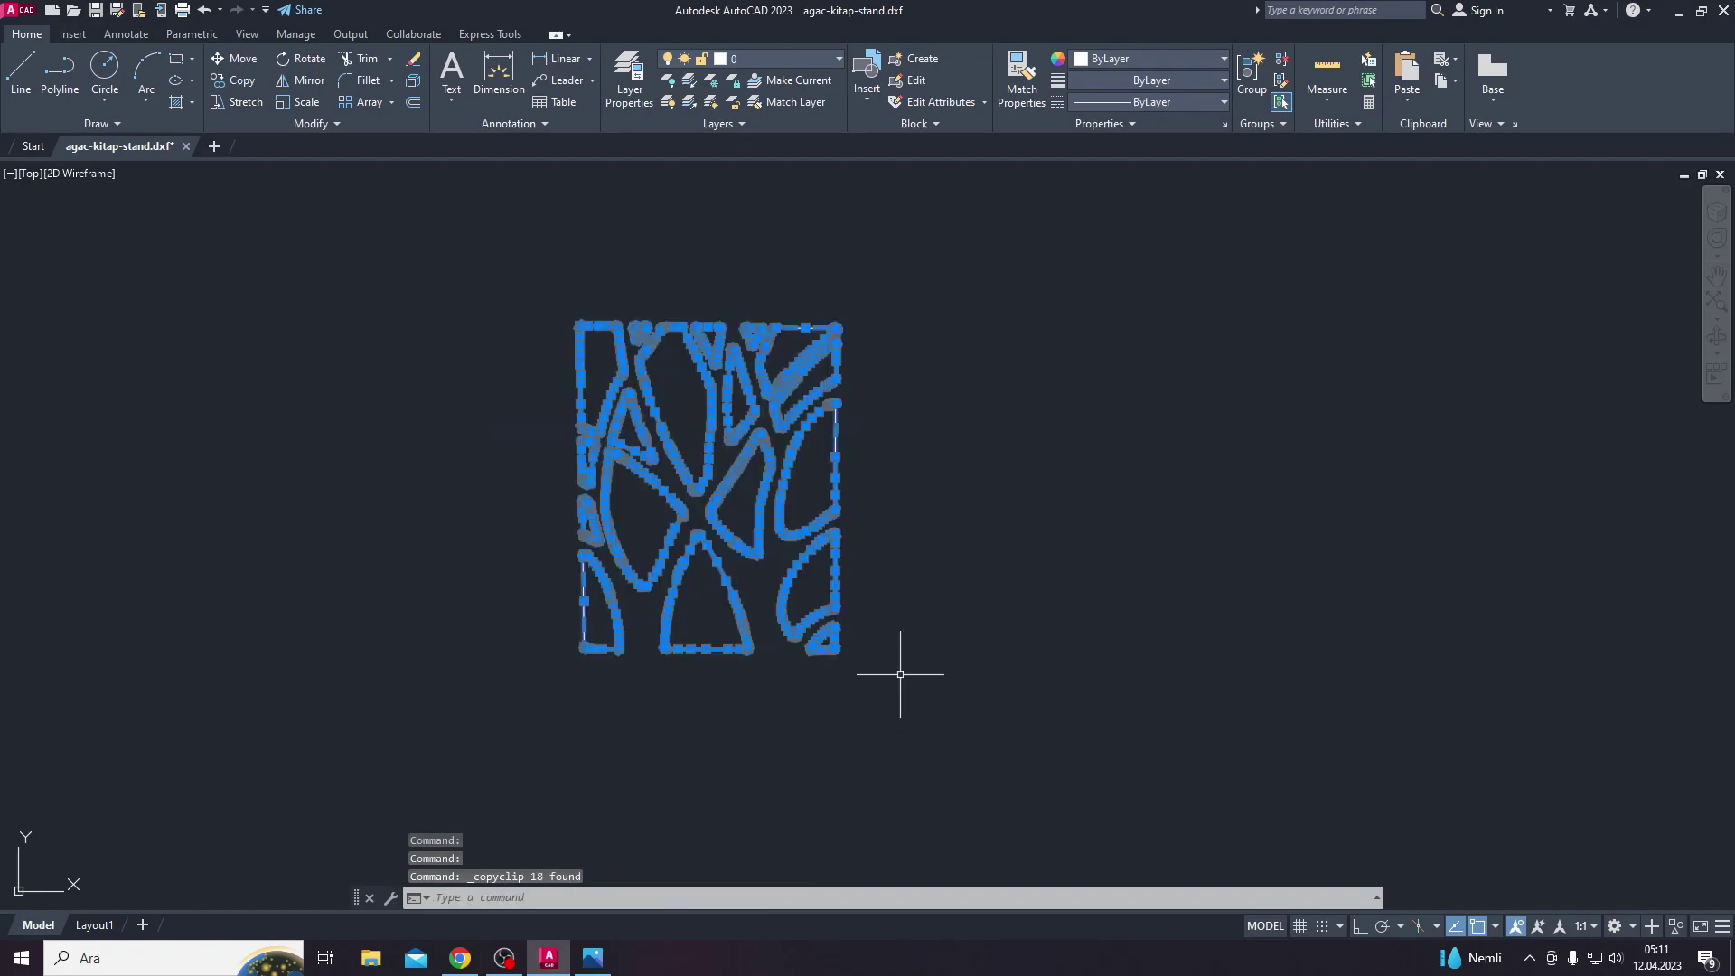
pyautogui.press('Escape')
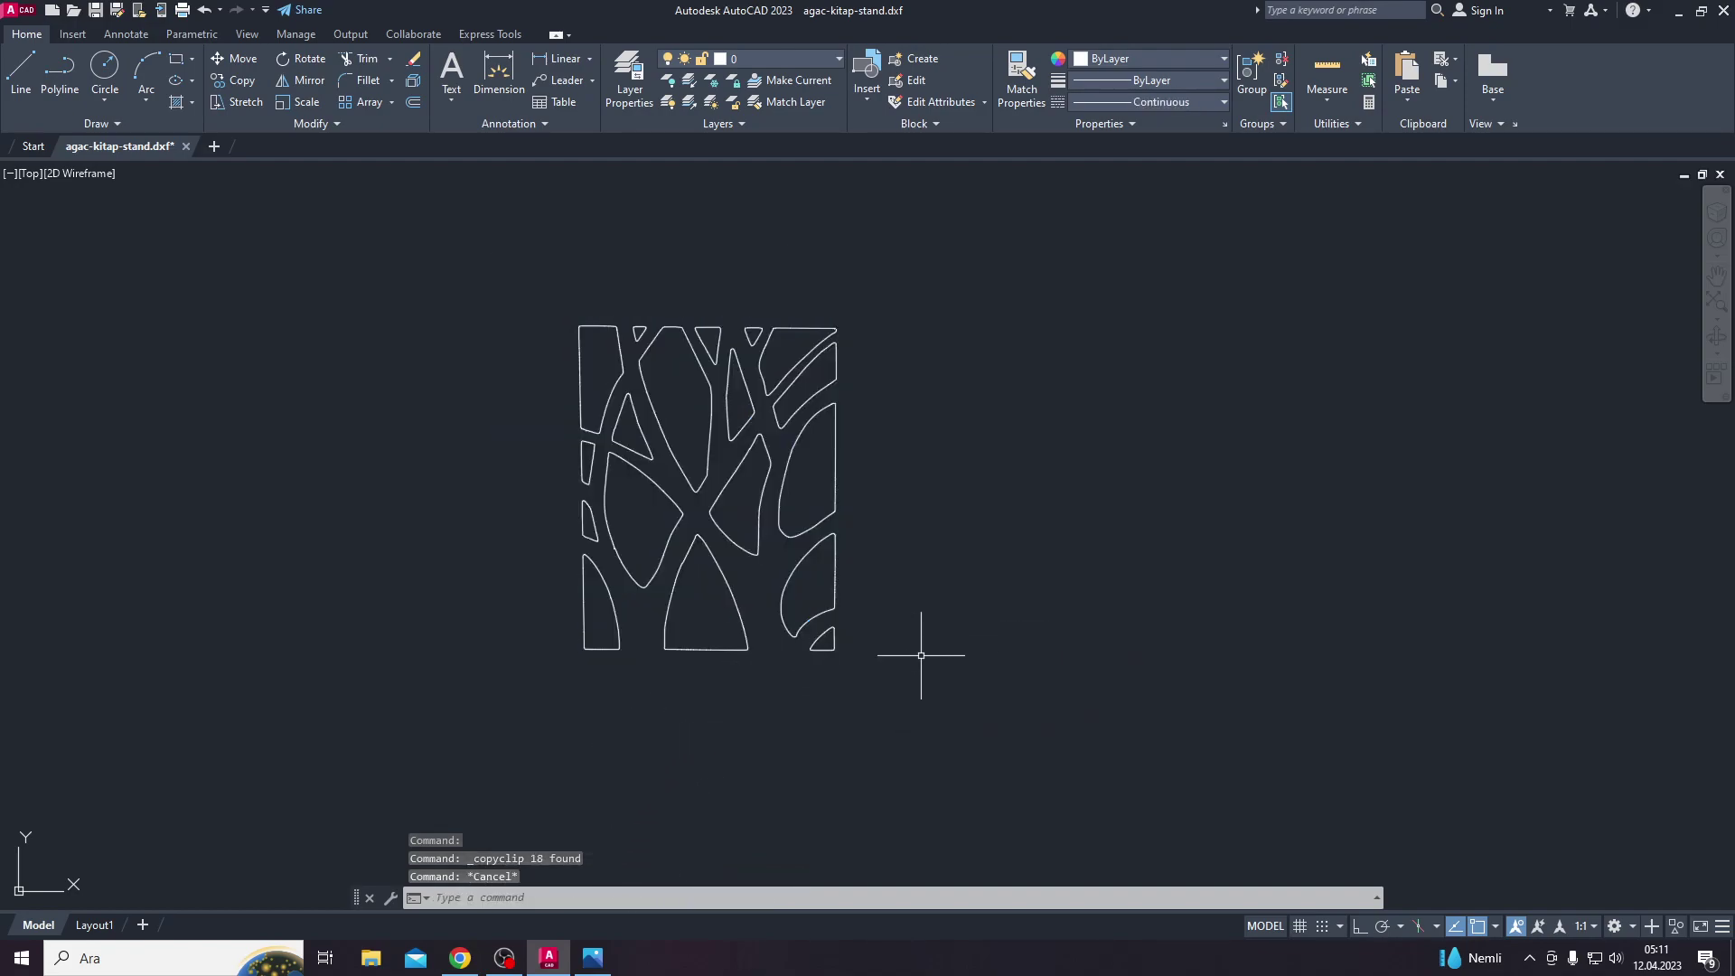
# Step: Check the 12 × 17.8 cm bookend photo, then return to the drawing
pyautogui.hotkey('alt', 'Tab')
pyautogui.hotkey('alt', 'Tab')
pyautogui.press('Return')
pyautogui.hotkey('alt', 'Tab')
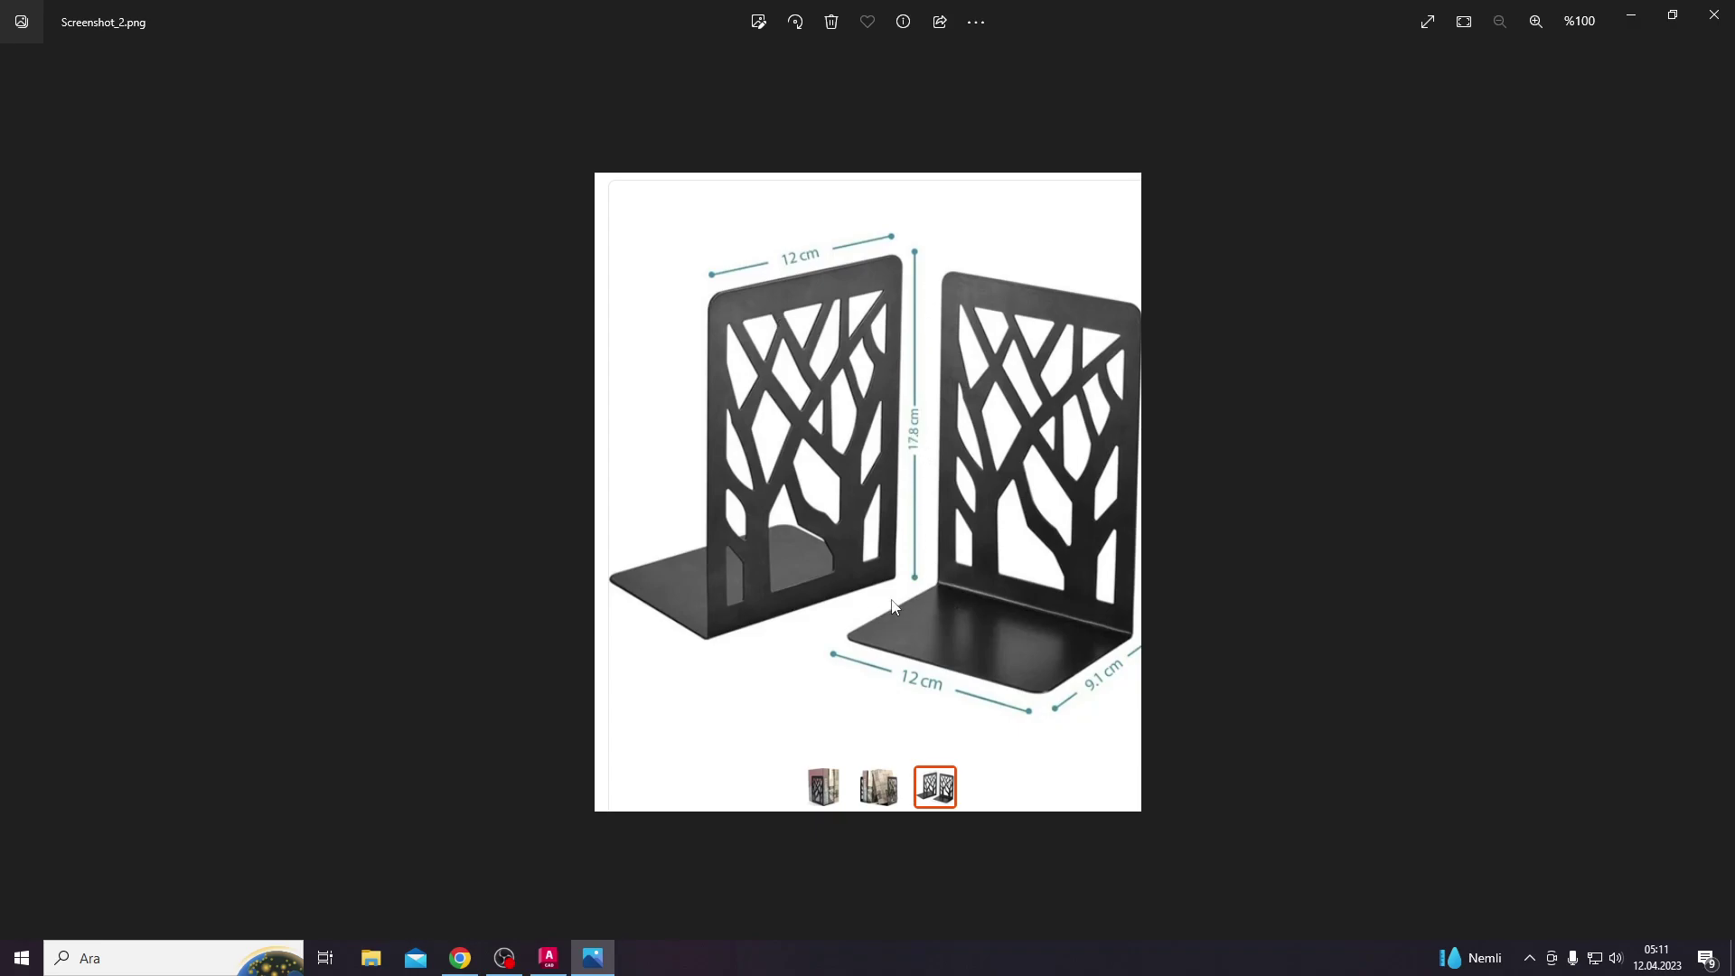
# Step: Use Calculator to add 17,8 and 9,1 cm, giving 26,9, then close it
pyautogui.press('super')
pyautogui.write('hesap')
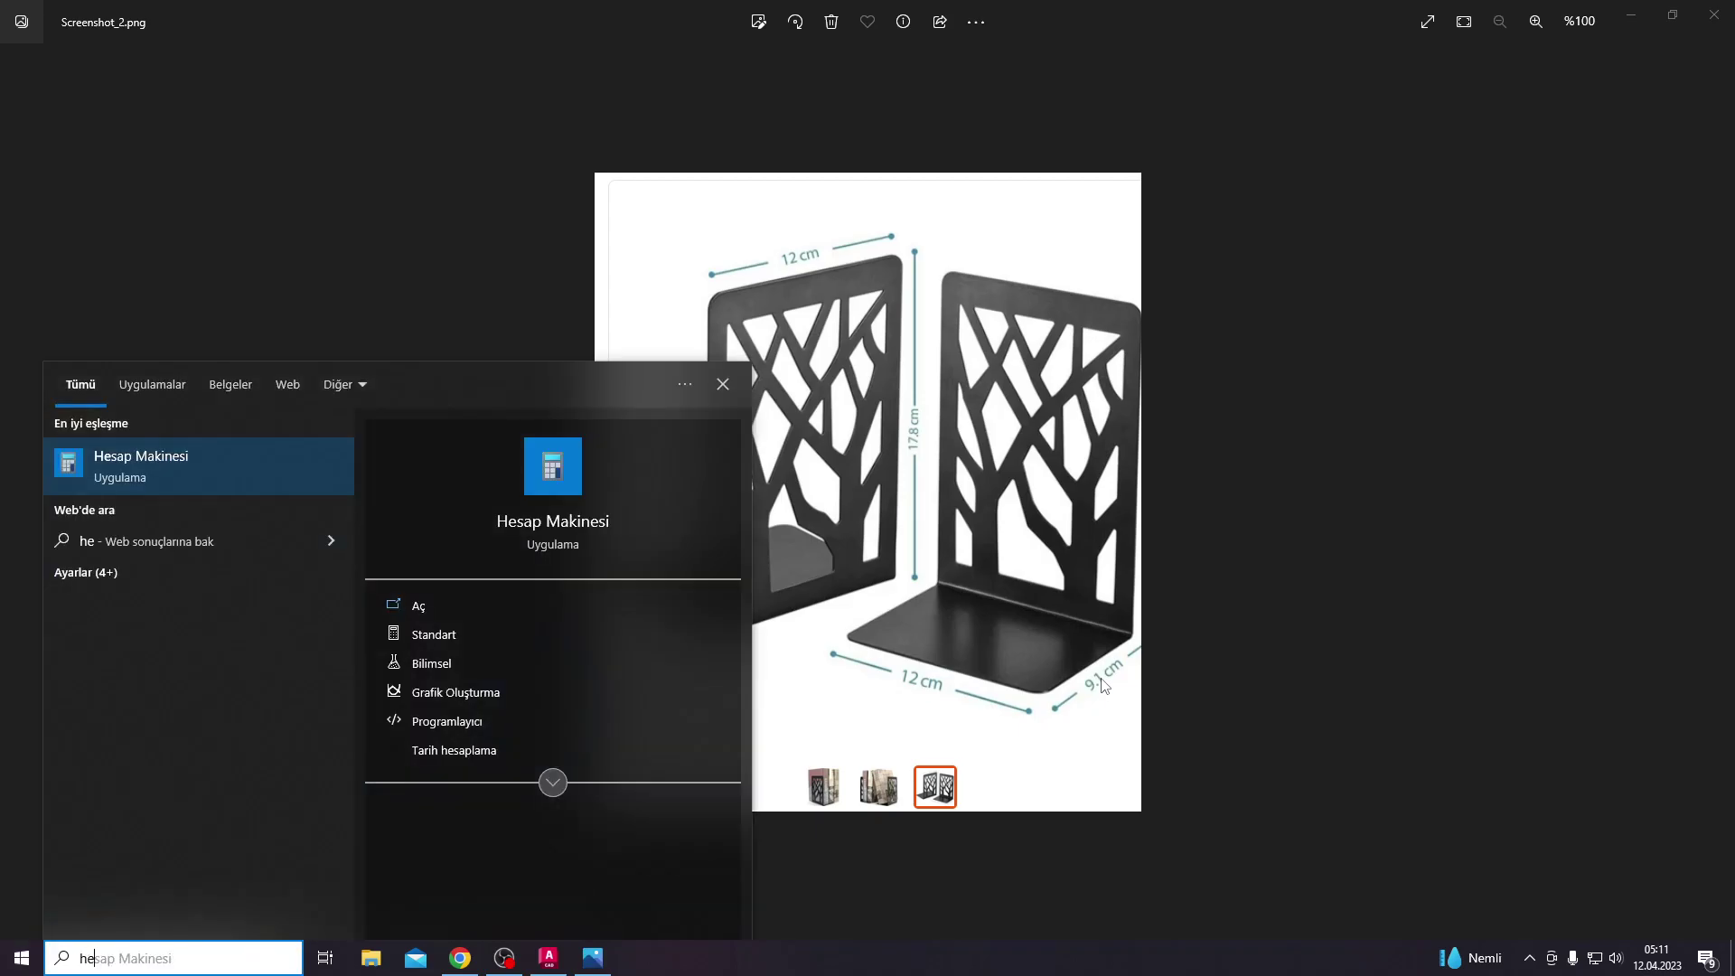
pyautogui.press('Return')
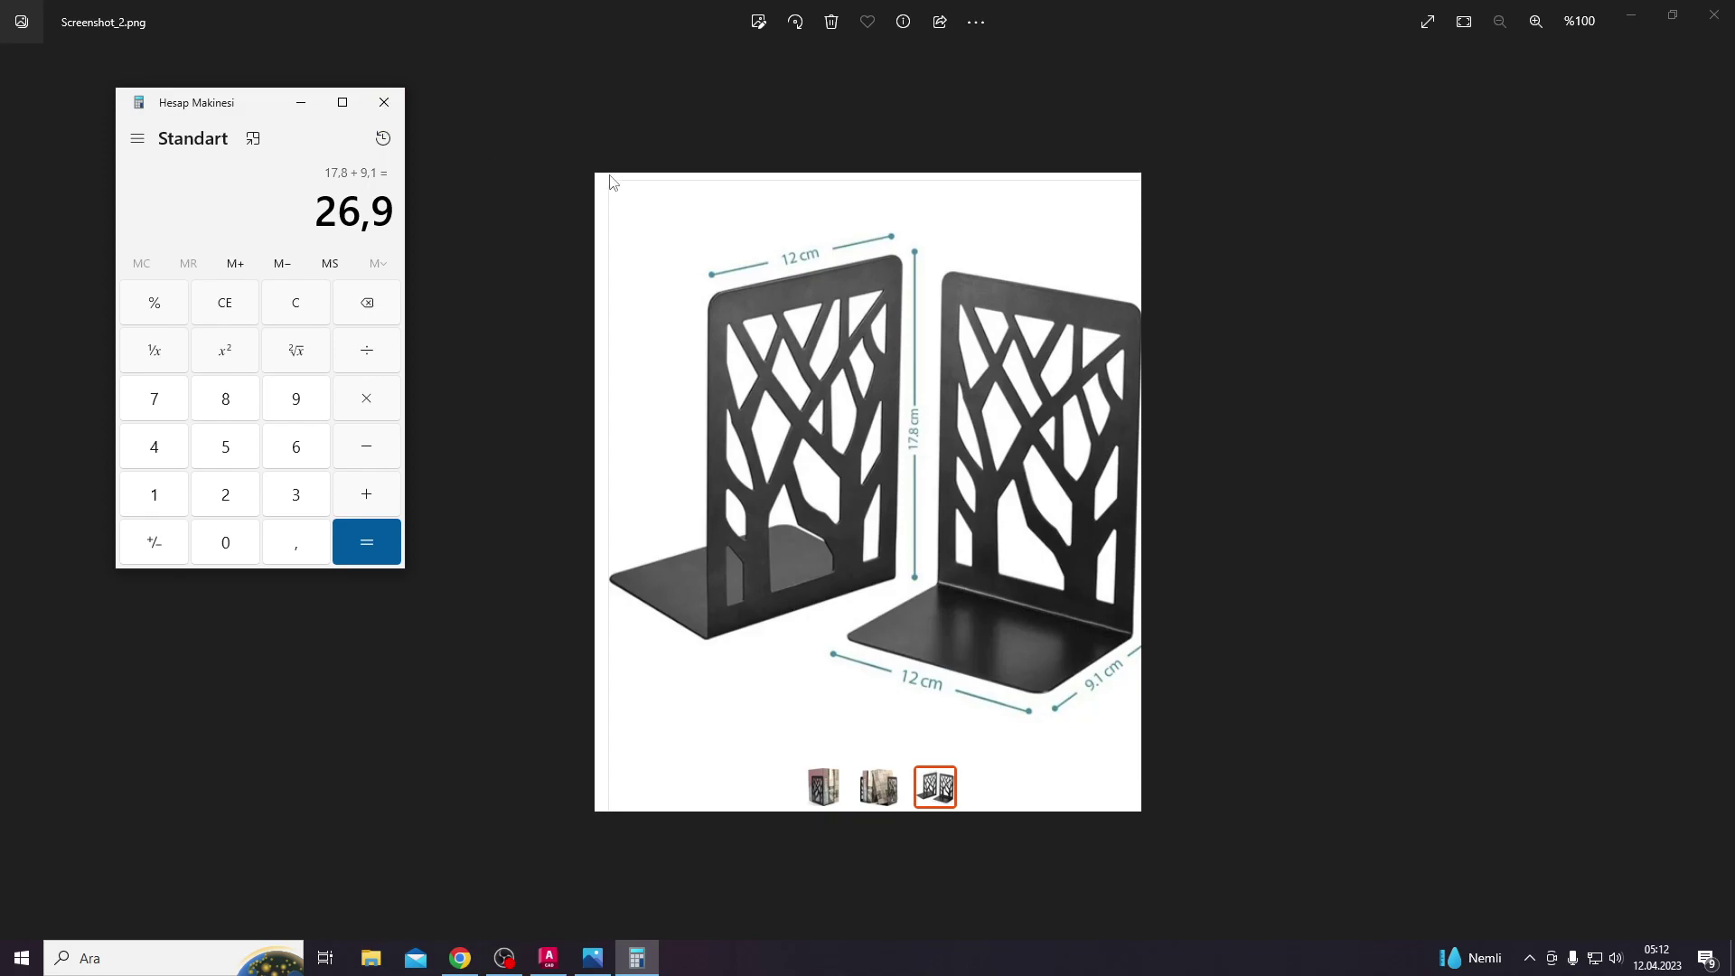
pyautogui.click(384, 102)
# Step: Draw a 120 by 270 rectangle to the right of the tree pattern
pyautogui.hotkey('alt', 'Tab')
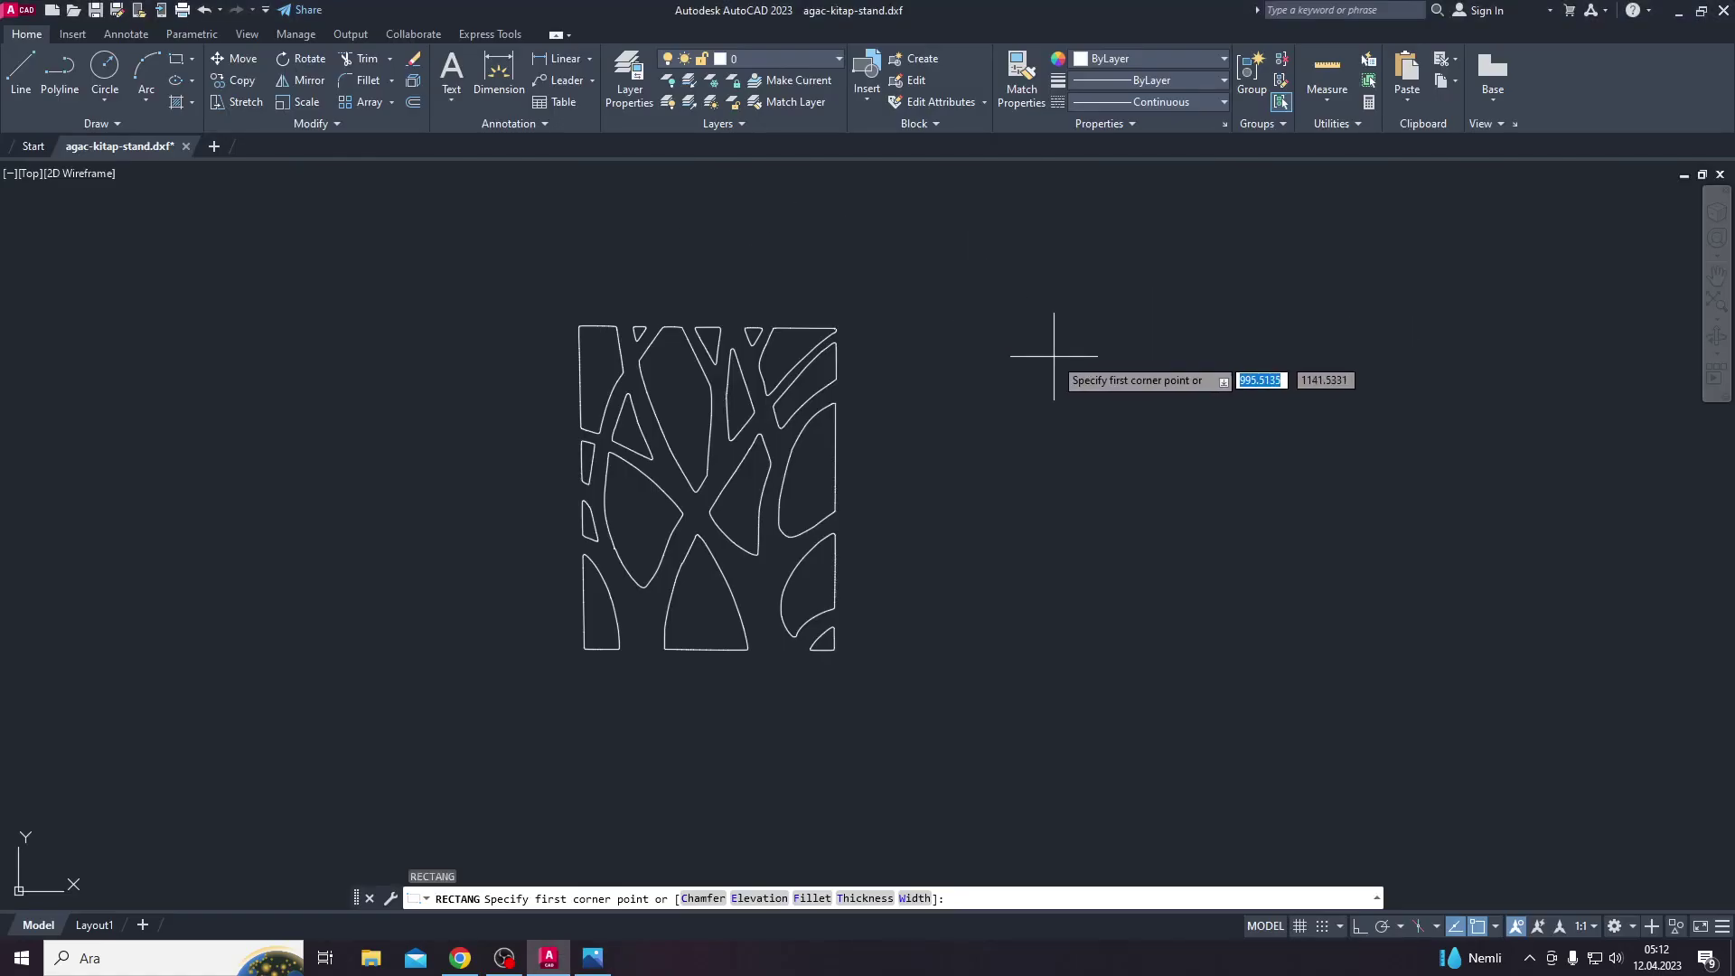
pyautogui.press('Escape')
pyautogui.press('Return')
pyautogui.click(1041, 292)
pyautogui.write('120')
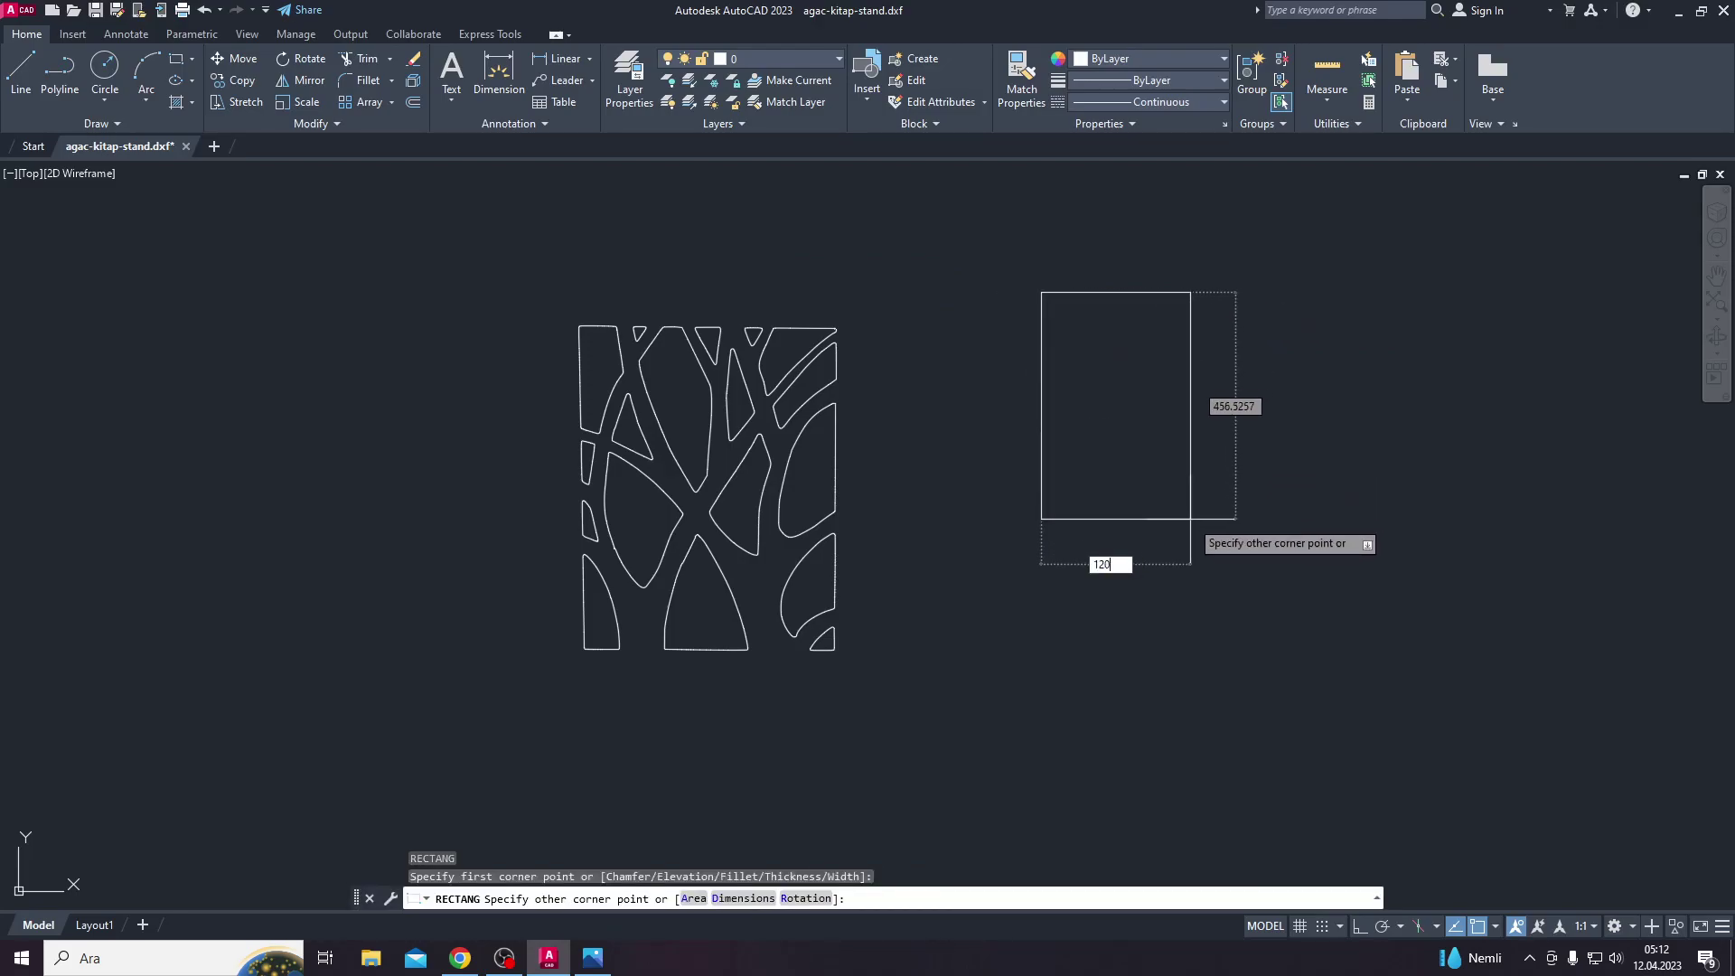
pyautogui.press('Tab')
pyautogui.write('2')
pyautogui.press('Return')
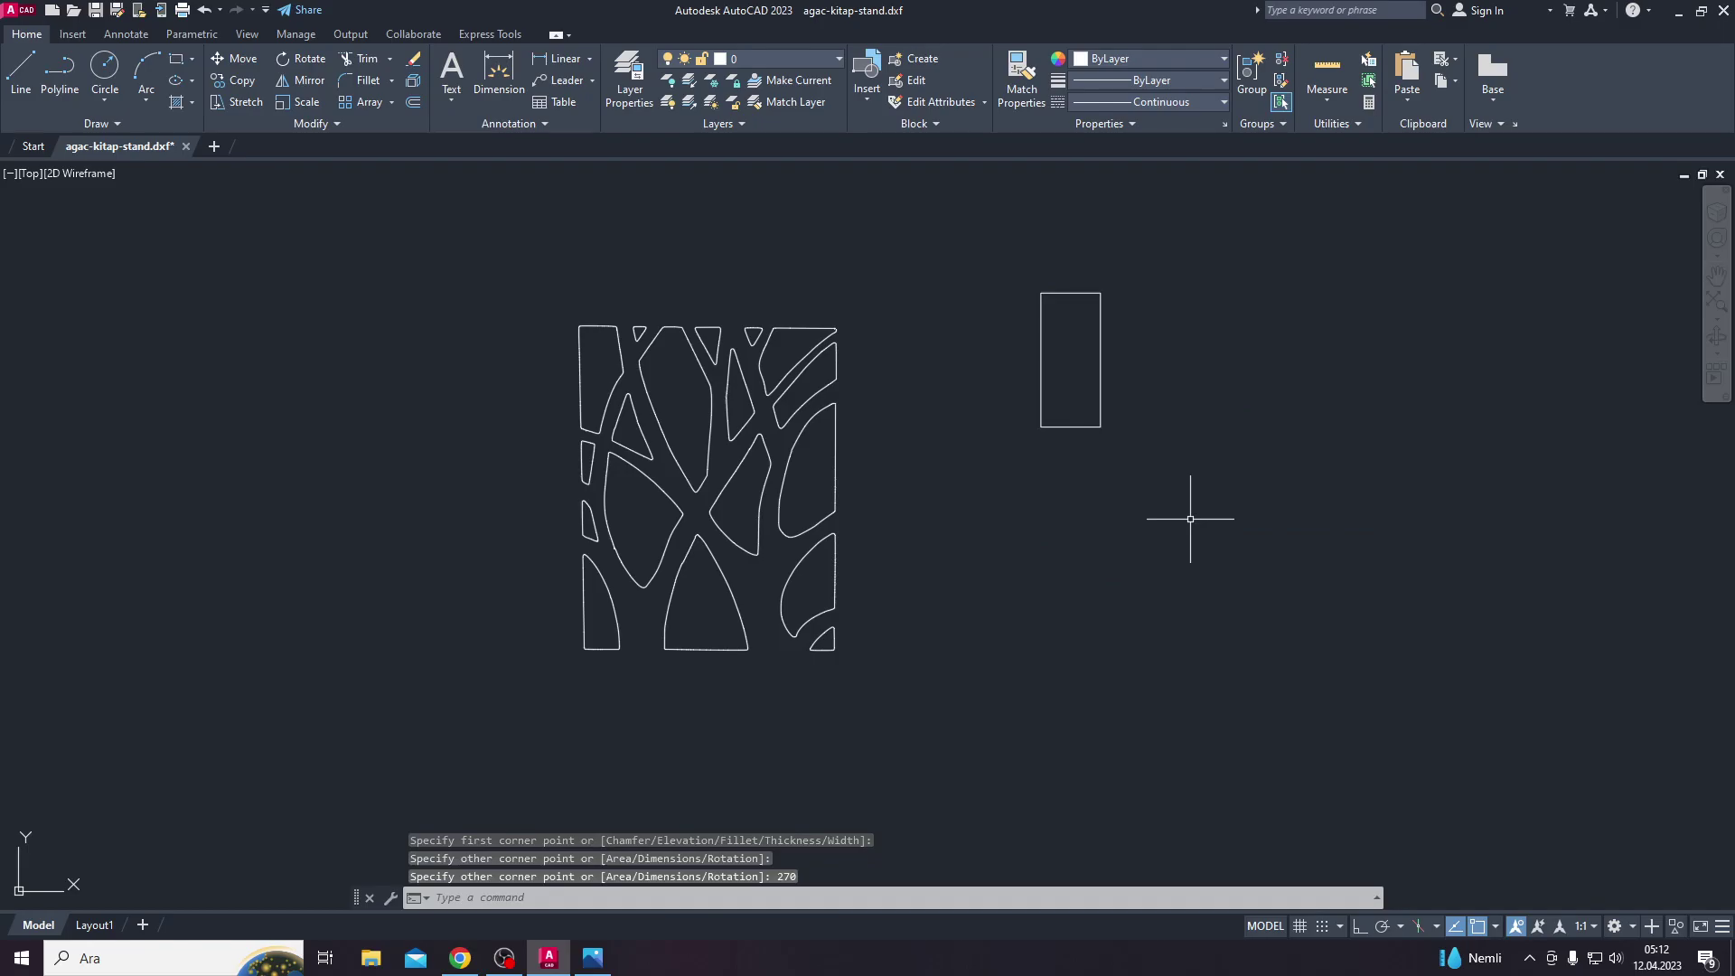
# Step: Draw a horizontal line across the rectangle 90 above its bottom-left corner
pyautogui.hotkey('alt', 'Tab')
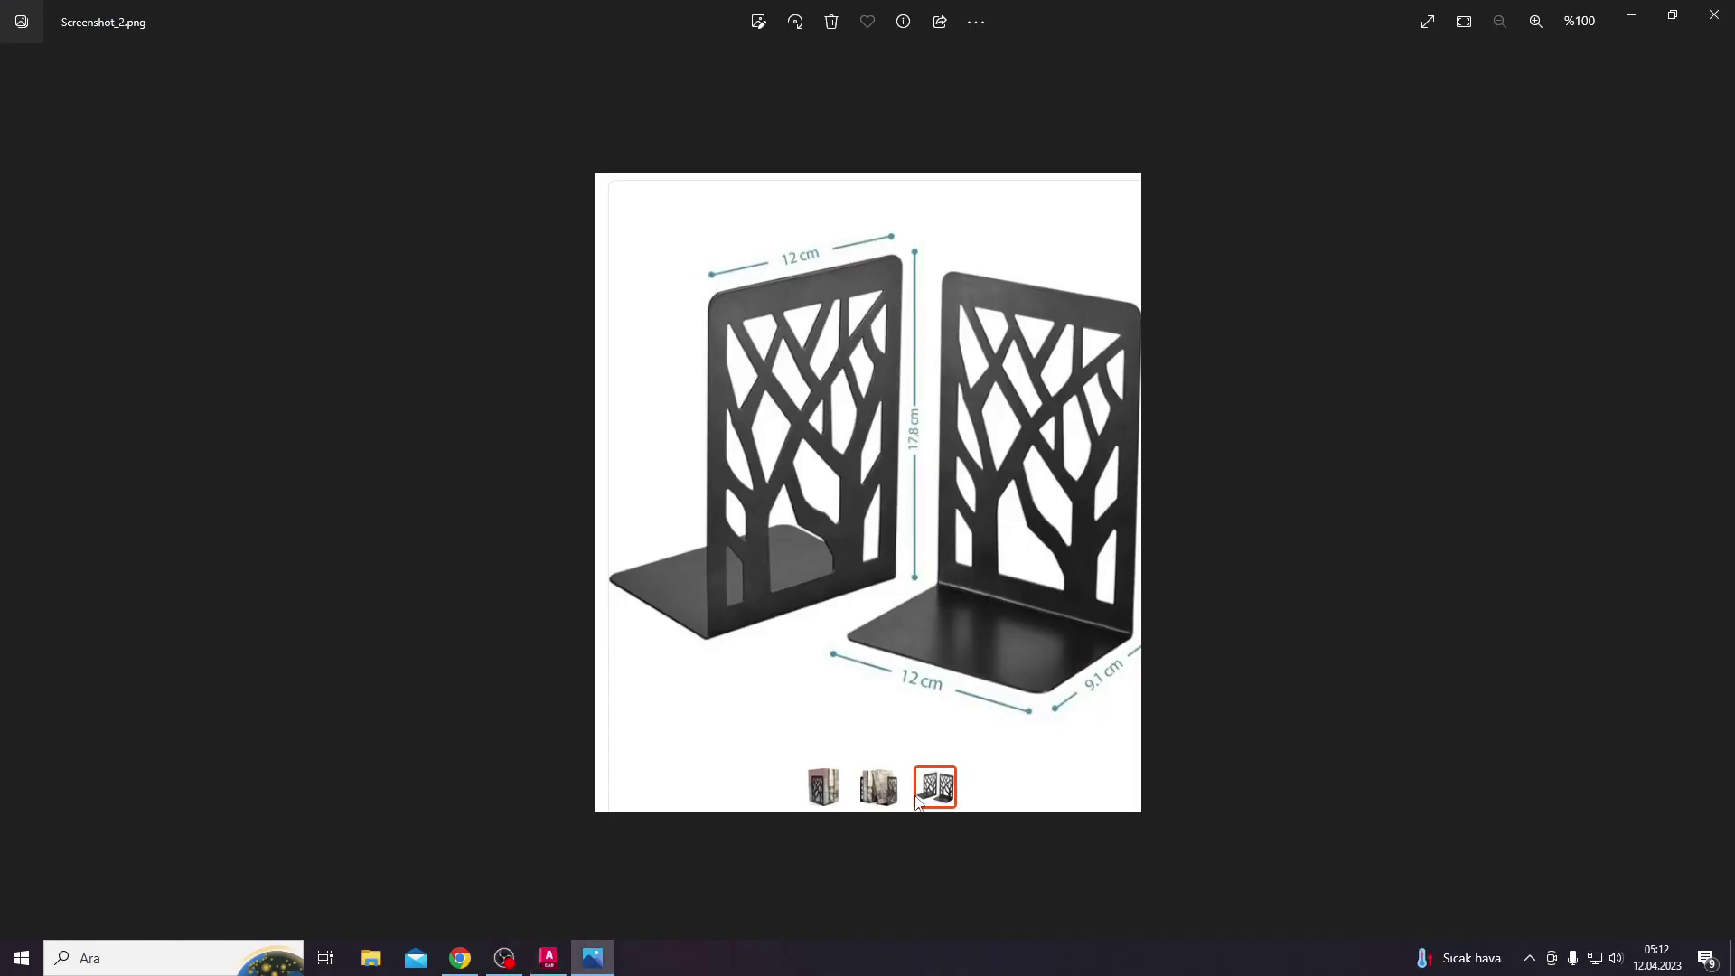
pyautogui.hotkey('alt', 'Tab')
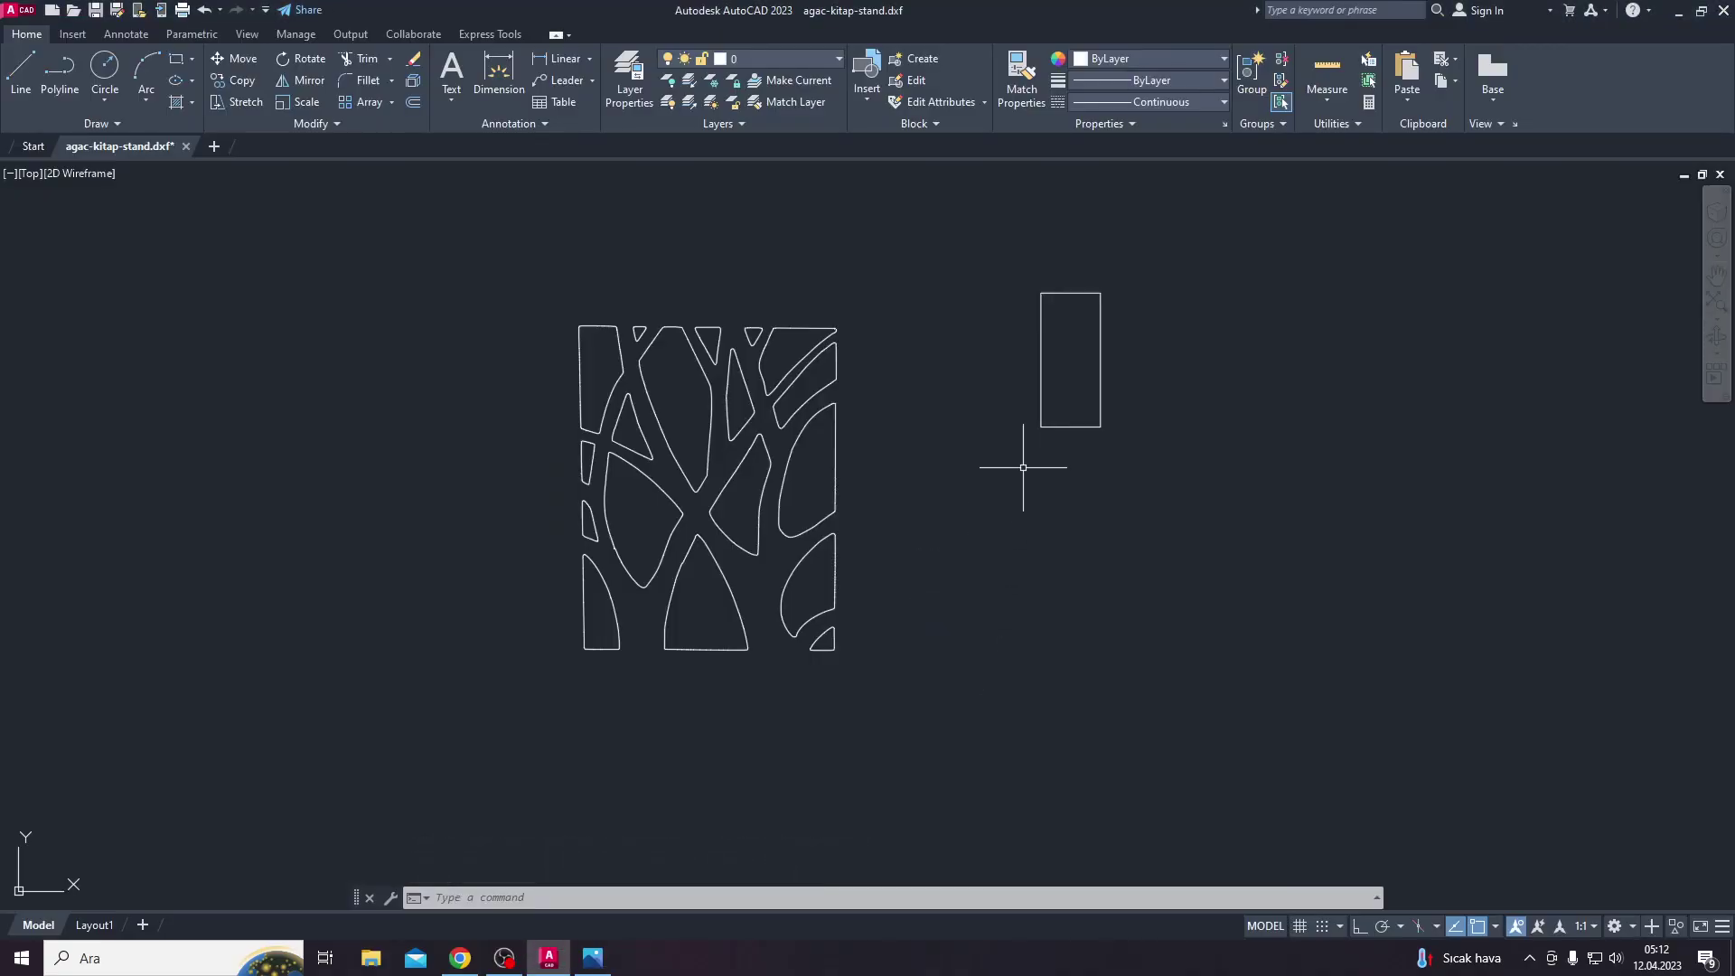
pyautogui.write('l')
pyautogui.press('Return')
pyautogui.press('Escape')
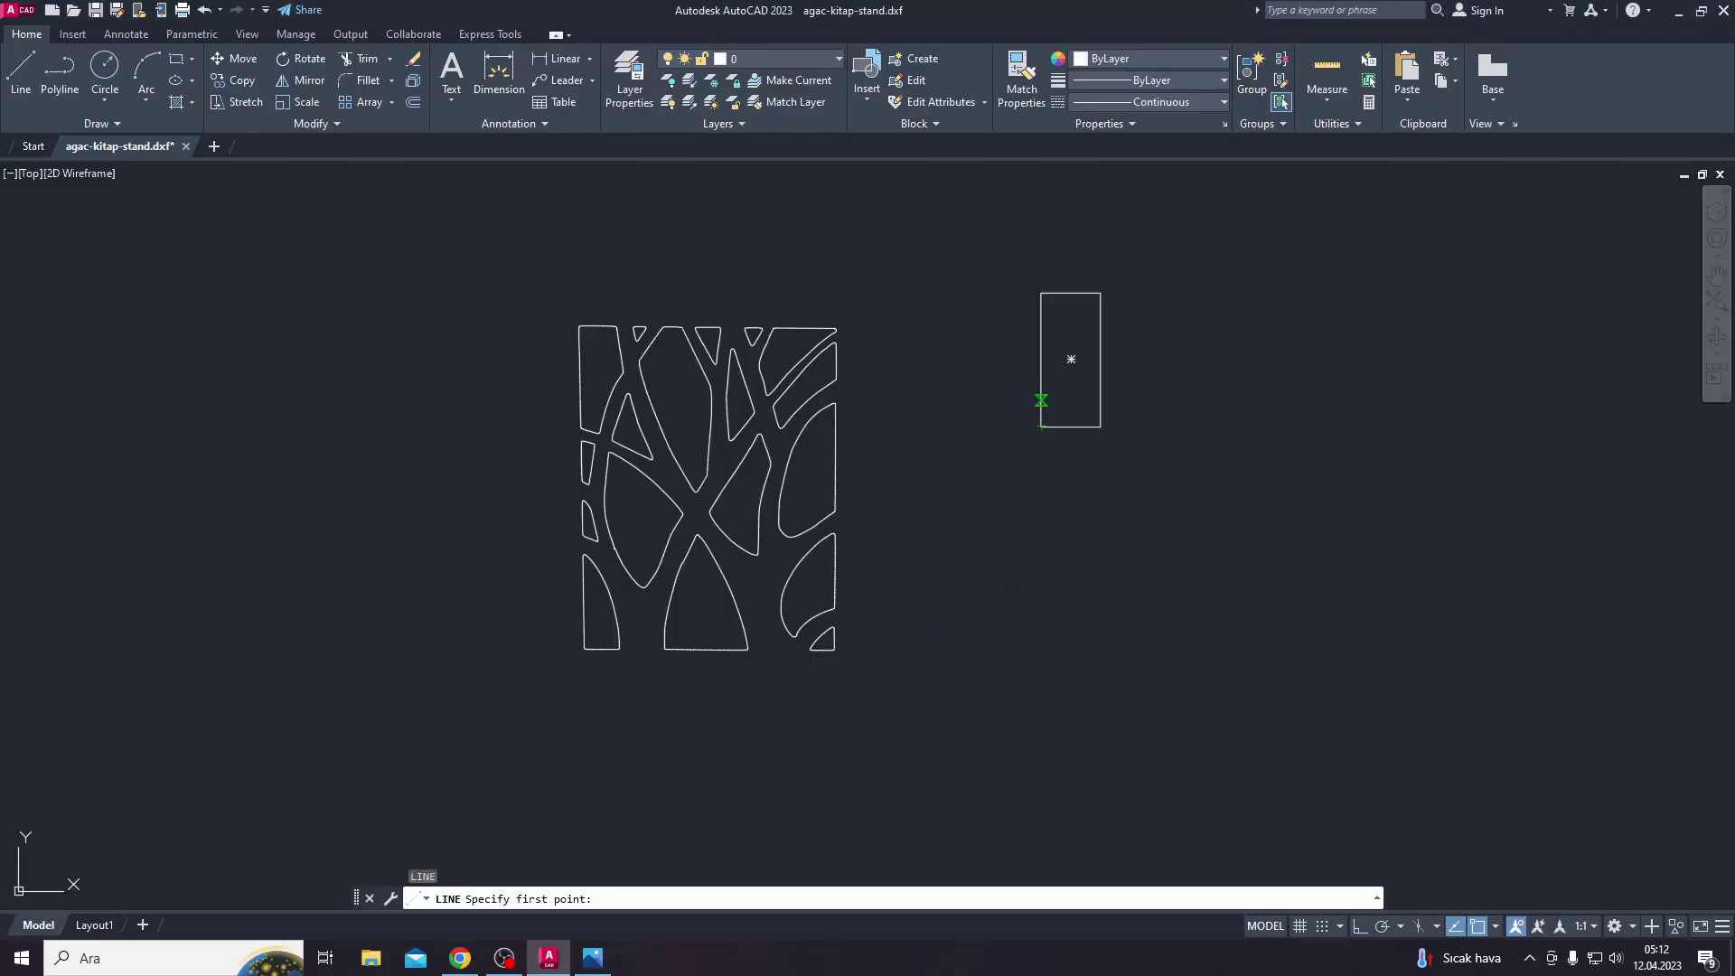
pyautogui.write('l')
pyautogui.press('Return')
pyautogui.click(1042, 427)
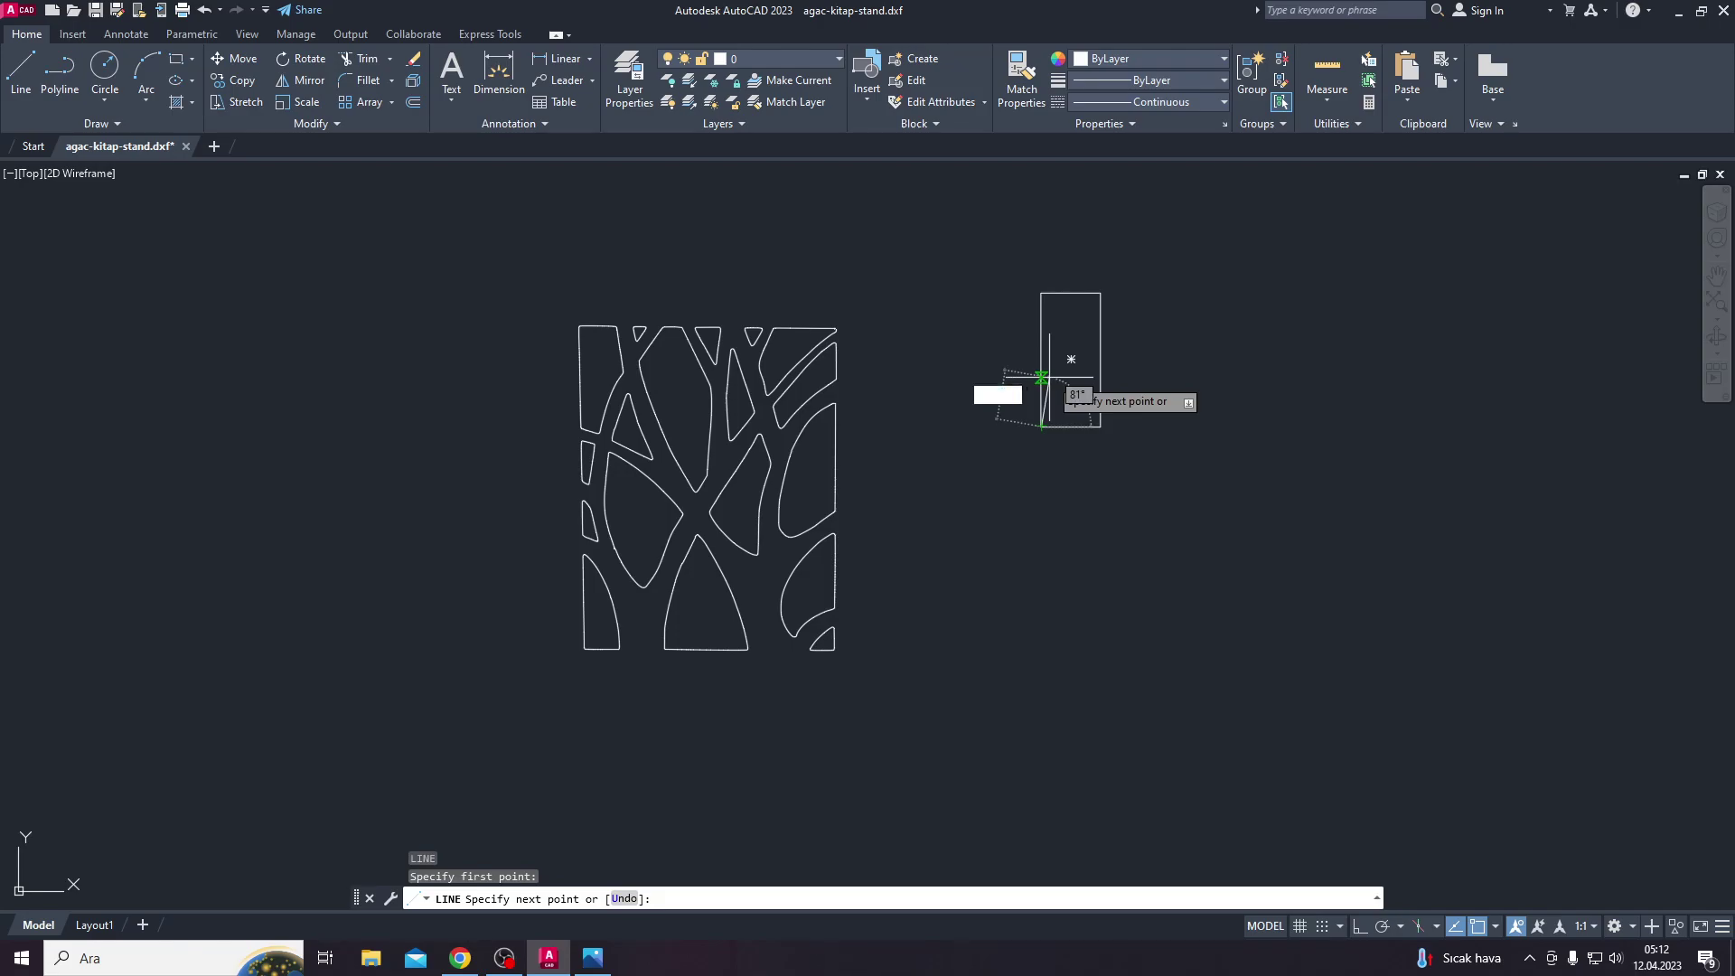
pyautogui.press('F8')
pyautogui.write('90')
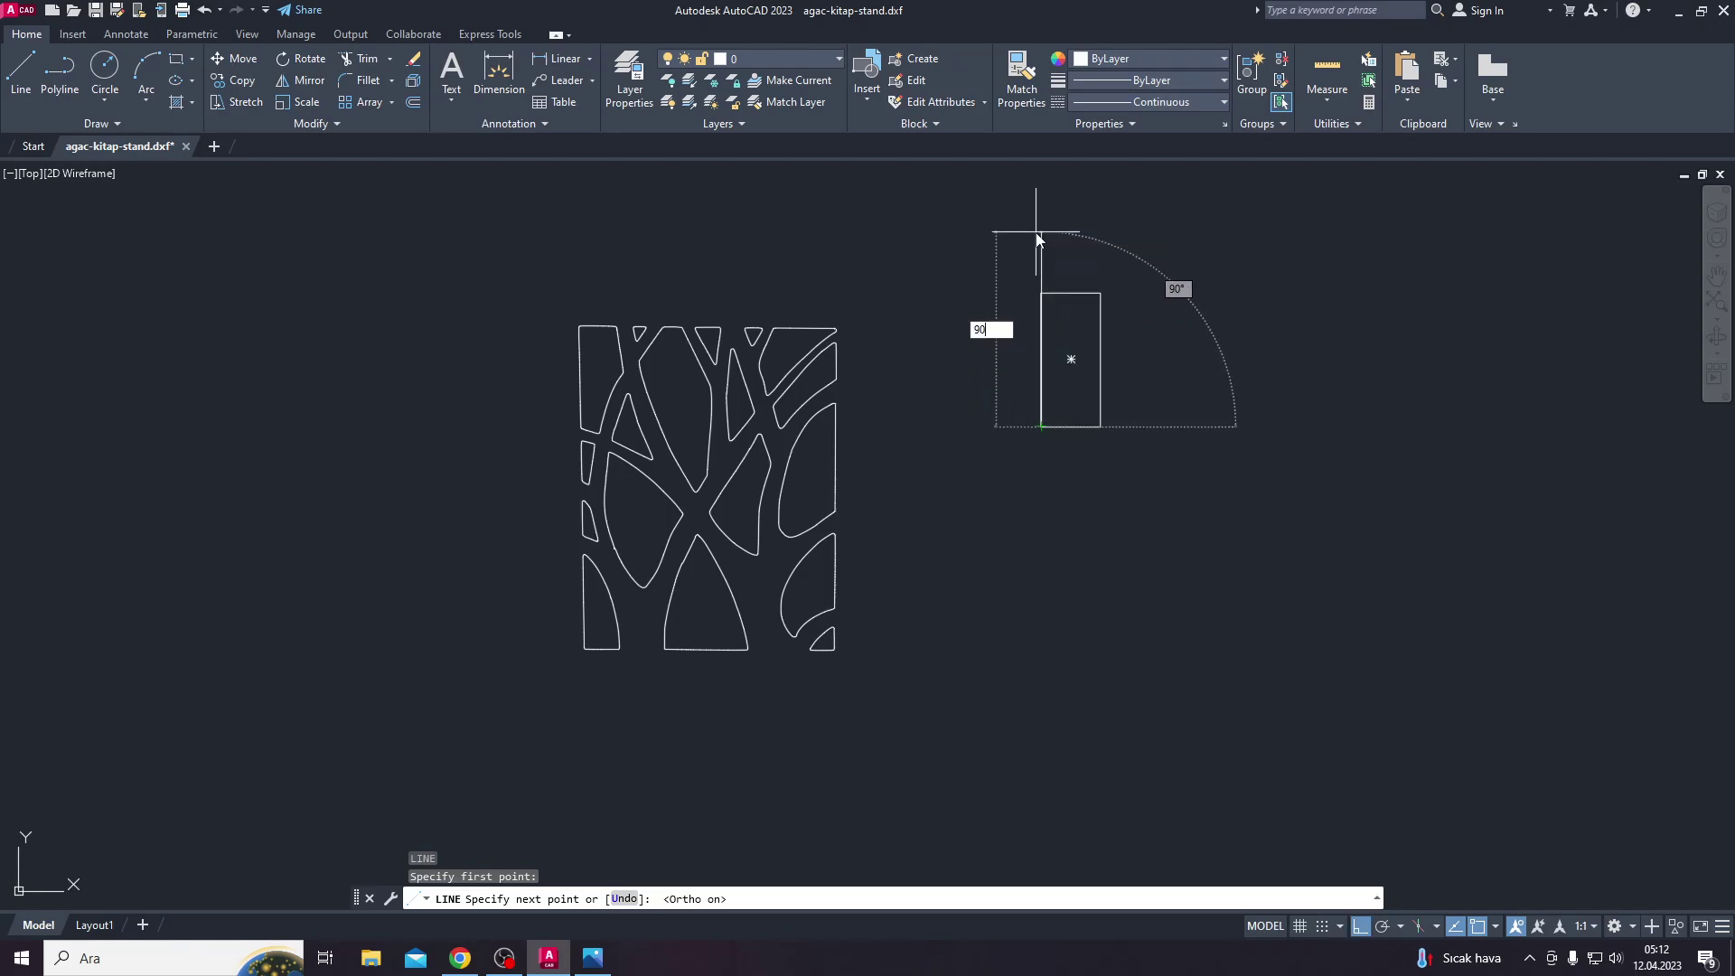
pyautogui.press('Return')
pyautogui.scroll(4, 1040, 253)
pyautogui.scroll(2, 1039, 244)
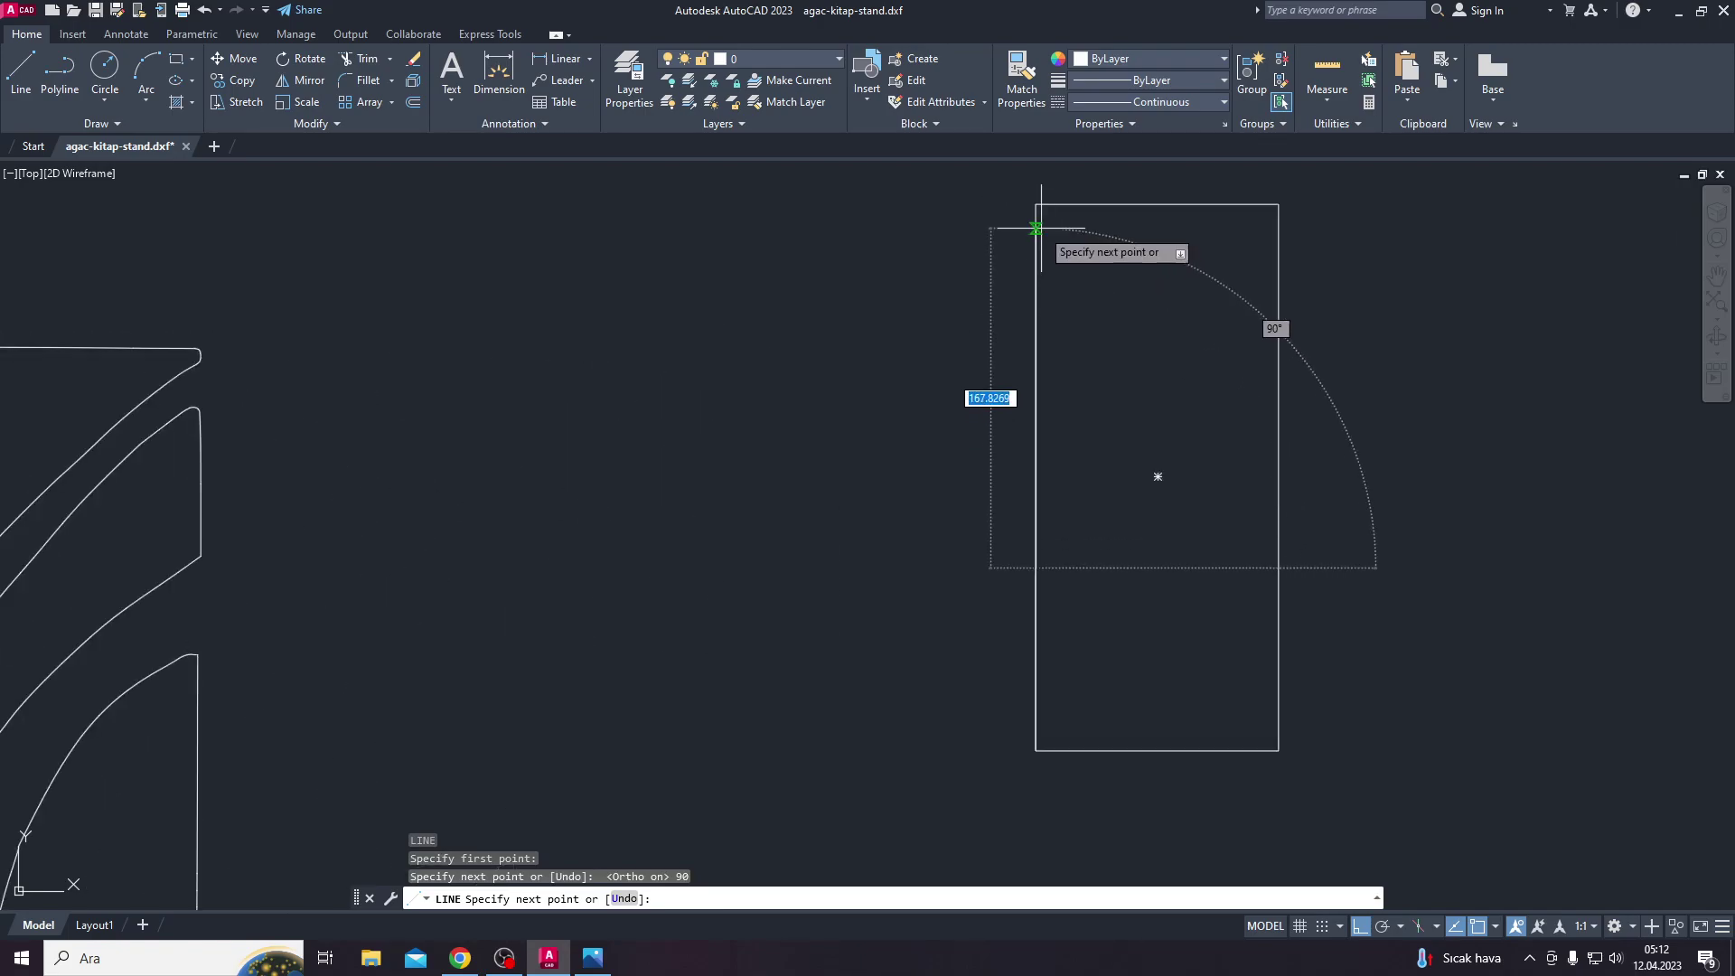
pyautogui.click(1279, 567)
pyautogui.press('Escape')
pyautogui.press('Escape')
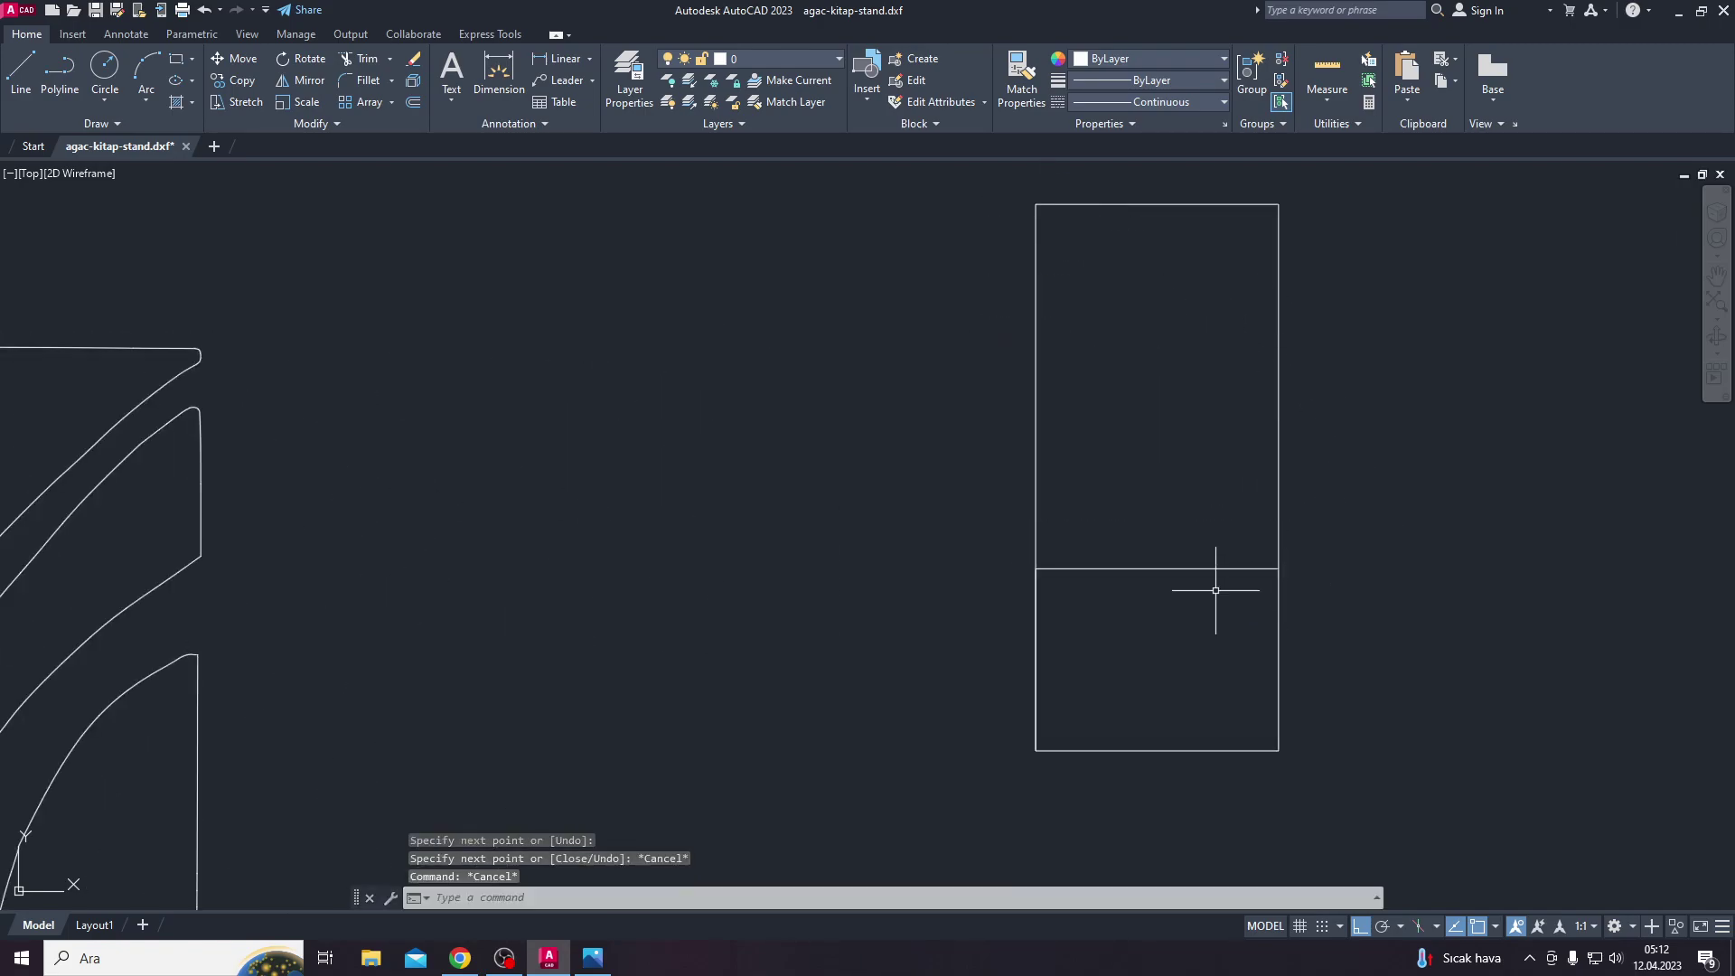
# Step: Erase the leftover vertical helper segment on the rectangle's left edge
pyautogui.moveTo(1220, 588); pyautogui.dragTo(1167, 556)
pyautogui.press('Escape')
pyautogui.click(1042, 631)
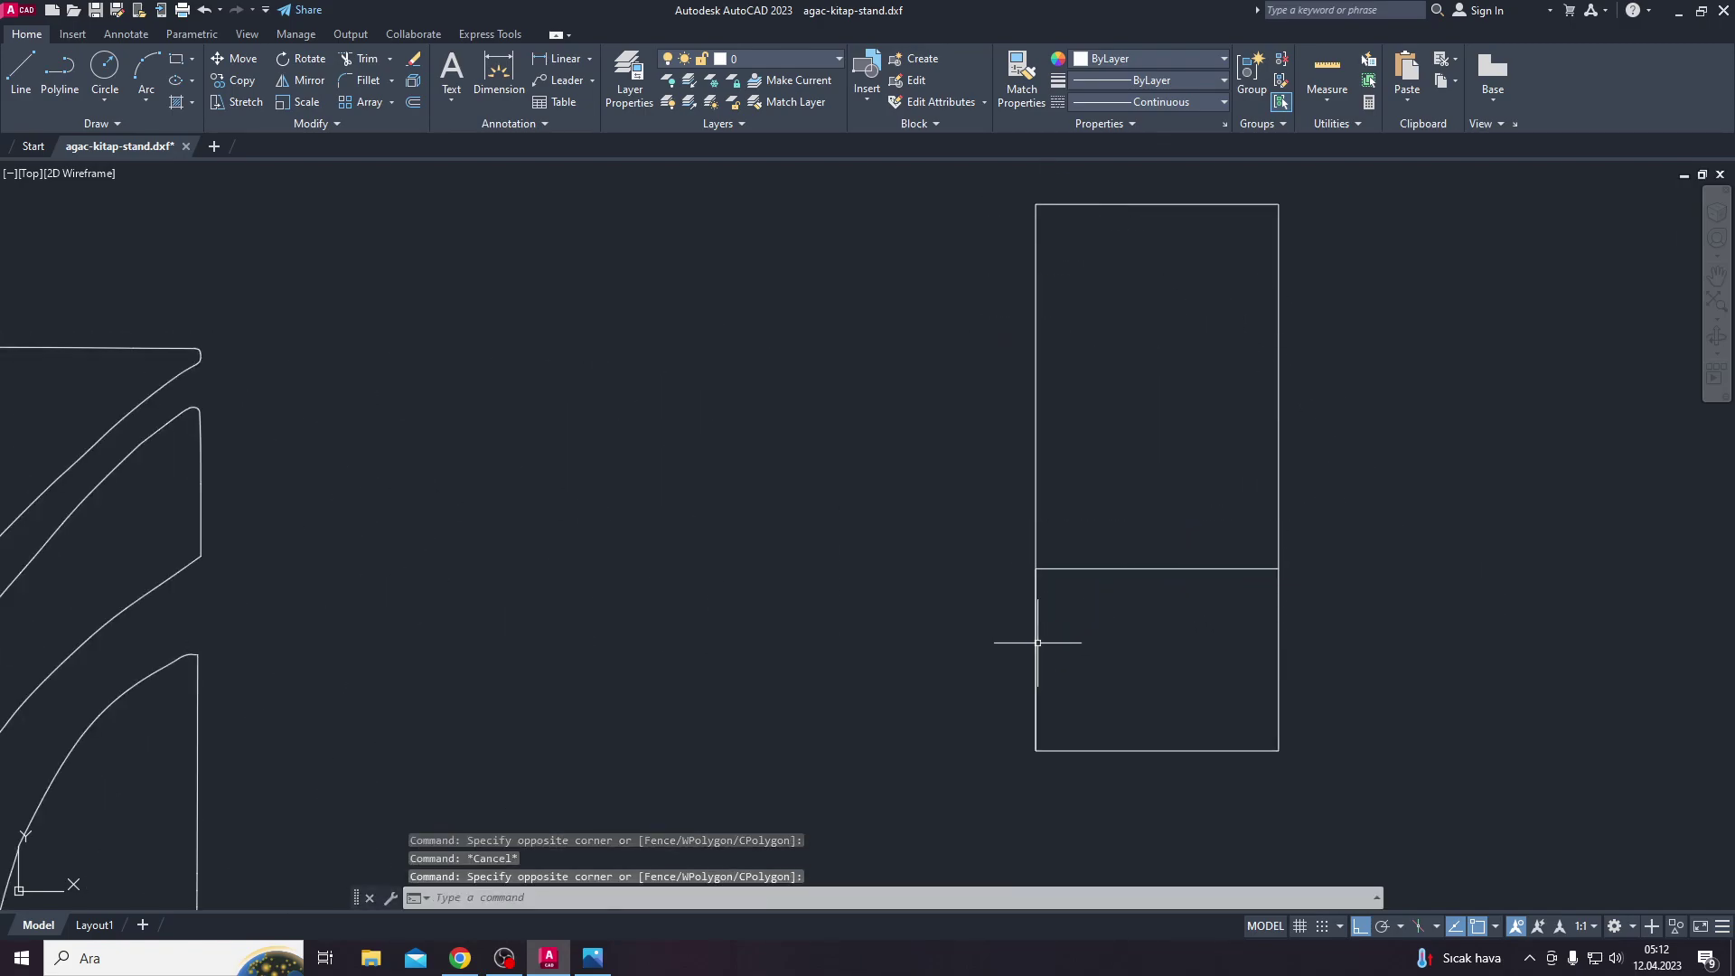
pyautogui.press('Delete')
pyautogui.scroll(-3, 863, 592)
pyautogui.scroll(-3, 705, 538)
pyautogui.scroll(-4, 611, 399)
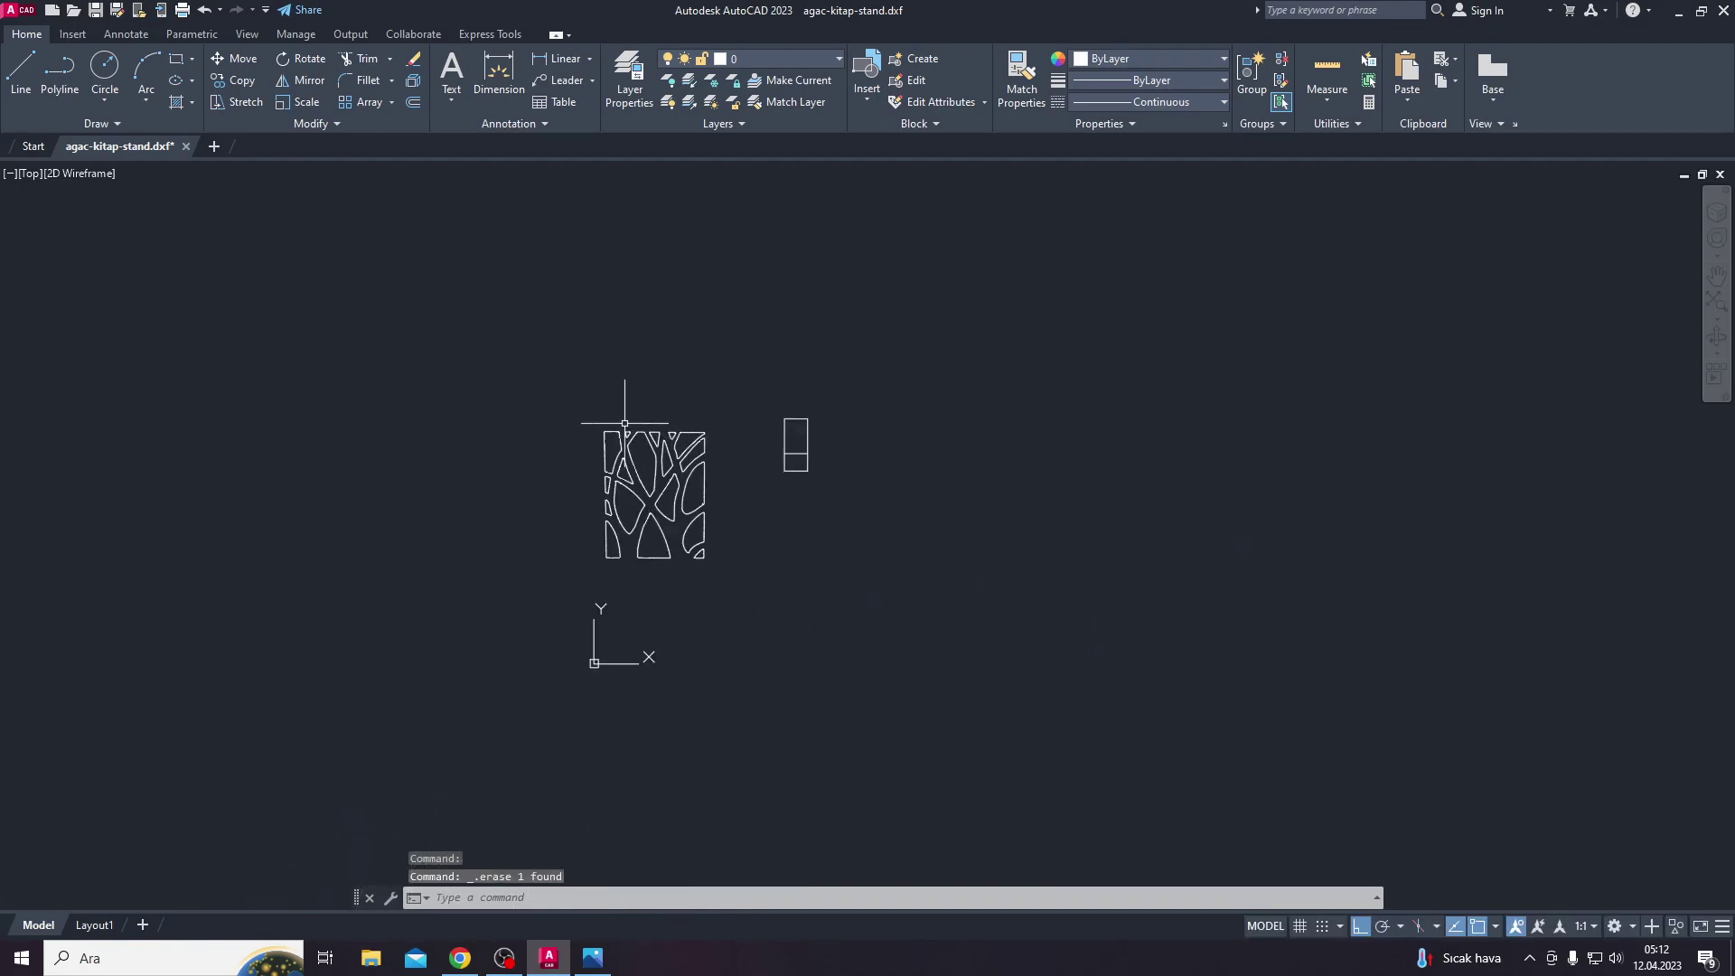
pyautogui.click(523, 400)
pyautogui.press('Escape')
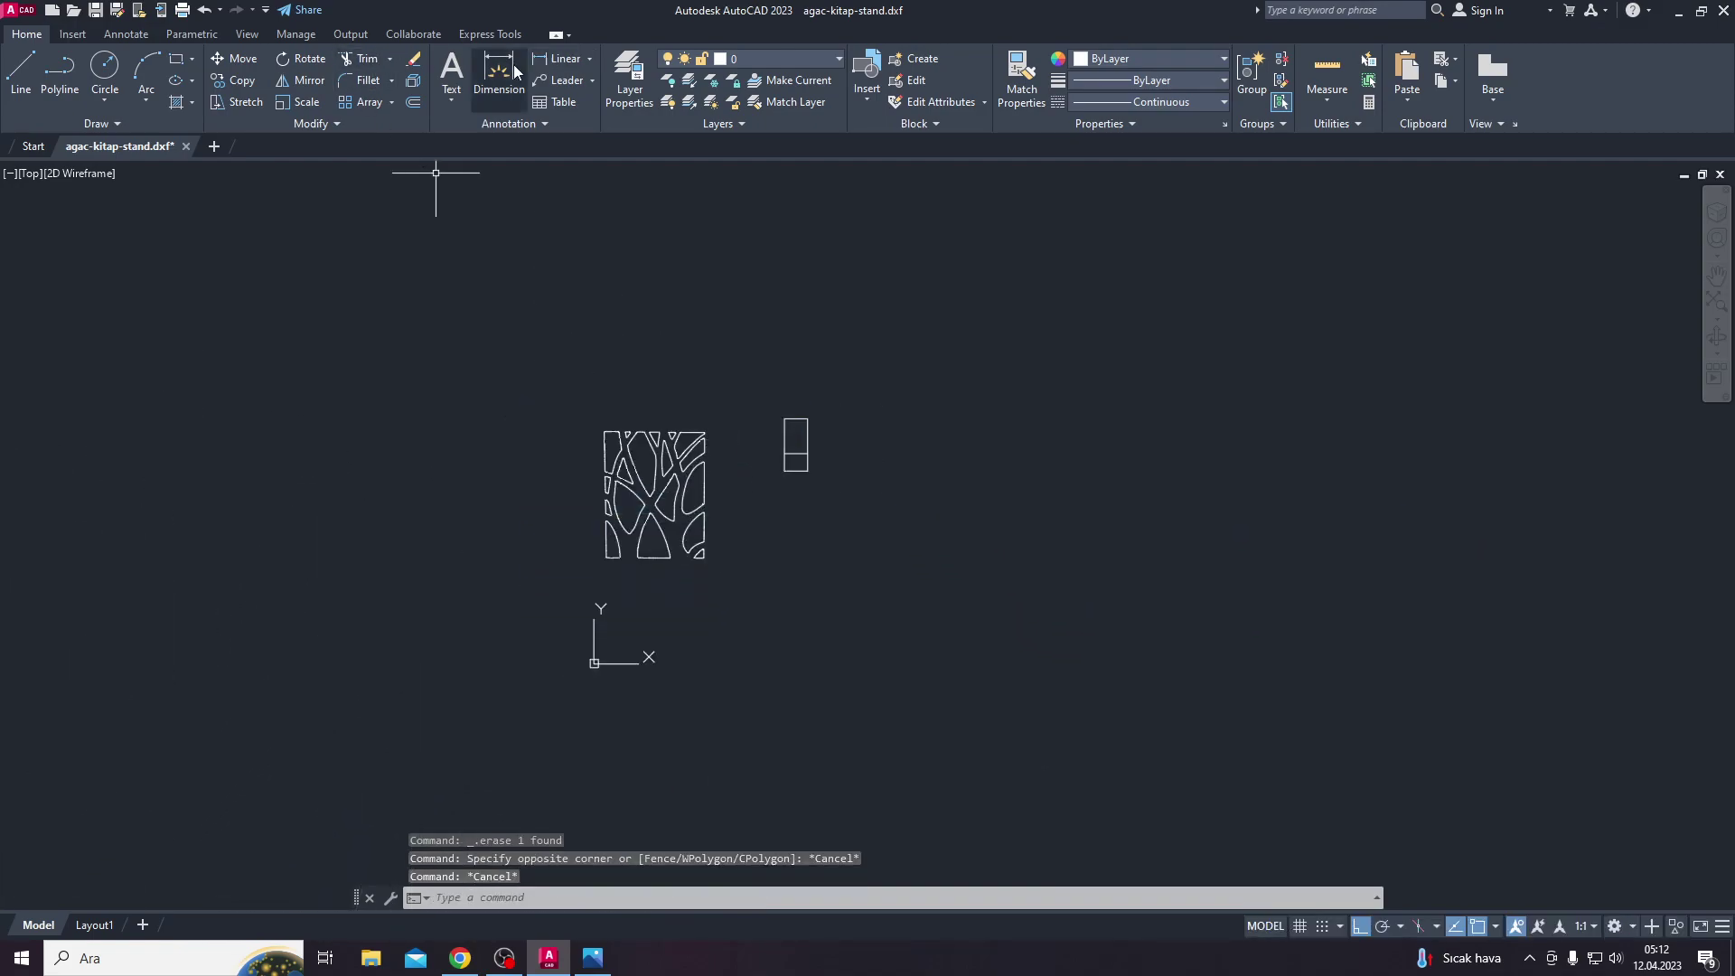
# Step: Dimension the tree panel's width between its top-left and top-right corners, placed above
pyautogui.click(499, 77)
pyautogui.scroll(5, 673, 400)
pyautogui.click(382, 543)
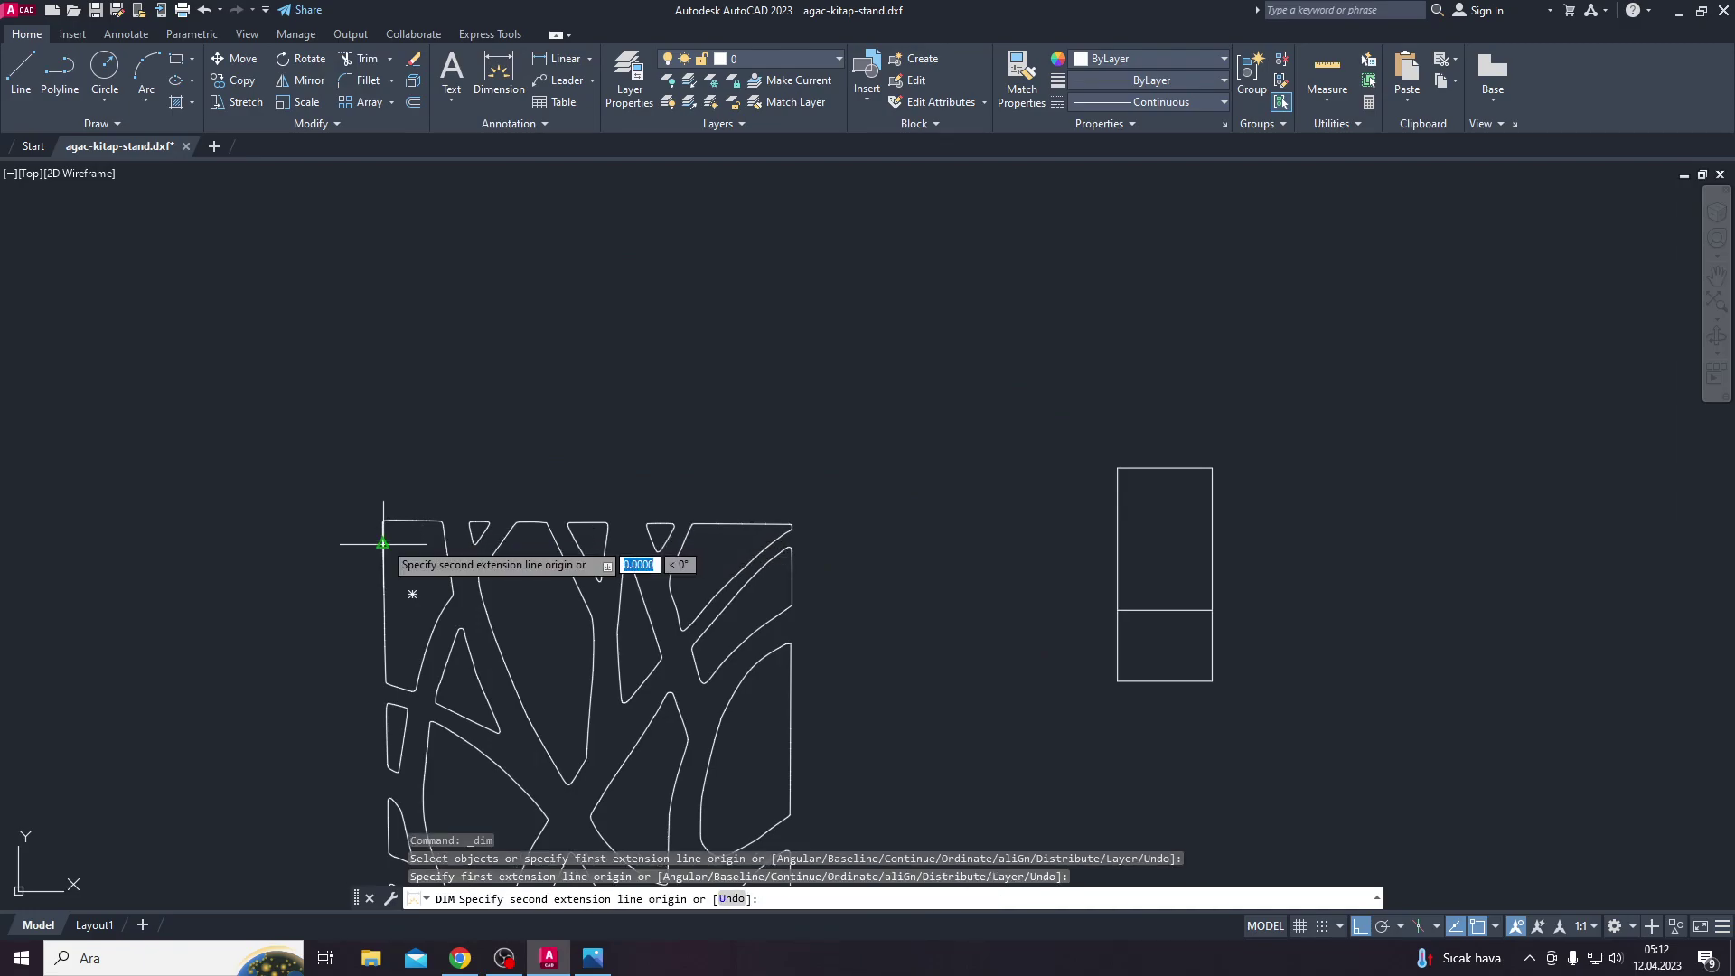
pyautogui.click(773, 558)
pyautogui.click(615, 422)
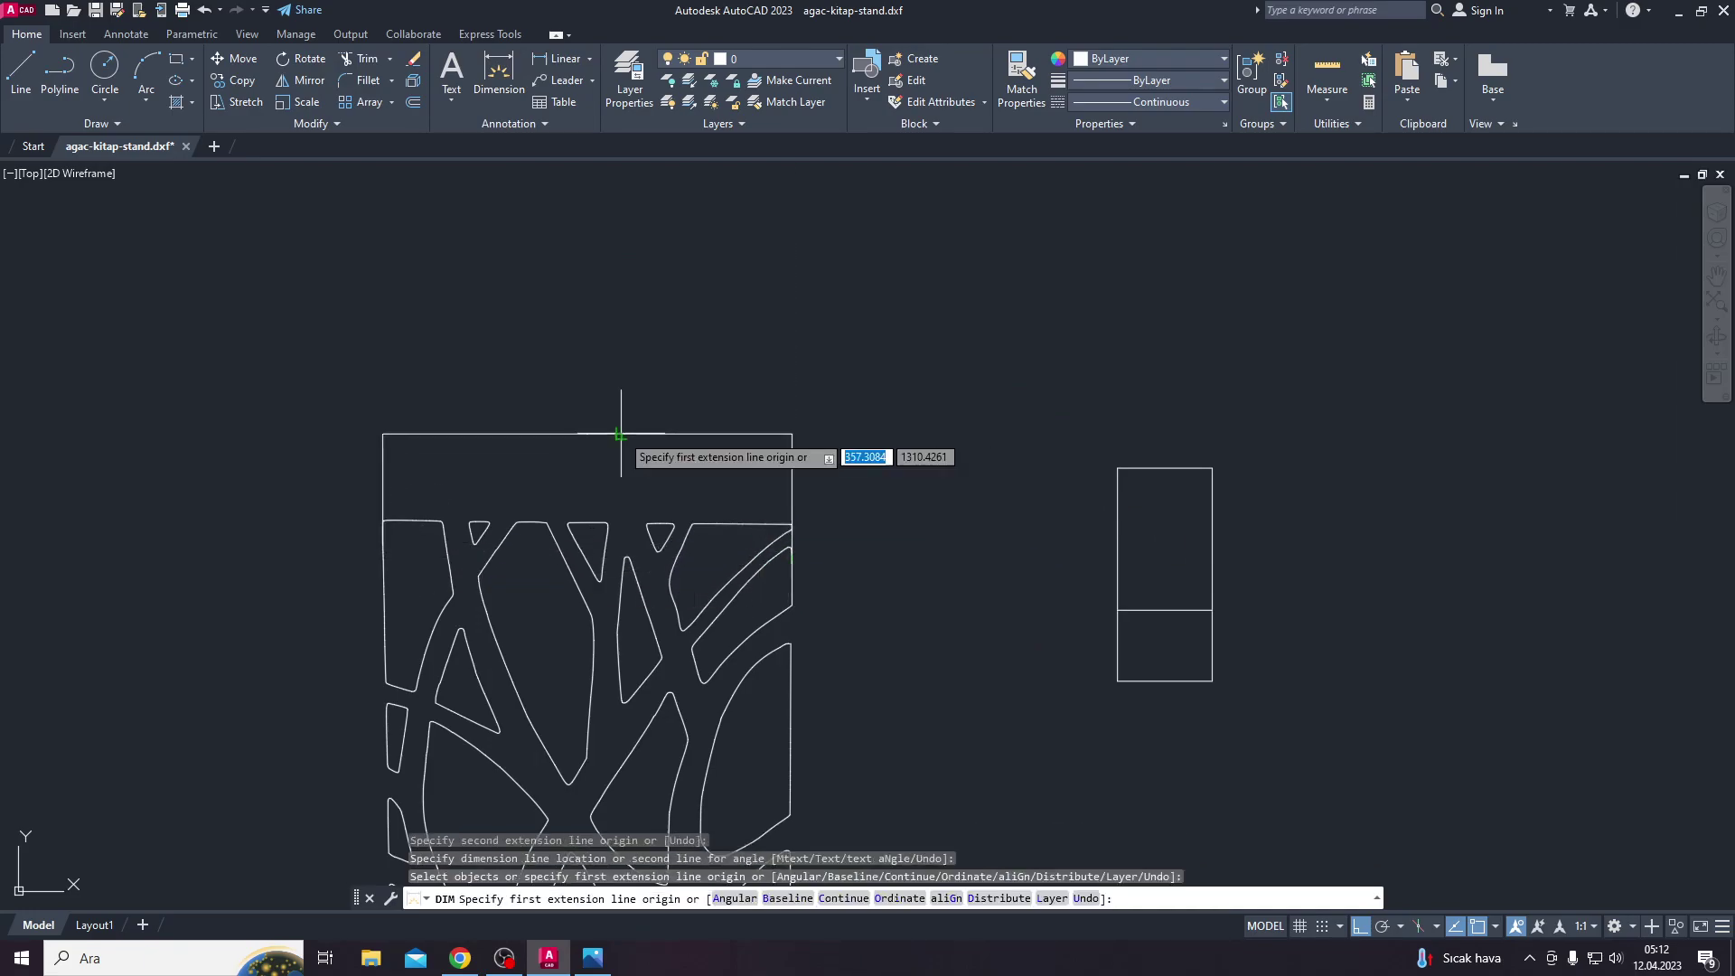
pyautogui.scroll(5, 584, 429)
pyautogui.press('Escape')
# Step: Pan and zoom around the panel to read the 518.2429 width dimension
pyautogui.scroll(2, 464, 340)
pyautogui.scroll(3, 515, 356)
pyautogui.scroll(-5, 918, 464)
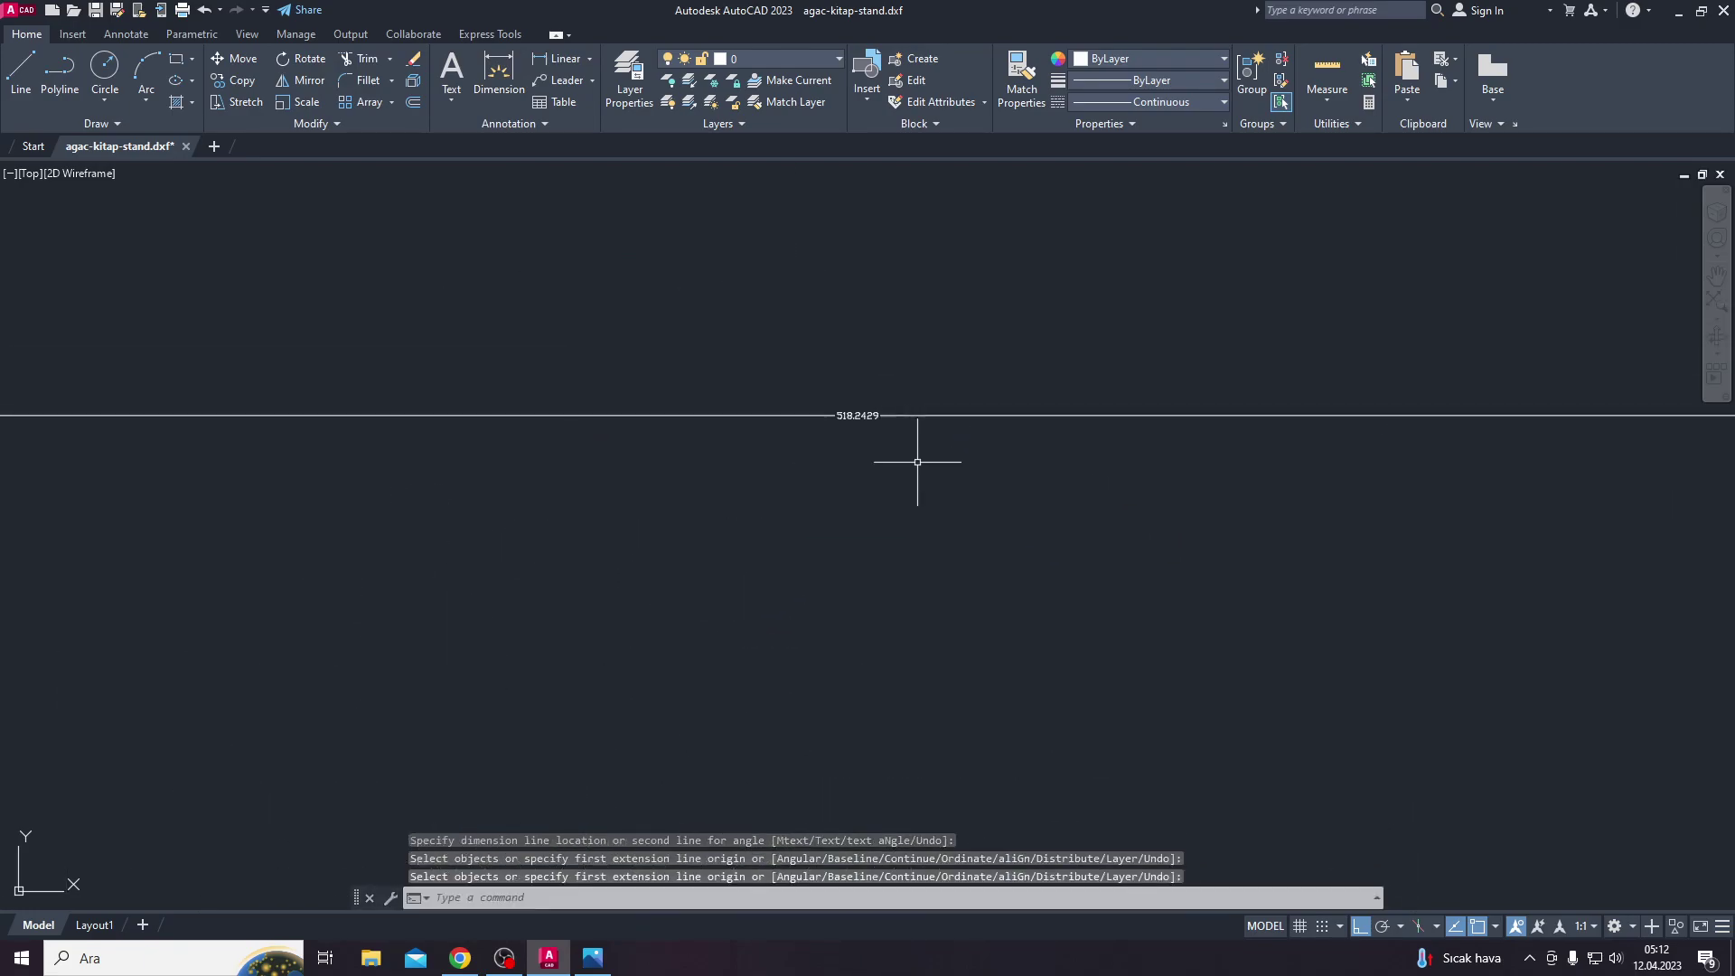
pyautogui.moveTo(1042, 462)
pyautogui.mouseDown(button='middle')
pyautogui.moveTo(1103, 517)
pyautogui.moveTo(955, 456)
pyautogui.mouseUp(button='middle')
pyautogui.scroll(-3, 956, 456)
pyautogui.scroll(-1, 1393, 464)
pyautogui.moveTo(1160, 464)
pyautogui.mouseDown(button='middle')
pyautogui.moveTo(1393, 464)
pyautogui.moveTo(693, 402)
pyautogui.mouseUp(button='middle')
pyautogui.scroll(2, 1337, 506)
pyautogui.scroll(-6, 746, 433)
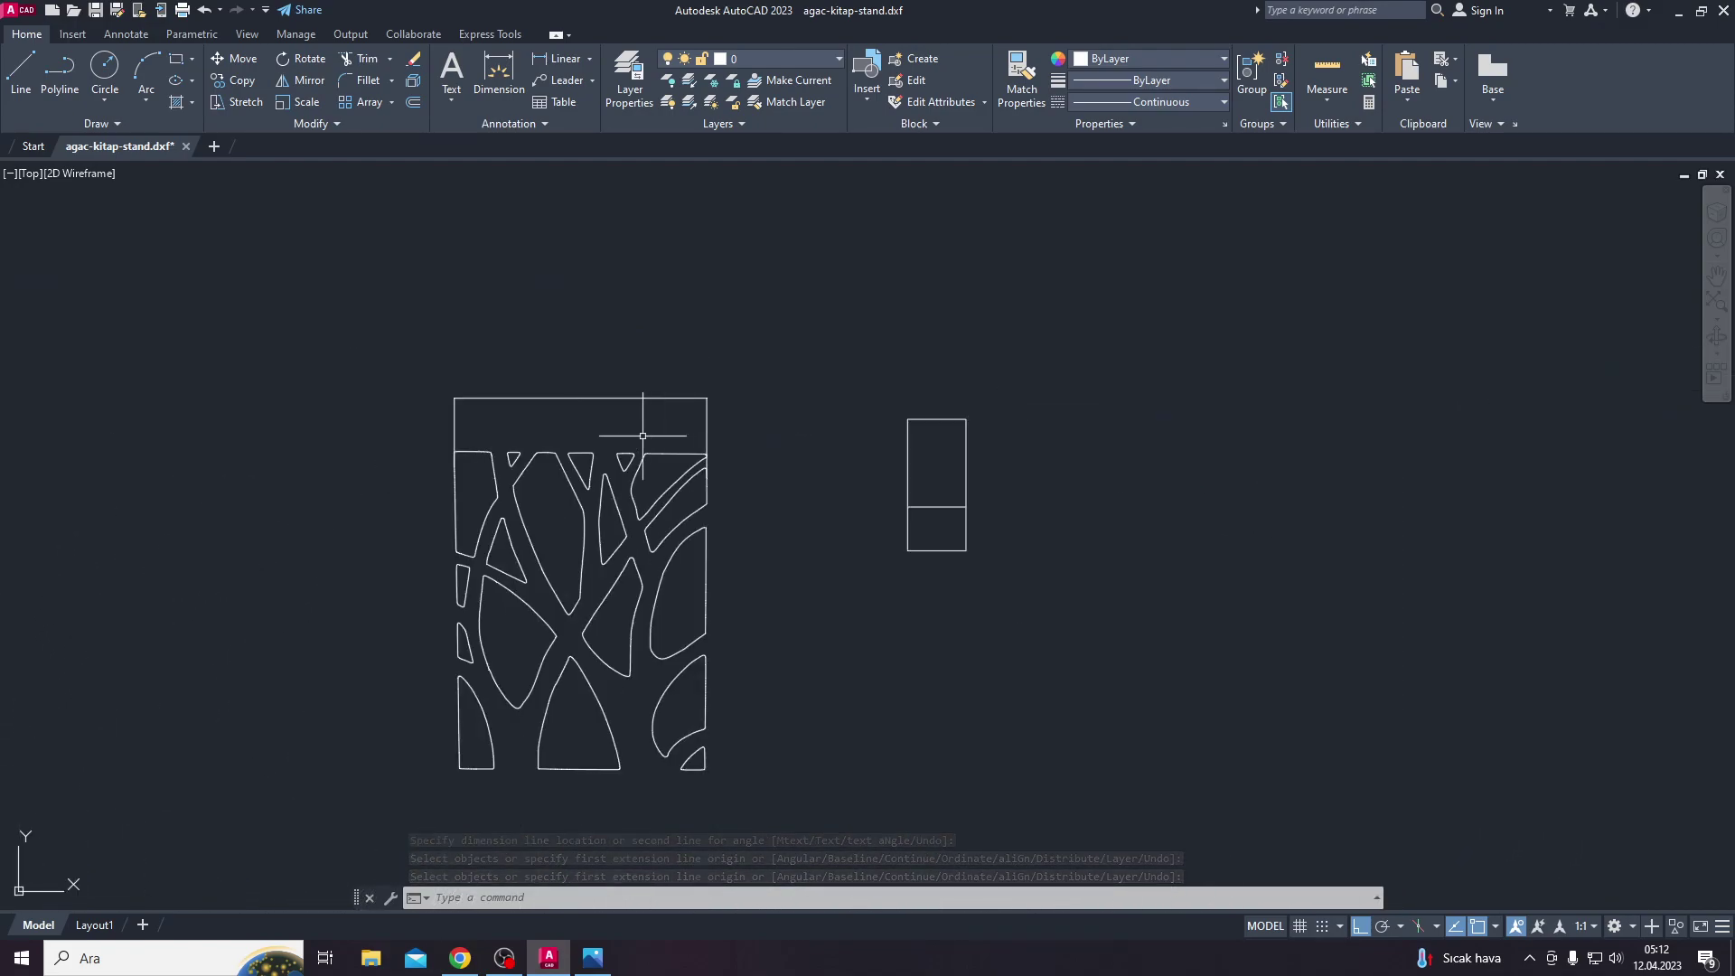
pyautogui.scroll(-4, 651, 452)
pyautogui.scroll(2, 610, 431)
pyautogui.scroll(5, 601, 407)
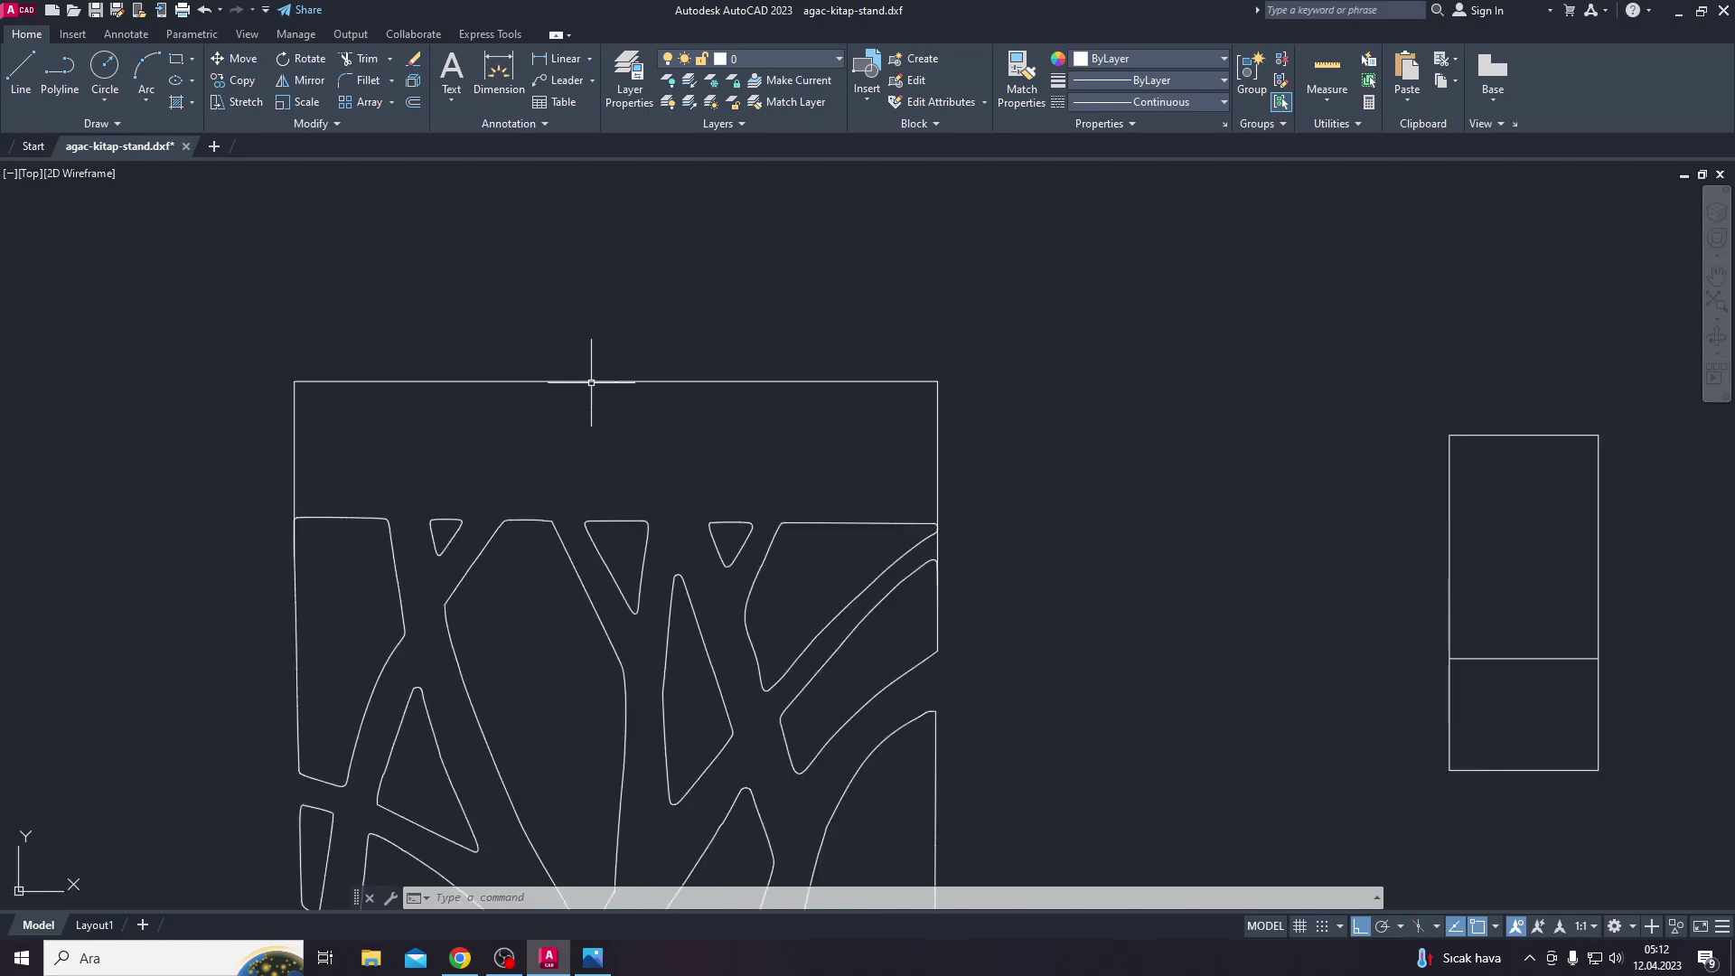
pyautogui.scroll(4, 606, 374)
pyautogui.scroll(3, 632, 388)
pyautogui.scroll(3, 592, 337)
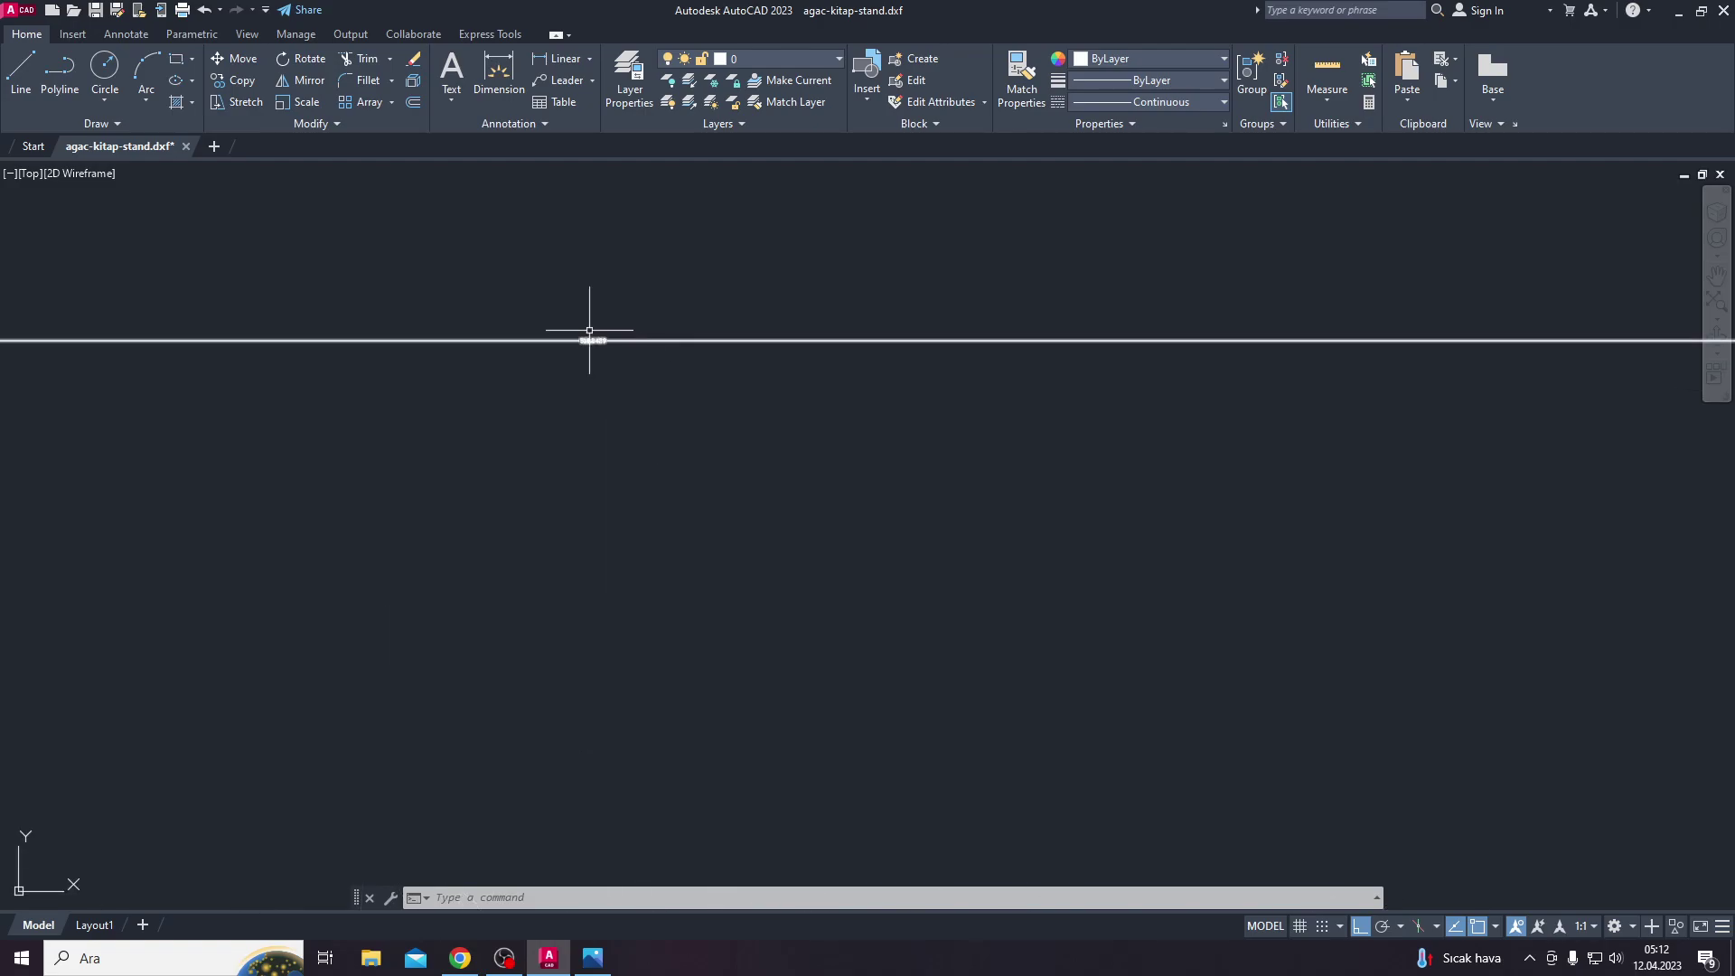
pyautogui.scroll(3, 606, 371)
pyautogui.press('super')
pyautogui.write('hesap')
pyautogui.press('Return')
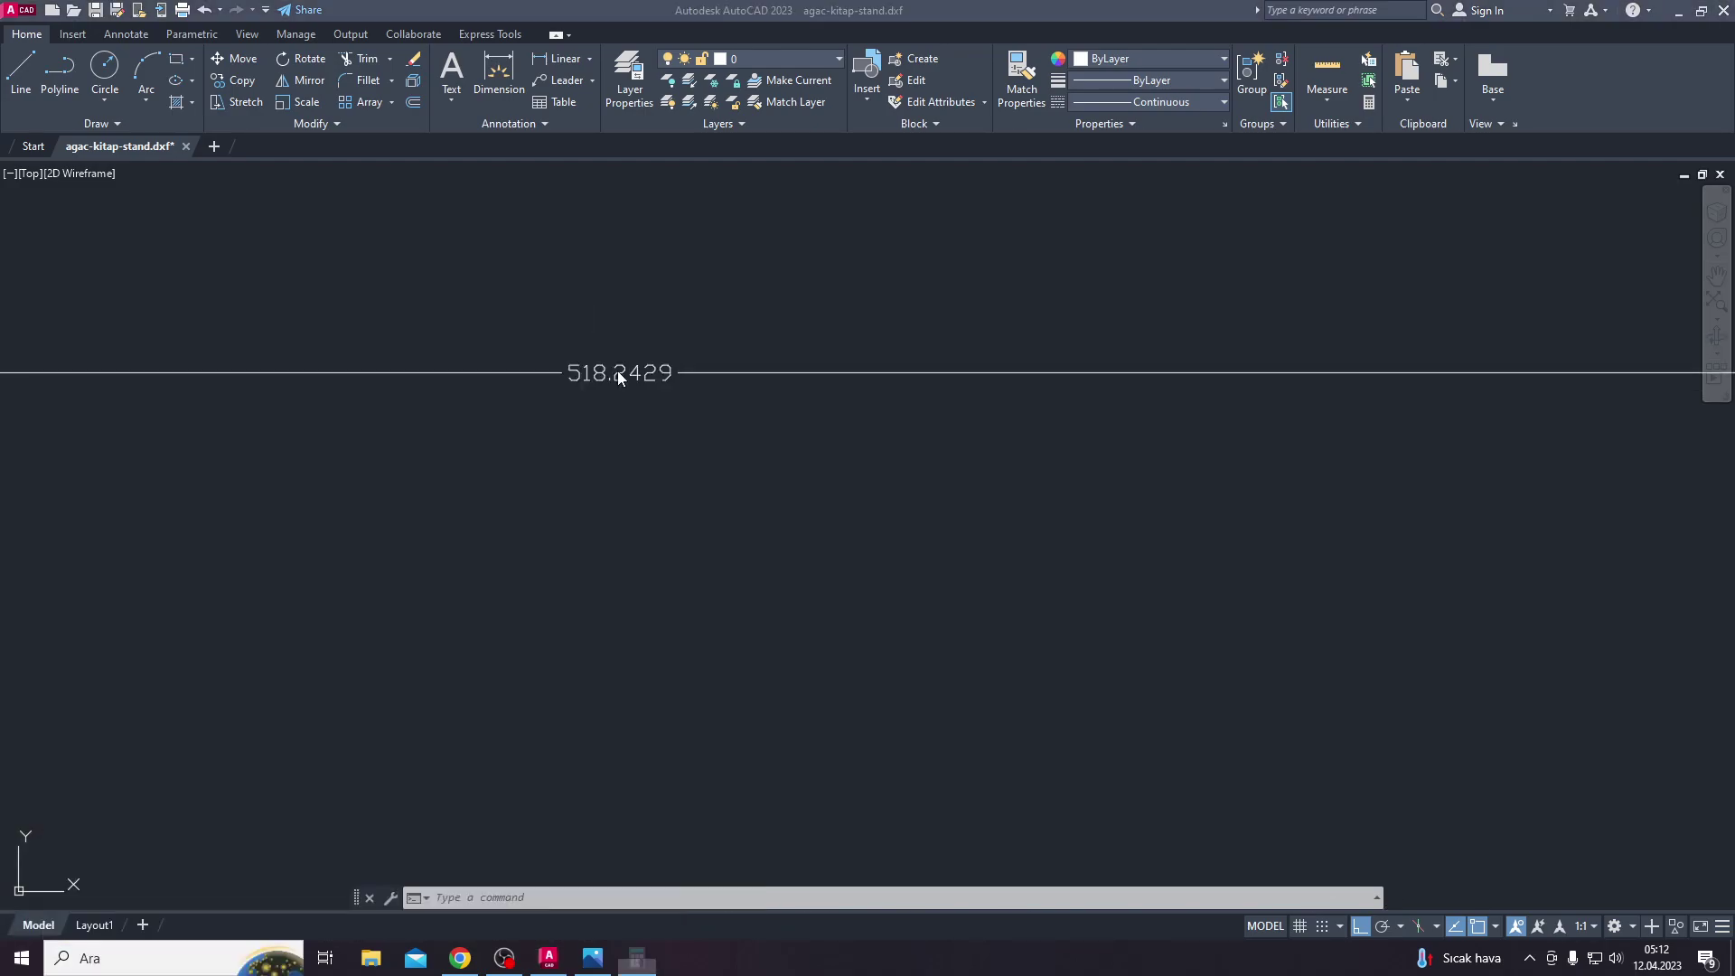
pyautogui.write('100/')
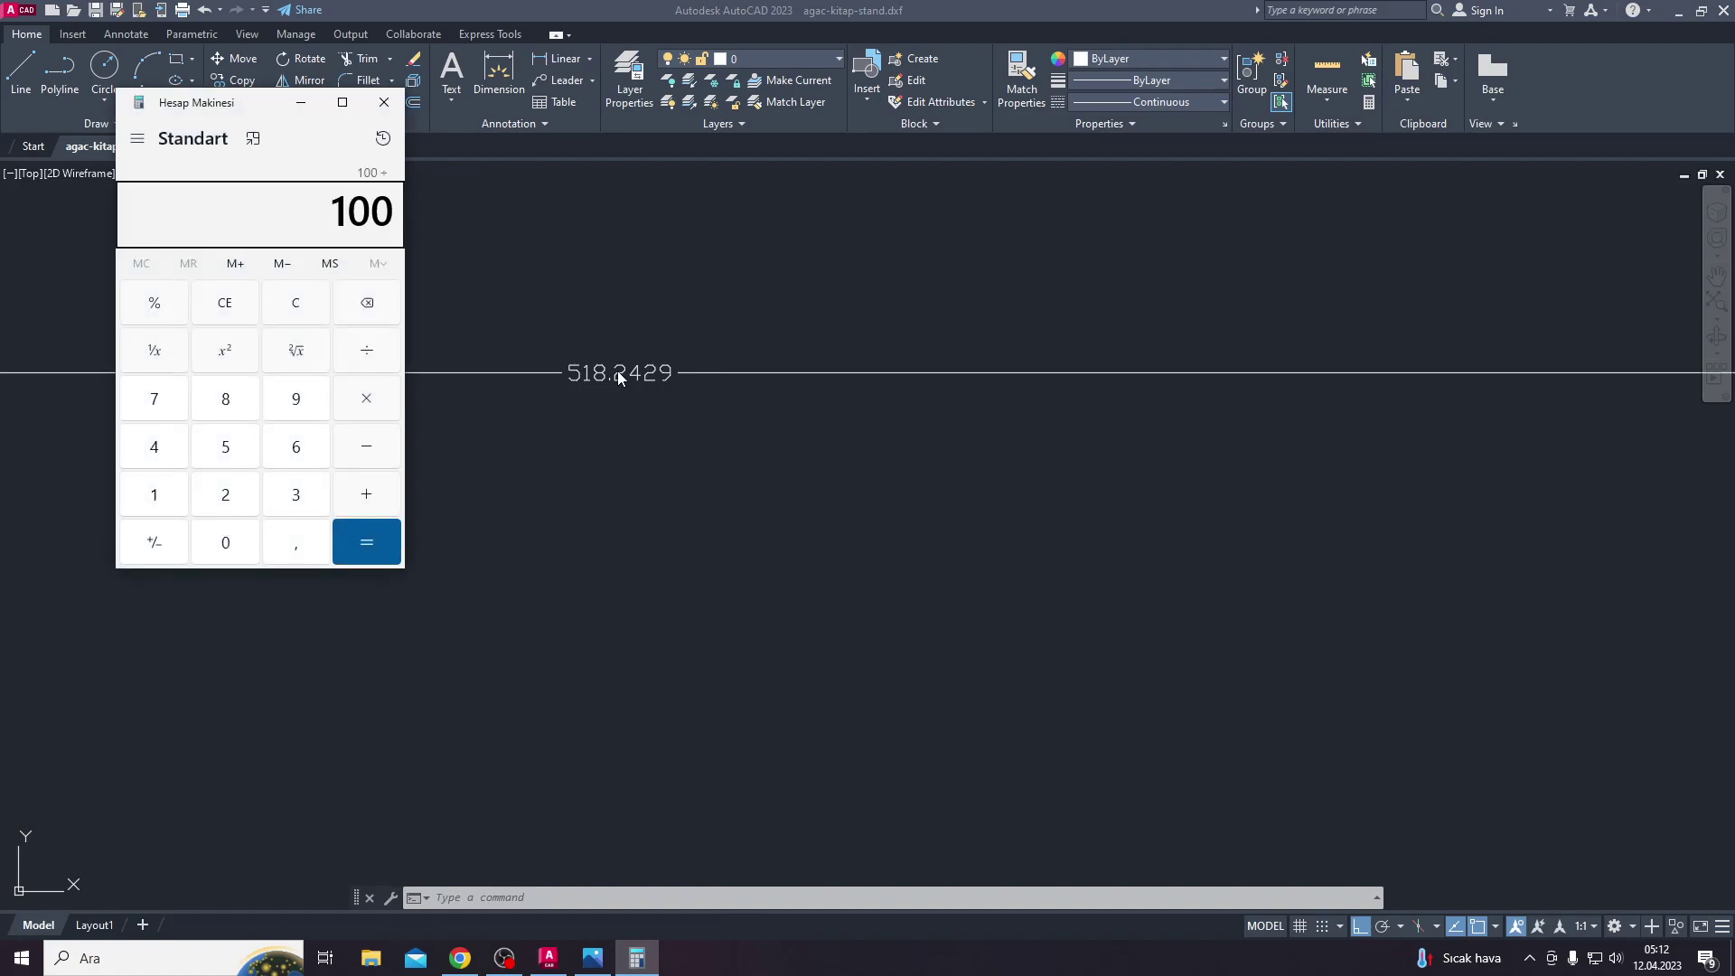
pyautogui.write('518')
pyautogui.press('Return')
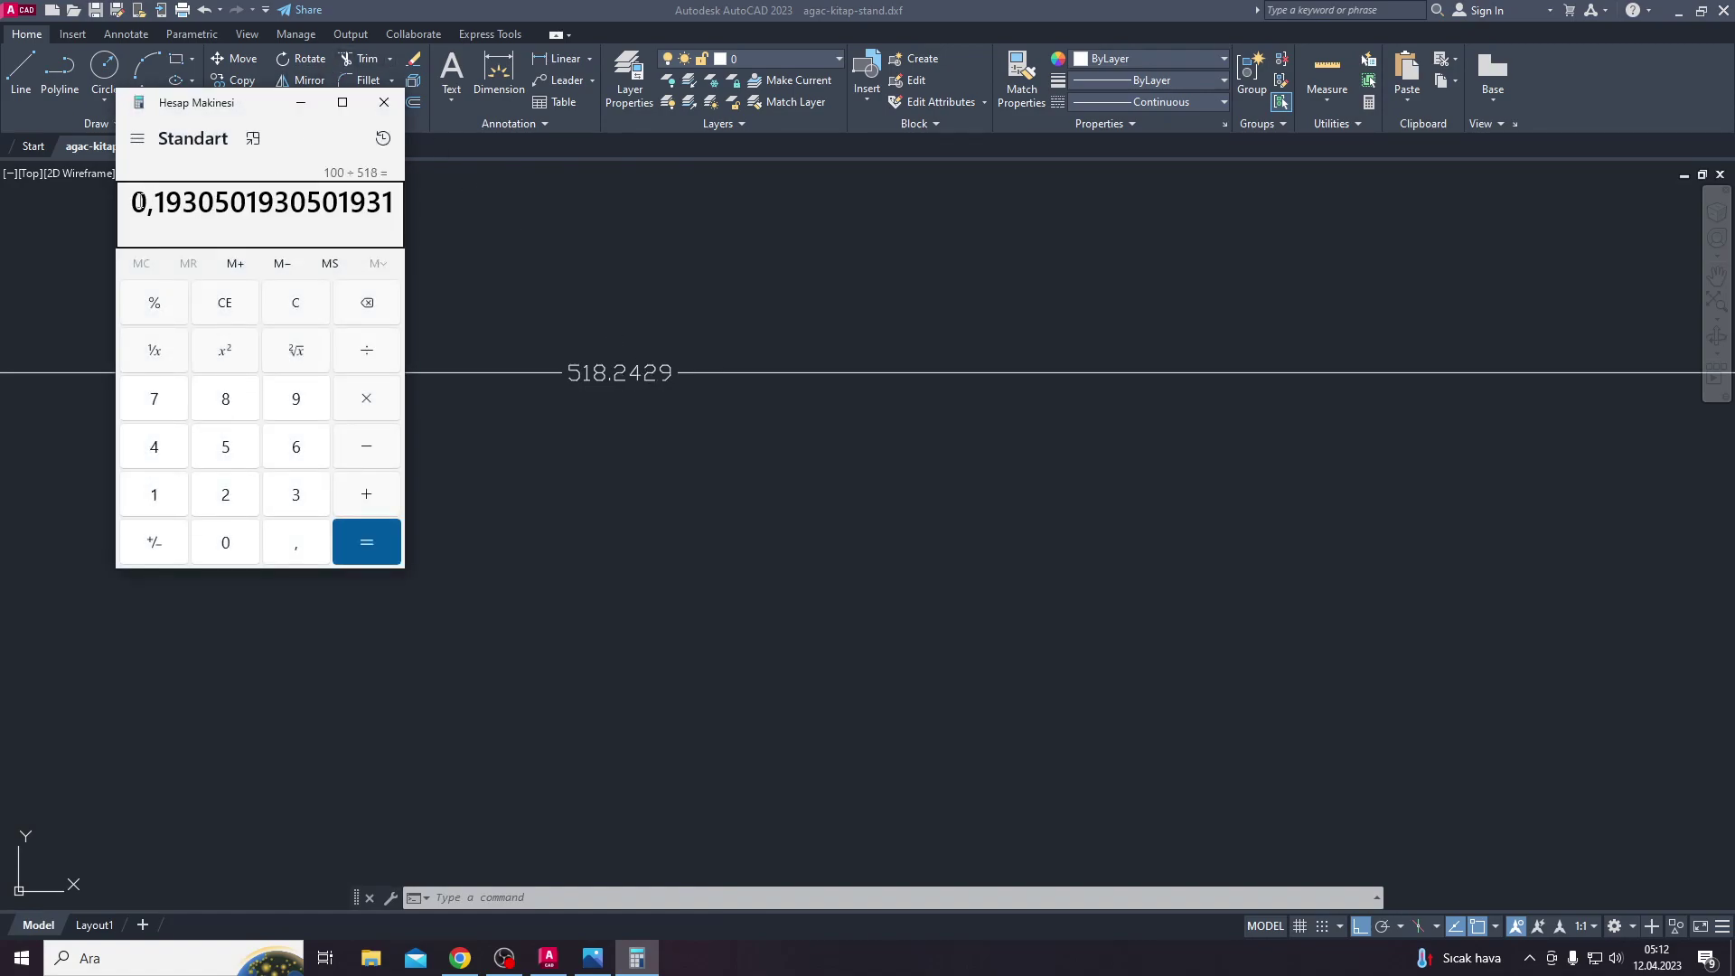
# Step: Close Calculator and delete the 518.2429 width dimension in AutoCAD
pyautogui.click(385, 102)
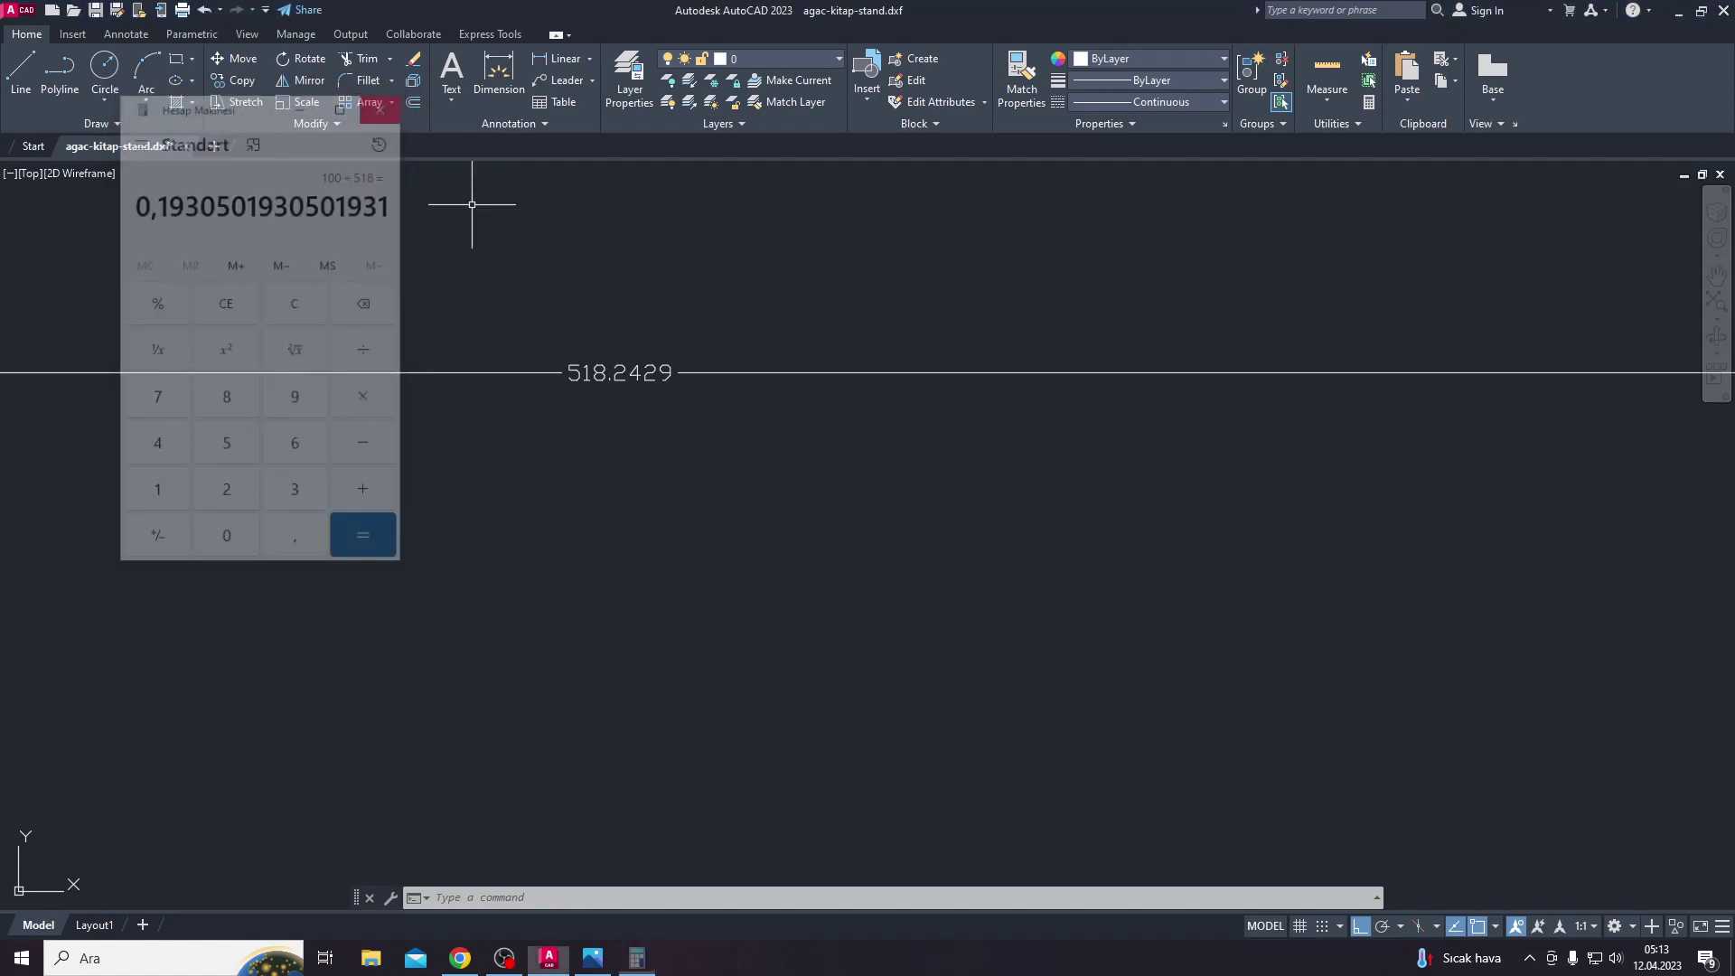
pyautogui.moveTo(736, 446); pyautogui.dragTo(546, 271)
pyautogui.press('Delete')
# Step: Scale the tree-pattern panel down by a factor of 0.193
pyautogui.scroll(-3, 678, 407)
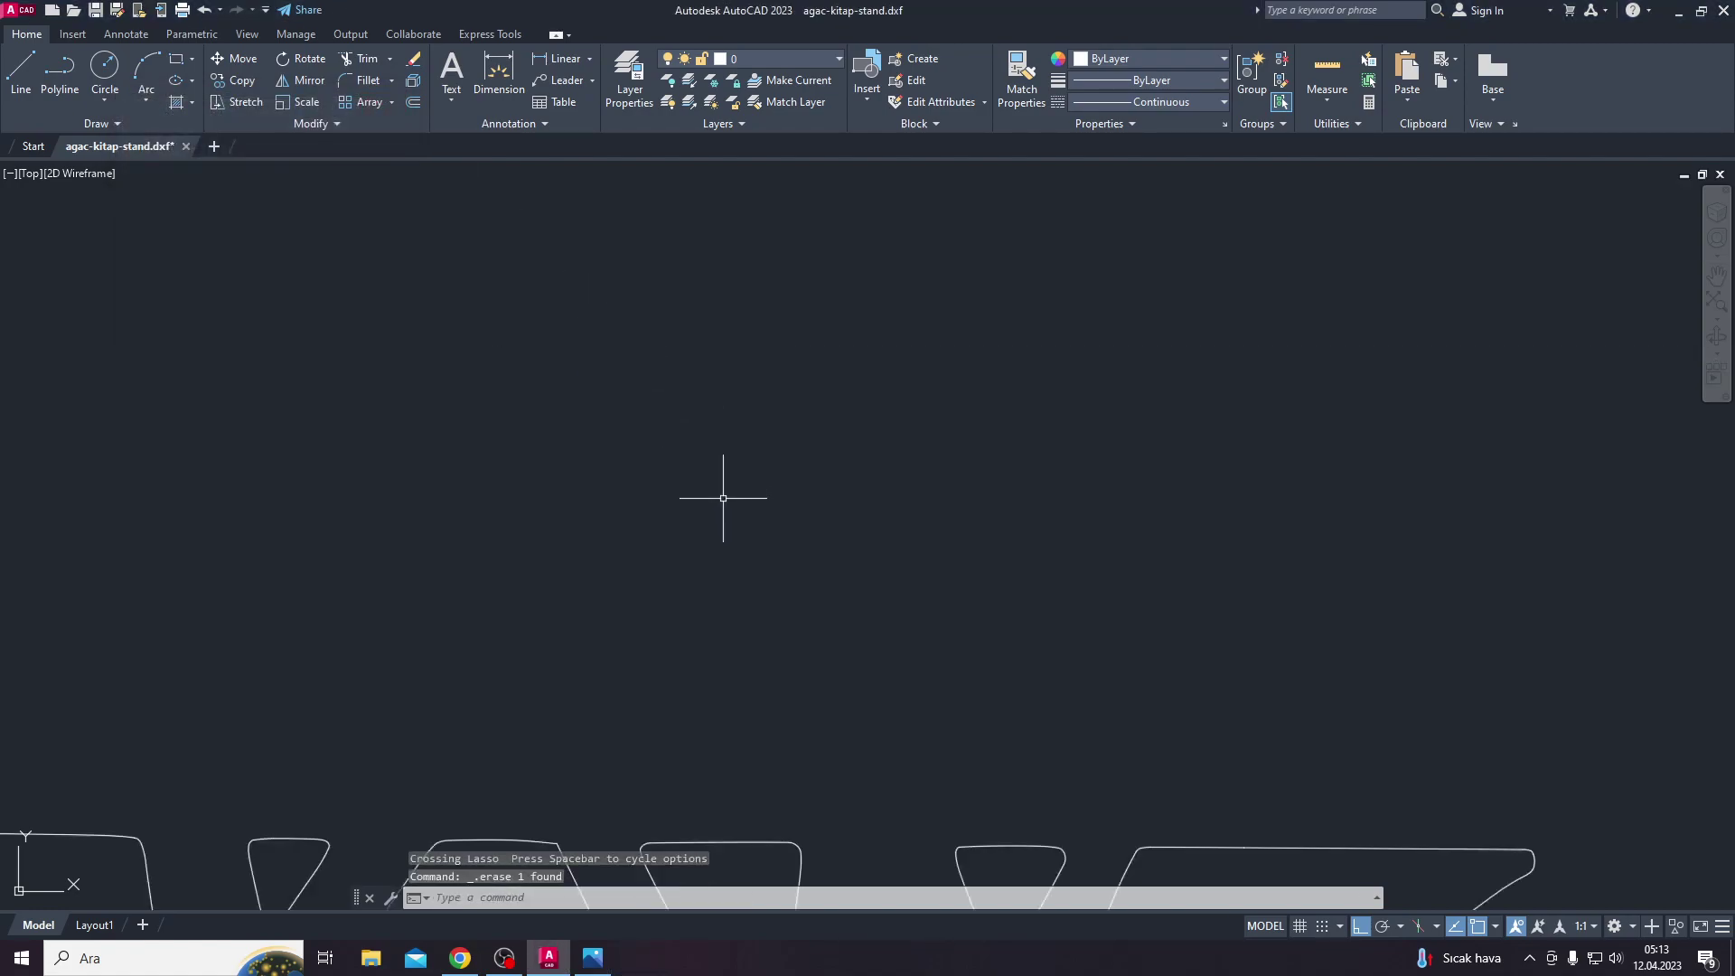
pyautogui.scroll(-3, 720, 488)
pyautogui.write('sc')
pyautogui.press('Return')
pyautogui.click(768, 485)
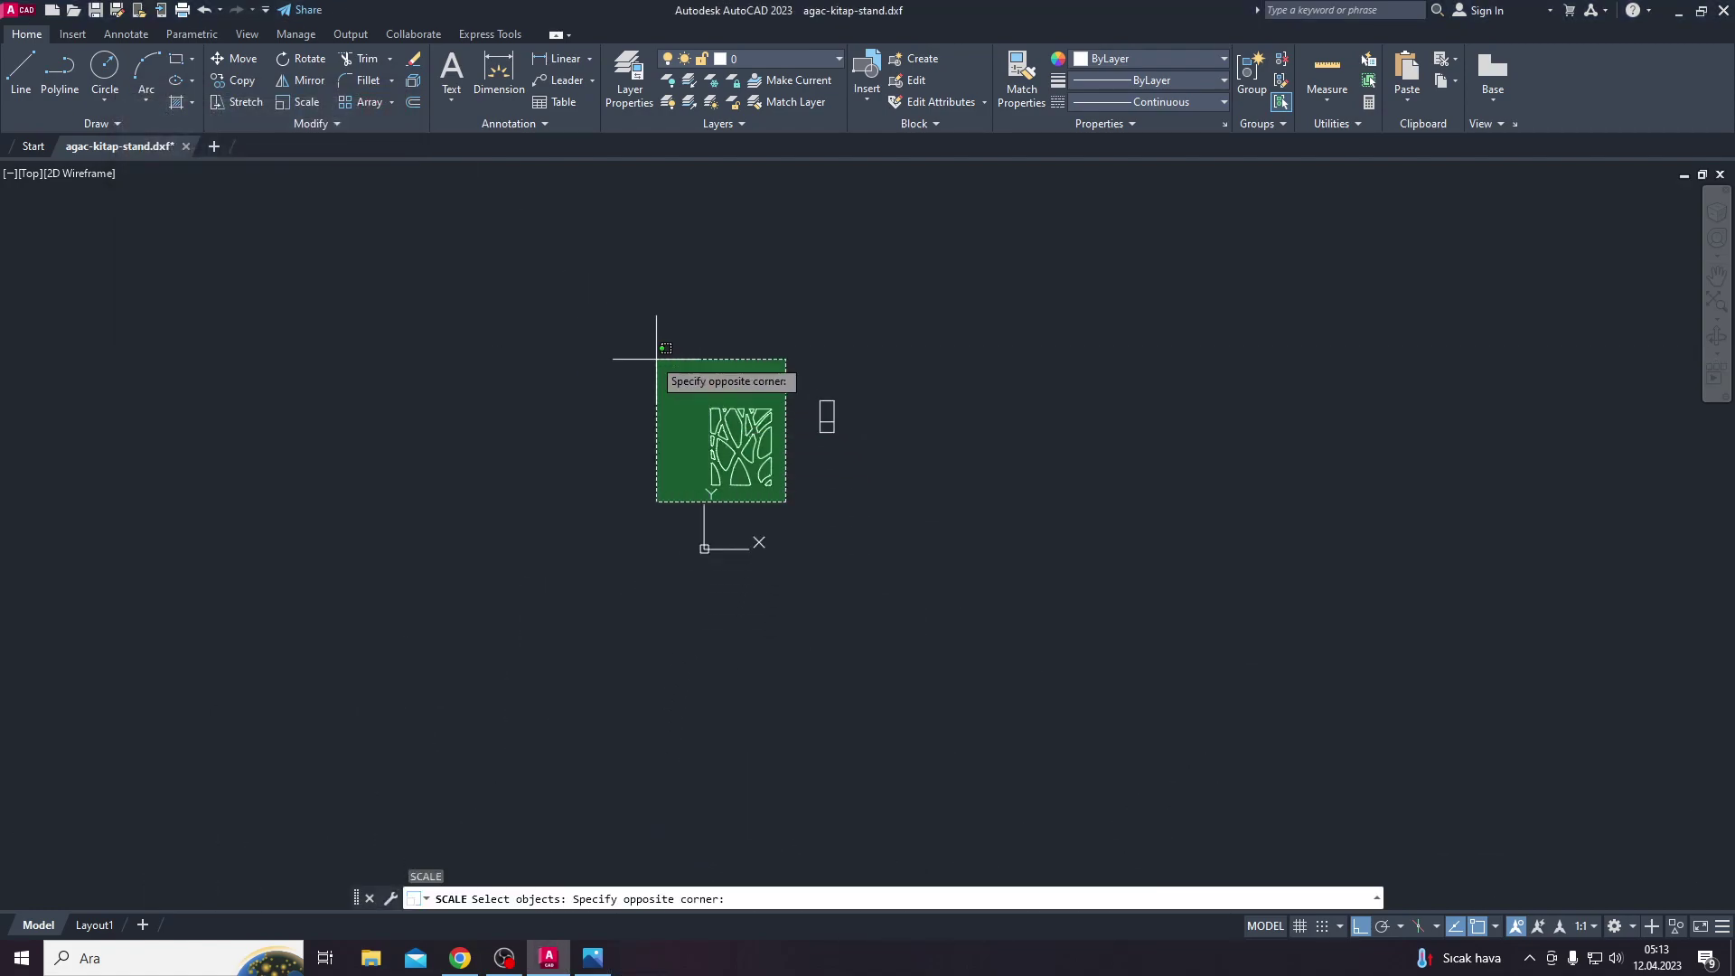
pyautogui.click(649, 344)
pyautogui.press('Return')
pyautogui.click(711, 327)
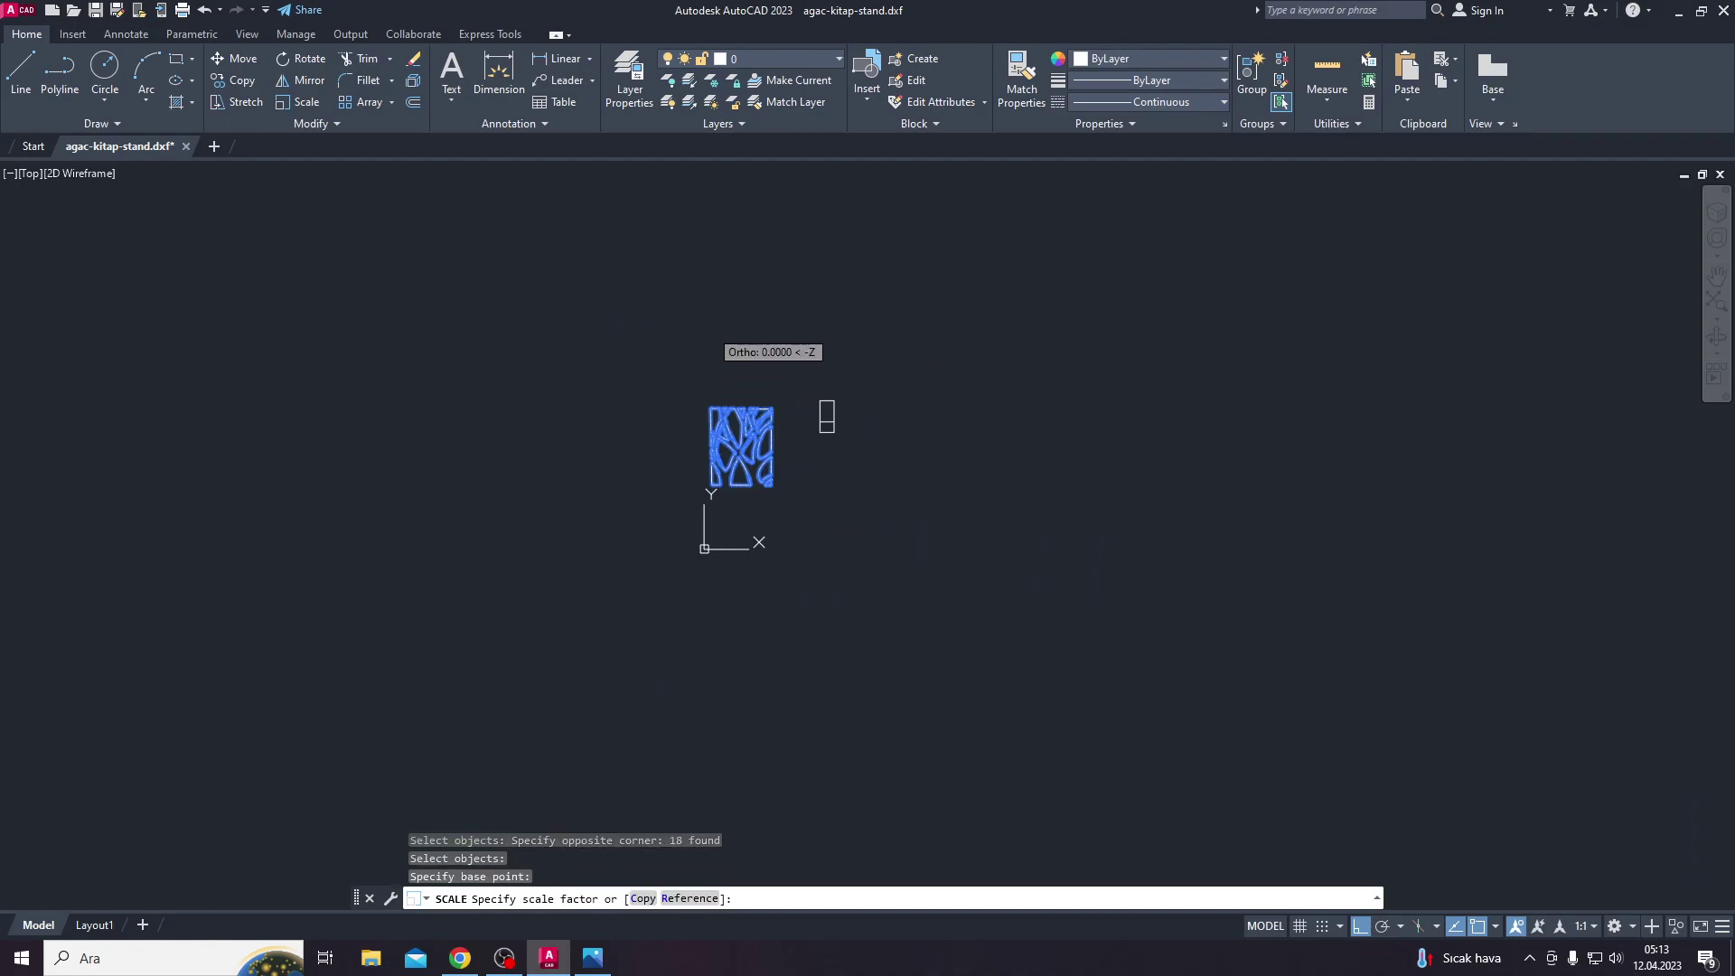
pyautogui.write('0.193')
pyautogui.press('Return')
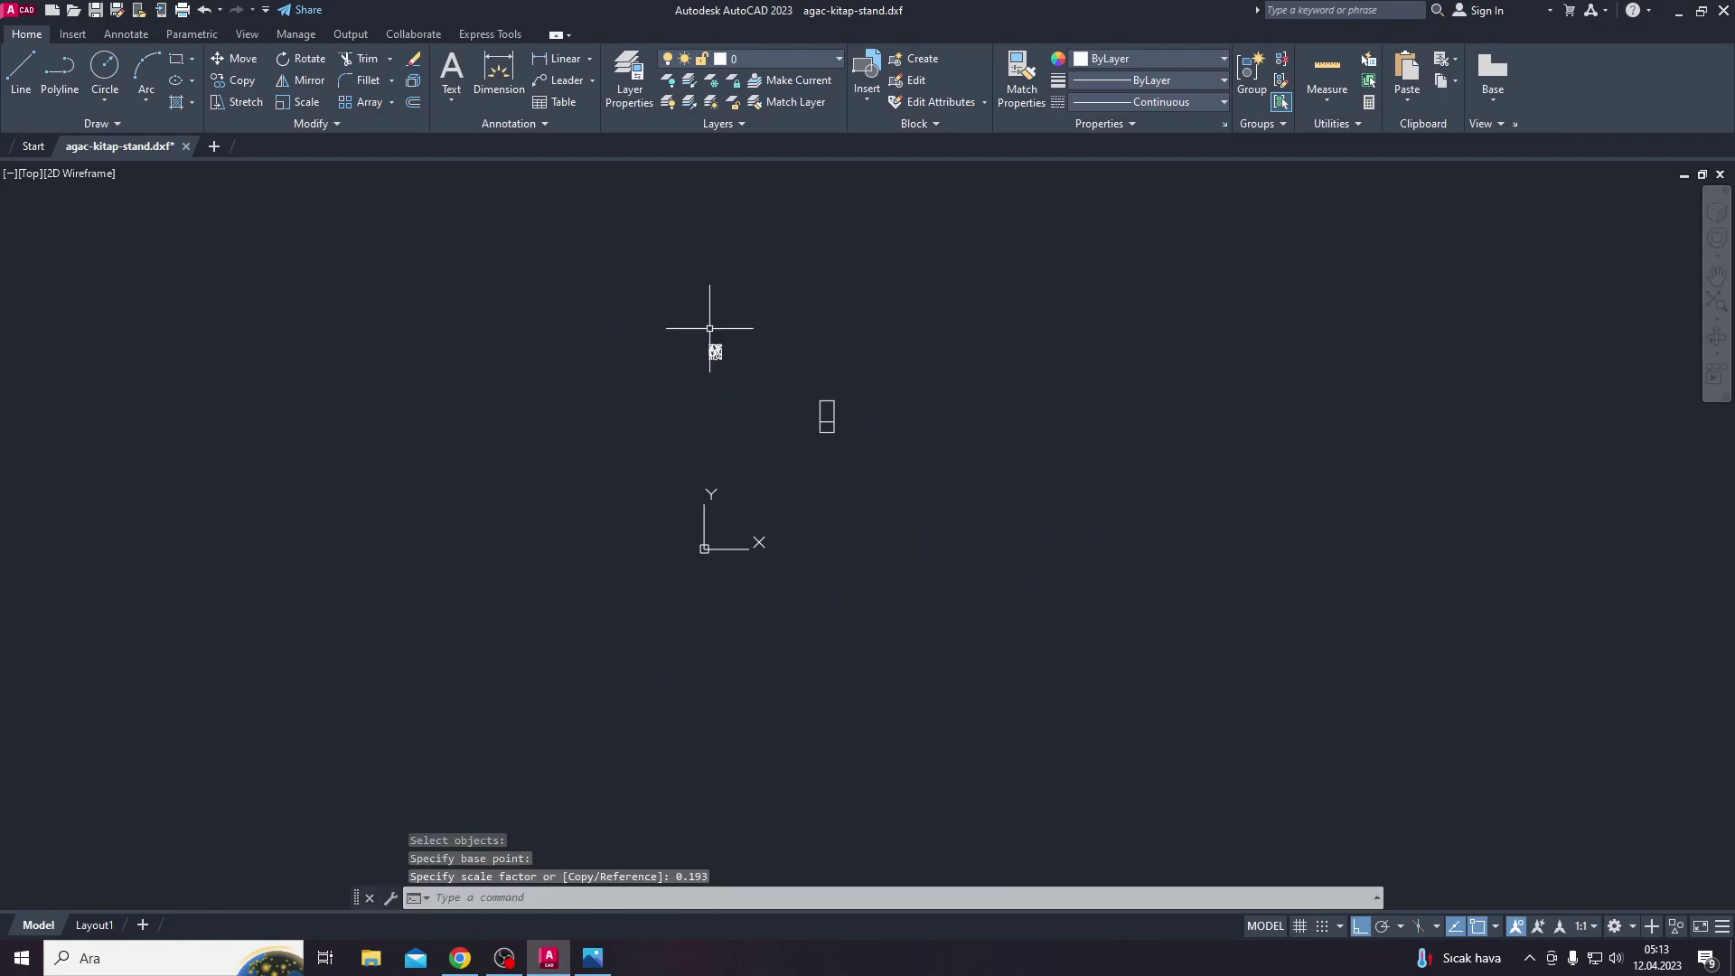
pyautogui.press('Escape')
# Step: Move the shrunken panel into the upper rectangle of the bookend outline, with Ortho off
pyautogui.click(723, 366)
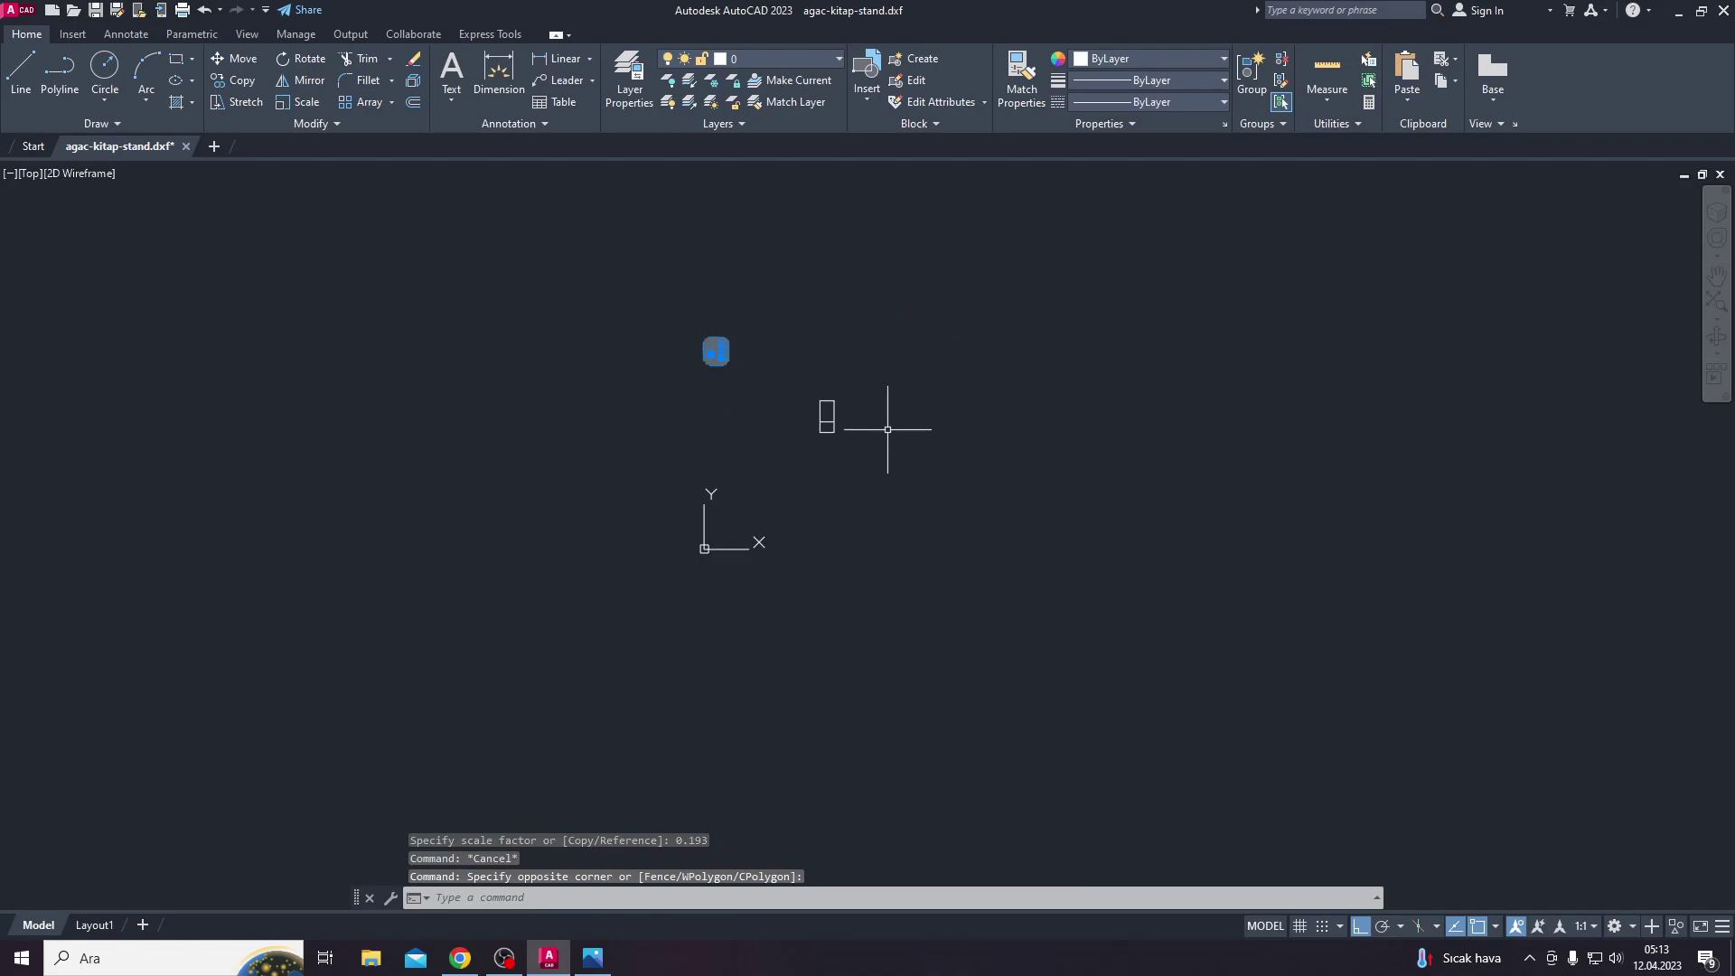
pyautogui.press('Escape')
pyautogui.click(777, 369)
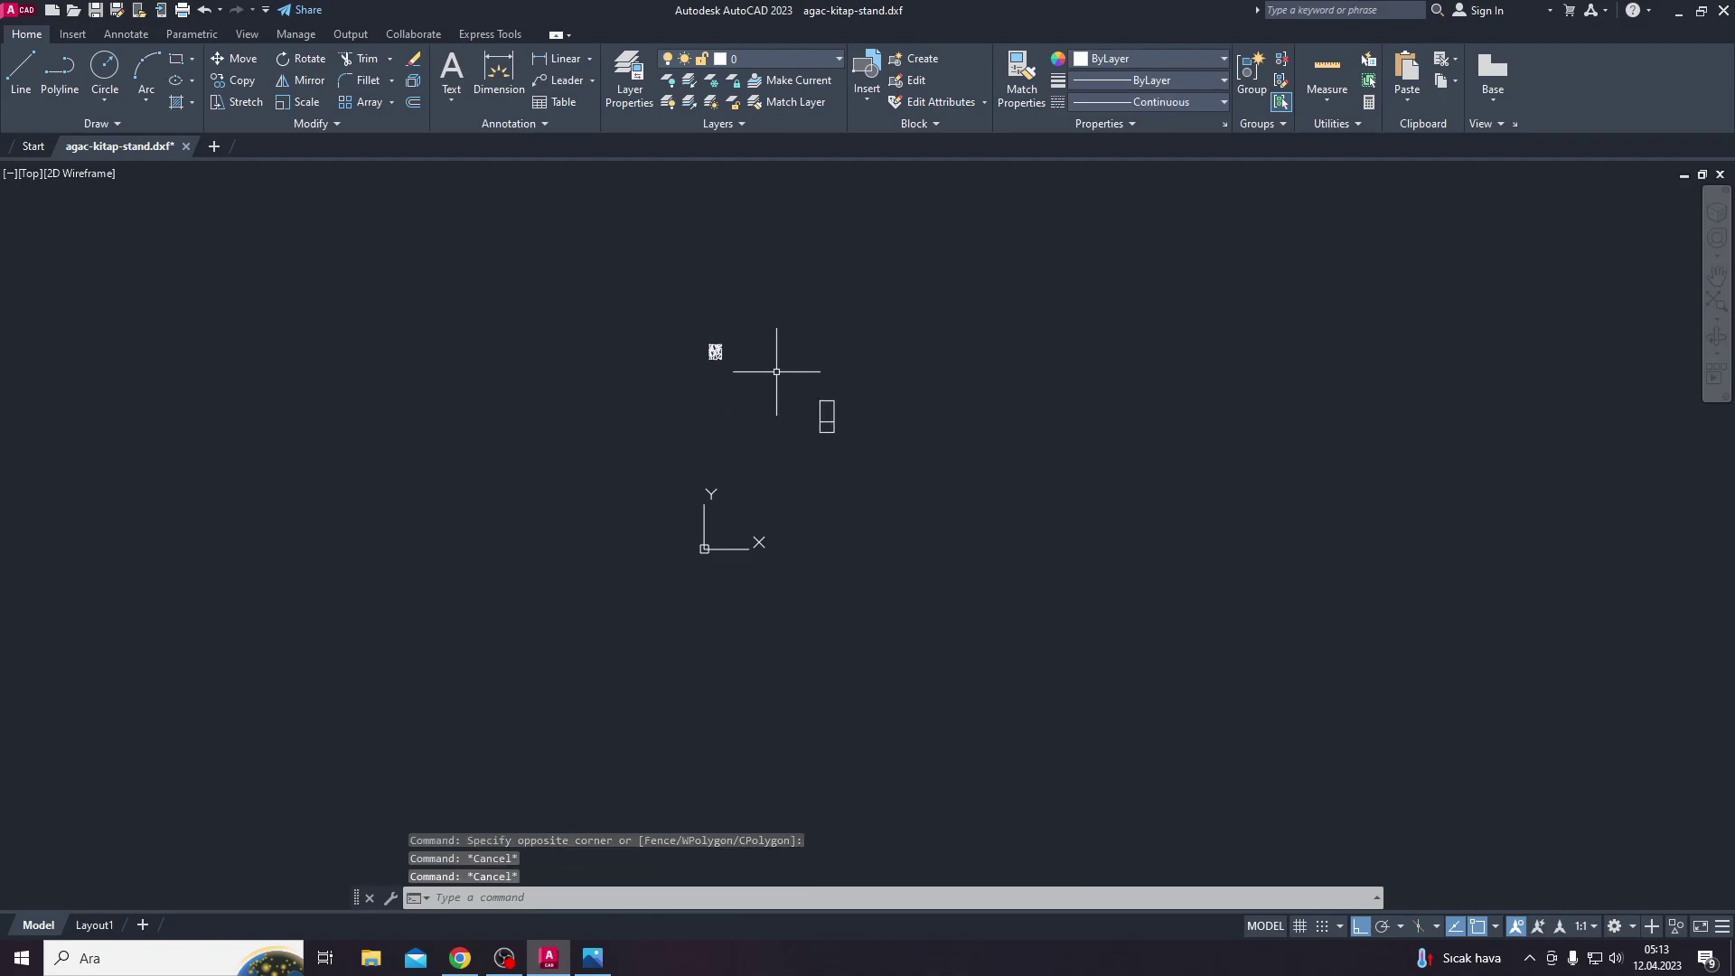
pyautogui.click(746, 355)
pyautogui.write('m')
pyautogui.press('Return')
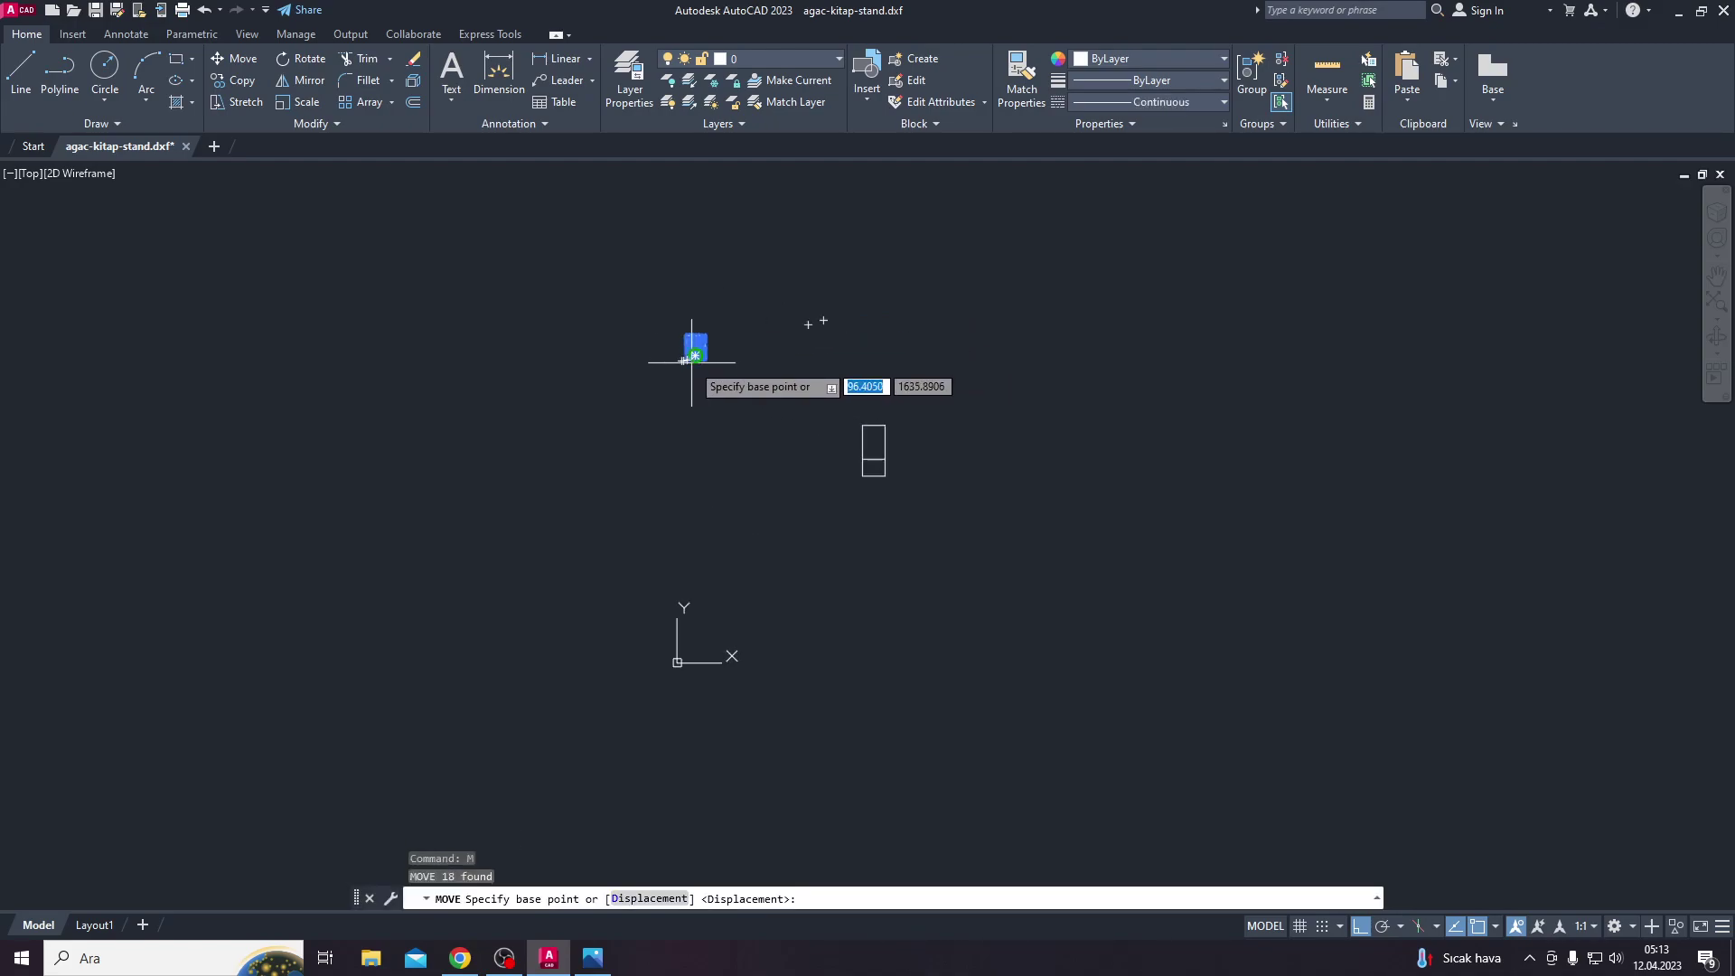
pyautogui.click(714, 354)
pyautogui.scroll(5, 872, 449)
pyautogui.press('F8')
pyautogui.scroll(3, 831, 506)
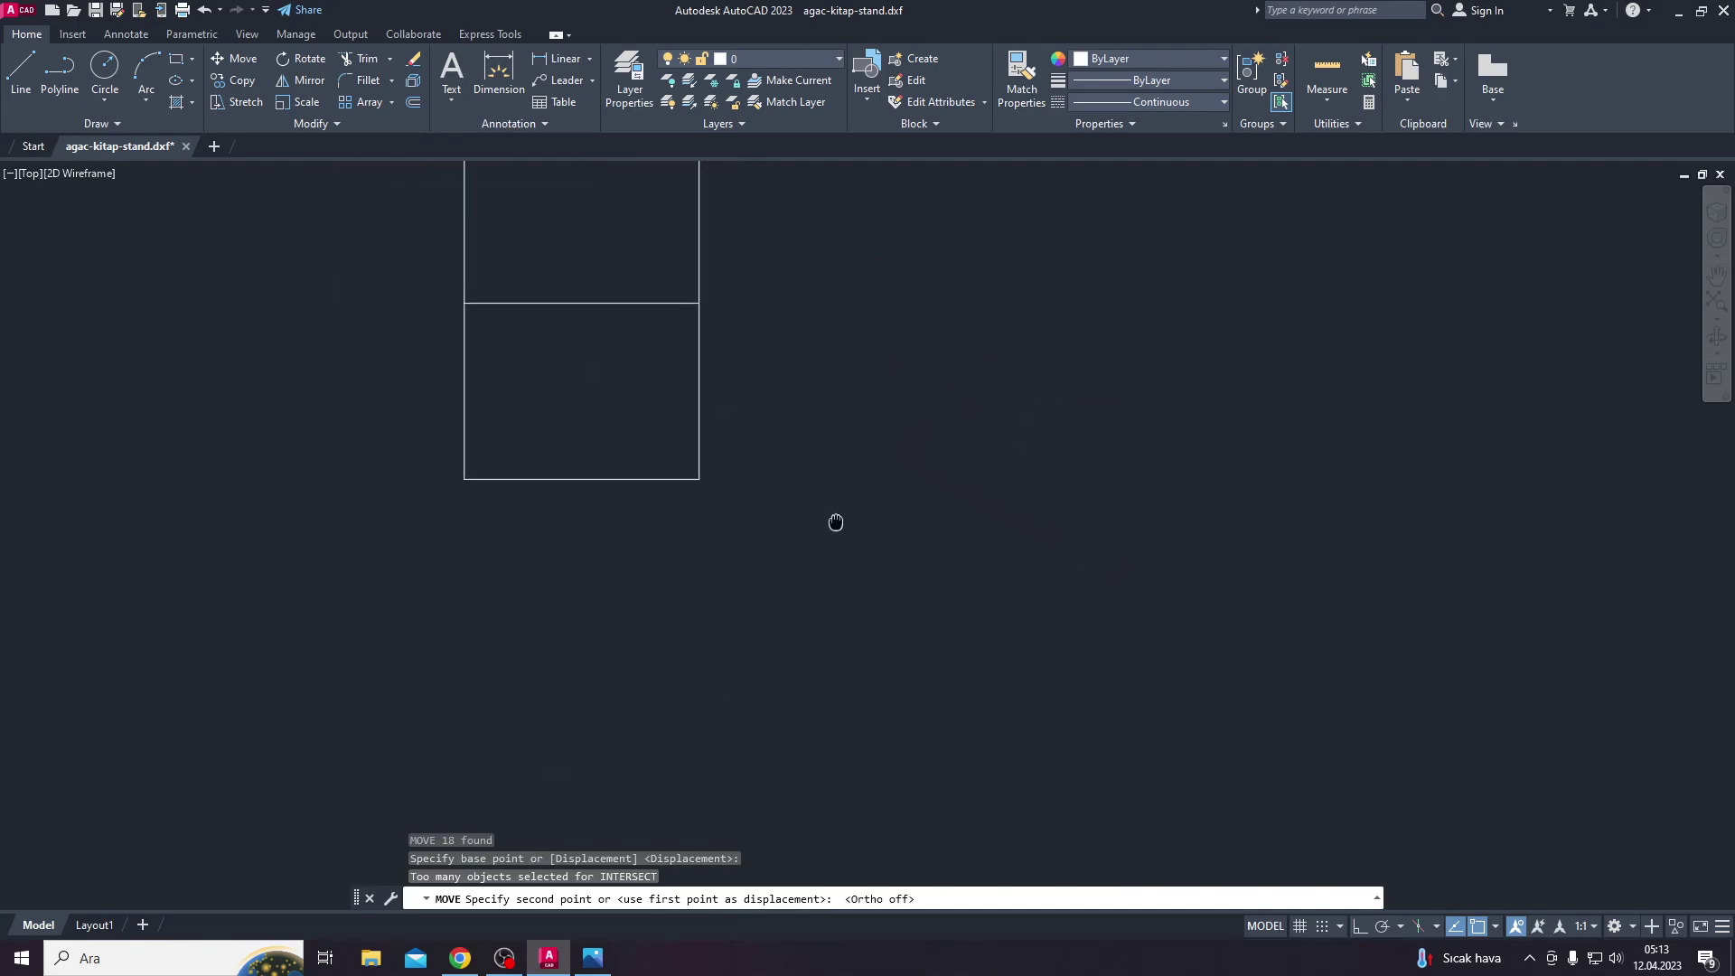
pyautogui.scroll(2, 763, 388)
pyautogui.scroll(-1, 1022, 558)
pyautogui.scroll(-2, 1022, 558)
pyautogui.moveTo(783, 464); pyautogui.dragTo(814, 546, button='middle')
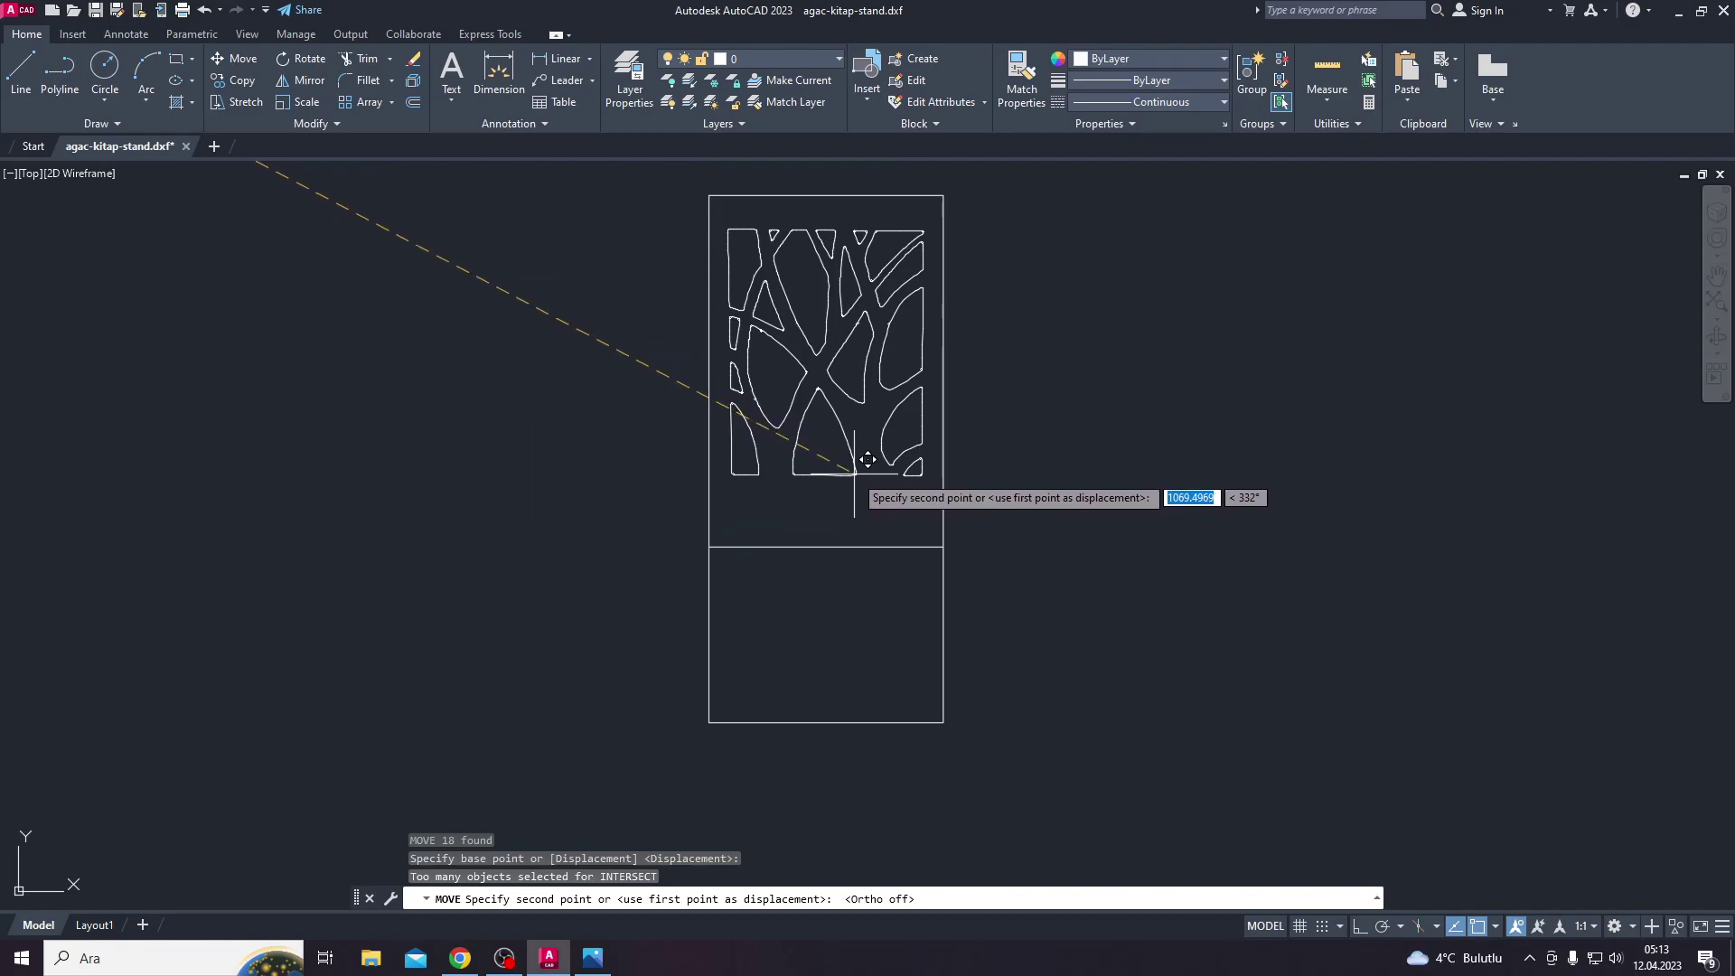
pyautogui.click(852, 474)
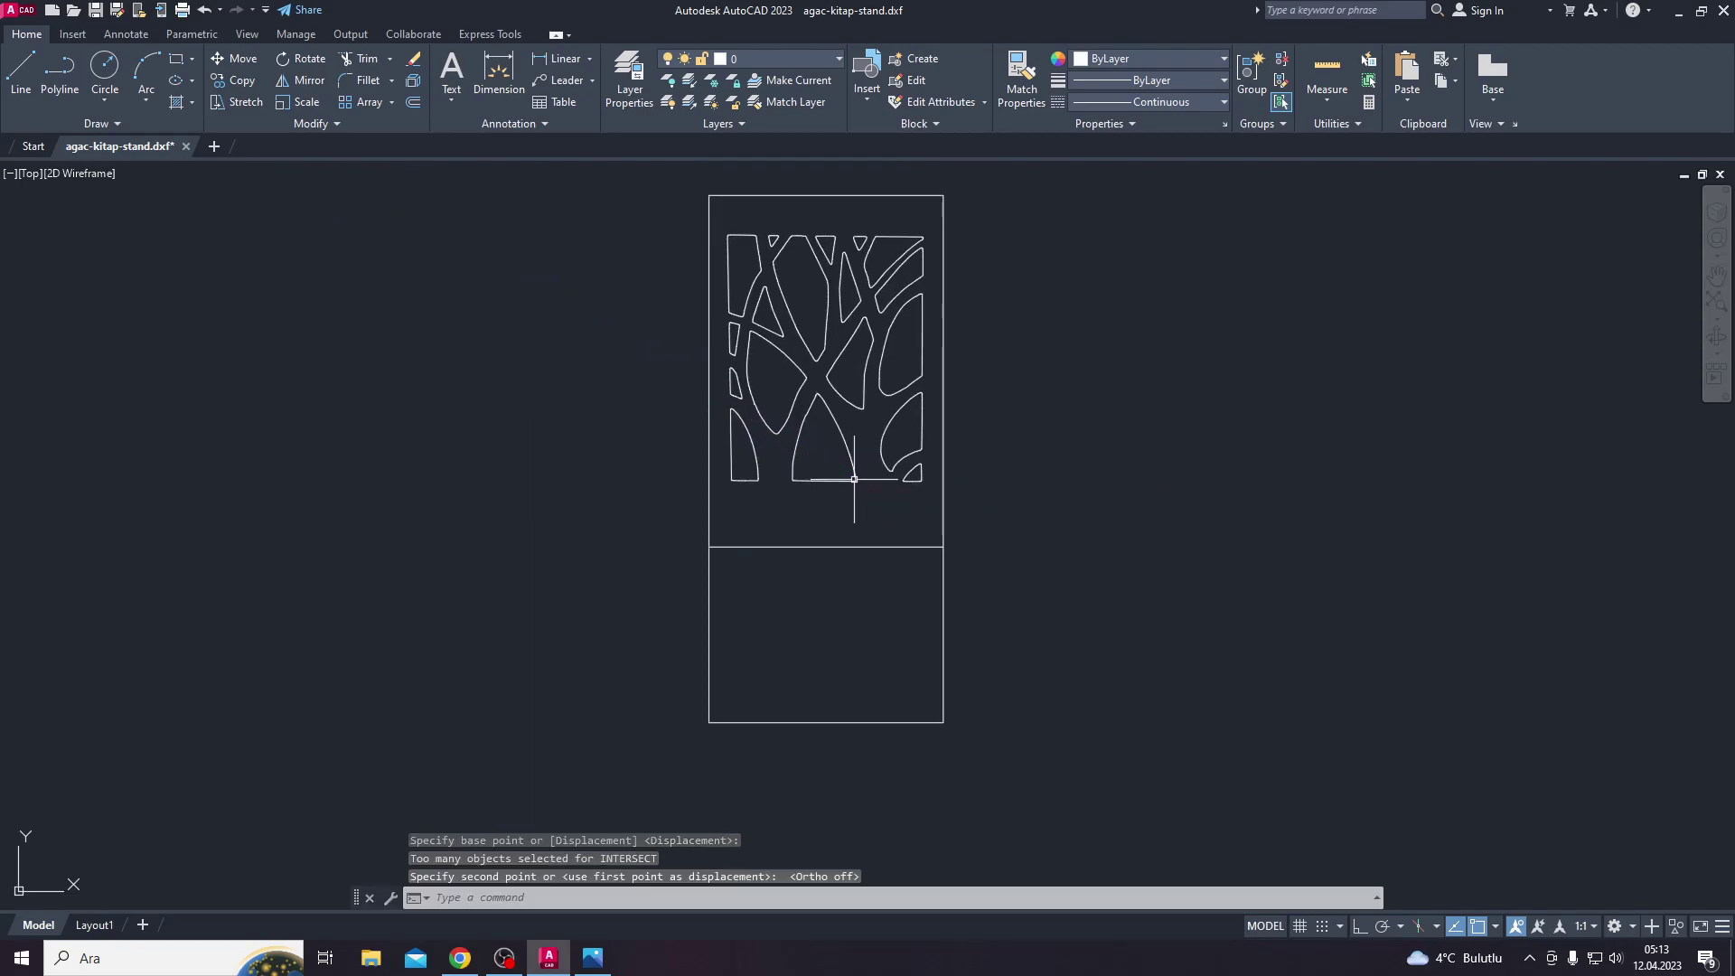
pyautogui.hotkey('alt', 'Tab')
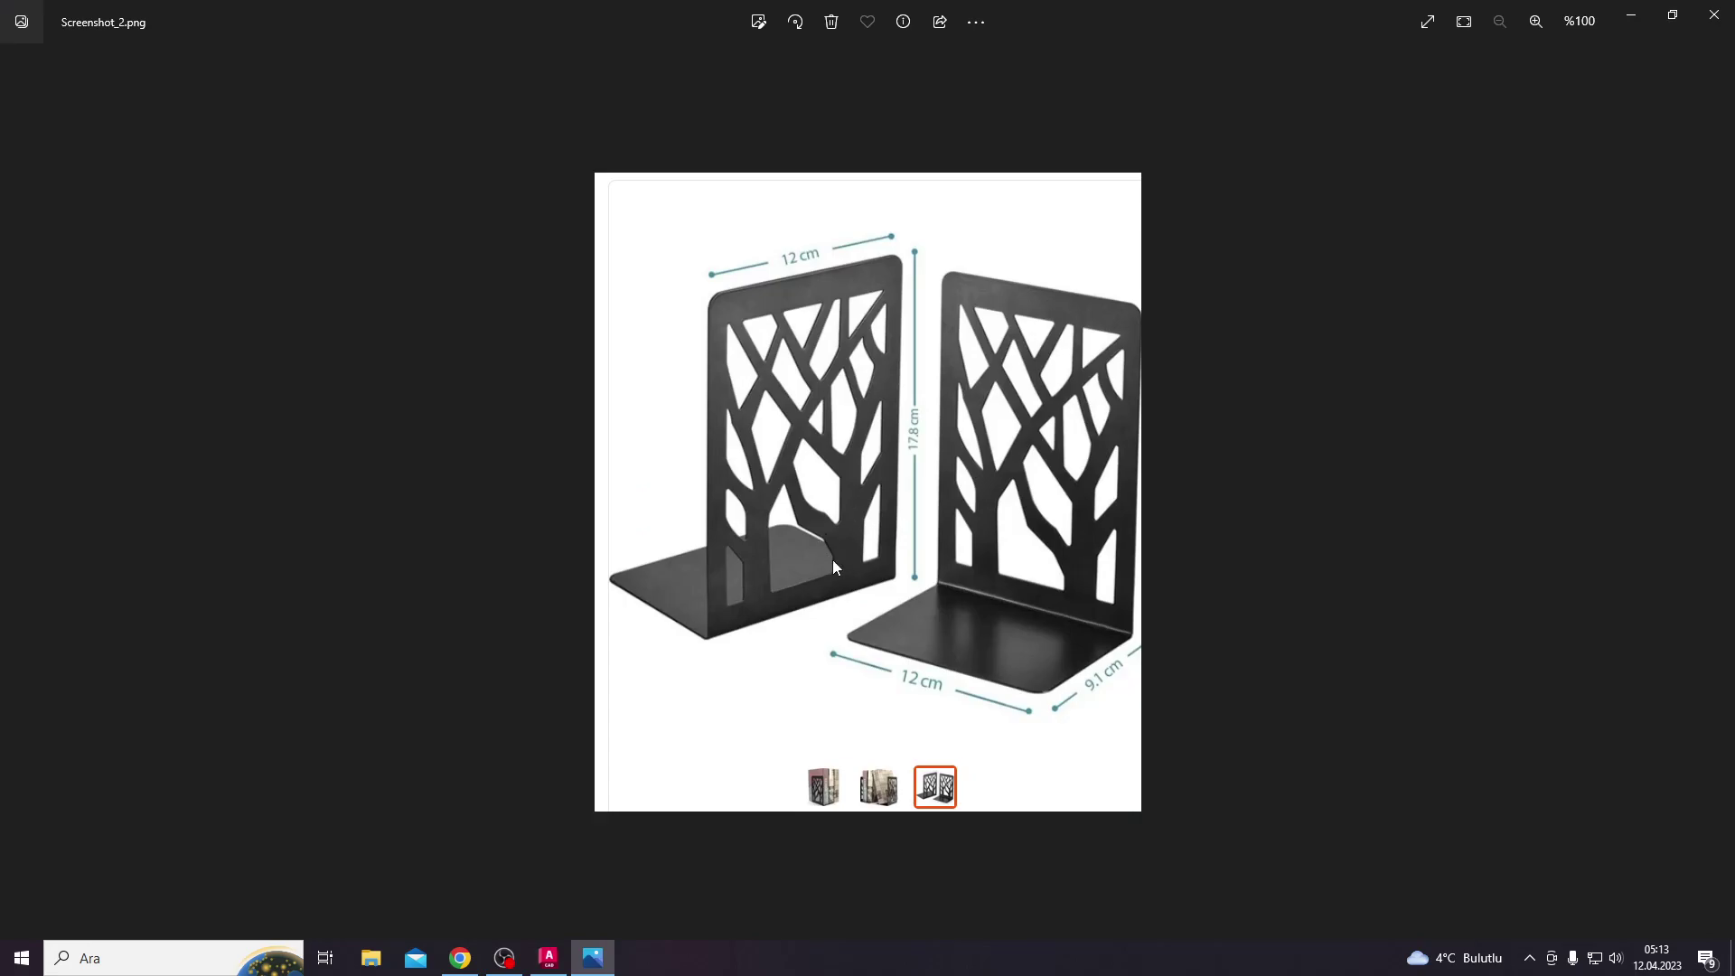
pyautogui.hotkey('alt', 'Tab')
# Step: Measure from the tree pattern's top-left with a temporary dimension, then discard it
pyautogui.press('Escape')
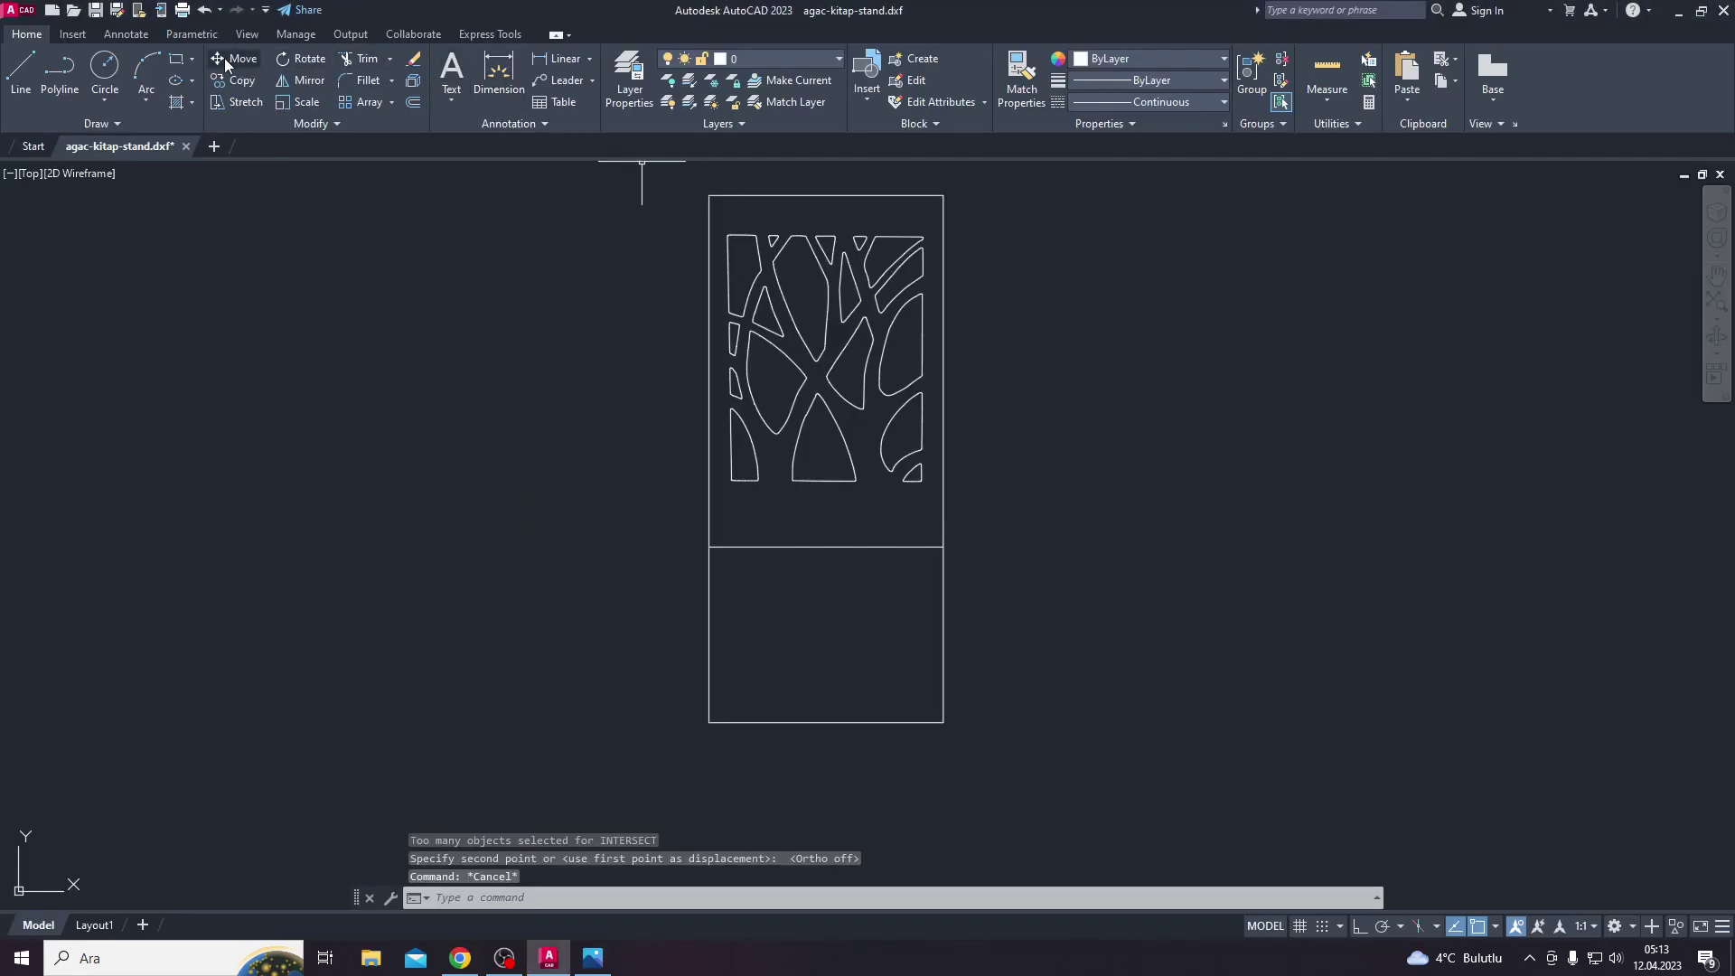
pyautogui.click(499, 72)
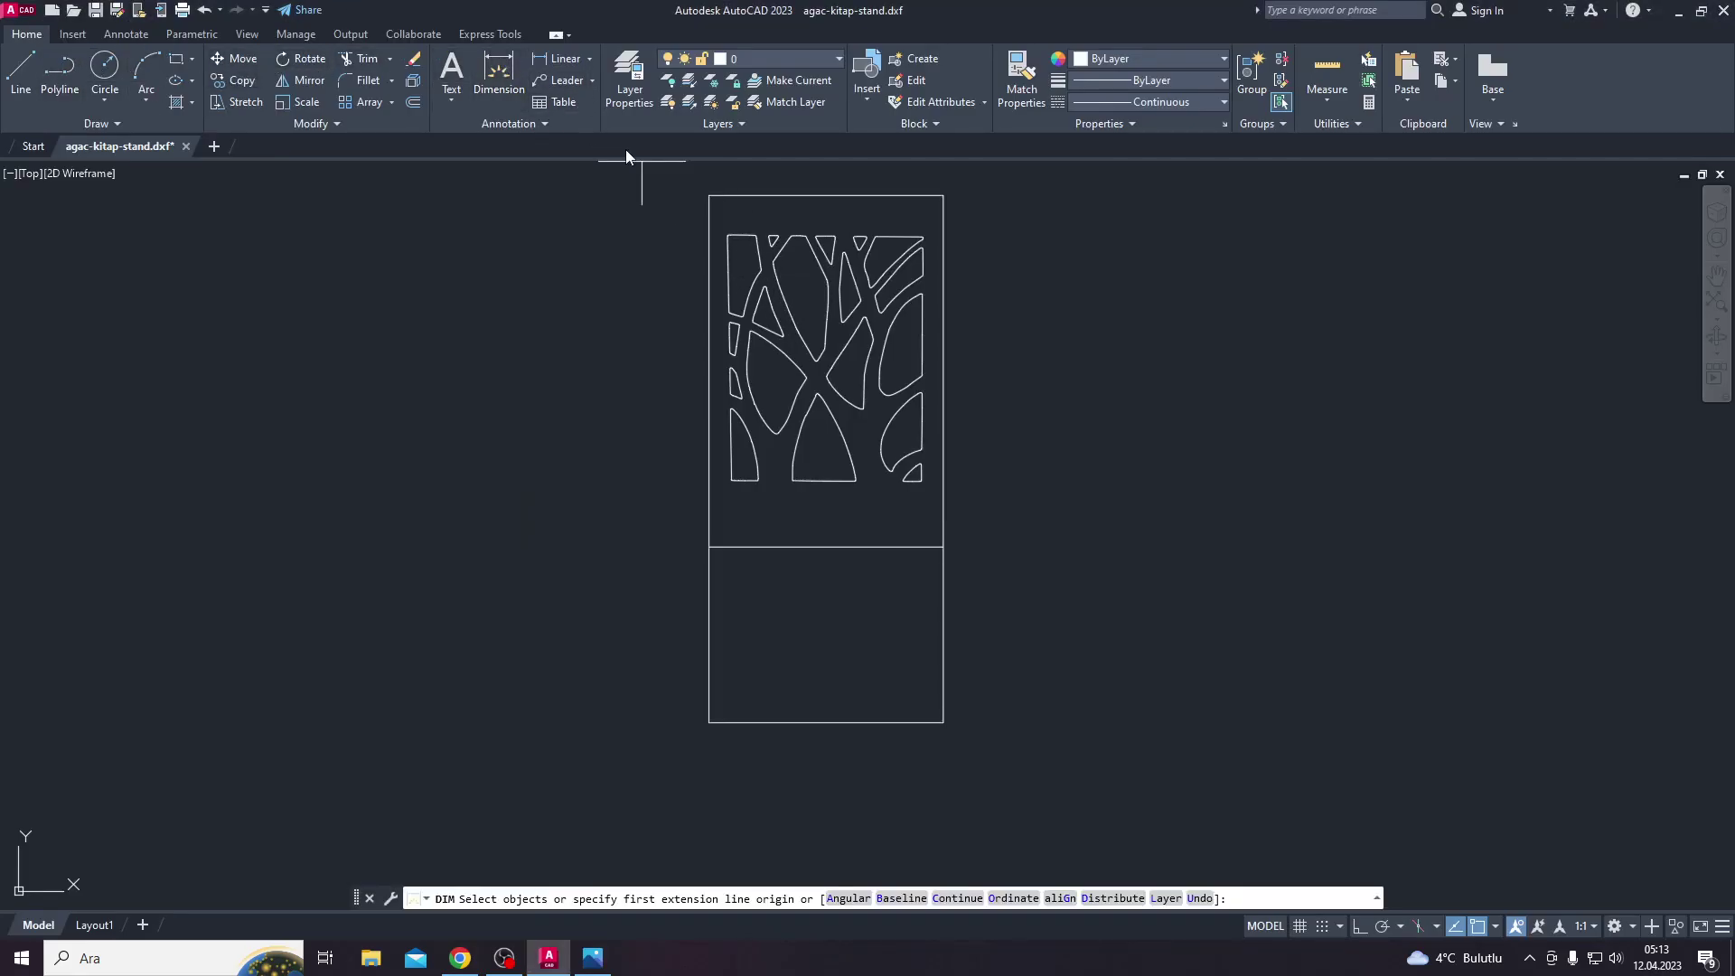
pyautogui.click(729, 236)
pyautogui.click(739, 196)
pyautogui.scroll(5, 757, 204)
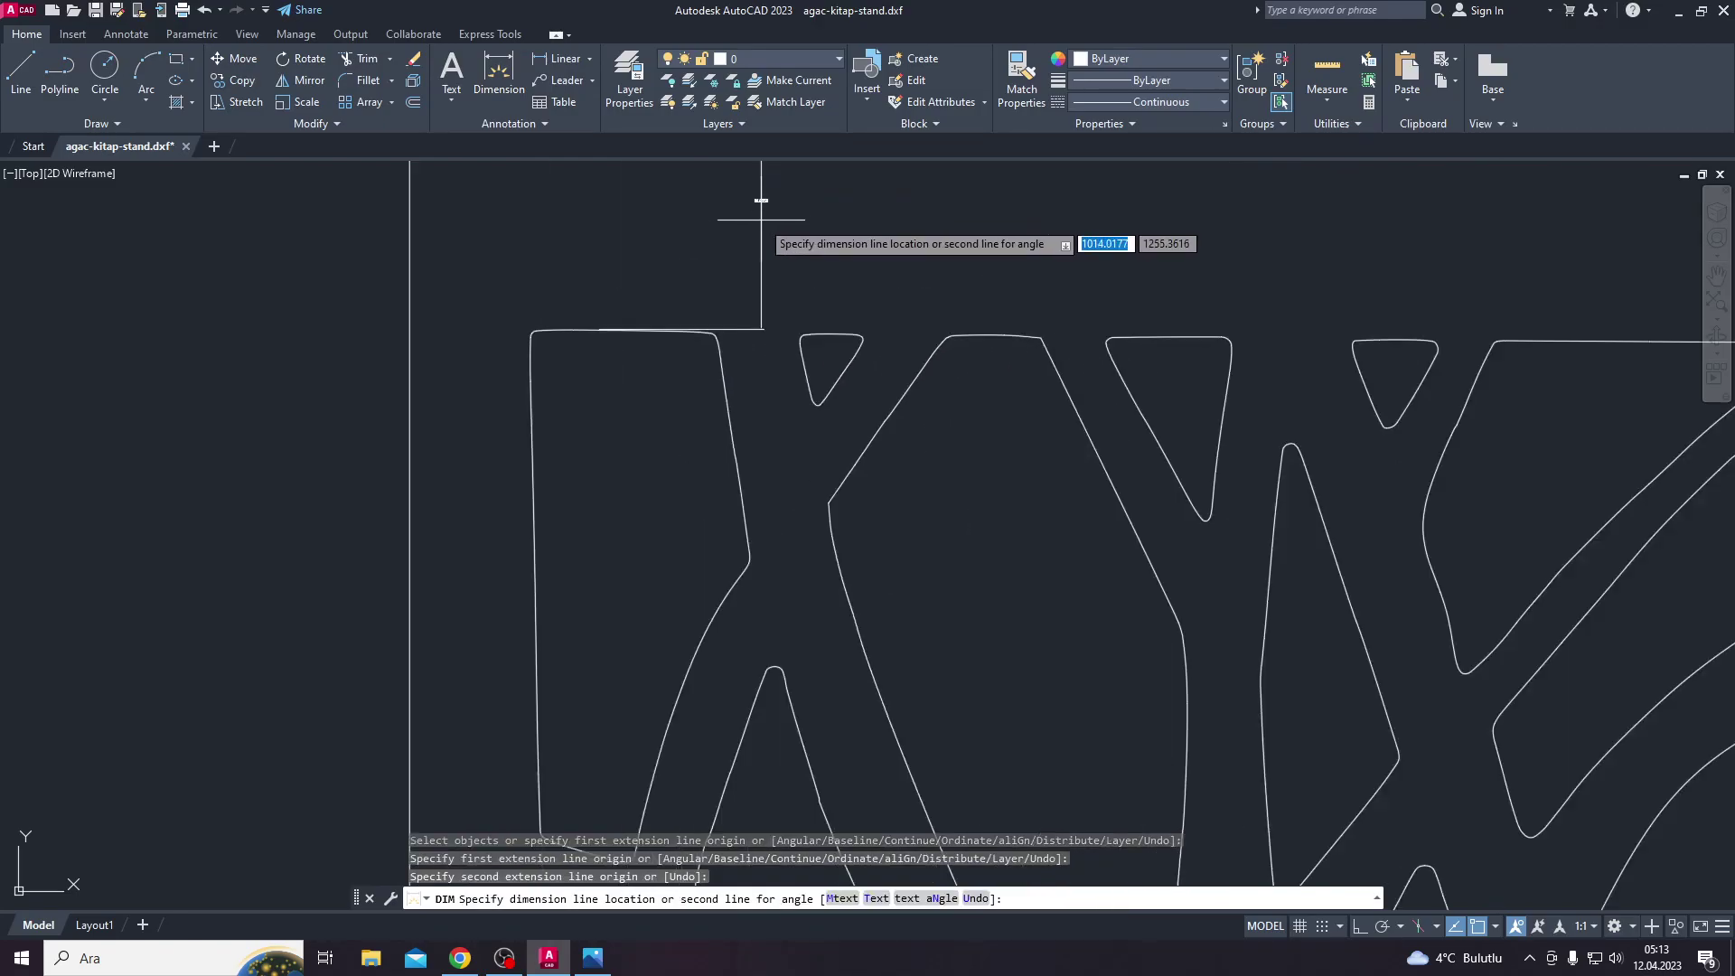
pyautogui.scroll(3, 757, 203)
pyautogui.scroll(-2, 757, 218)
pyautogui.scroll(-4, 768, 416)
pyautogui.scroll(-2, 768, 425)
pyautogui.press('Return')
pyautogui.press('Return')
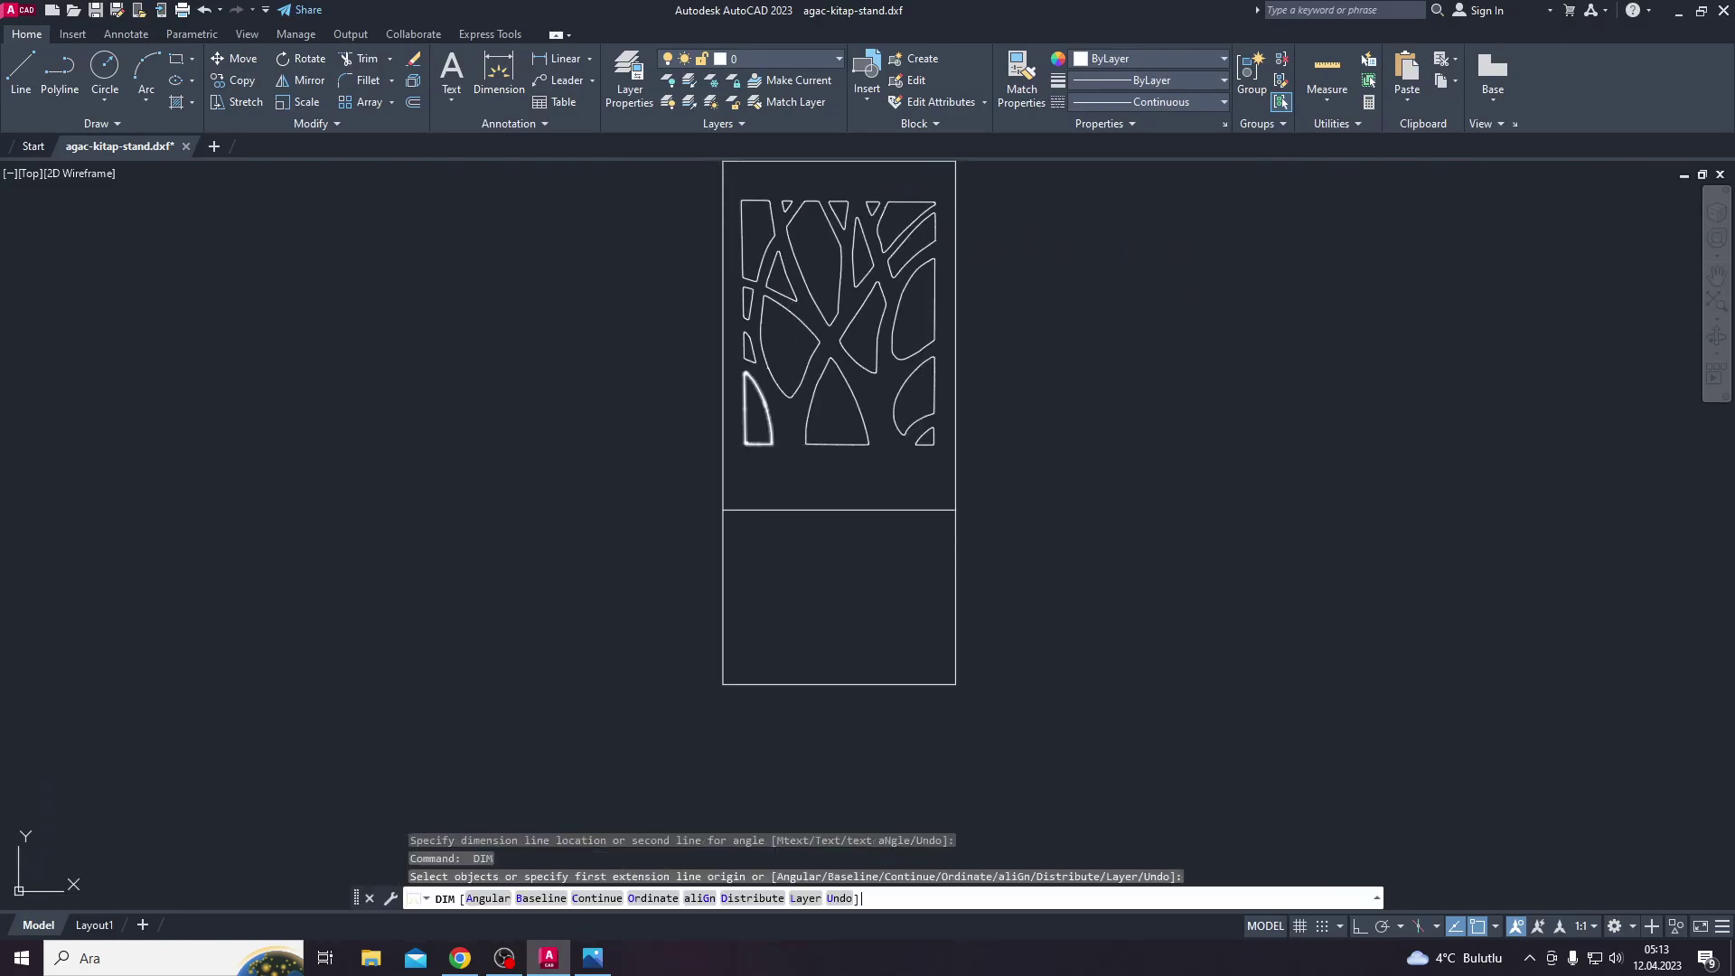
# Step: Measure the gap down to the divider line with a temporary dimension, then cancel
pyautogui.click(760, 444)
pyautogui.click(737, 502)
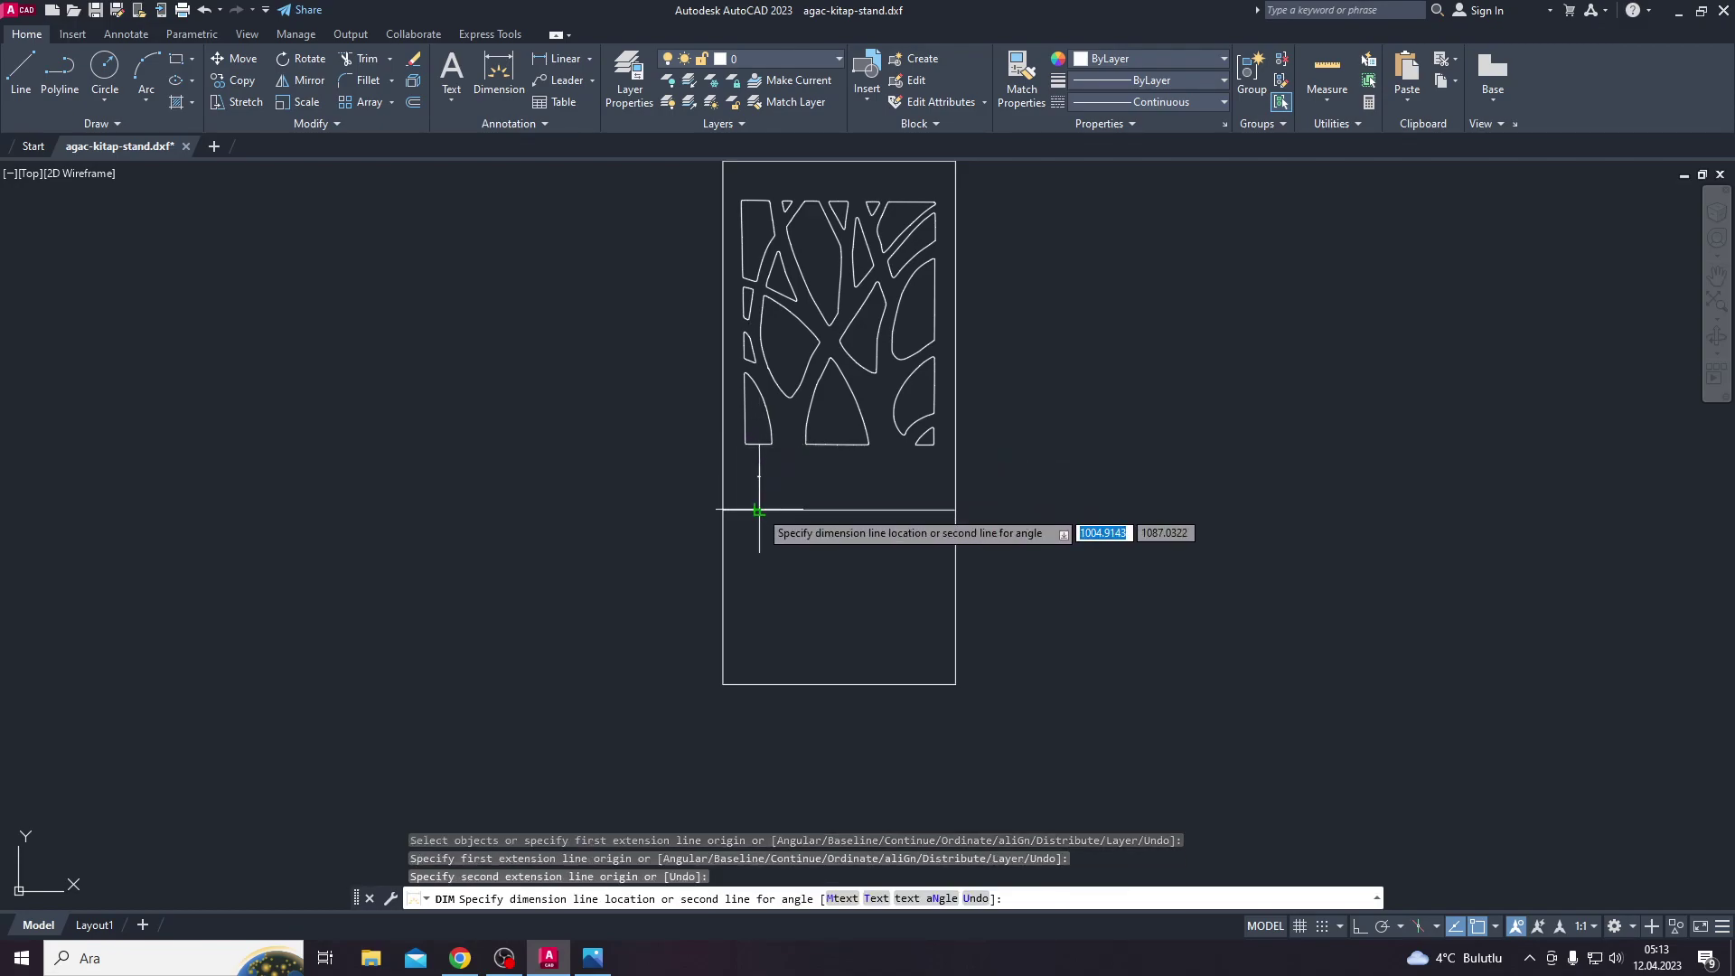
pyautogui.scroll(3, 747, 500)
pyautogui.scroll(3, 748, 499)
pyautogui.scroll(-3, 741, 528)
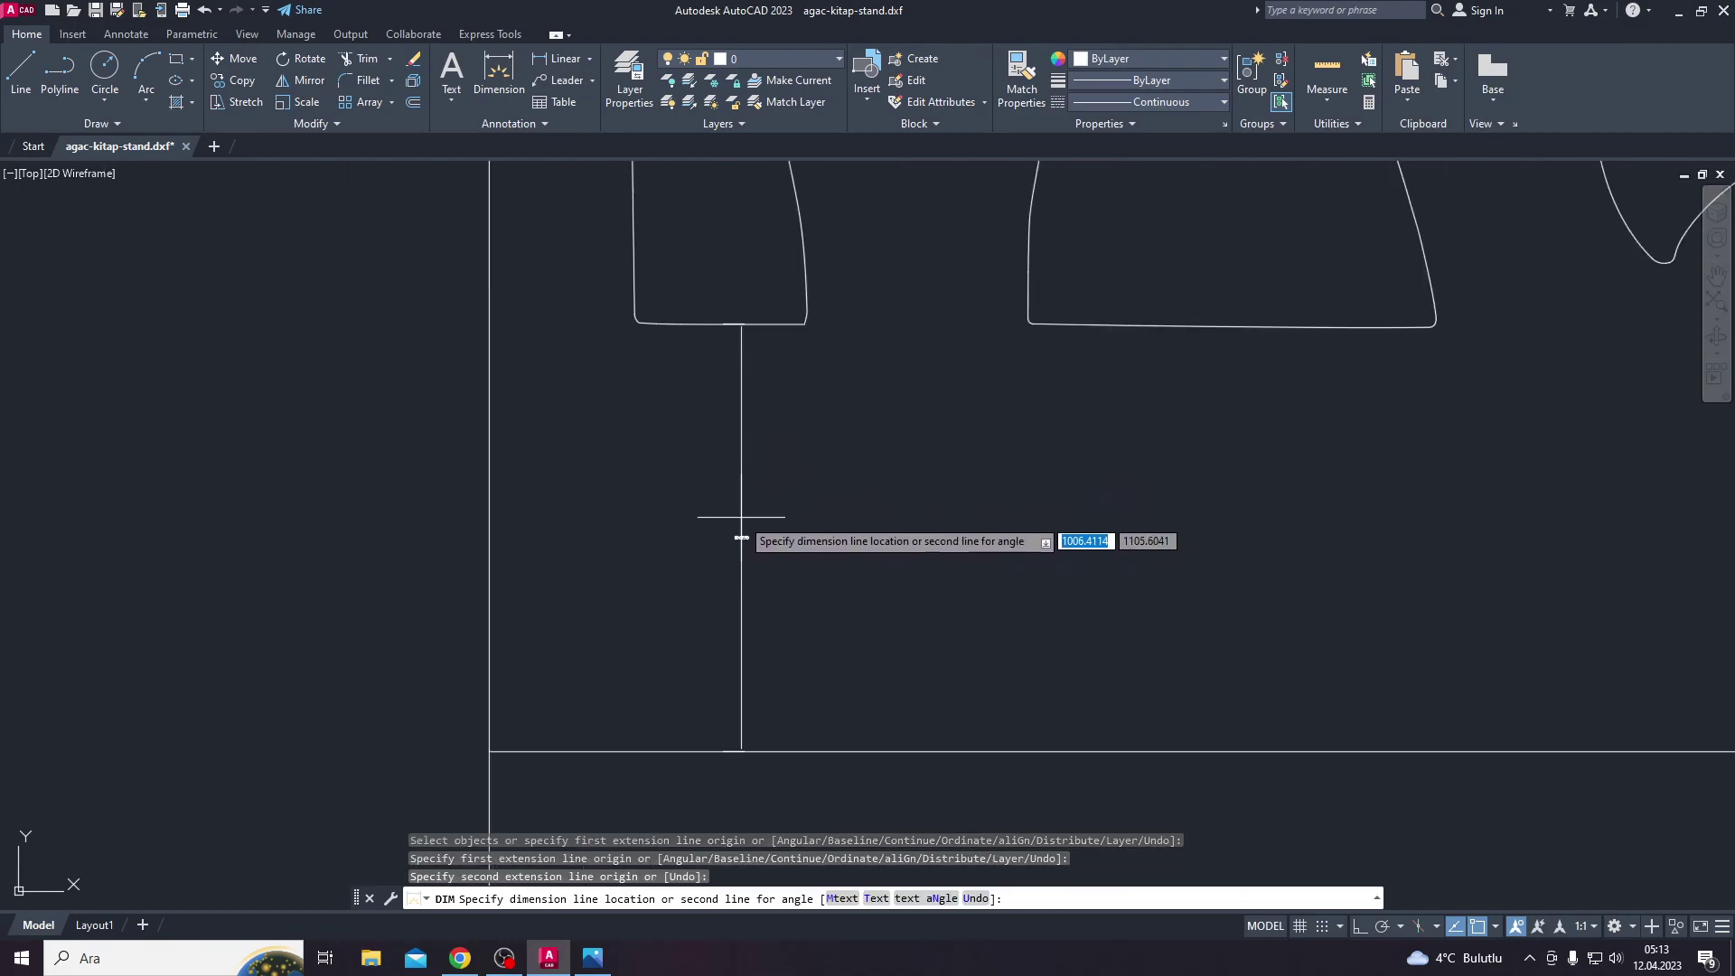
pyautogui.scroll(-3, 741, 527)
pyautogui.press('Escape')
# Step: Stretch the divider line upward to a new position using a crossing selection
pyautogui.write('s')
pyautogui.press('Return')
pyautogui.click(913, 611)
pyautogui.click(858, 565)
pyautogui.press('Return')
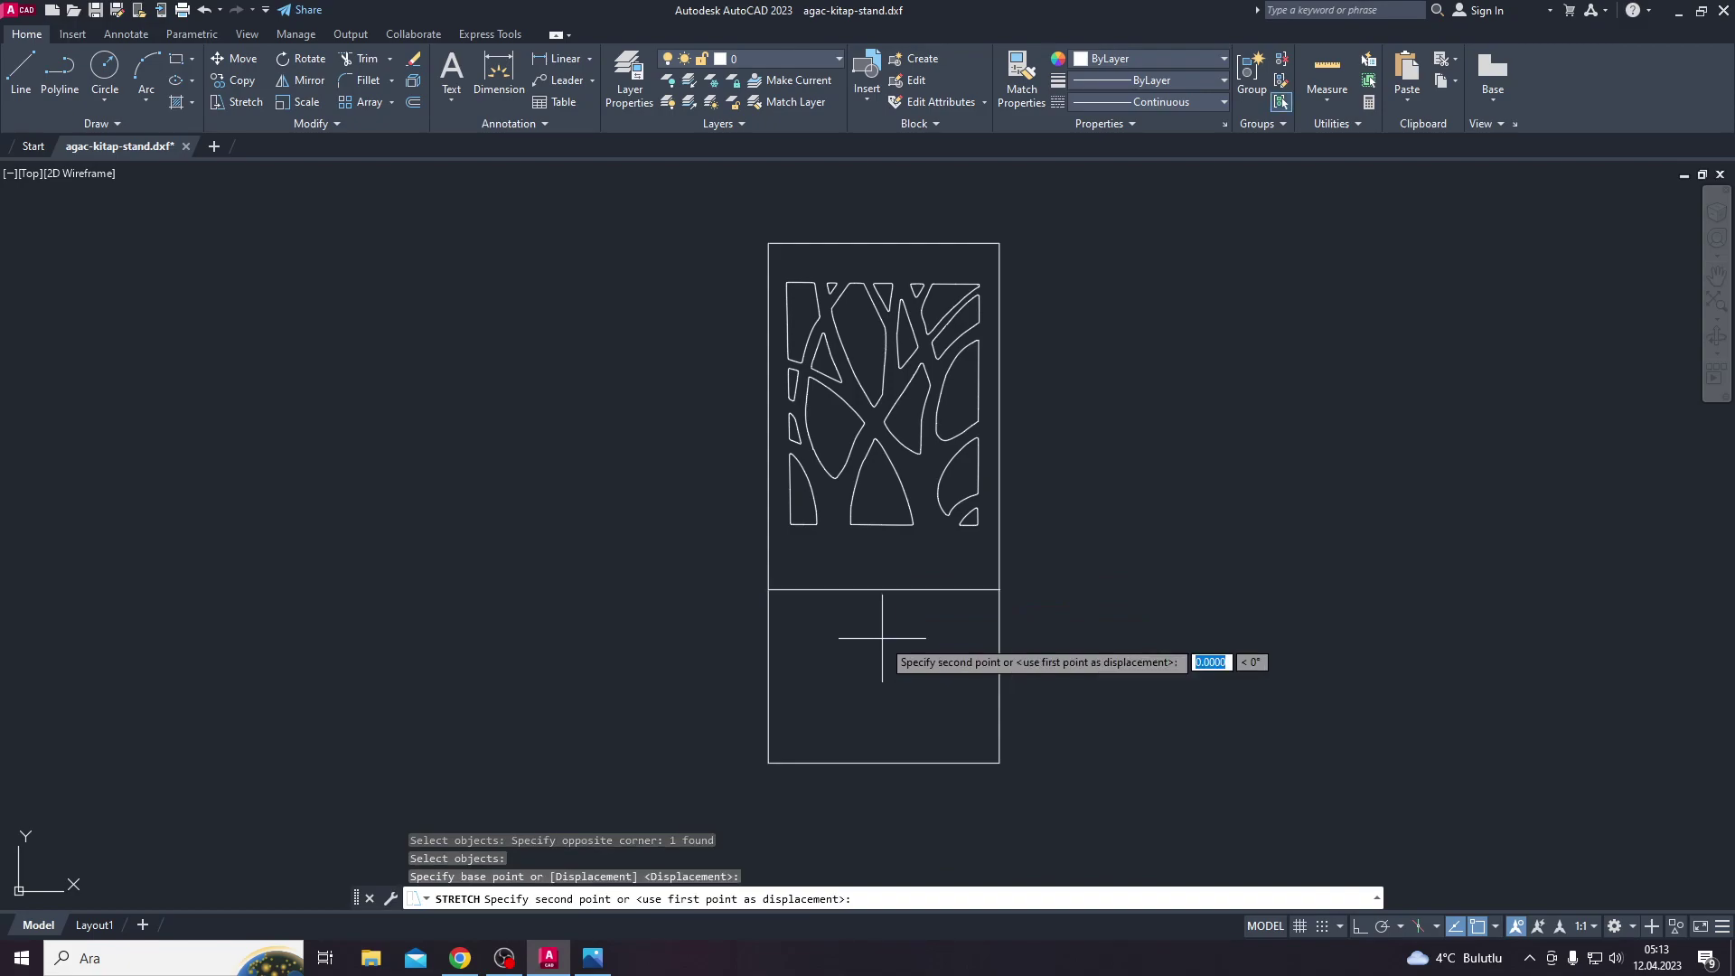
pyautogui.click(882, 637)
pyautogui.click(881, 590)
# Step: Attempt a second stretch of the divider line, then cancel it
pyautogui.press('Return')
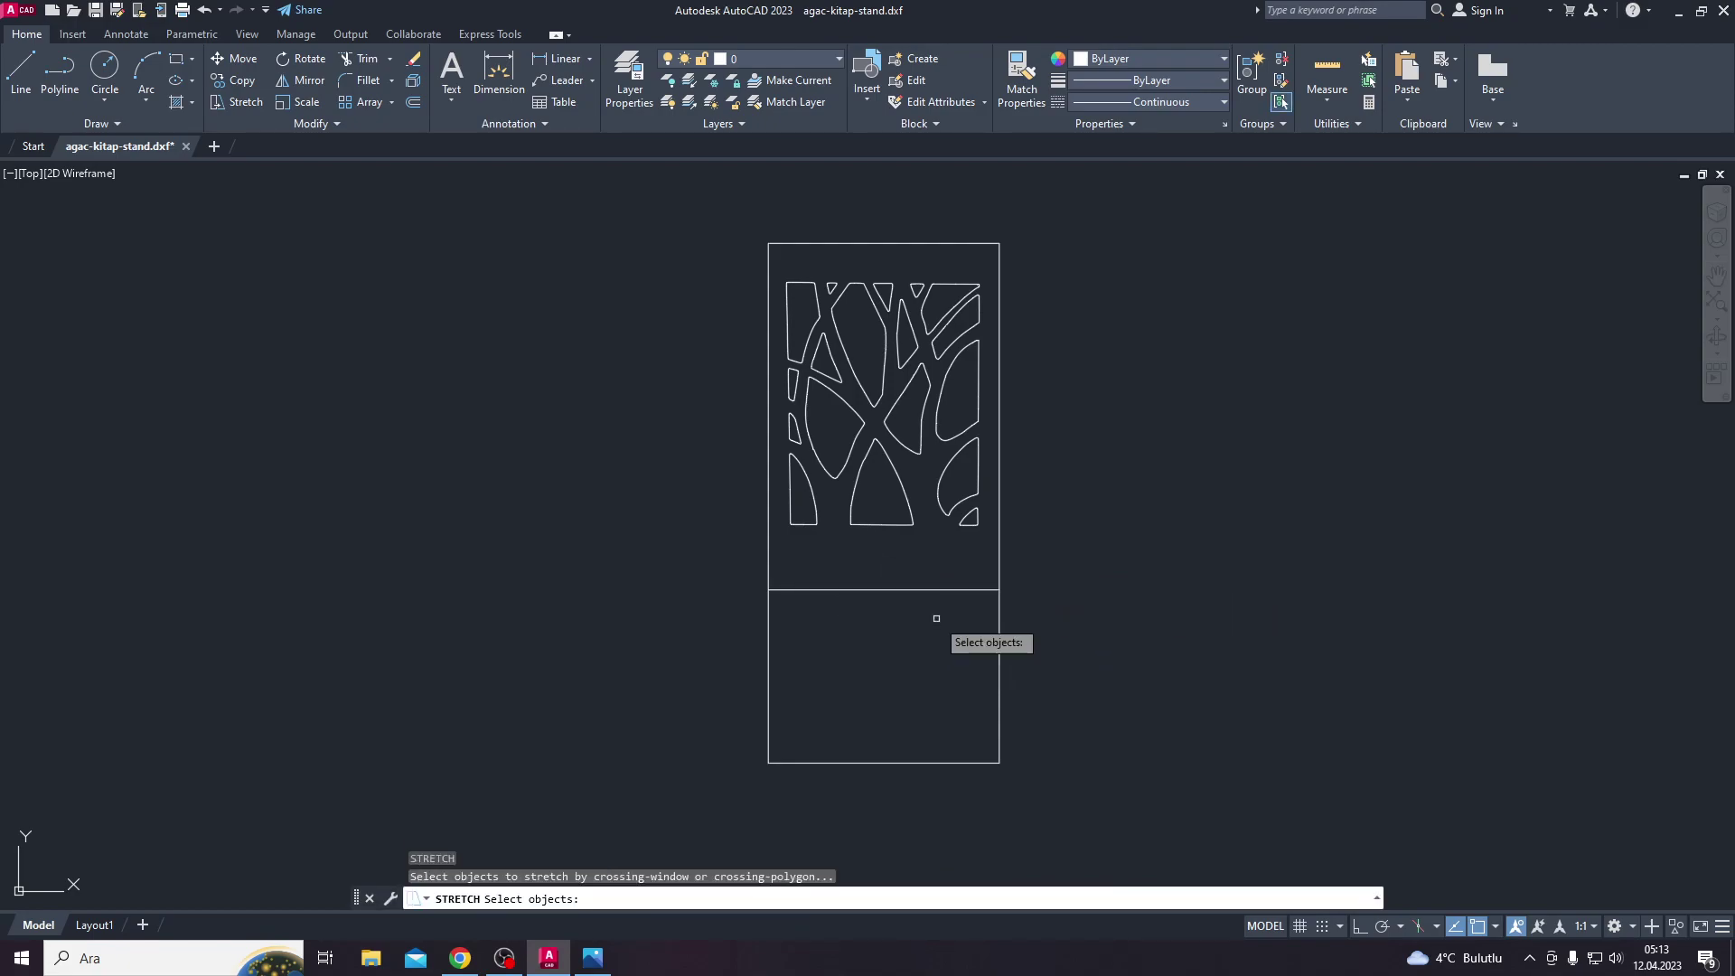
pyautogui.click(937, 608)
pyautogui.click(888, 547)
pyautogui.press('Return')
pyautogui.click(911, 623)
pyautogui.press('Escape')
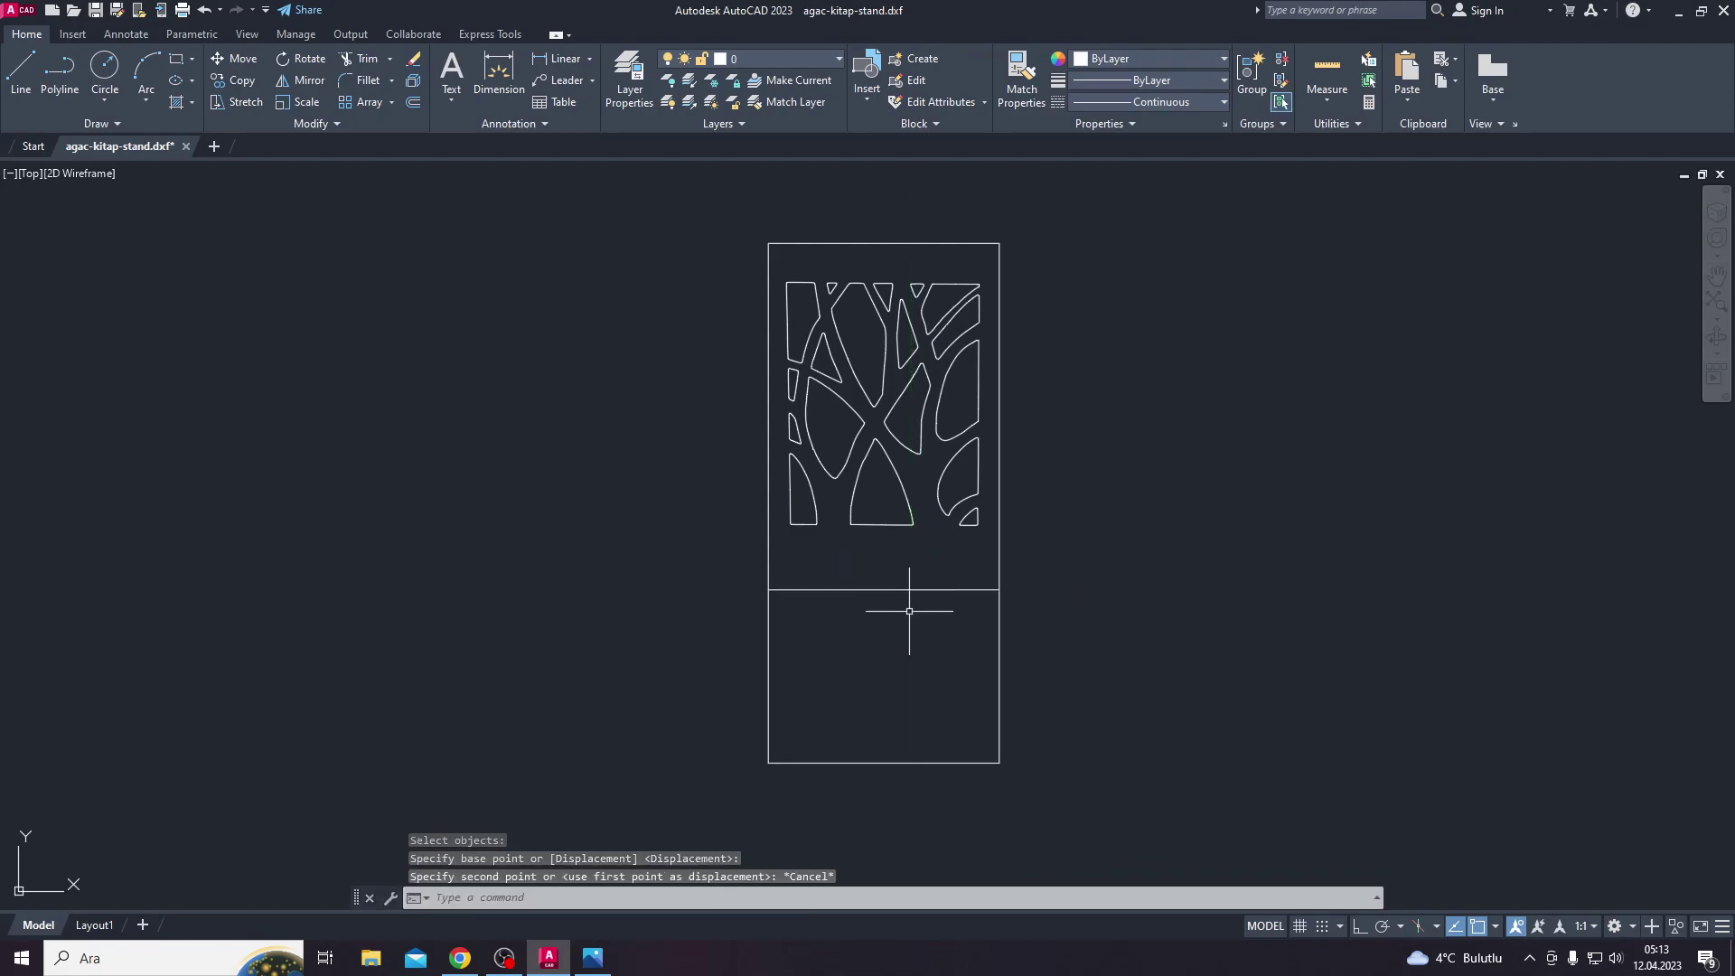
# Step: Move the divider line up 13 units and compare it against the bookend reference photo
pyautogui.click(911, 633)
pyautogui.click(890, 586)
pyautogui.write('m')
pyautogui.press('Return')
pyautogui.click(904, 650)
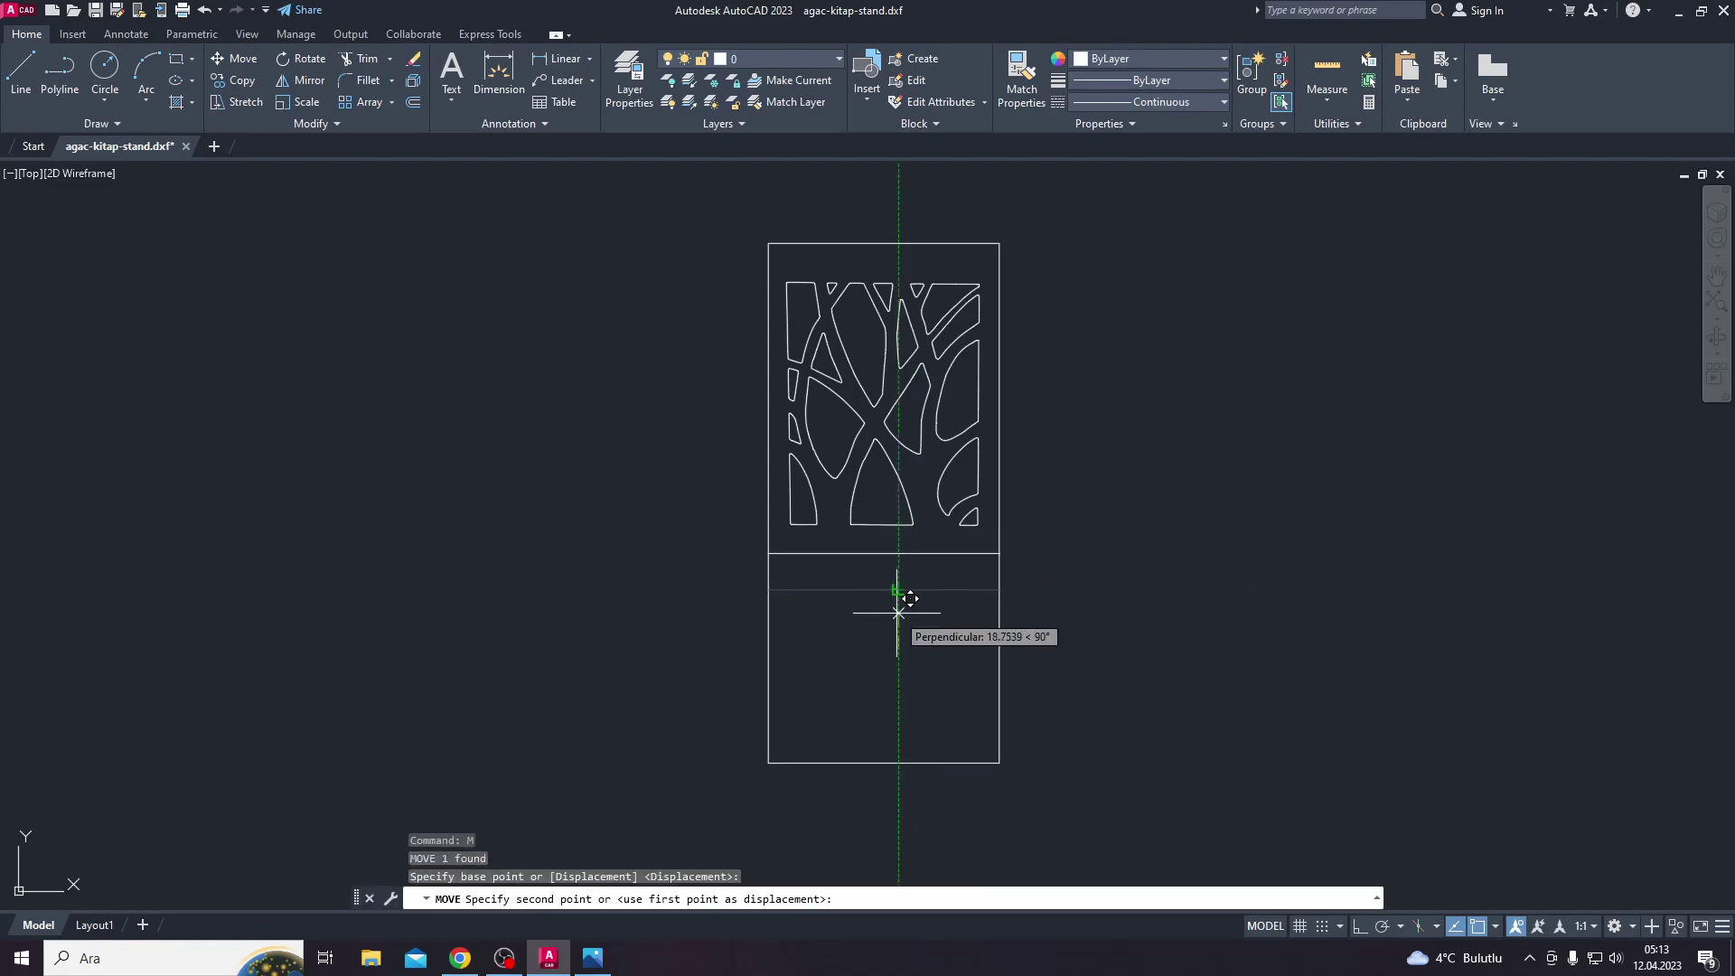
pyautogui.write('13')
pyautogui.press('Return')
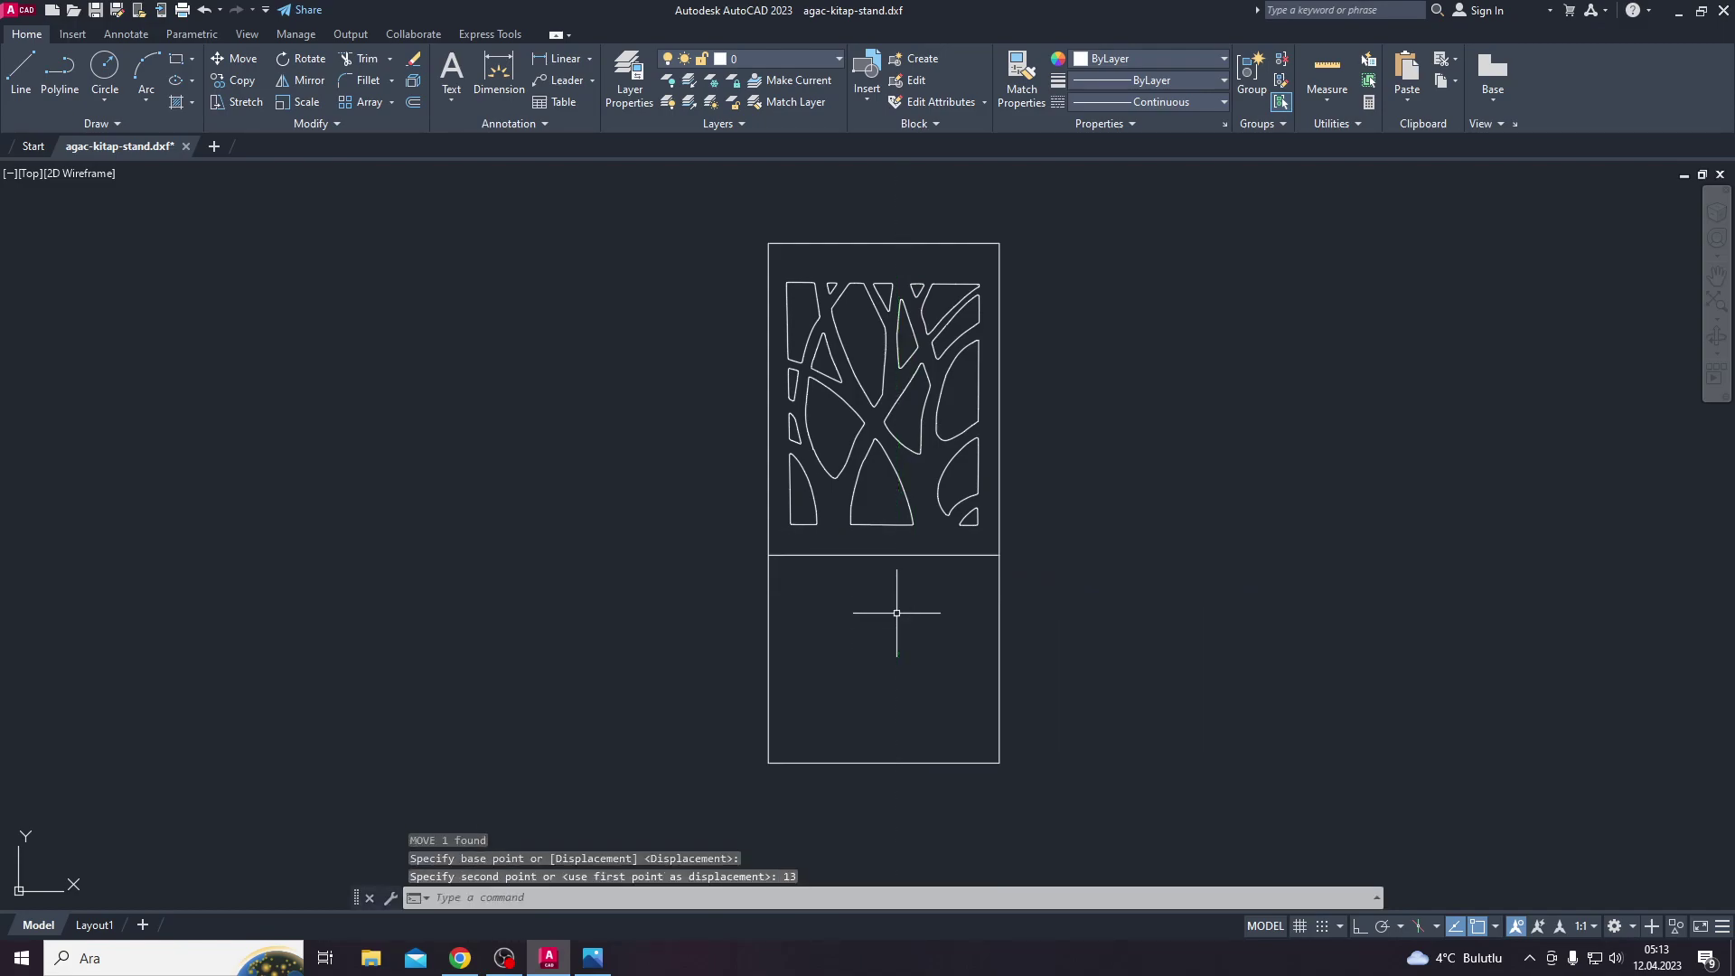
pyautogui.press('Escape')
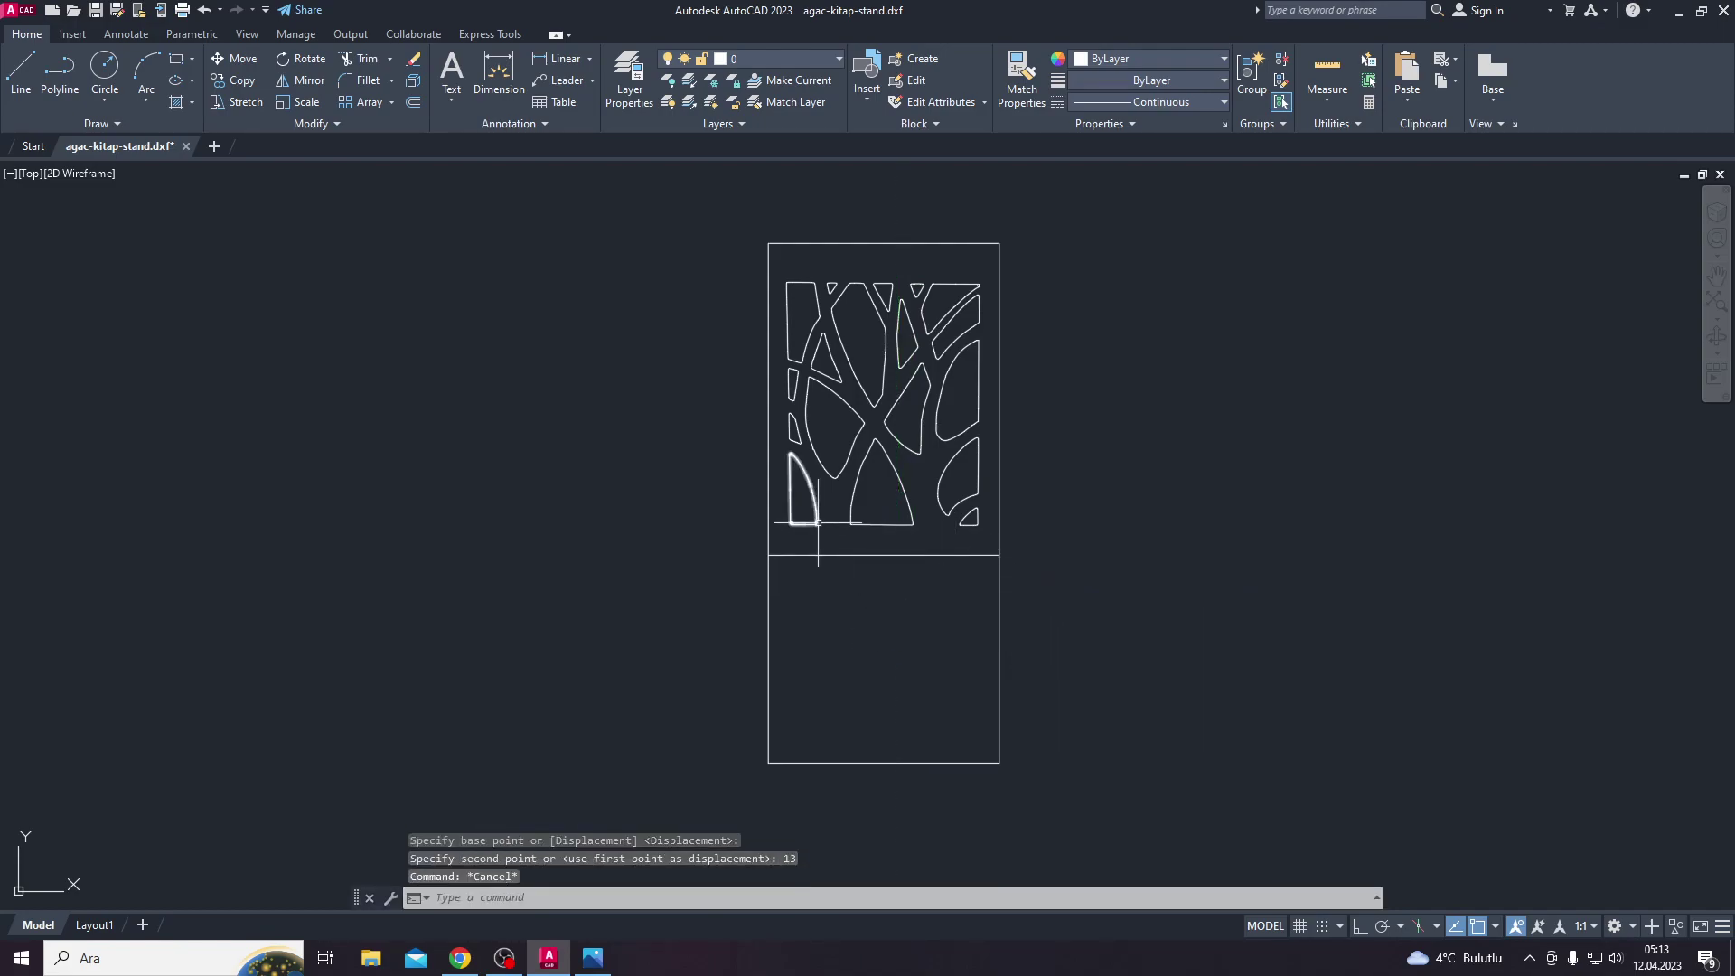
pyautogui.hotkey('alt', 'Tab')
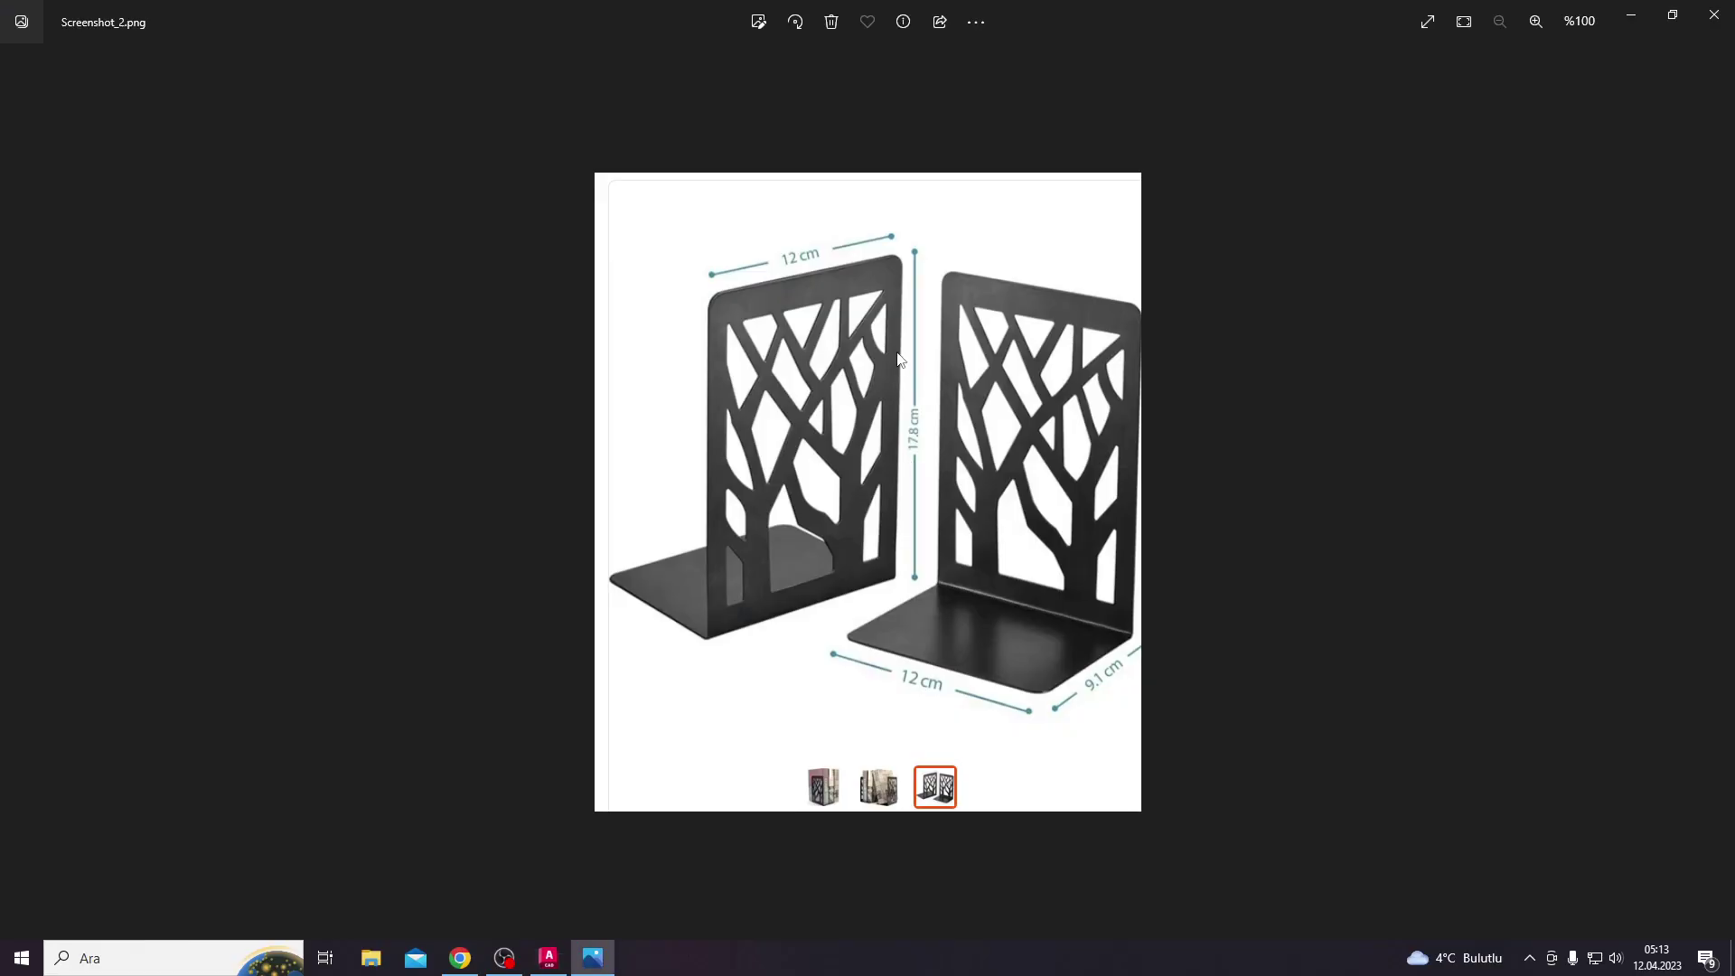
pyautogui.hotkey('alt', 'Tab')
pyautogui.click(903, 599)
# Step: Move the divider line 5 units down
pyautogui.click(873, 546)
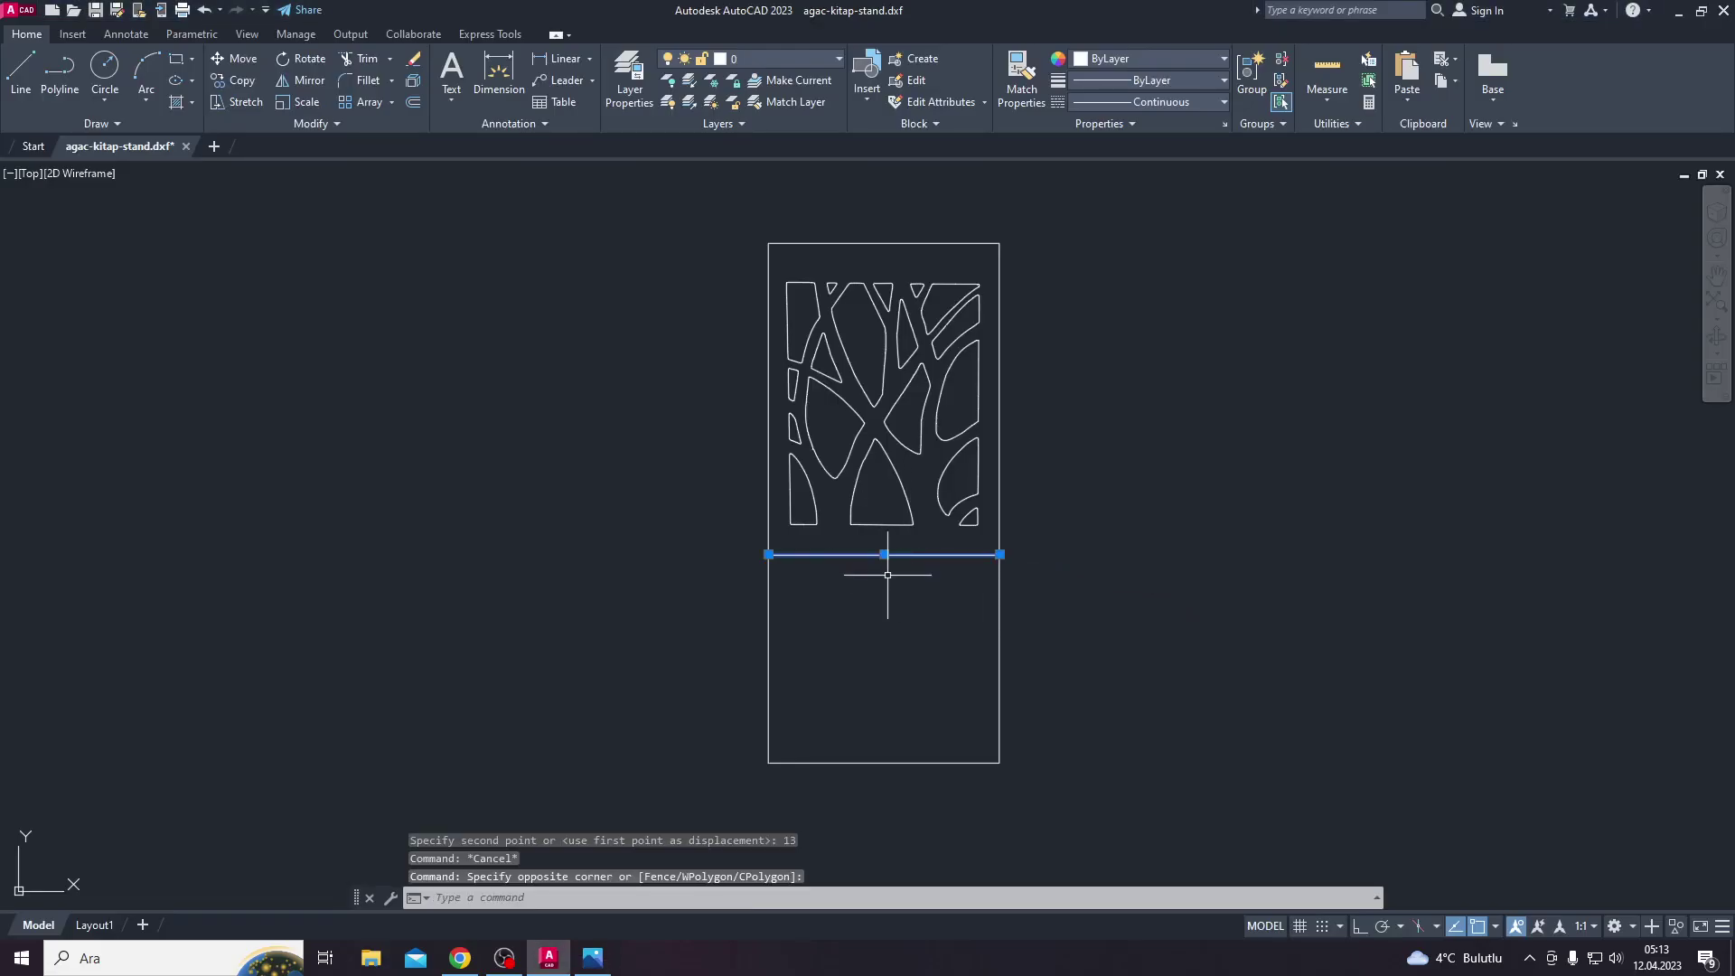
pyautogui.write('m')
pyautogui.press('Return')
pyautogui.click(894, 588)
pyautogui.write('5')
pyautogui.press('Return')
pyautogui.press('Escape')
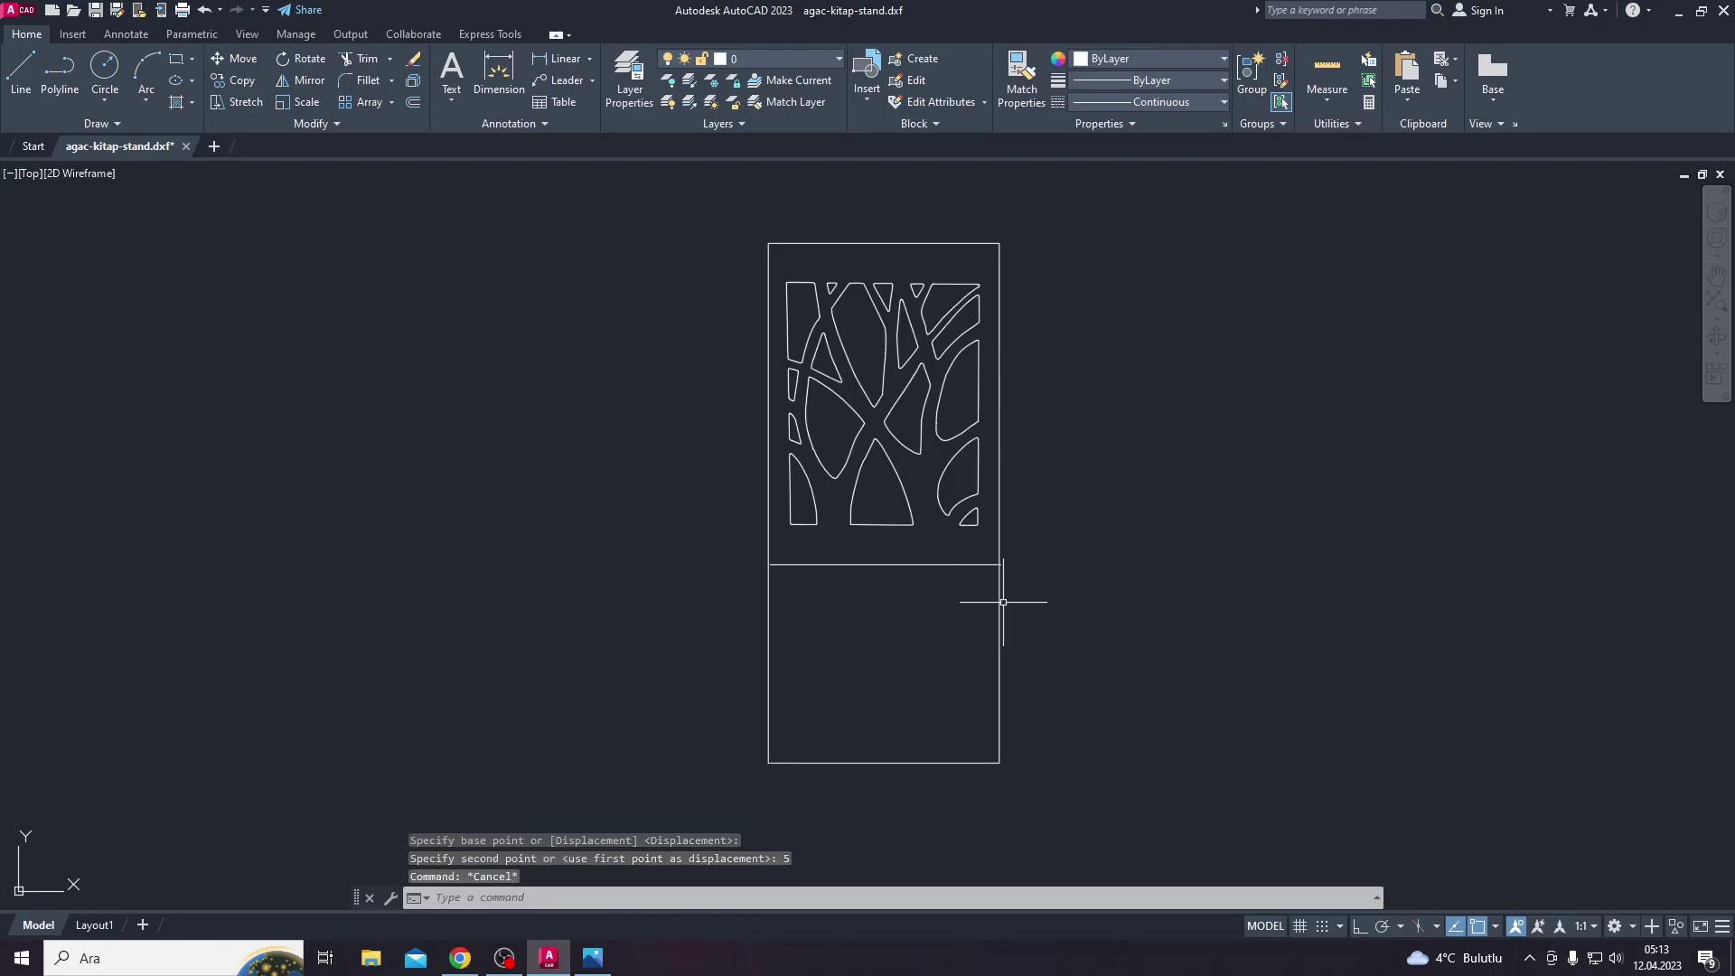
# Step: Undo the 5-unit move and retry moving the divider, cancelling partway
pyautogui.hotkey('ctrl', 'z')
pyautogui.press('Return')
pyautogui.moveTo(881, 587); pyautogui.dragTo(849, 542)
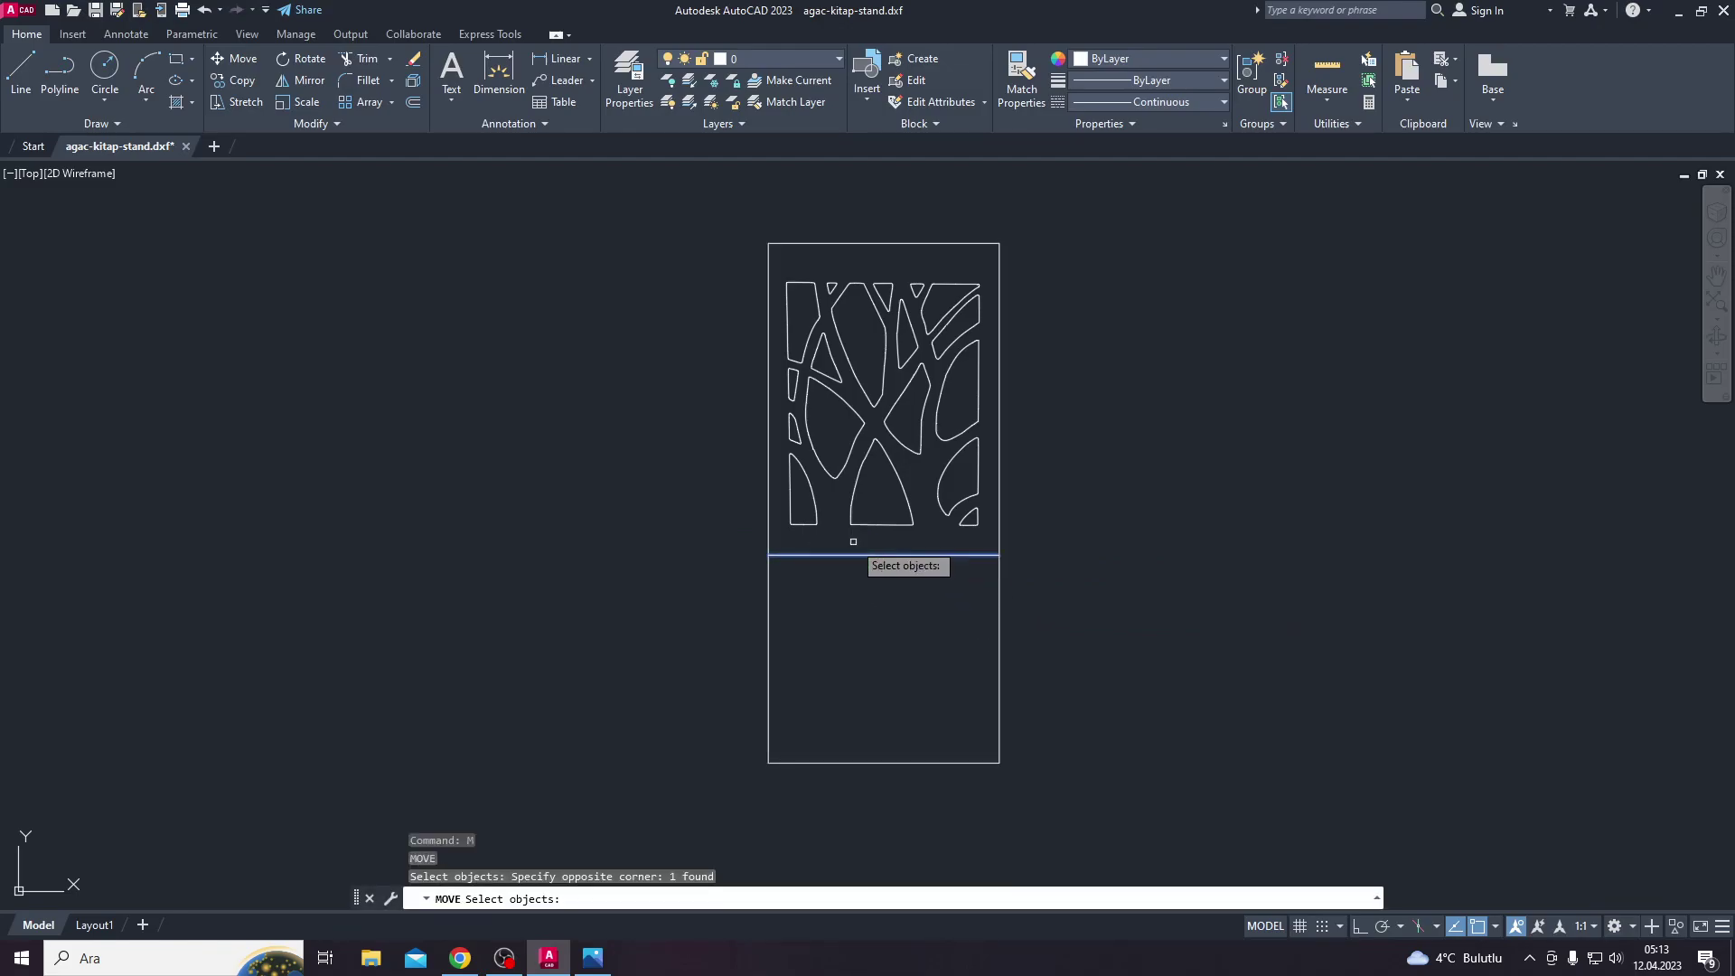
pyautogui.press('Return')
pyautogui.click(851, 553)
pyautogui.write('5')
pyautogui.press('Escape')
# Step: Turn on Ortho (F8) and move the divider line 5 units again
pyautogui.press('F8')
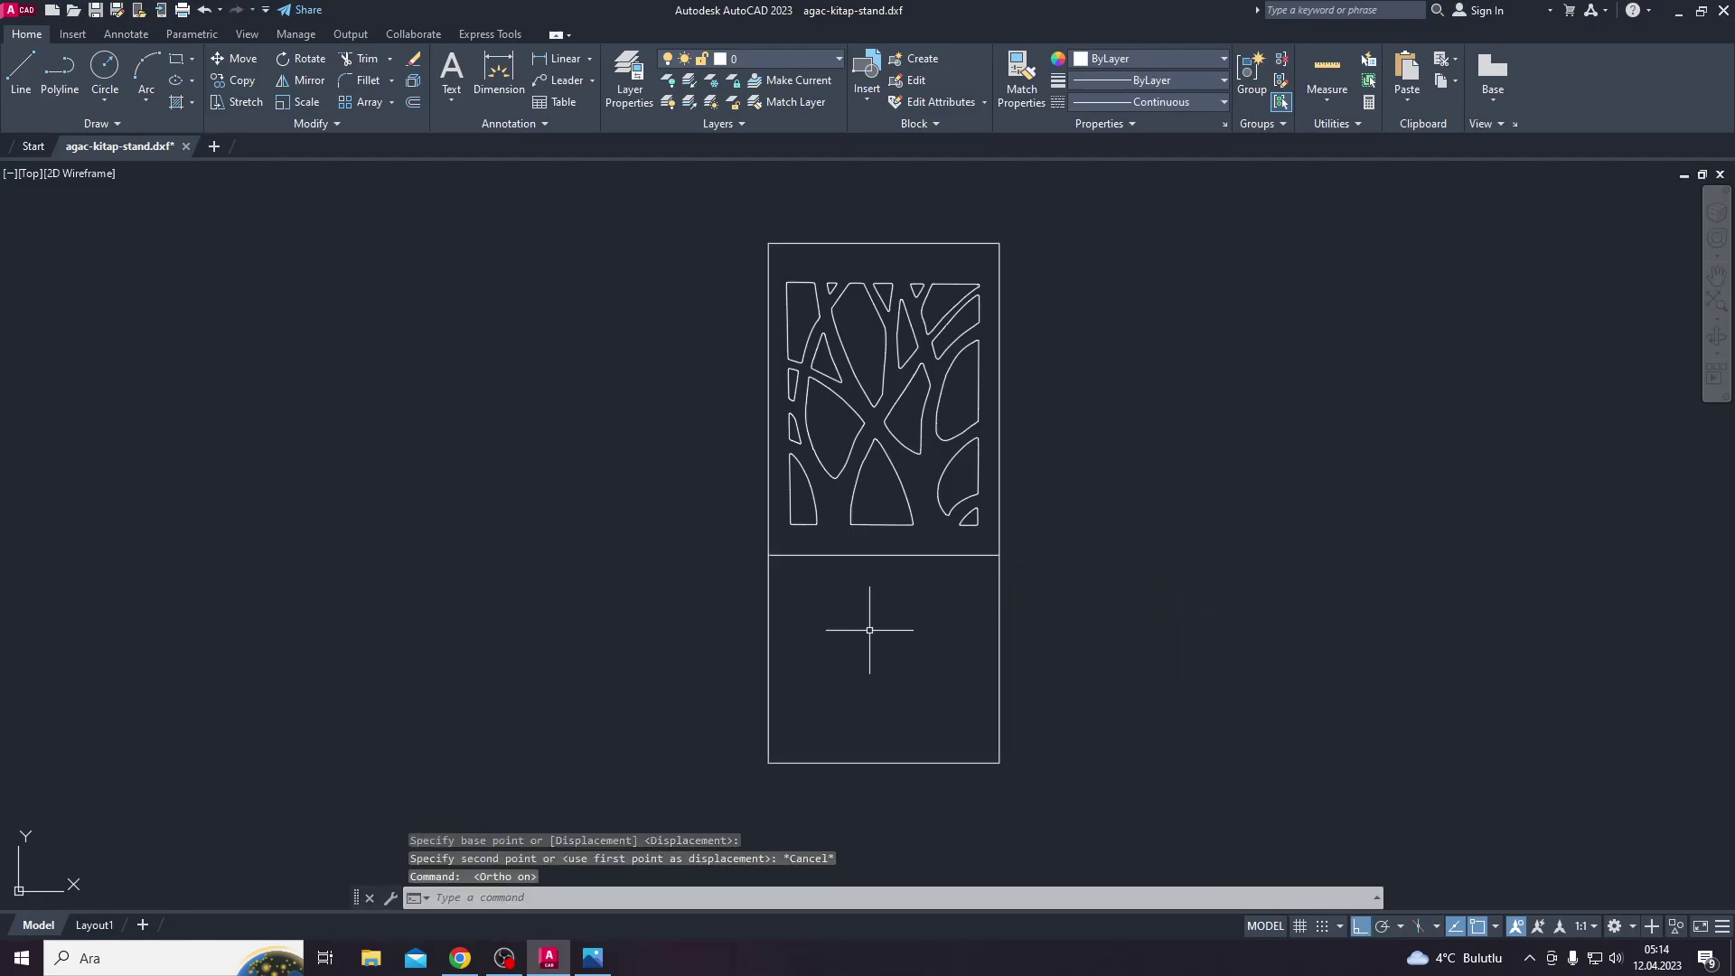
pyautogui.press('Return')
pyautogui.click(918, 590)
pyautogui.click(868, 549)
pyautogui.press('Return')
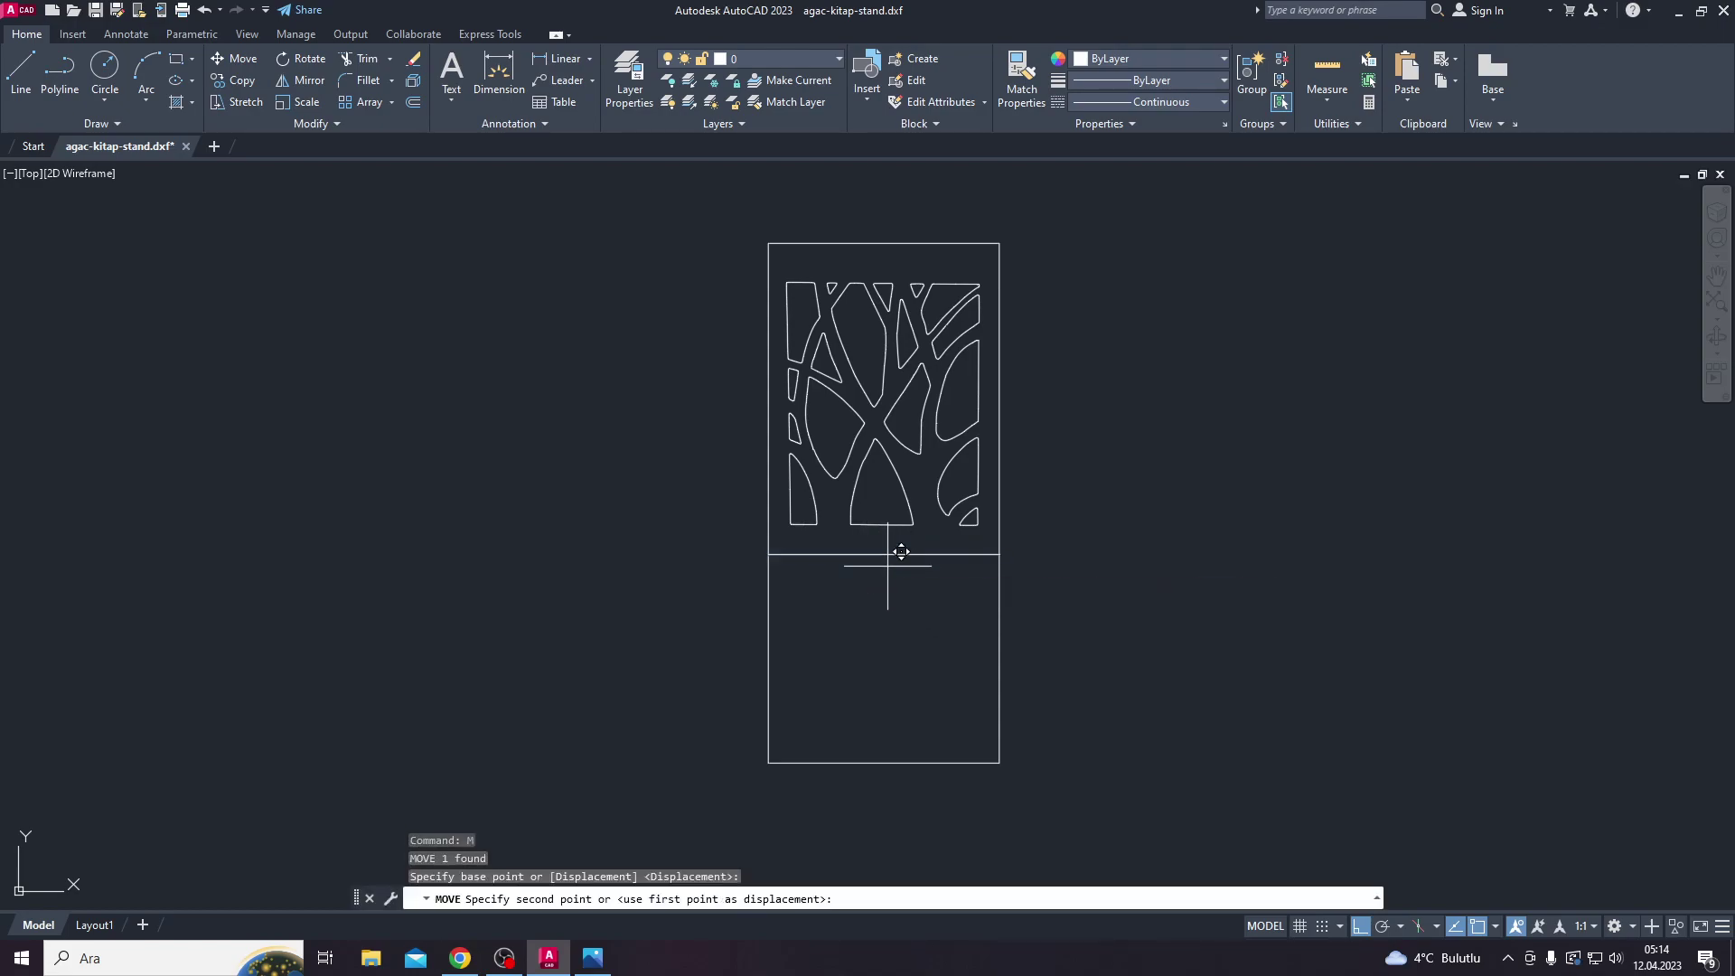
pyautogui.write('5')
# Step: Measure a short gap near the divider with a temporary dimension
pyautogui.click(499, 73)
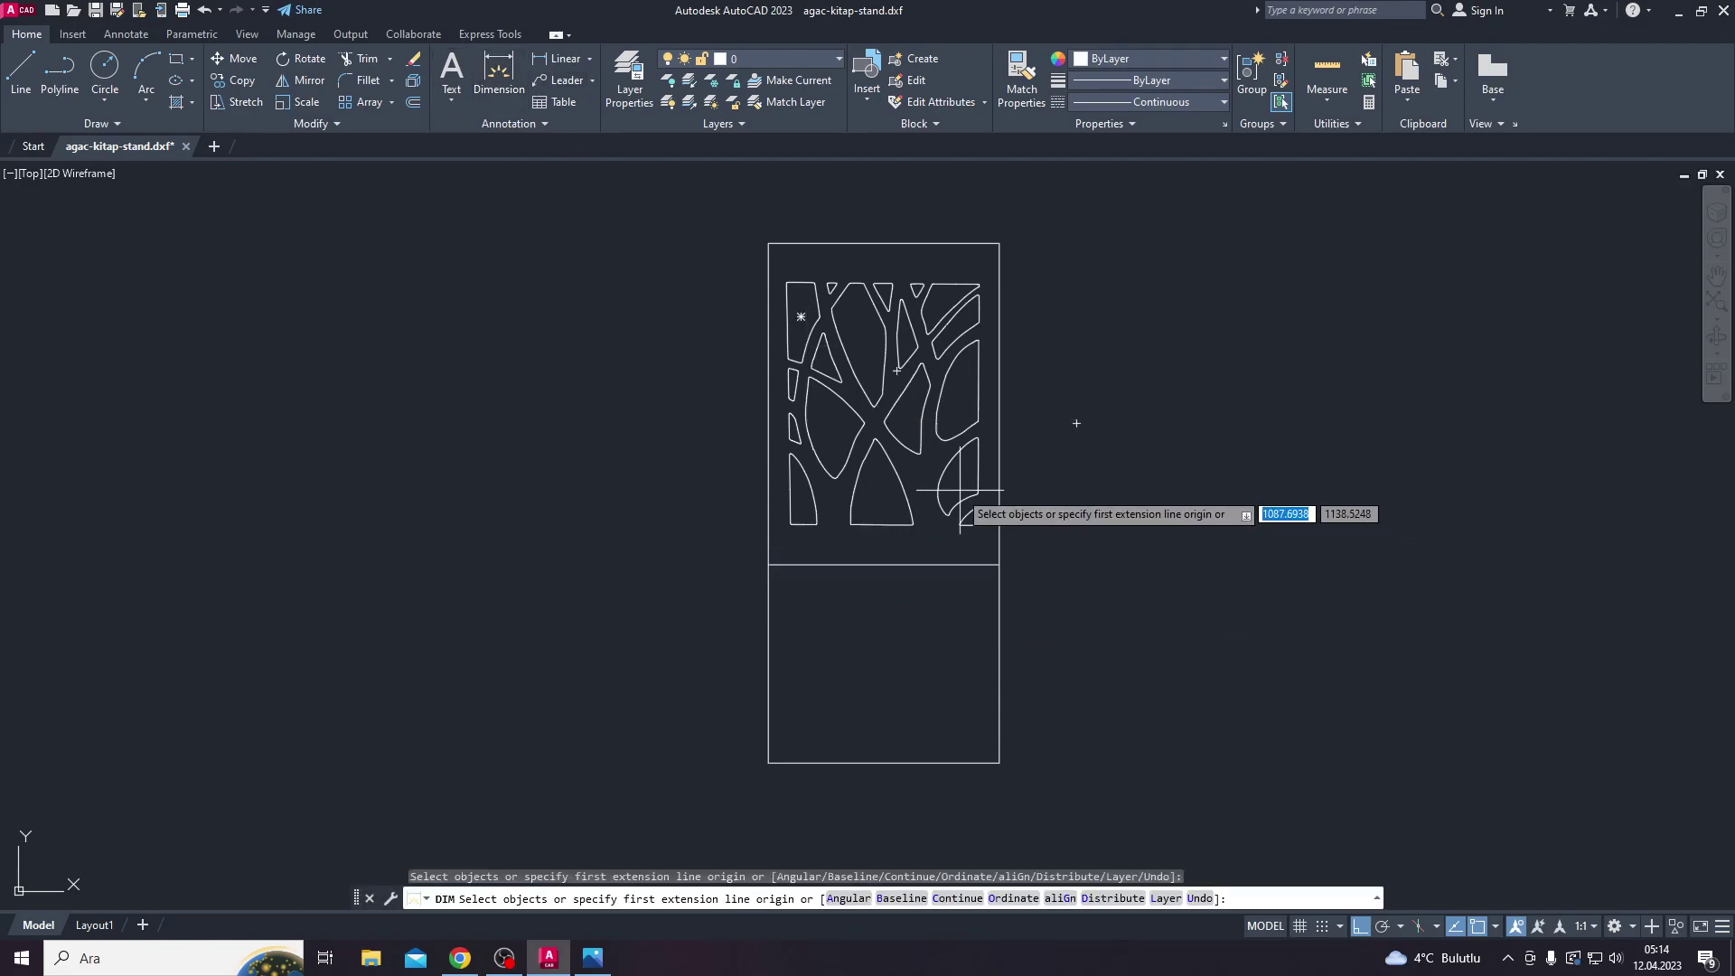
pyautogui.click(974, 522)
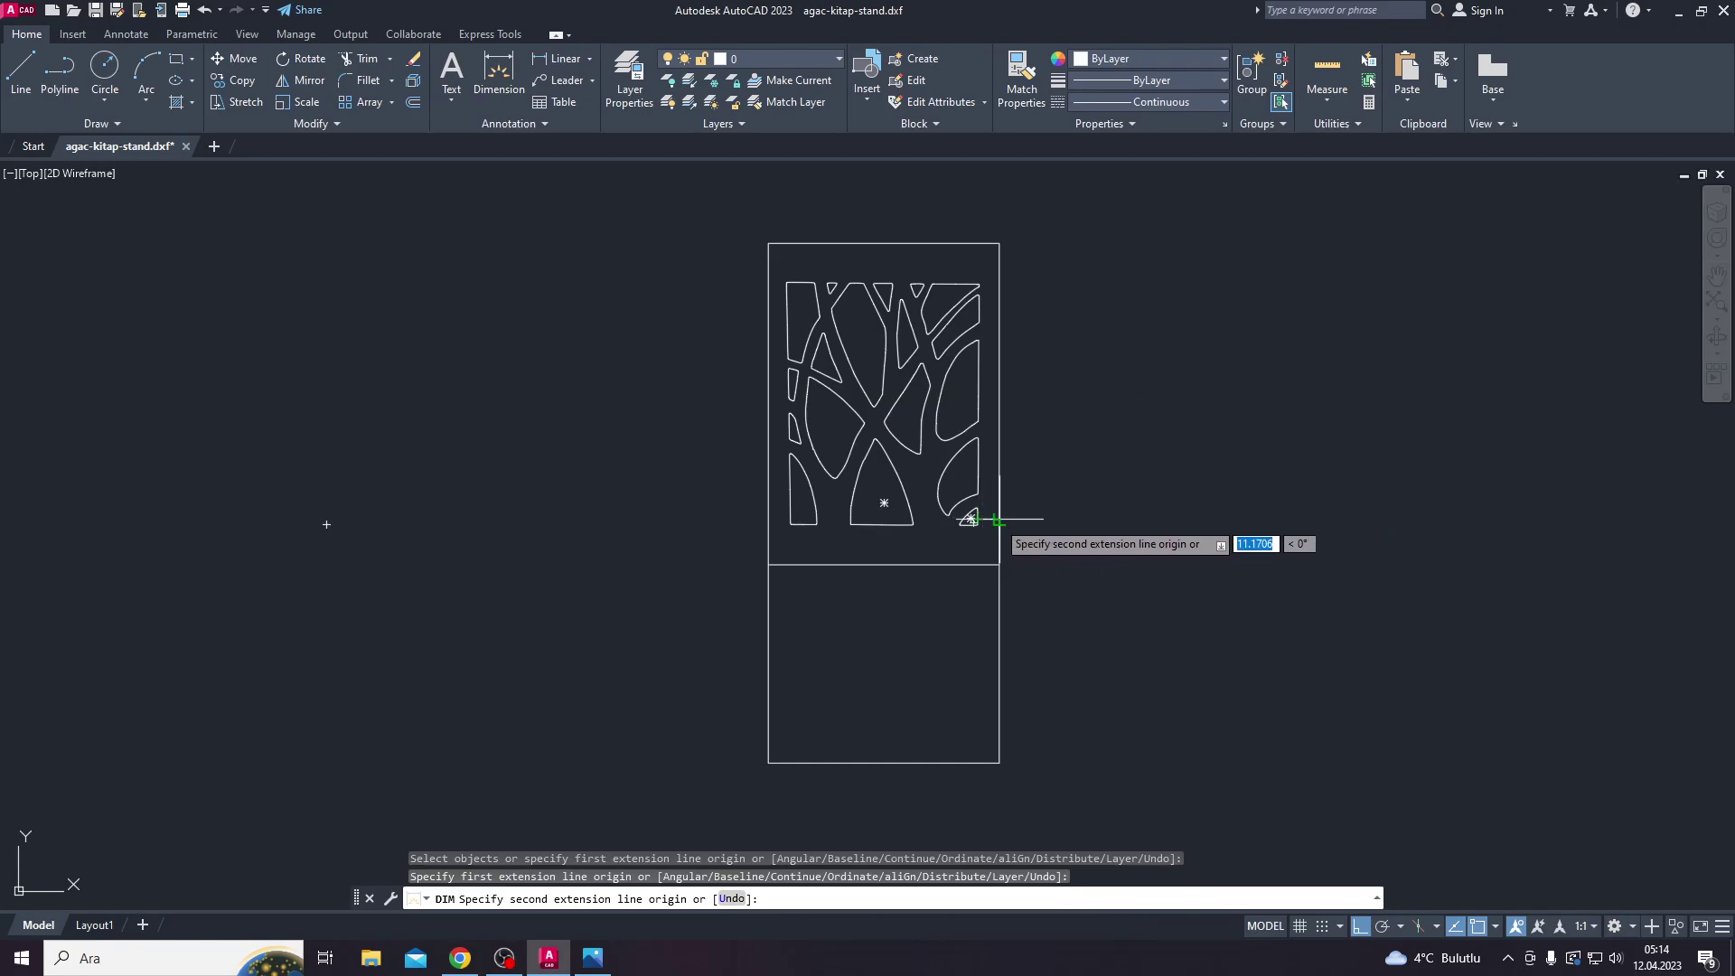
pyautogui.click(997, 524)
pyautogui.scroll(5, 977, 549)
pyautogui.scroll(-3, 994, 524)
pyautogui.scroll(-2, 1019, 496)
pyautogui.press('Return')
pyautogui.press('Return')
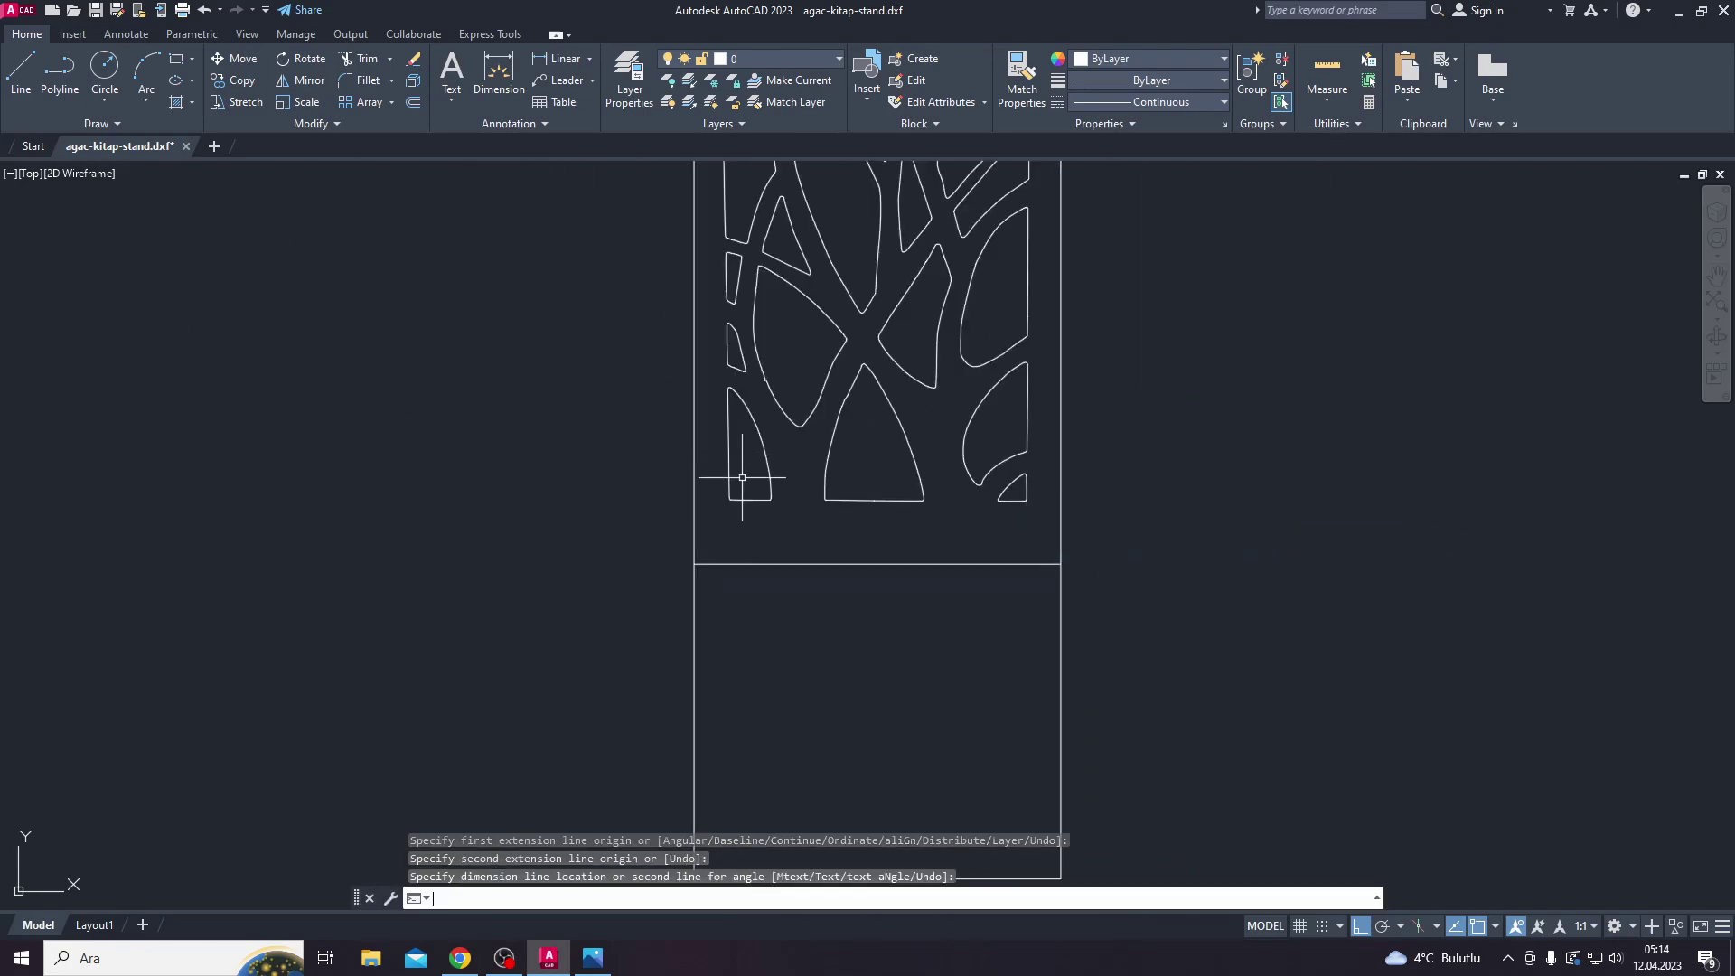
# Step: Measure another gap at the divider line, then cancel the dimension
pyautogui.click(730, 497)
pyautogui.click(694, 502)
pyautogui.scroll(3, 718, 501)
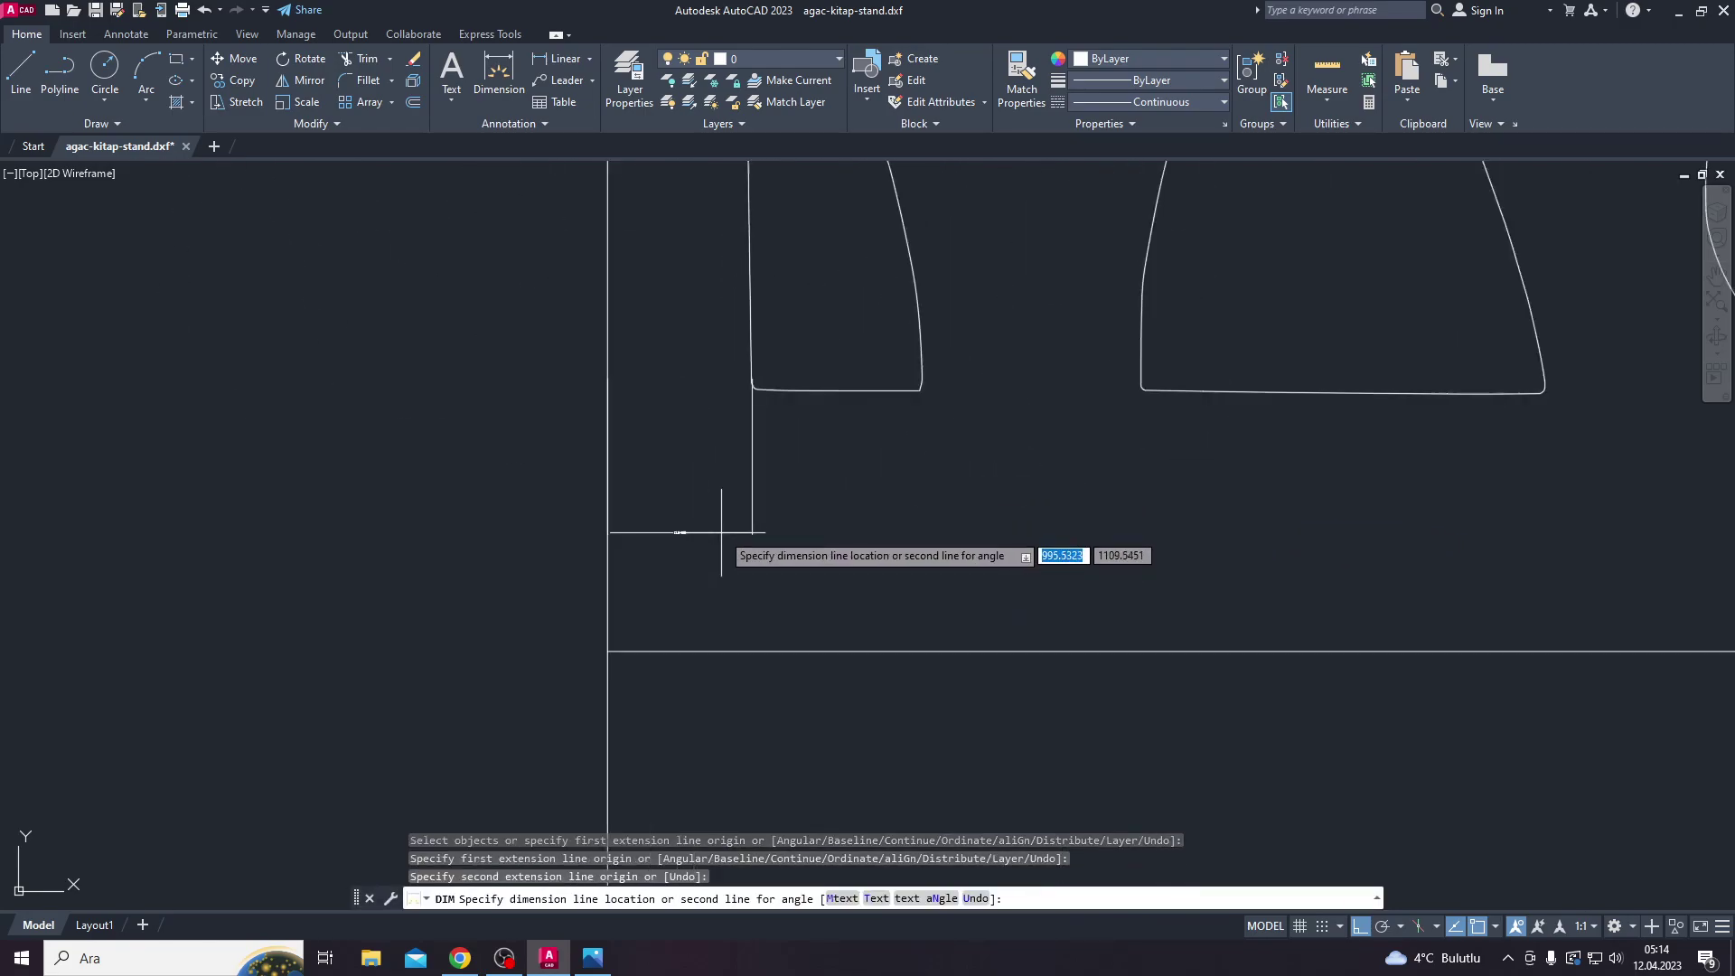
pyautogui.scroll(3, 721, 515)
pyautogui.press('Escape')
pyautogui.scroll(-3, 718, 517)
pyautogui.scroll(-3, 899, 543)
pyautogui.scroll(2, 940, 461)
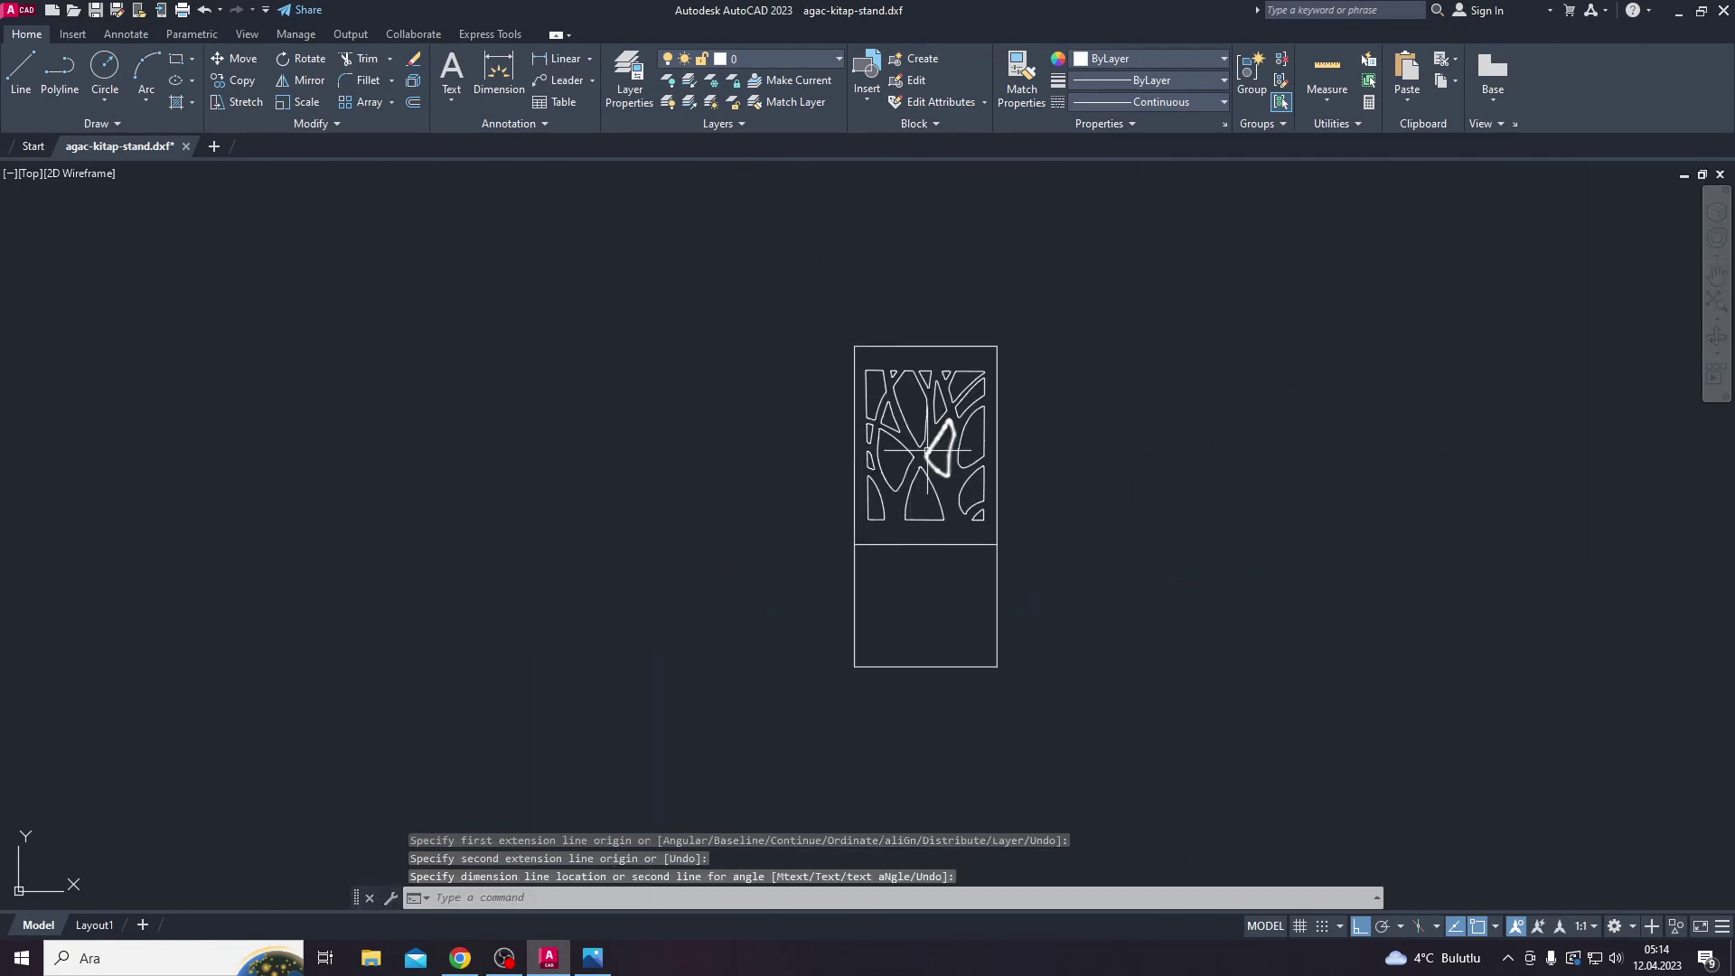
pyautogui.scroll(2, 928, 455)
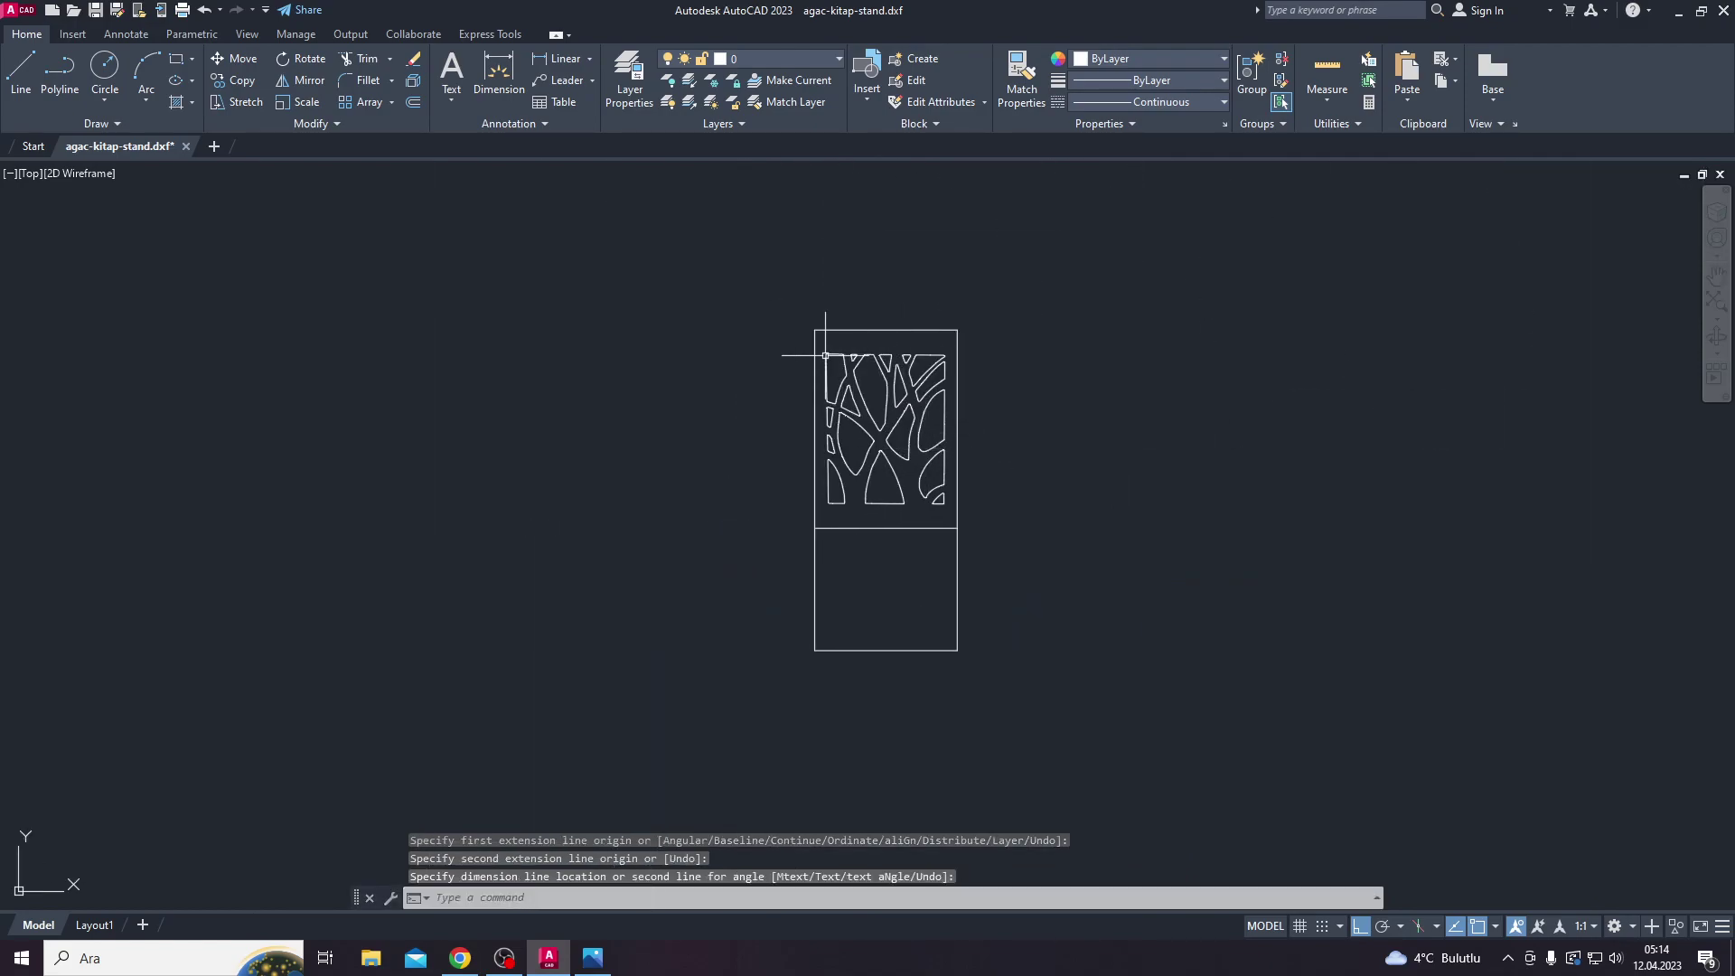
# Step: Check the reference photo and measure the gap from the panel top to the first cut-out
pyautogui.hotkey('alt', 'Tab')
pyautogui.hotkey('alt', 'Tab')
pyautogui.scroll(5, 825, 355)
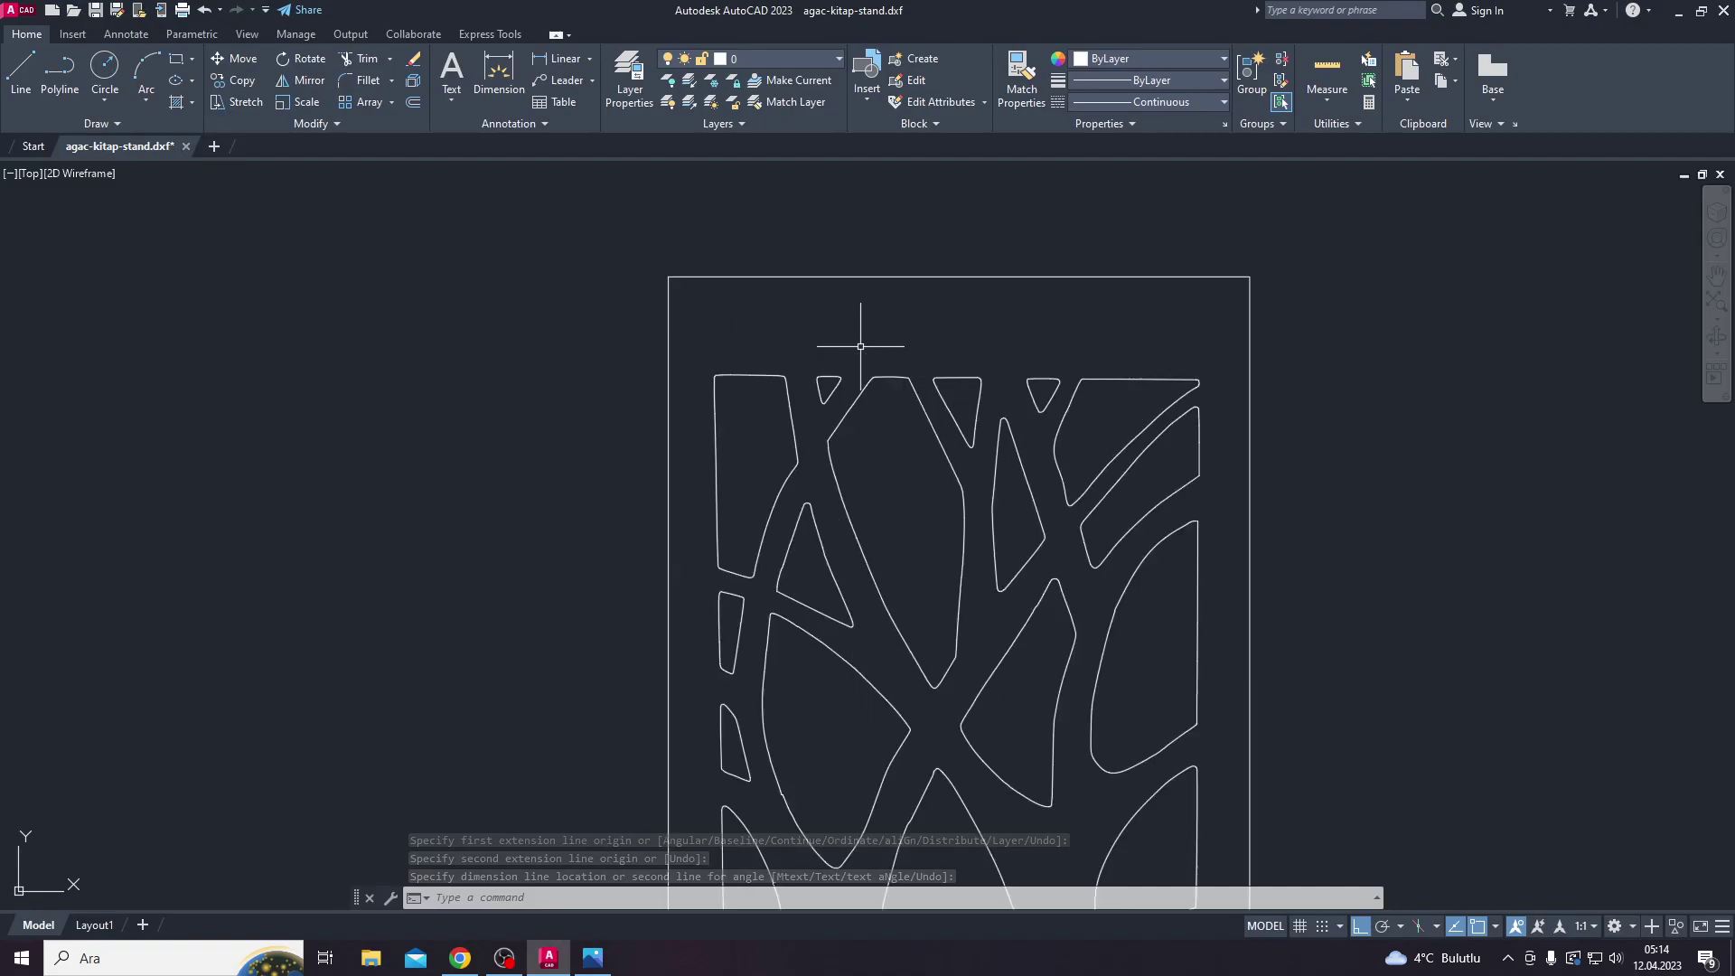
pyautogui.press('space')
pyautogui.click(739, 374)
pyautogui.click(735, 278)
pyautogui.scroll(8, 756, 335)
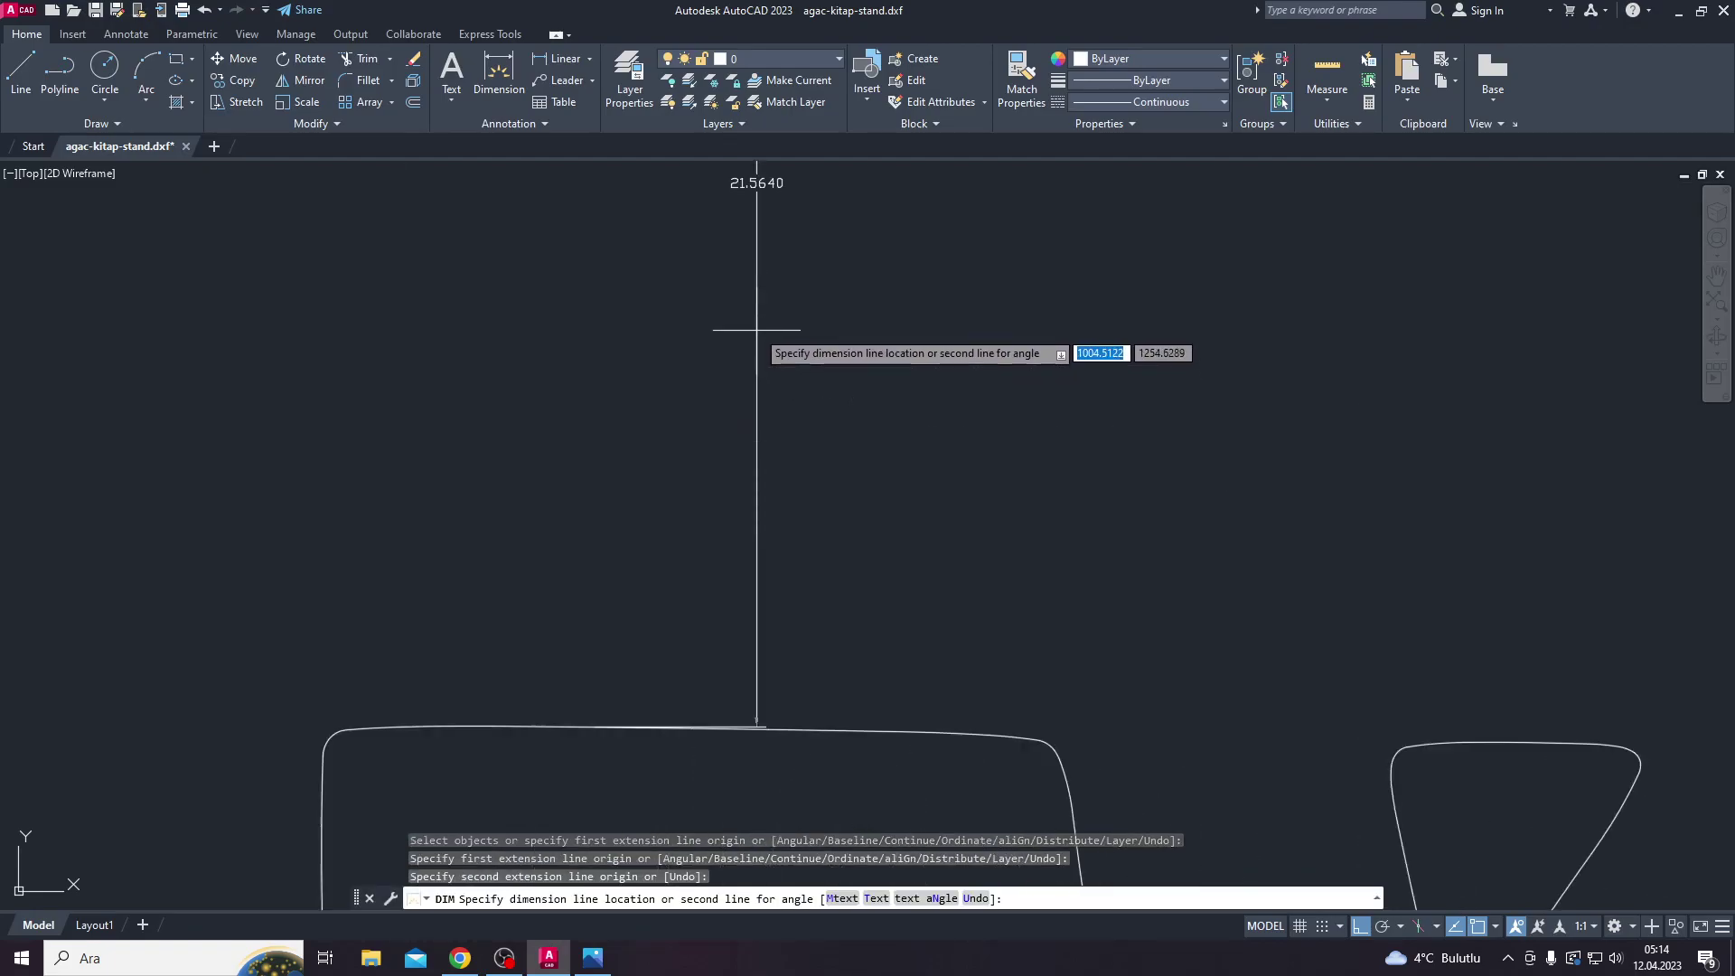
pyautogui.press('Escape')
pyautogui.scroll(-3, 756, 330)
pyautogui.scroll(1, 821, 387)
pyautogui.scroll(-2, 822, 388)
pyautogui.scroll(3, 819, 377)
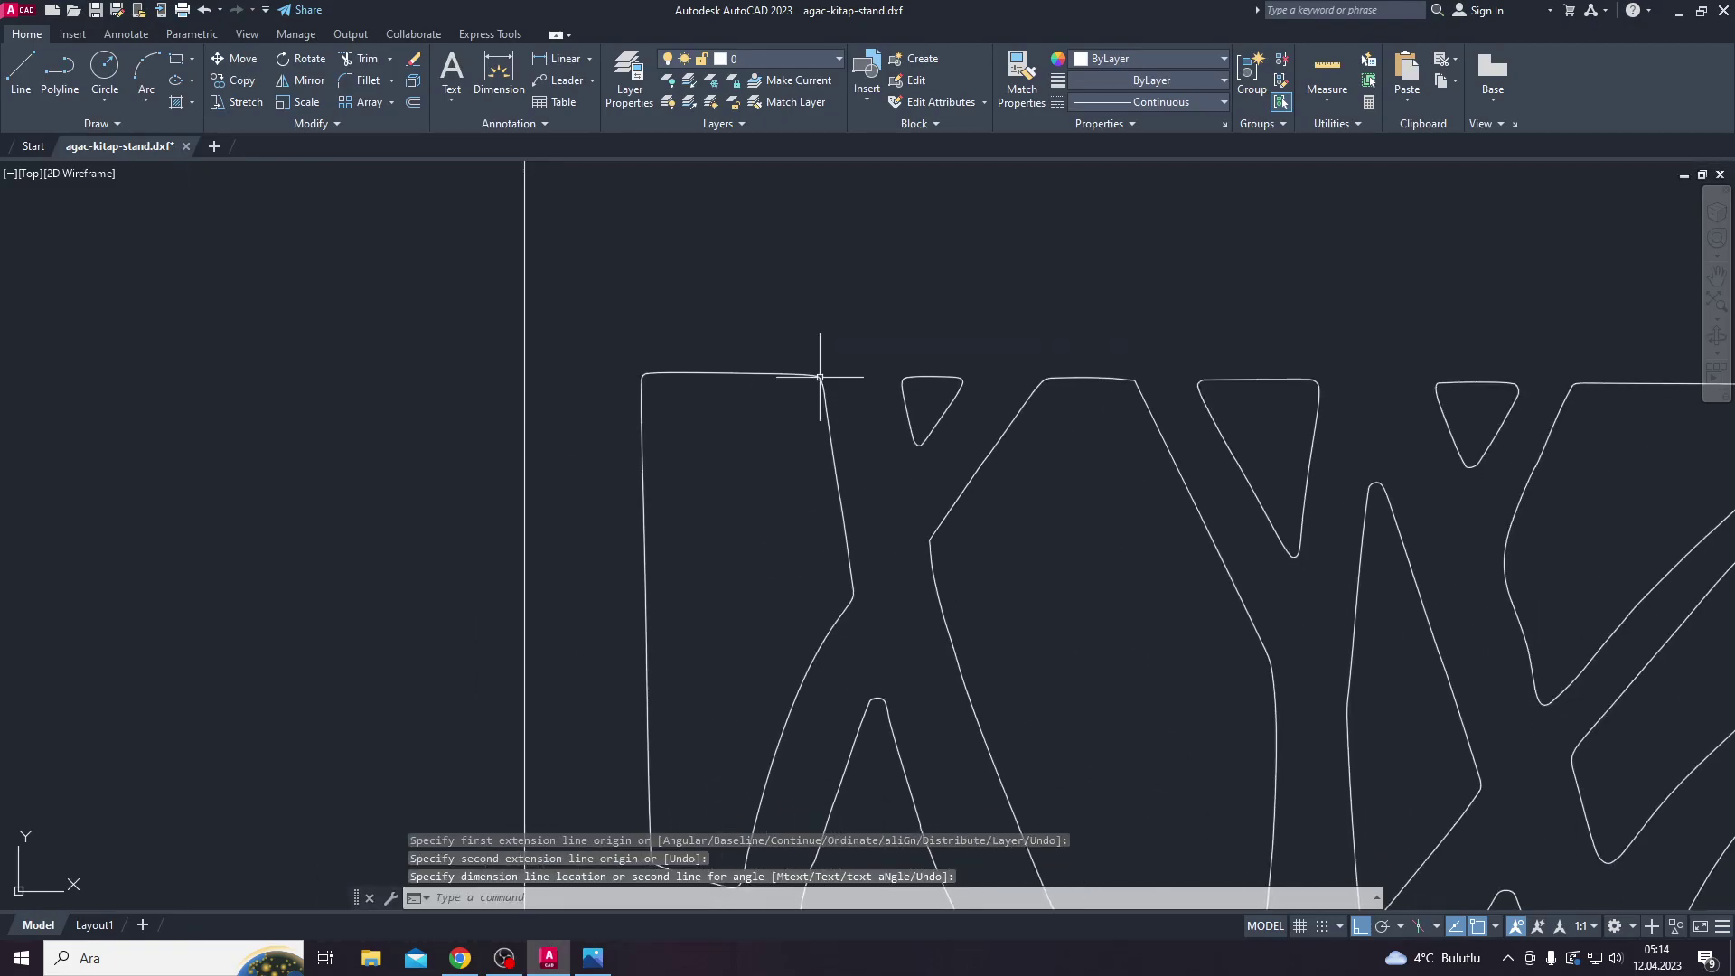
pyautogui.scroll(-10, 820, 377)
pyautogui.click(785, 404)
# Step: Move the tree pattern and divider line together by 8 units
pyautogui.click(949, 538)
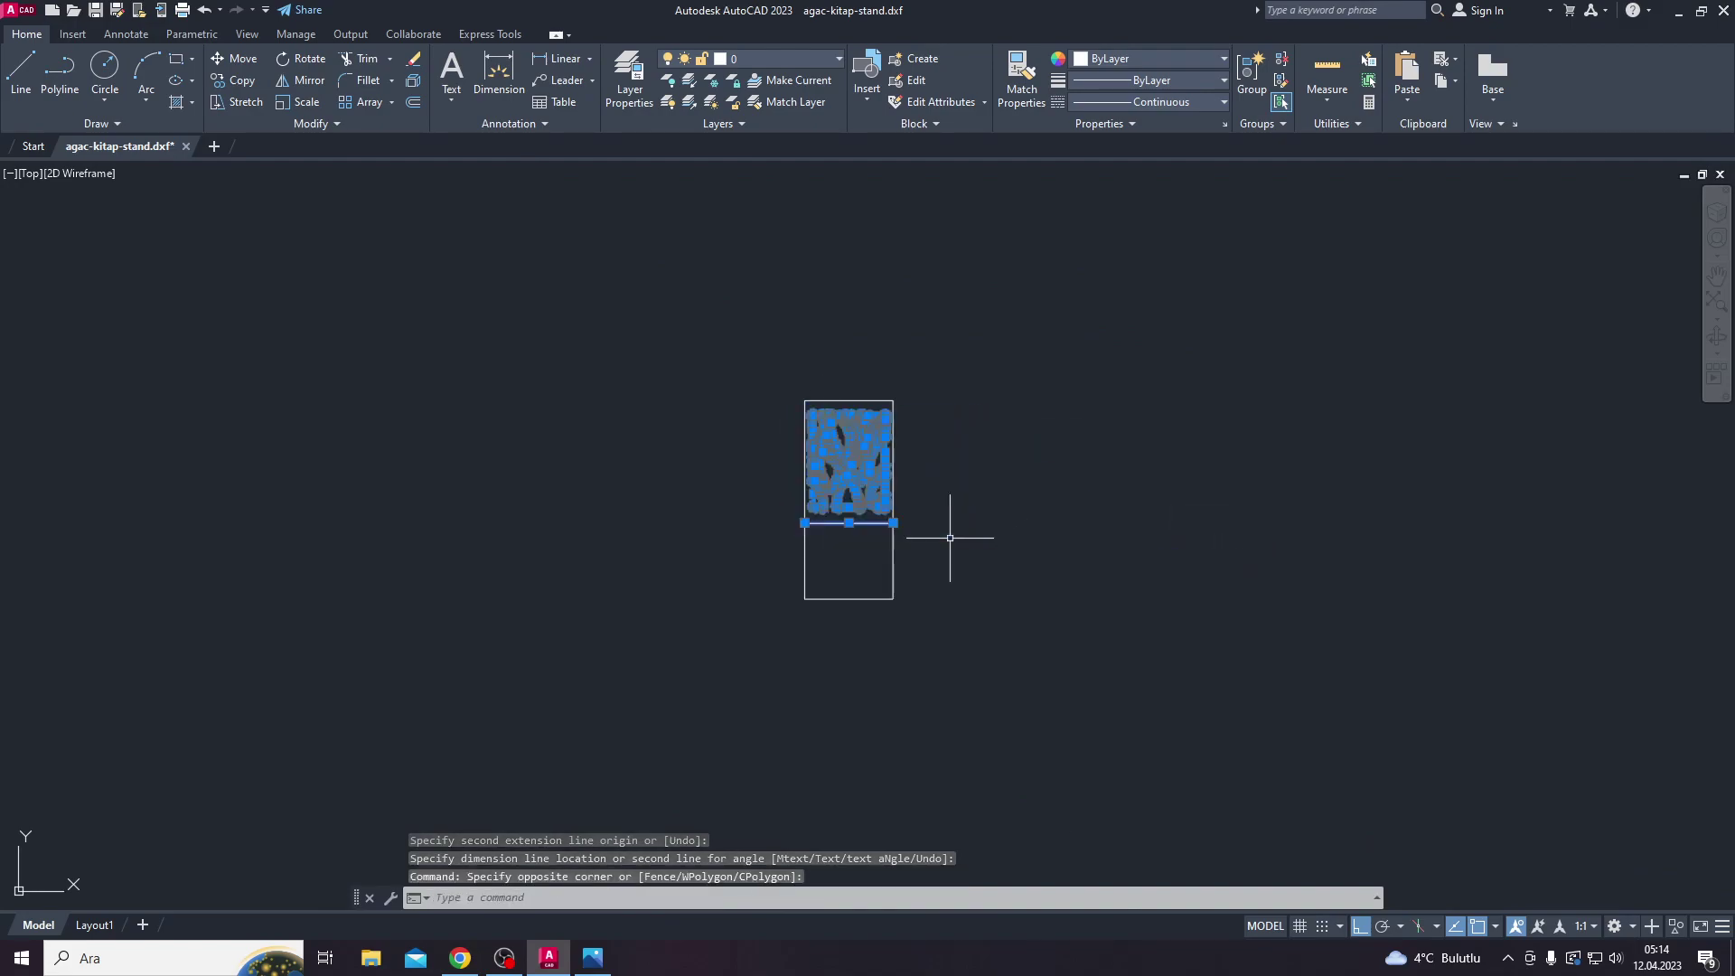
pyautogui.write('m')
pyautogui.press('Return')
pyautogui.click(965, 545)
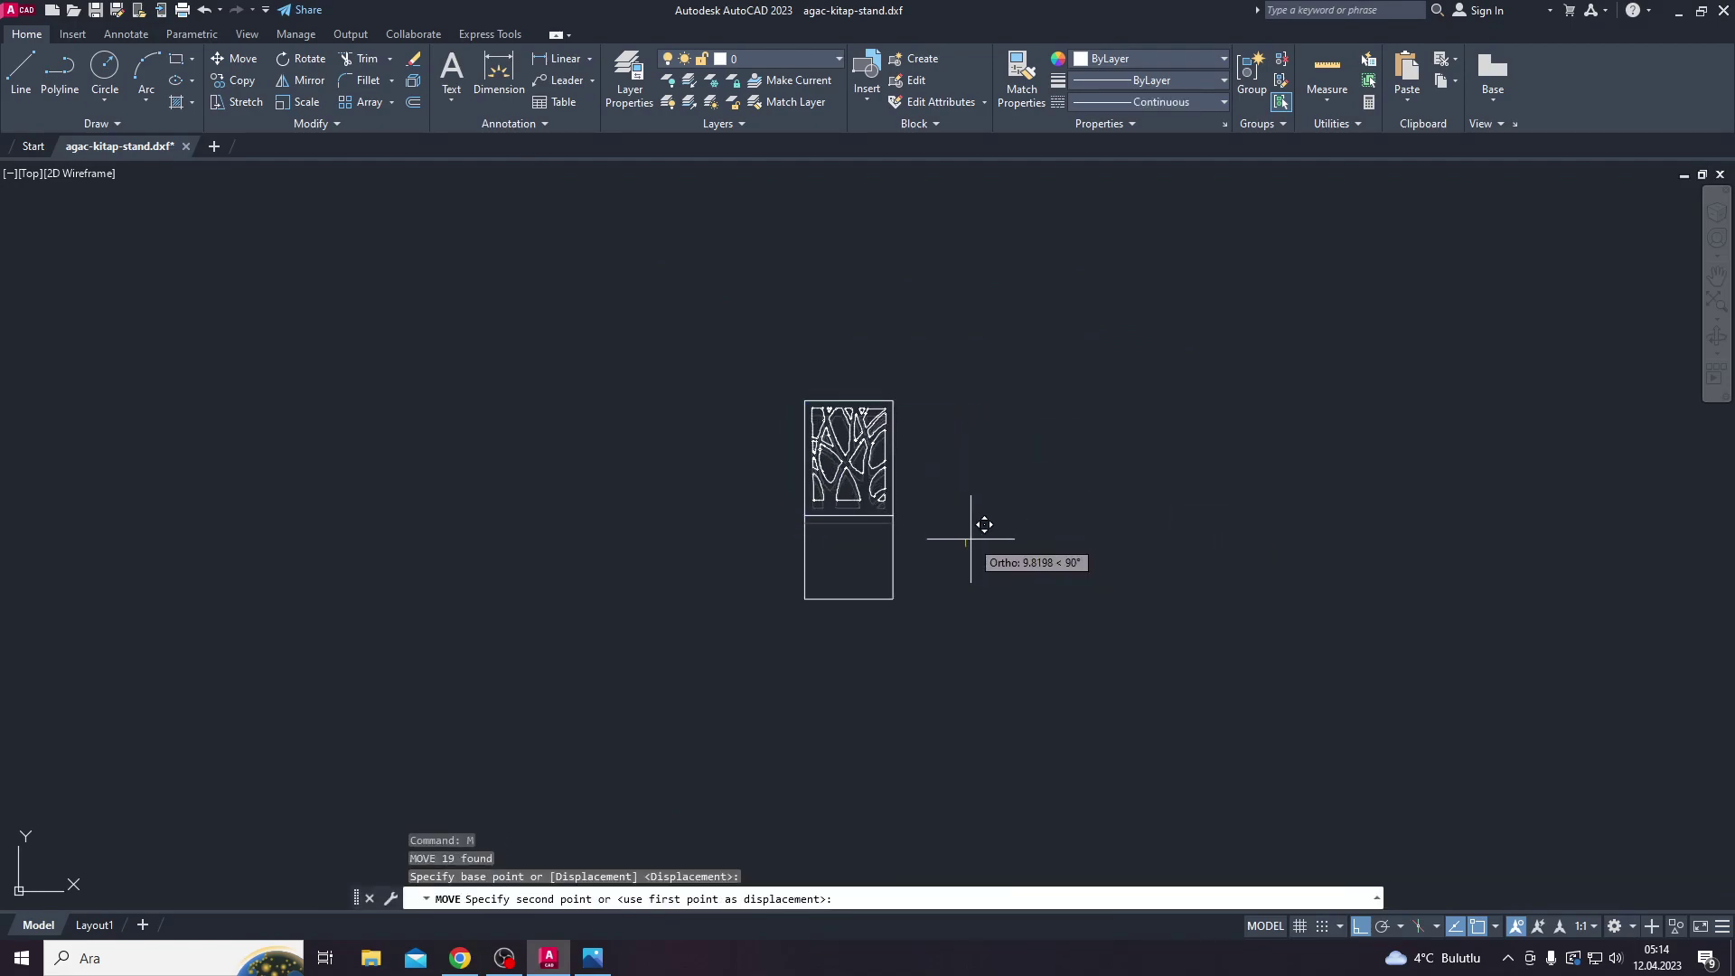
pyautogui.write('1')
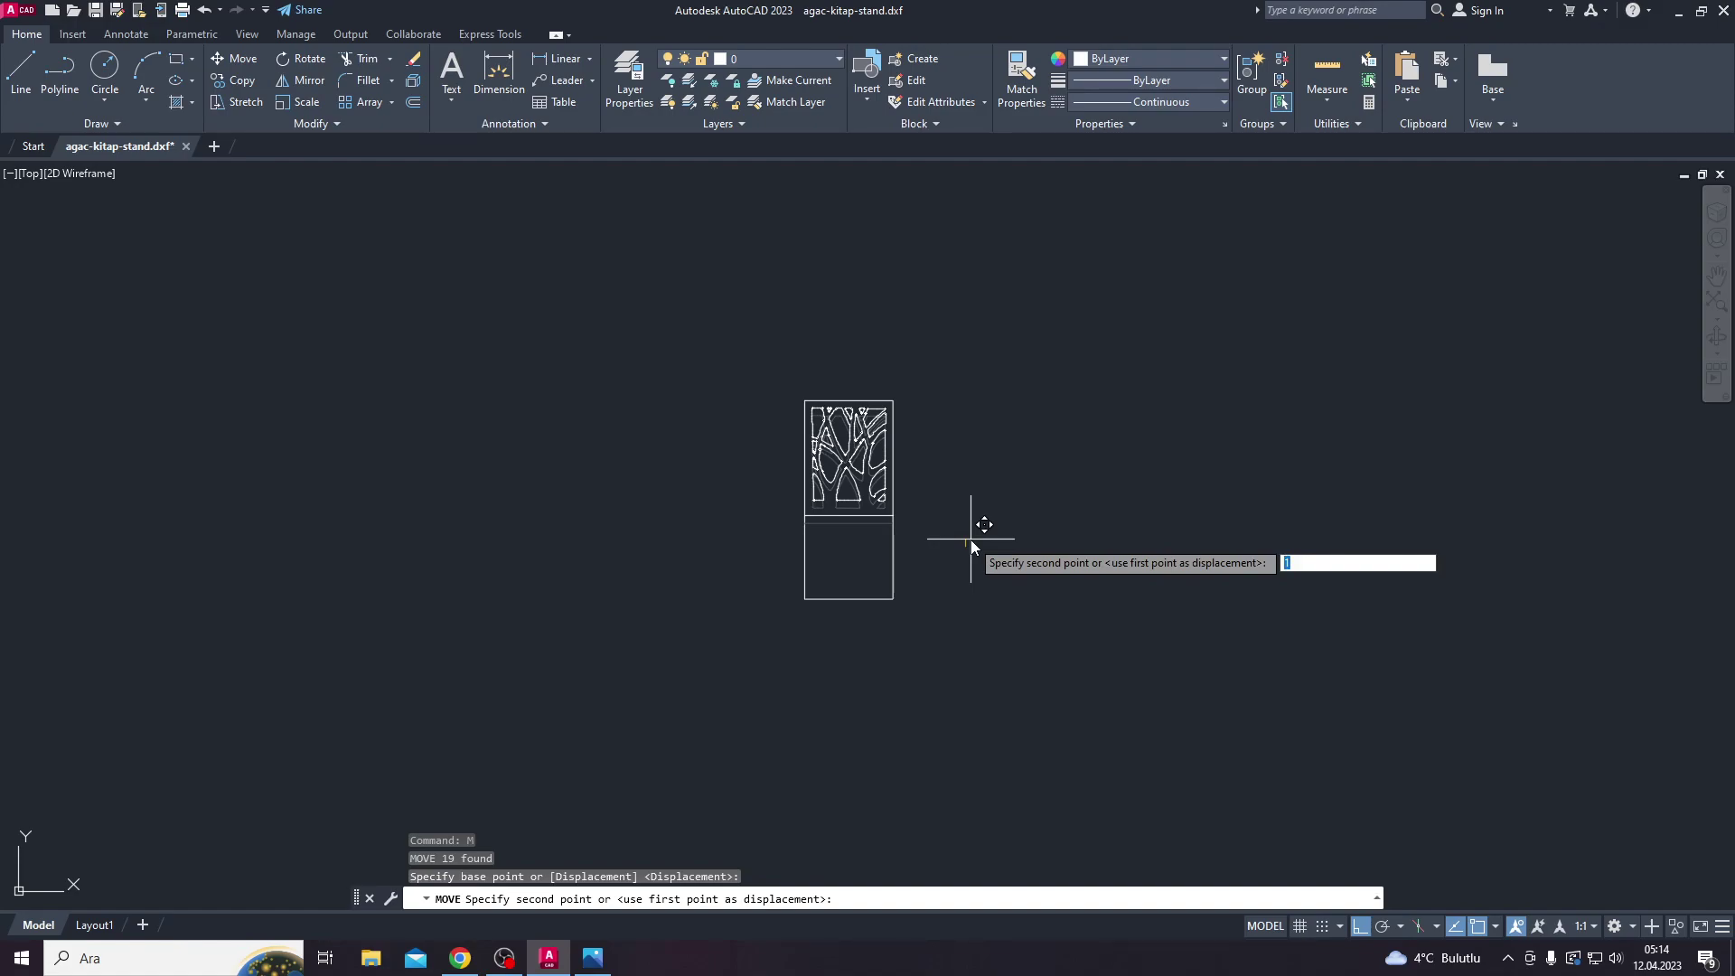
pyautogui.press('Return')
pyautogui.scroll(3, 884, 515)
pyautogui.scroll(3, 884, 515)
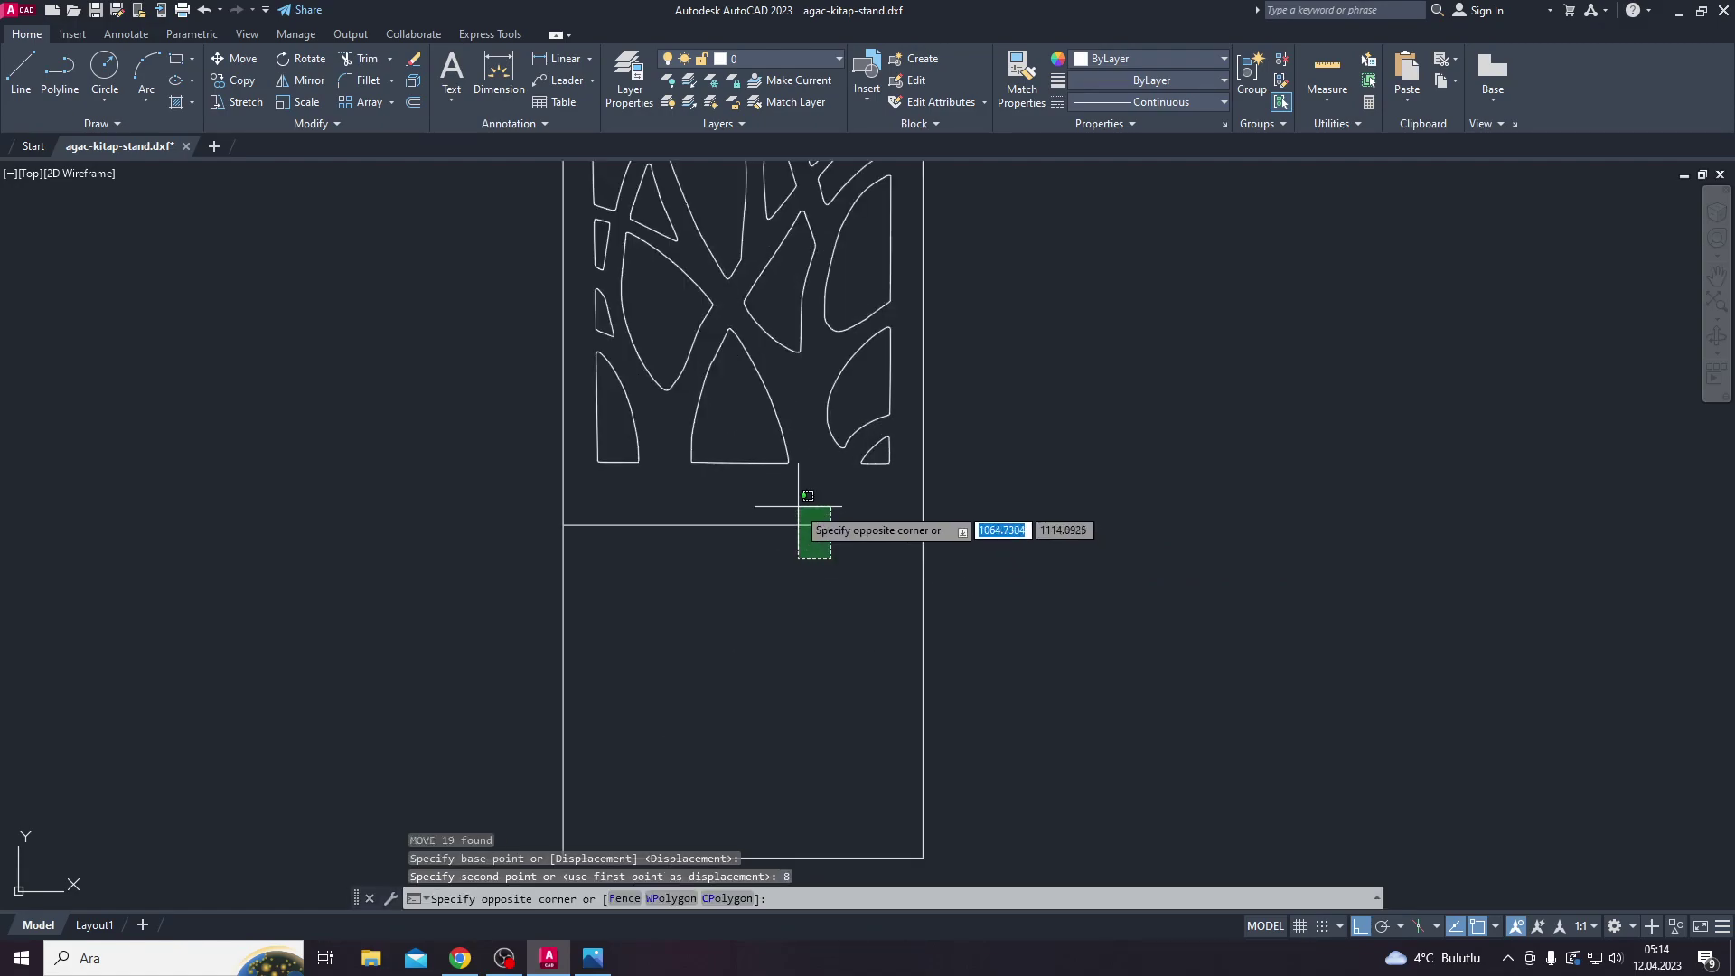
# Step: Move the divider line 8 units up
pyautogui.moveTo(828, 488); pyautogui.dragTo(786, 579)
pyautogui.write('m')
pyautogui.press('Return')
pyautogui.click(812, 616)
pyautogui.write('8')
pyautogui.press('Return')
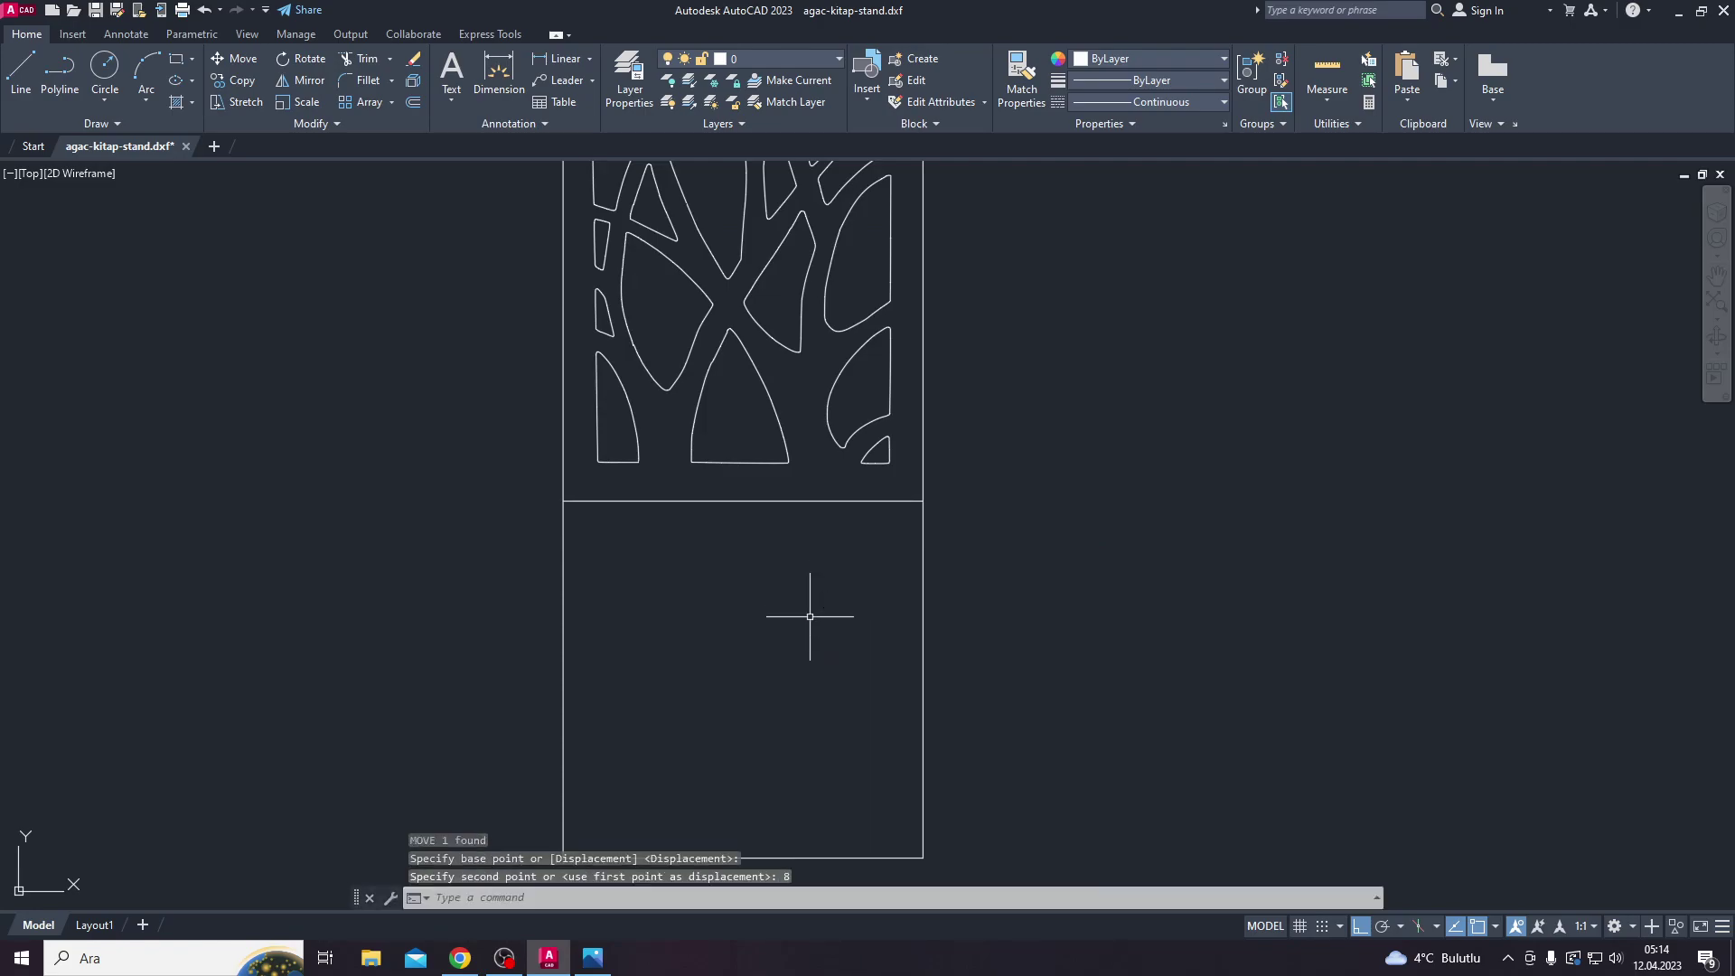
pyautogui.press('Escape')
pyautogui.scroll(-5, 858, 527)
pyautogui.scroll(7, 844, 419)
# Step: After checking the reference photo, move the 19 tree-pattern objects 2 units
pyautogui.hotkey('alt', 'Tab')
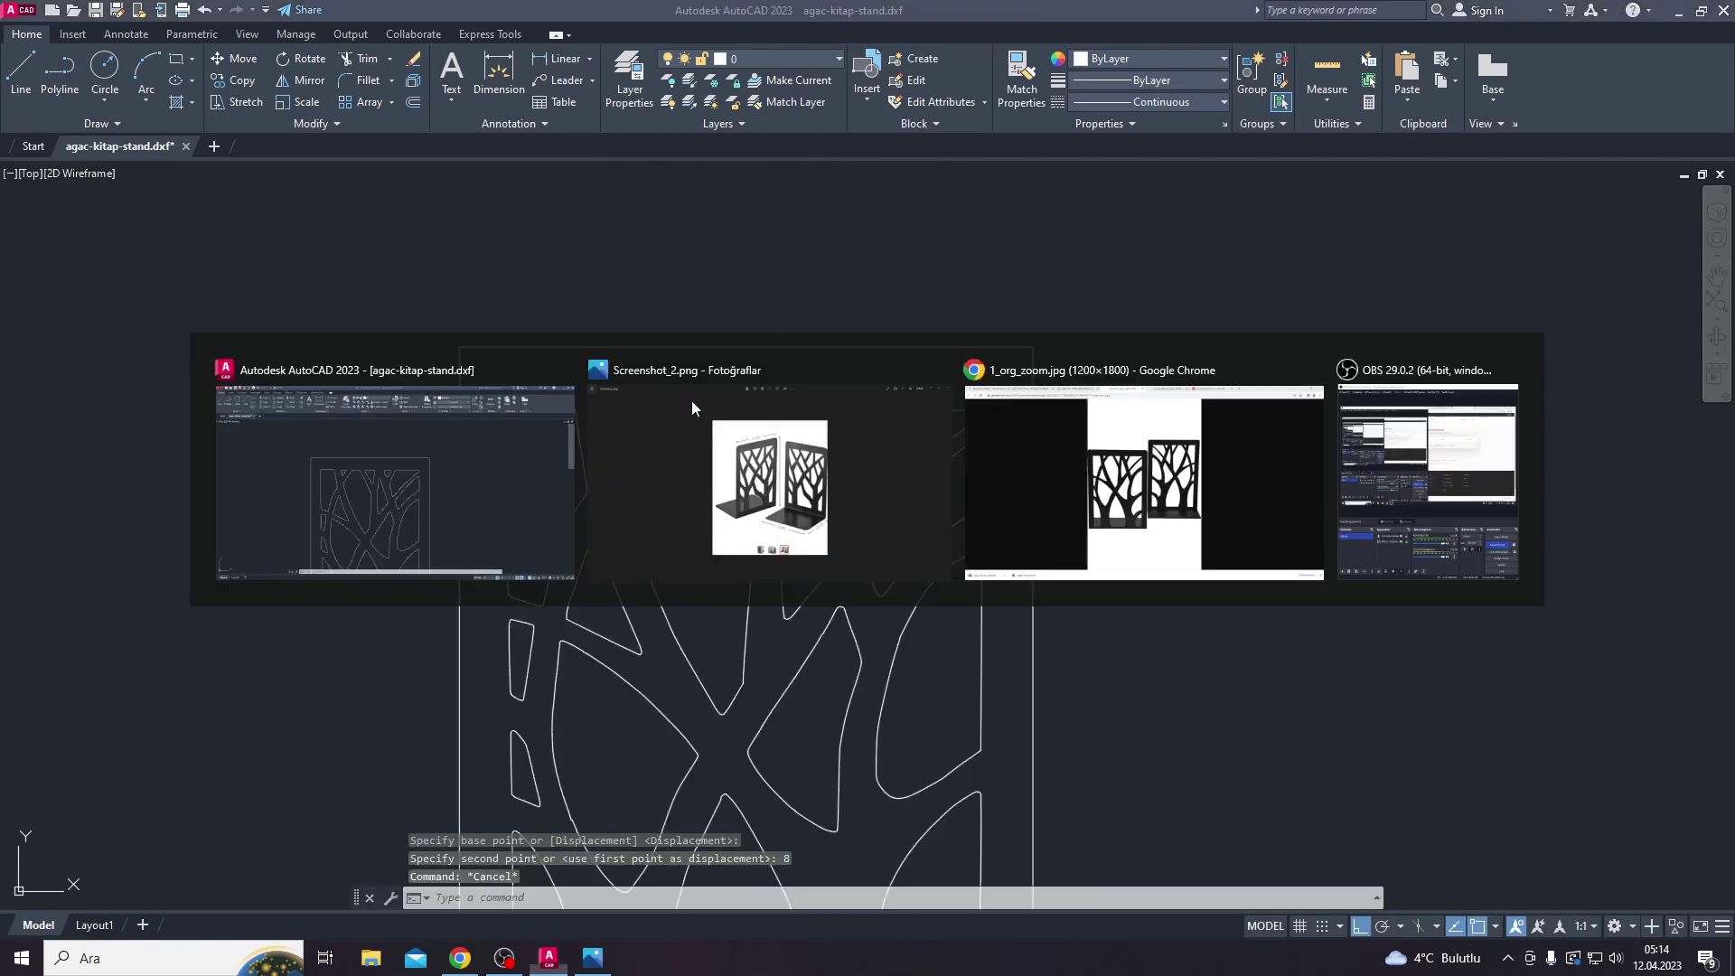
pyautogui.hotkey('alt', 'Tab')
pyautogui.scroll(-5, 768, 420)
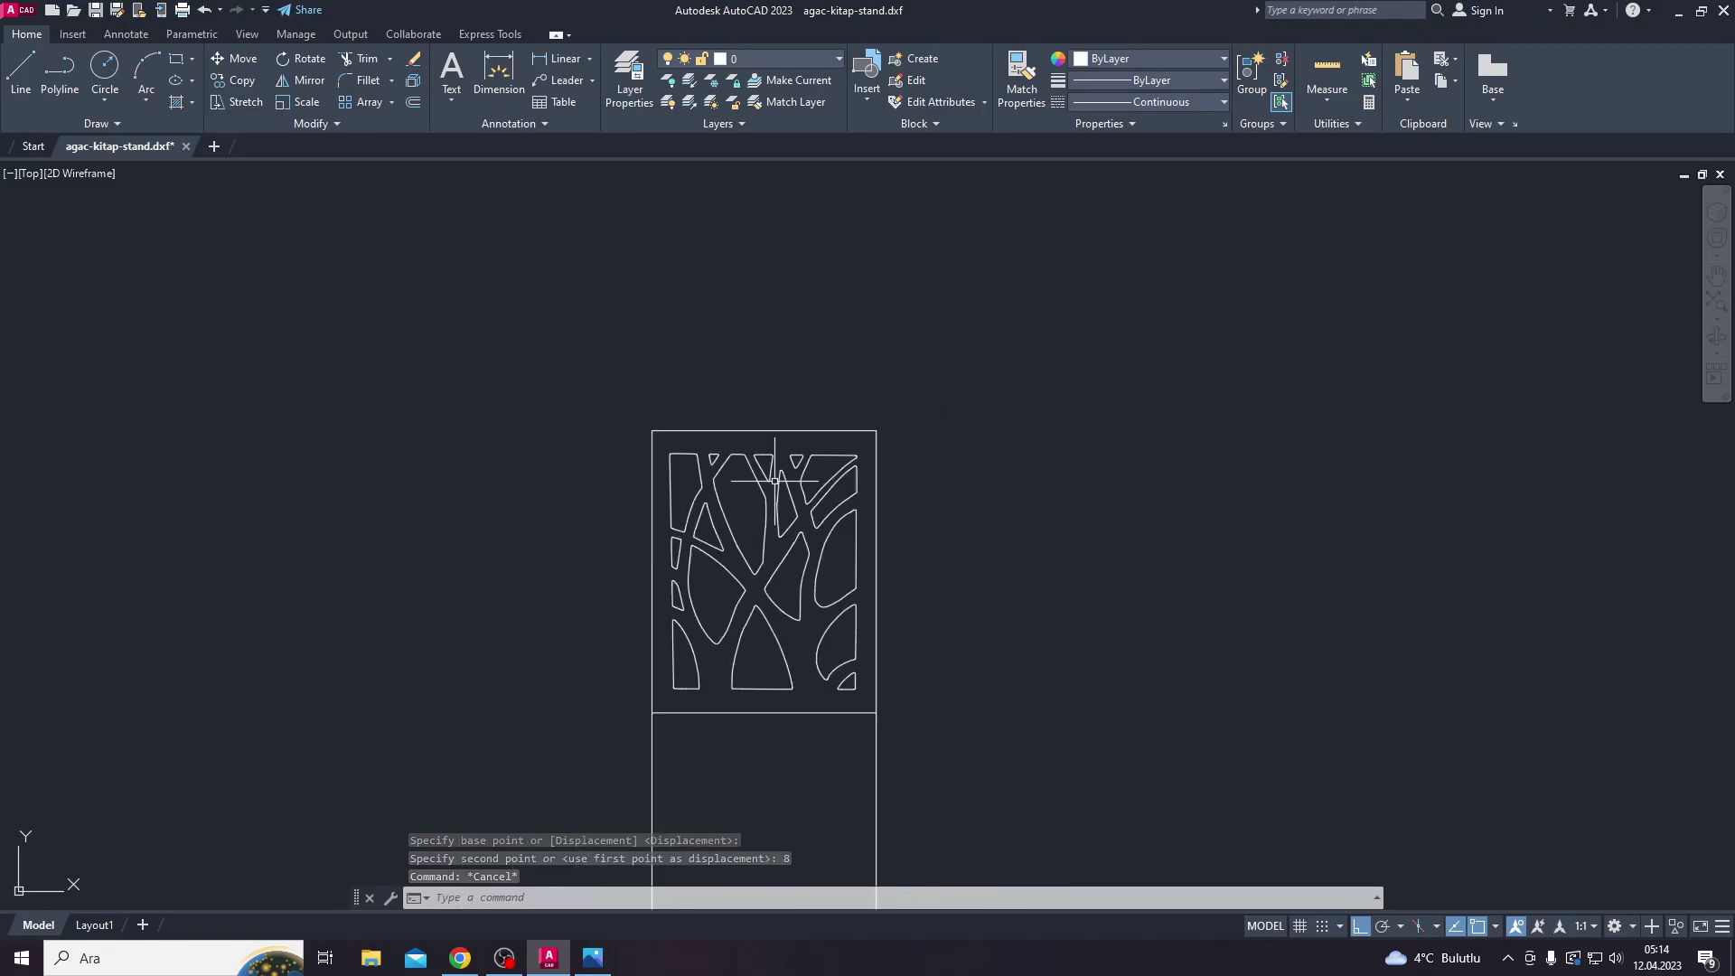
pyautogui.write('m')
pyautogui.press('Return')
pyautogui.click(627, 376)
pyautogui.click(931, 651)
pyautogui.press('Return')
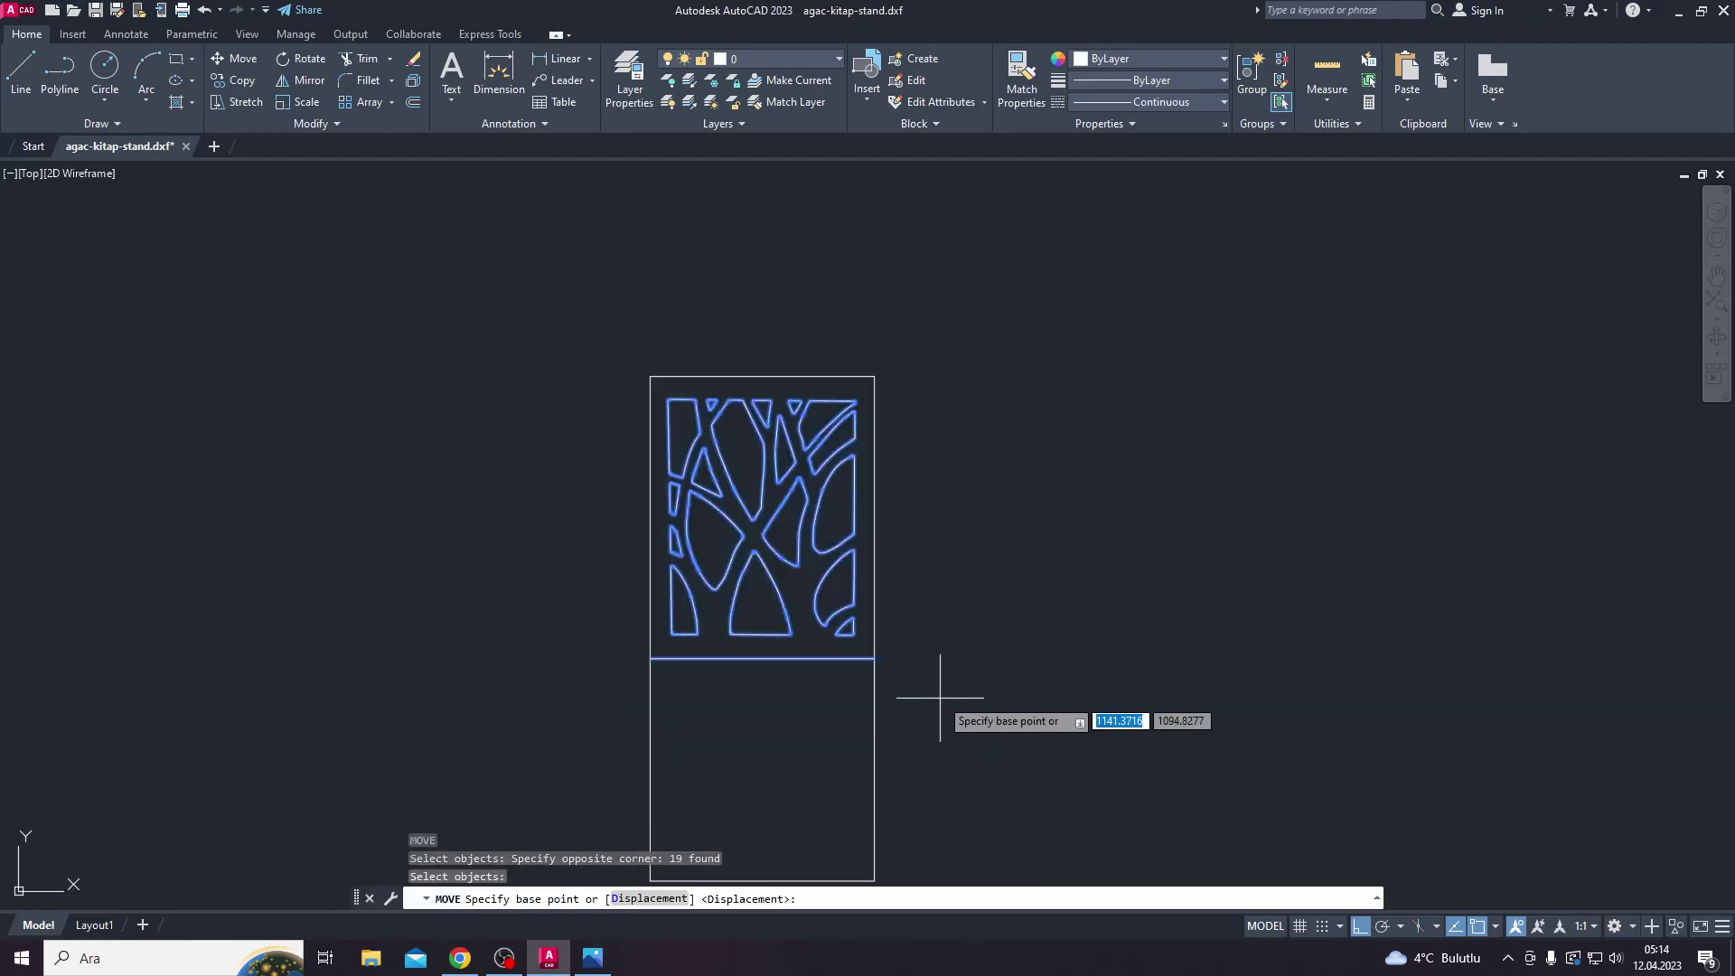
pyautogui.click(943, 691)
pyautogui.write('2')
pyautogui.press('Return')
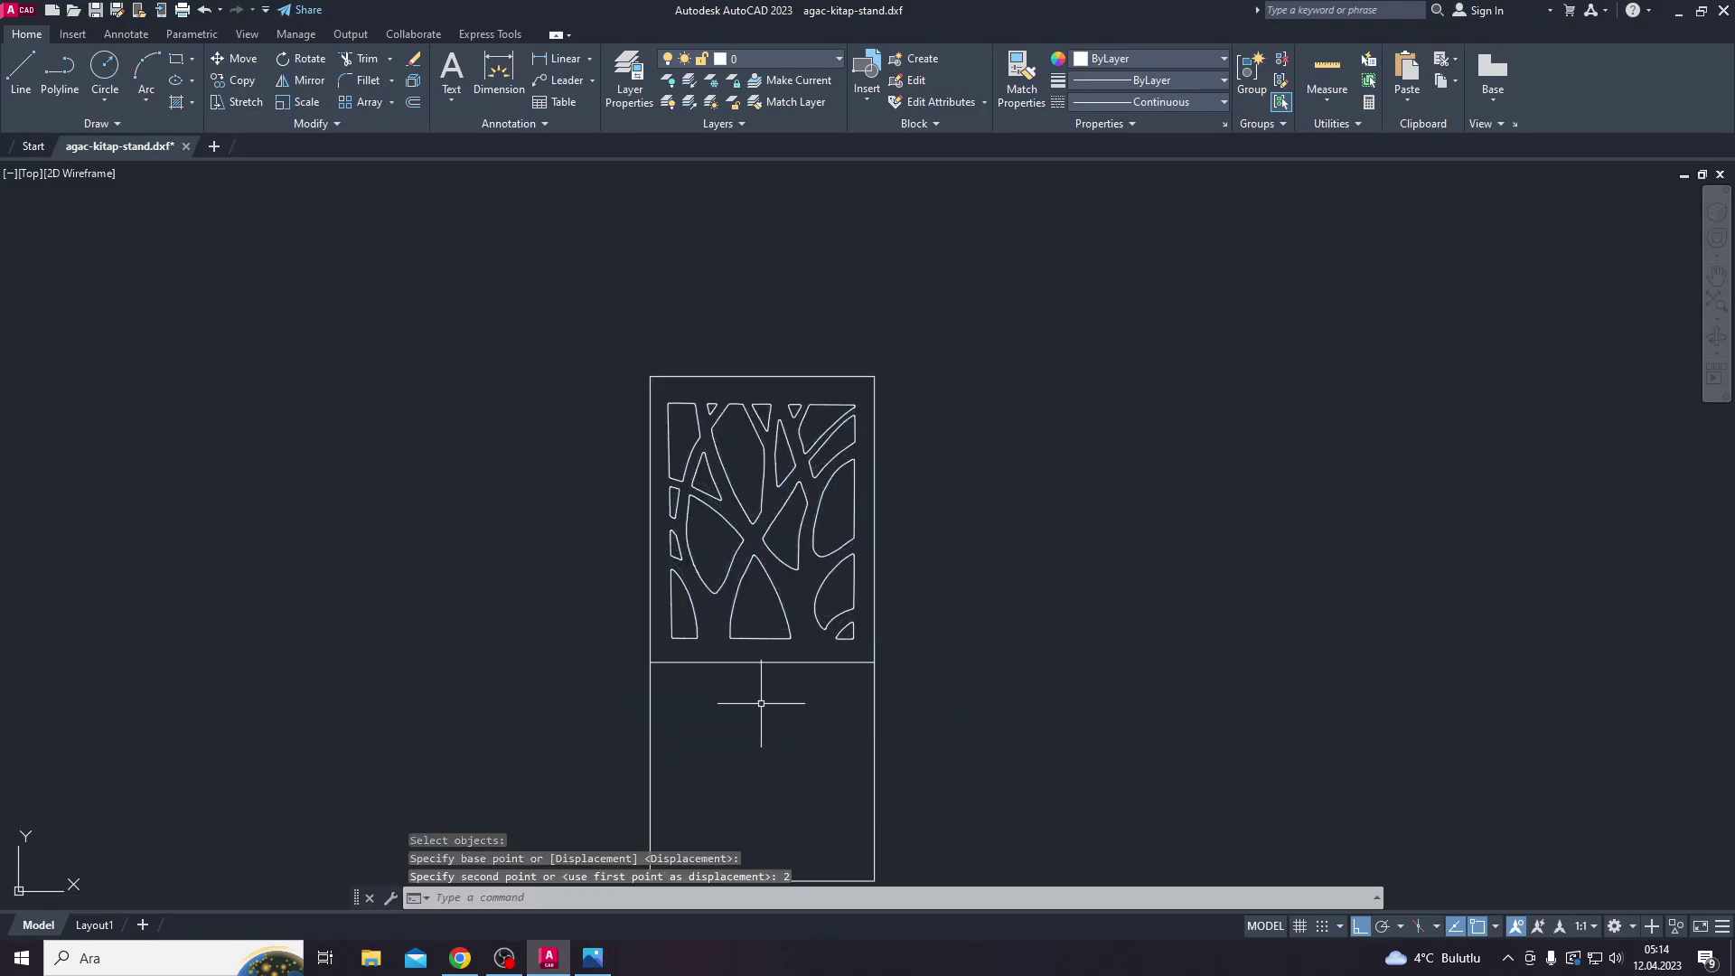
# Step: Move the divider line 2 units down
pyautogui.press('Return')
pyautogui.click(732, 663)
pyautogui.press('Return')
pyautogui.click(723, 707)
pyautogui.write('2')
pyautogui.press('Return')
pyautogui.press('Escape')
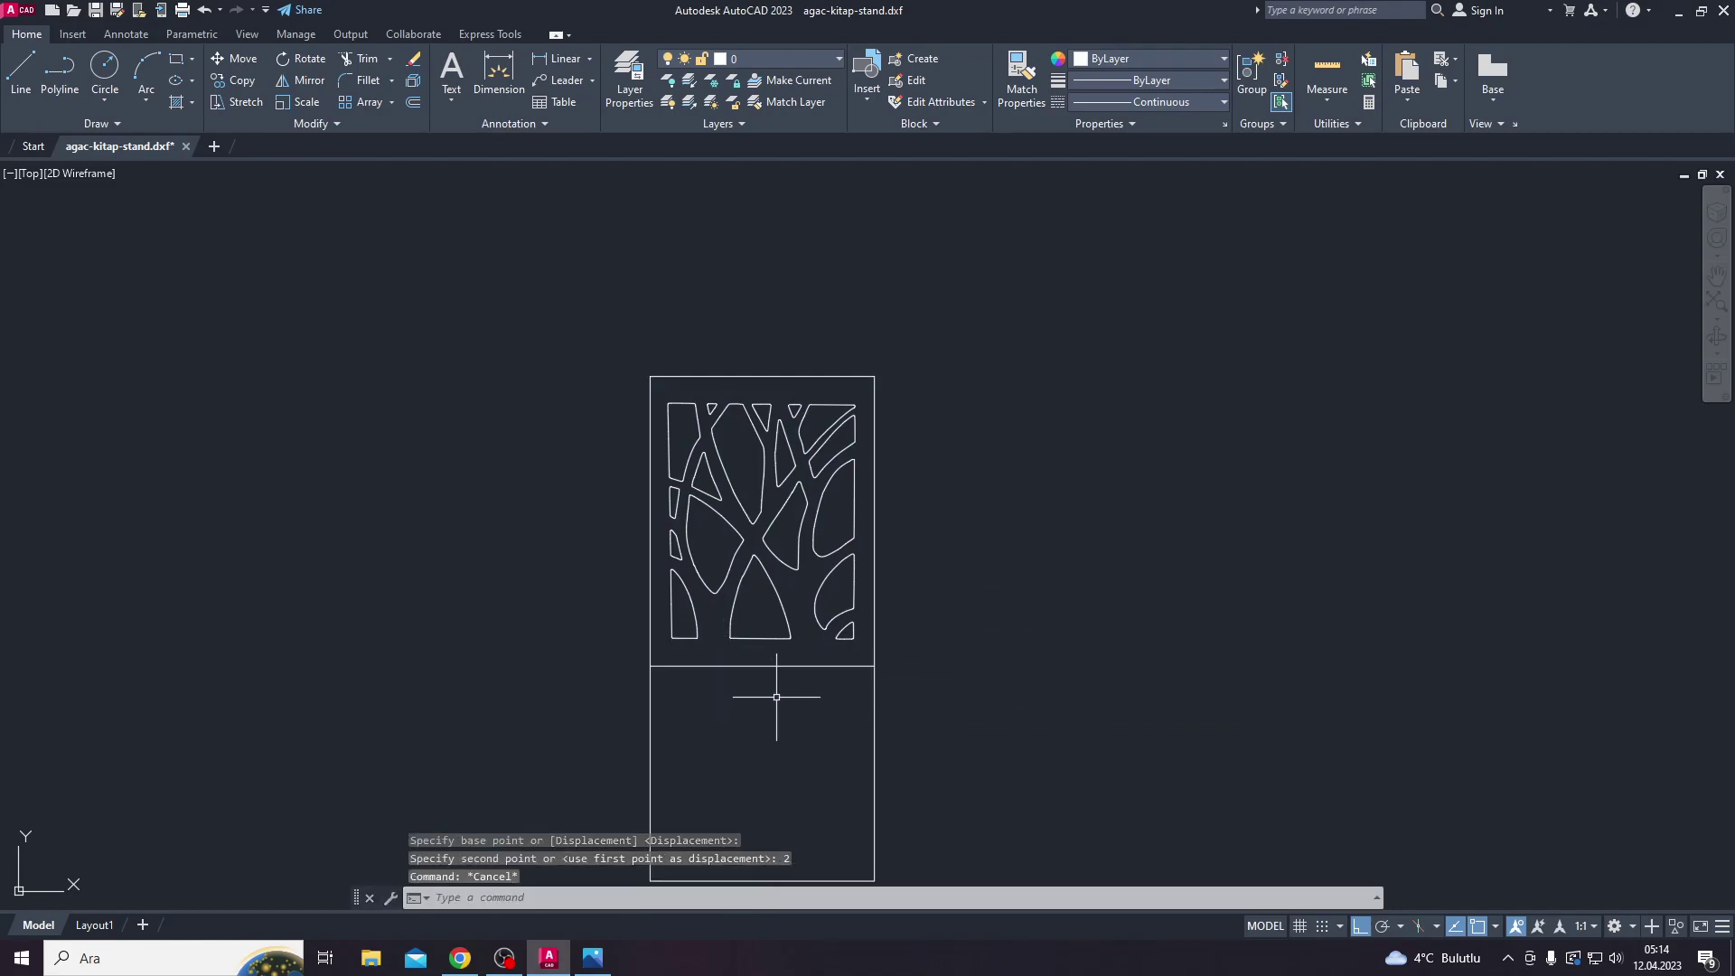
pyautogui.scroll(5, 852, 682)
# Step: Draw a small circle centred where the divider meets the right edge
pyautogui.write('c')
pyautogui.press('Return')
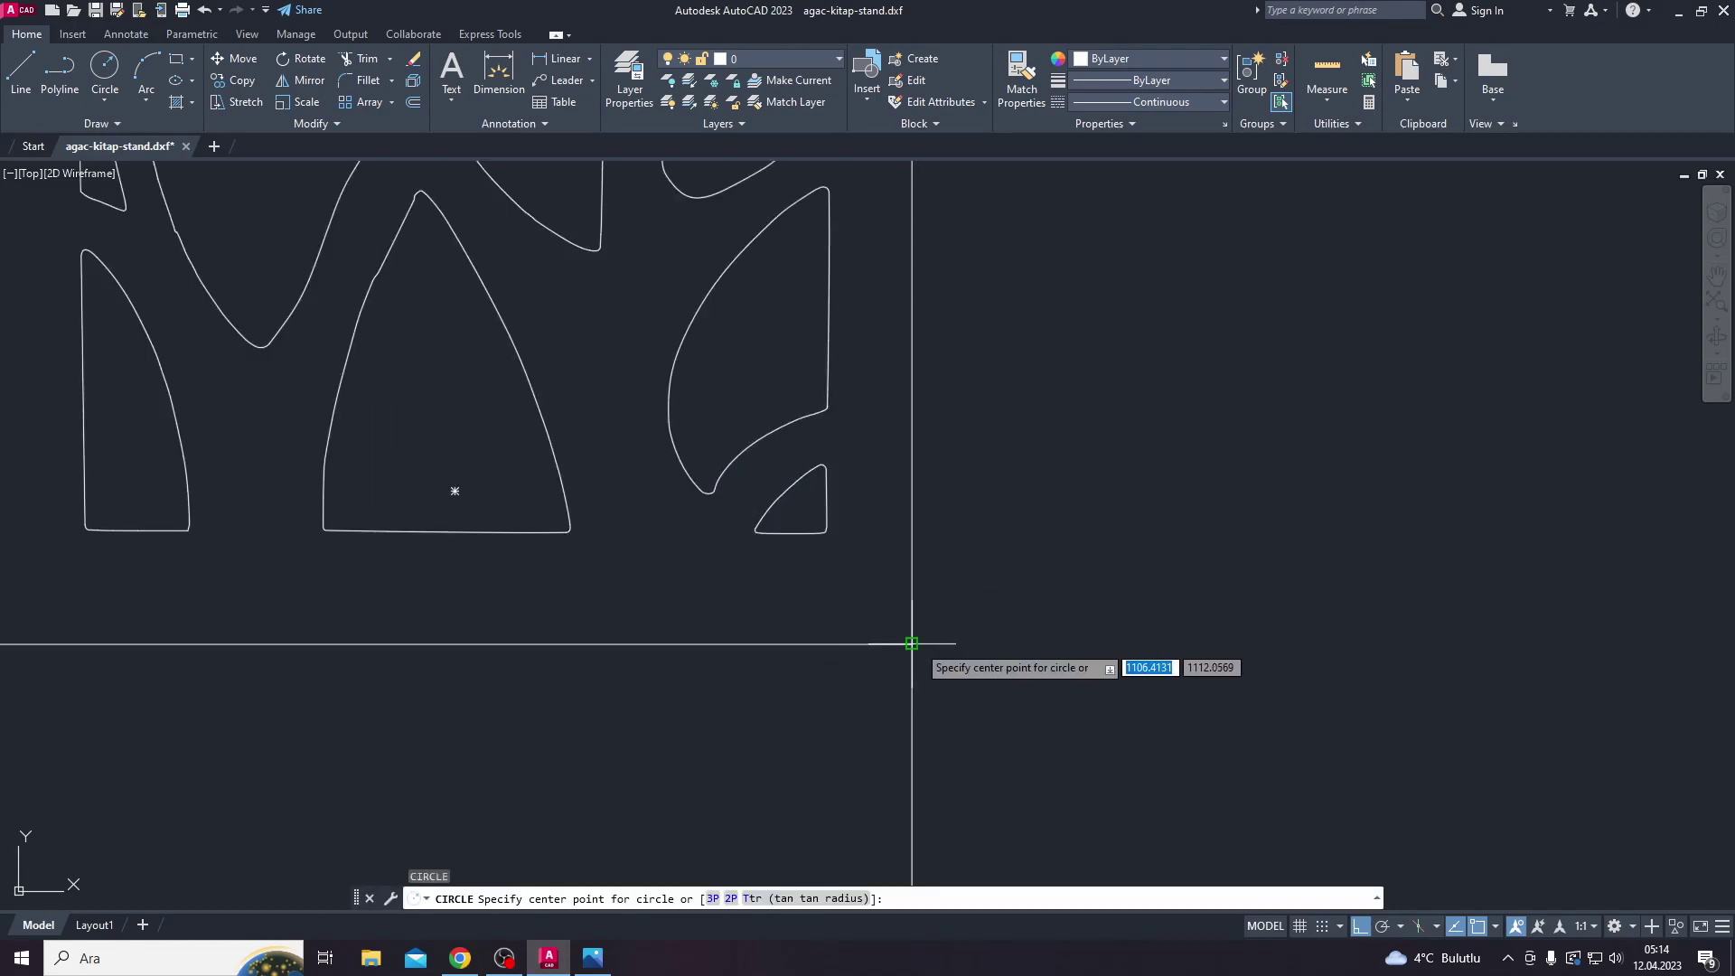
pyautogui.click(912, 645)
pyautogui.write('r')
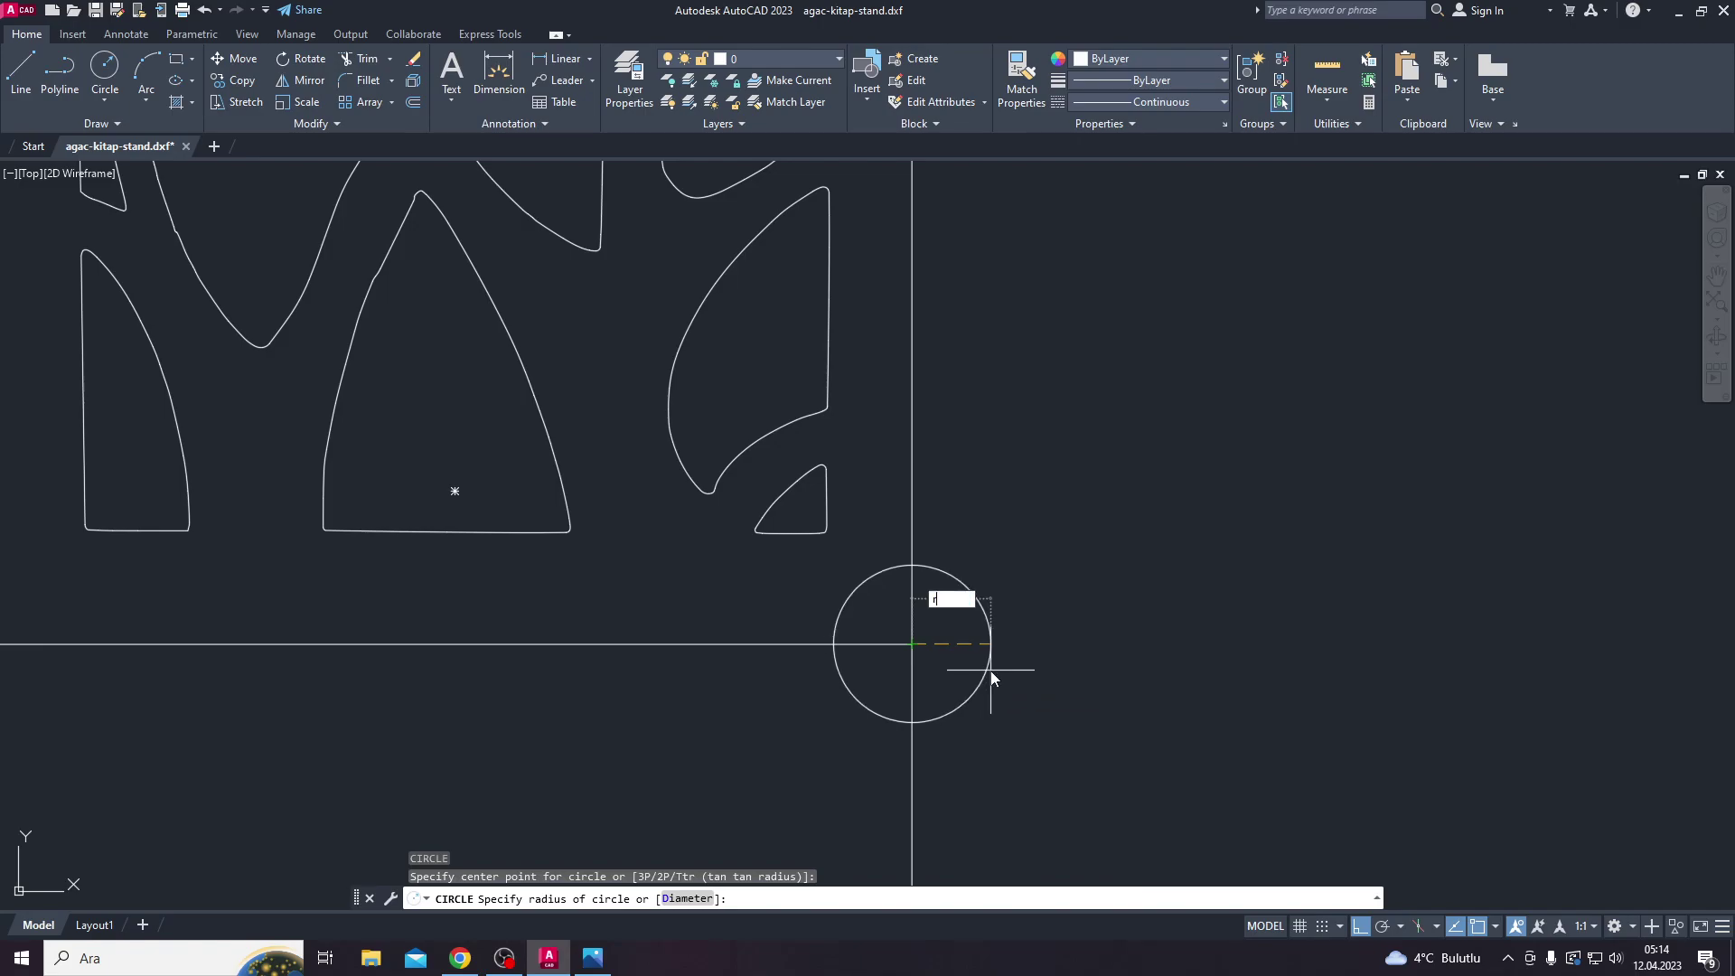
pyautogui.press('Return')
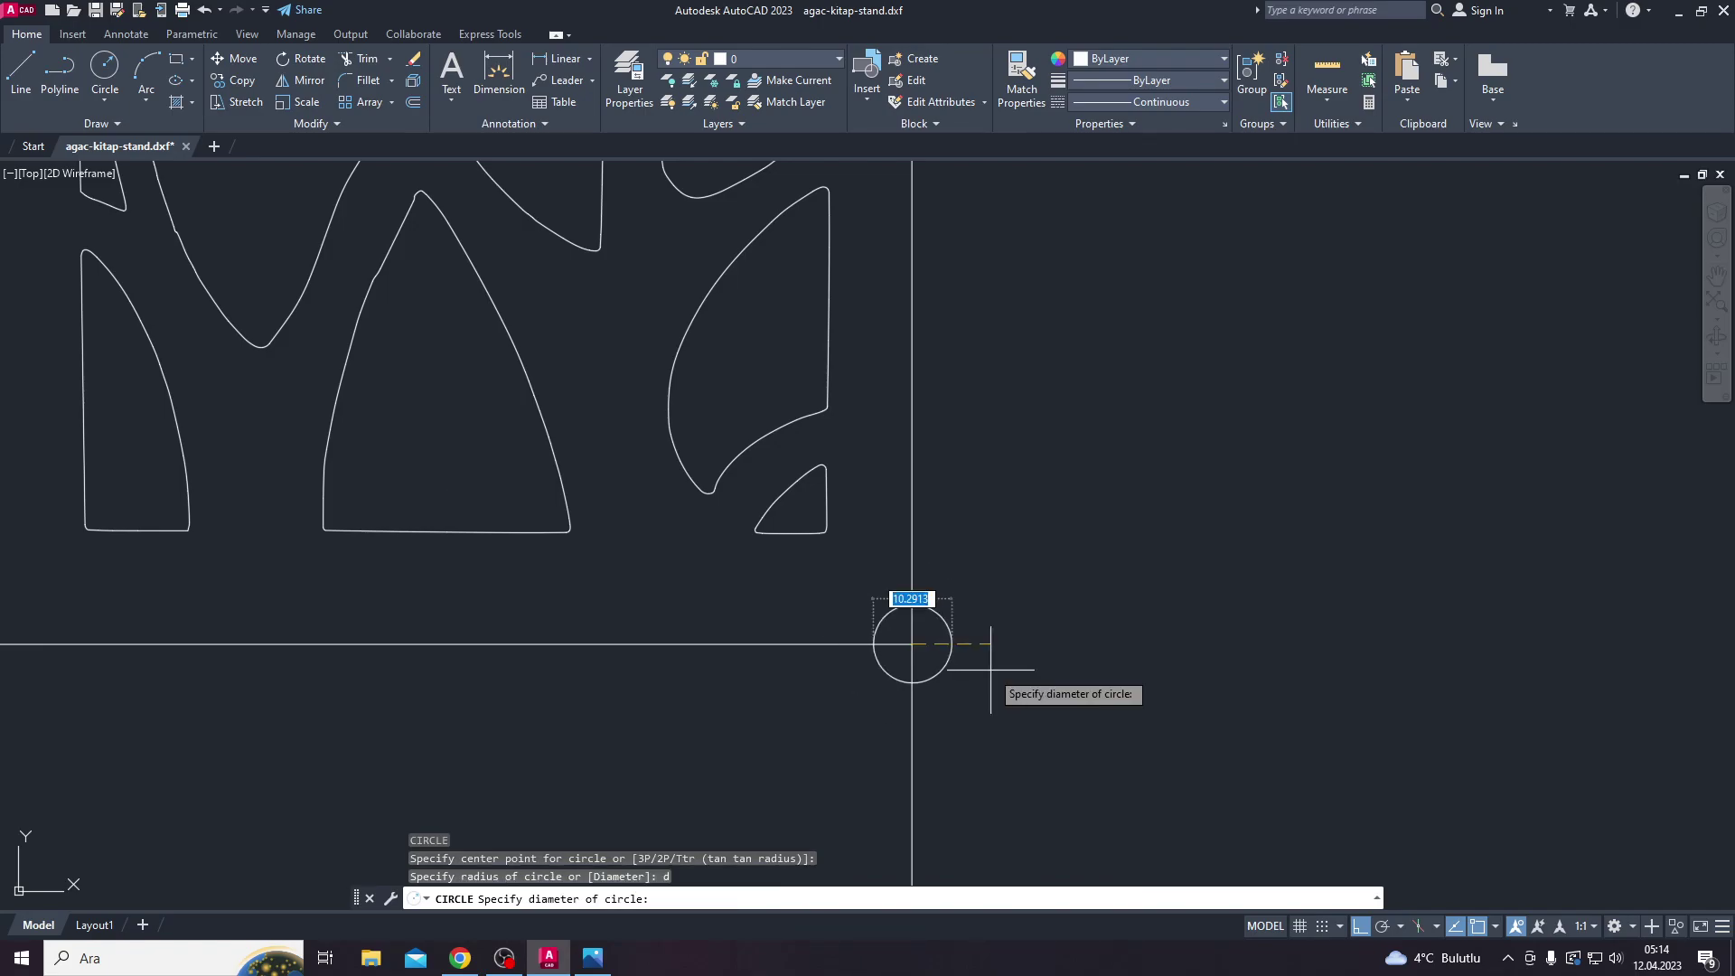
pyautogui.write('3')
pyautogui.press('Return')
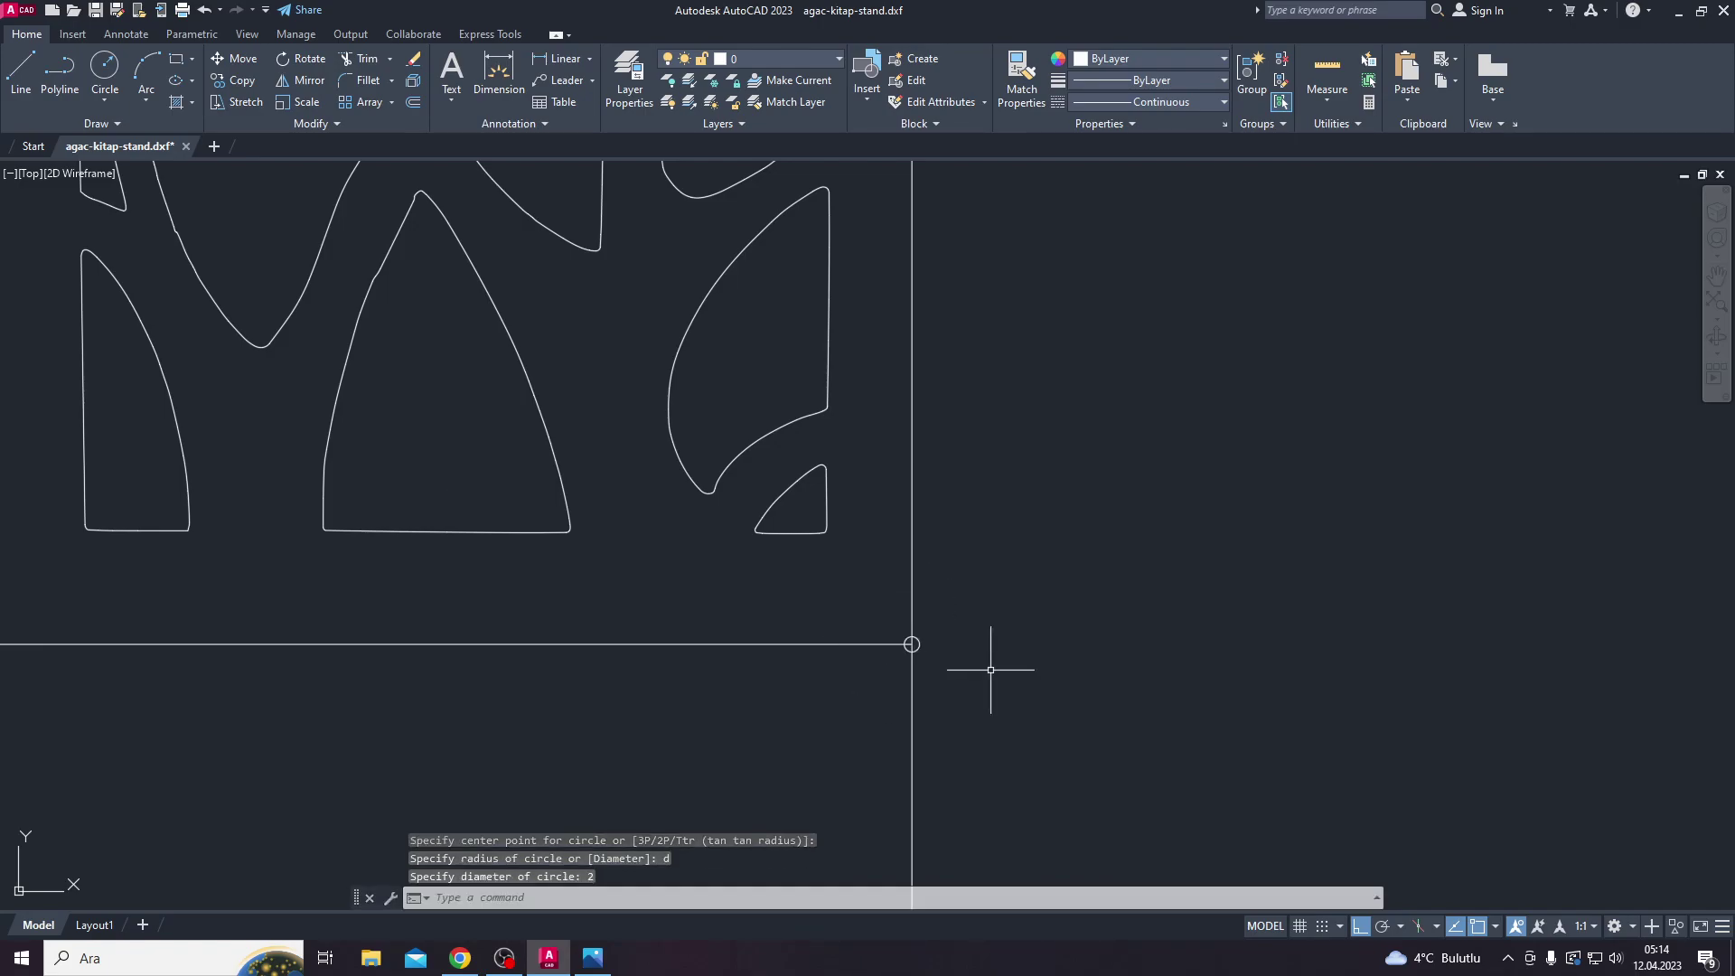
# Step: Fence-trim the circle and edge, leaving a notch arc on the right side
pyautogui.write('tr')
pyautogui.scroll(6, 929, 648)
pyautogui.press('Return')
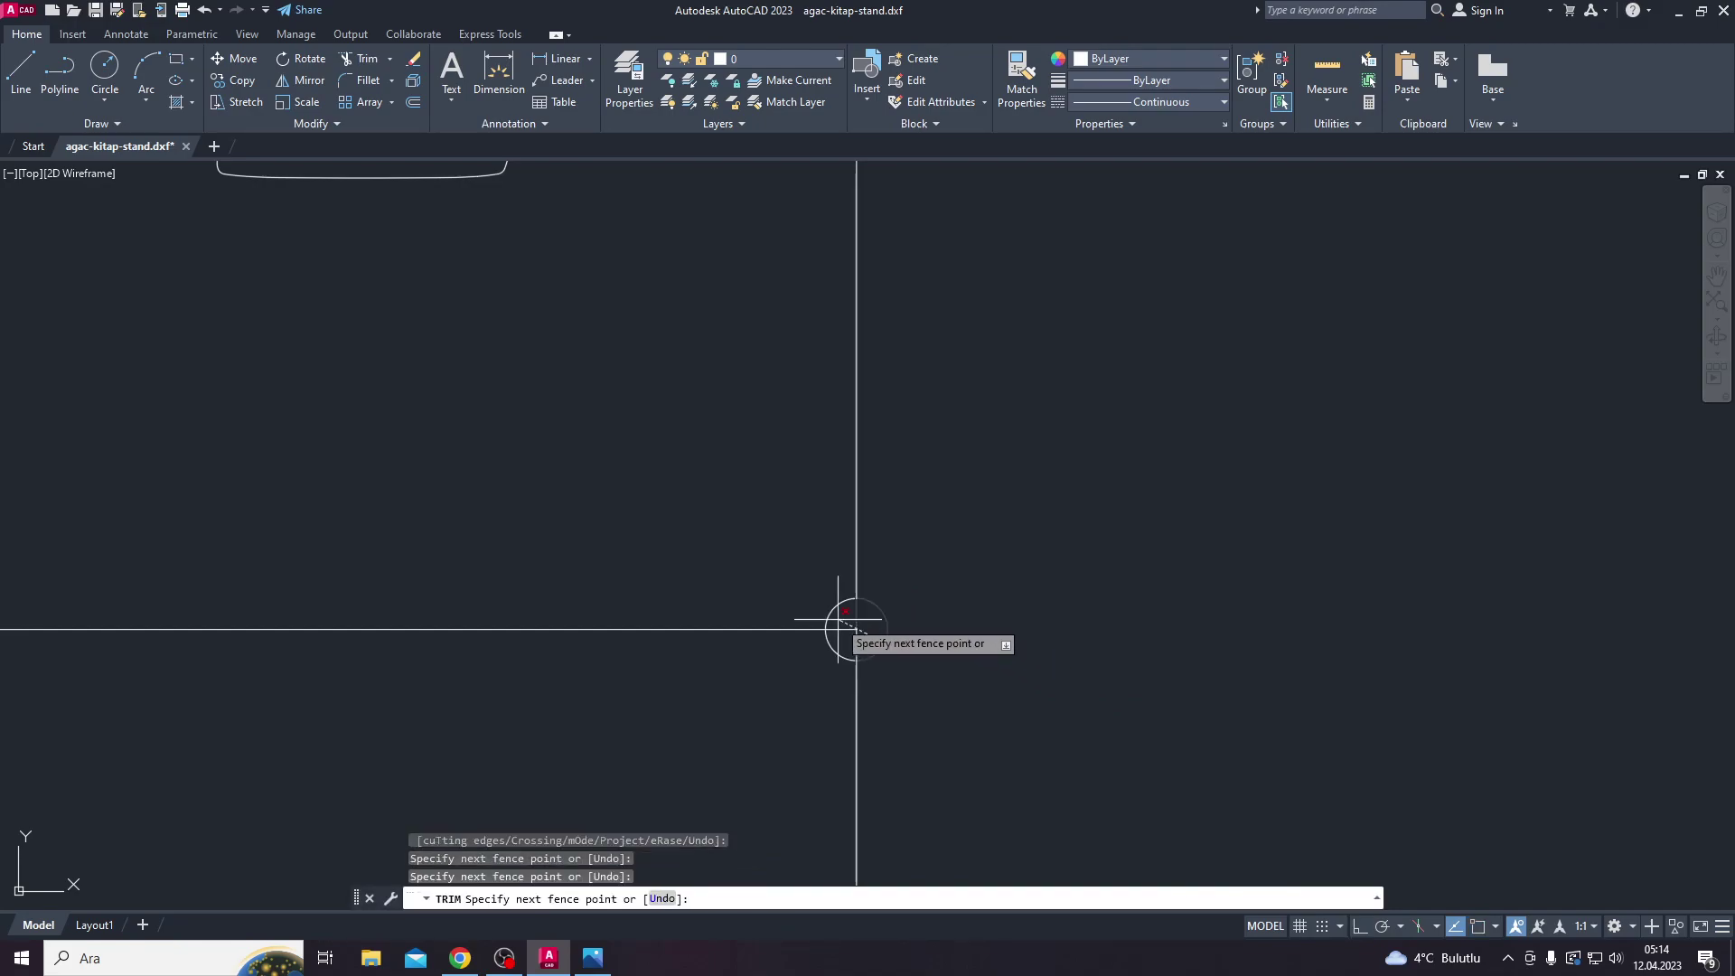
pyautogui.moveTo(894, 647); pyautogui.dragTo(845, 627)
pyautogui.scroll(-2, 845, 629)
pyautogui.scroll(-3, 845, 629)
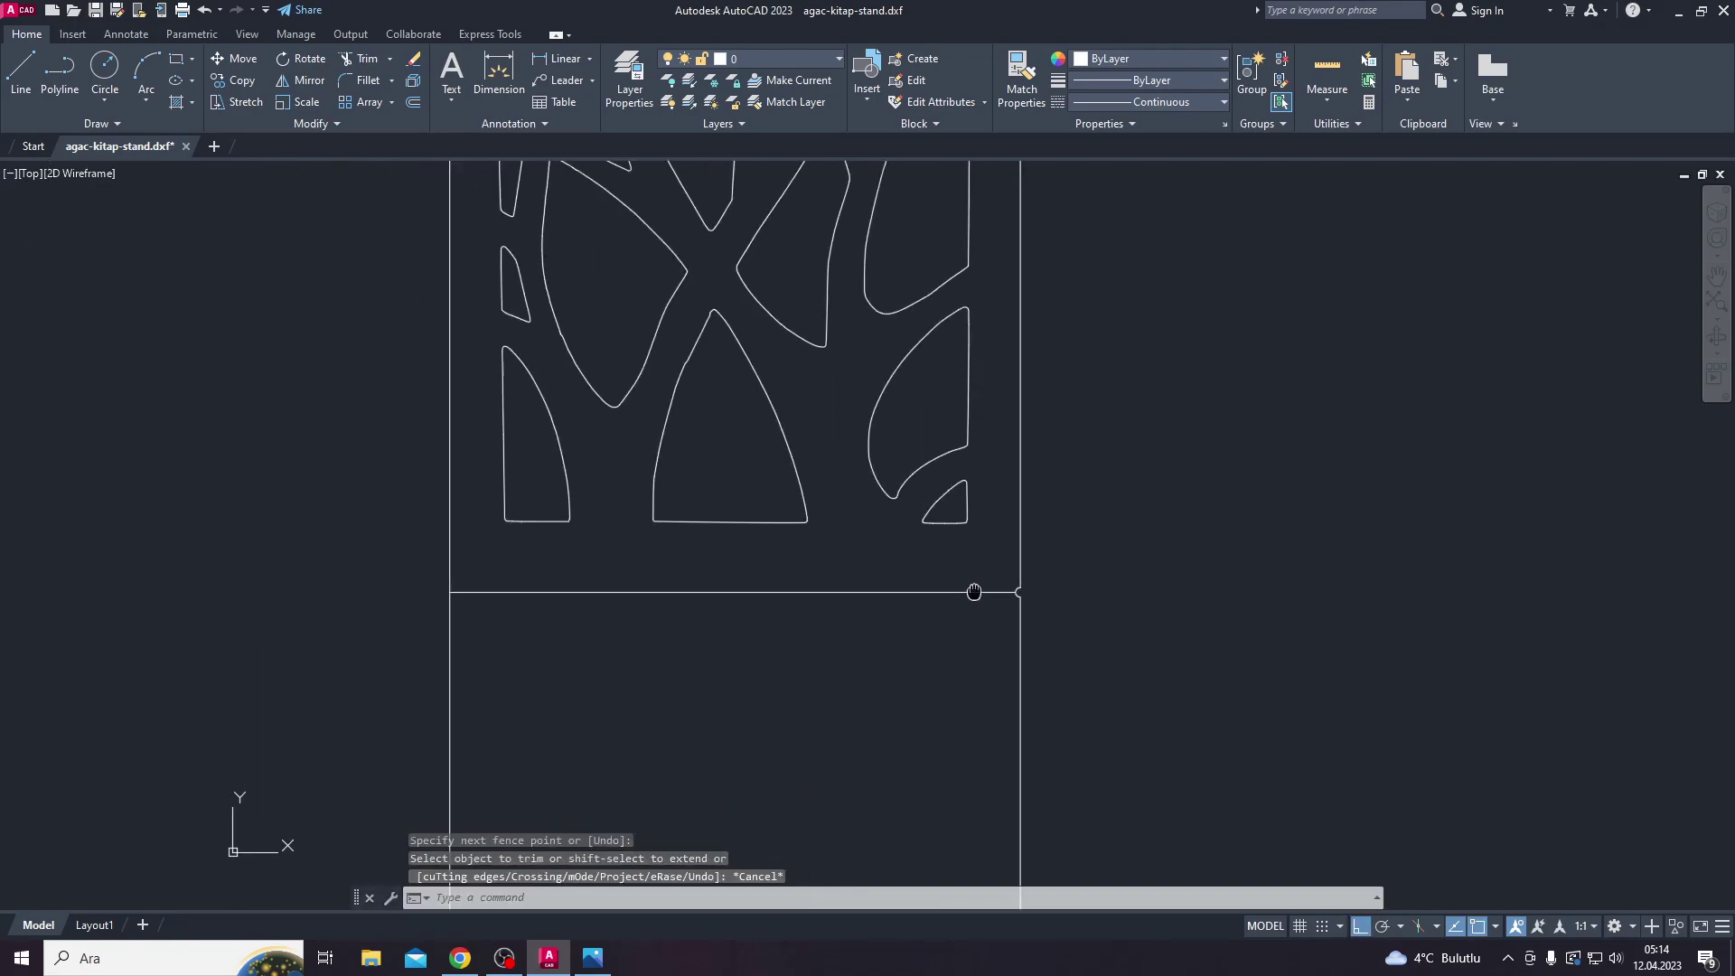
pyautogui.moveTo(968, 588); pyautogui.dragTo(1039, 589, button='middle')
pyautogui.press('Escape')
# Step: Cut a radius-3 circular notch where the divider meets the left edge
pyautogui.write('c')
pyautogui.press('Return')
pyautogui.click(655, 585)
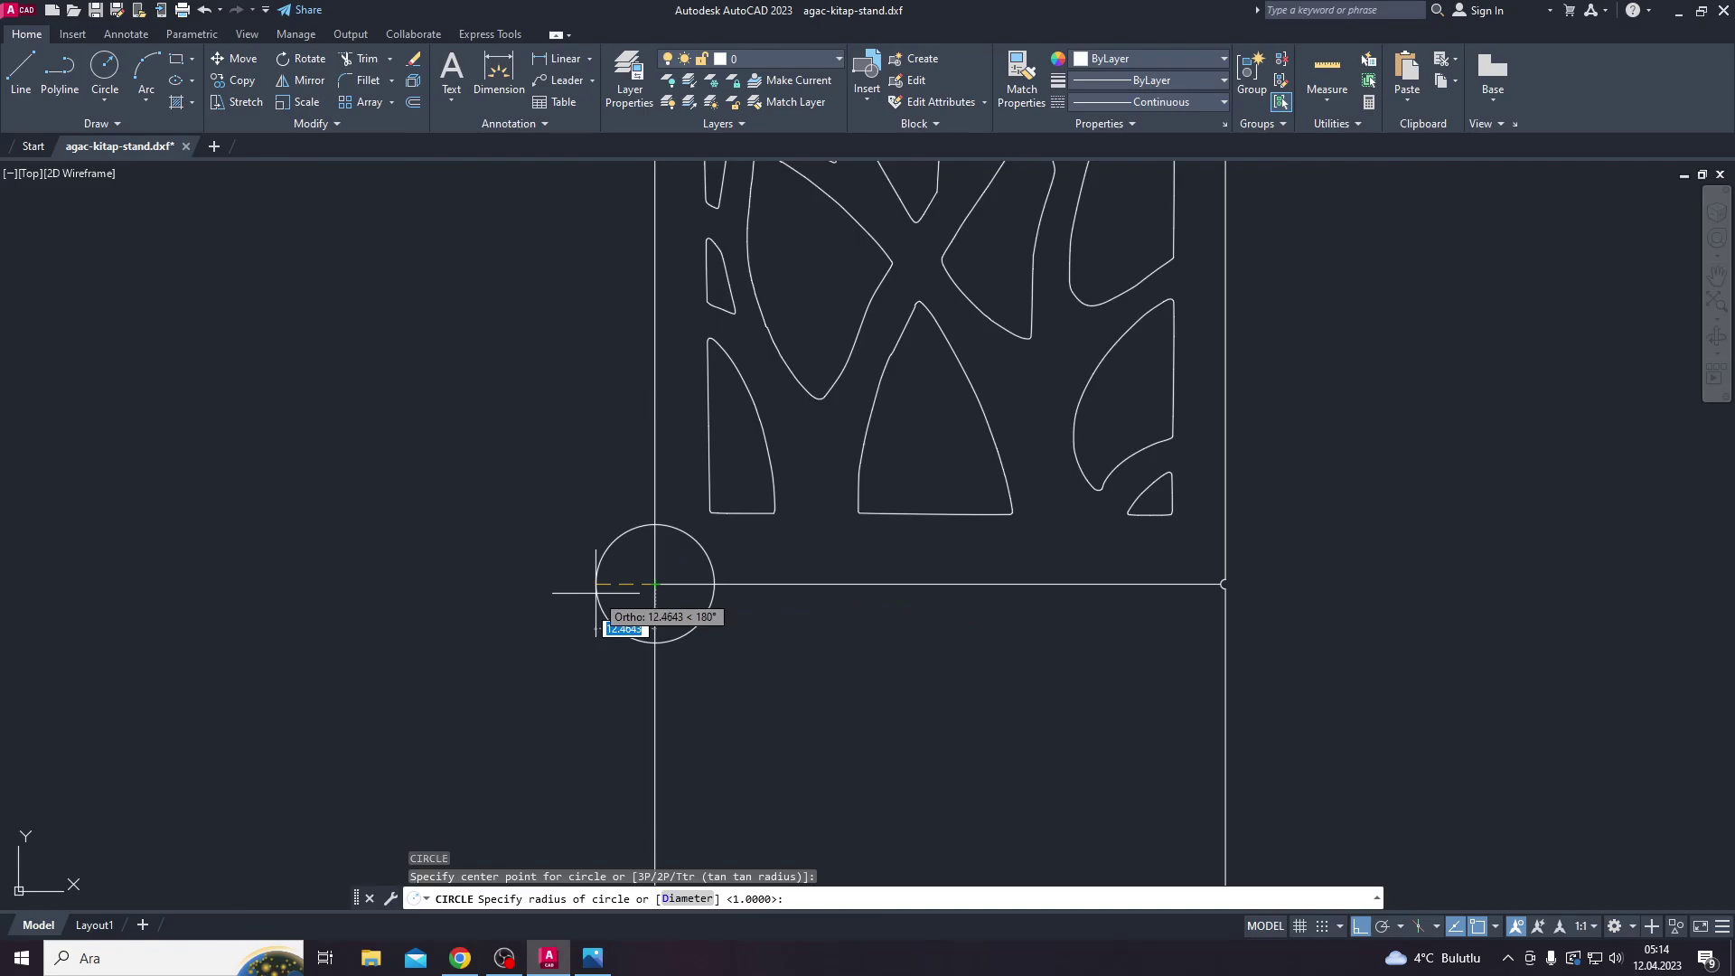
pyautogui.write('3')
pyautogui.press('Return')
pyautogui.scroll(3, 658, 589)
pyautogui.scroll(2, 555, 599)
pyautogui.write('tr')
pyautogui.press('Return')
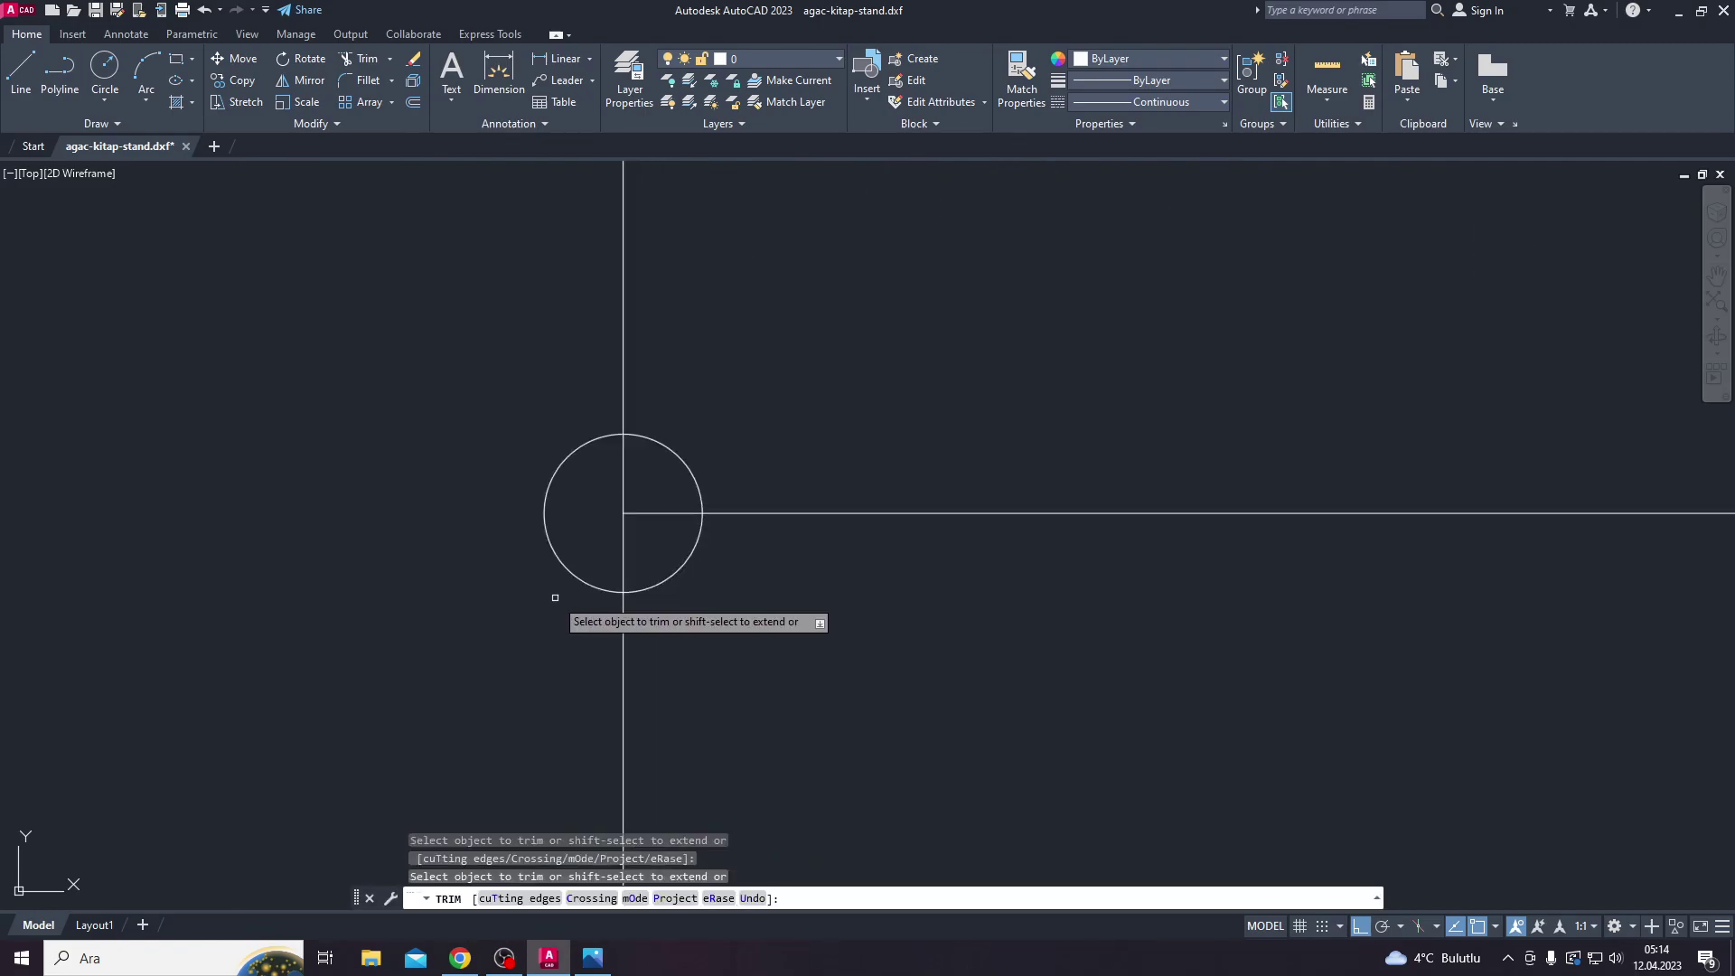
pyautogui.moveTo(555, 597); pyautogui.dragTo(648, 529)
pyautogui.press('Escape')
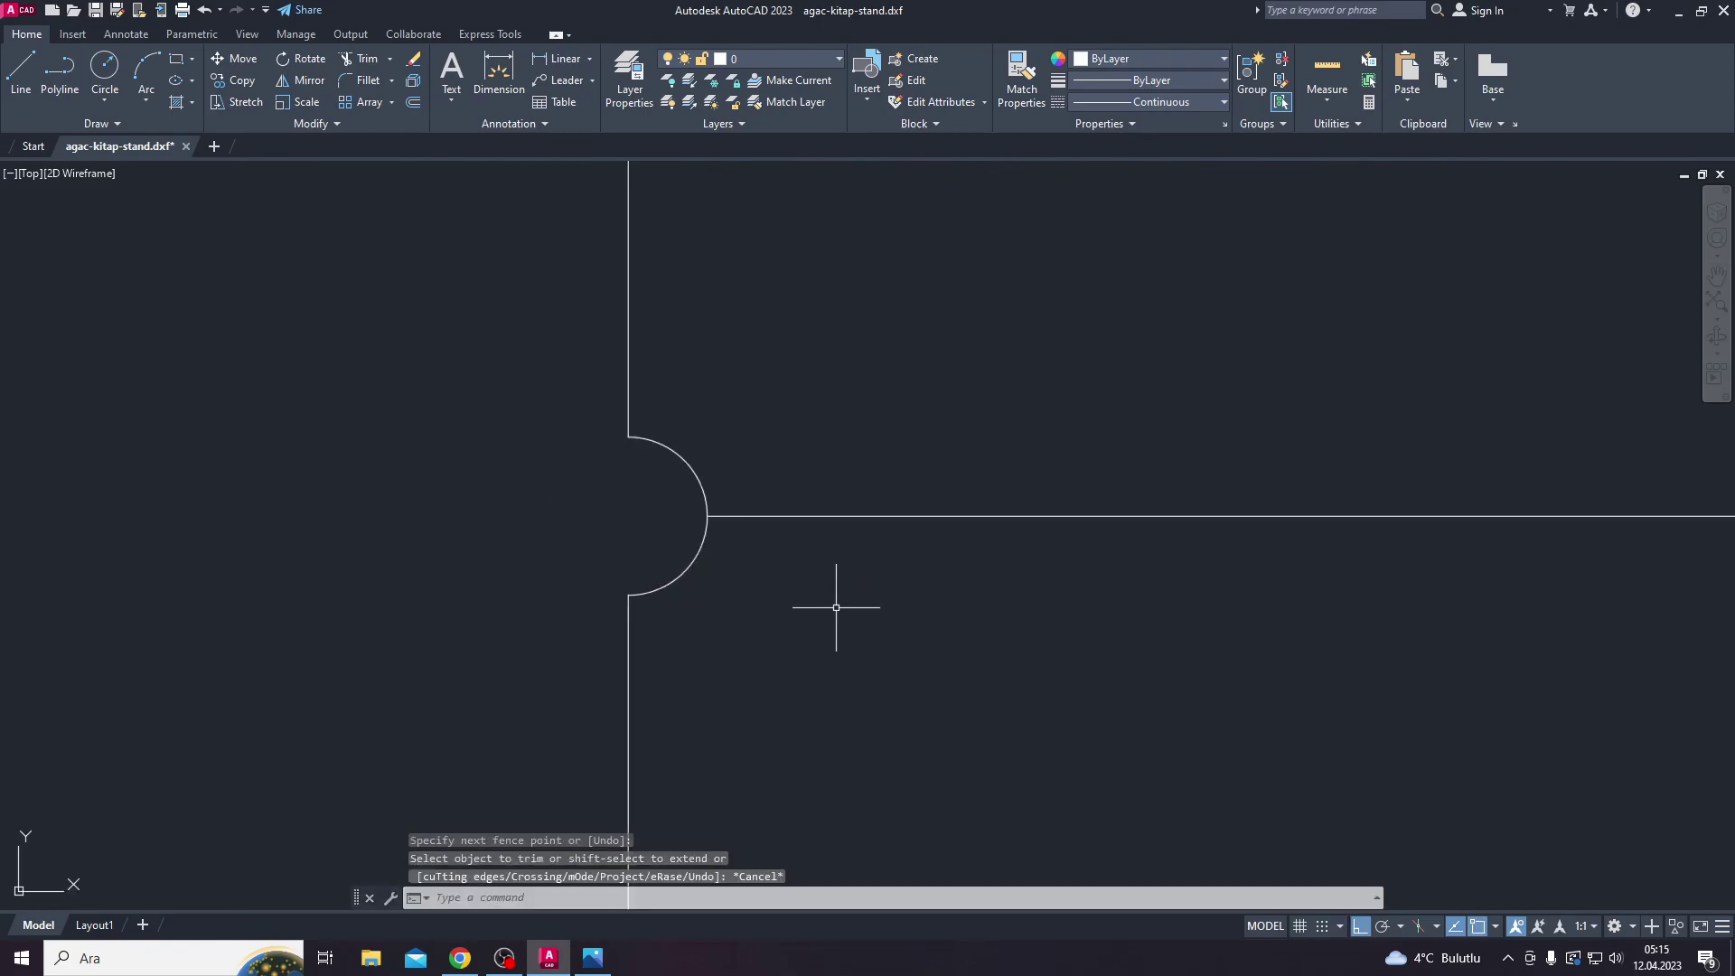
# Step: Erase the horizontal divider line
pyautogui.scroll(-2, 867, 633)
pyautogui.scroll(-2, 904, 647)
pyautogui.scroll(-6, 1024, 651)
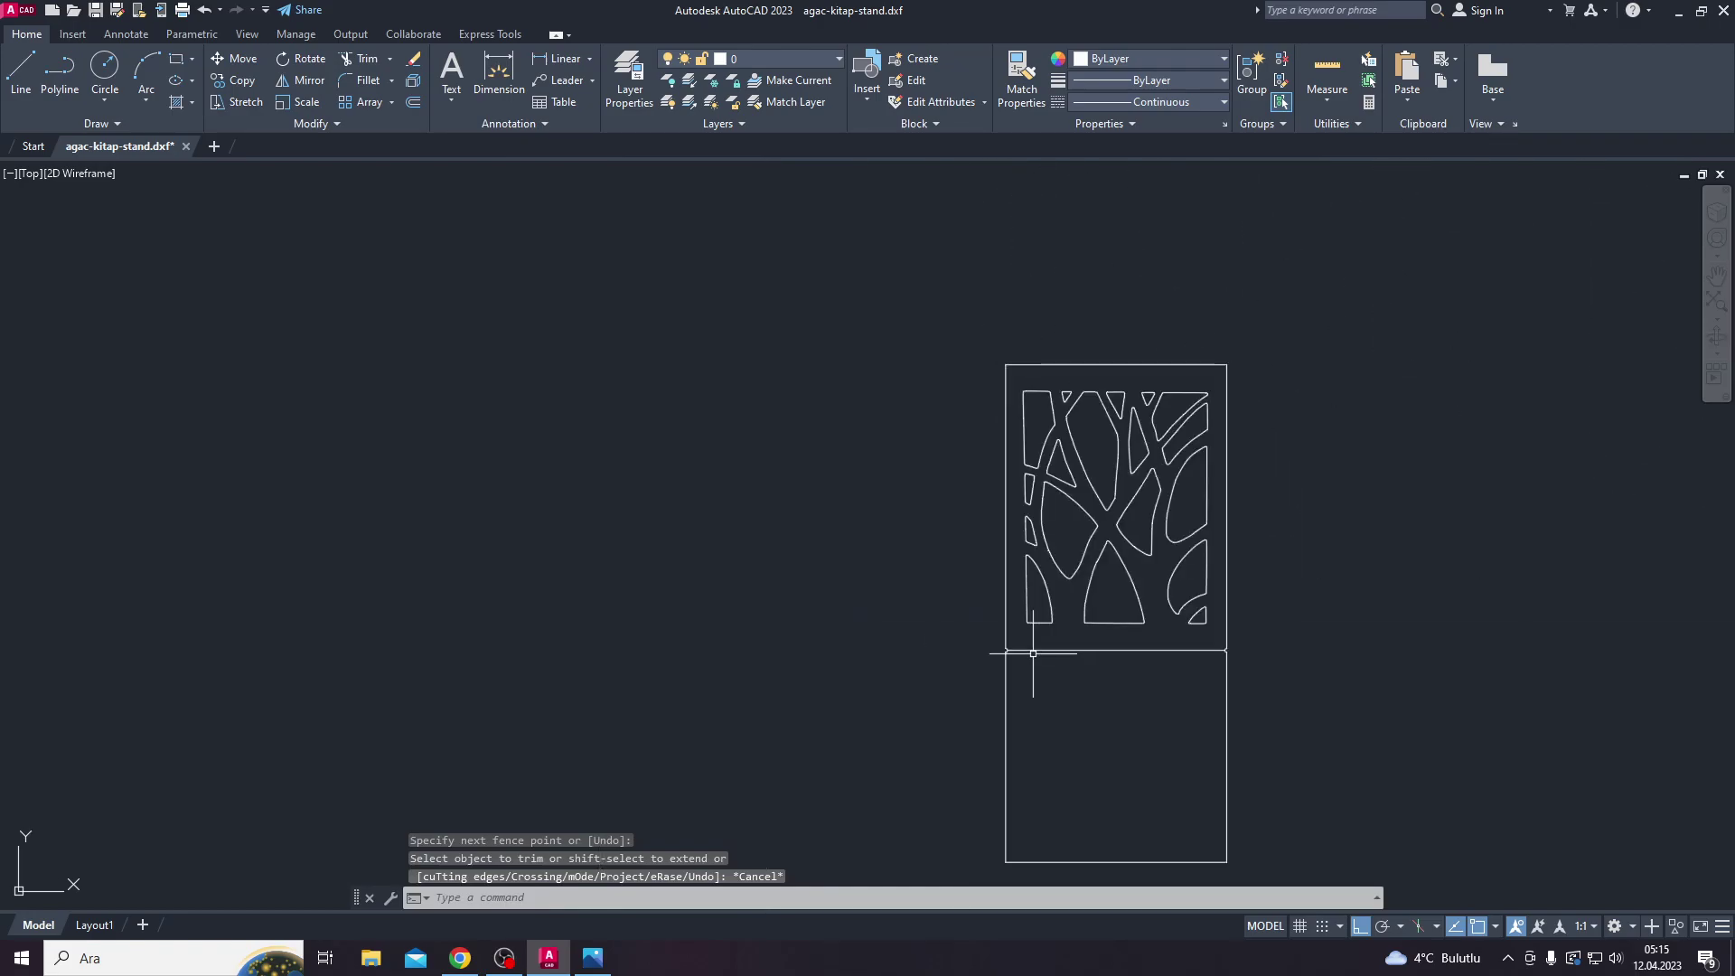
pyautogui.click(1113, 669)
pyautogui.click(1089, 633)
pyautogui.press('Delete')
pyautogui.scroll(-2, 1069, 645)
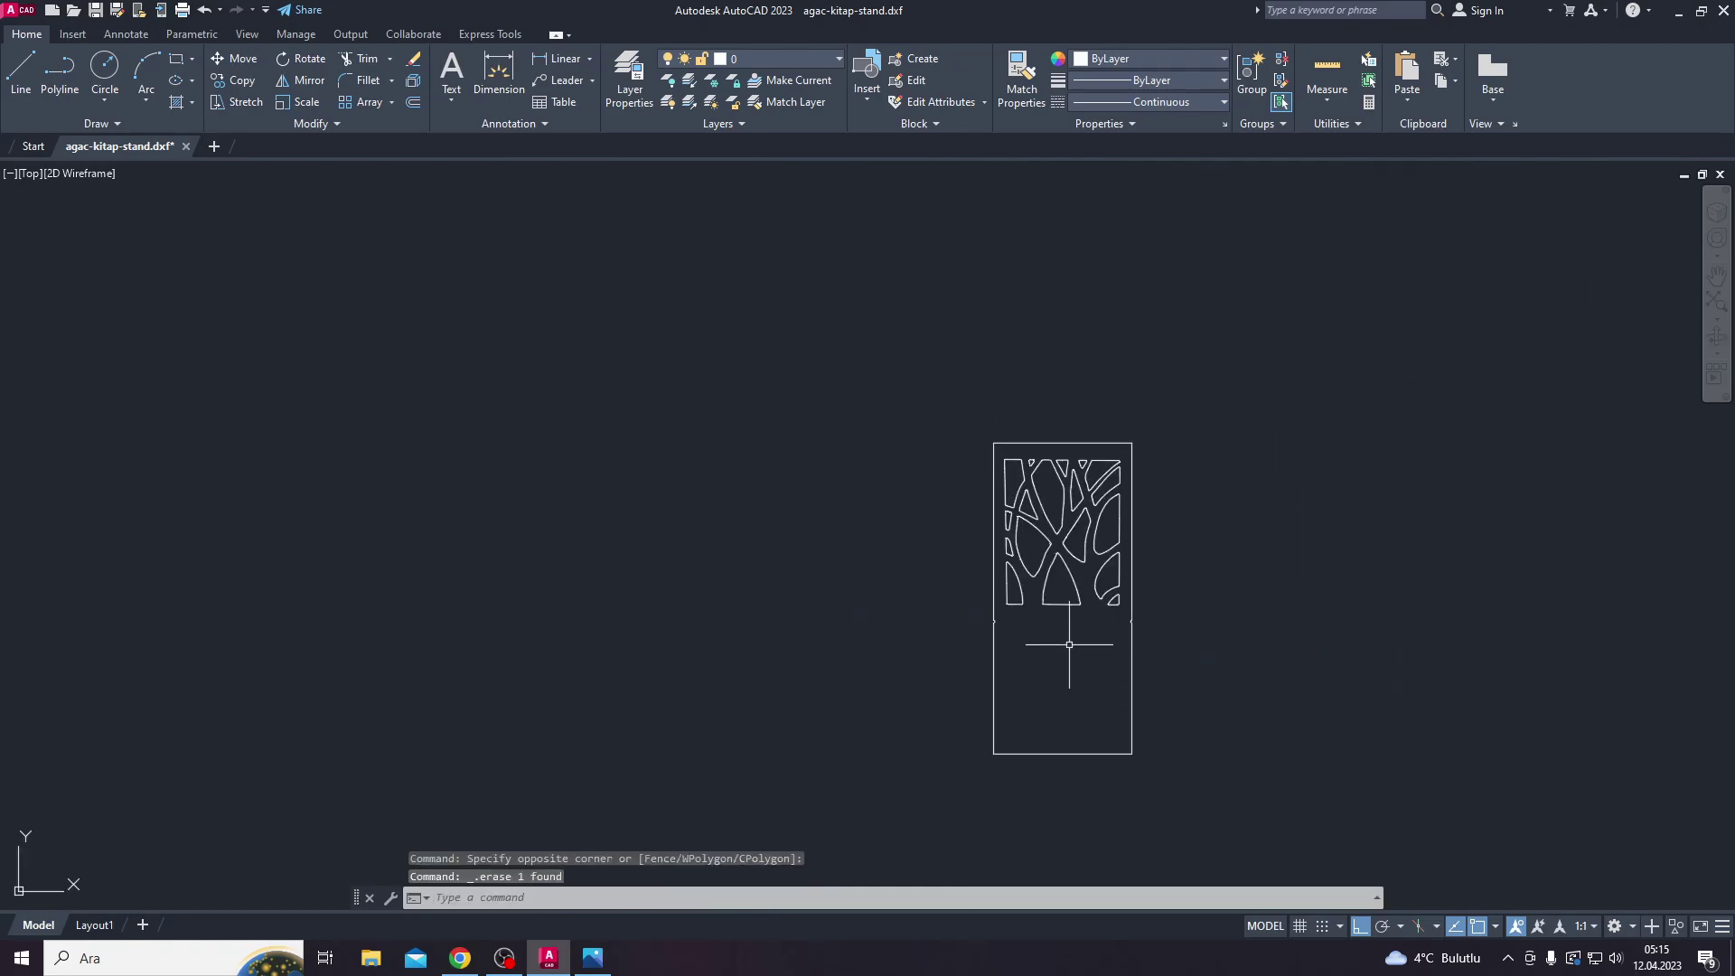
# Step: Place a vertical dimension on the right edge, measured up from the lower-right corner
pyautogui.click(499, 72)
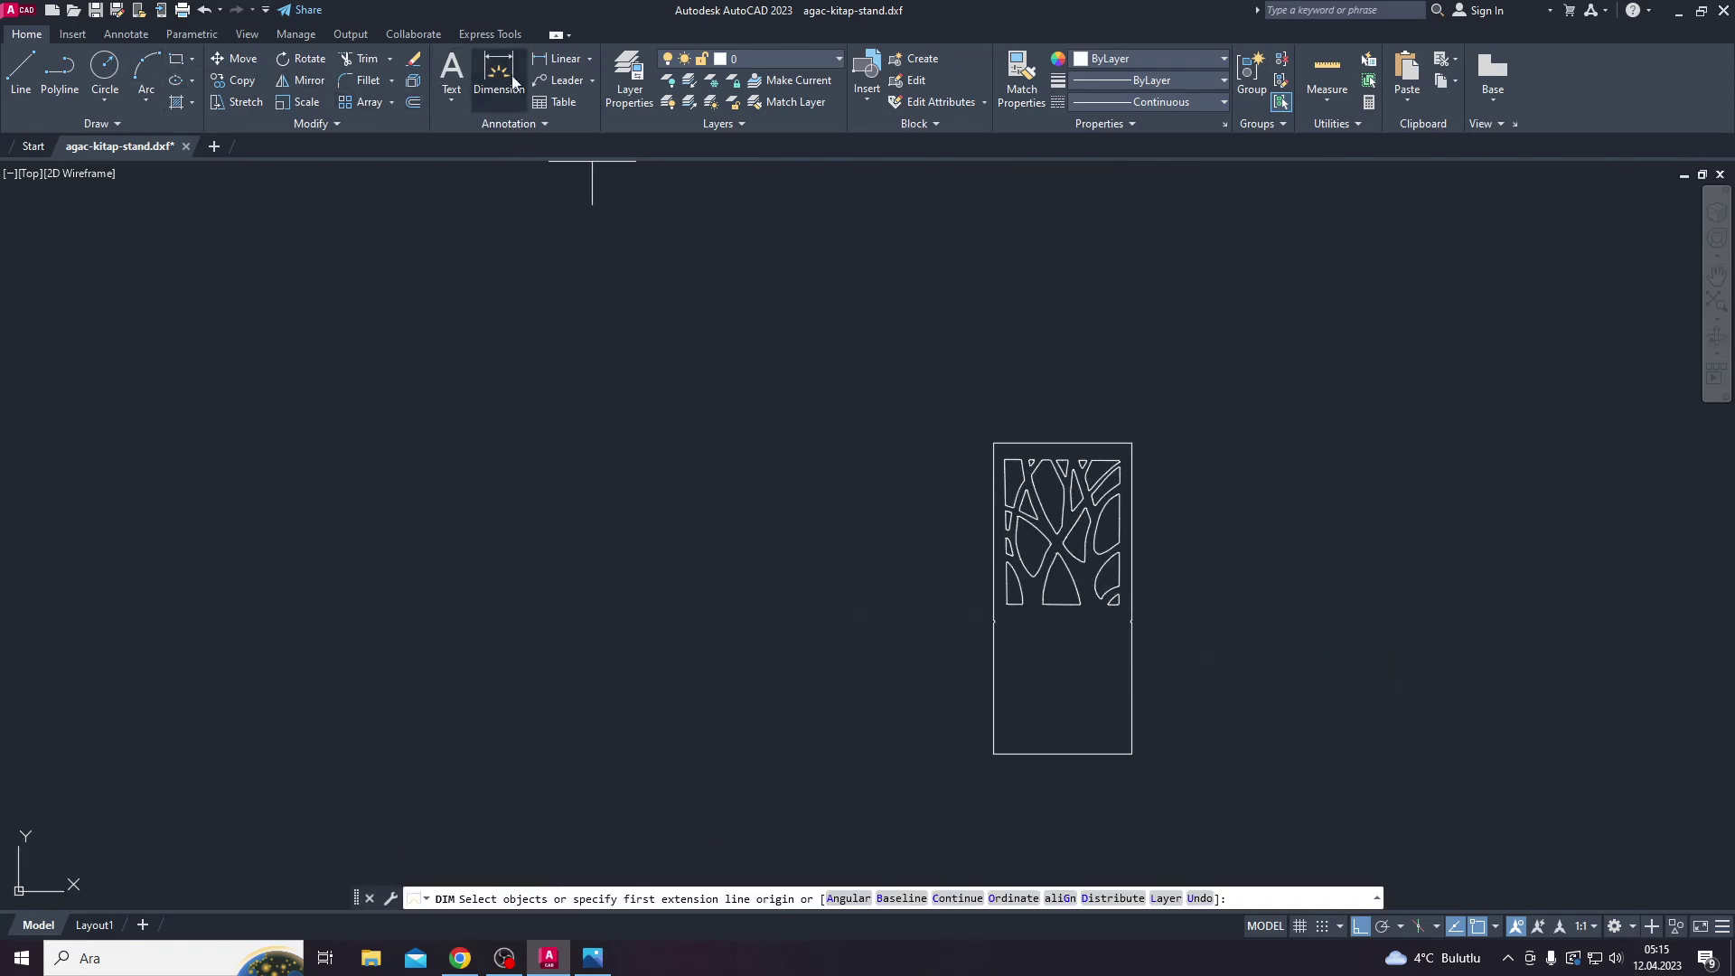
pyautogui.click(1131, 753)
pyautogui.scroll(5, 1130, 676)
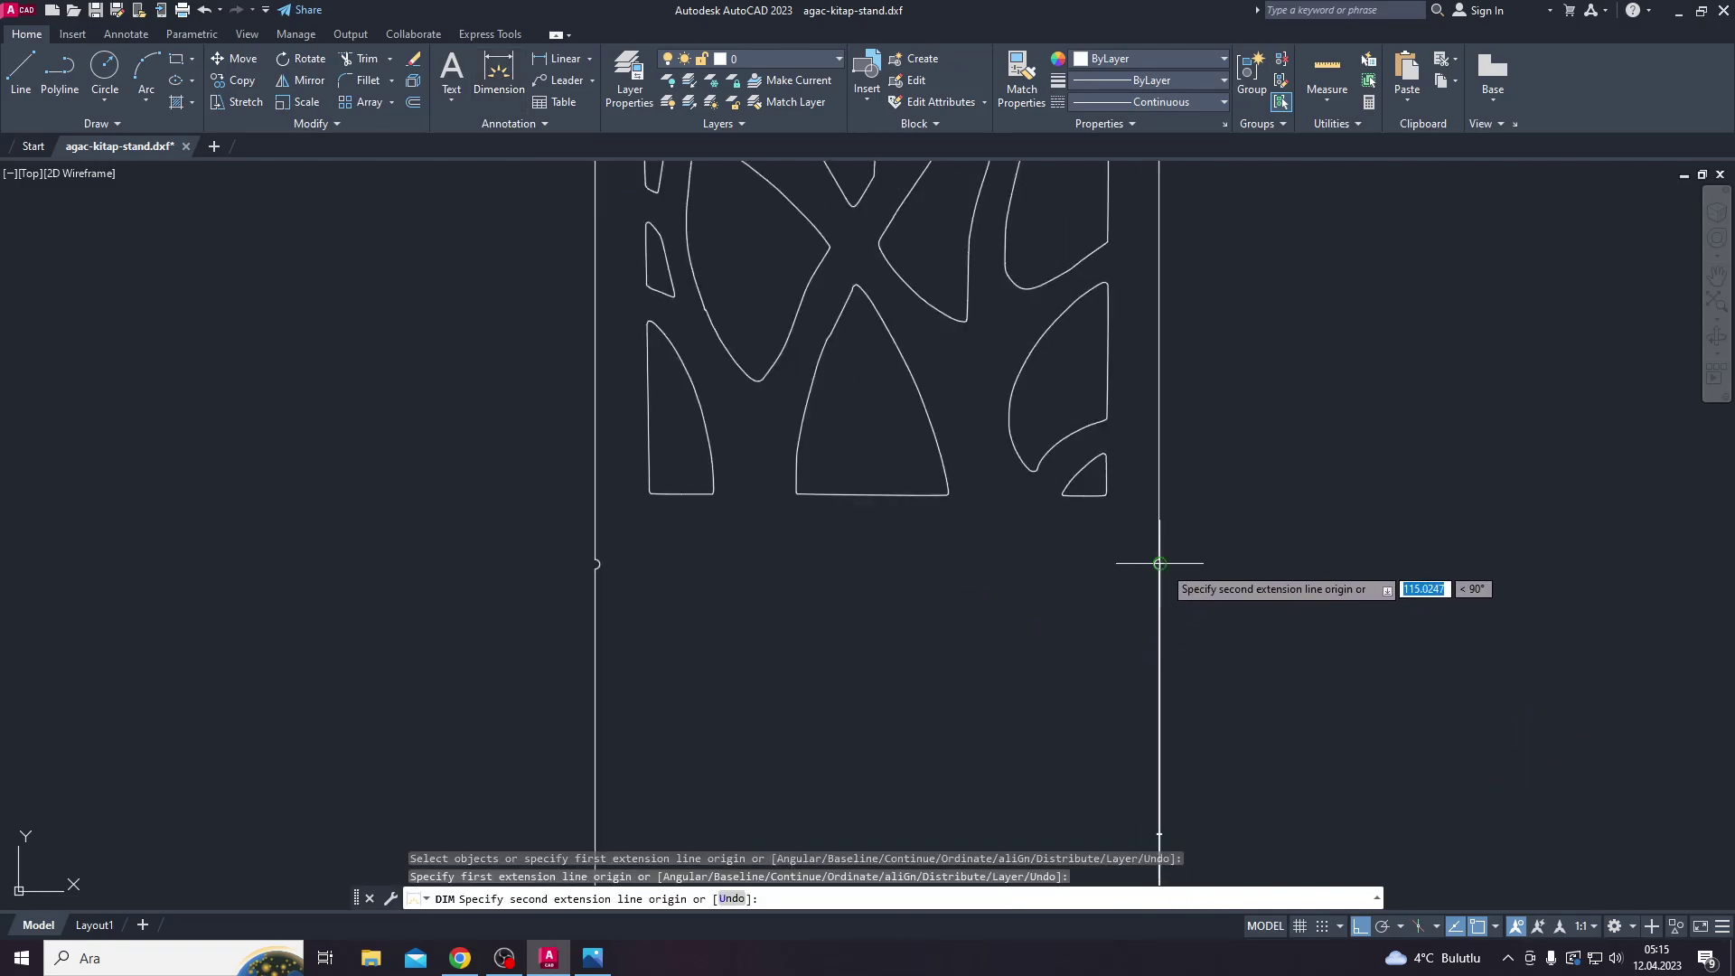
pyautogui.click(1154, 564)
pyautogui.moveTo(1274, 615); pyautogui.dragTo(1187, 653, button='middle')
pyautogui.click(1188, 653)
pyautogui.scroll(-3, 1175, 633)
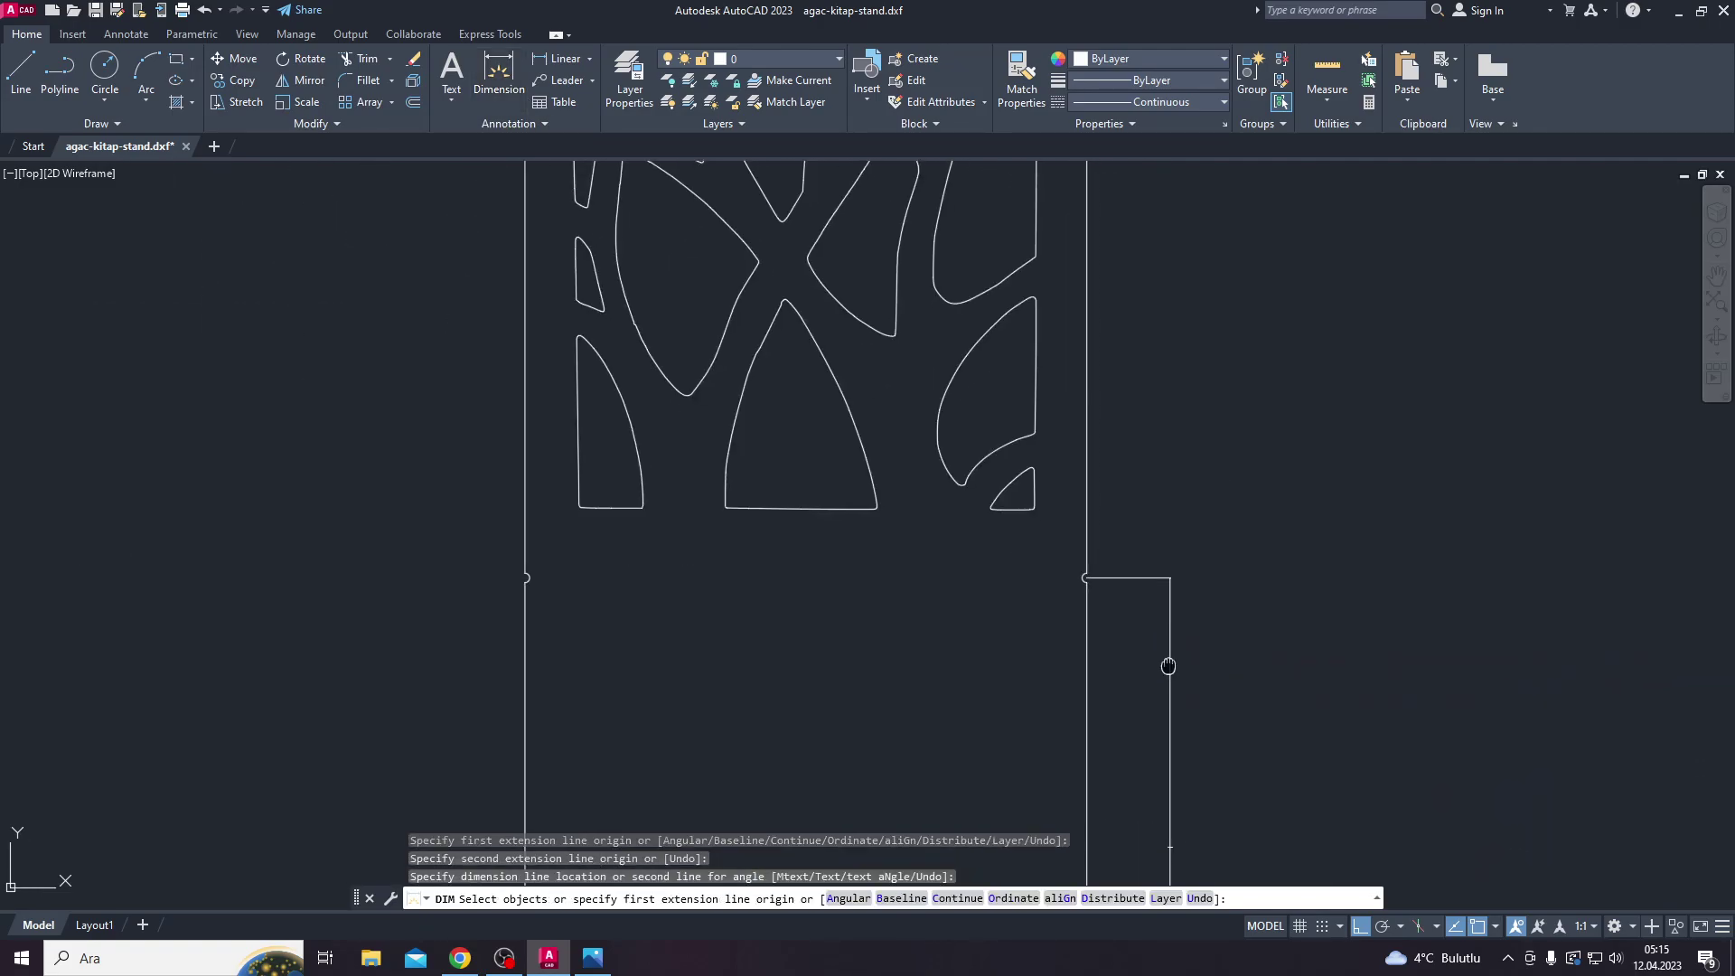
pyautogui.scroll(-3, 1162, 795)
pyautogui.press('Escape')
# Step: Add a second vertical dimension for the upper section's height
pyautogui.scroll(8, 1081, 558)
pyautogui.scroll(-2, 1146, 454)
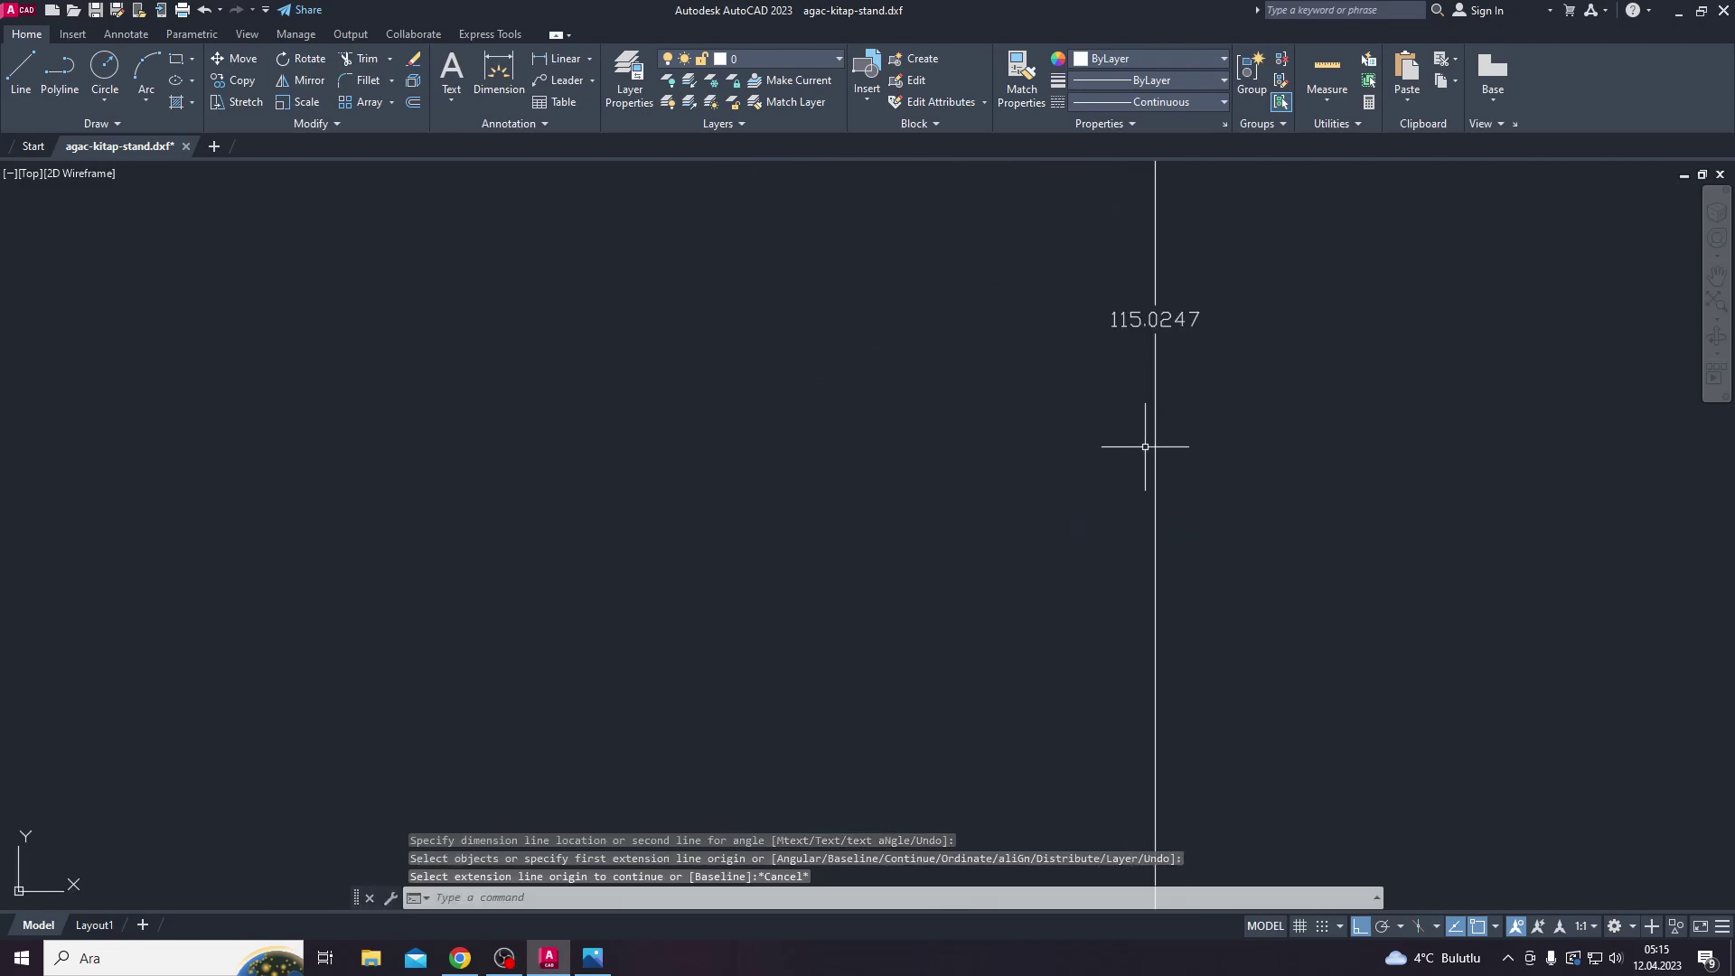
pyautogui.scroll(-3, 1132, 433)
pyautogui.scroll(3, 1121, 454)
pyautogui.scroll(2, 1121, 454)
pyautogui.moveTo(1121, 454); pyautogui.dragTo(1104, 703, button='middle')
pyautogui.scroll(-4, 1004, 452)
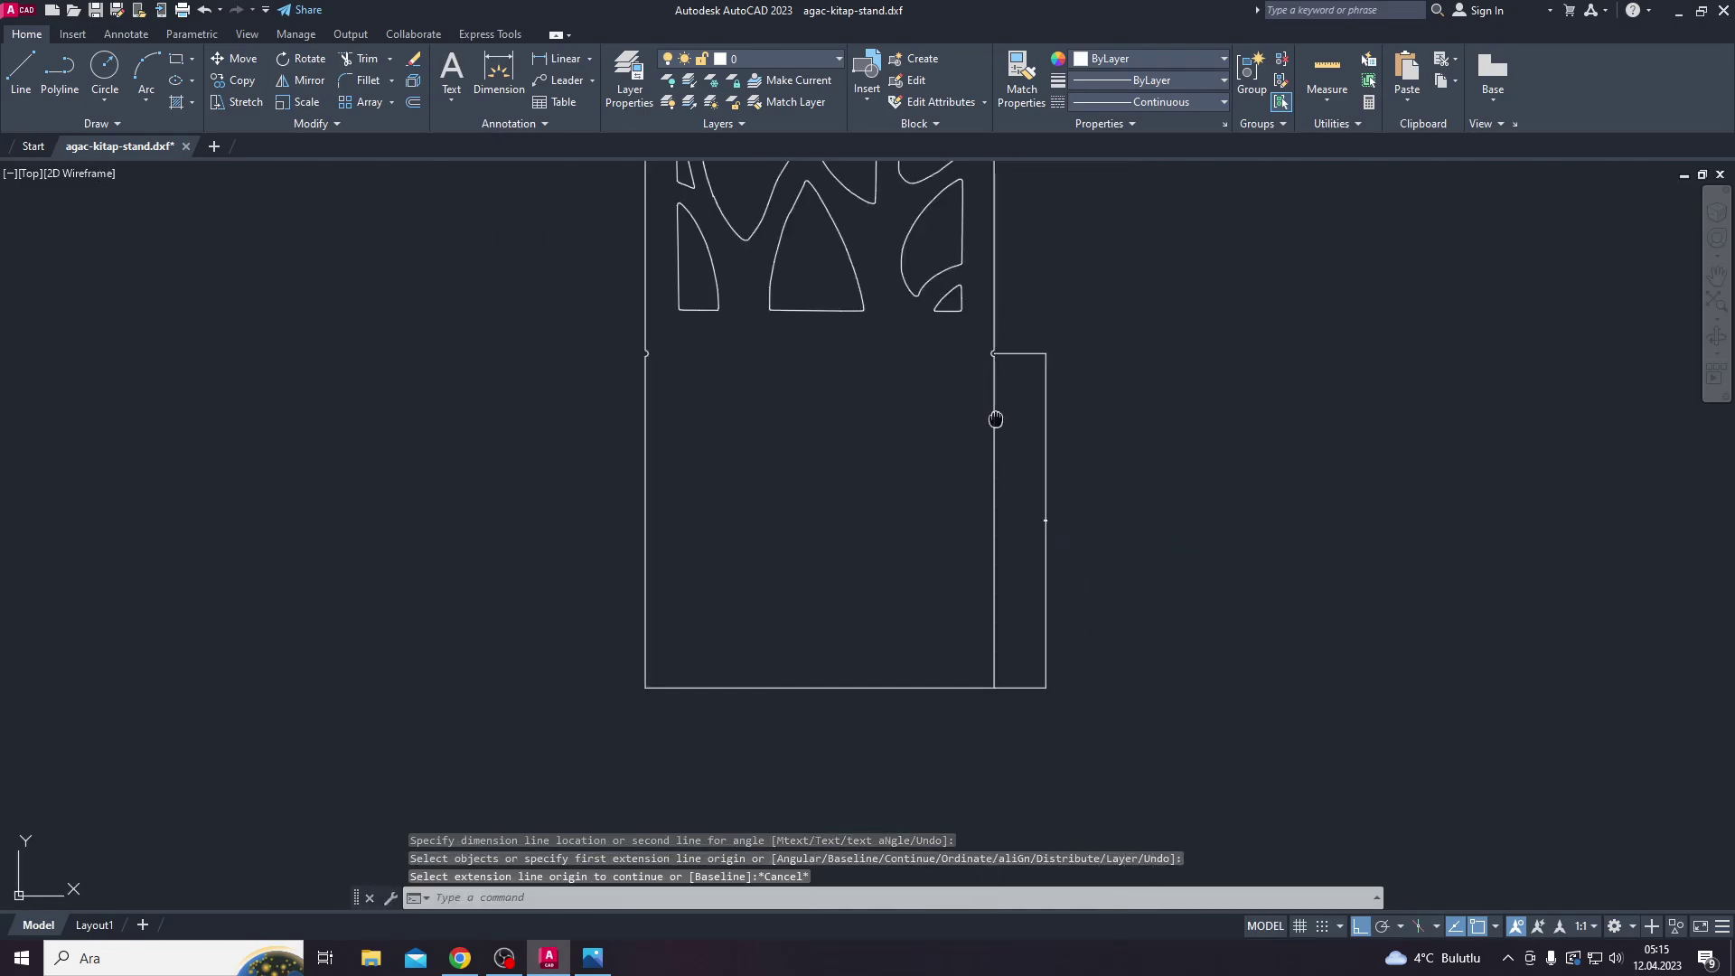
pyautogui.scroll(1, 1012, 492)
pyautogui.press('Return')
pyautogui.click(1008, 500)
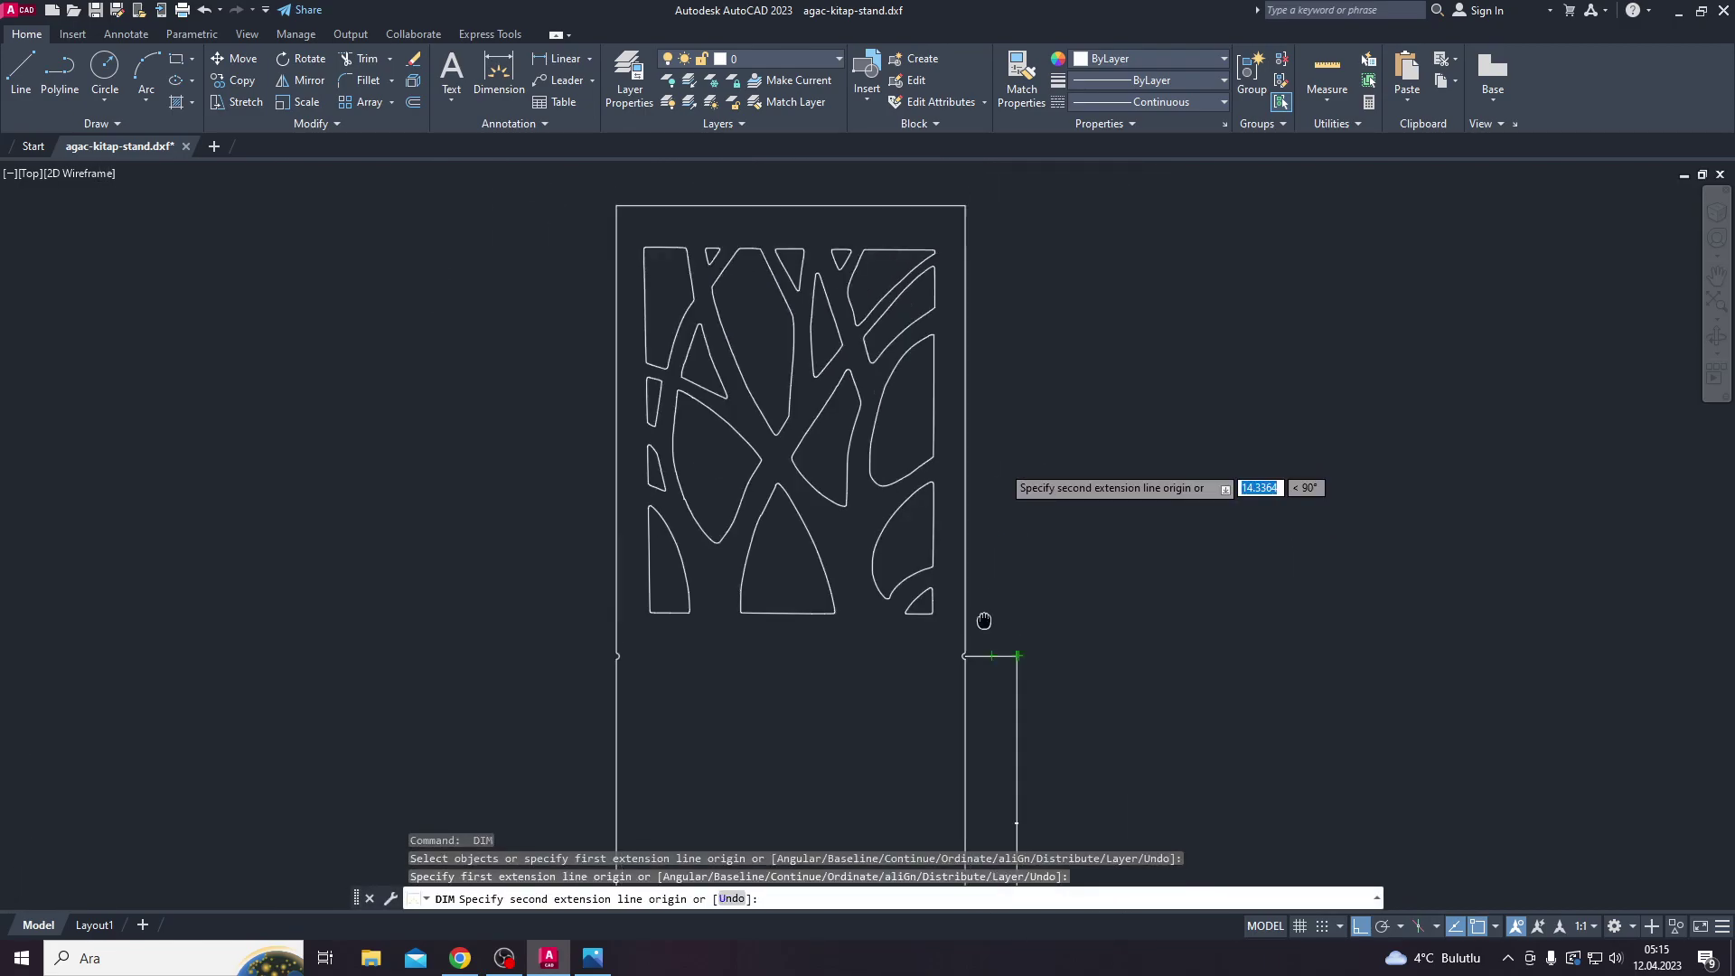
pyautogui.click(1069, 766)
pyautogui.click(956, 308)
pyautogui.scroll(3, 1088, 506)
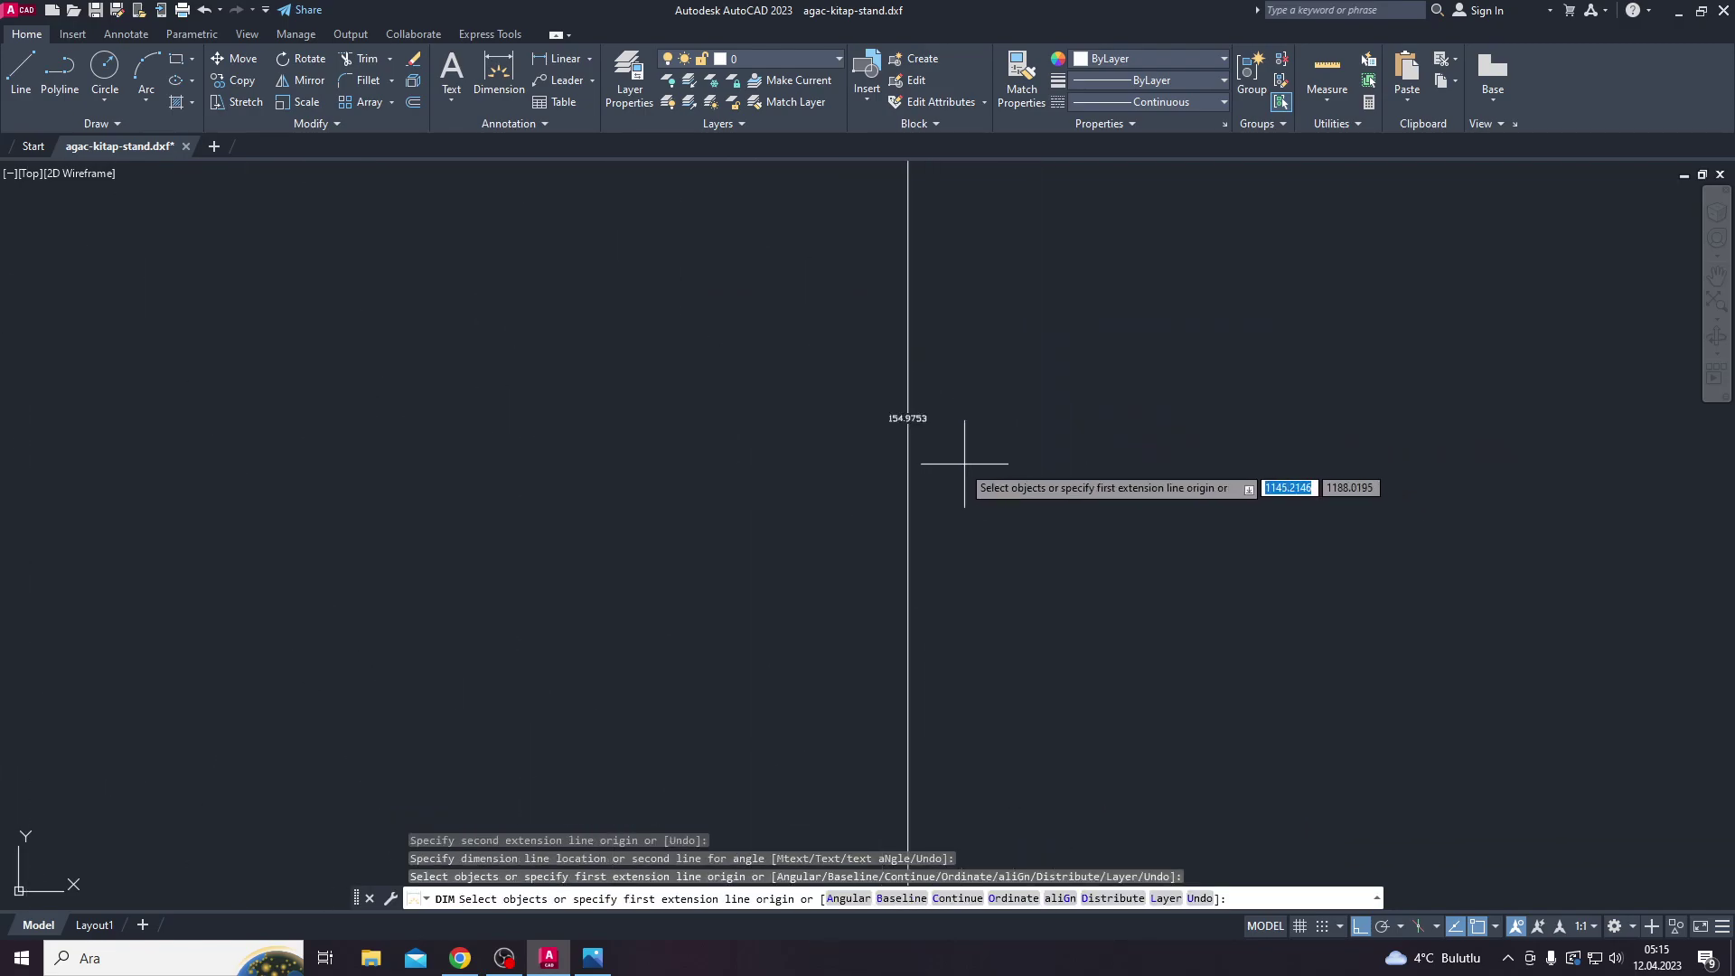
# Step: Compare the 115.0247 and 54.9753 heights against the bookend reference photo
pyautogui.hotkey('alt', 'Tab')
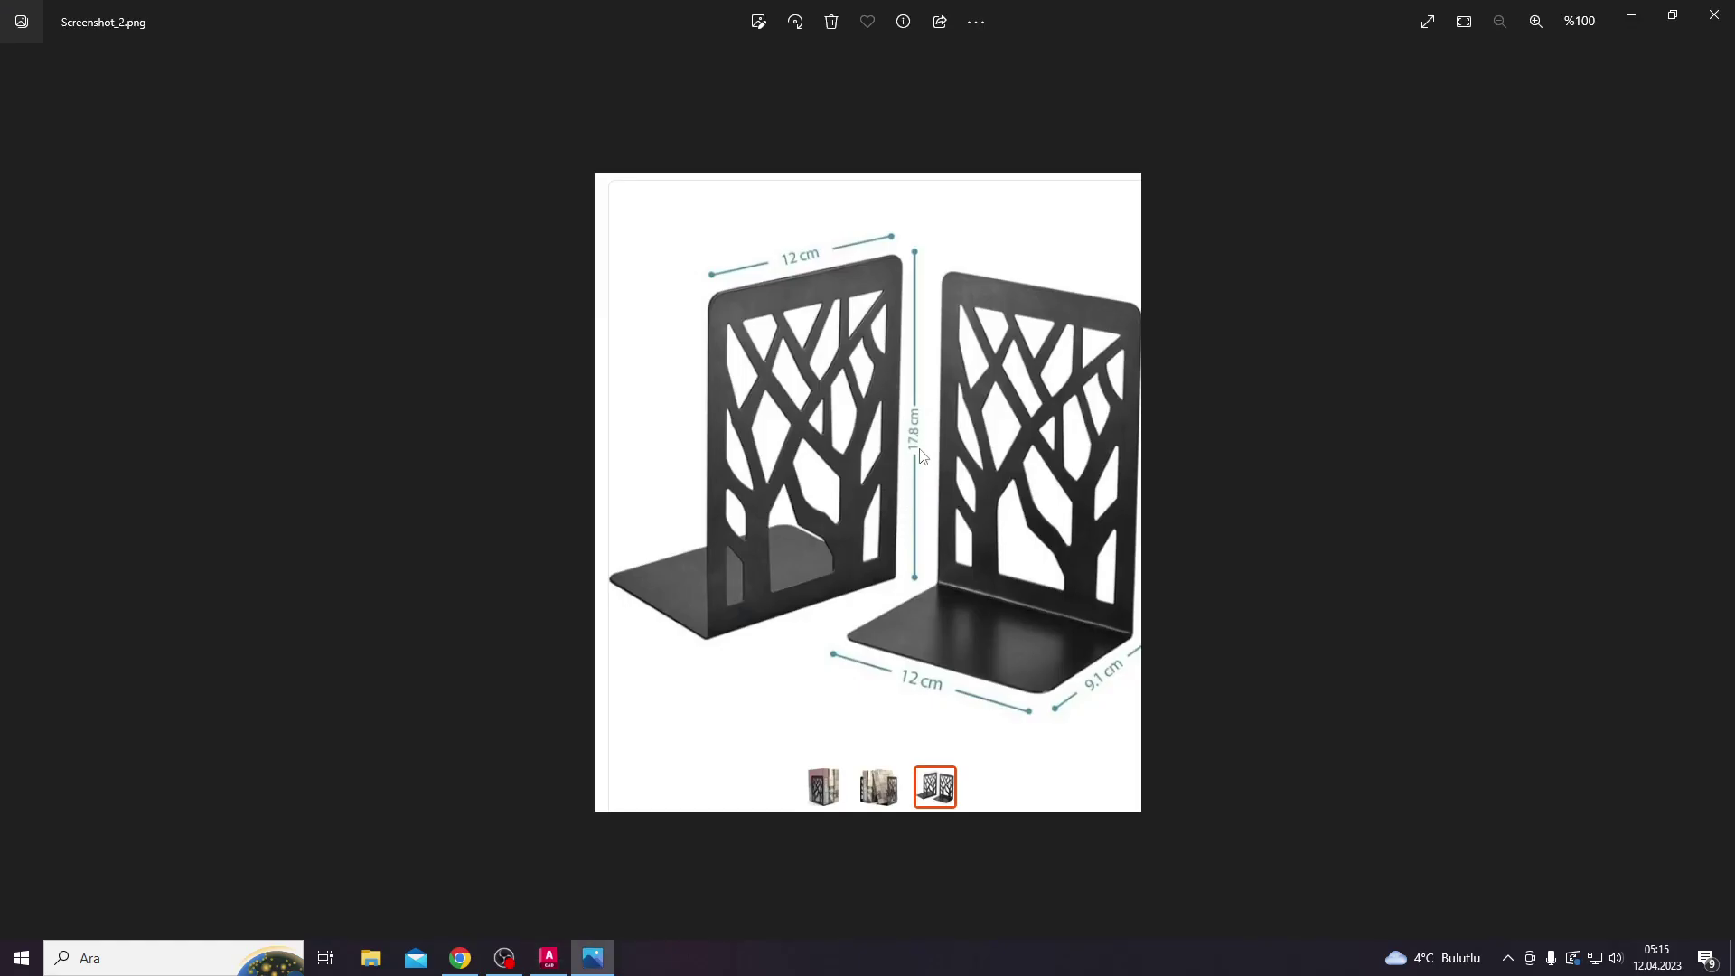
pyautogui.hotkey('alt', 'Tab')
pyautogui.scroll(-4, 867, 492)
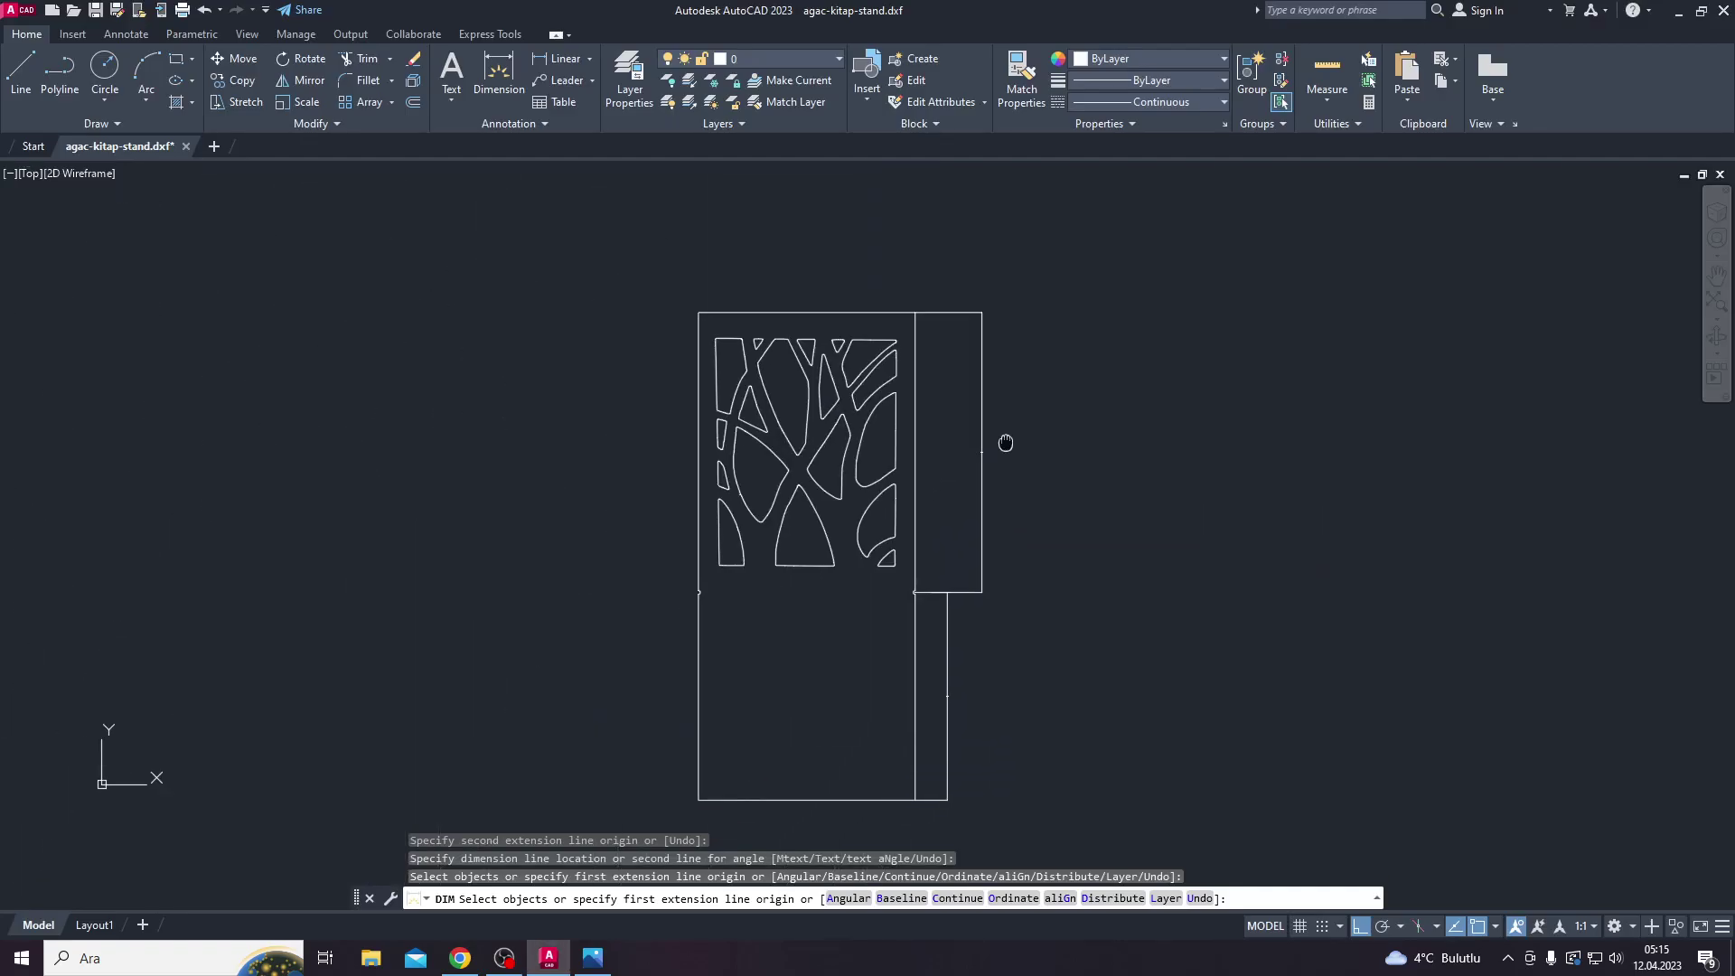
pyautogui.hotkey('alt', 'Tab')
pyautogui.hotkey('alt', 'Tab')
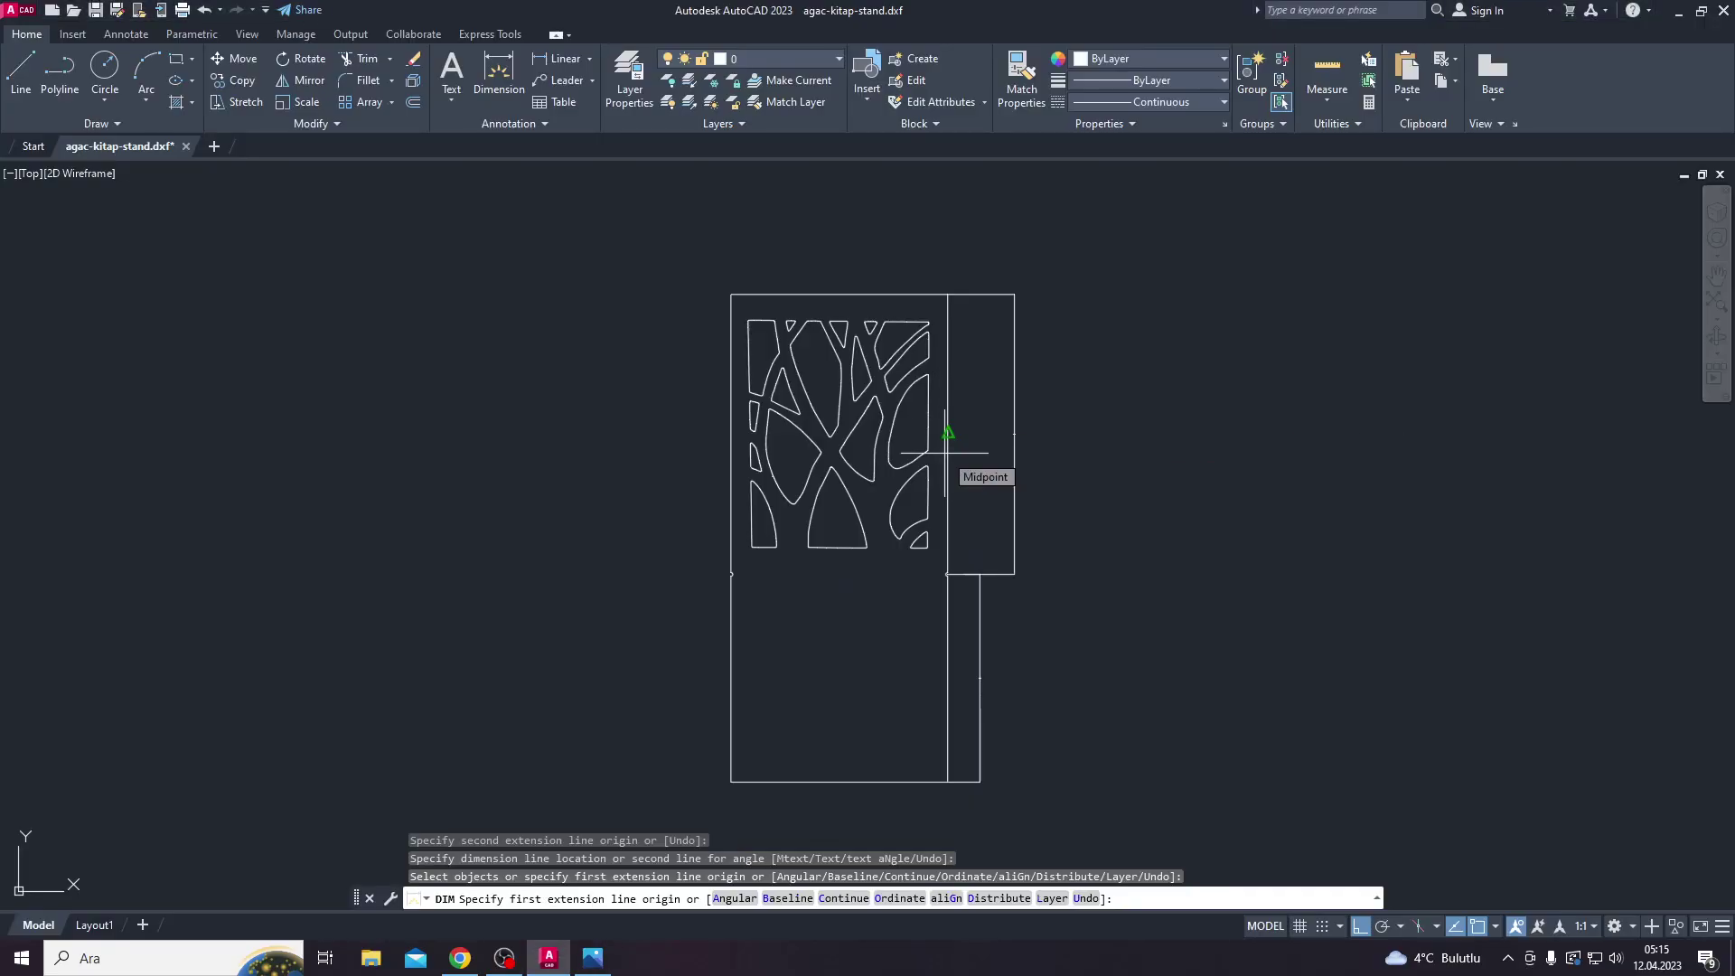
pyautogui.press('Escape')
pyautogui.hotkey('alt', 'Tab')
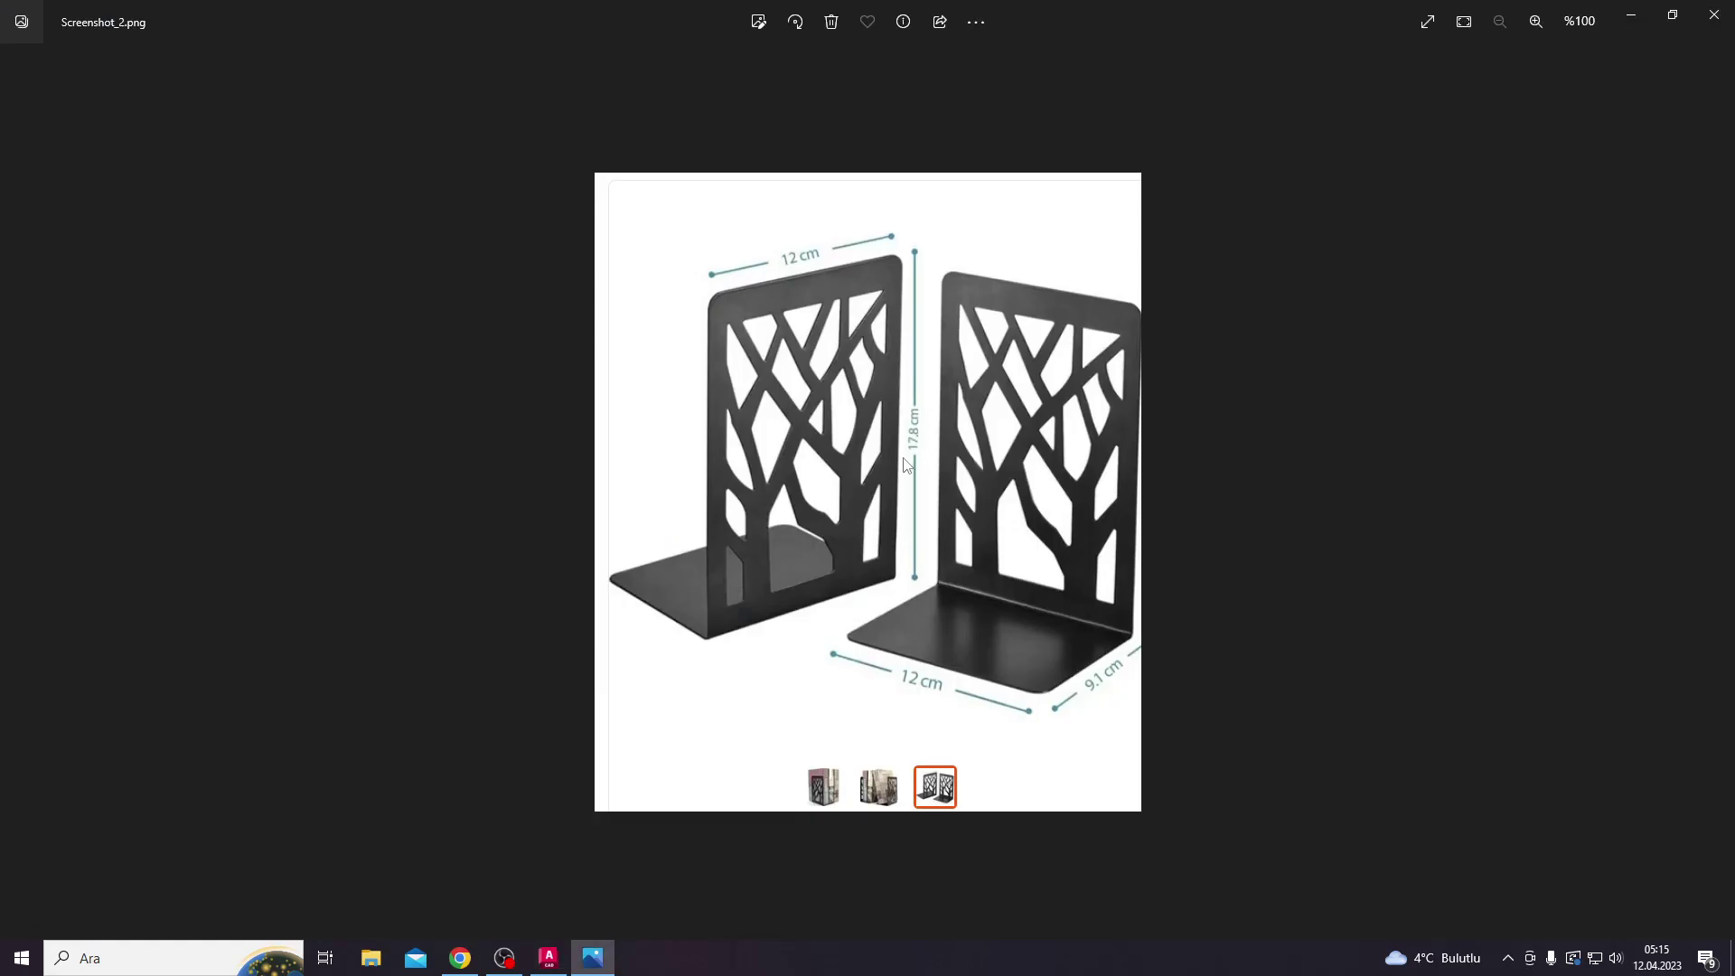
pyautogui.hotkey('alt', 'Tab')
pyautogui.scroll(5, 961, 476)
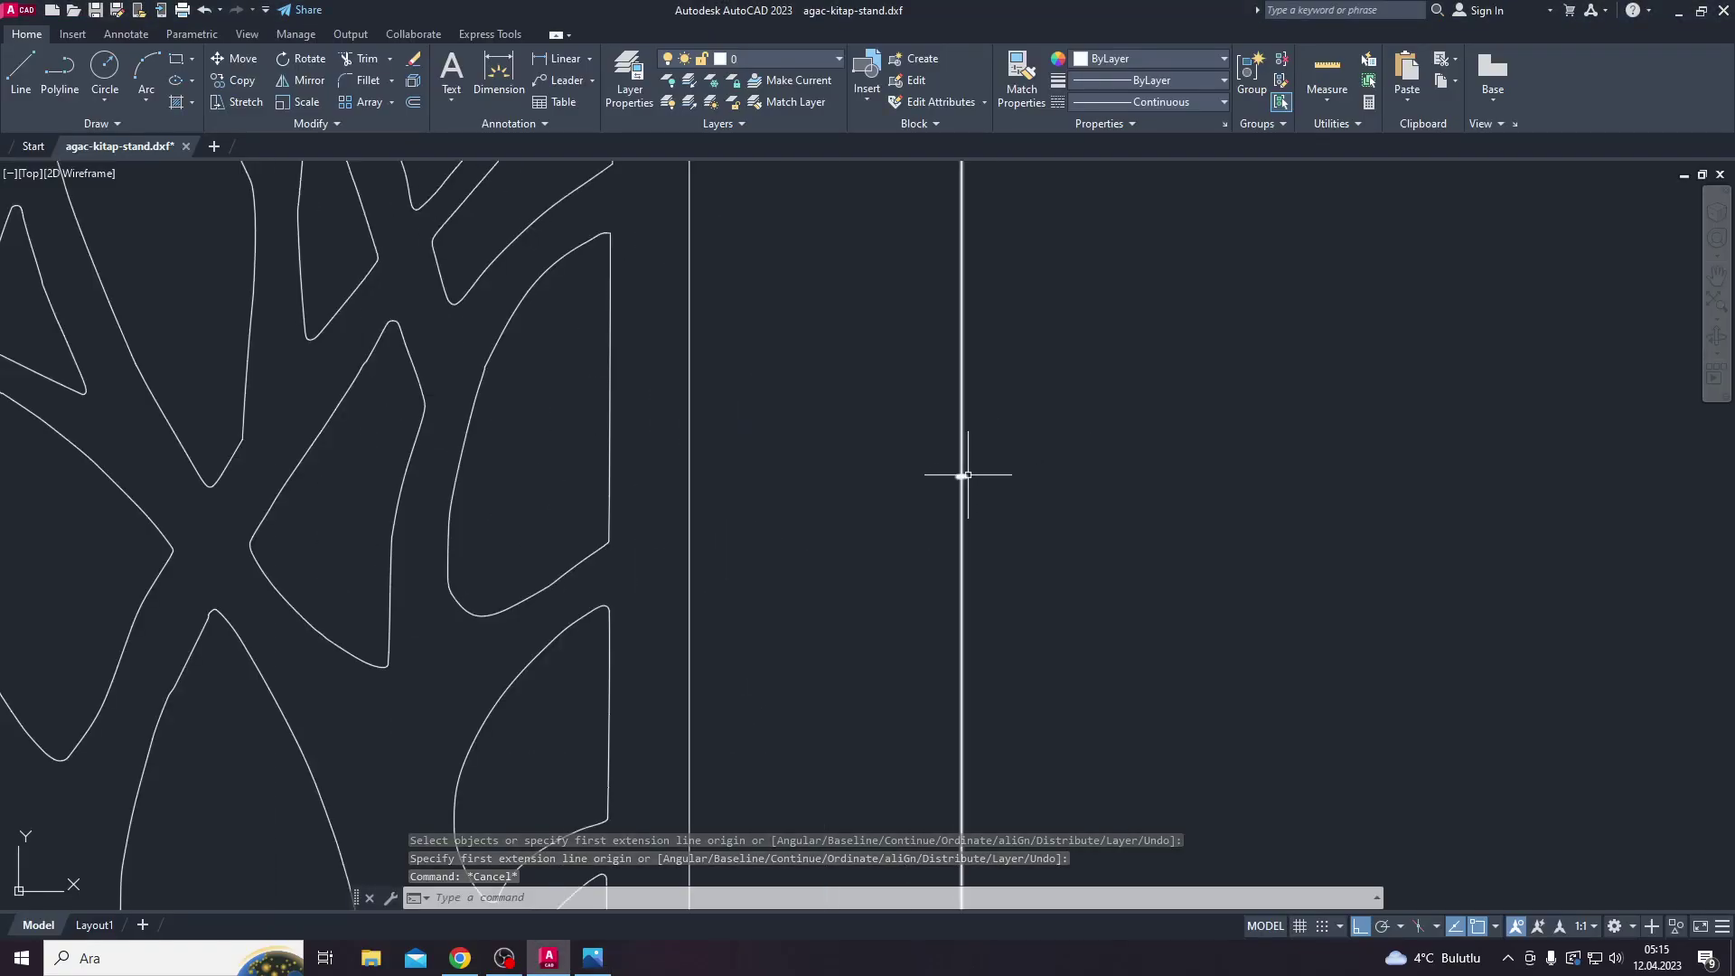
pyautogui.scroll(2, 935, 491)
pyautogui.scroll(-7, 935, 491)
# Step: Stretch the 24 selected upper-section objects 10 units downward
pyautogui.write('s')
pyautogui.press('Return')
pyautogui.scroll(1, 956, 552)
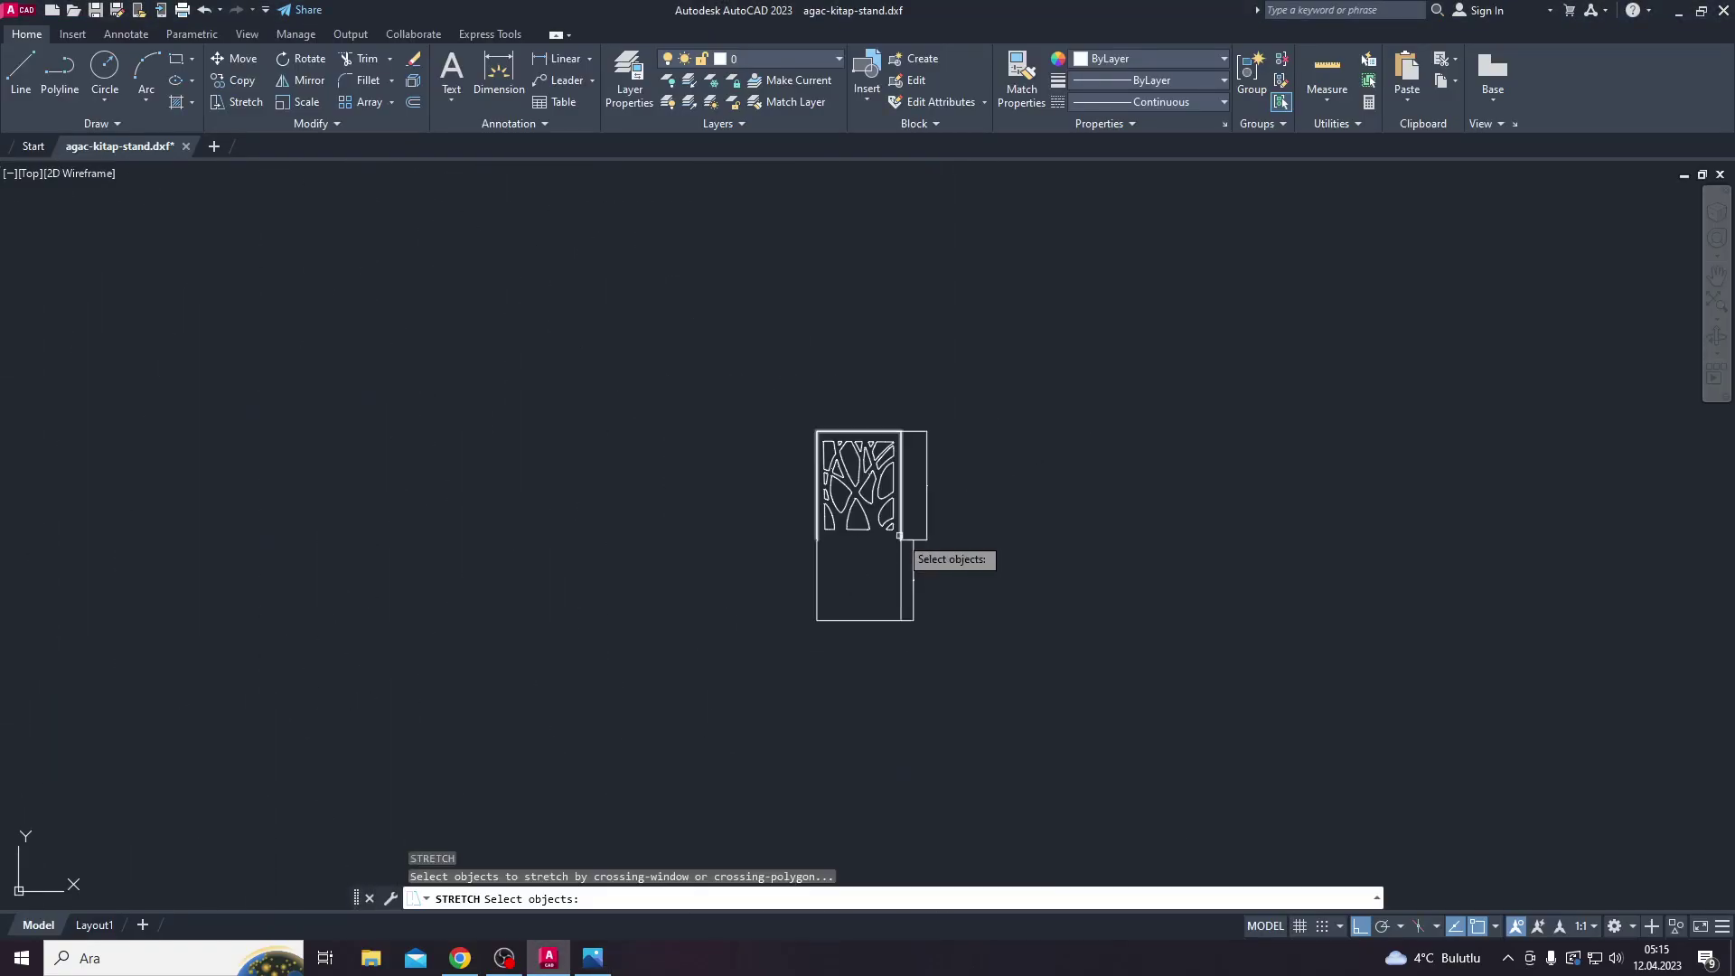
pyautogui.click(956, 552)
pyautogui.click(802, 456)
pyautogui.press('Return')
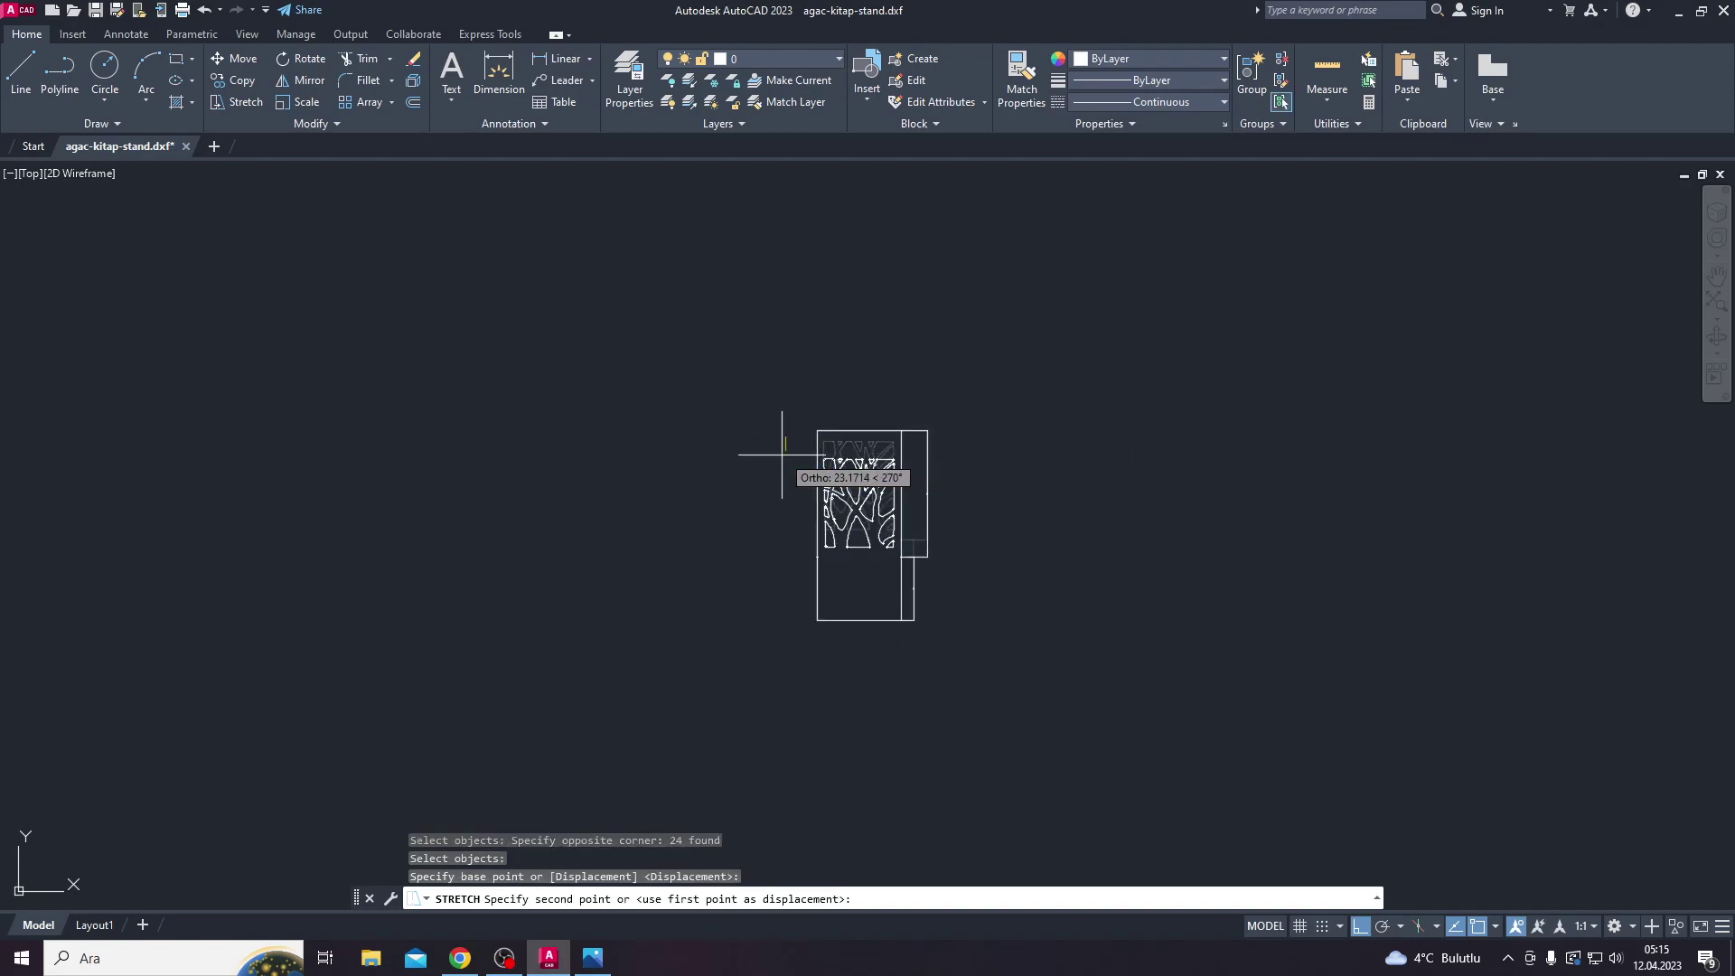
pyautogui.click(783, 456)
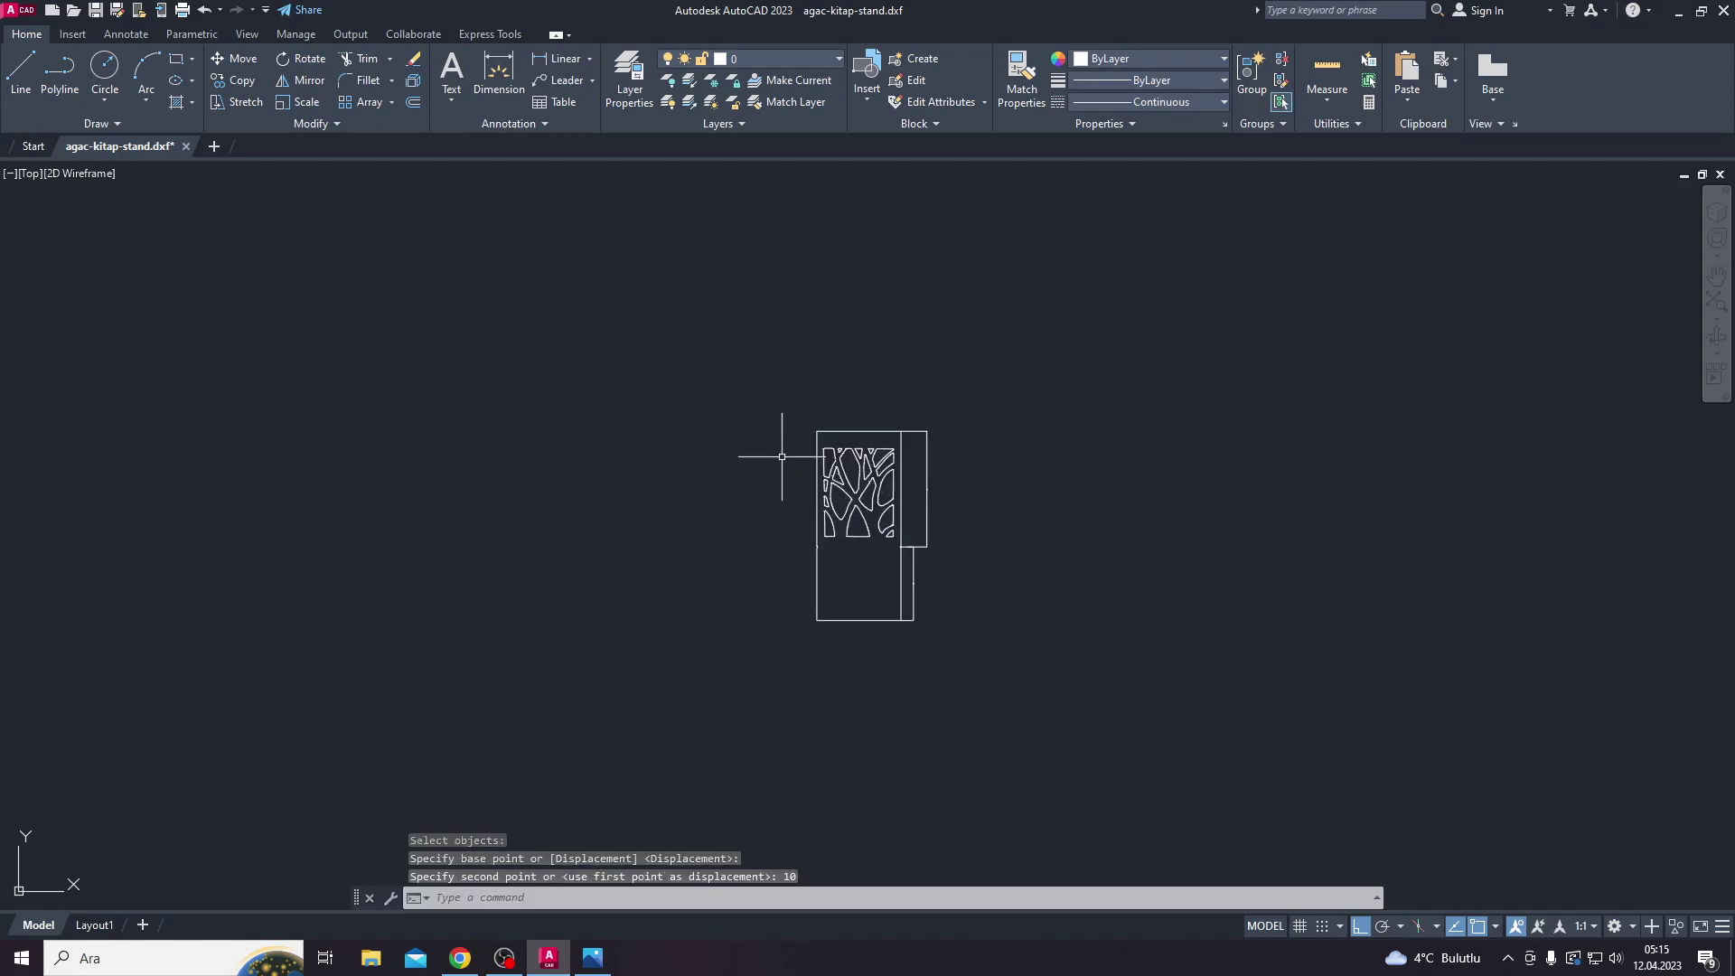
# Step: Stretch the 5 lower edge pieces another 10 units downward
pyautogui.press('Return')
pyautogui.scroll(5, 960, 542)
pyautogui.click(907, 680)
pyautogui.scroll(-2, 859, 642)
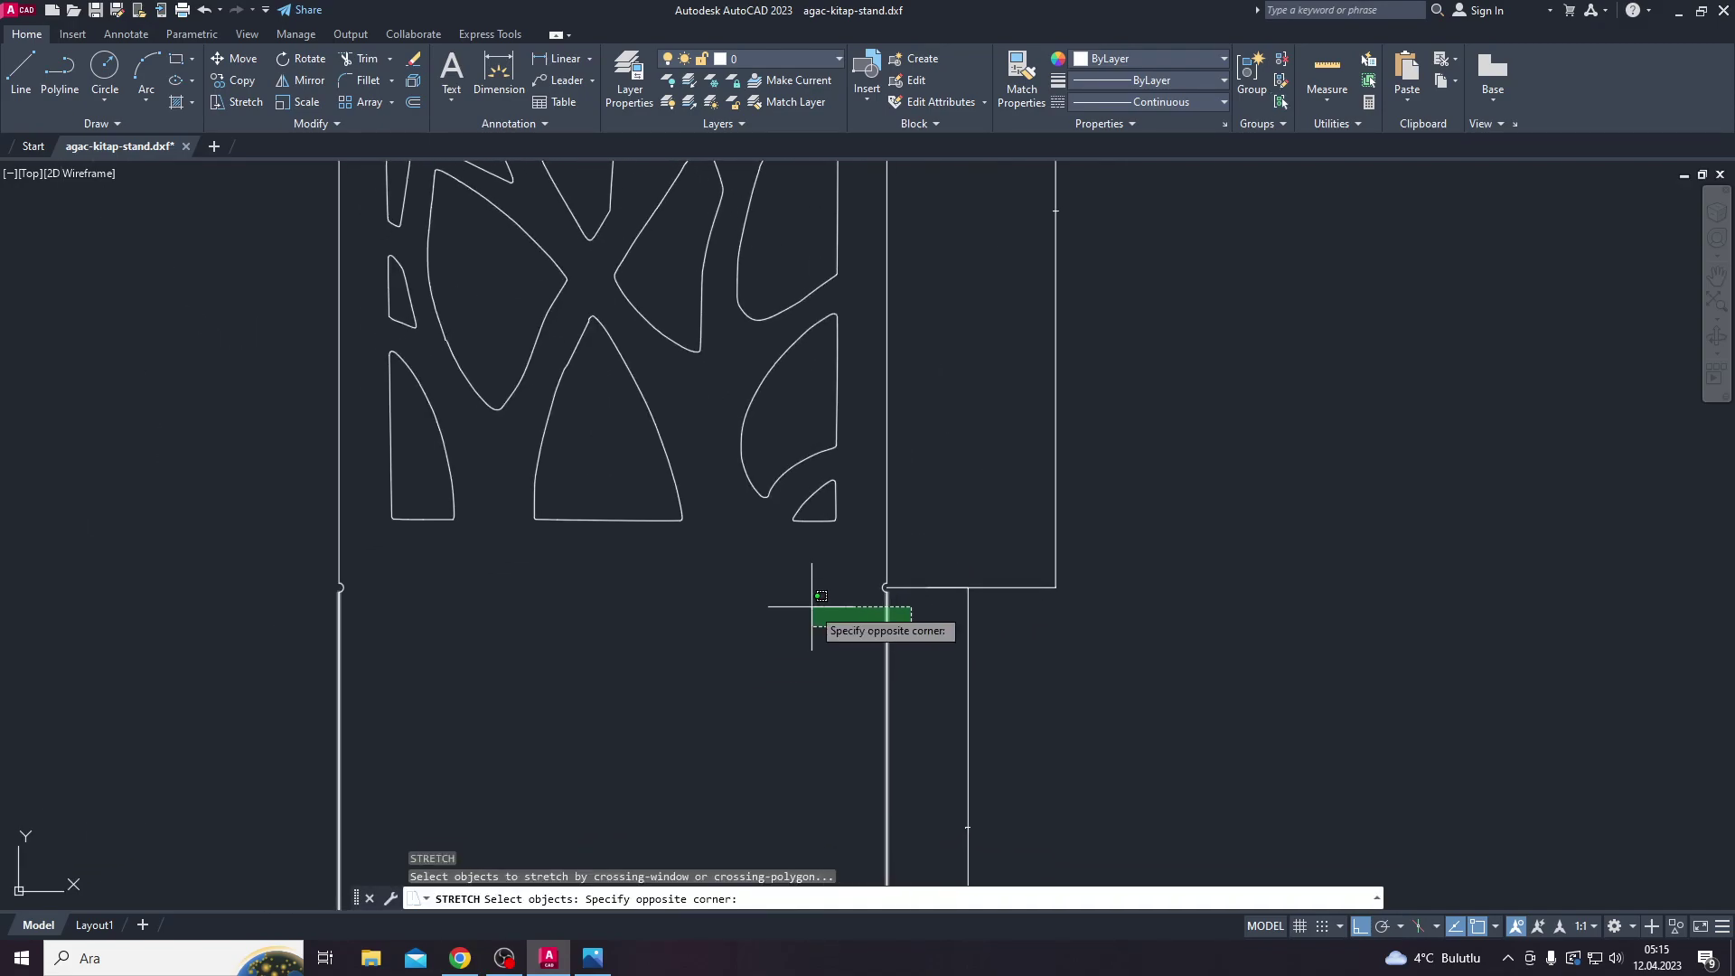
pyautogui.click(310, 568)
pyautogui.press('Return')
pyautogui.click(536, 583)
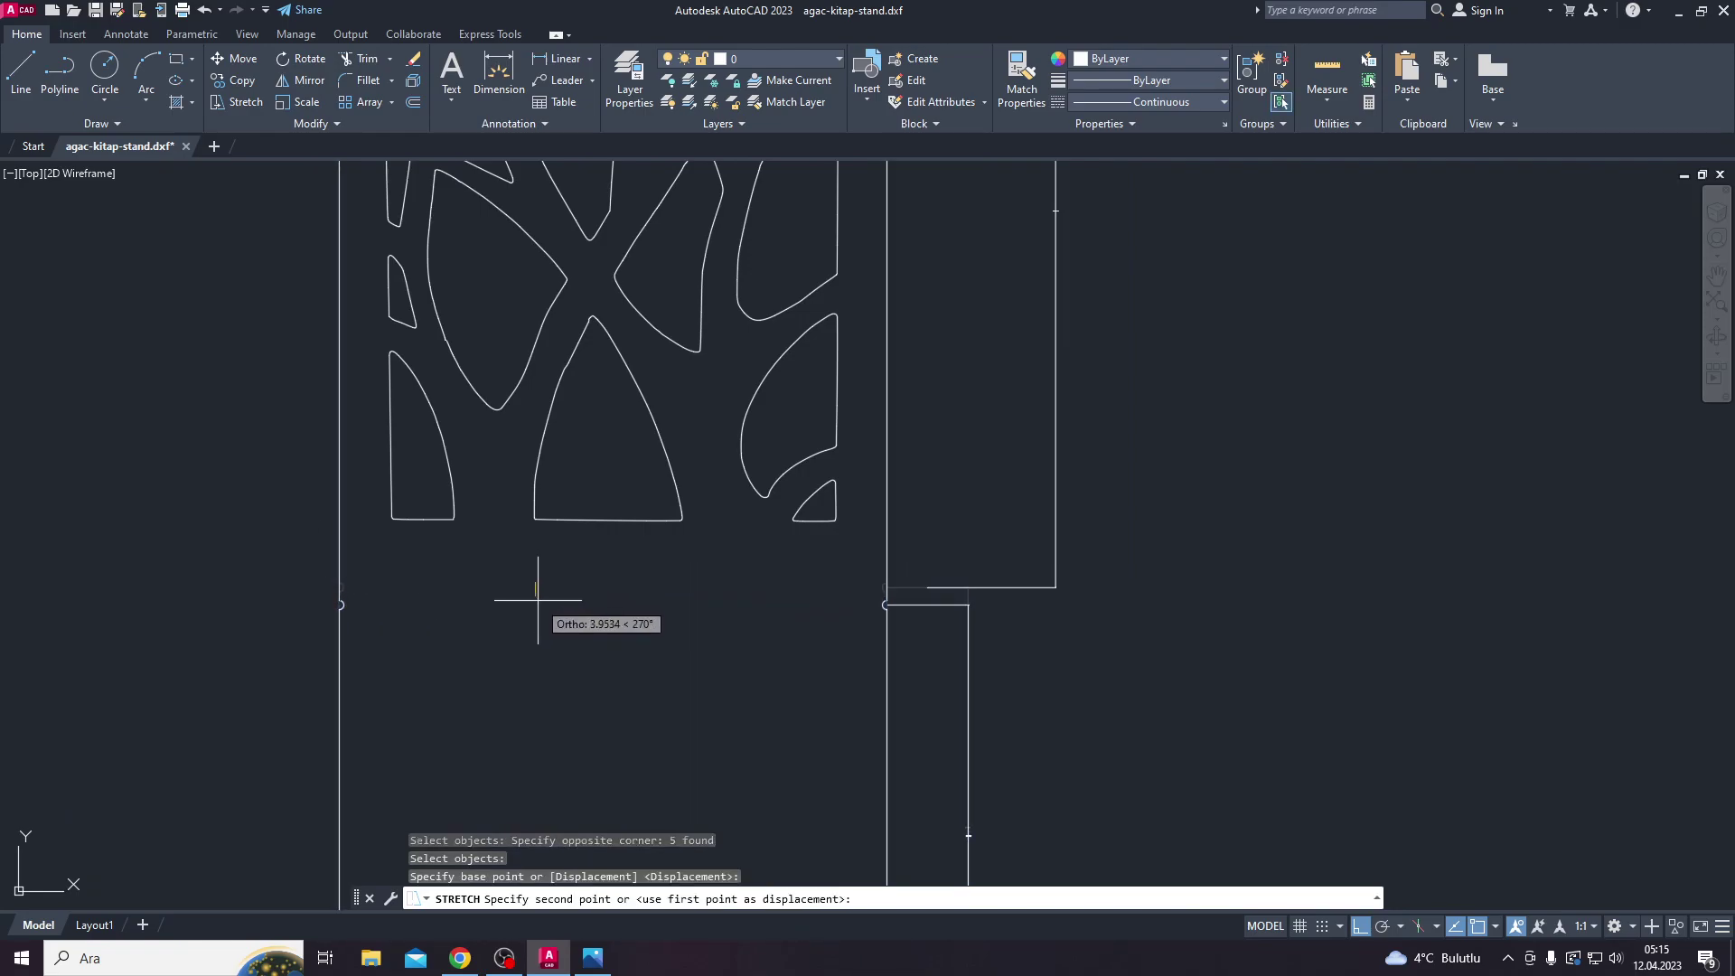
pyautogui.write('10')
pyautogui.press('Return')
pyautogui.press('Escape')
pyautogui.scroll(-5, 784, 567)
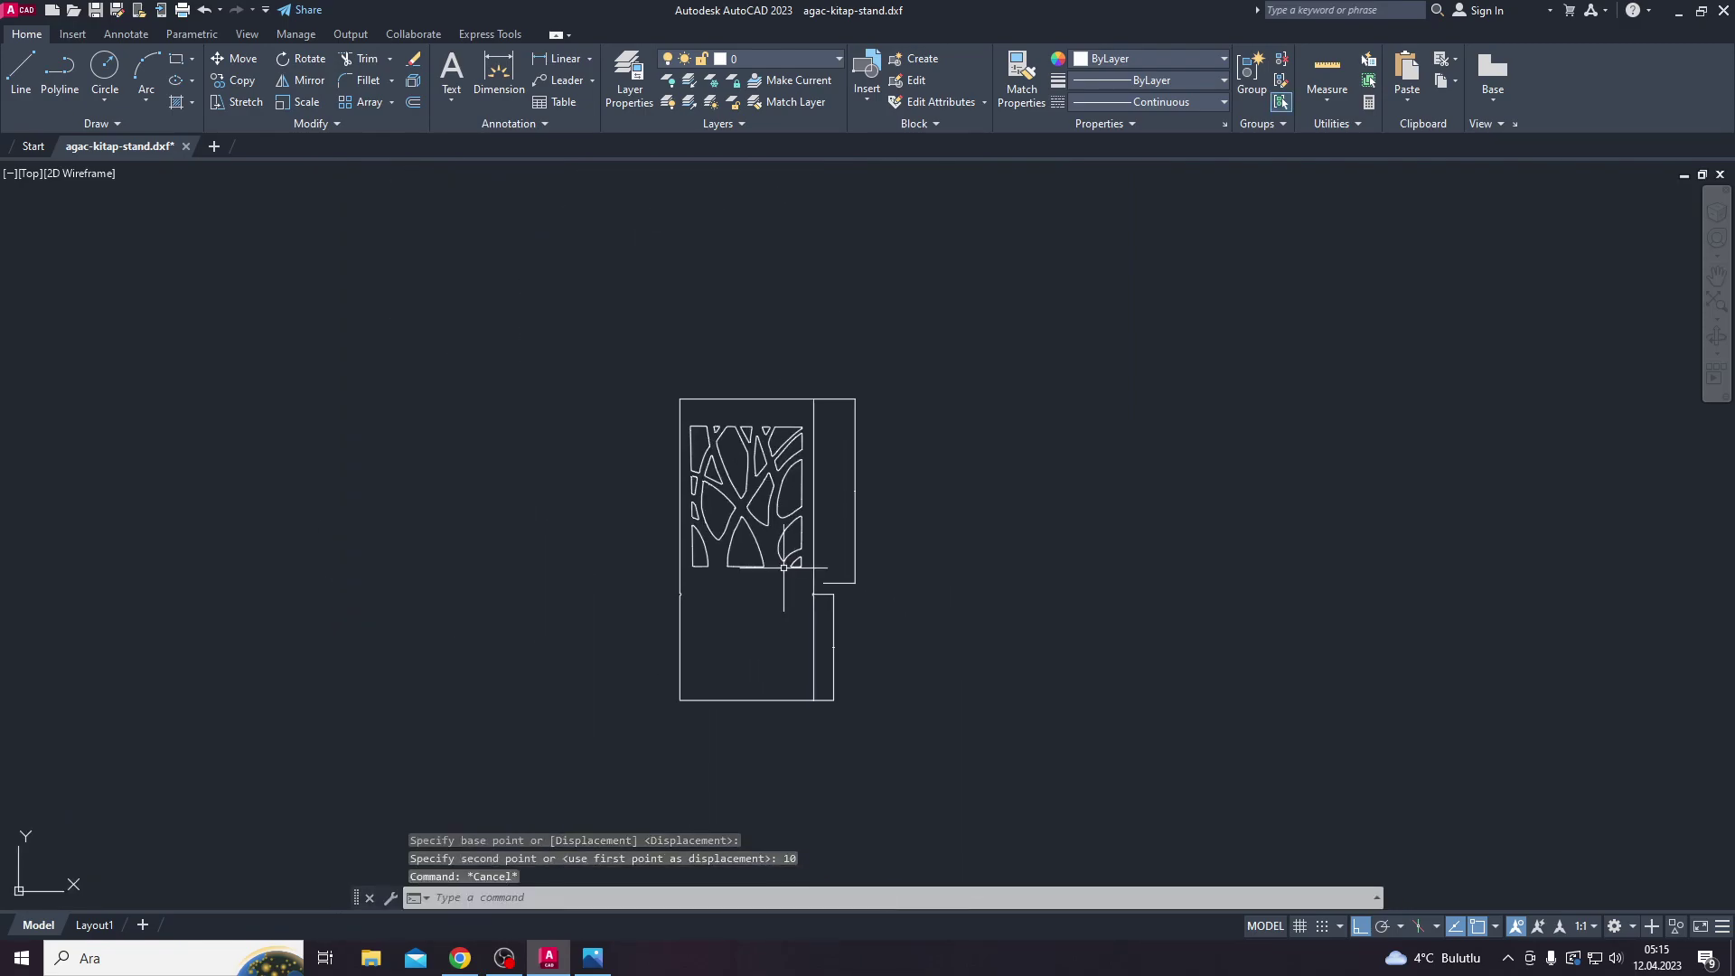
pyautogui.scroll(4, 689, 424)
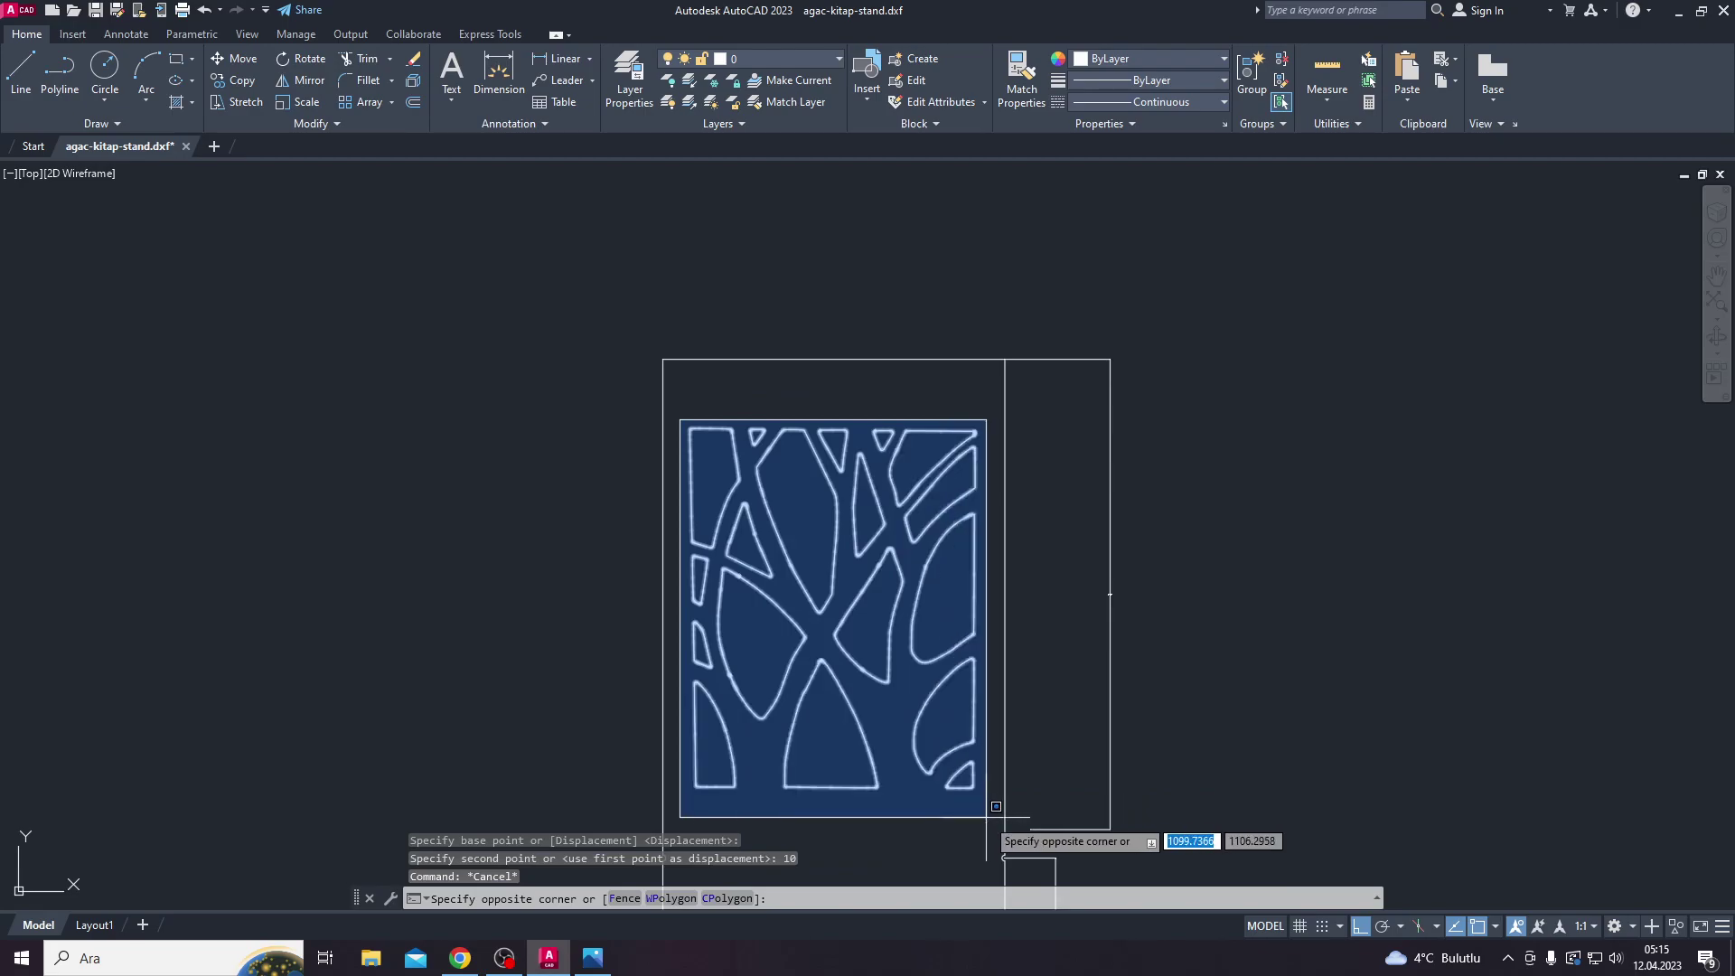
pyautogui.moveTo(680, 420); pyautogui.dragTo(985, 809)
pyautogui.write('sc')
pyautogui.press('Return')
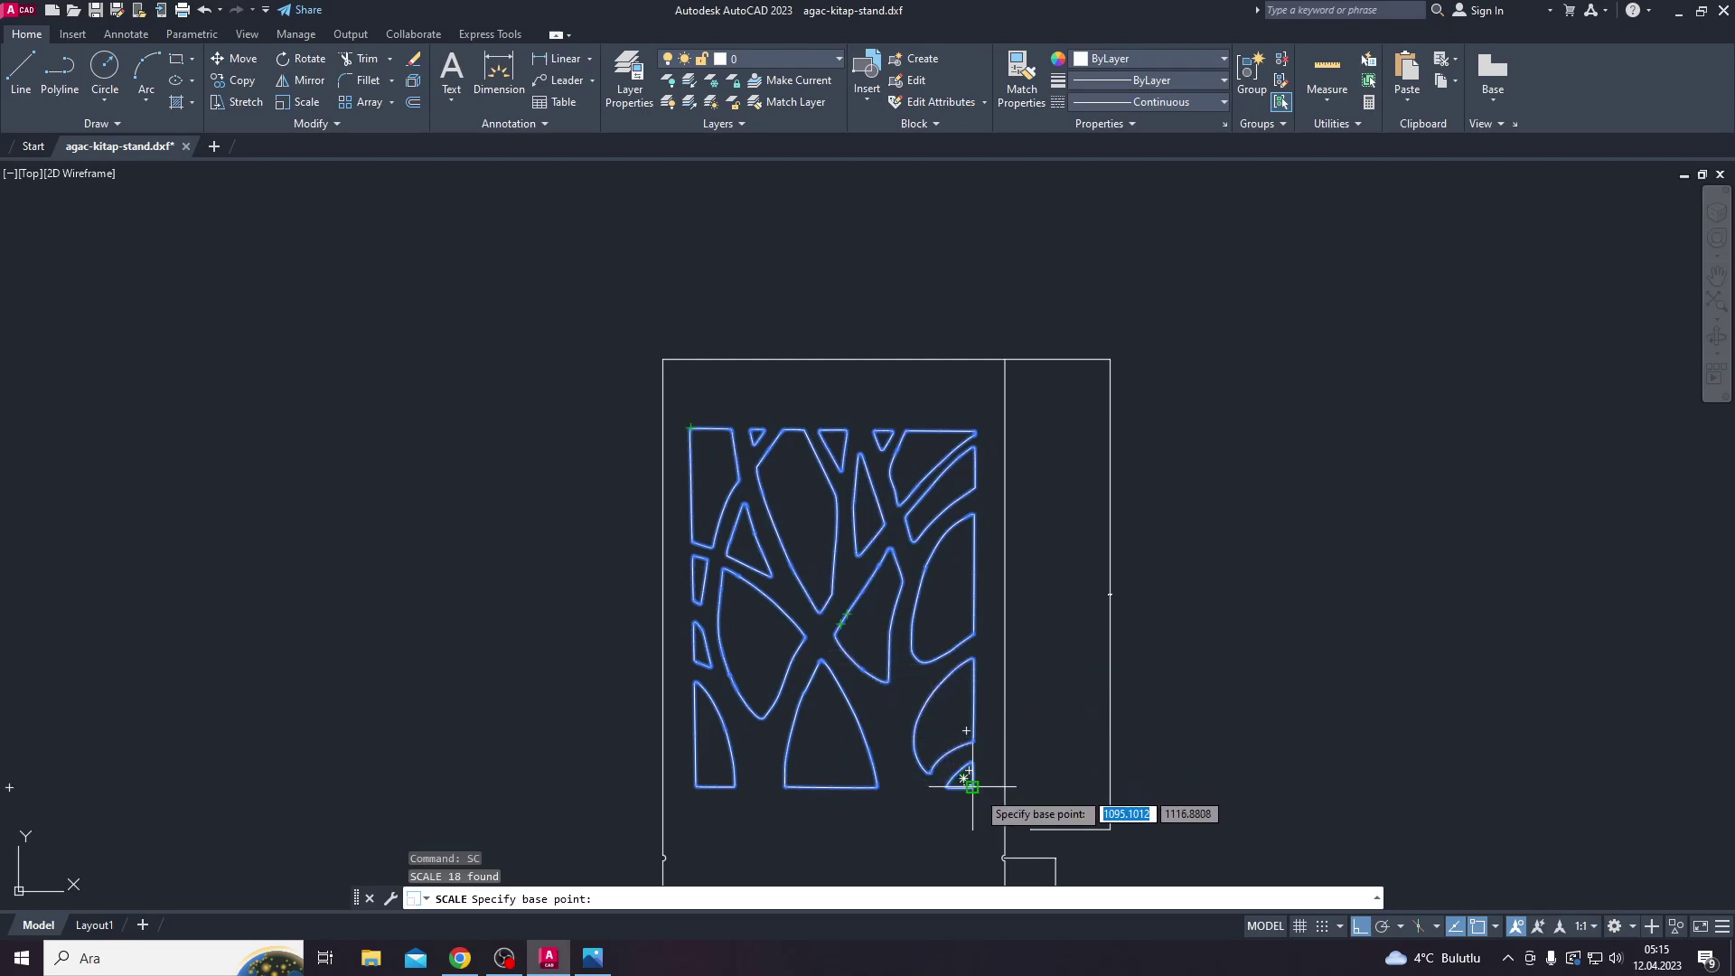
pyautogui.click(847, 615)
pyautogui.write('0.9')
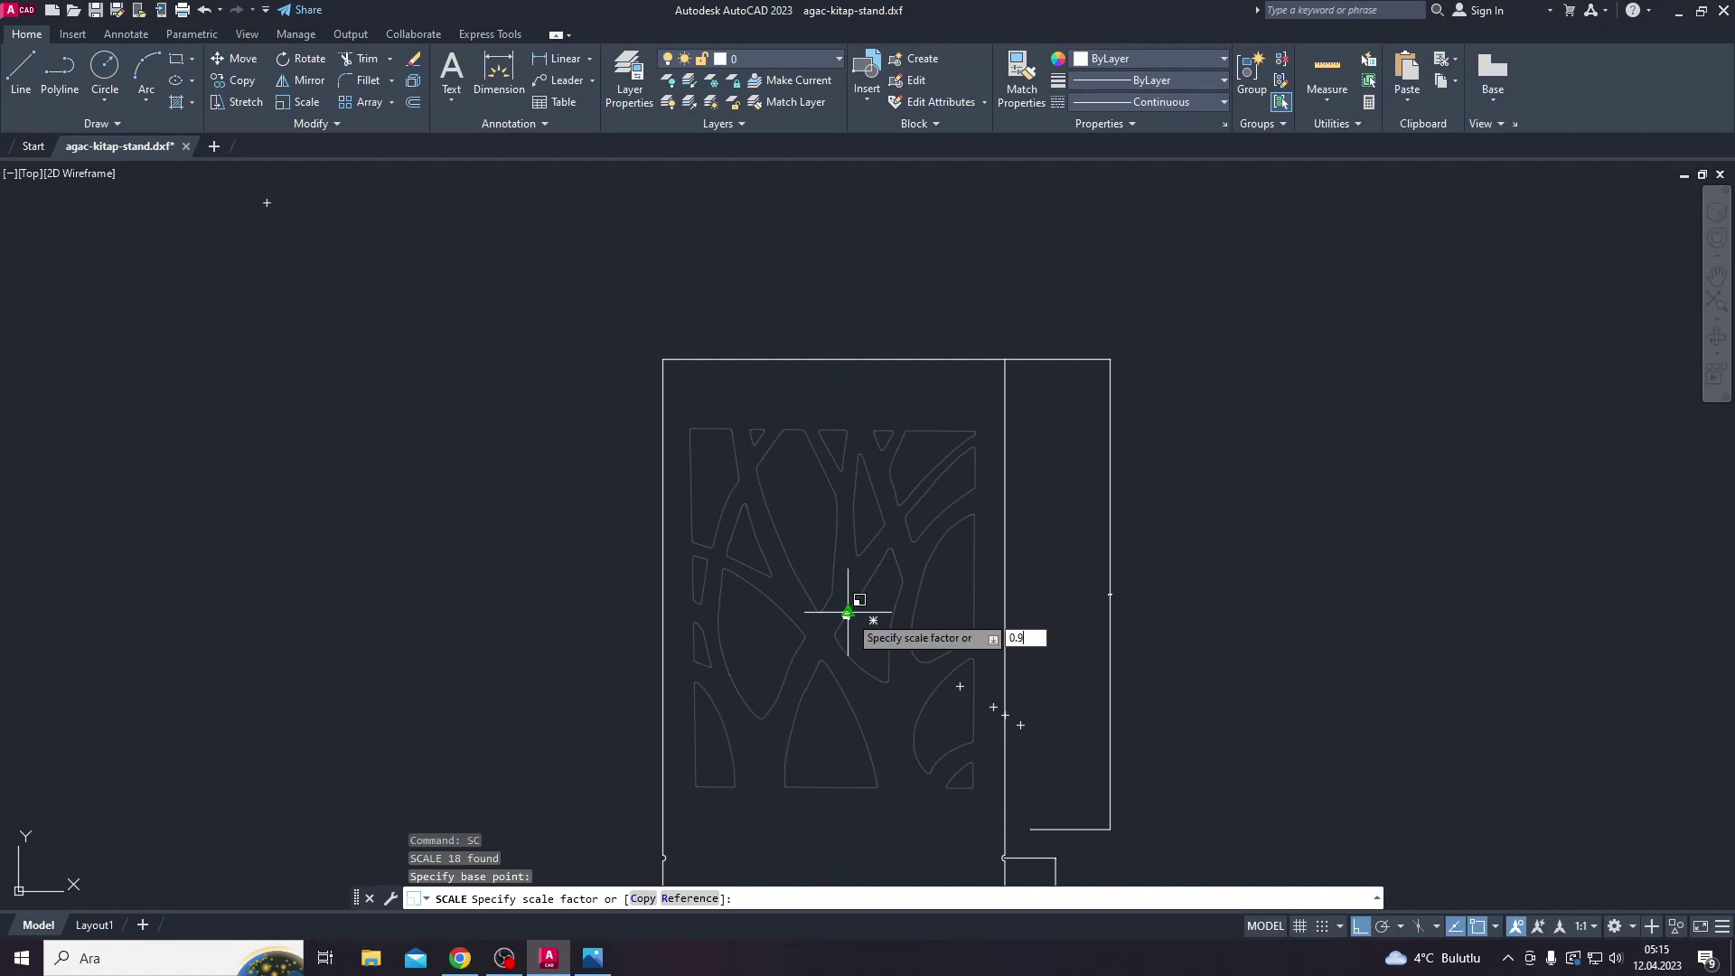
pyautogui.write('5')
pyautogui.press('Return')
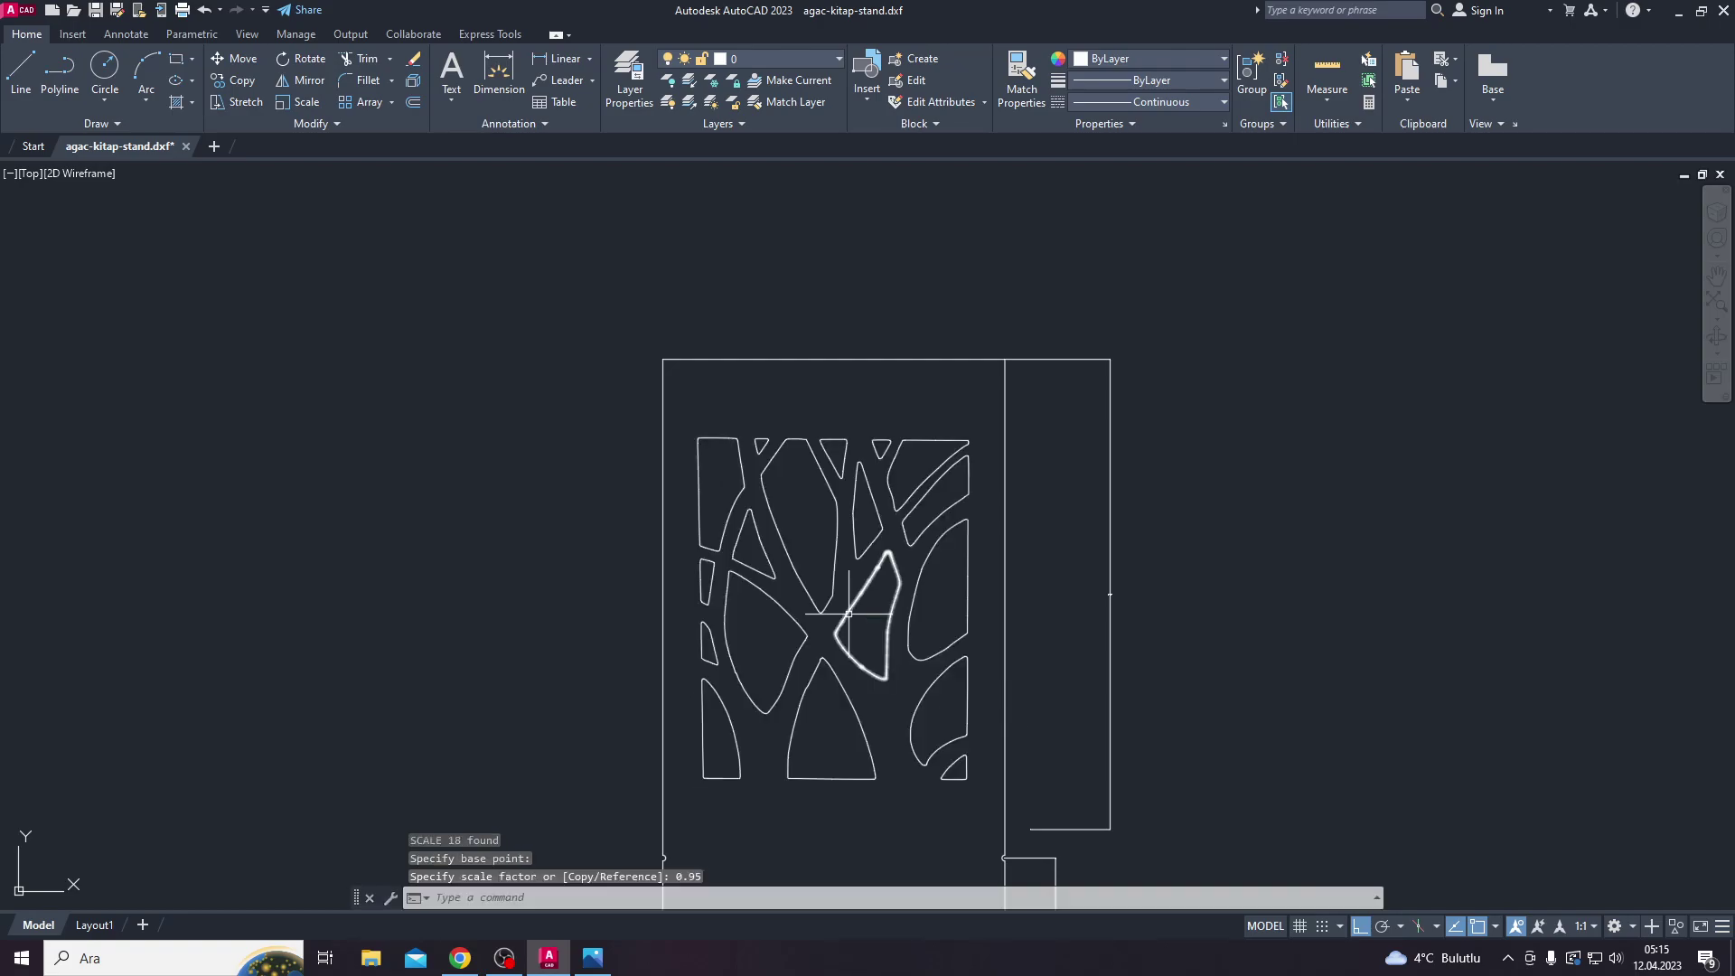
pyautogui.press('Escape')
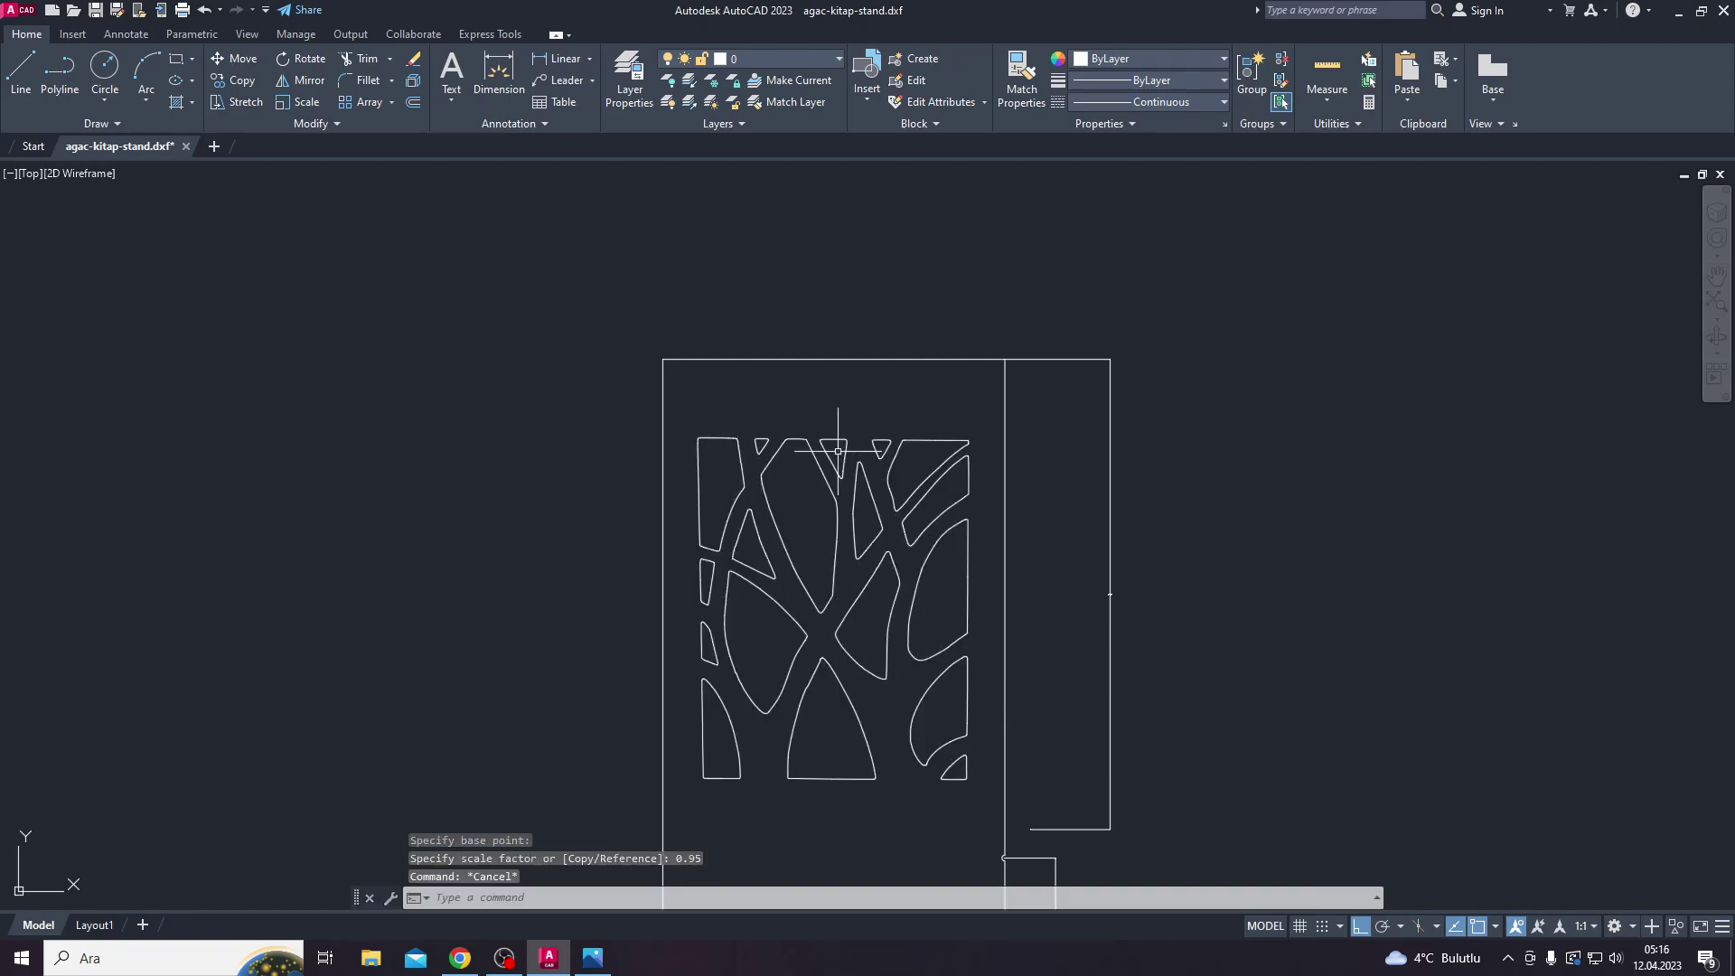
pyautogui.scroll(-2, 864, 389)
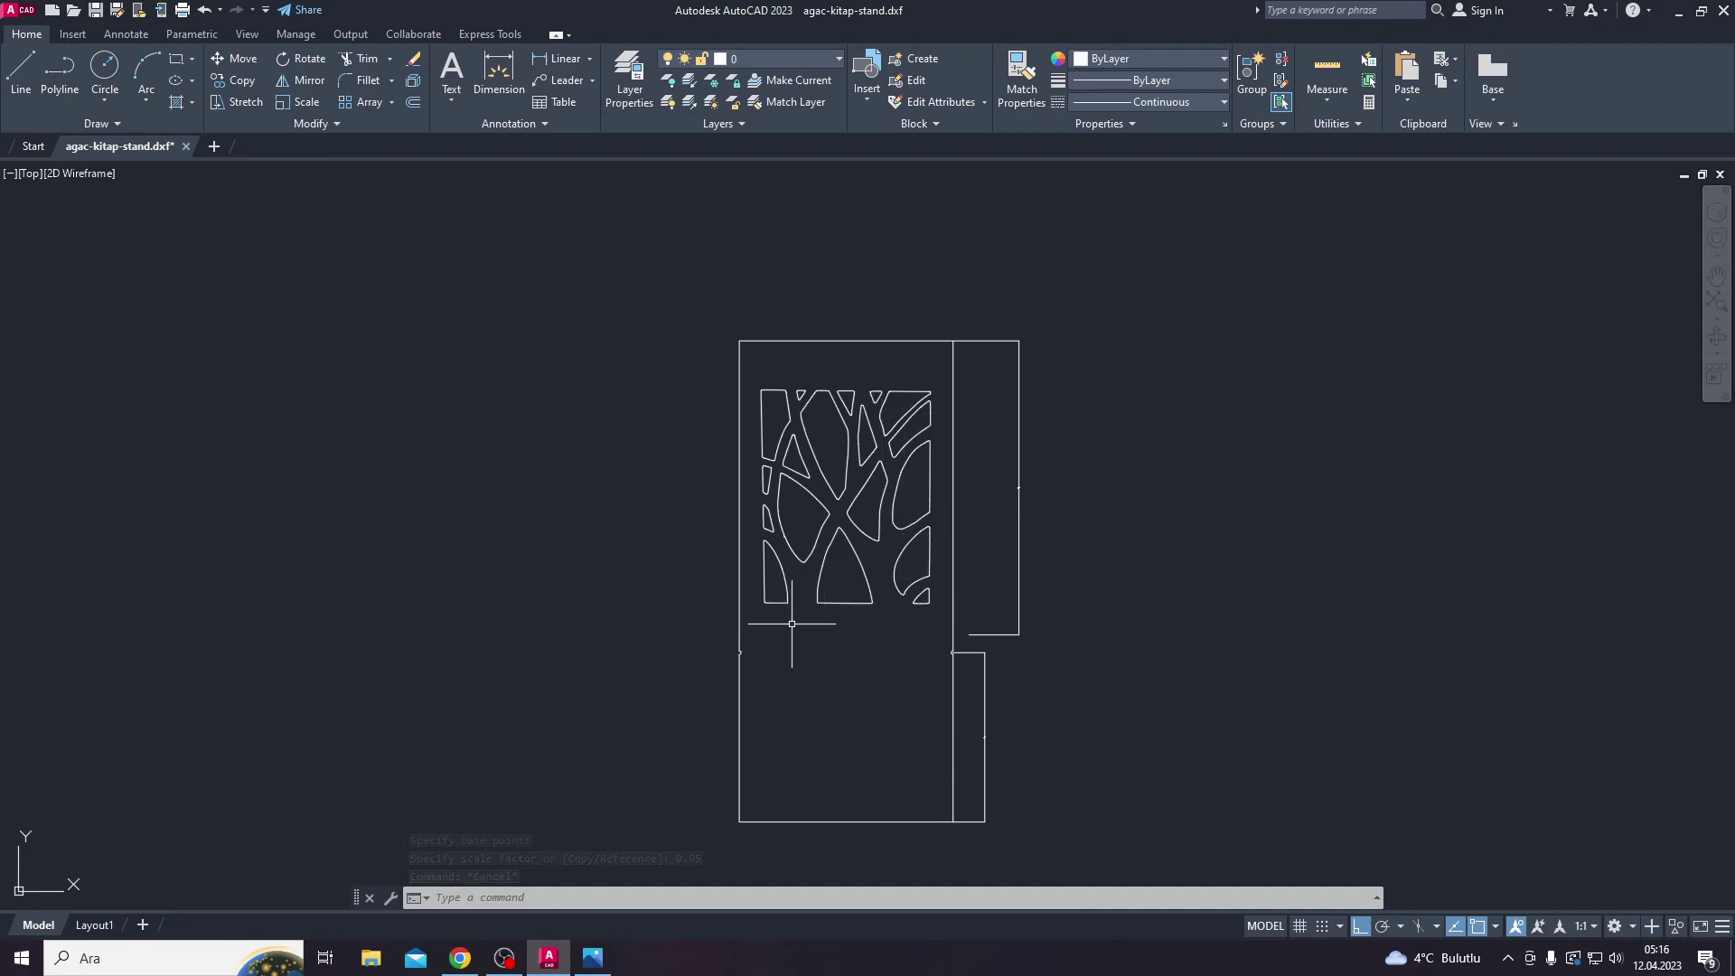
# Step: Undo the resize and dimension the panel's top edge at 120
pyautogui.hotkey('ctrl', 'z')
pyautogui.hotkey('ctrl', 'z')
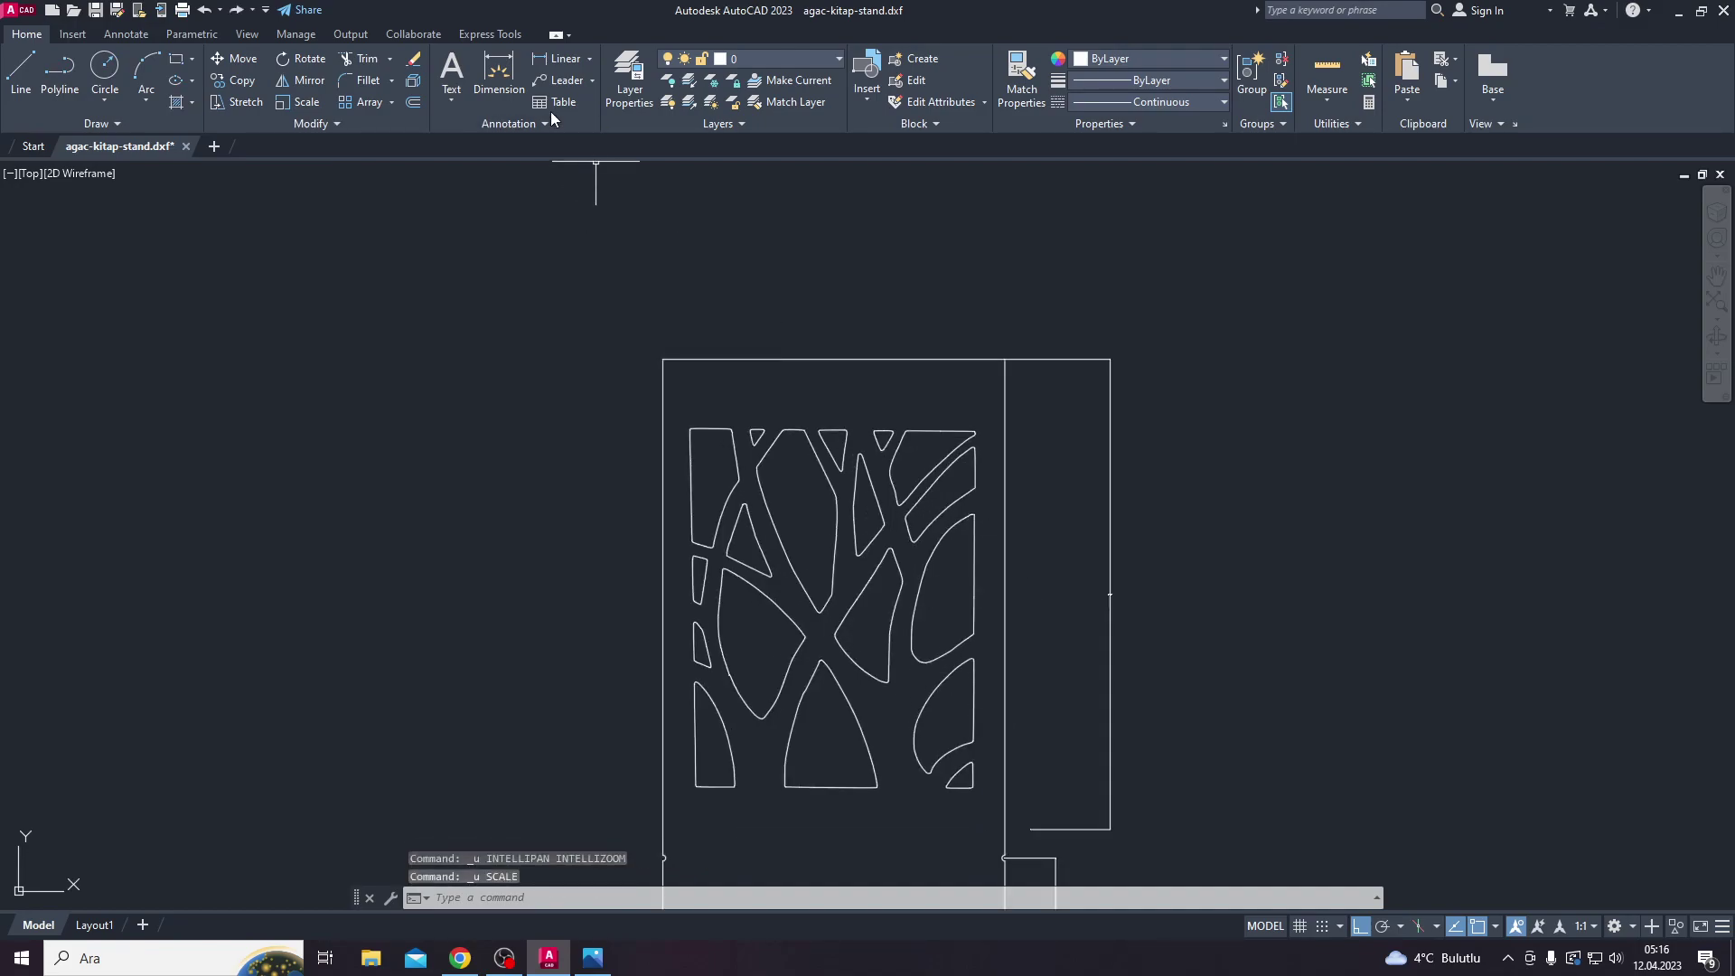
pyautogui.click(509, 79)
pyautogui.click(813, 359)
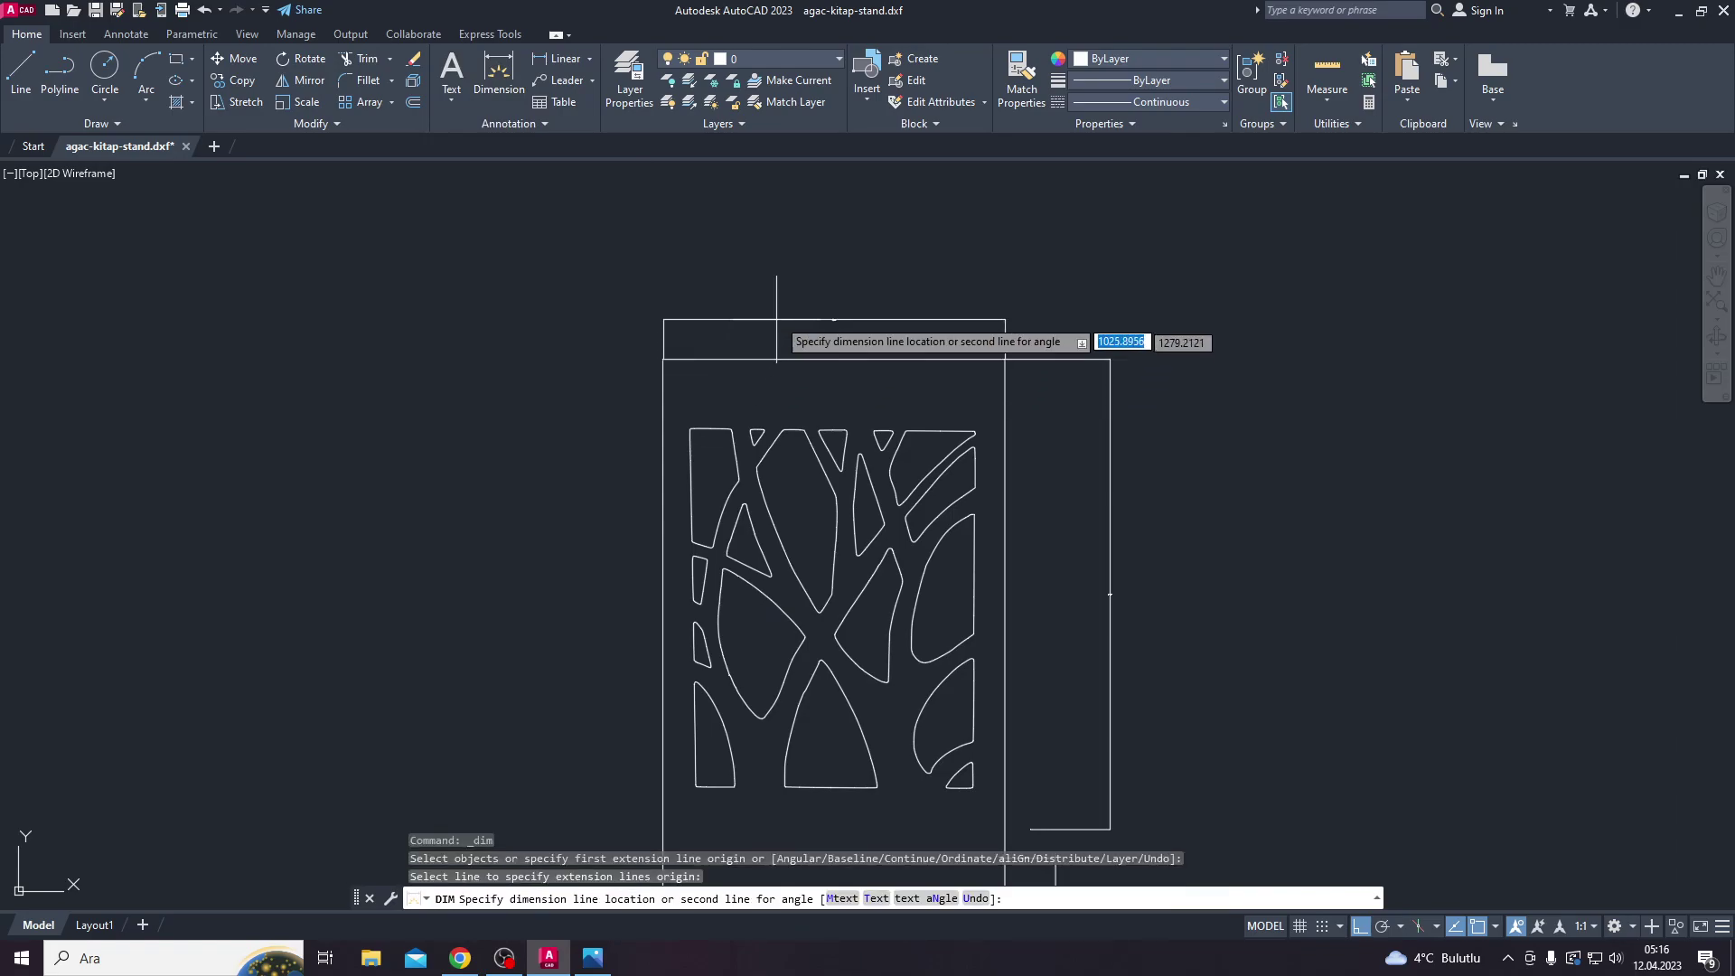
pyautogui.click(867, 310)
pyautogui.scroll(2, 869, 315)
pyautogui.scroll(5, 869, 316)
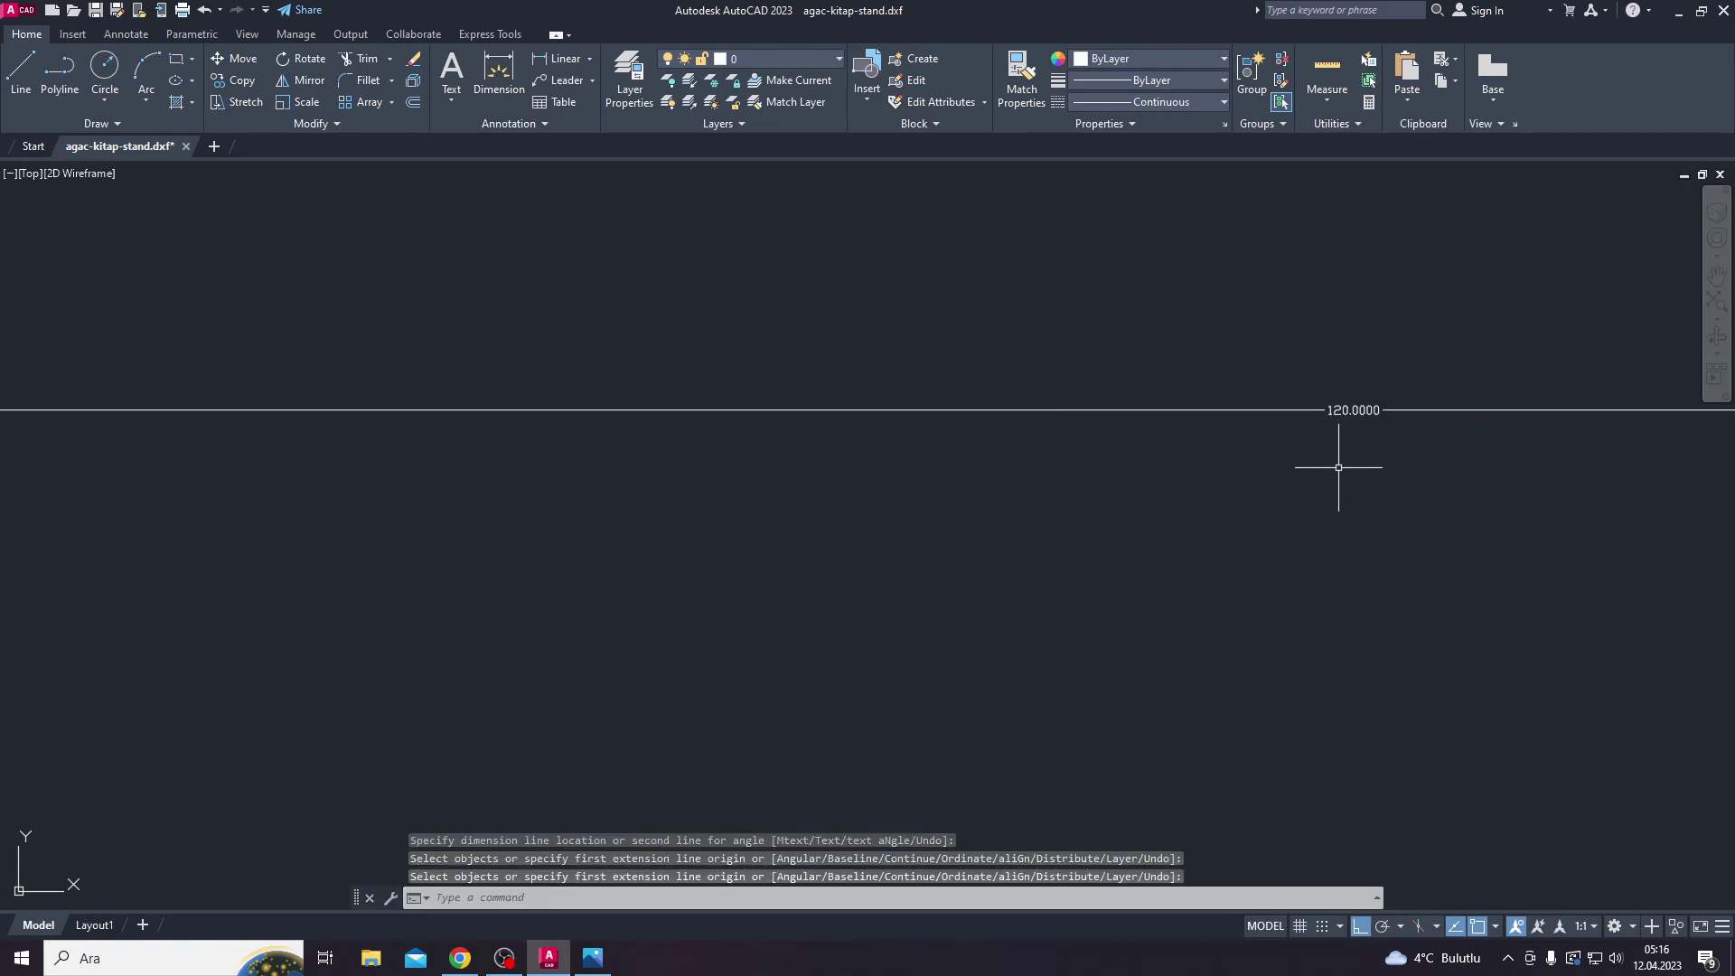
# Step: Compare the width with the reference photo and bring the whole tree panel into view
pyautogui.hotkey('alt', 'Tab')
pyautogui.hotkey('alt', 'Tab')
pyautogui.scroll(-3, 1163, 601)
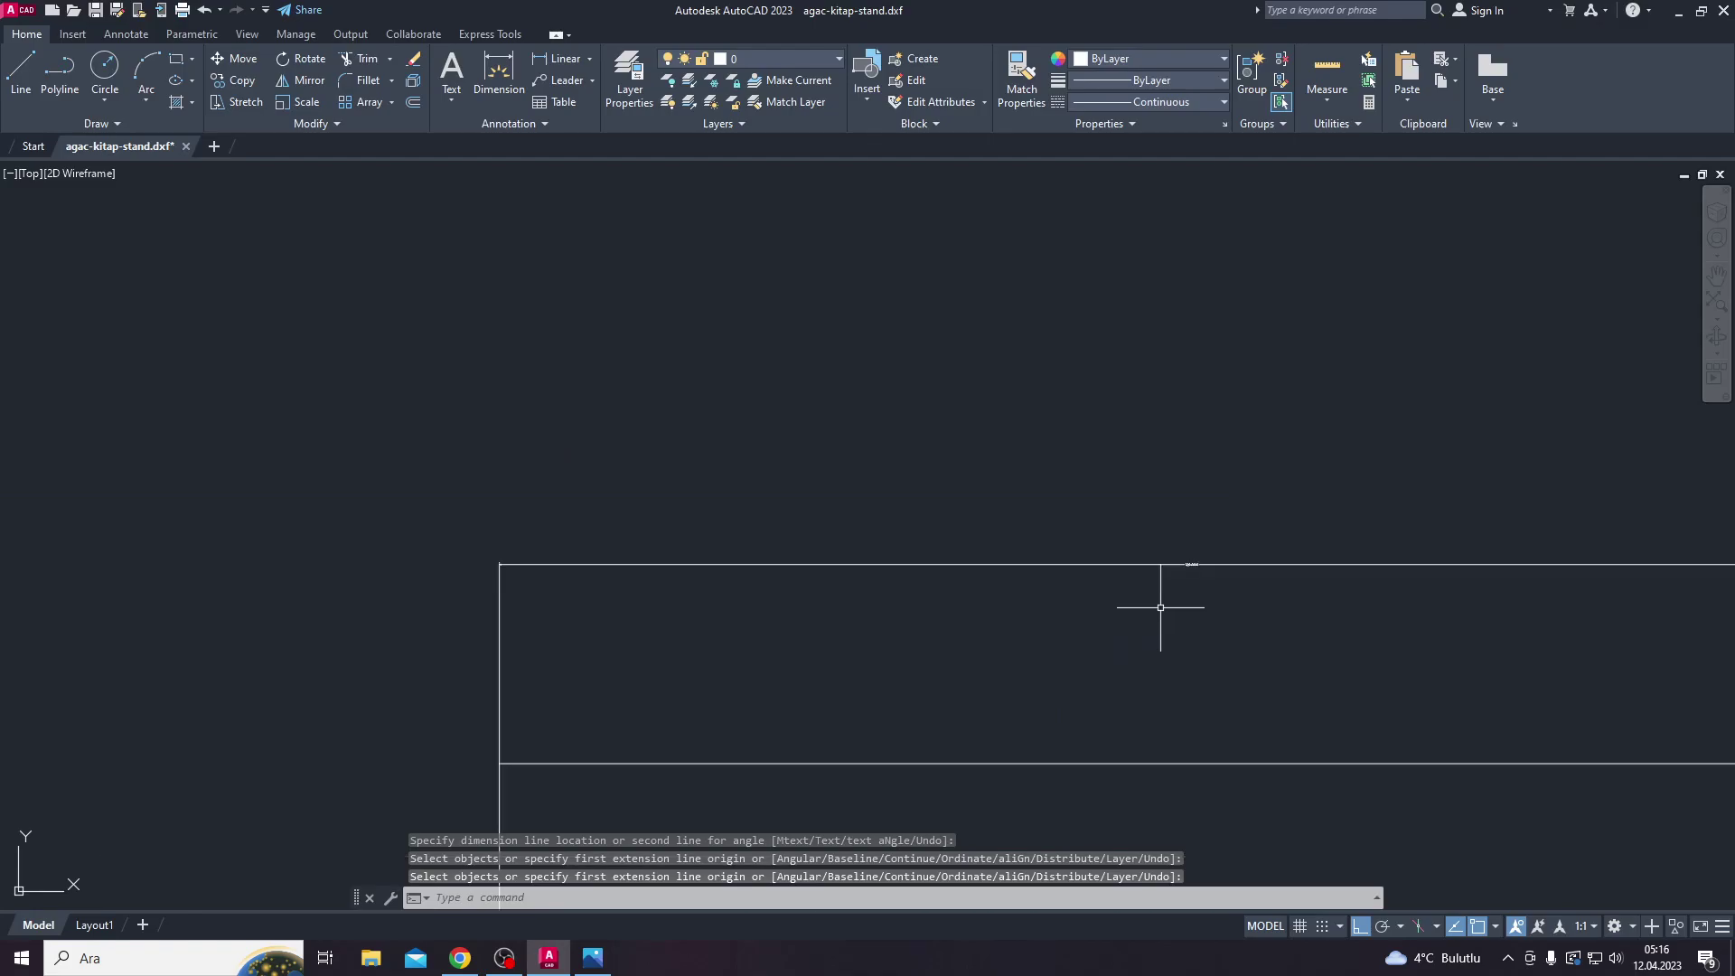
pyautogui.scroll(-3, 1170, 623)
pyautogui.moveTo(1175, 633); pyautogui.dragTo(1031, 446, button='middle')
pyautogui.scroll(1, 1123, 492)
pyautogui.scroll(3, 1135, 593)
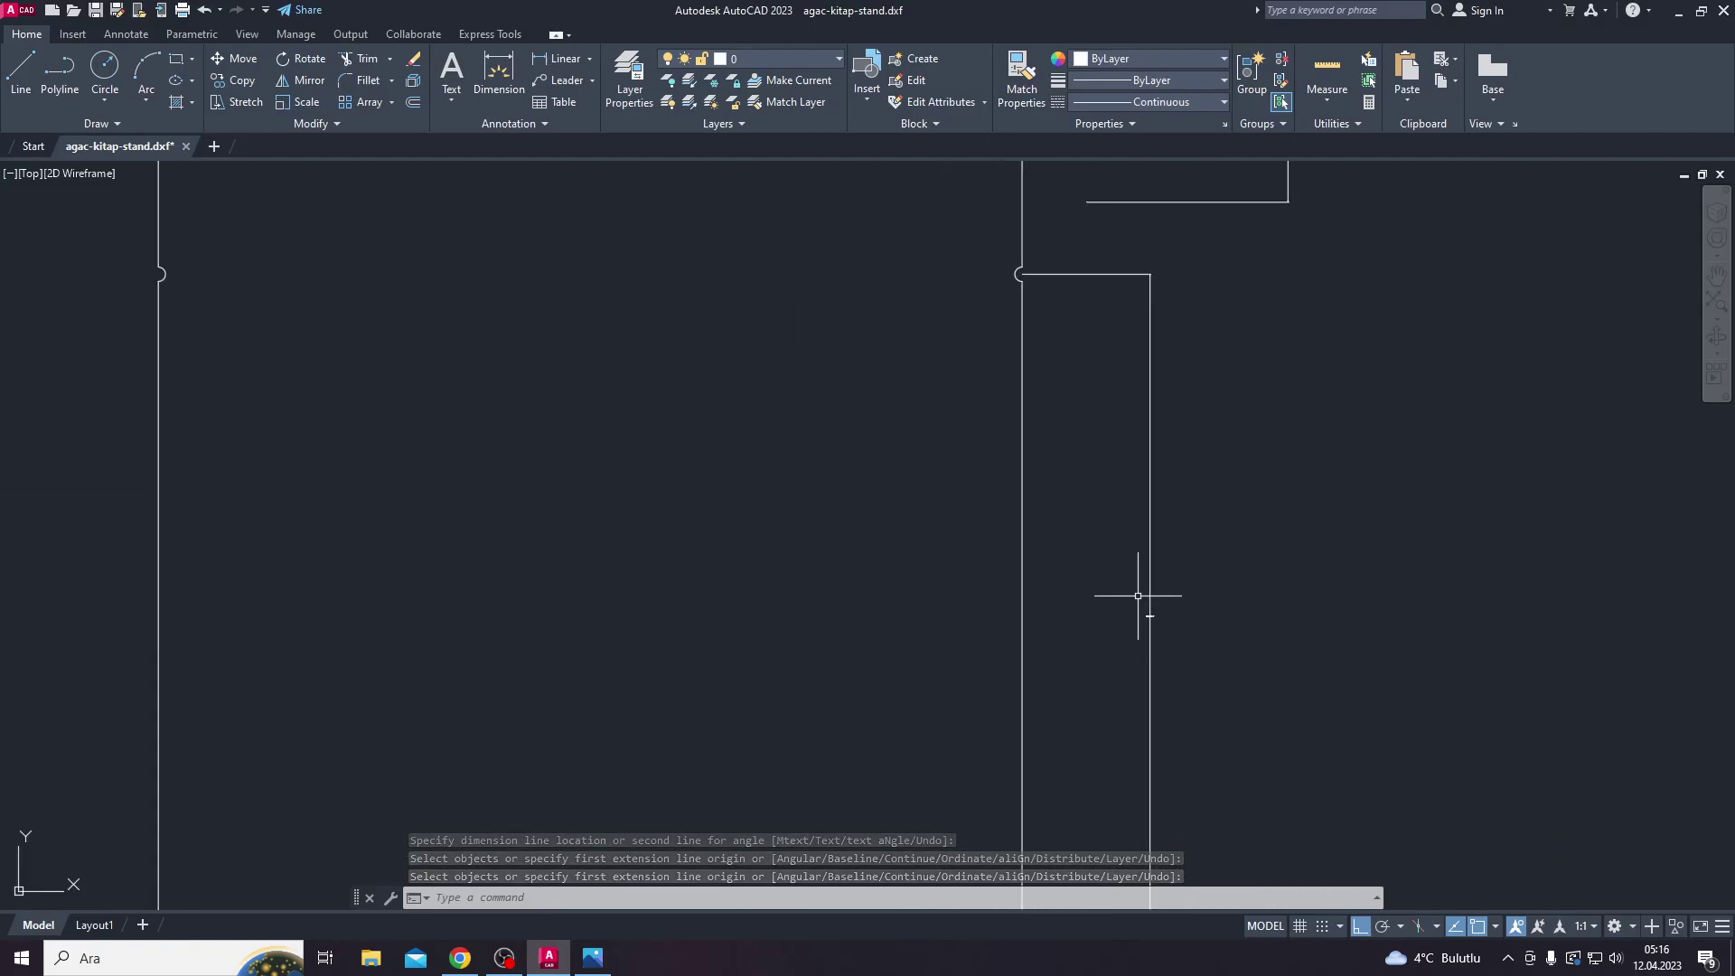
pyautogui.scroll(2, 1151, 608)
pyautogui.scroll(2, 1146, 606)
pyautogui.scroll(-5, 1146, 607)
pyautogui.scroll(4, 1175, 506)
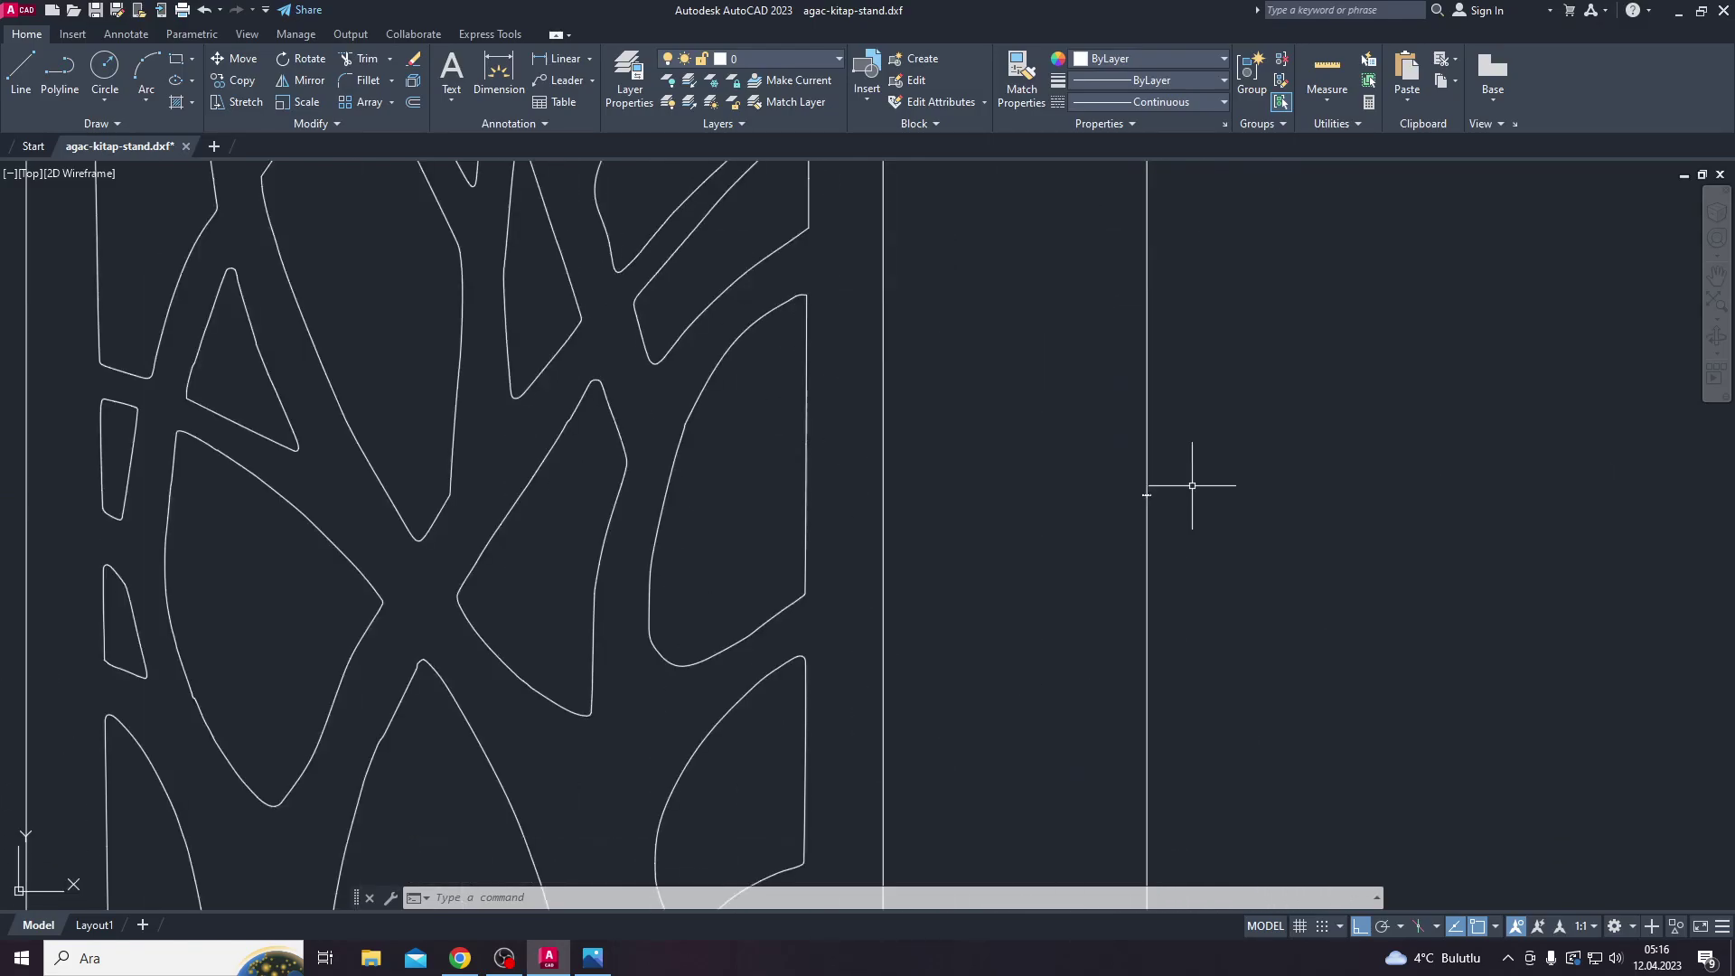
pyautogui.scroll(3, 1124, 496)
pyautogui.scroll(2, 1127, 522)
pyautogui.scroll(-3, 1128, 522)
pyautogui.scroll(-3, 933, 600)
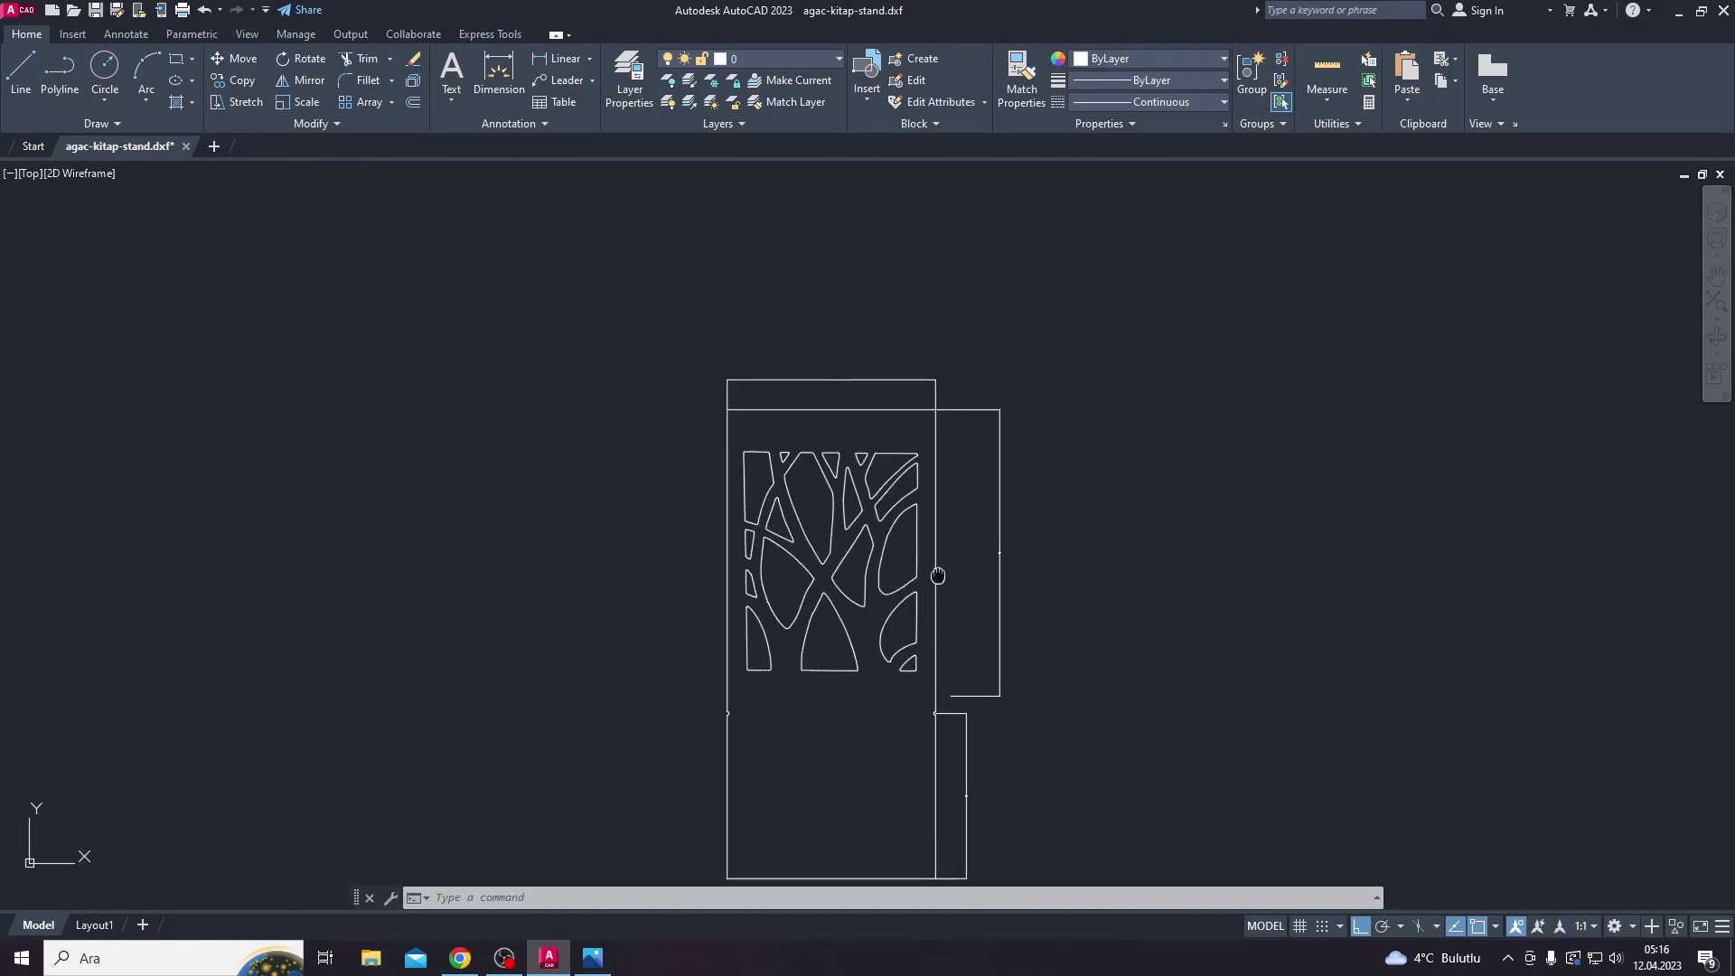
pyautogui.moveTo(937, 573); pyautogui.dragTo(992, 600, button='middle')
# Step: Dimension the panel's vertical side and check it against the reference photo
pyautogui.click(1093, 648)
pyautogui.click(1030, 587)
pyautogui.press('Escape')
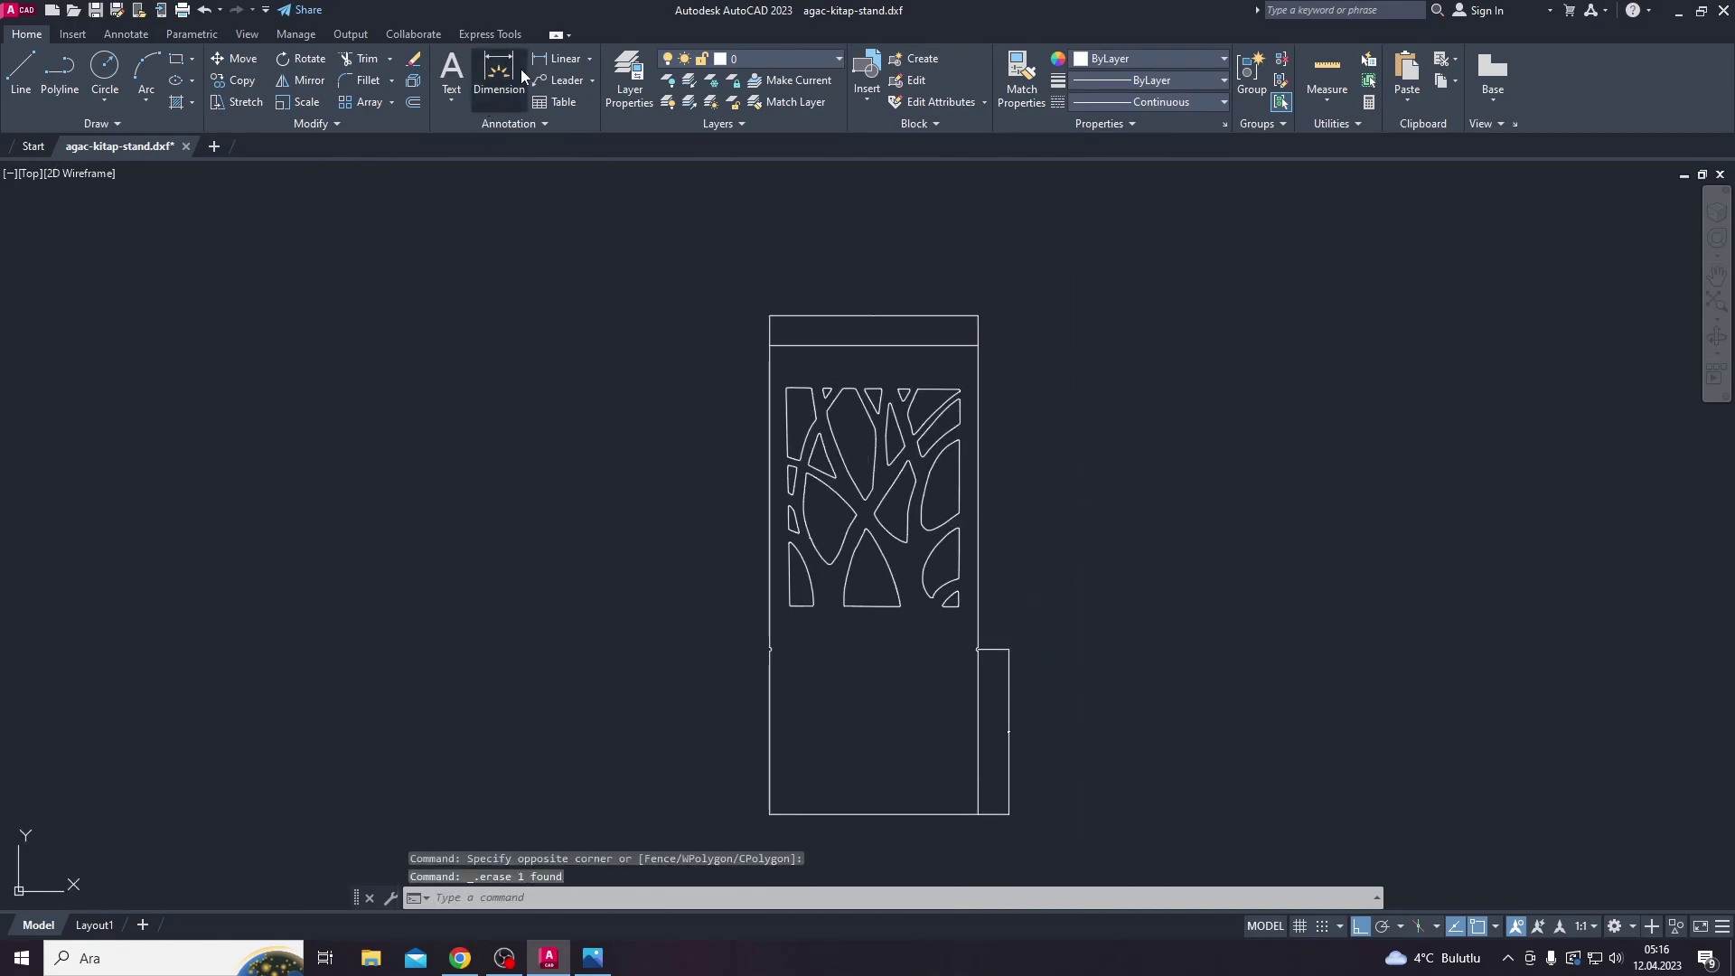
pyautogui.click(499, 77)
pyautogui.click(977, 344)
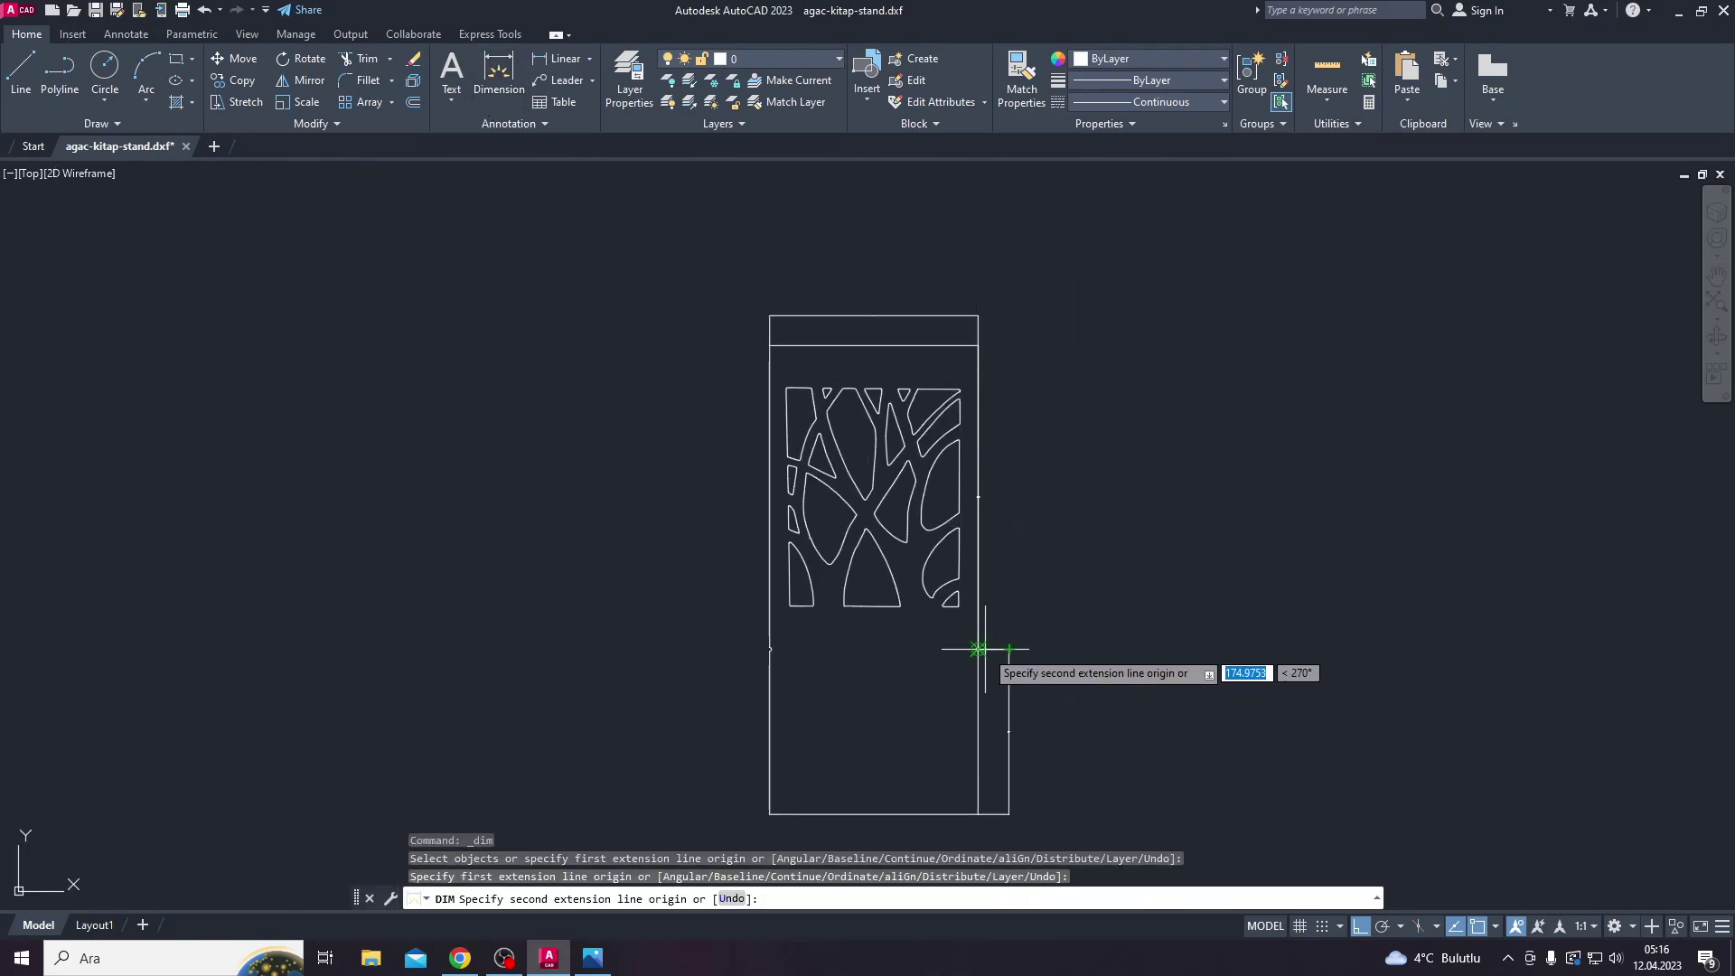
pyautogui.click(979, 649)
pyautogui.click(1063, 583)
pyautogui.scroll(5, 1065, 490)
pyautogui.scroll(3, 1084, 497)
pyautogui.scroll(-2, 1119, 488)
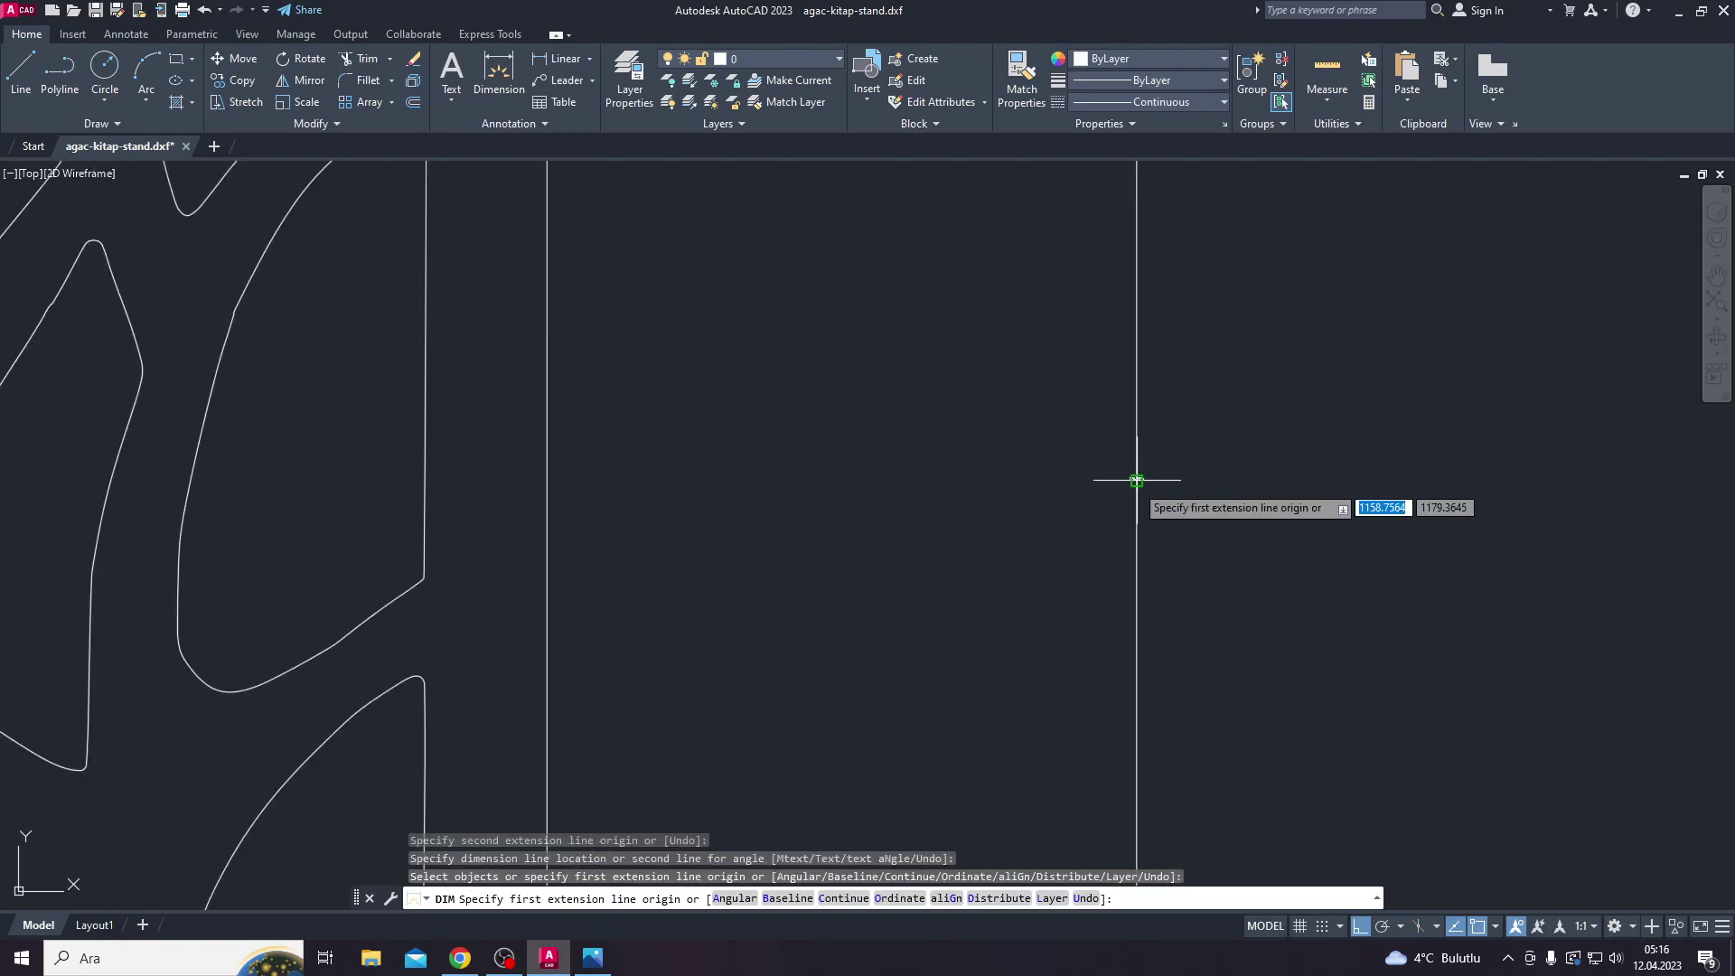
pyautogui.hotkey('alt', 'Tab')
pyautogui.hotkey('alt', 'Tab')
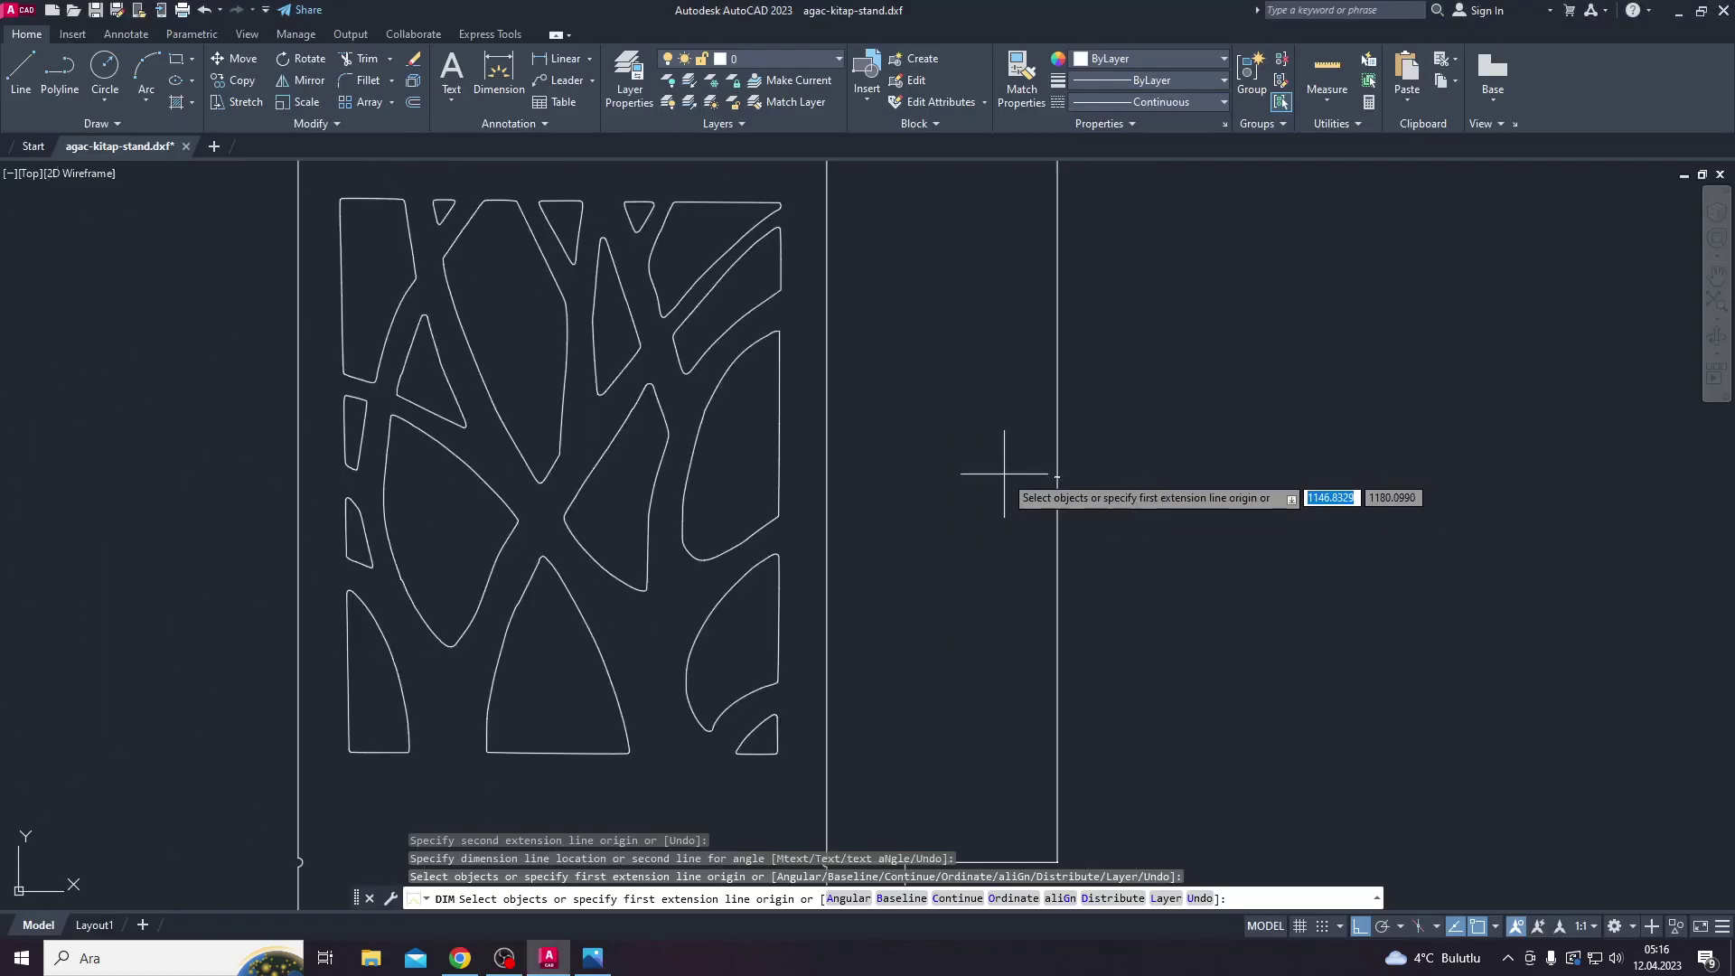
pyautogui.scroll(-2, 1003, 633)
pyautogui.press('Escape')
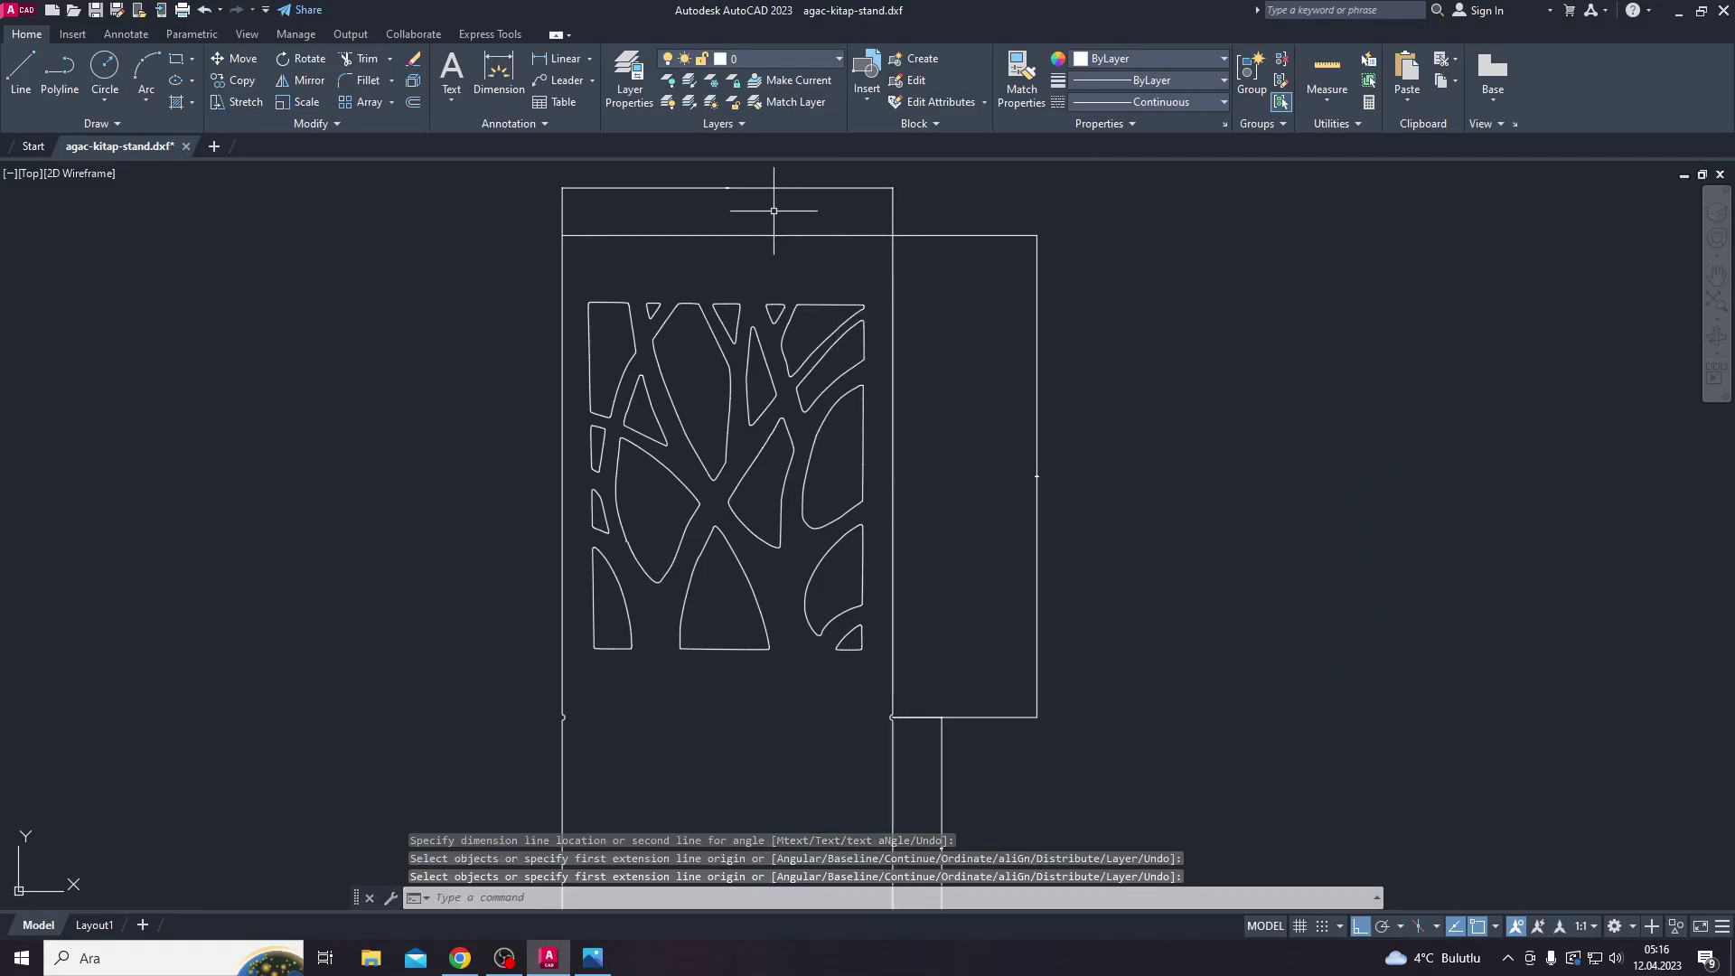
# Step: Erase the top rectangle plus the right rectangle and narrow strip
pyautogui.click(775, 201)
pyautogui.click(717, 174)
pyautogui.press('Delete')
pyautogui.scroll(-2, 941, 503)
pyautogui.click(1019, 689)
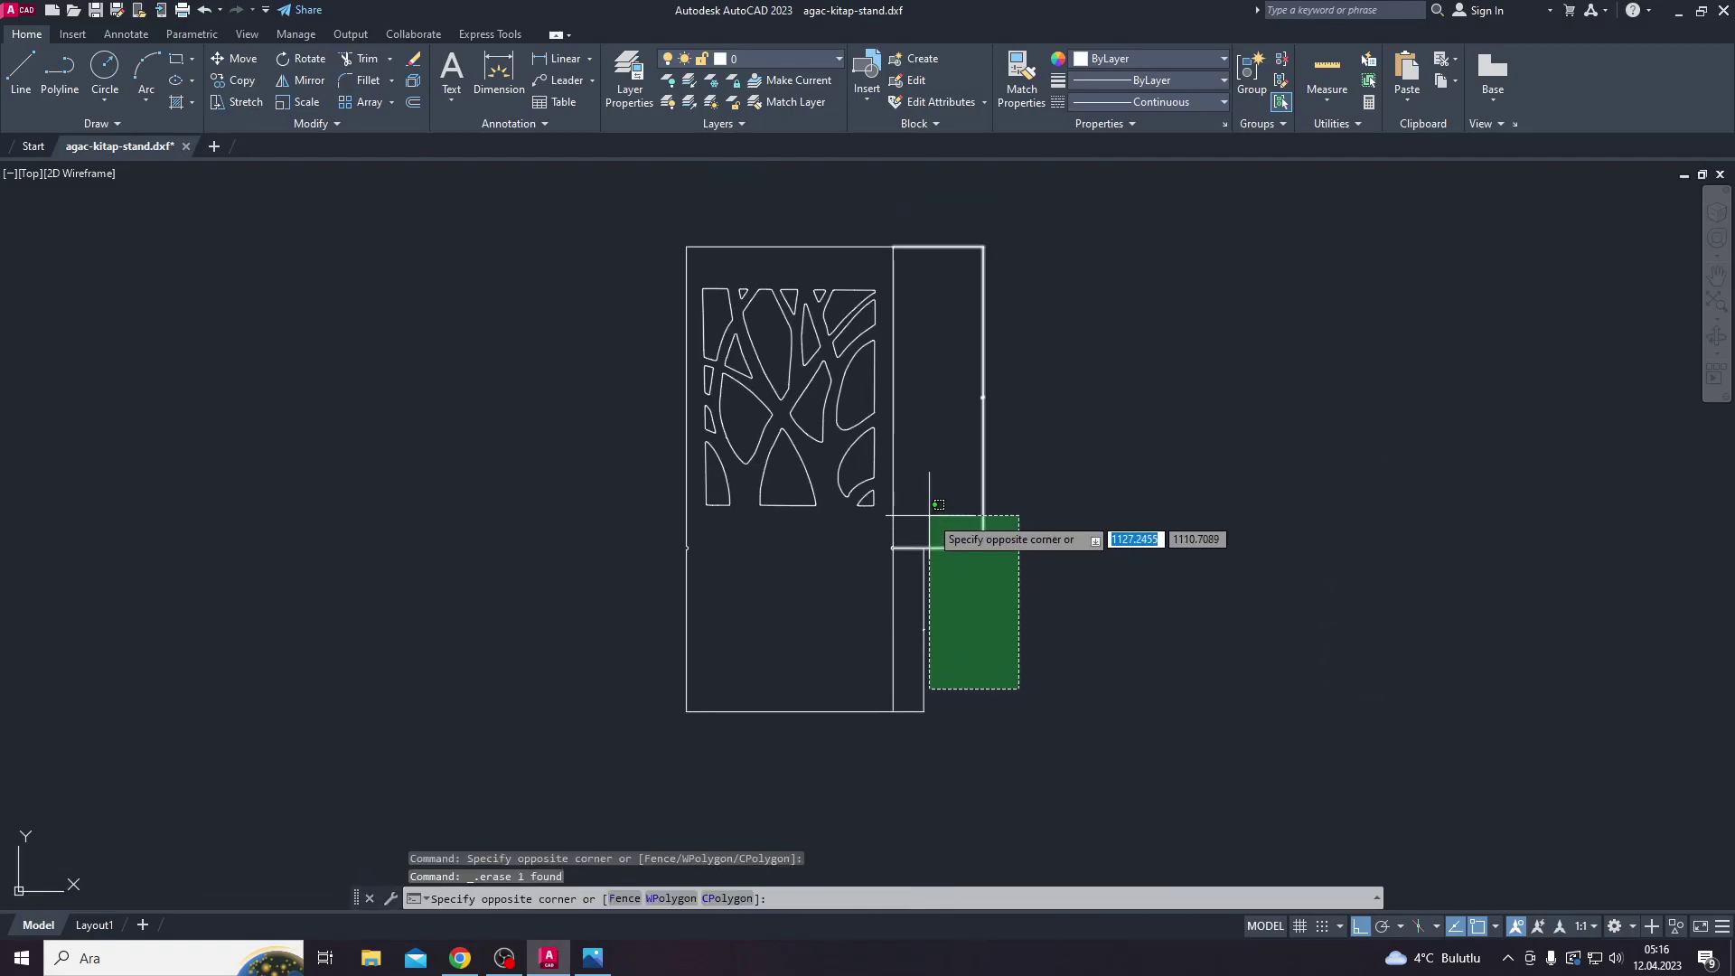
pyautogui.click(917, 497)
pyautogui.press('Delete')
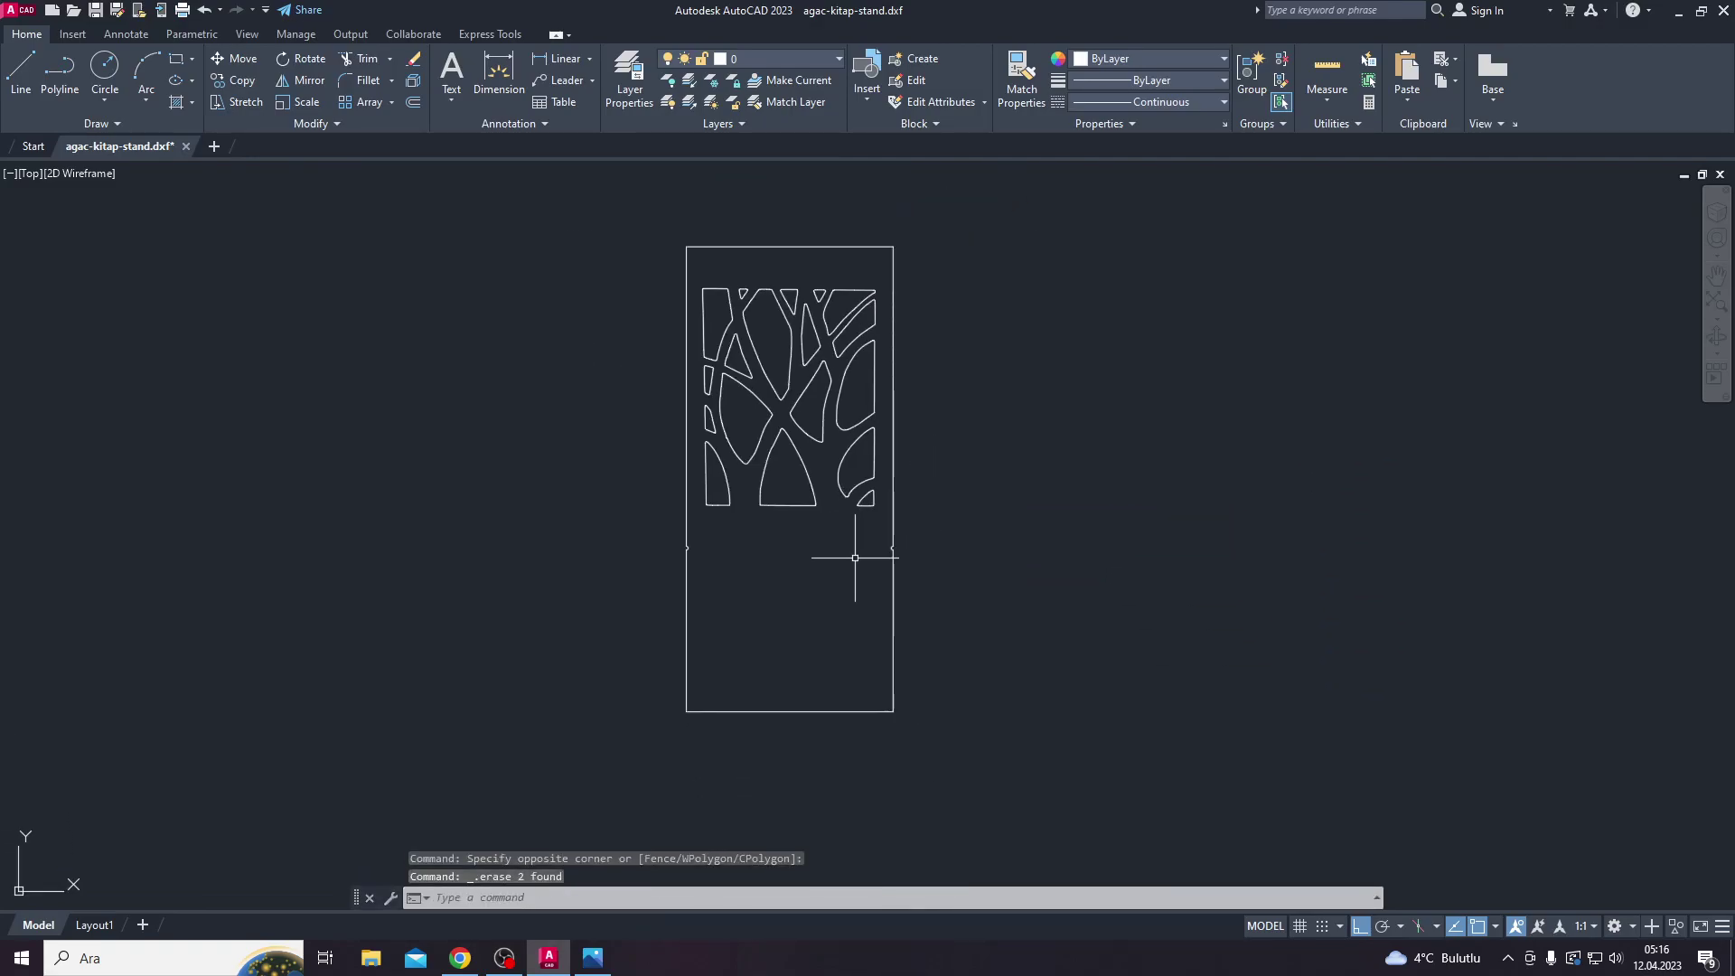
pyautogui.hotkey('alt', 'Tab')
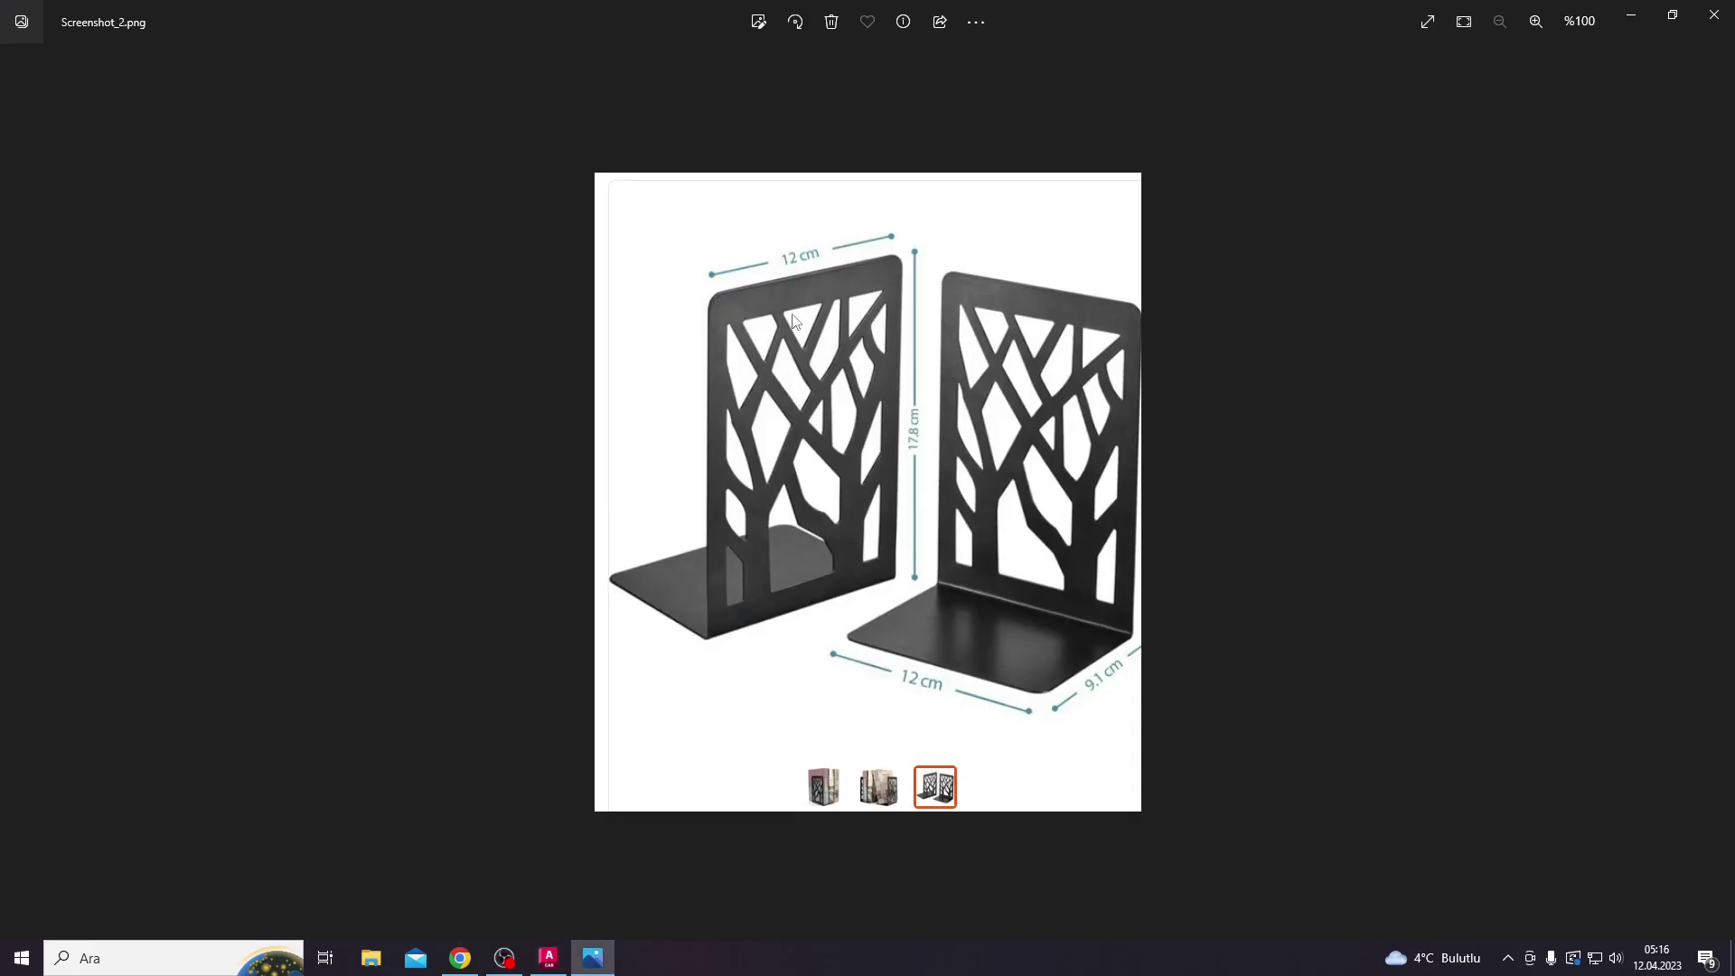
pyautogui.hotkey('alt', 'Tab')
pyautogui.hotkey('alt', 'Tab')
pyautogui.hotkey('alt', 'Tab')
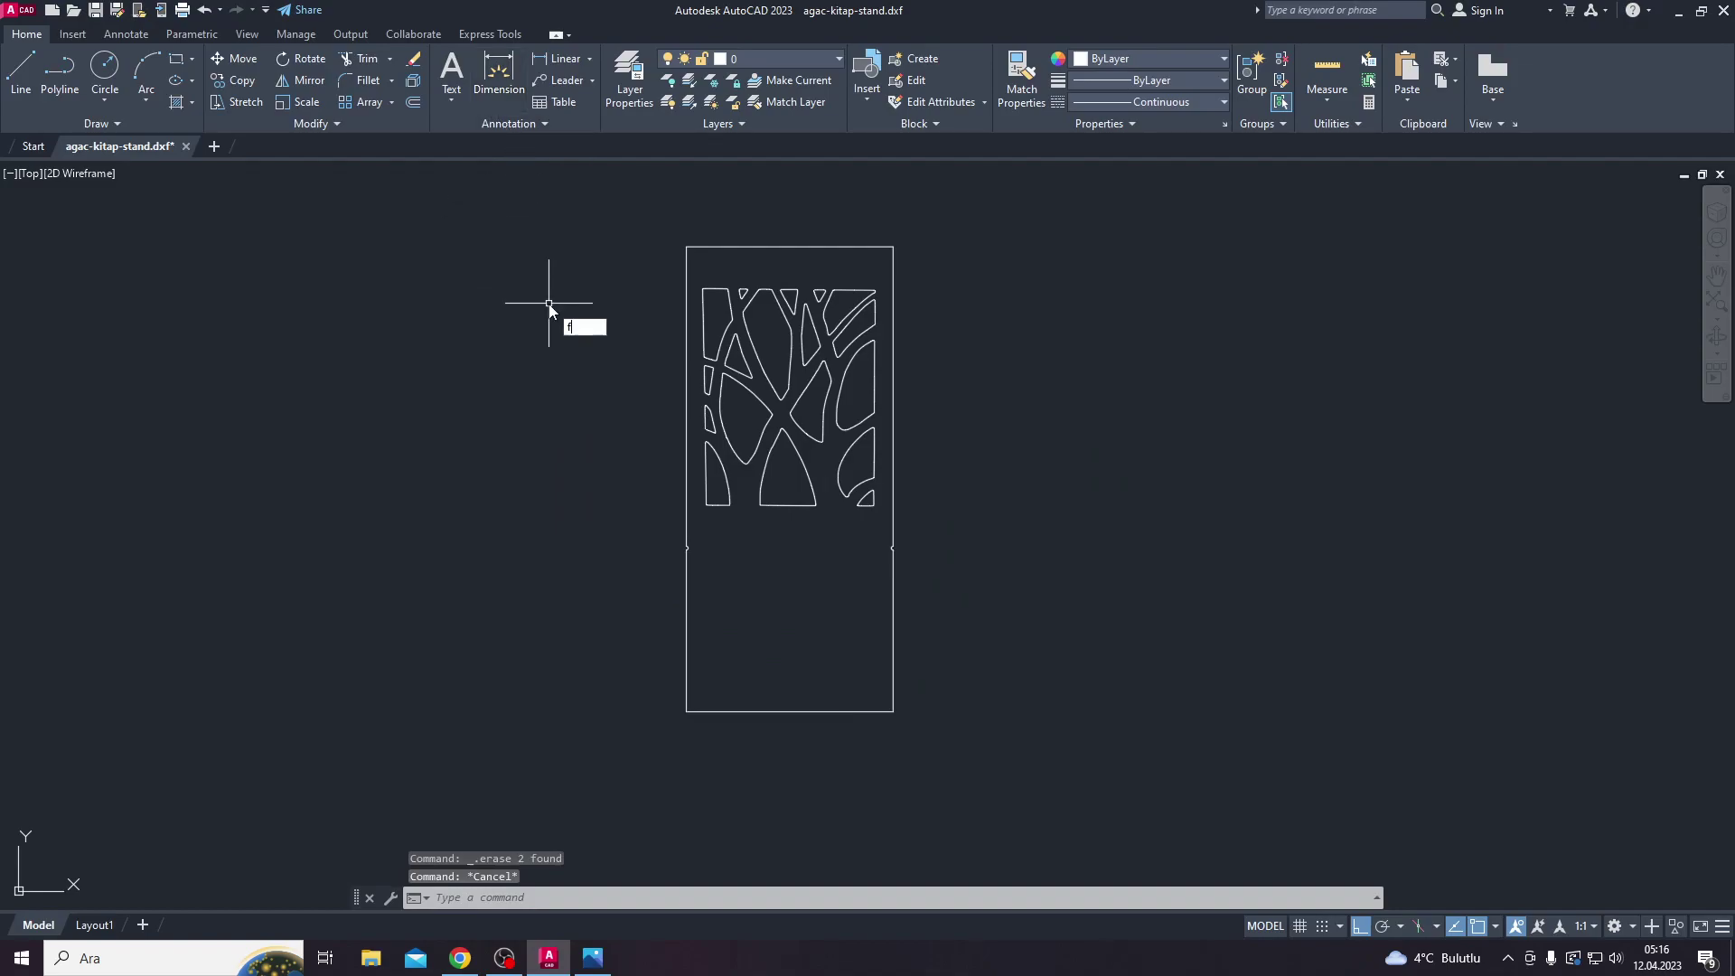
# Step: Try a 5-unit fillet on the panel's top-left corner, then undo it
pyautogui.press('Return')
pyautogui.press('Return')
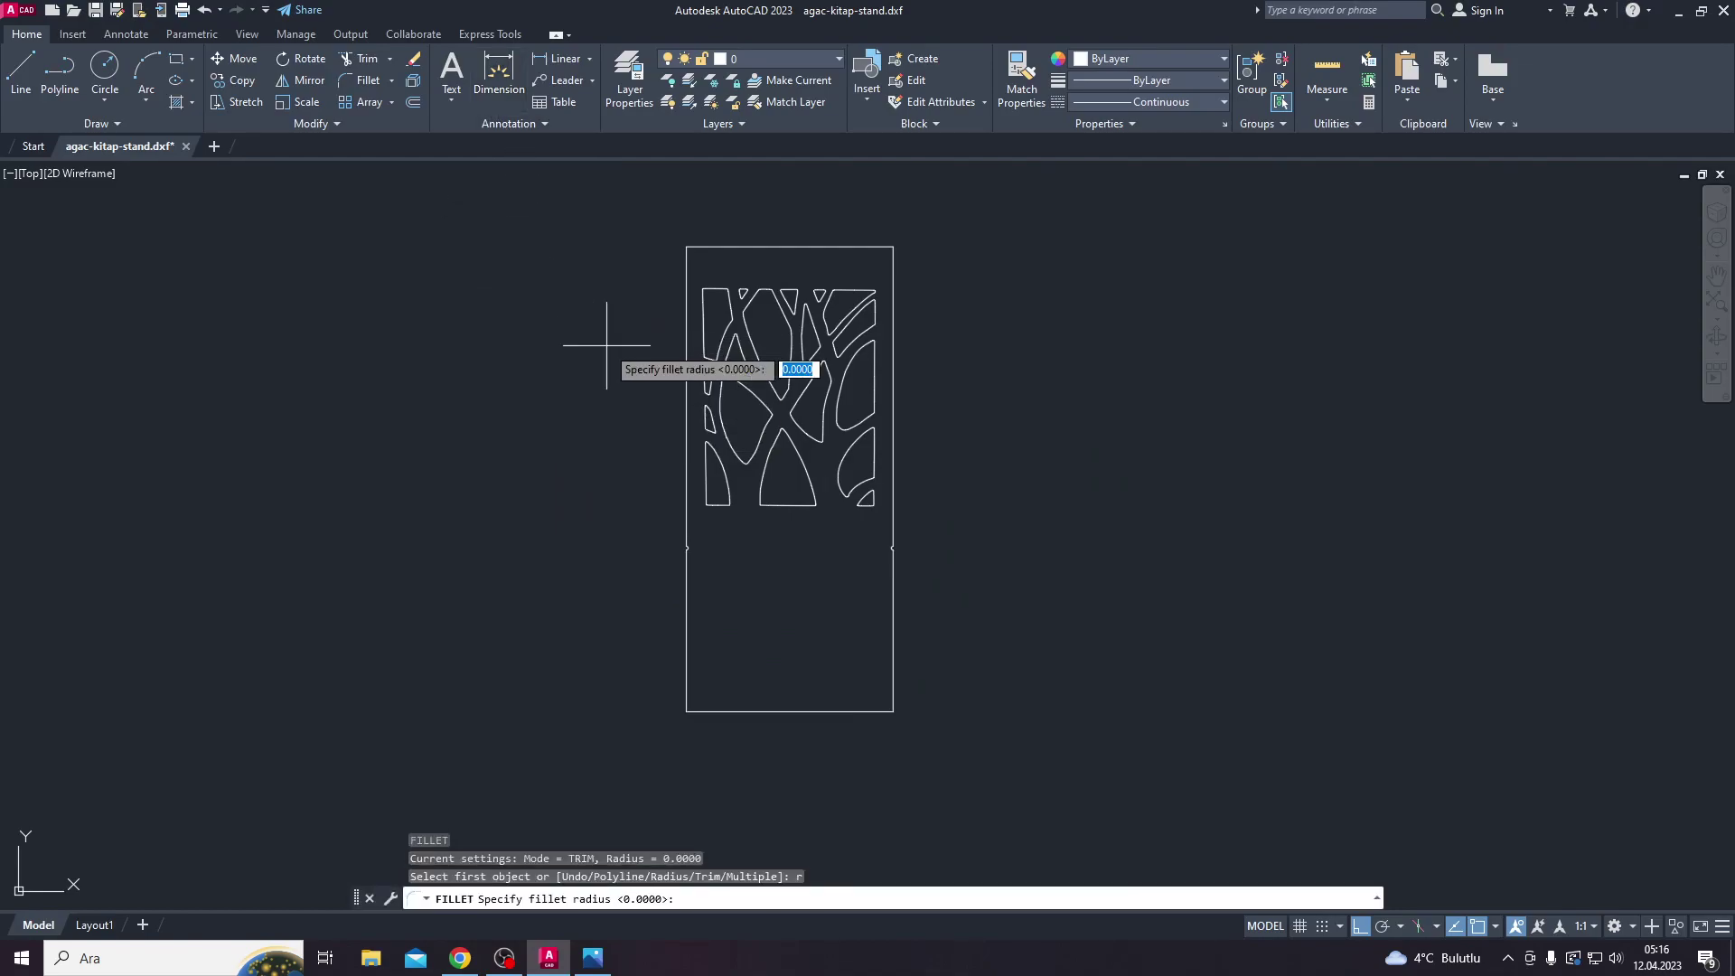
pyautogui.write('5')
pyautogui.press('Return')
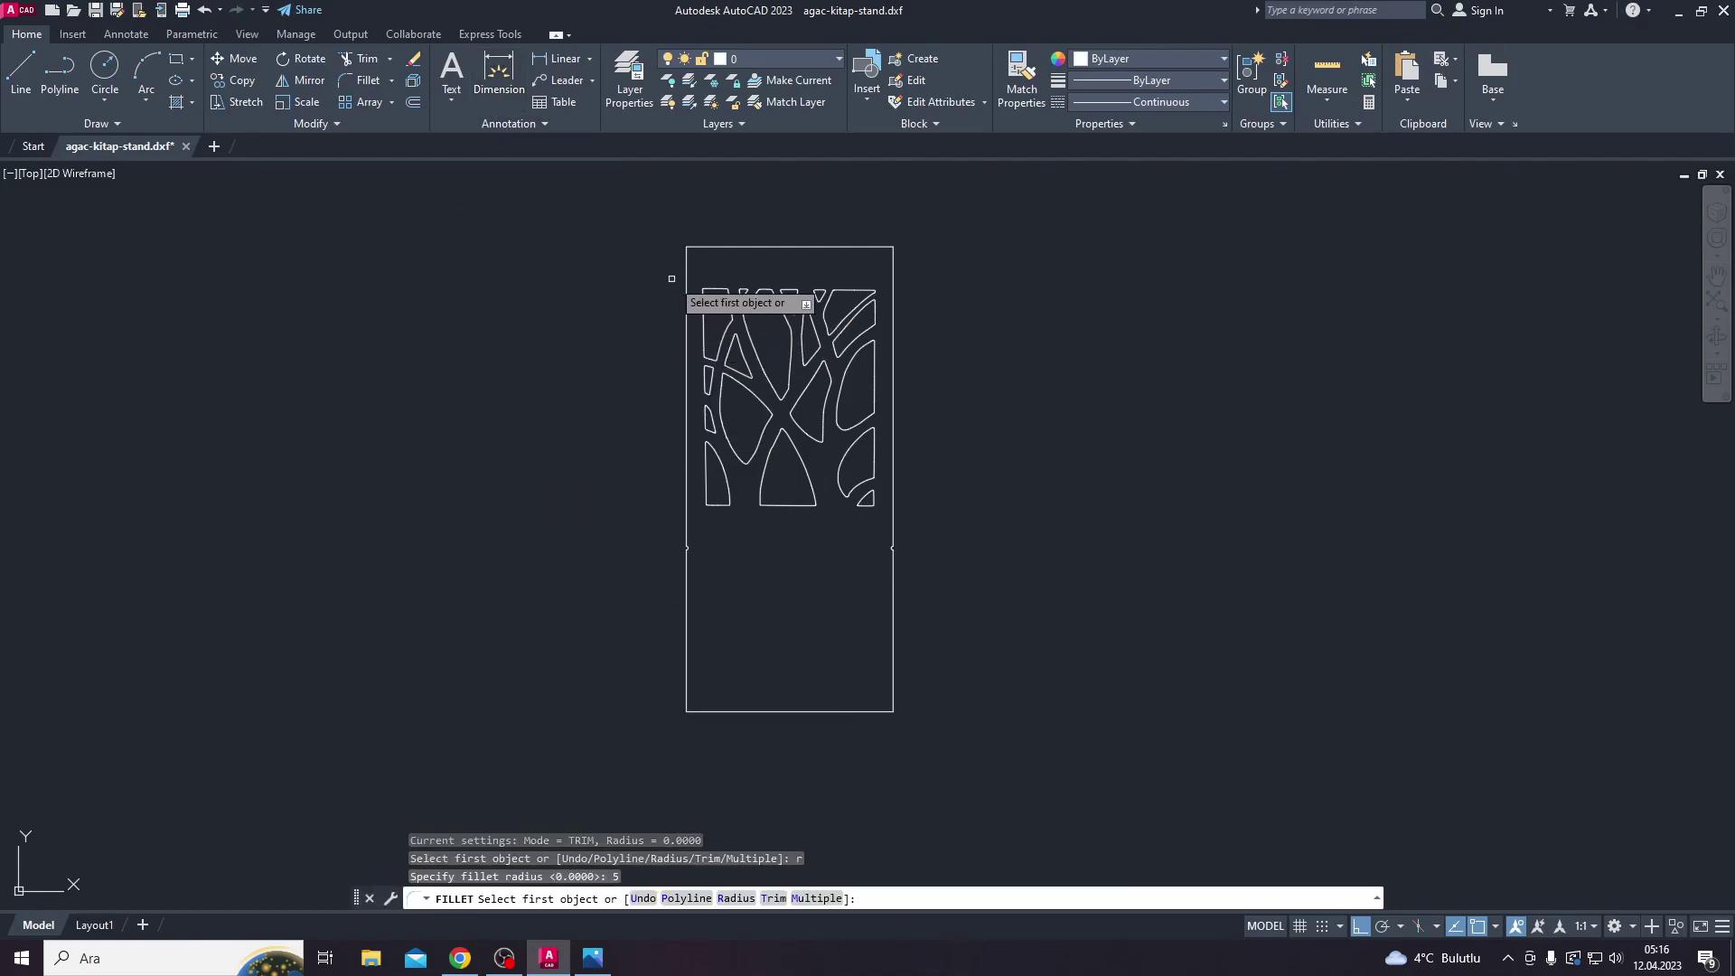
pyautogui.click(687, 264)
pyautogui.click(730, 249)
pyautogui.press('Return')
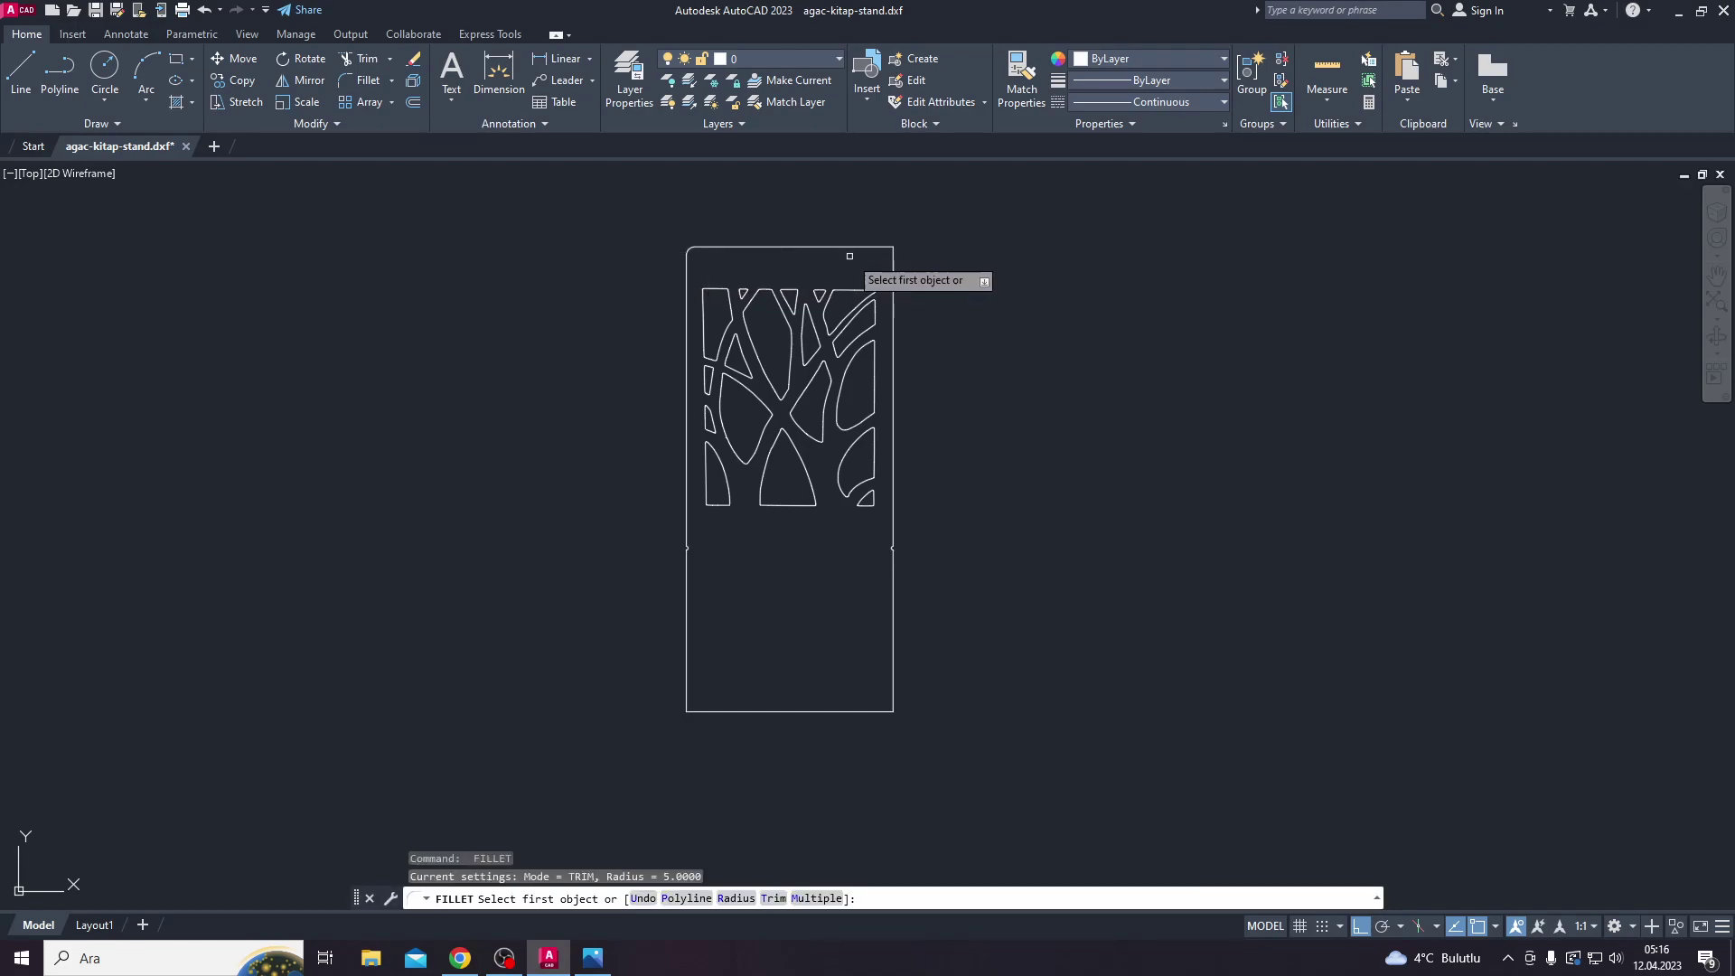
pyautogui.press('Escape')
pyautogui.hotkey('ctrl', 'z')
pyautogui.hotkey('ctrl', 'z')
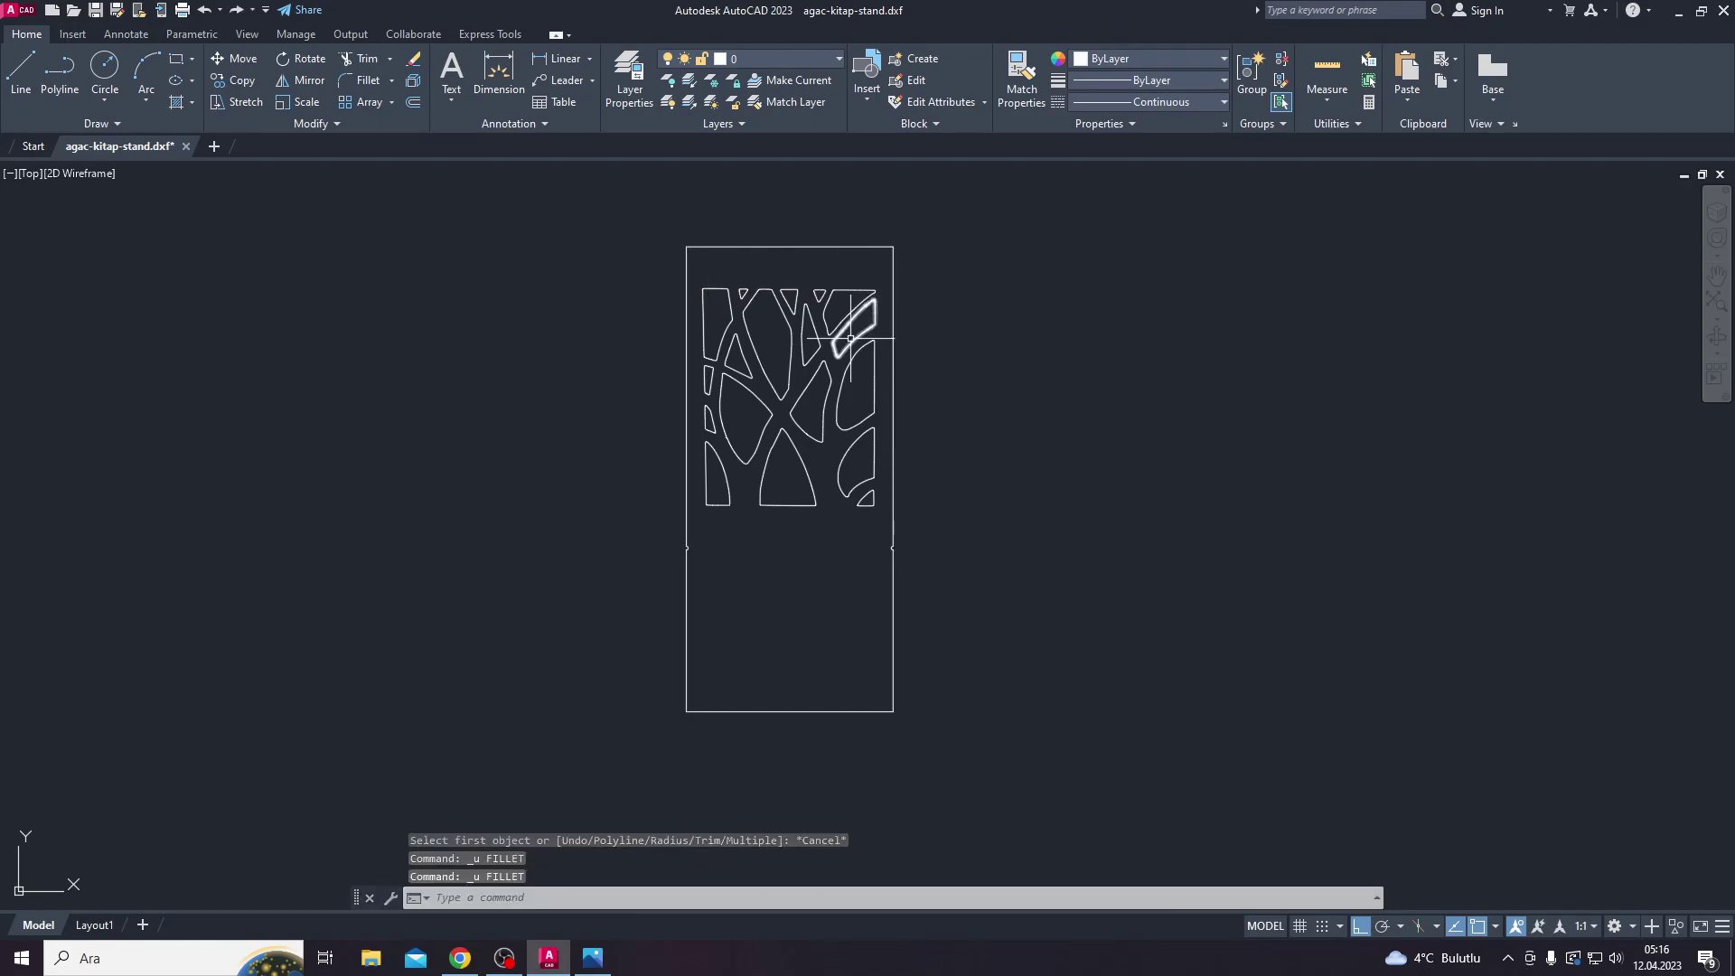
# Step: Restart FILLET with the radius option several times, cancelling each attempt
pyautogui.write('f')
pyautogui.press('Return')
pyautogui.write('r')
pyautogui.press('Return')
pyautogui.press('Return')
pyautogui.press('Escape')
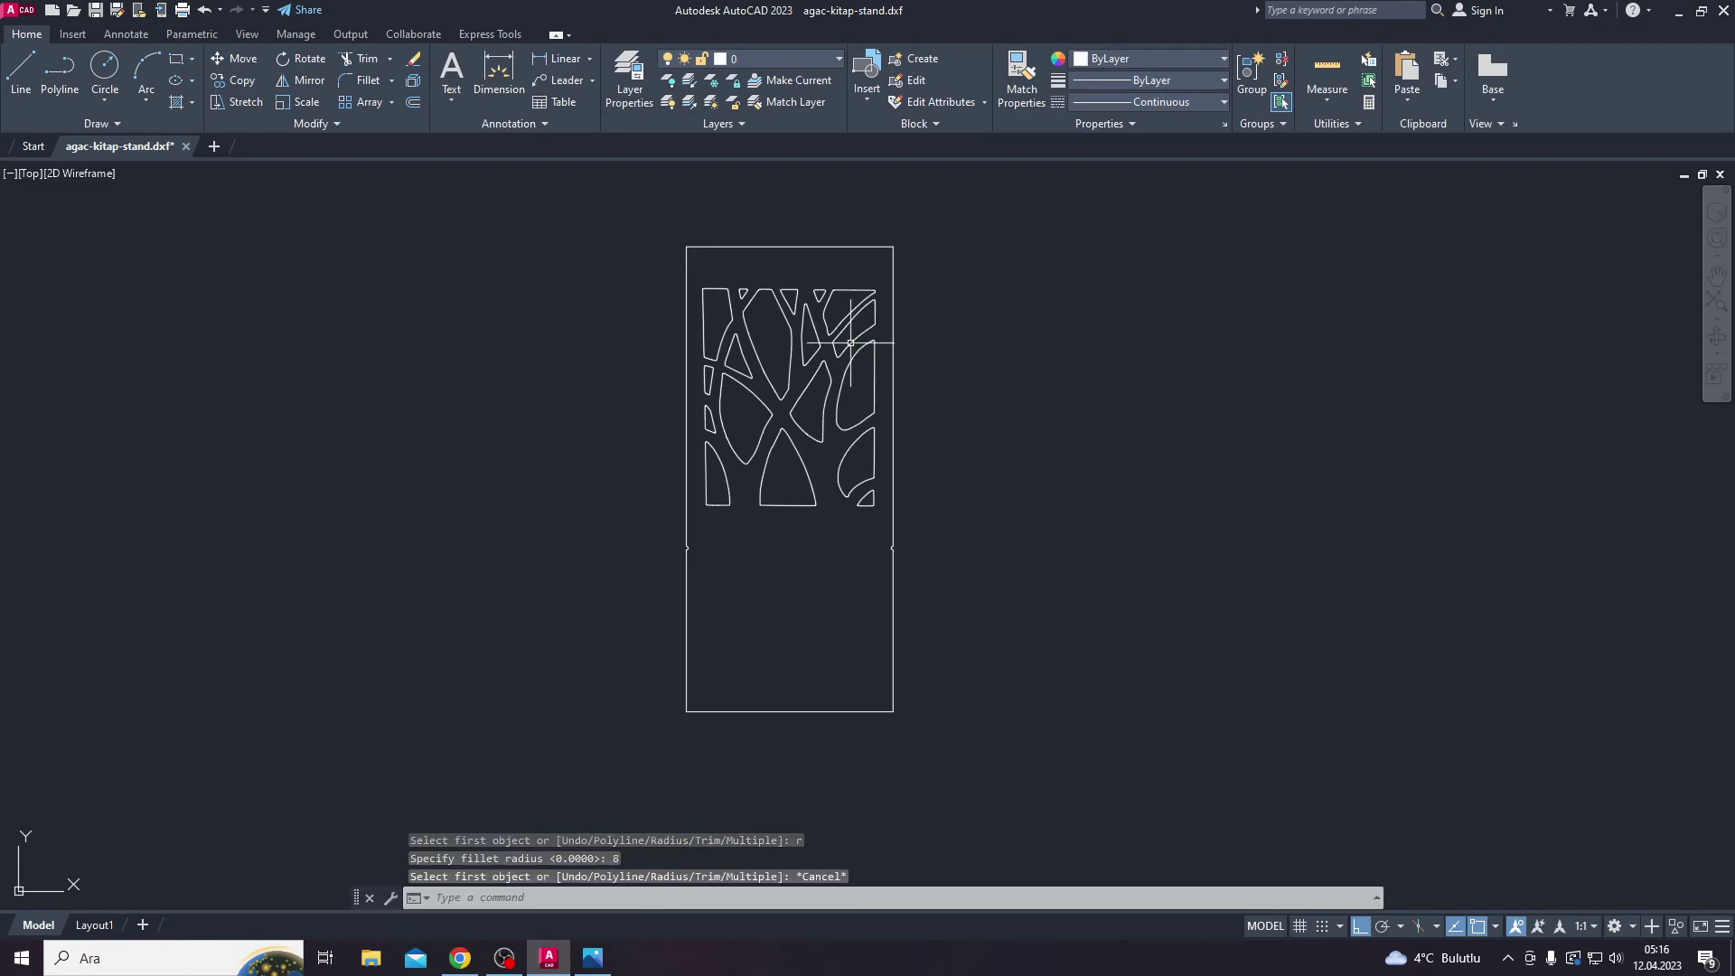
pyautogui.press('Return')
pyautogui.press('Escape')
pyautogui.write('f')
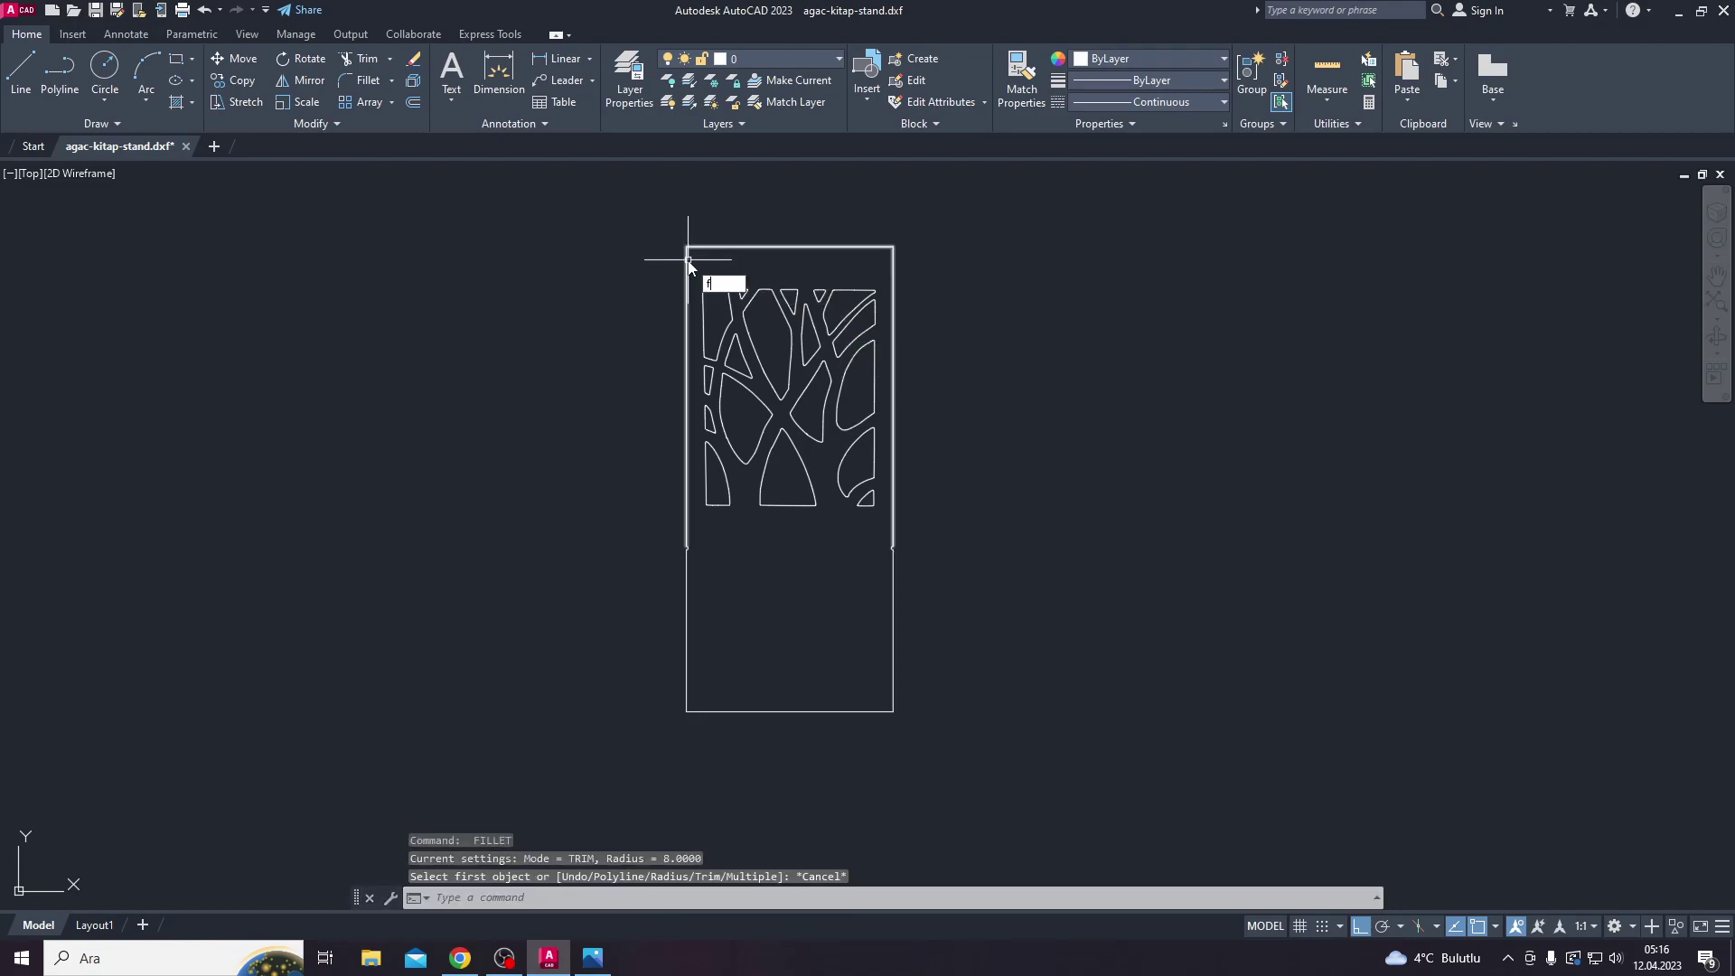
pyautogui.press('Return')
pyautogui.write('r')
pyautogui.press('Return')
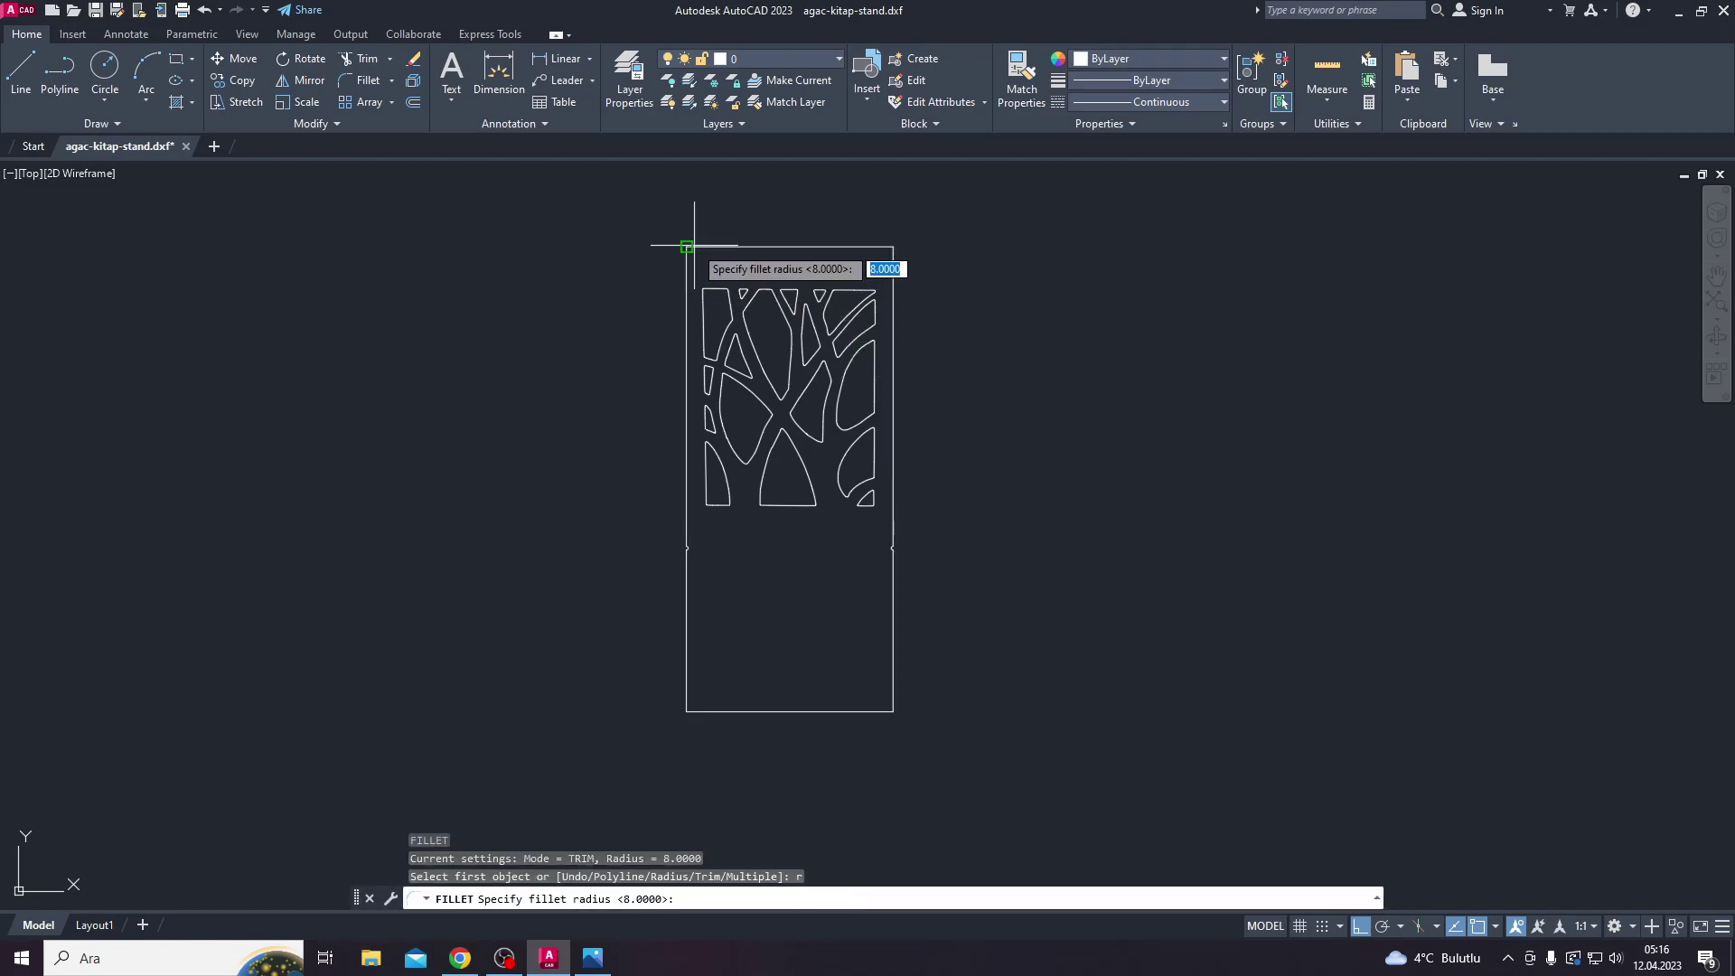
pyautogui.press('Escape')
pyautogui.press('Return')
pyautogui.press('Escape')
pyautogui.press('Return')
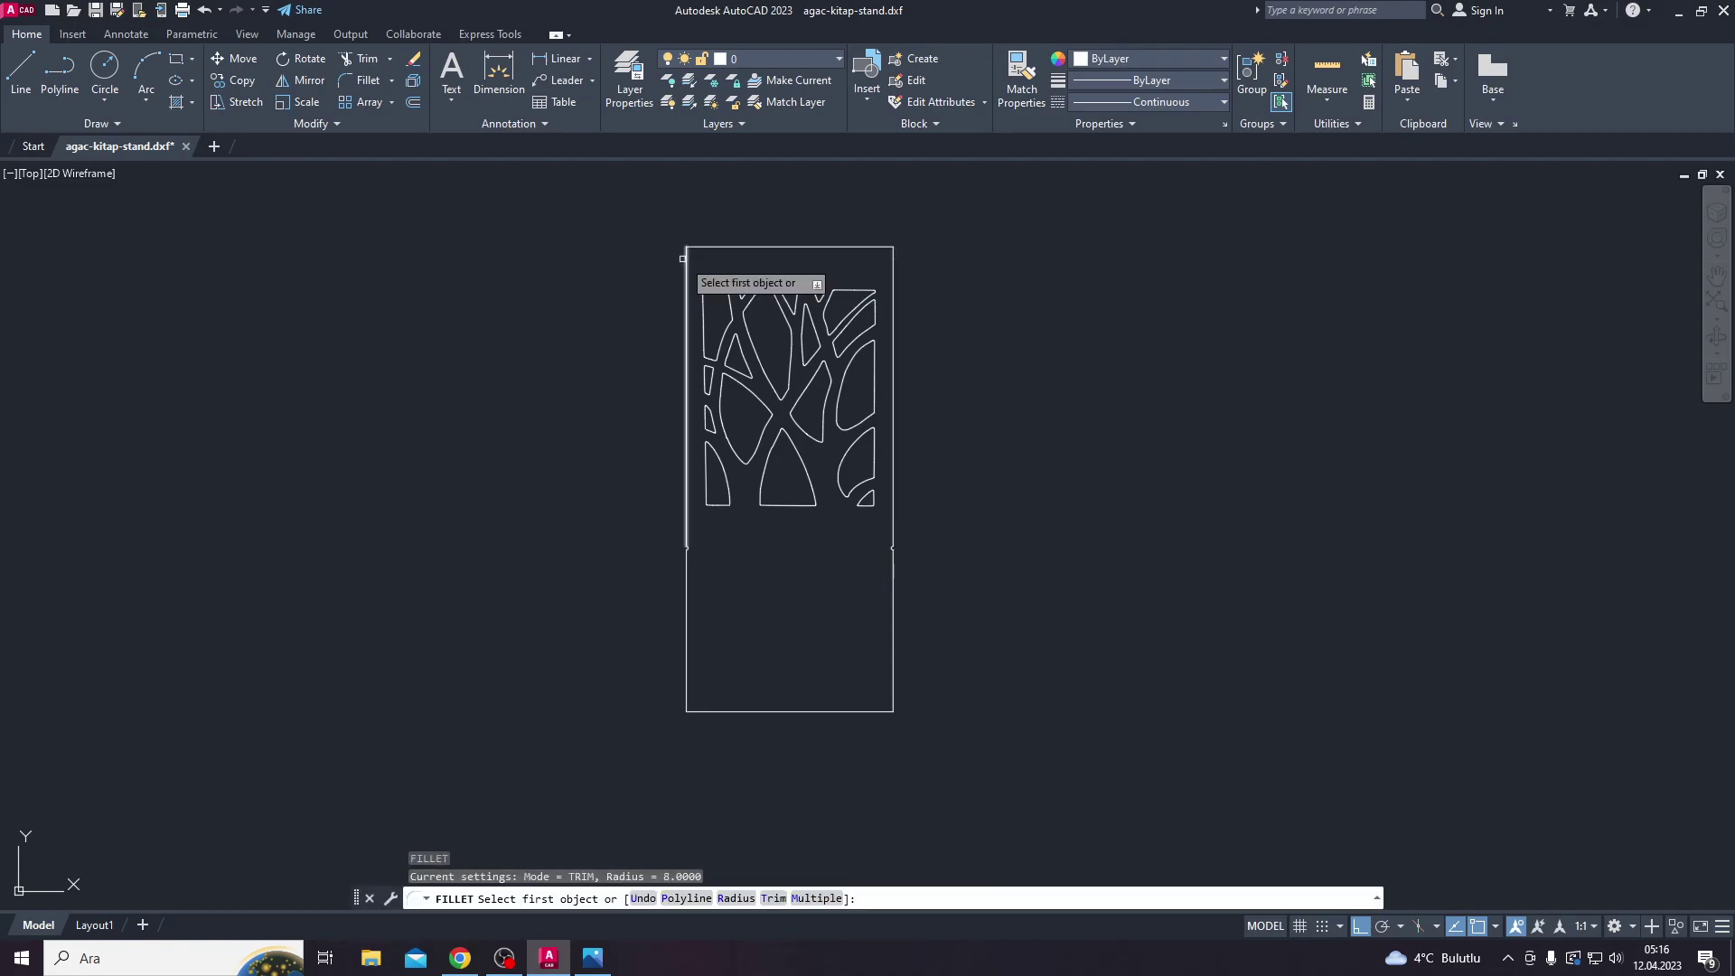
pyautogui.write('r')
# Step: Round the outer rectangle's corners with an 8-unit fillet radius
pyautogui.press('Return')
pyautogui.write('8')
pyautogui.press('Return')
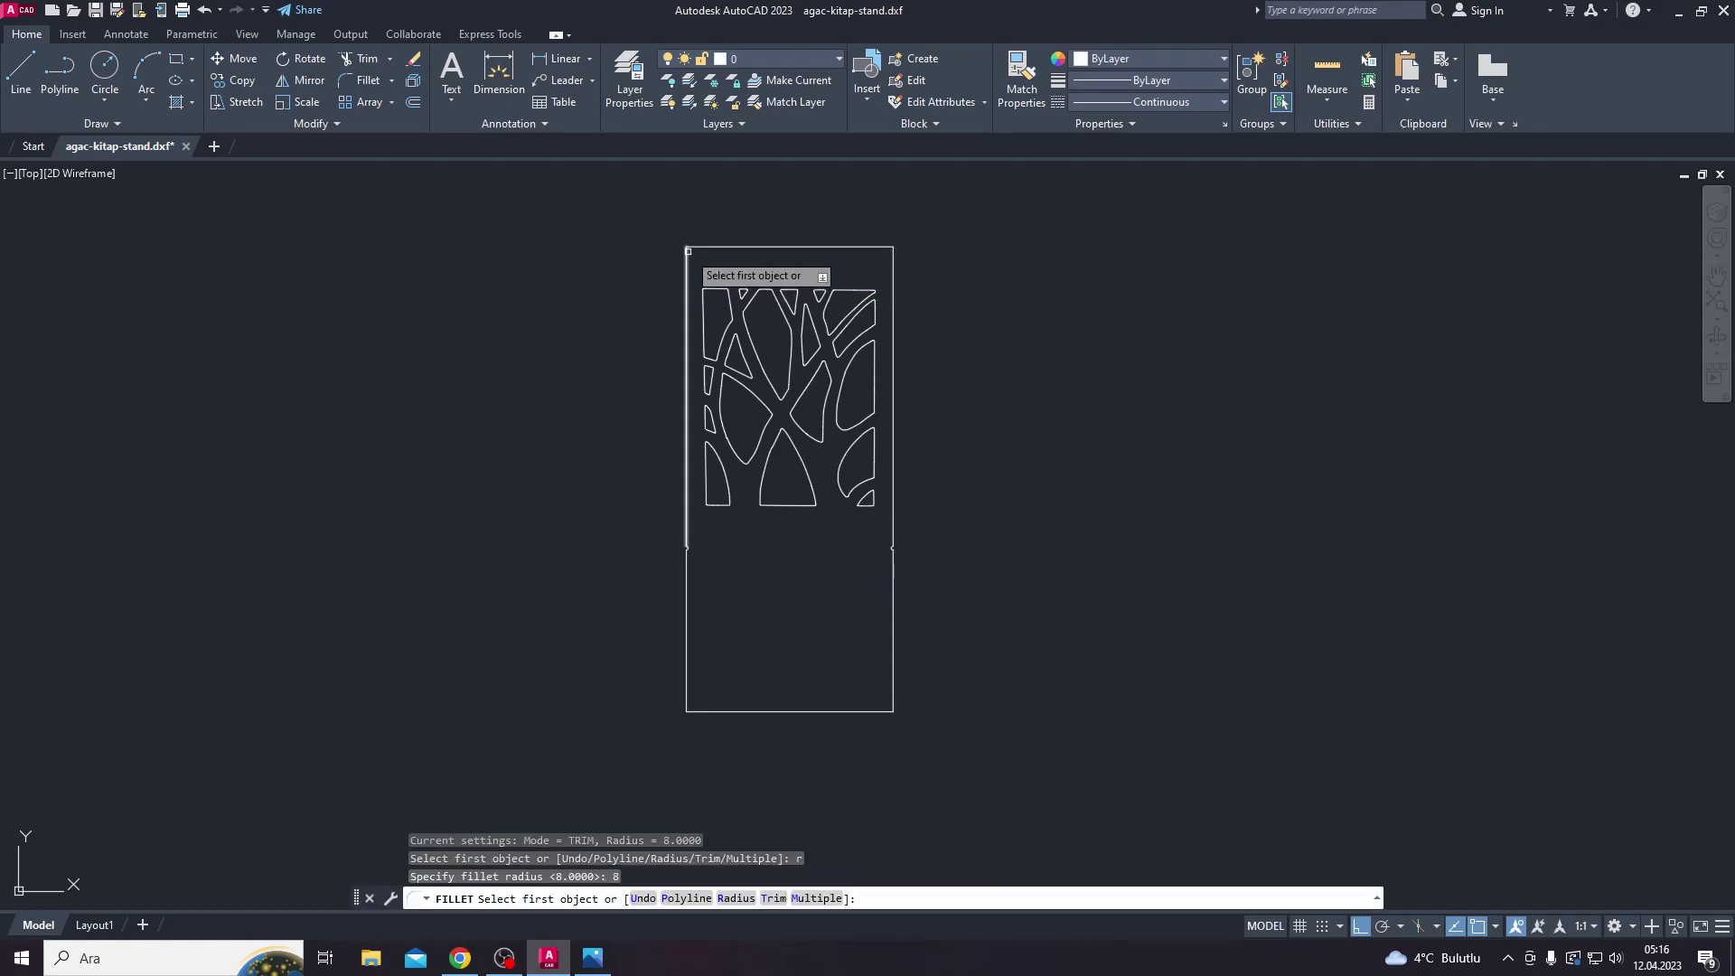
pyautogui.click(686, 258)
pyautogui.press('Return')
pyautogui.click(888, 248)
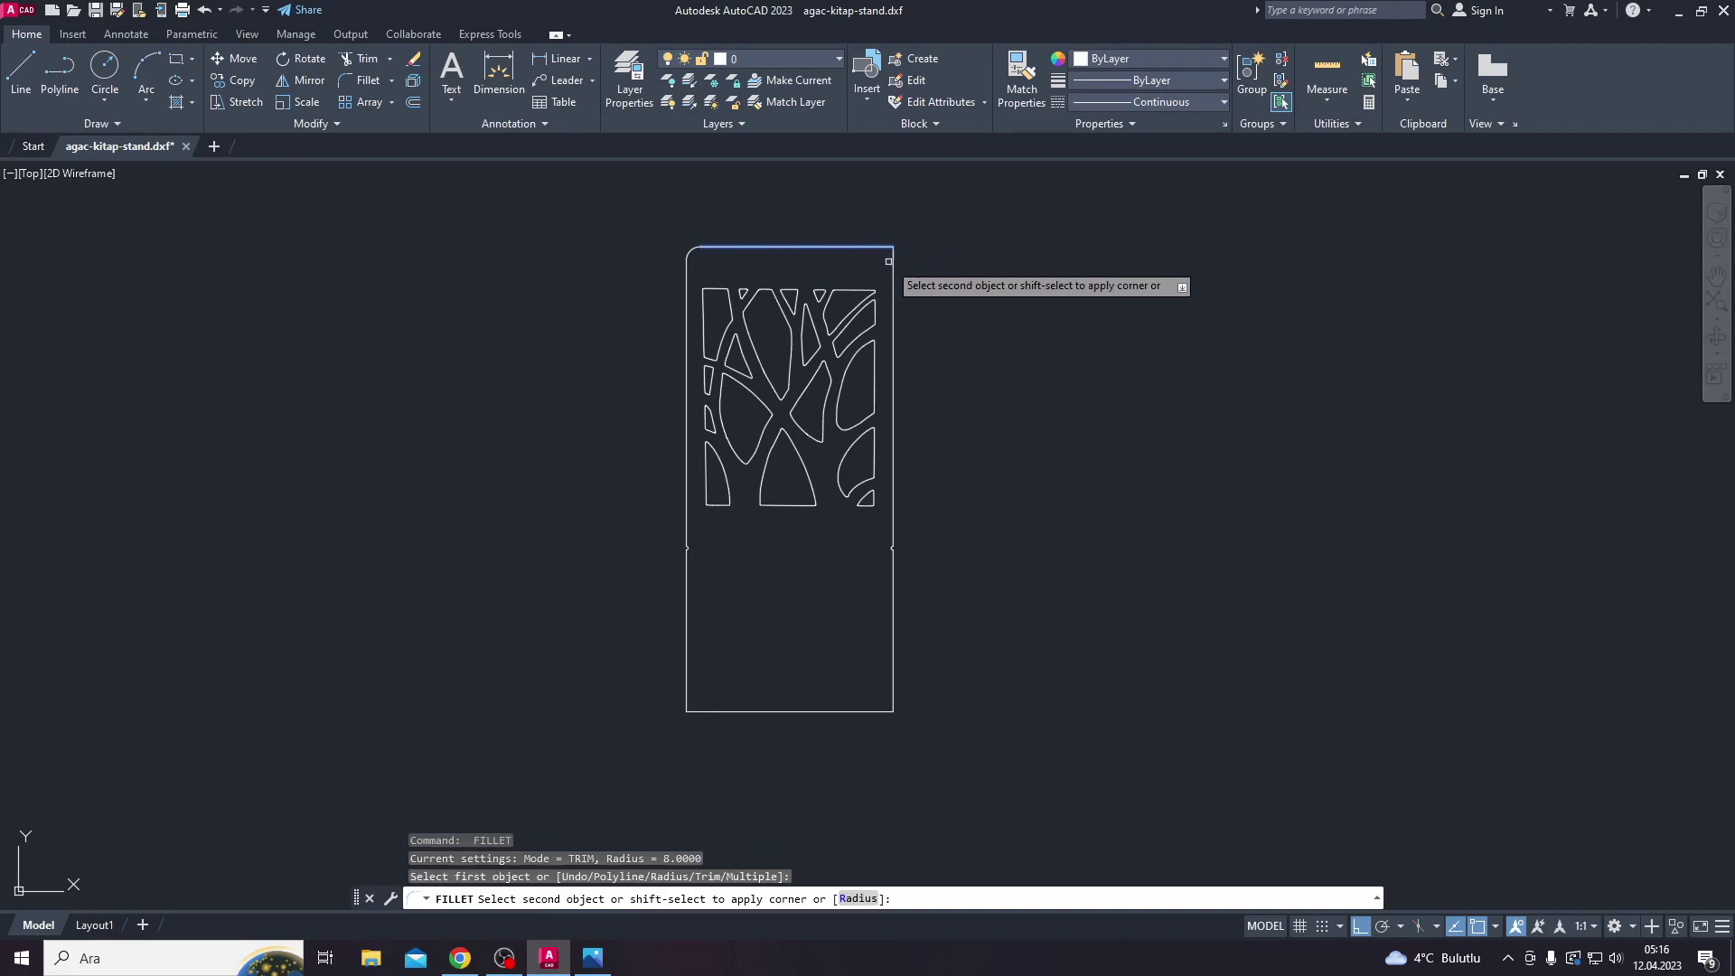
pyautogui.press('Return')
pyautogui.click(893, 691)
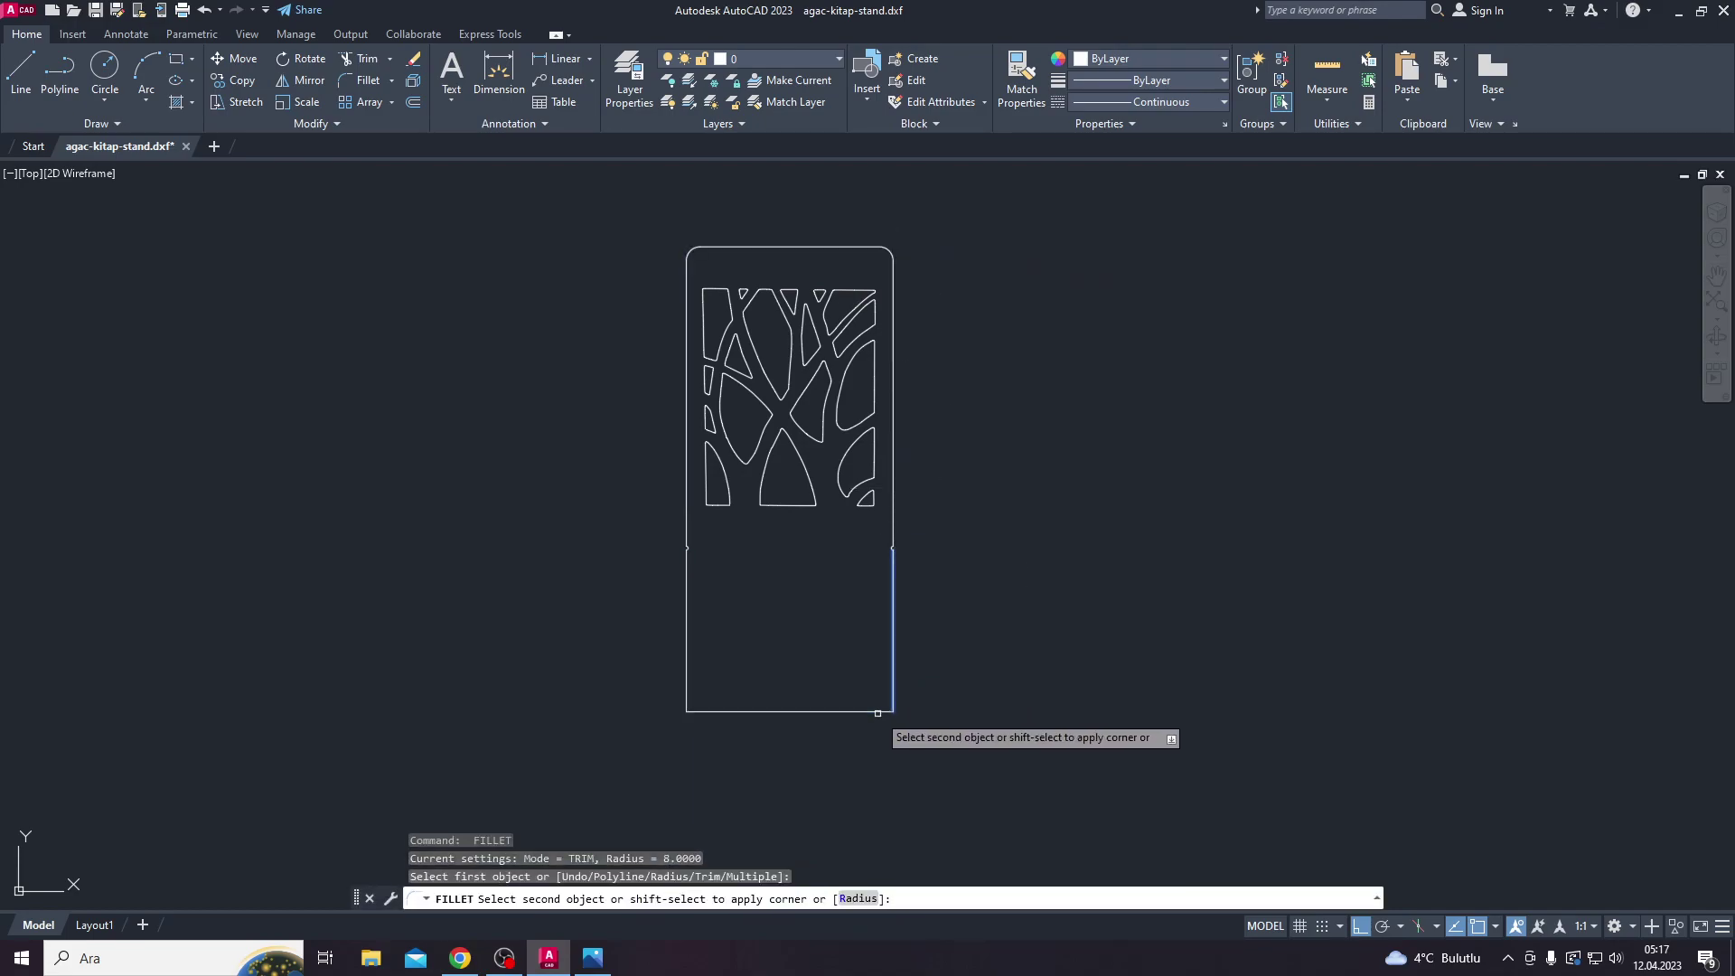
pyautogui.press('Return')
pyautogui.click(714, 712)
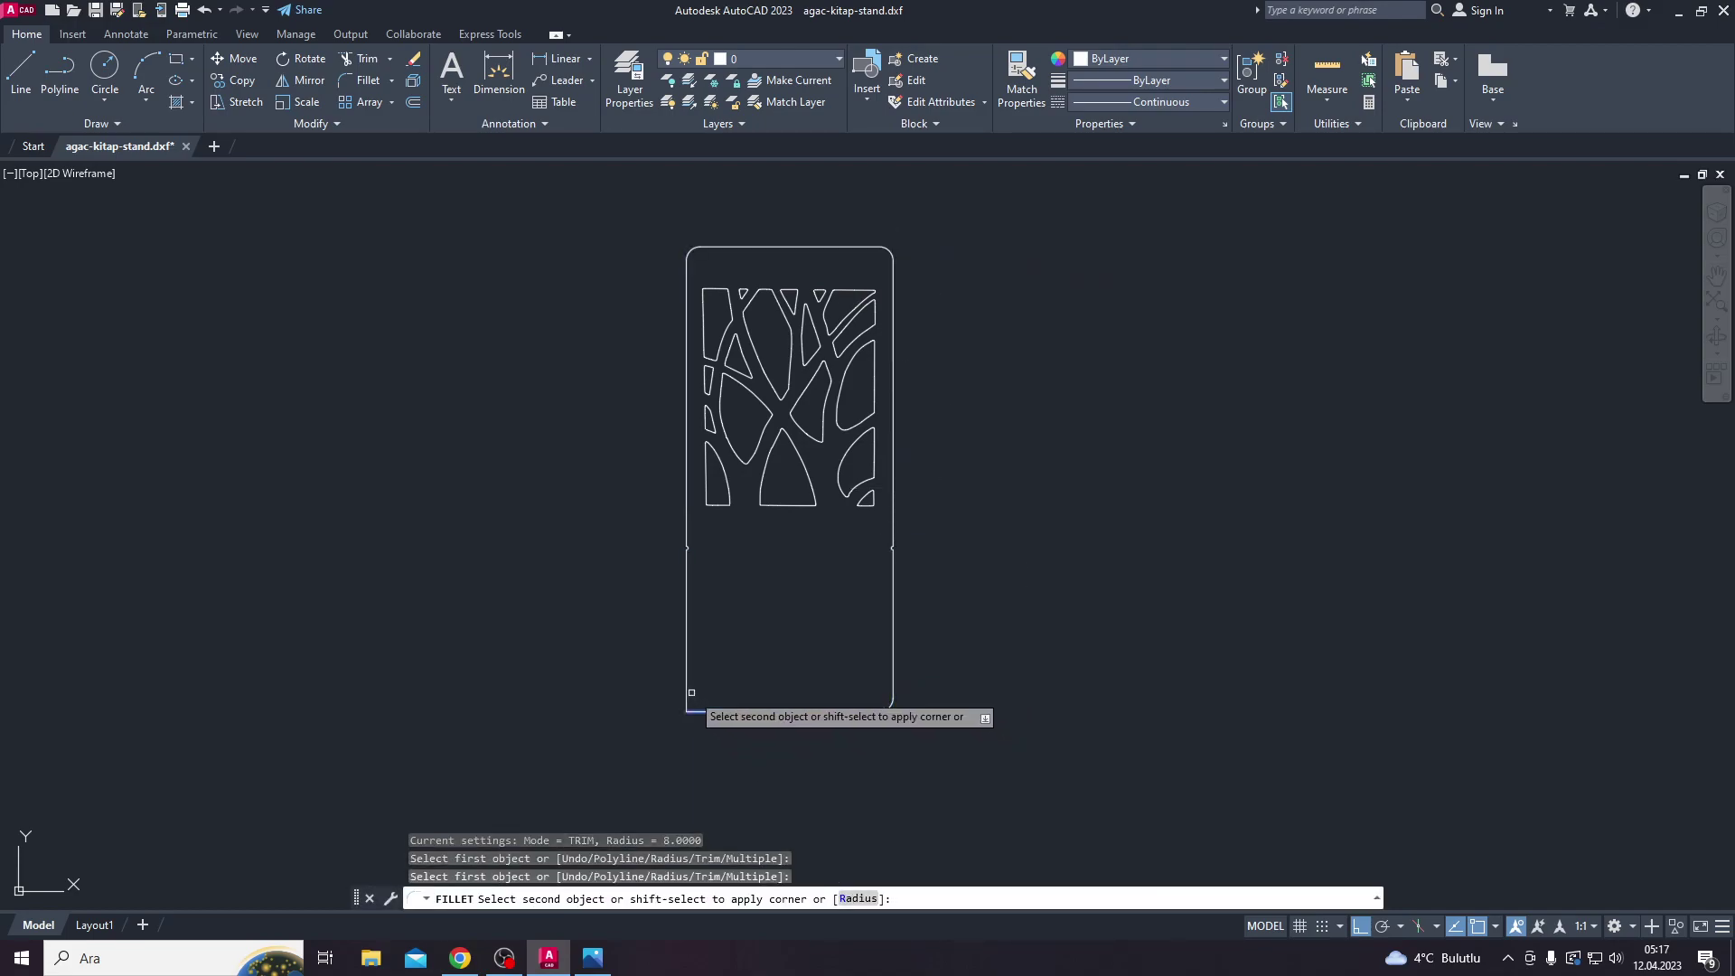
pyautogui.press('Escape')
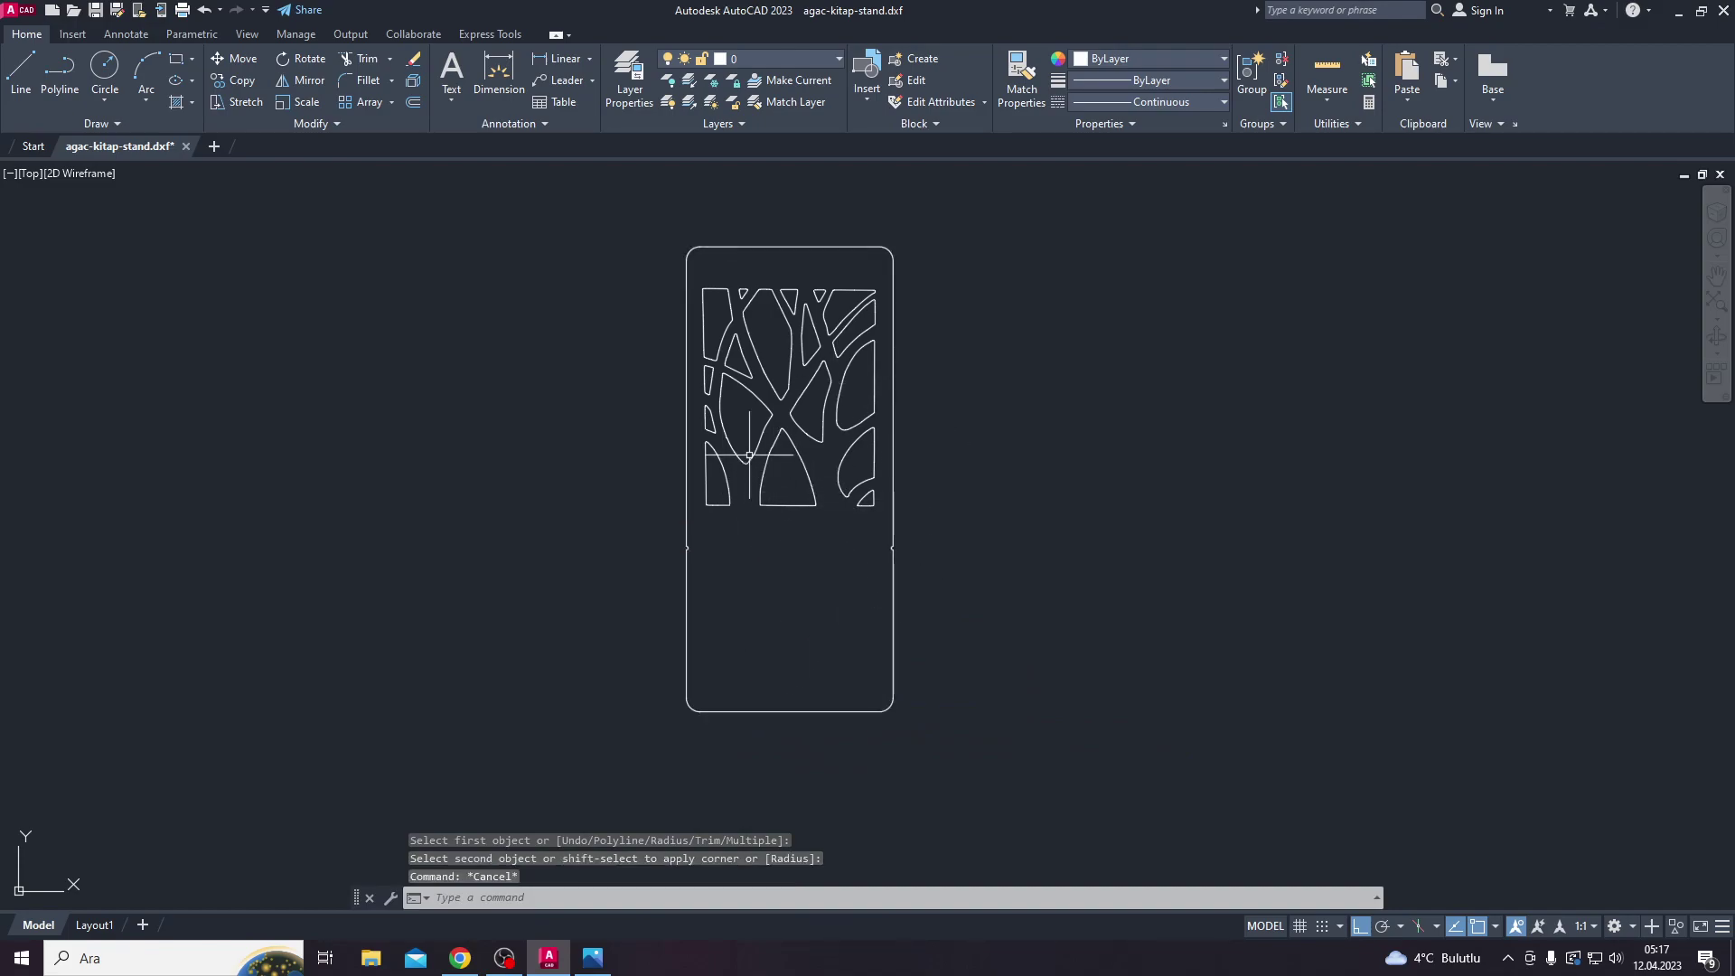
# Step: Open and close the application menu, then zoom out on the rounded outline
pyautogui.press('Escape')
pyautogui.click(20, 10)
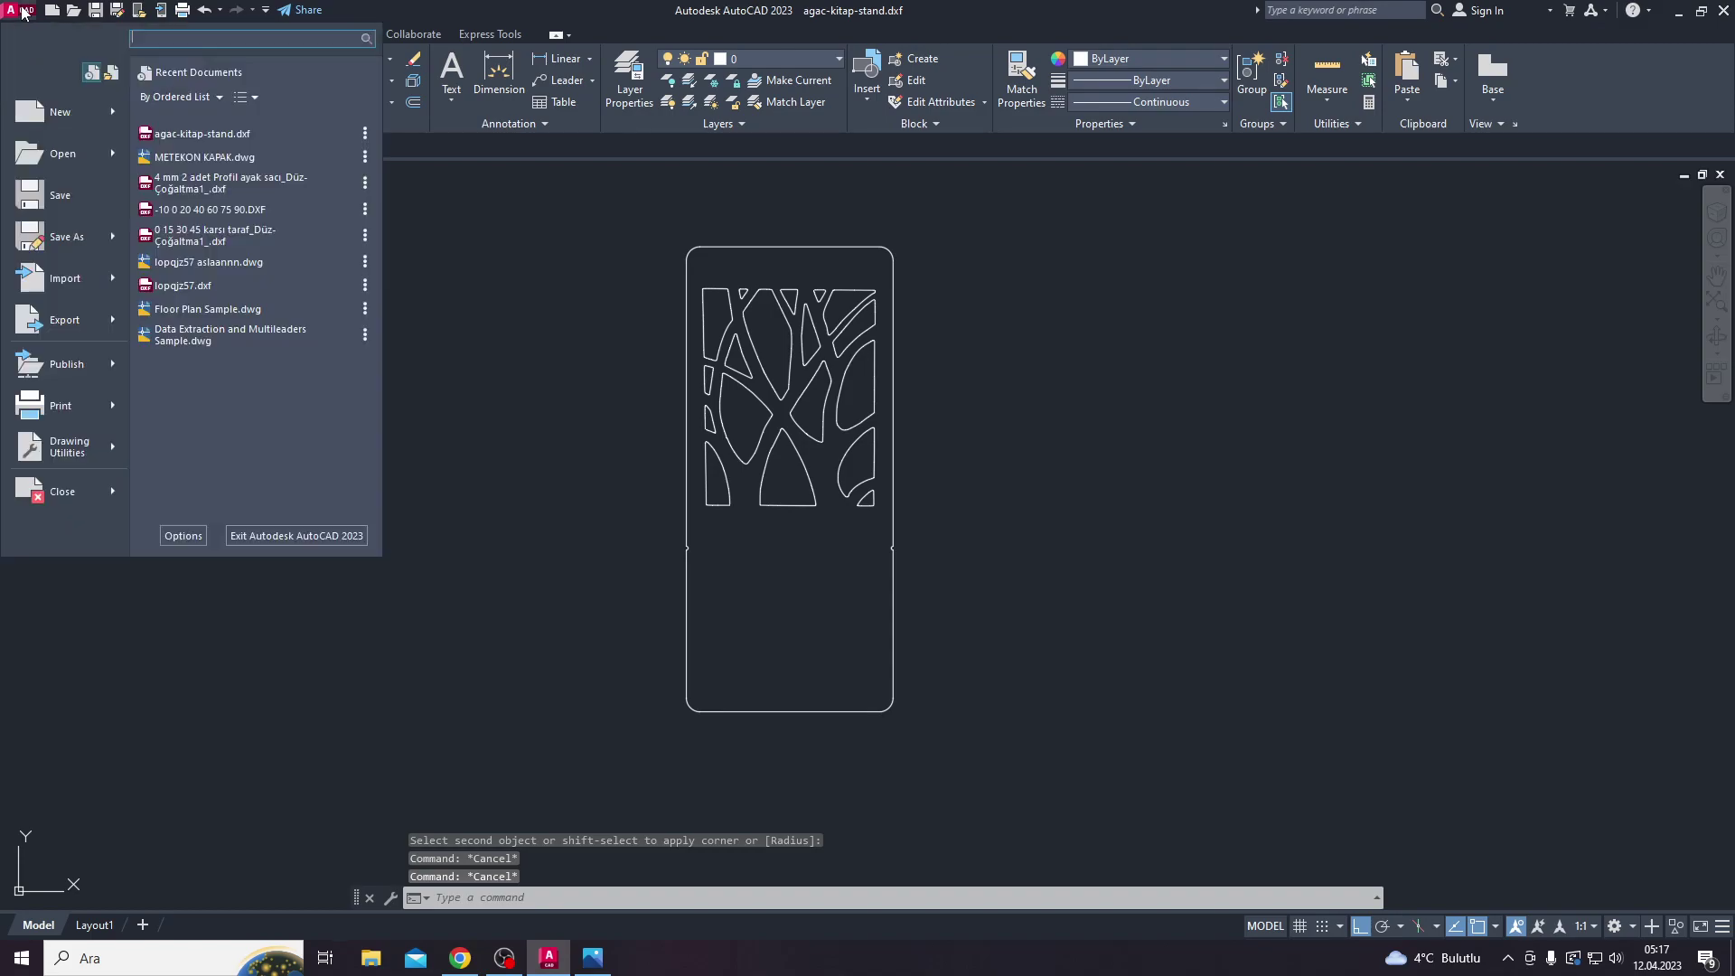
pyautogui.click(544, 543)
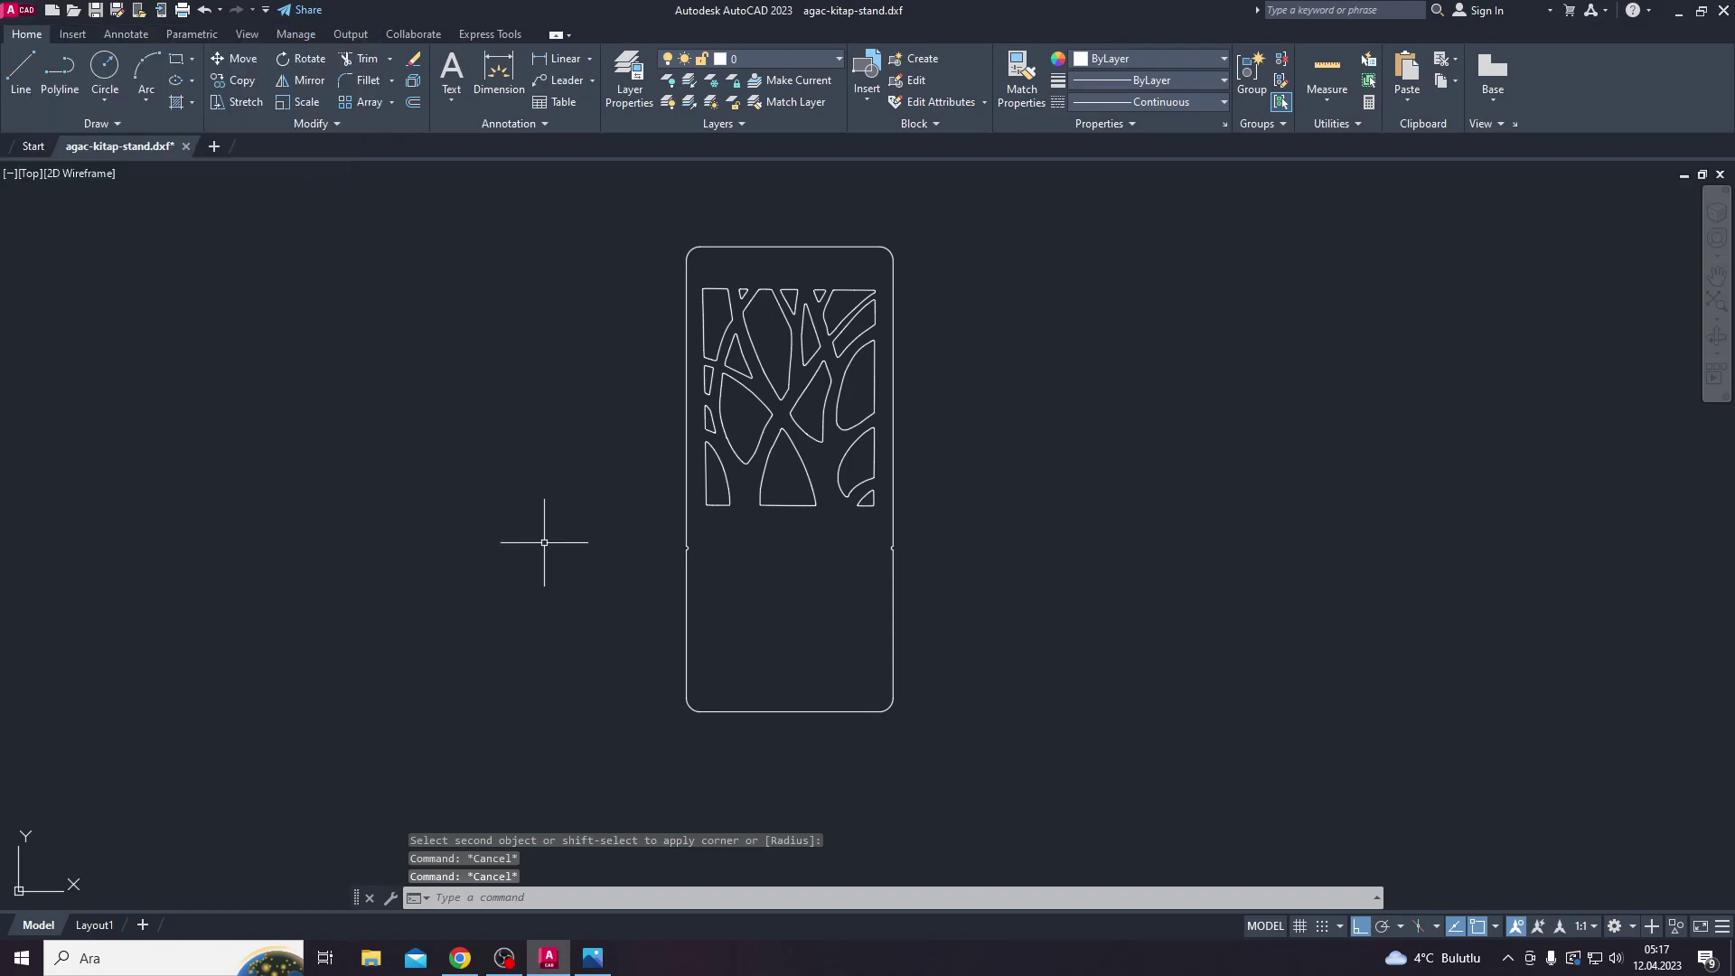
pyautogui.scroll(-2, 795, 504)
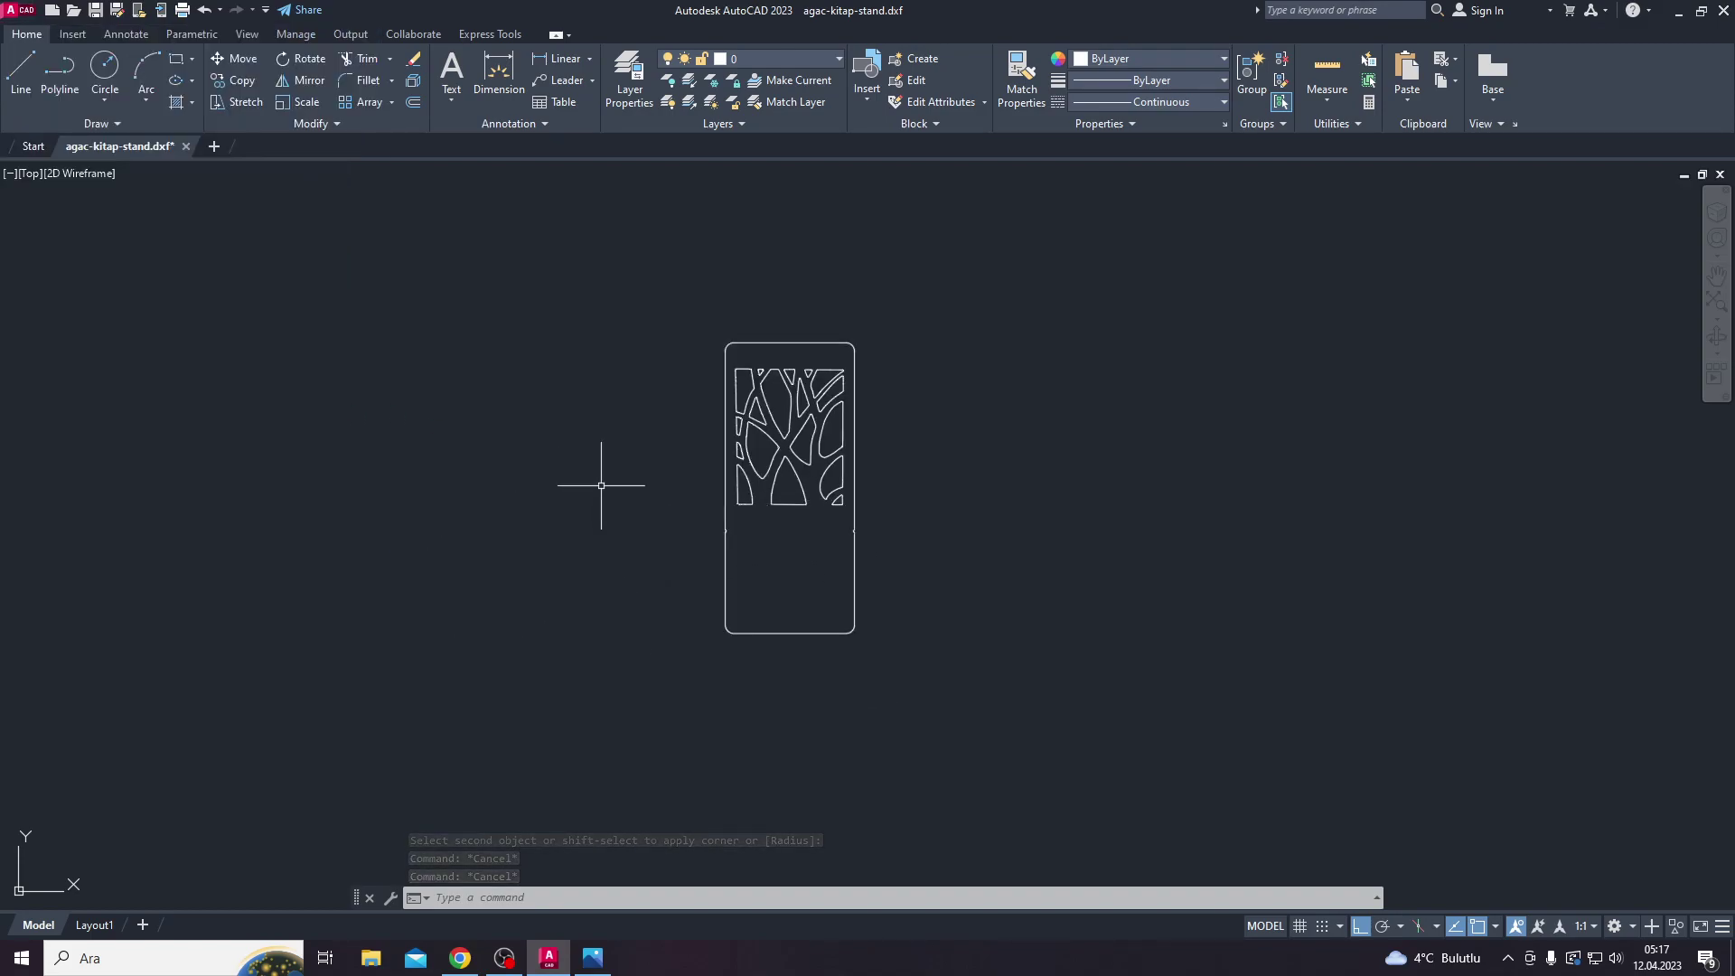
# Step: Launch SOLIDWORKS 2023 by searching 'solid' from the Windows Start menu
pyautogui.press('super+d')
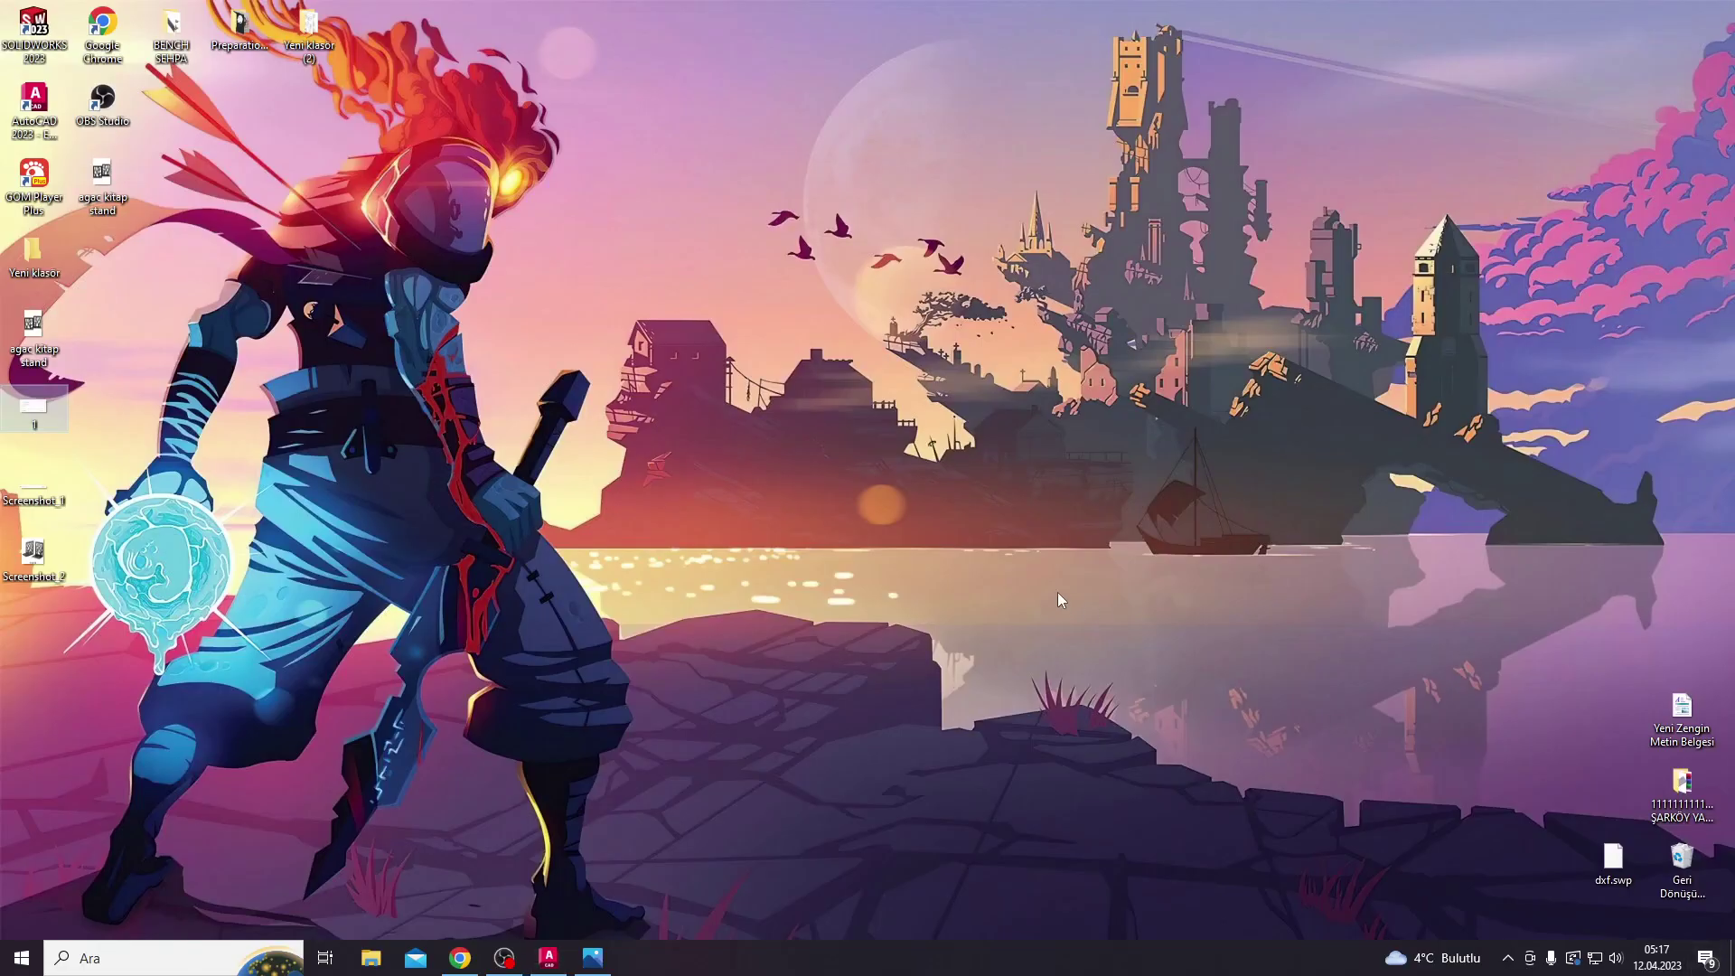
pyautogui.press('super')
pyautogui.write('solid')
pyautogui.press('Return')
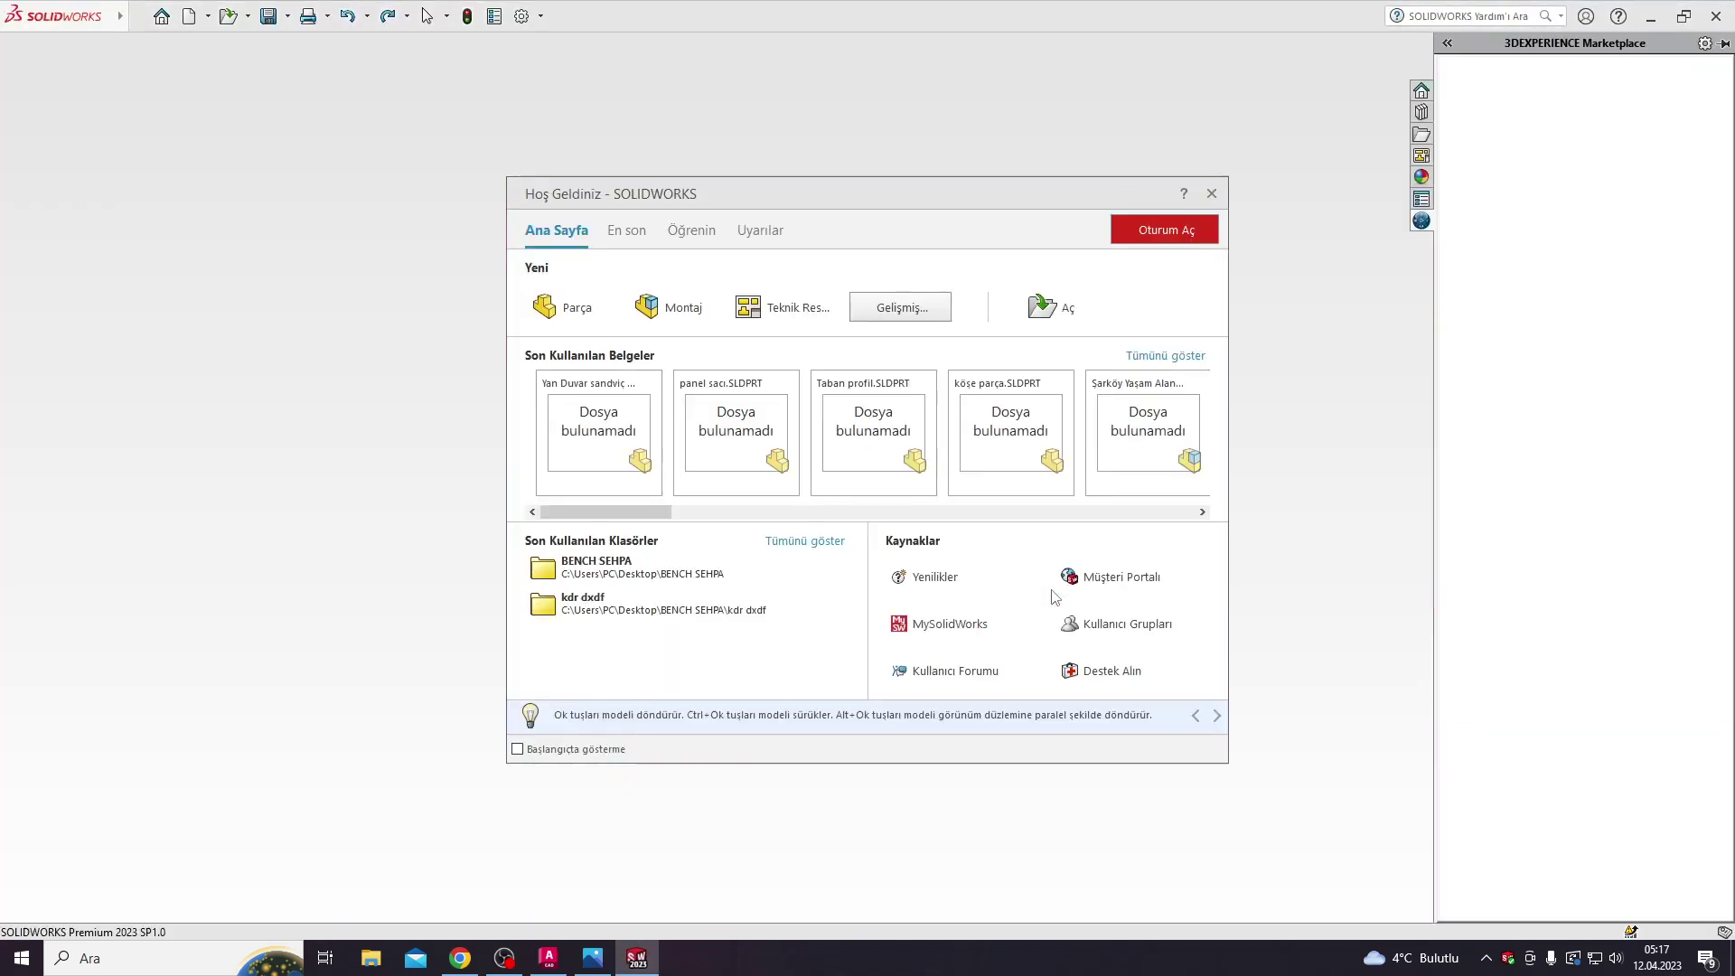
# Step: Close the SOLIDWORKS Welcome window and open the Dosya (File) menu
pyautogui.click(1211, 192)
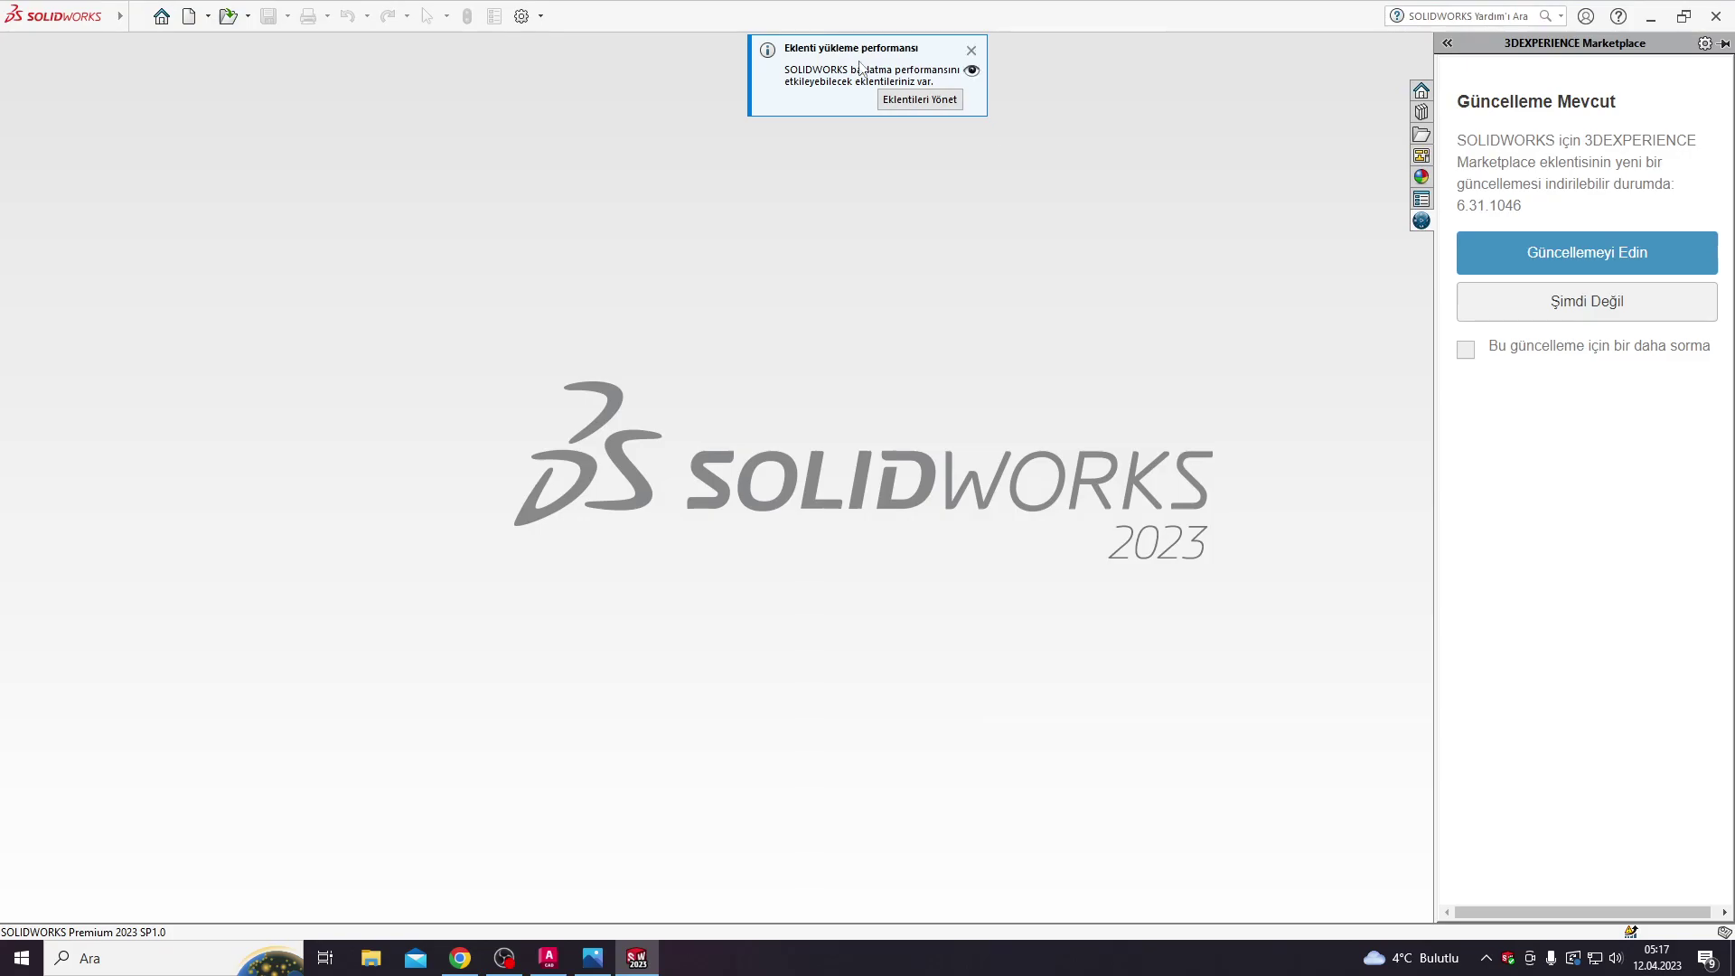
pyautogui.click(155, 23)
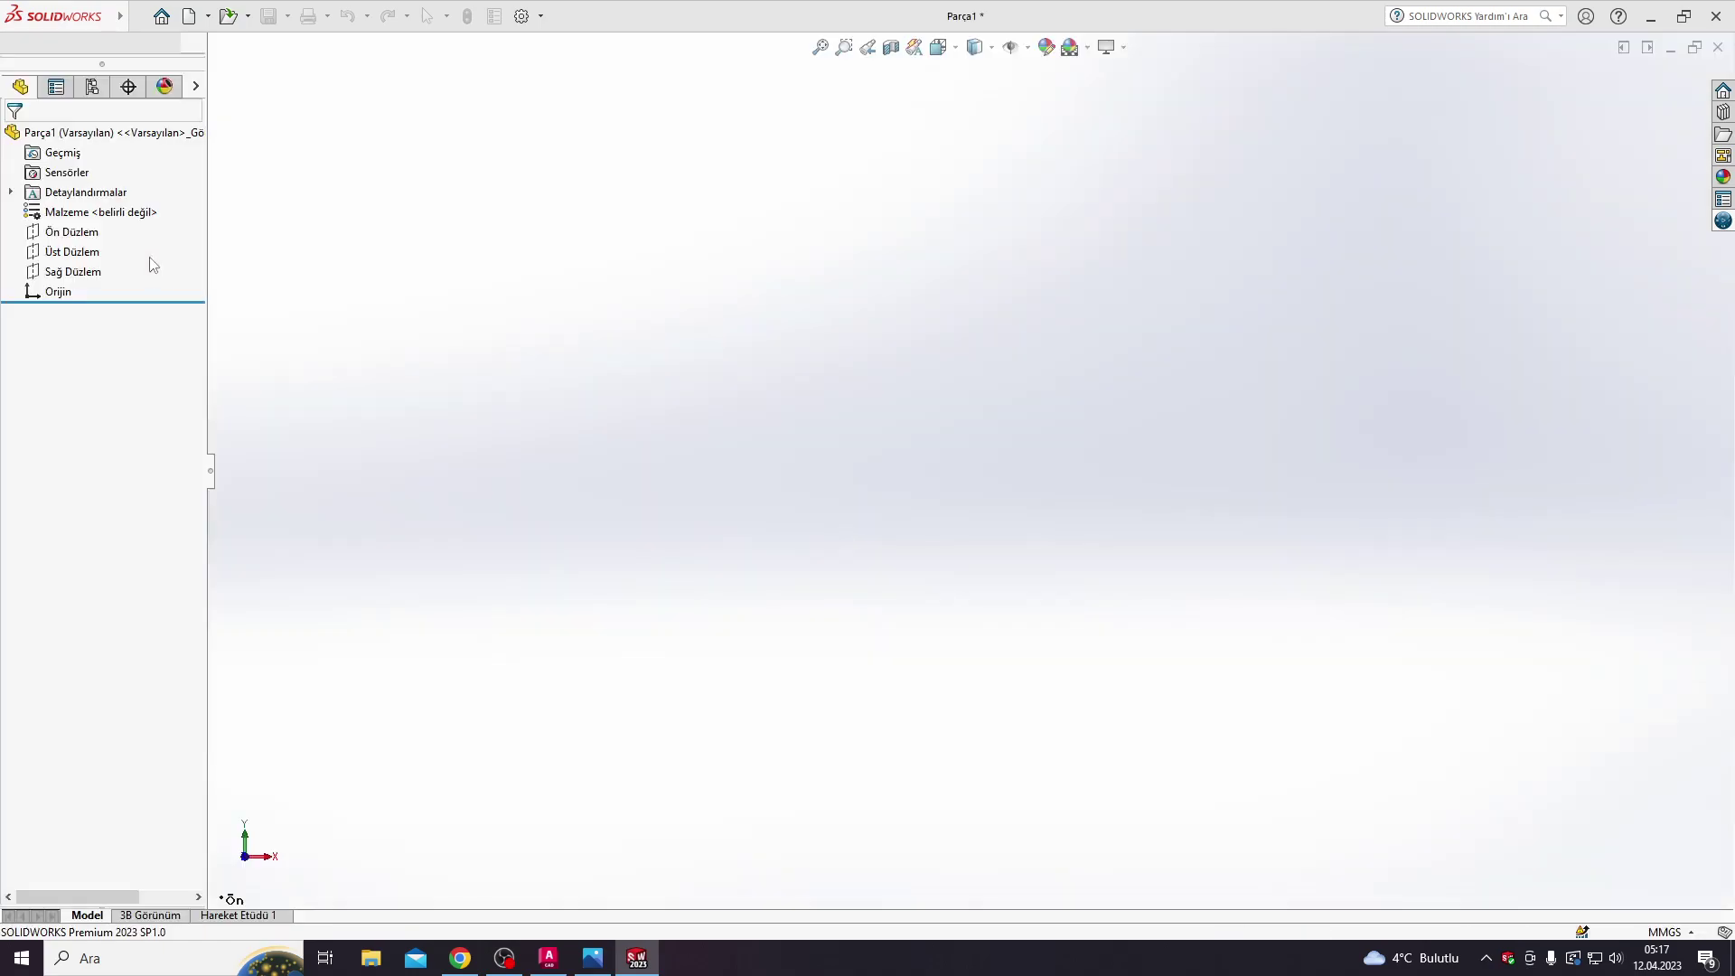
# Step: Start sketch Çizim1 on Ön Düzlem (front plane) showing the tree-pattern outlines
pyautogui.click(80, 305)
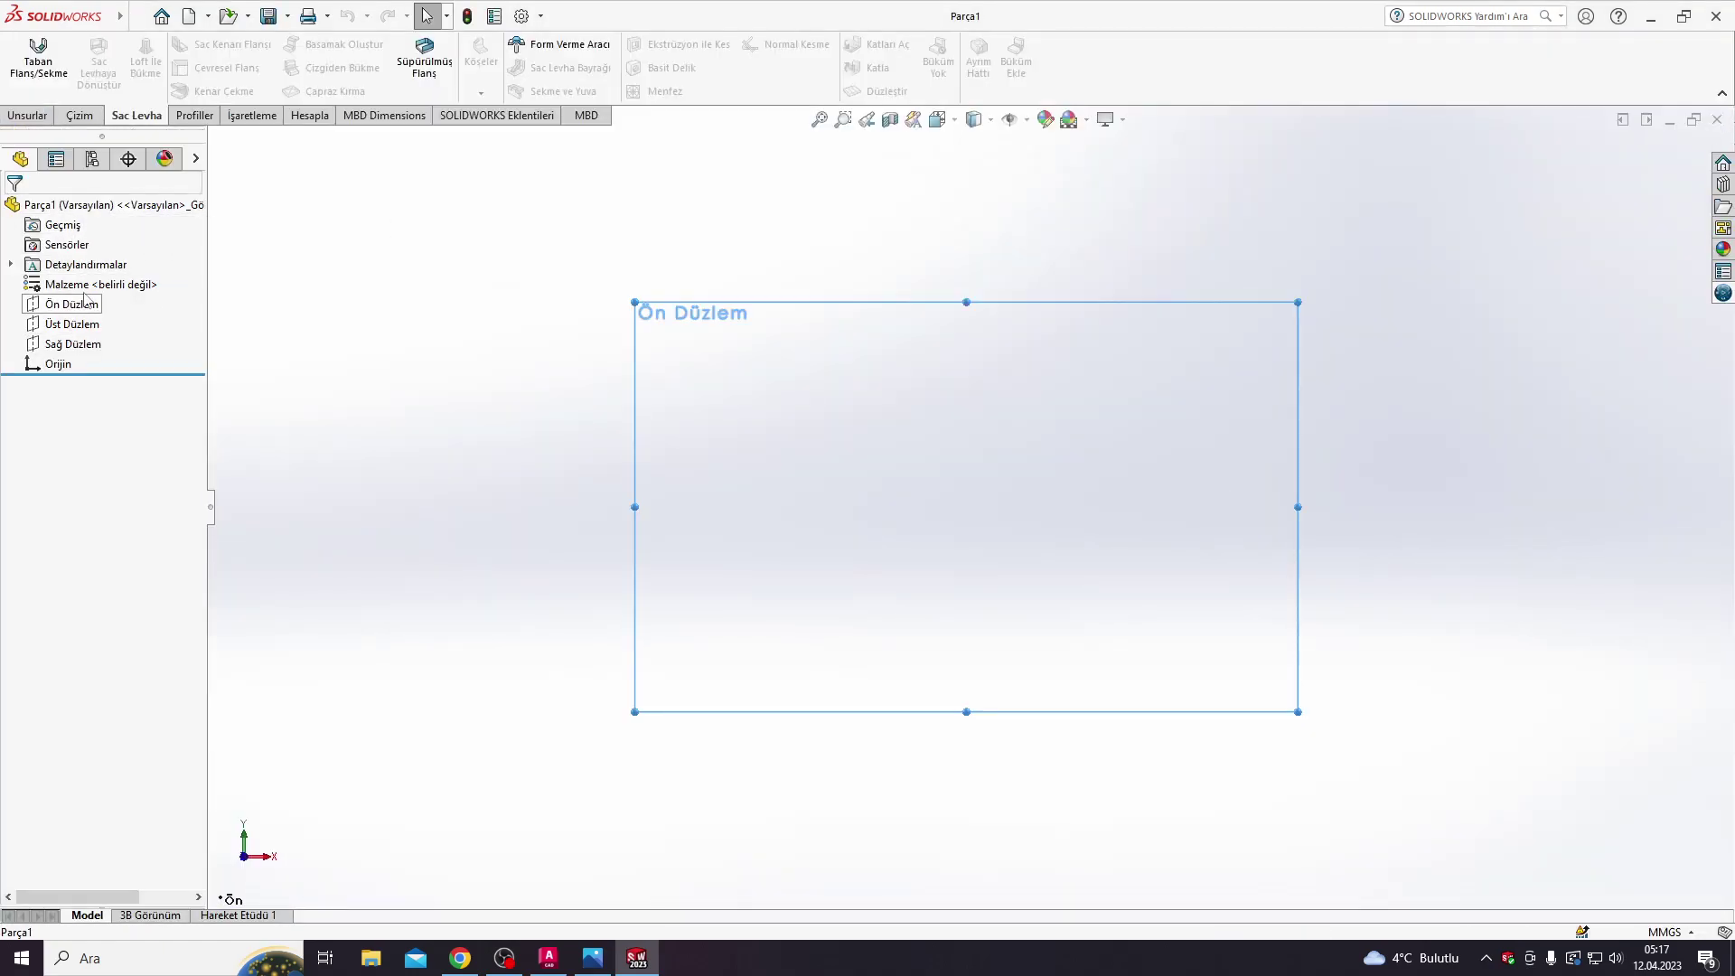
pyautogui.click(107, 275)
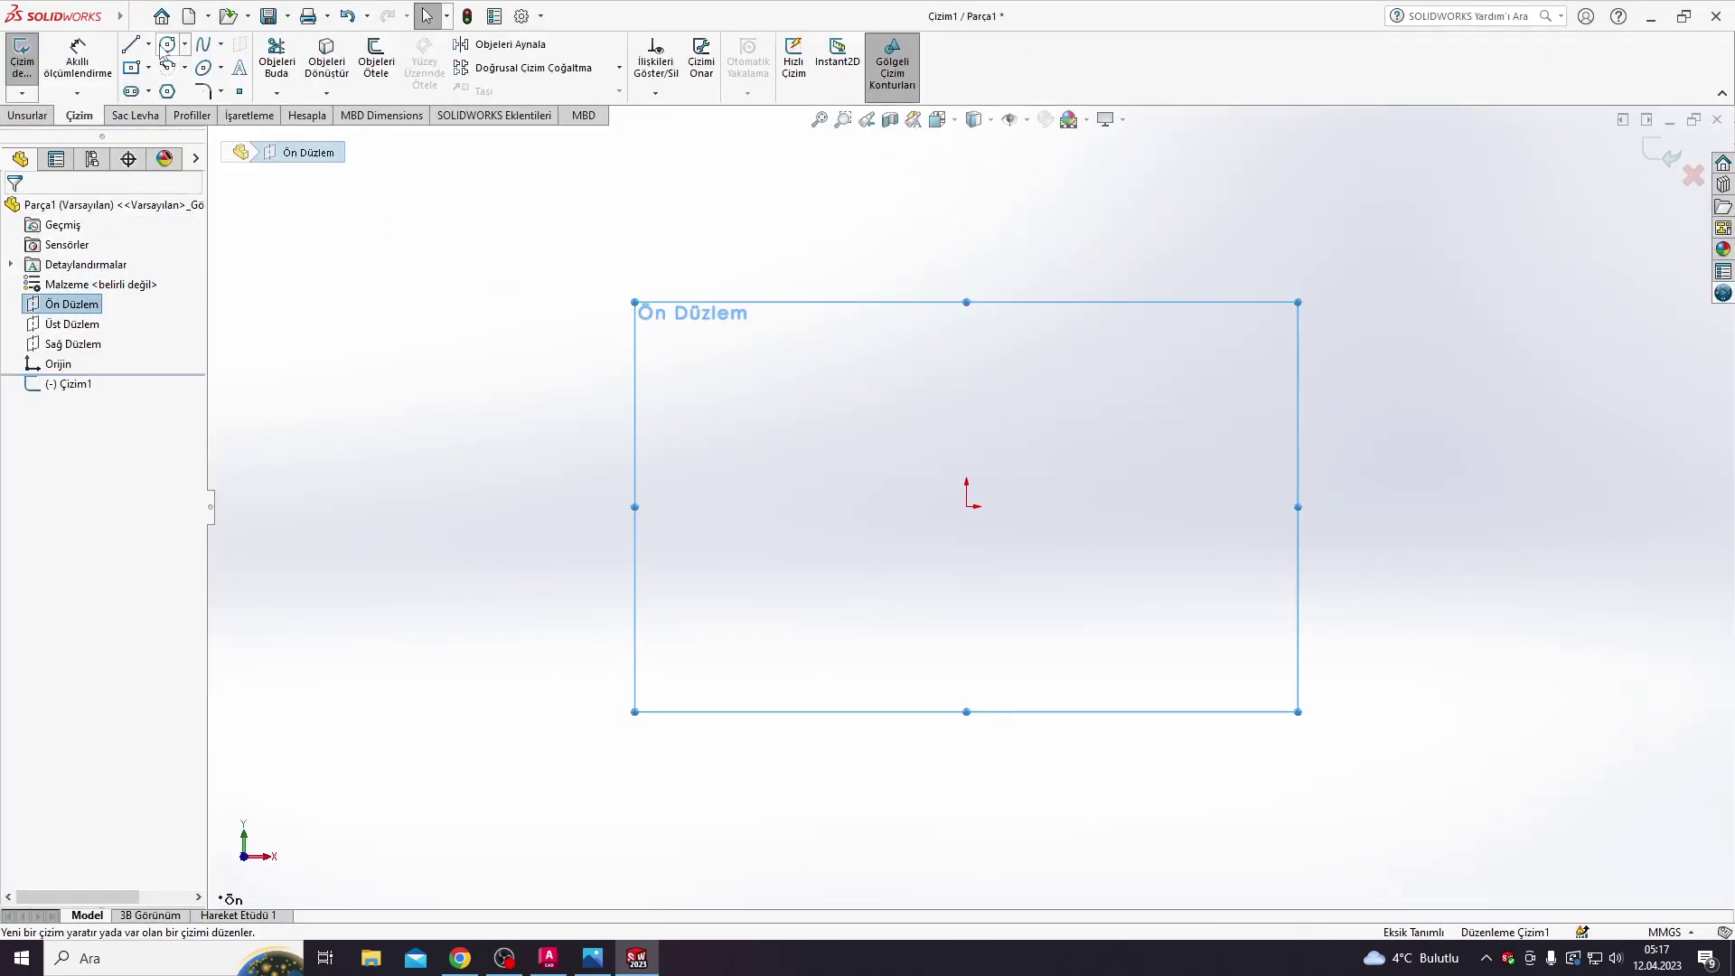
pyautogui.click(663, 398)
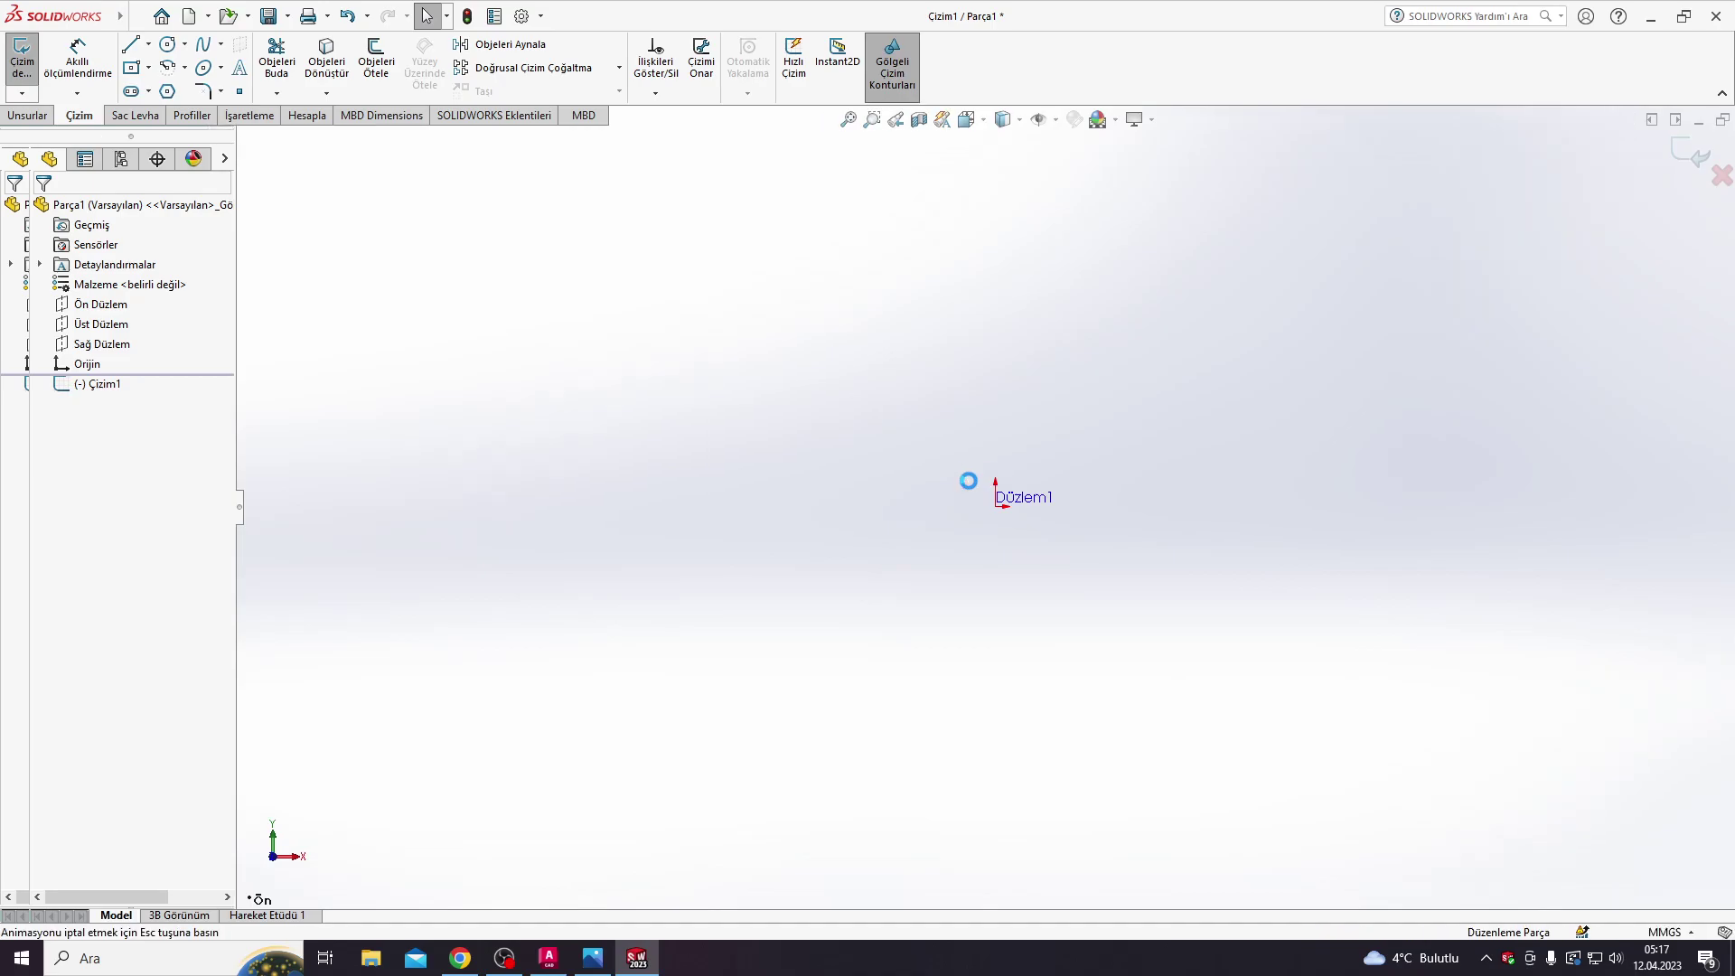
pyautogui.scroll(2, 995, 506)
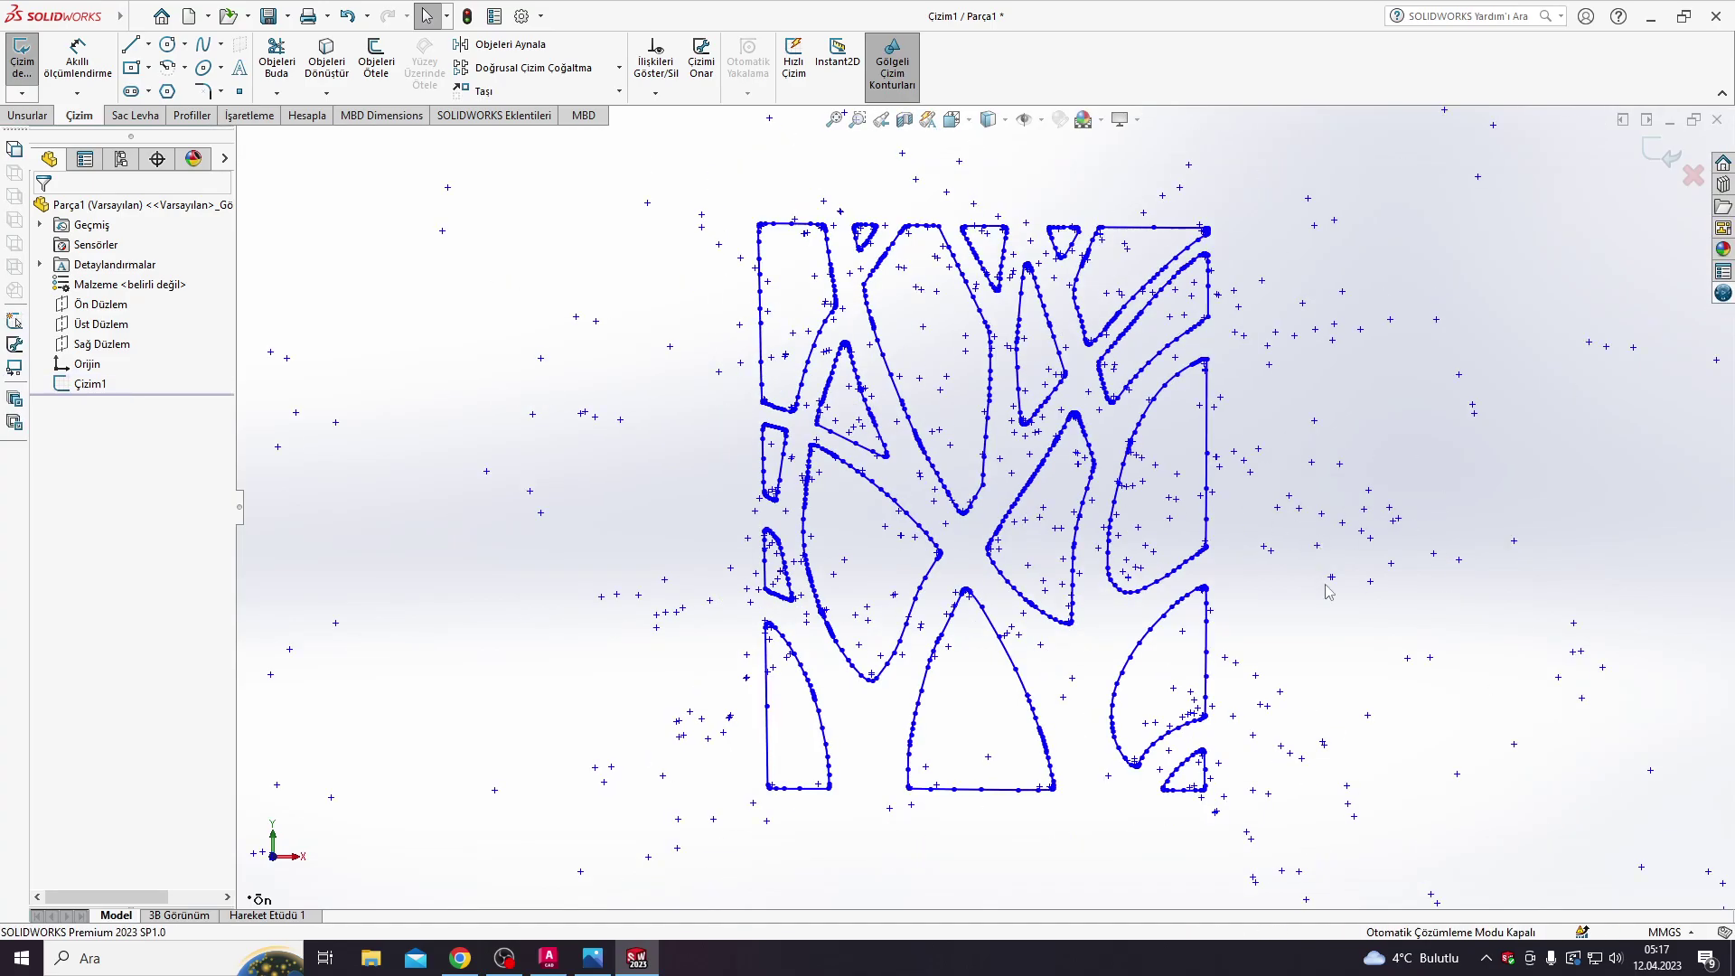
# Step: Draw a diagonal centerline (about 829.08) from the pattern's top-left corner to the bottom-right triangle corner
pyautogui.scroll(-2, 1319, 588)
pyautogui.scroll(6, 1248, 555)
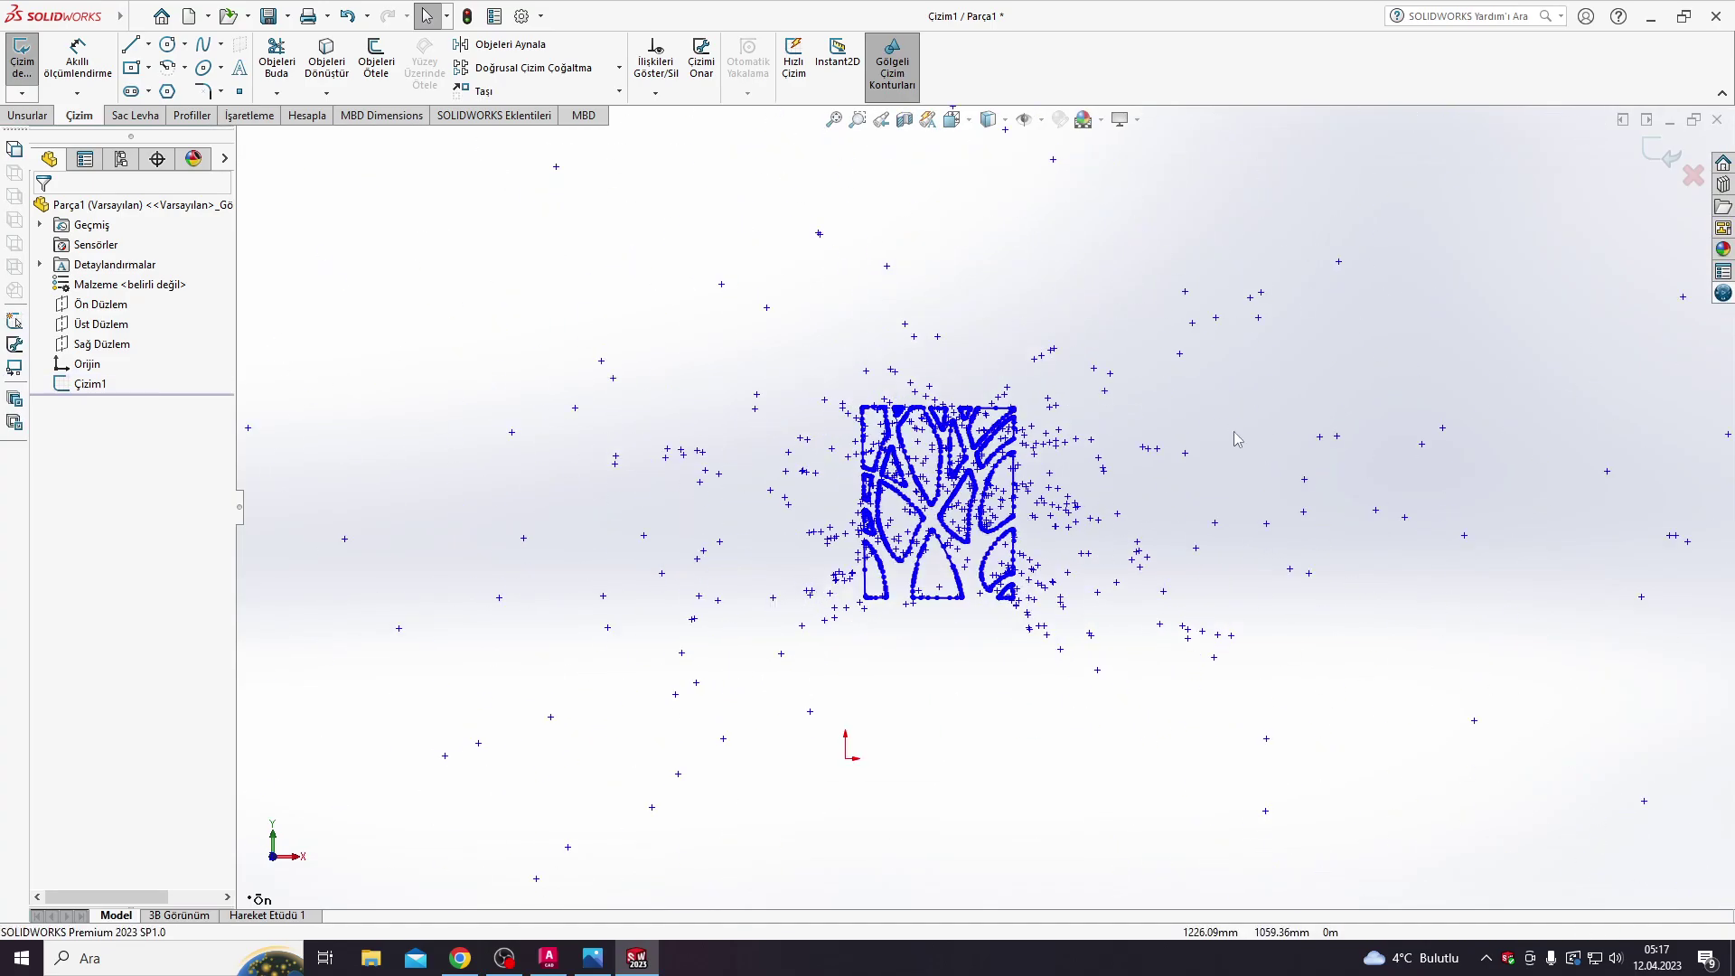
pyautogui.click(132, 72)
pyautogui.press('Escape')
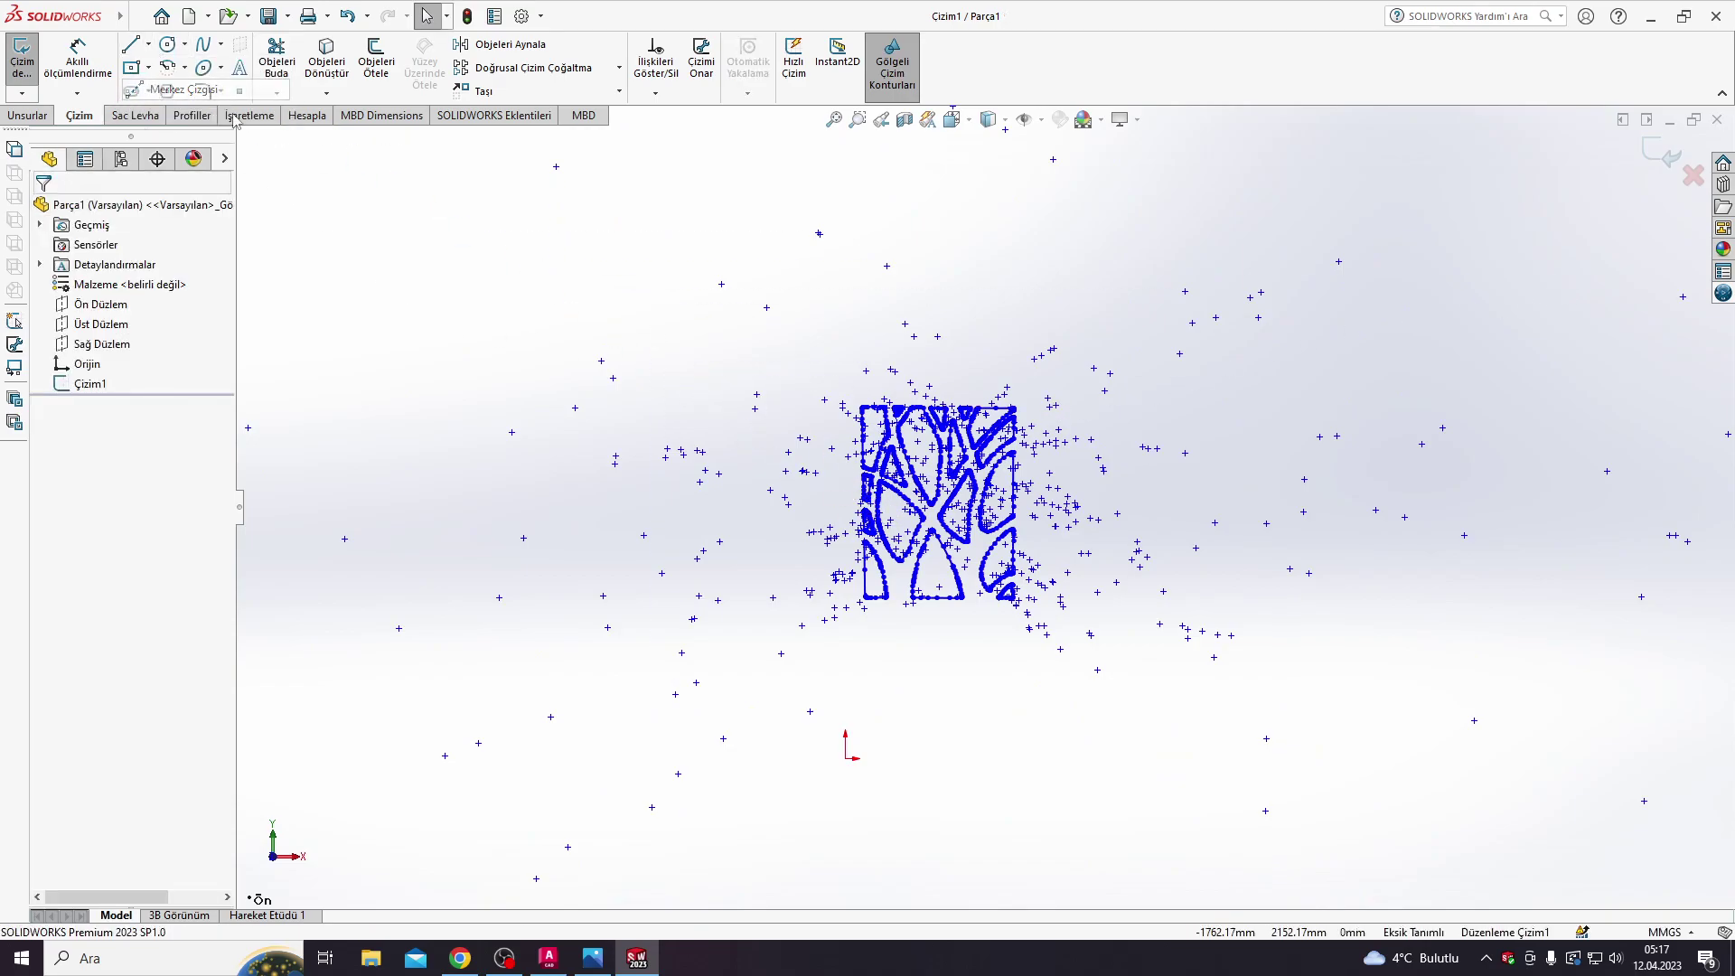
pyautogui.click(180, 90)
pyautogui.scroll(-5, 947, 456)
pyautogui.scroll(-3, 947, 456)
pyautogui.scroll(-2, 947, 456)
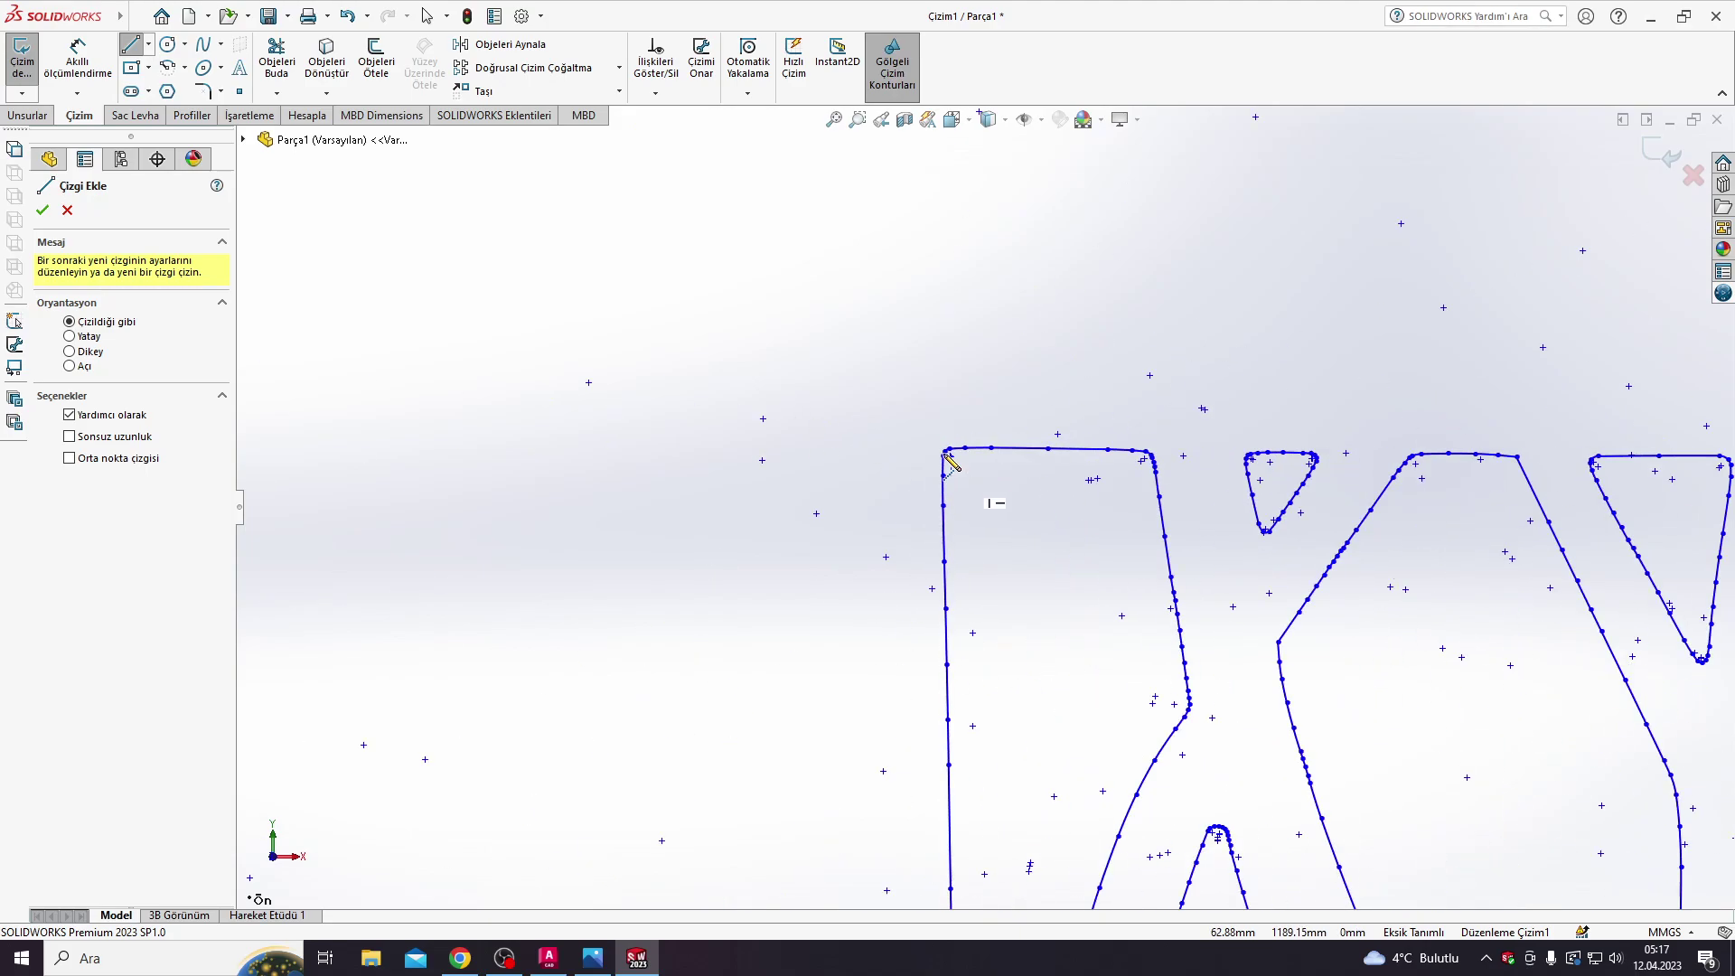
pyautogui.scroll(-2, 949, 461)
pyautogui.scroll(-2, 958, 470)
pyautogui.click(949, 466)
pyautogui.scroll(2, 1084, 723)
pyautogui.scroll(3, 1120, 766)
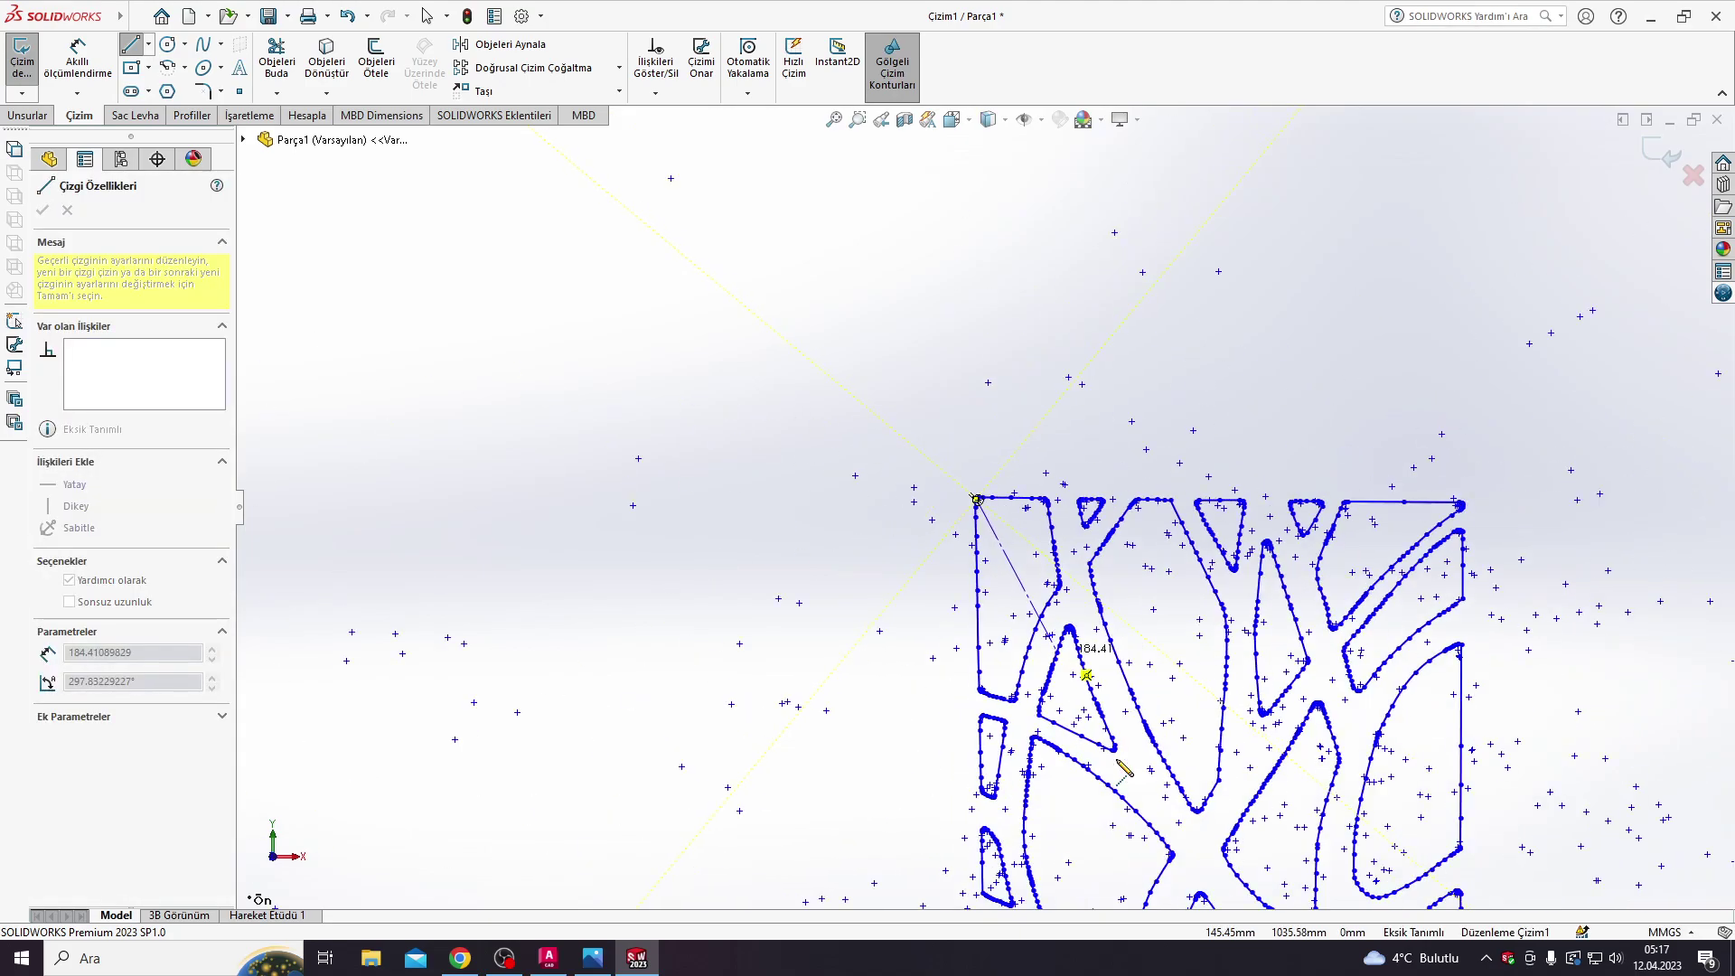
pyautogui.scroll(3, 1166, 840)
pyautogui.scroll(-3, 1067, 556)
pyautogui.scroll(-3, 1027, 560)
pyautogui.scroll(-2, 1024, 539)
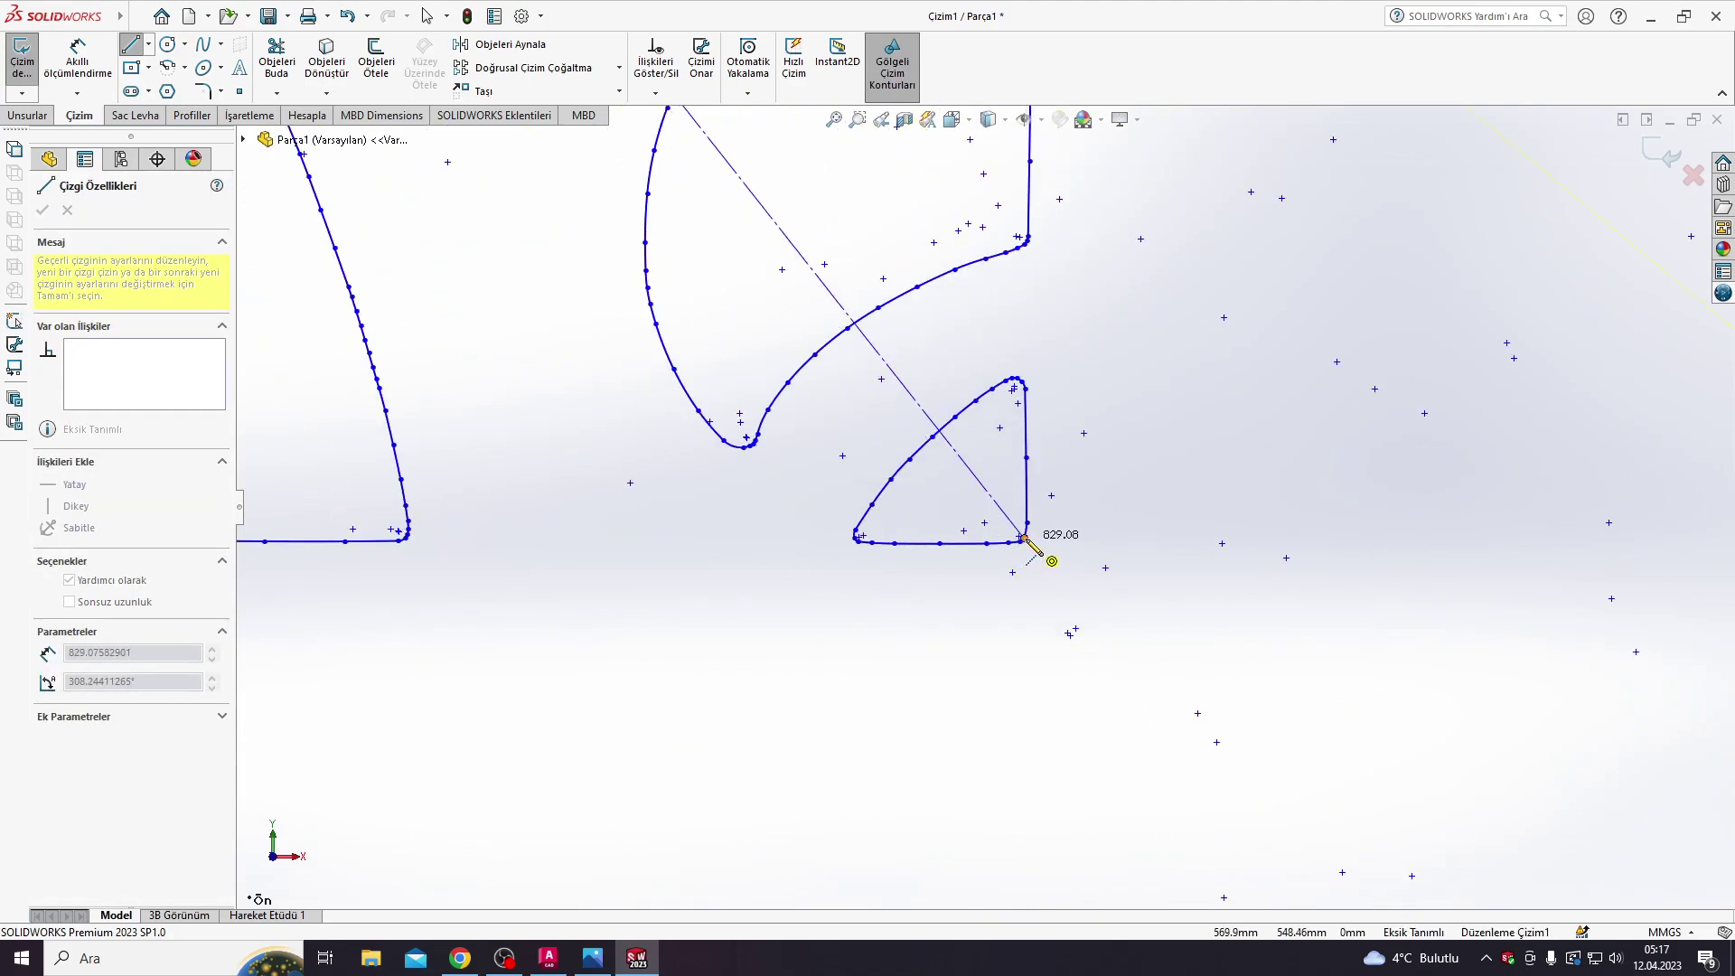
pyautogui.scroll(-2, 1025, 540)
pyautogui.scroll(-3, 1028, 537)
pyautogui.scroll(-1, 1028, 529)
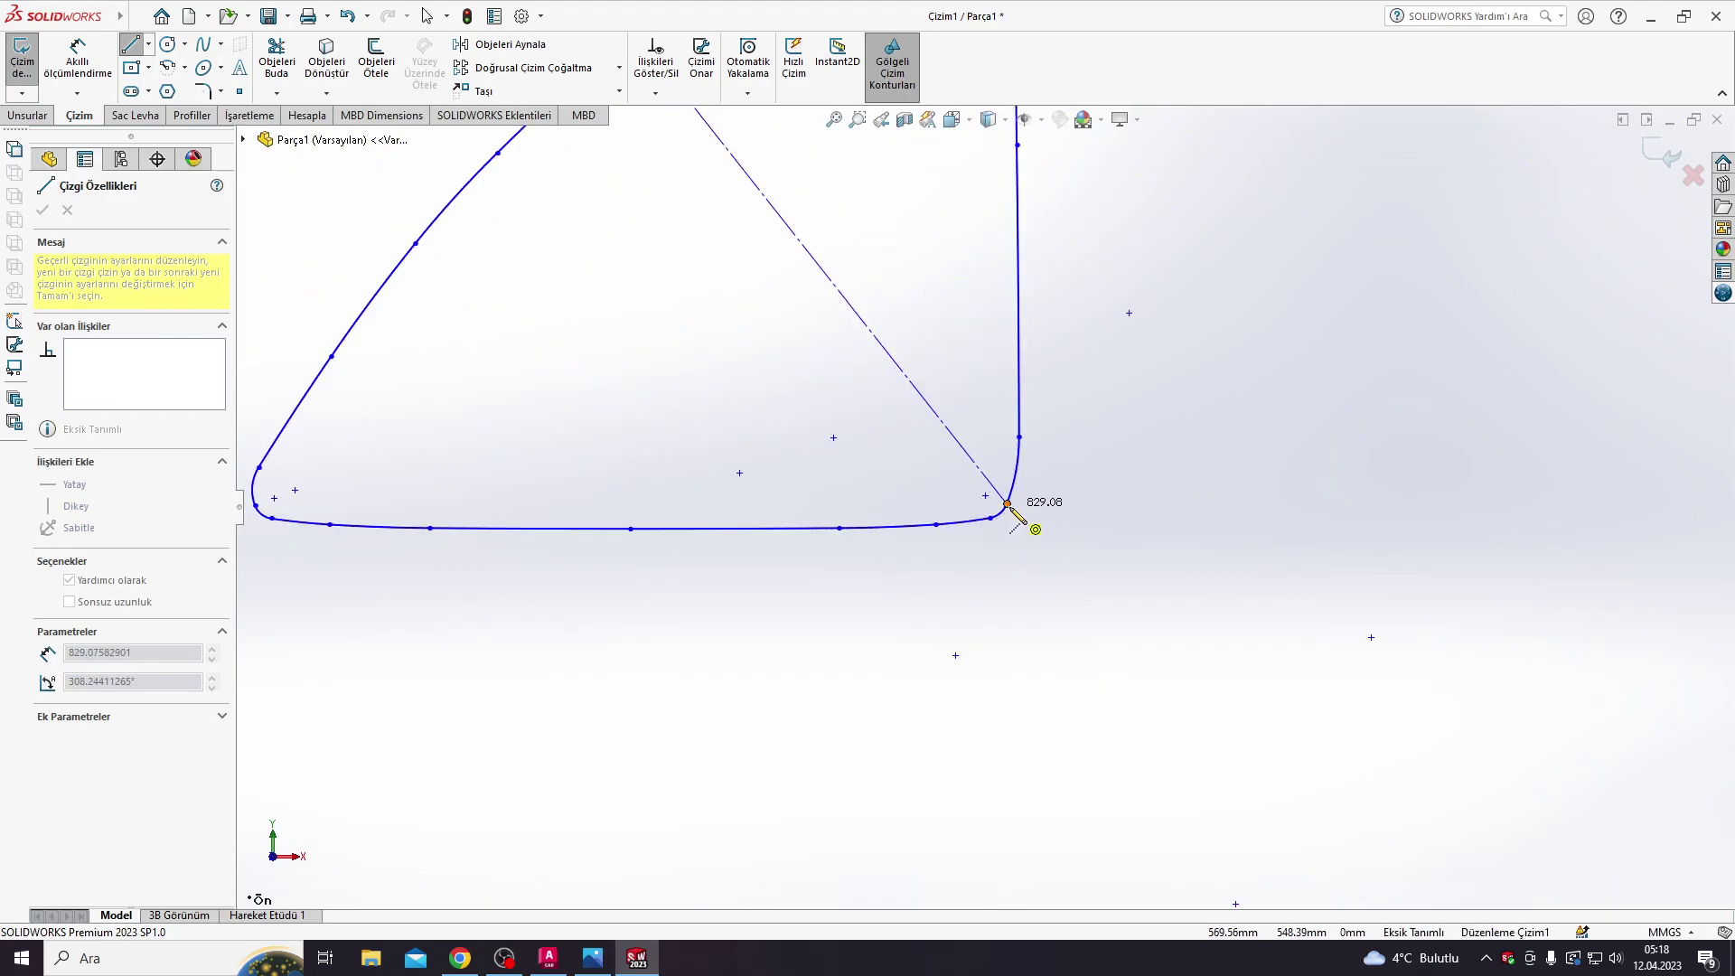
pyautogui.click(1008, 503)
pyautogui.press('Escape')
pyautogui.scroll(3, 994, 543)
pyautogui.scroll(2, 967, 560)
pyautogui.scroll(2, 907, 479)
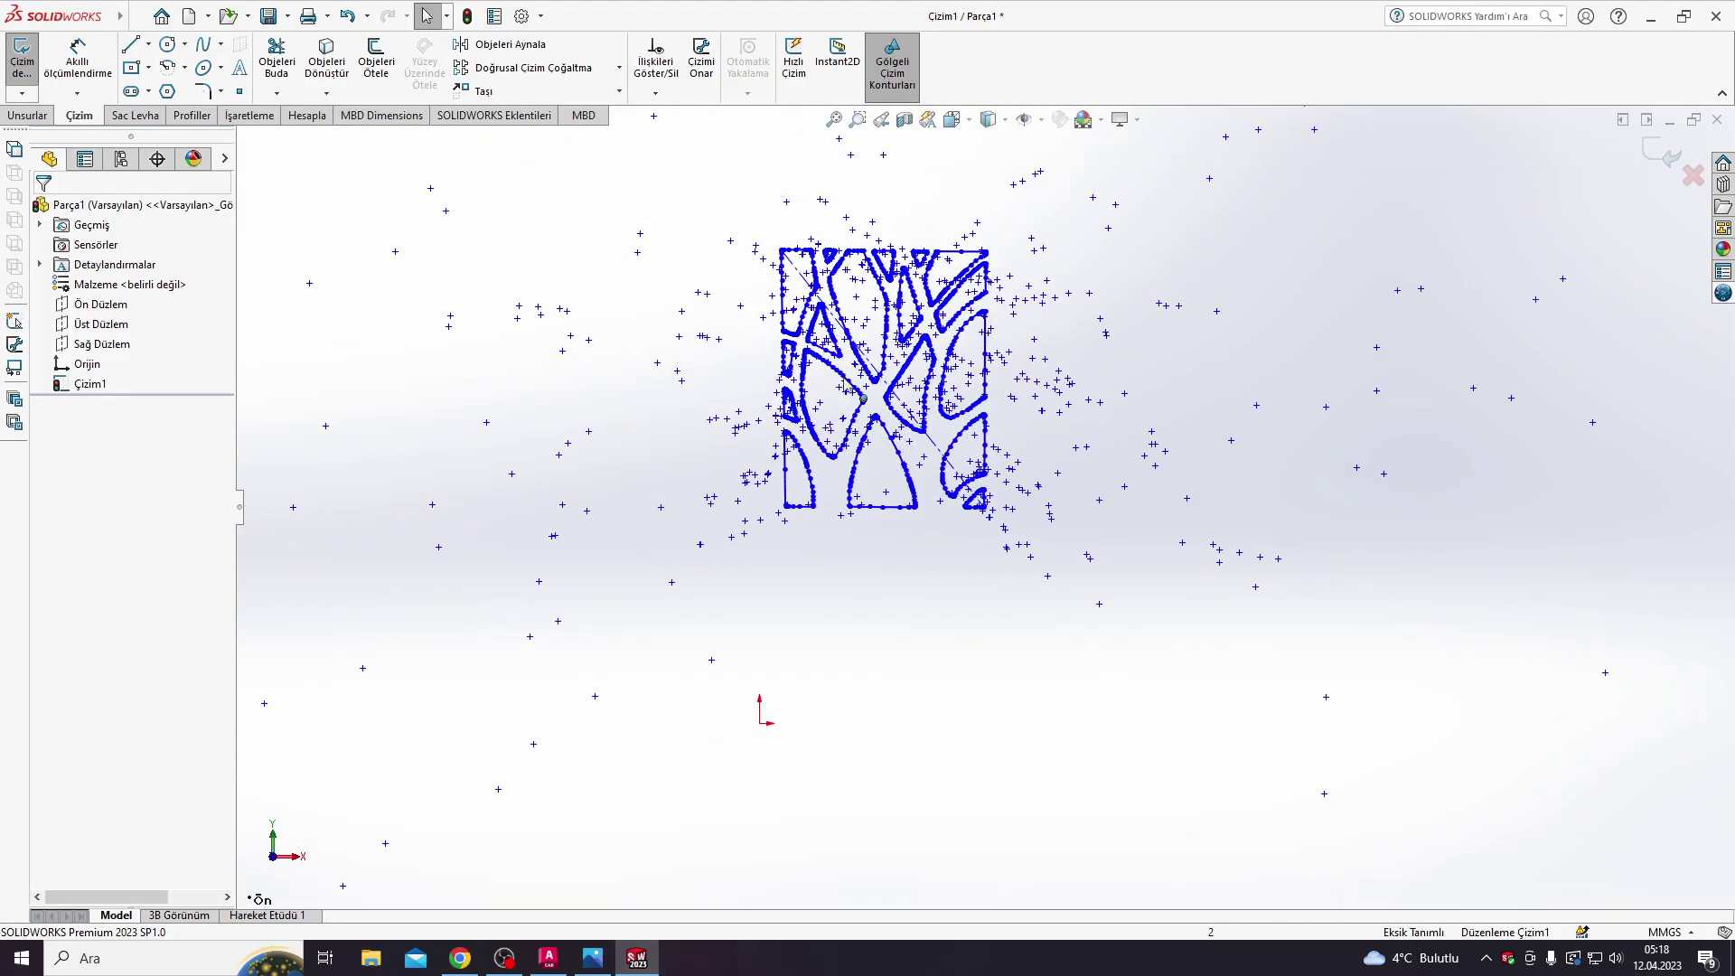
# Step: Try the rectangle tool, then select and inspect the diagonal construction line
pyautogui.click(133, 69)
pyautogui.scroll(2, 949, 488)
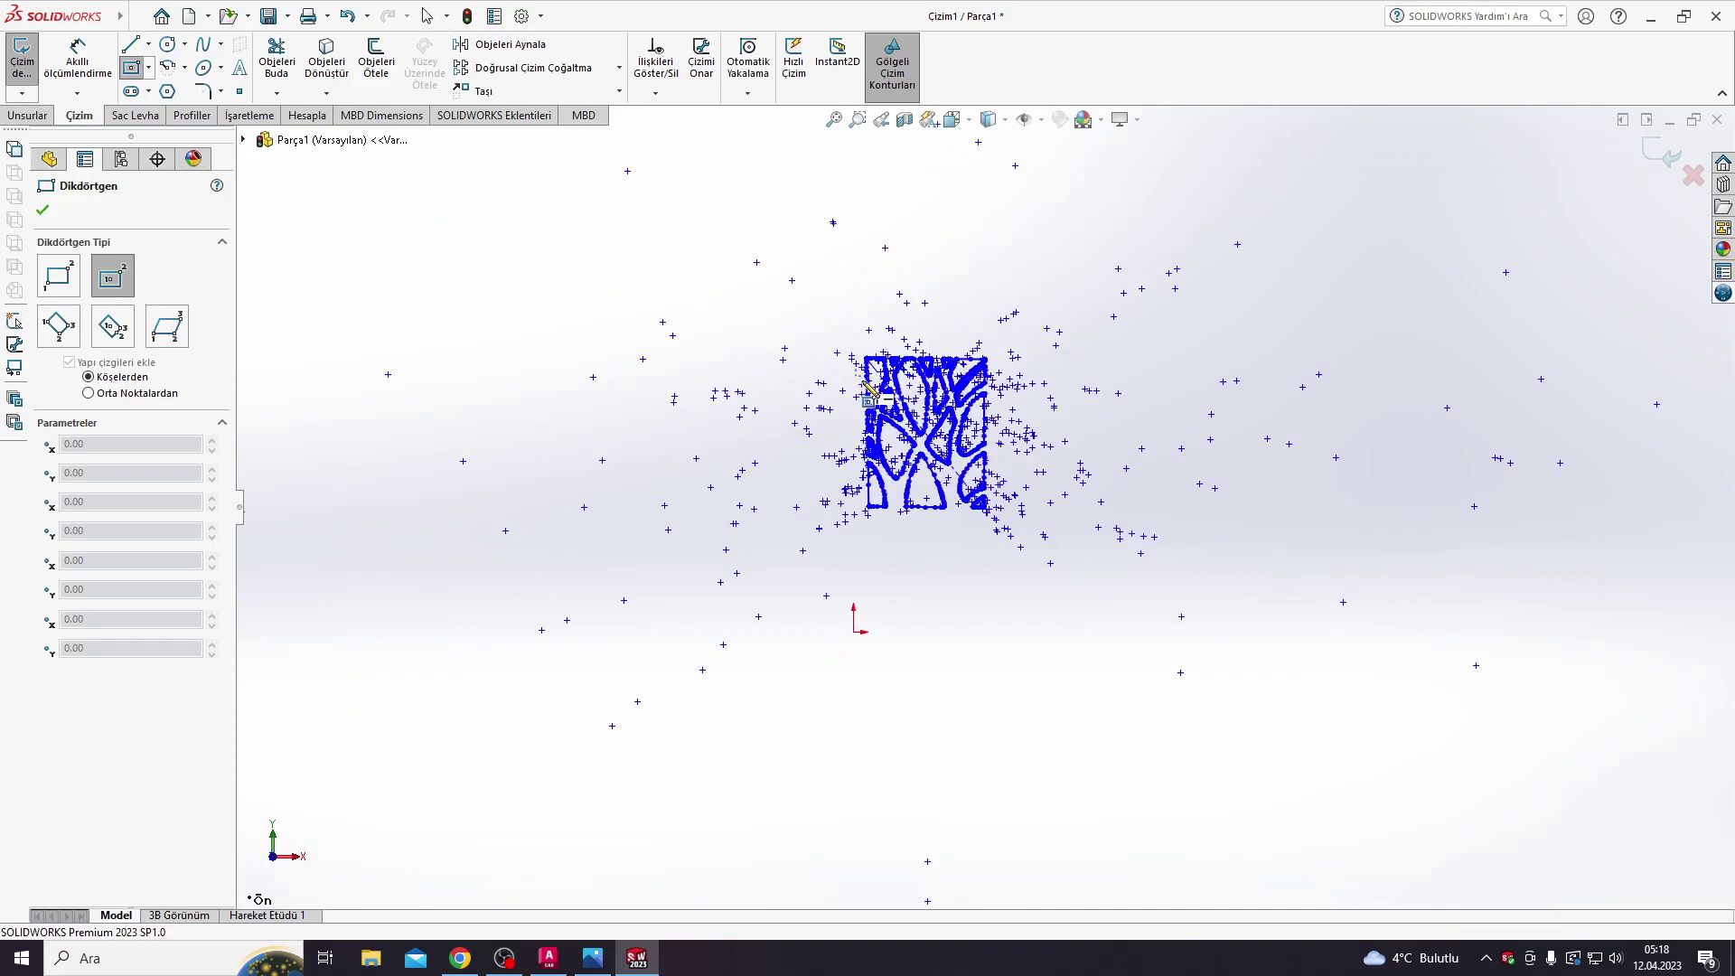
pyautogui.scroll(-2, 949, 488)
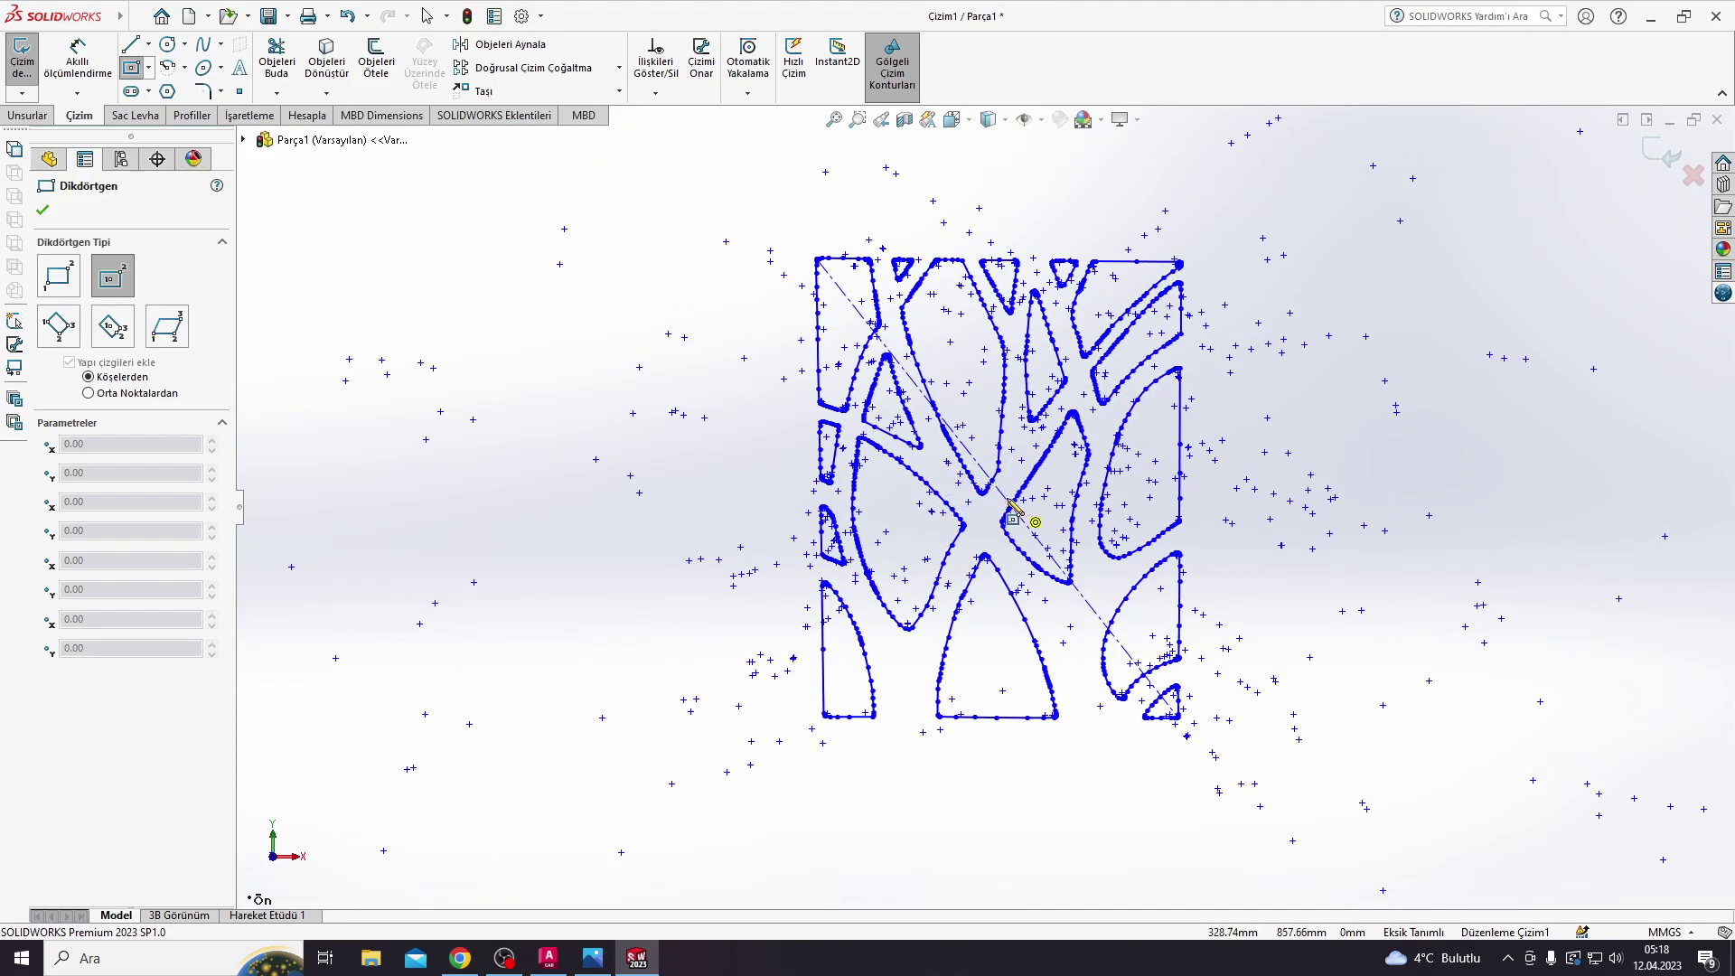
pyautogui.scroll(-3, 988, 497)
pyautogui.scroll(-3, 1003, 497)
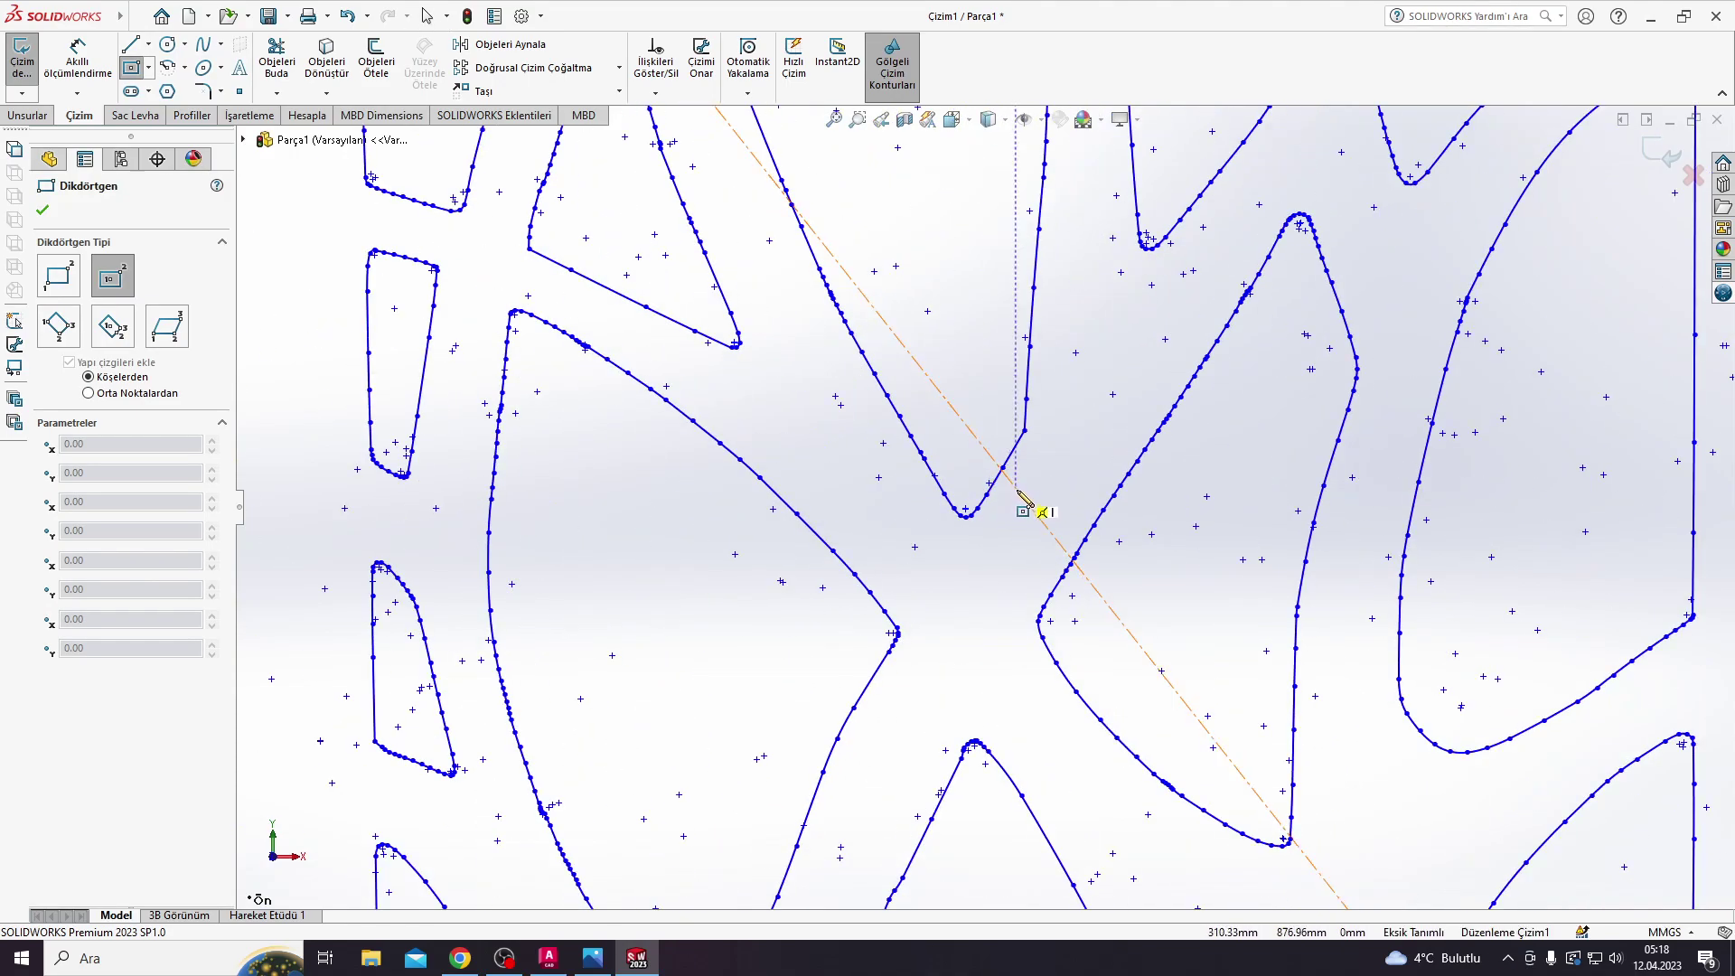
pyautogui.scroll(2, 1030, 517)
pyautogui.scroll(2, 1028, 515)
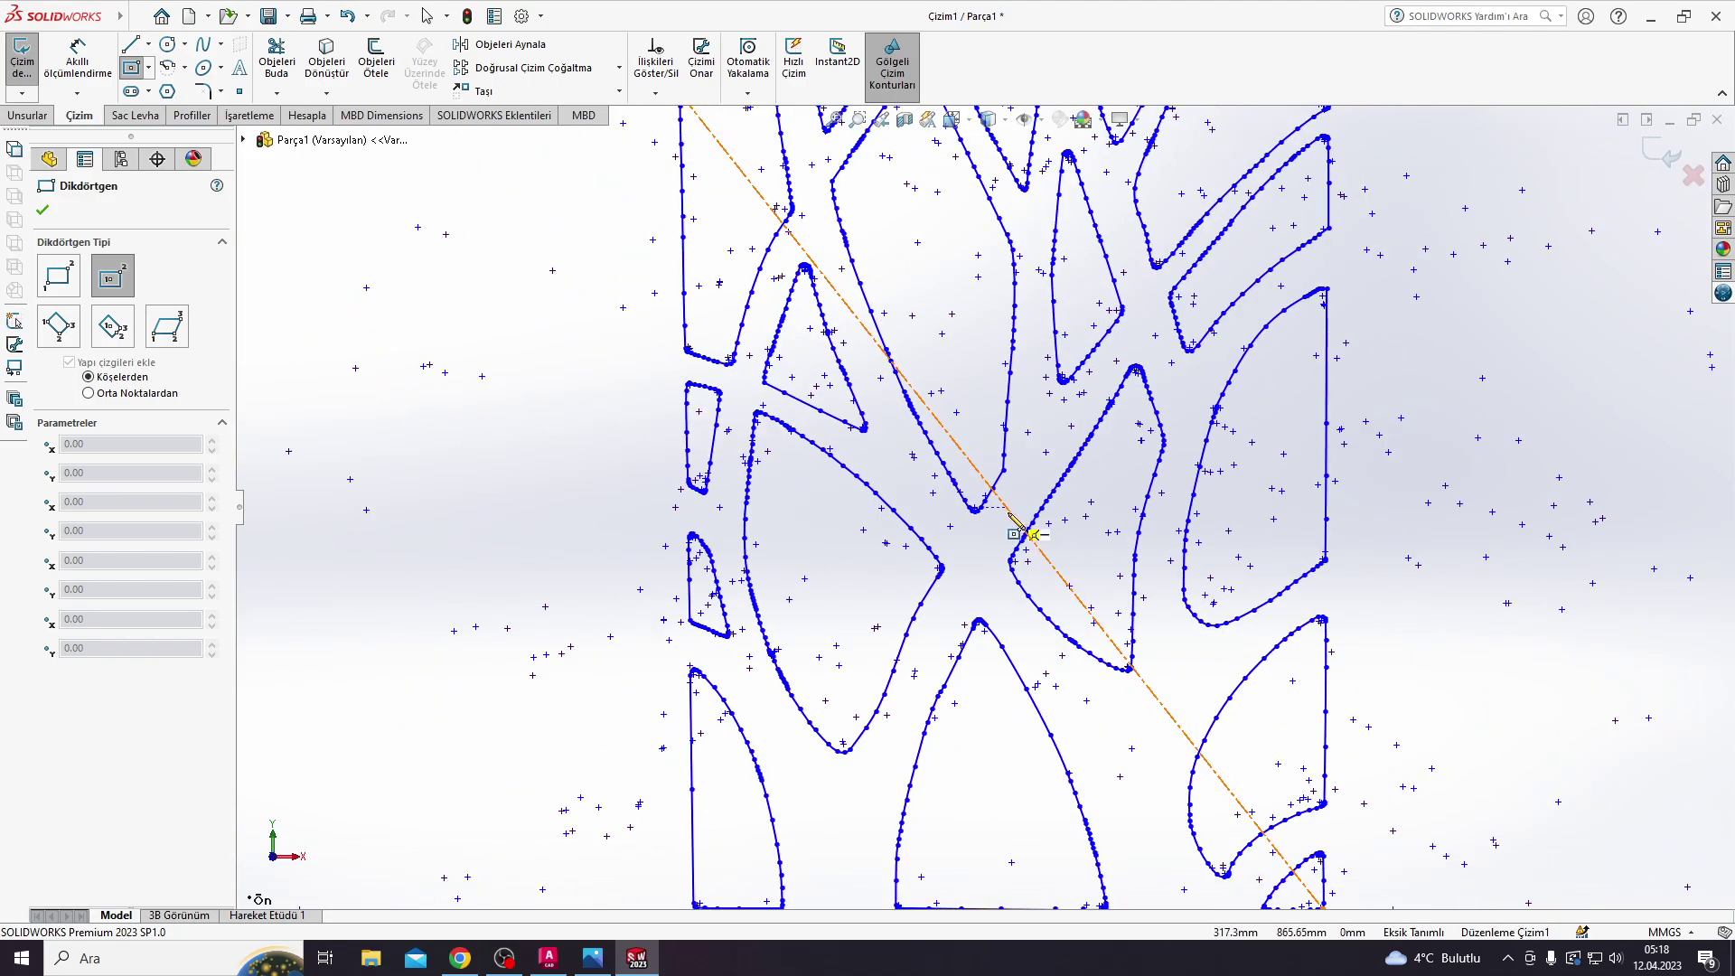
pyautogui.press('Escape')
pyautogui.click(1053, 572)
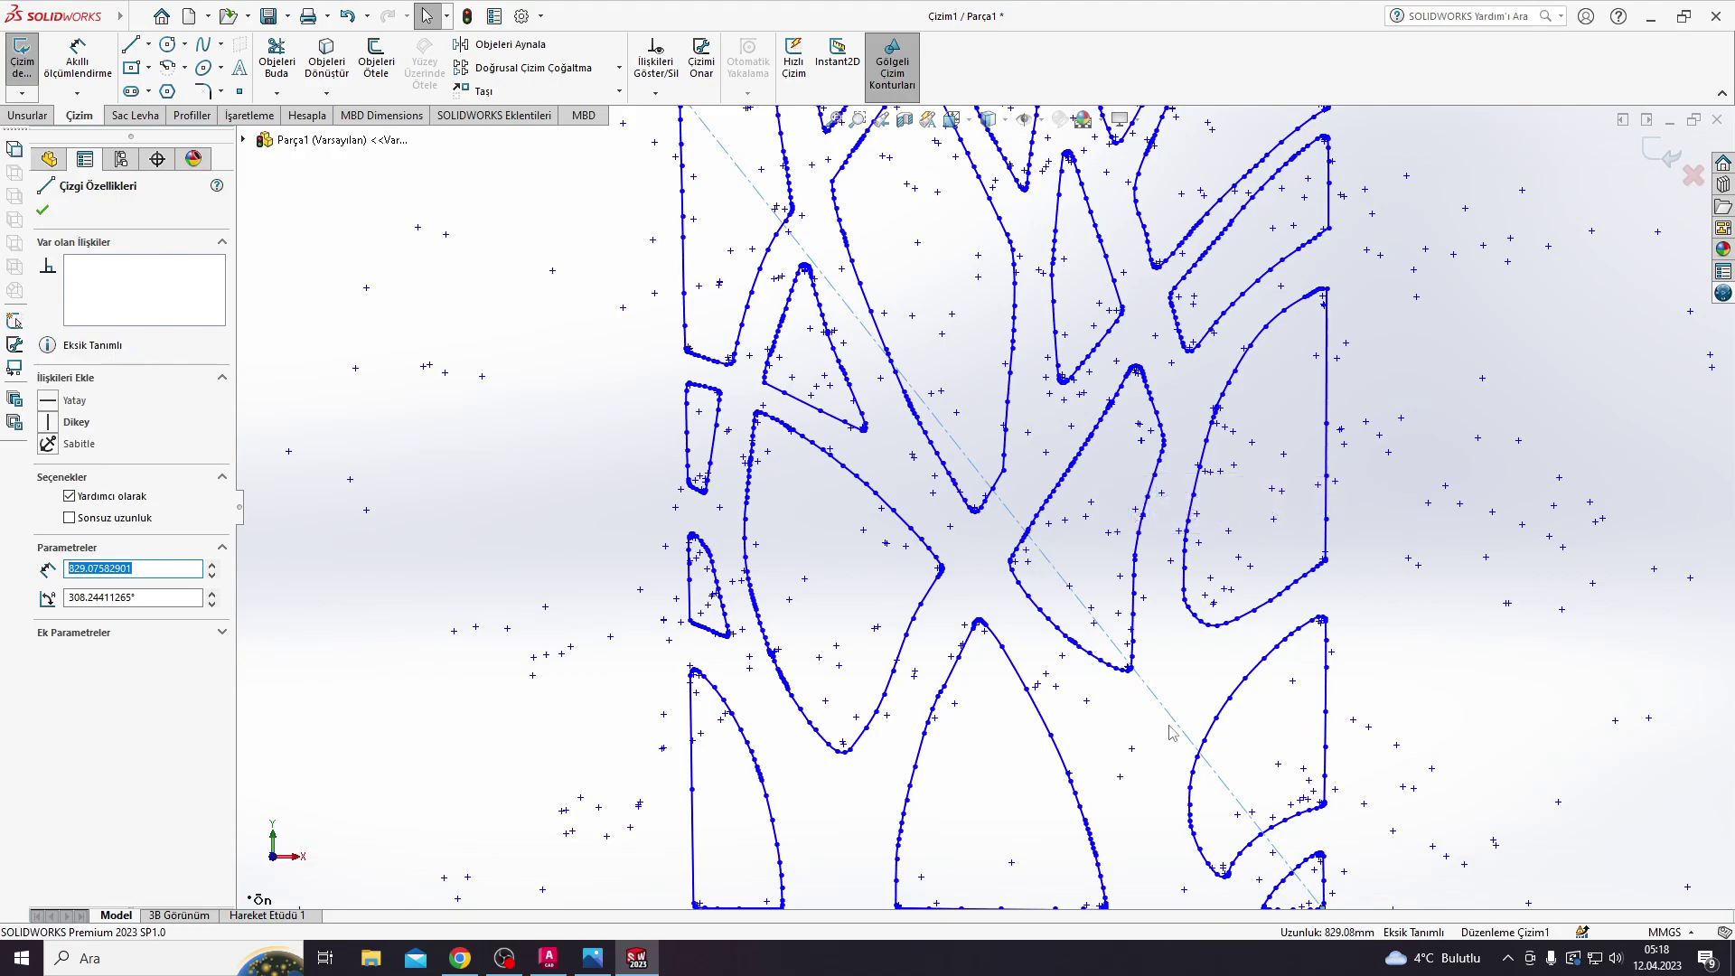
pyautogui.scroll(5, 1057, 580)
pyautogui.scroll(-4, 994, 510)
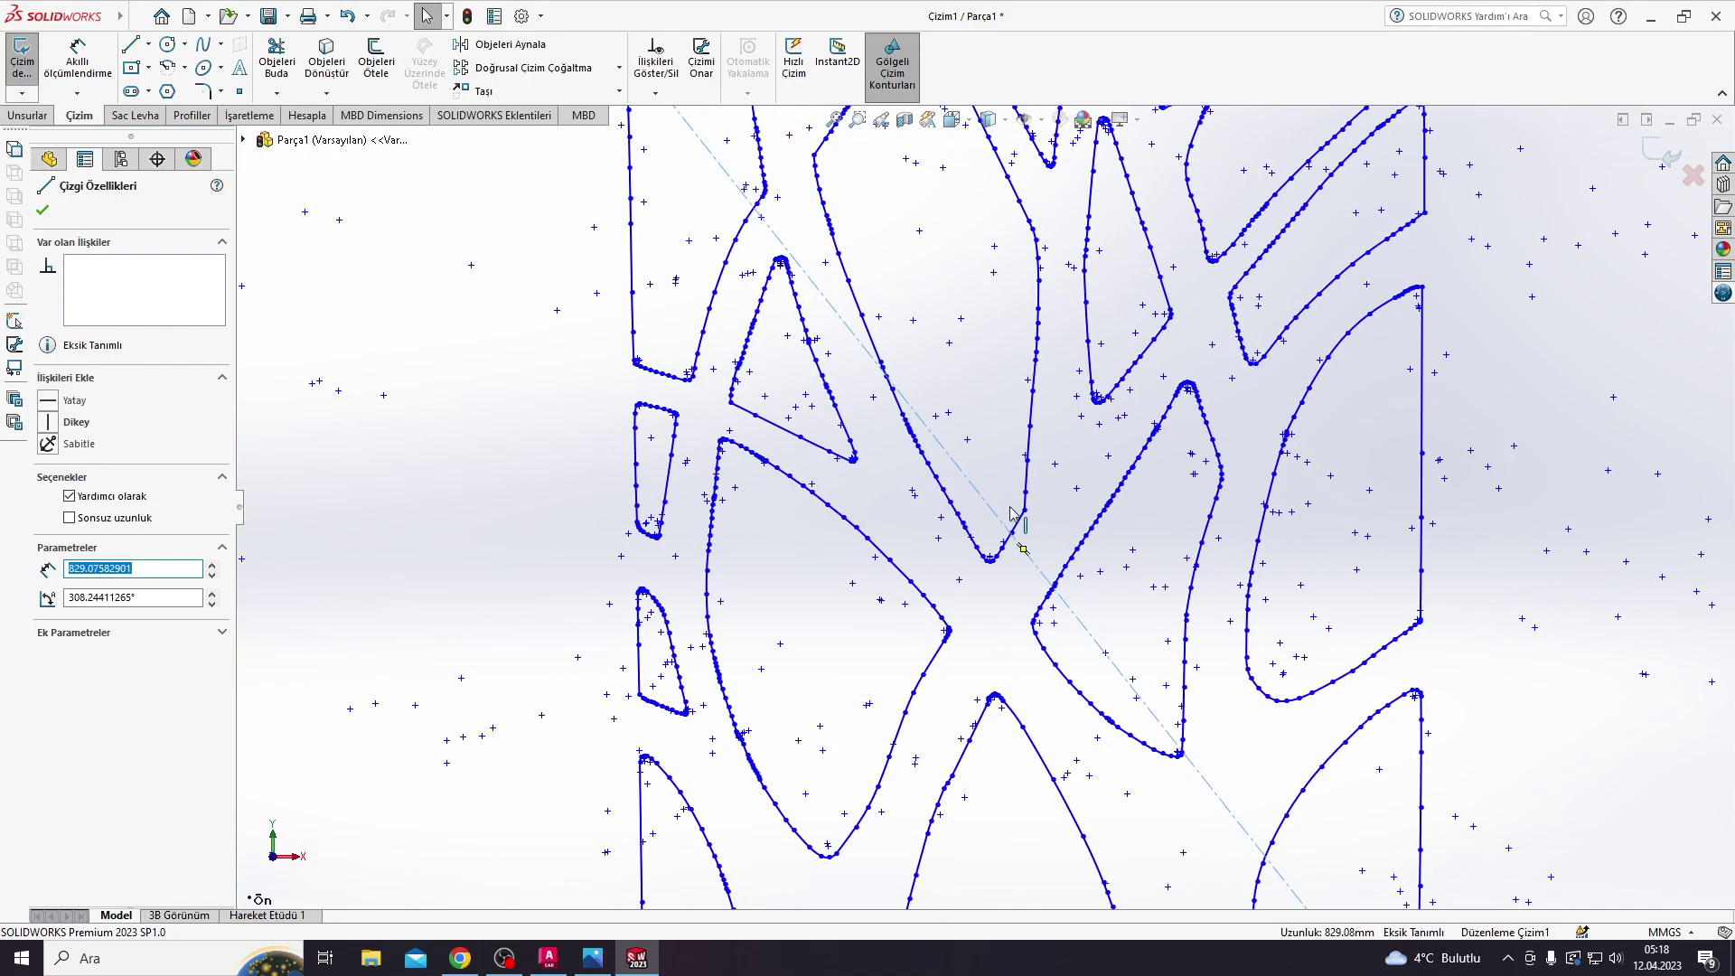
pyautogui.scroll(-2, 1005, 508)
pyautogui.click(1039, 595)
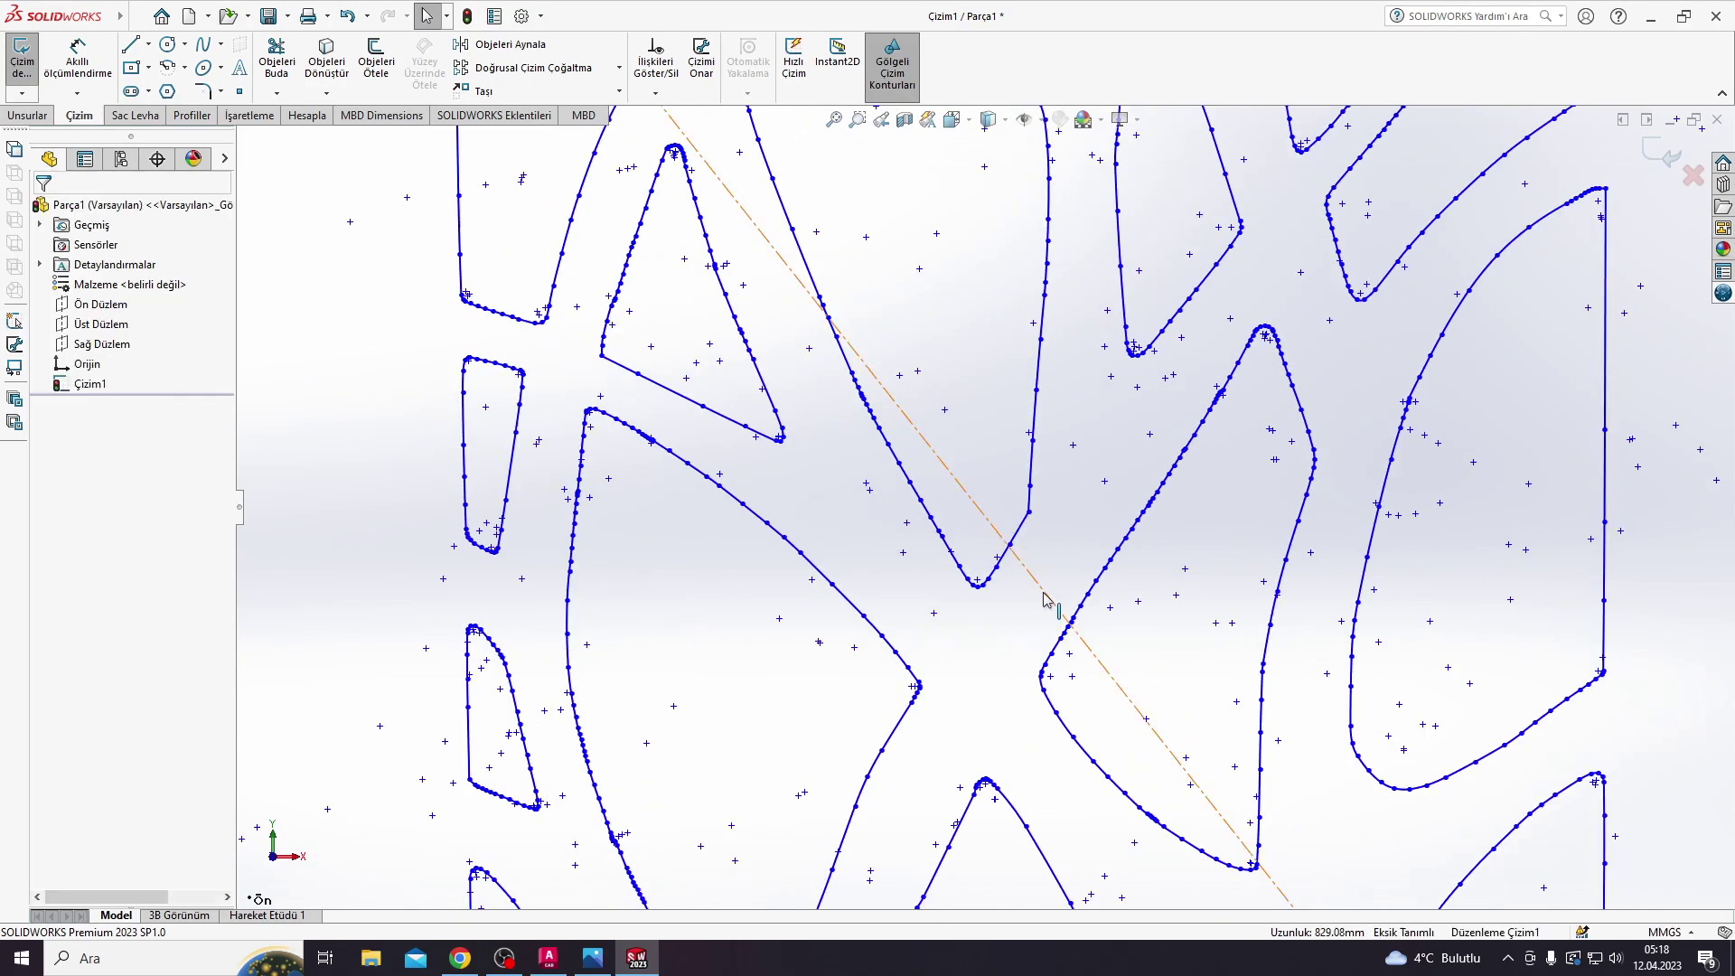
pyautogui.click(943, 599)
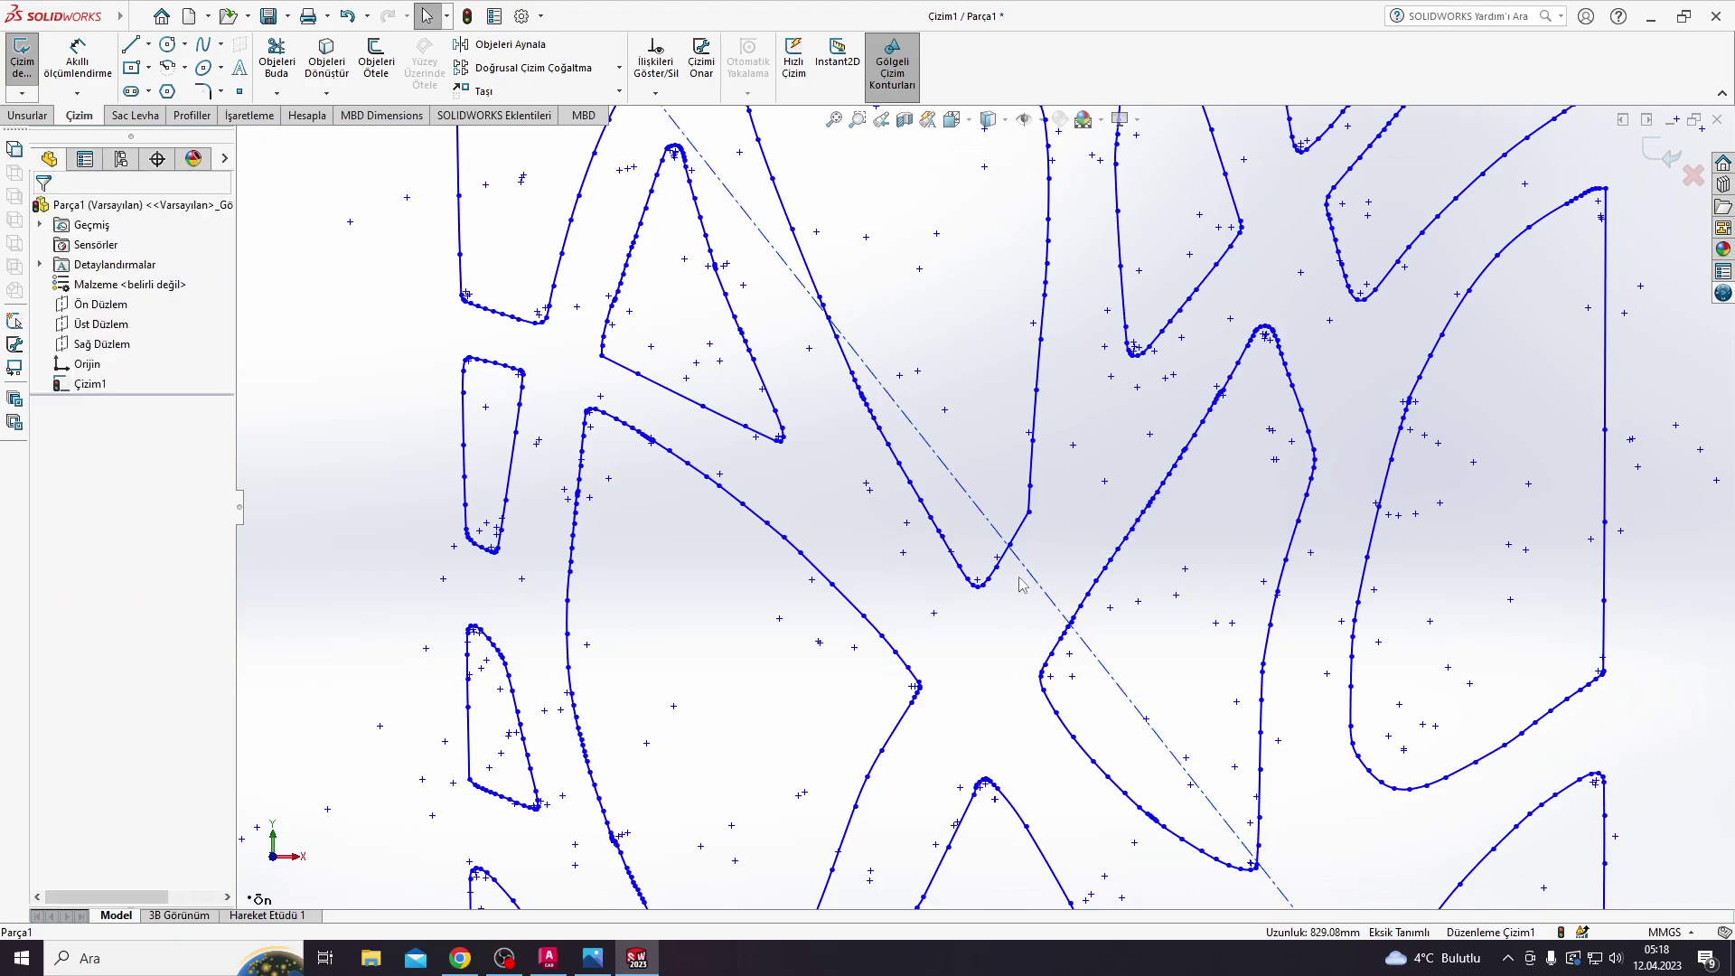
# Step: Draw a short line from the diagonal's midpoint up and to the right
pyautogui.press('l')
pyautogui.scroll(2, 1026, 607)
pyautogui.scroll(3, 1026, 607)
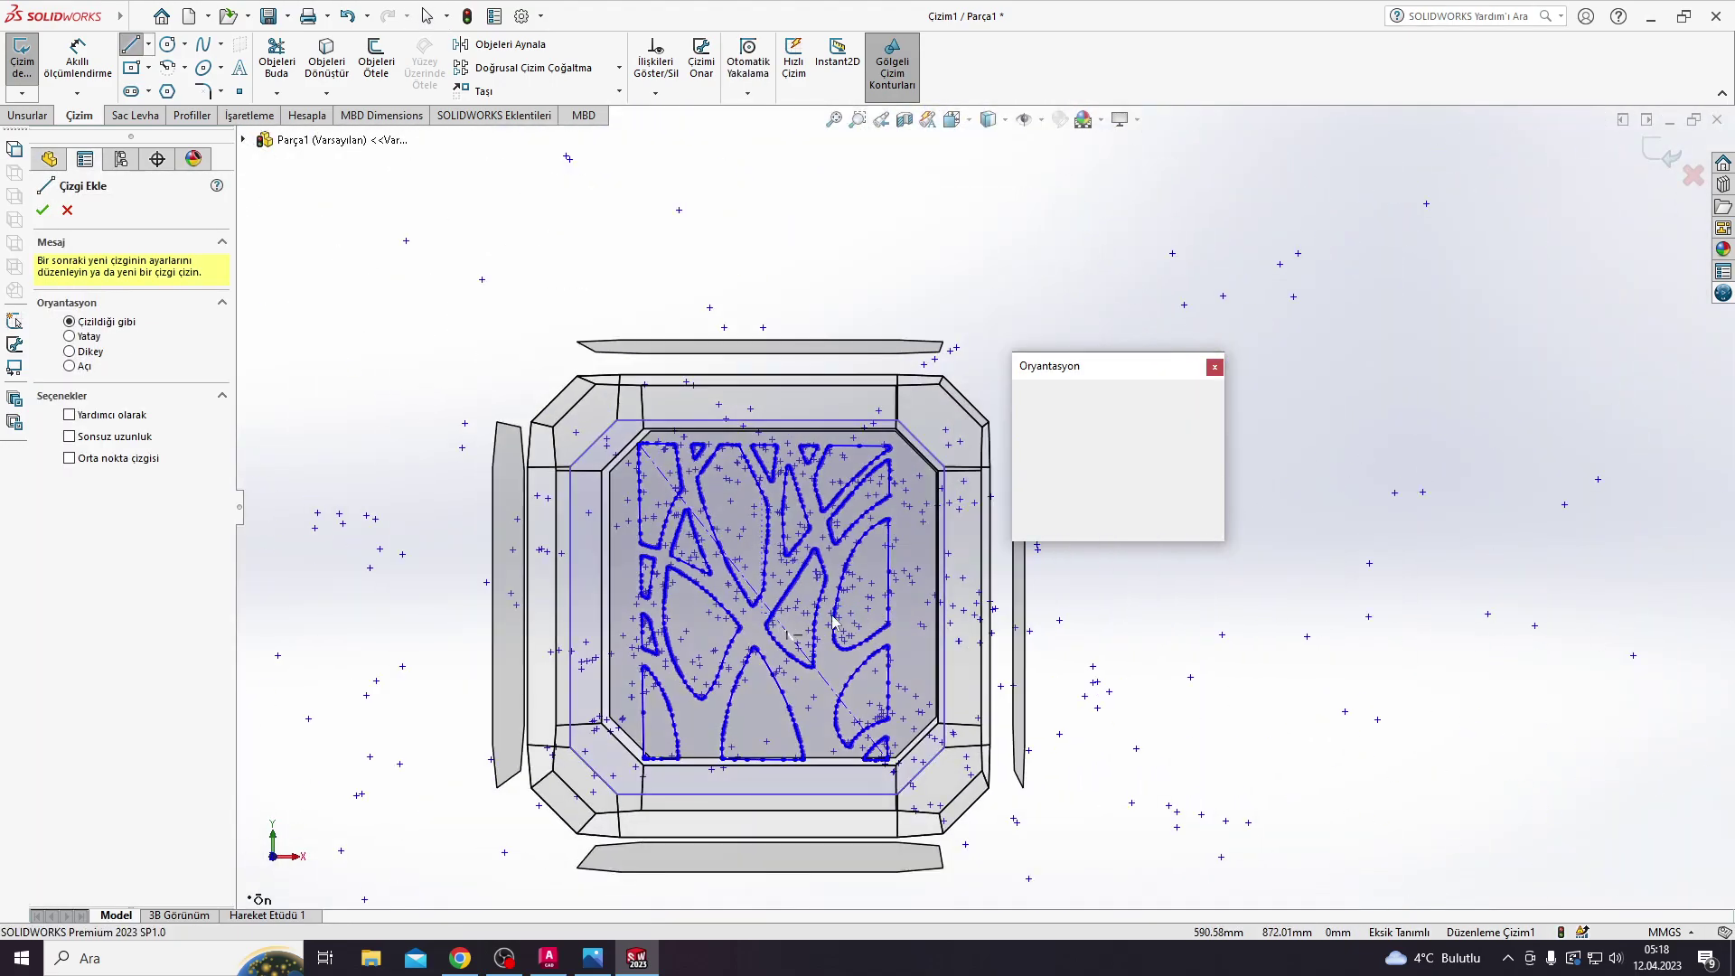
pyautogui.scroll(-5, 1029, 601)
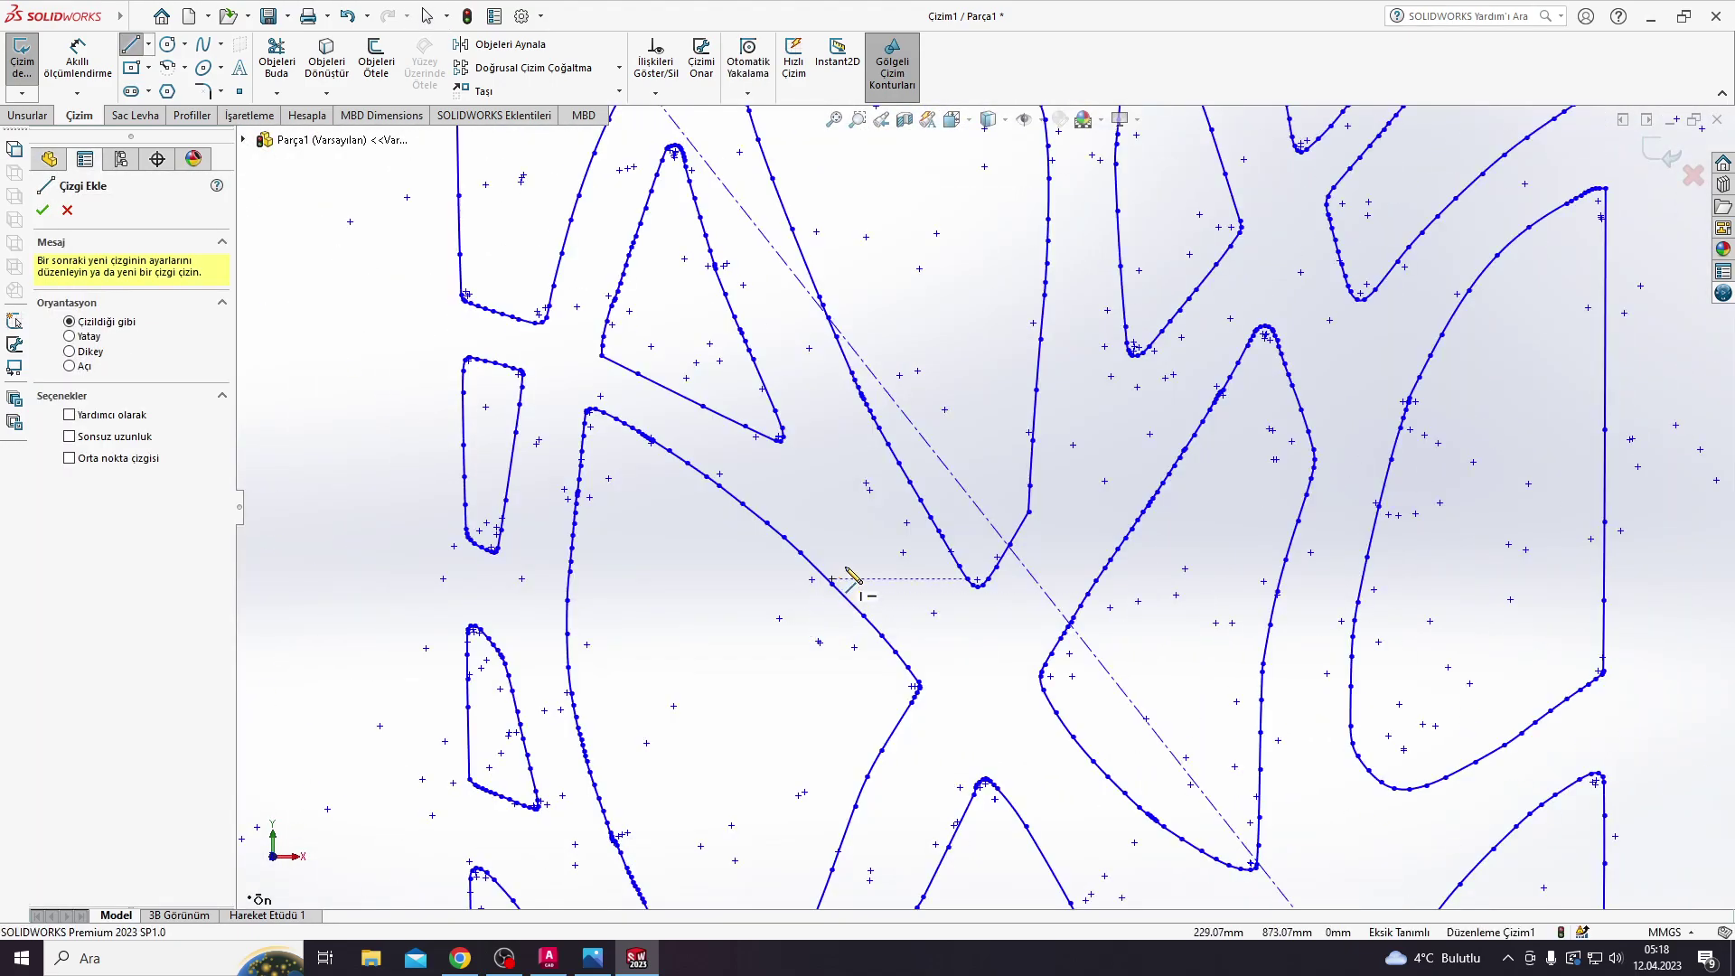
pyautogui.click(1026, 567)
pyautogui.click(1118, 458)
pyautogui.press('Escape')
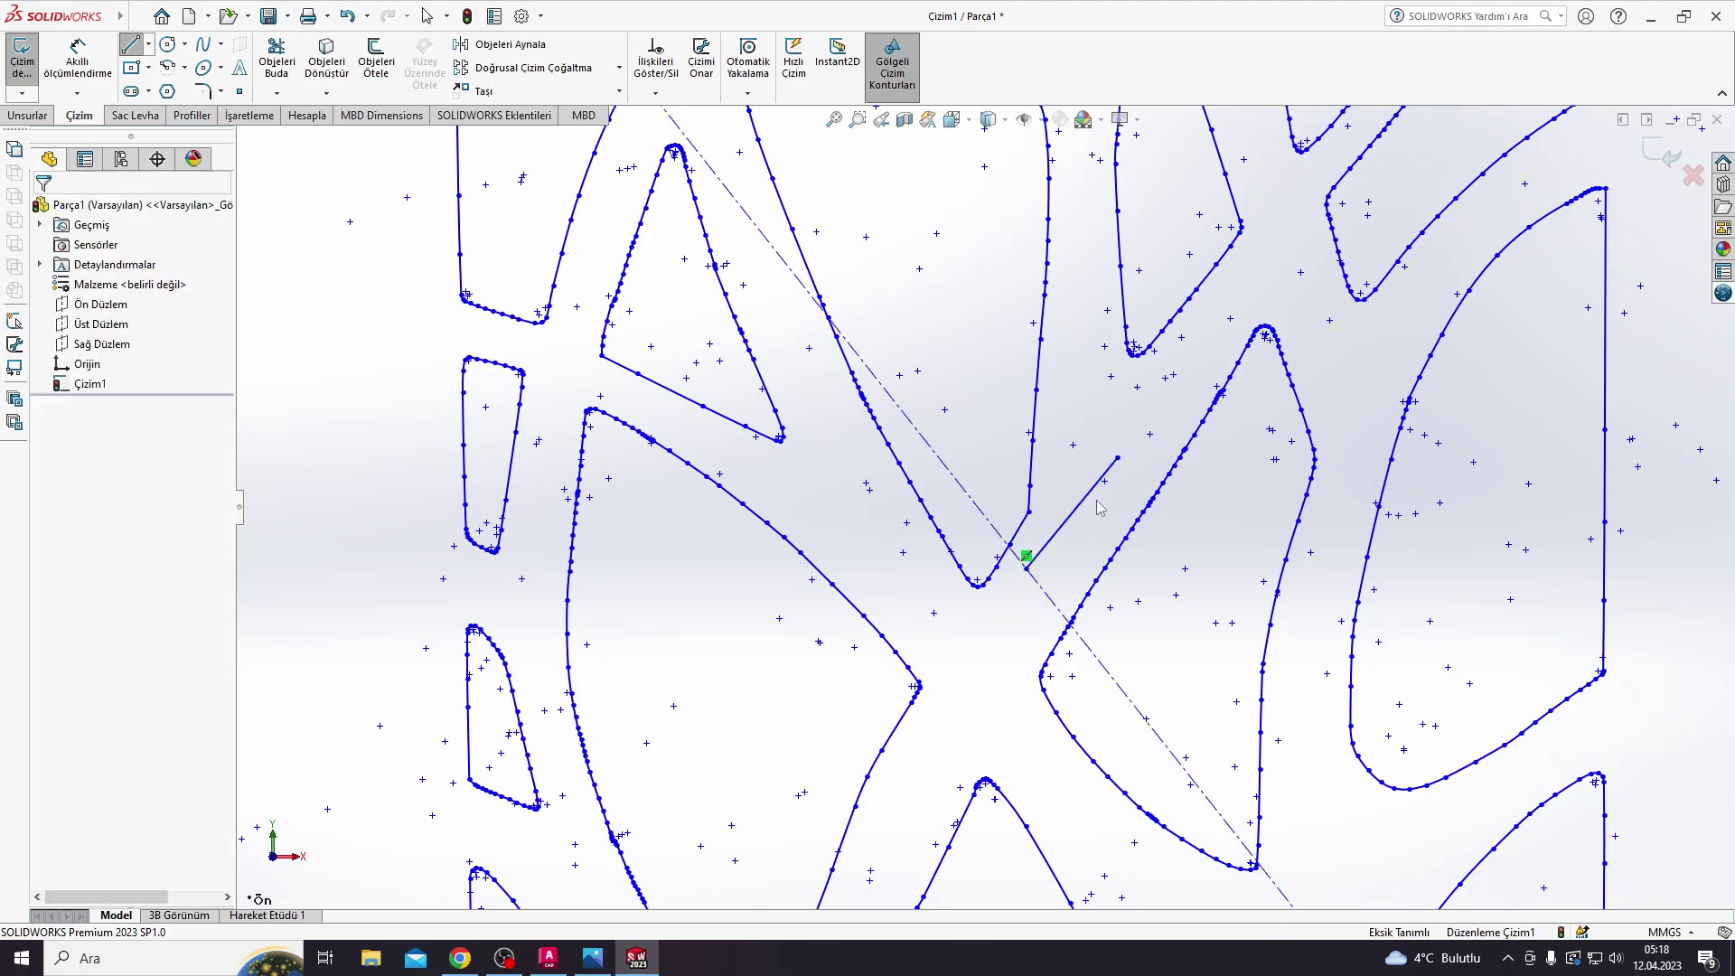
pyautogui.click(1089, 500)
pyautogui.press('Escape')
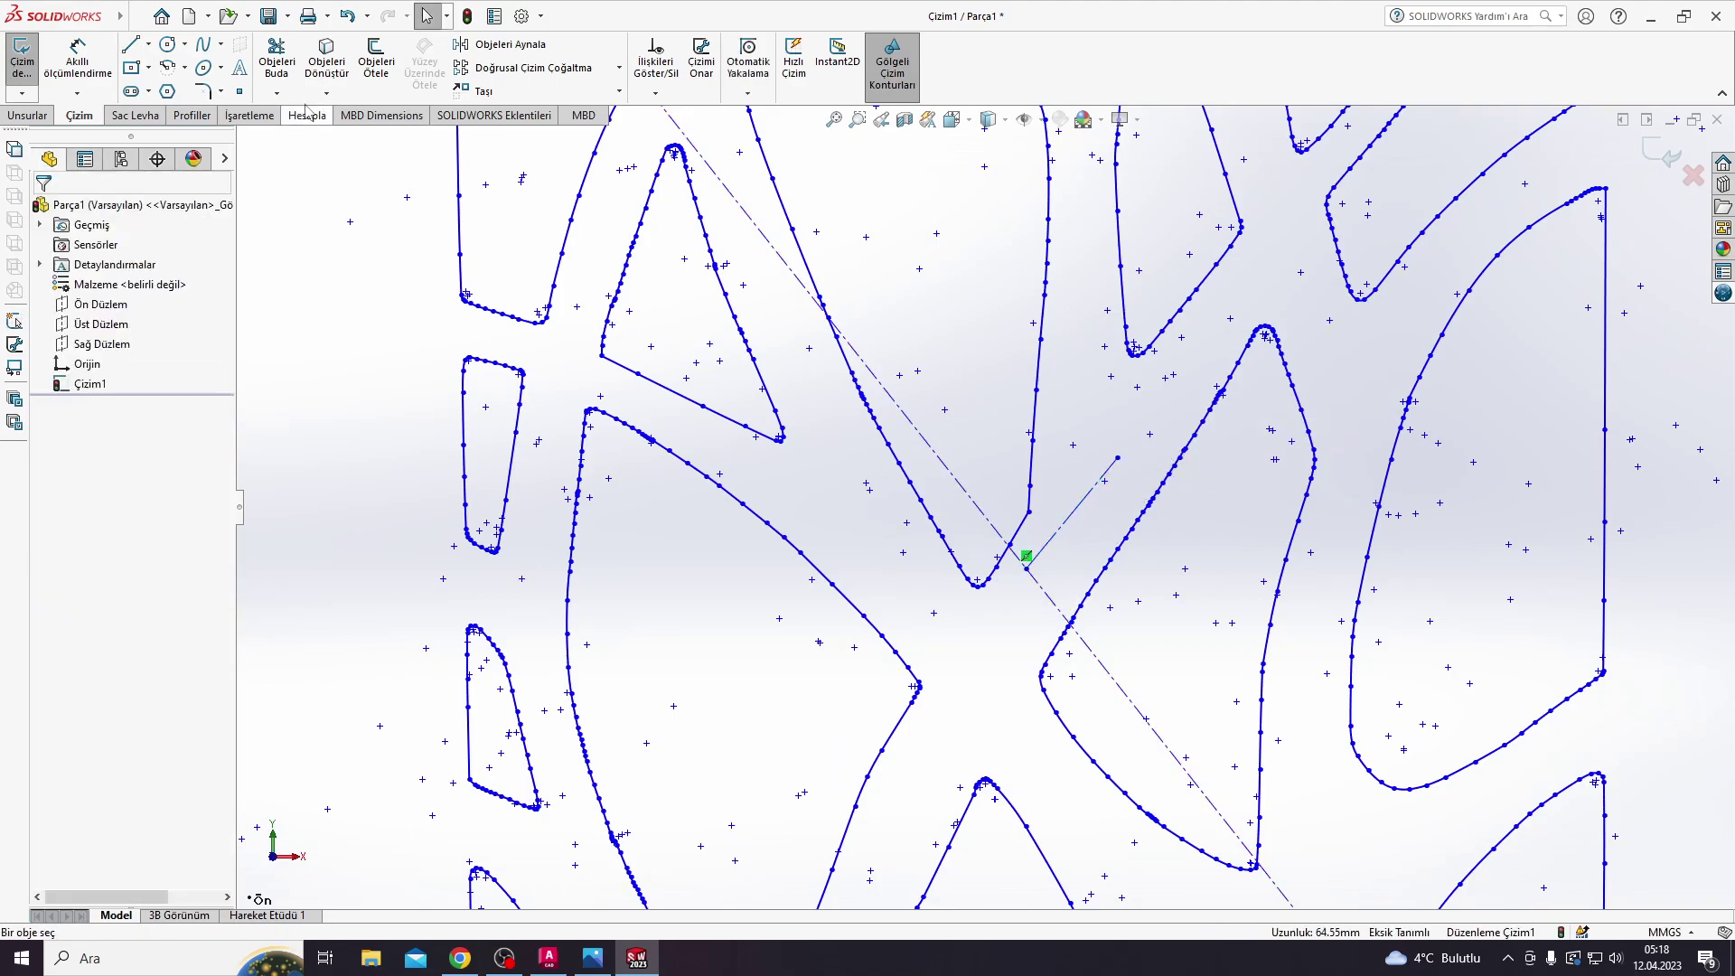
# Step: Draw a center rectangle about 692.67 wide from the diagonal midpoint, enclosing the whole pattern
pyautogui.click(174, 63)
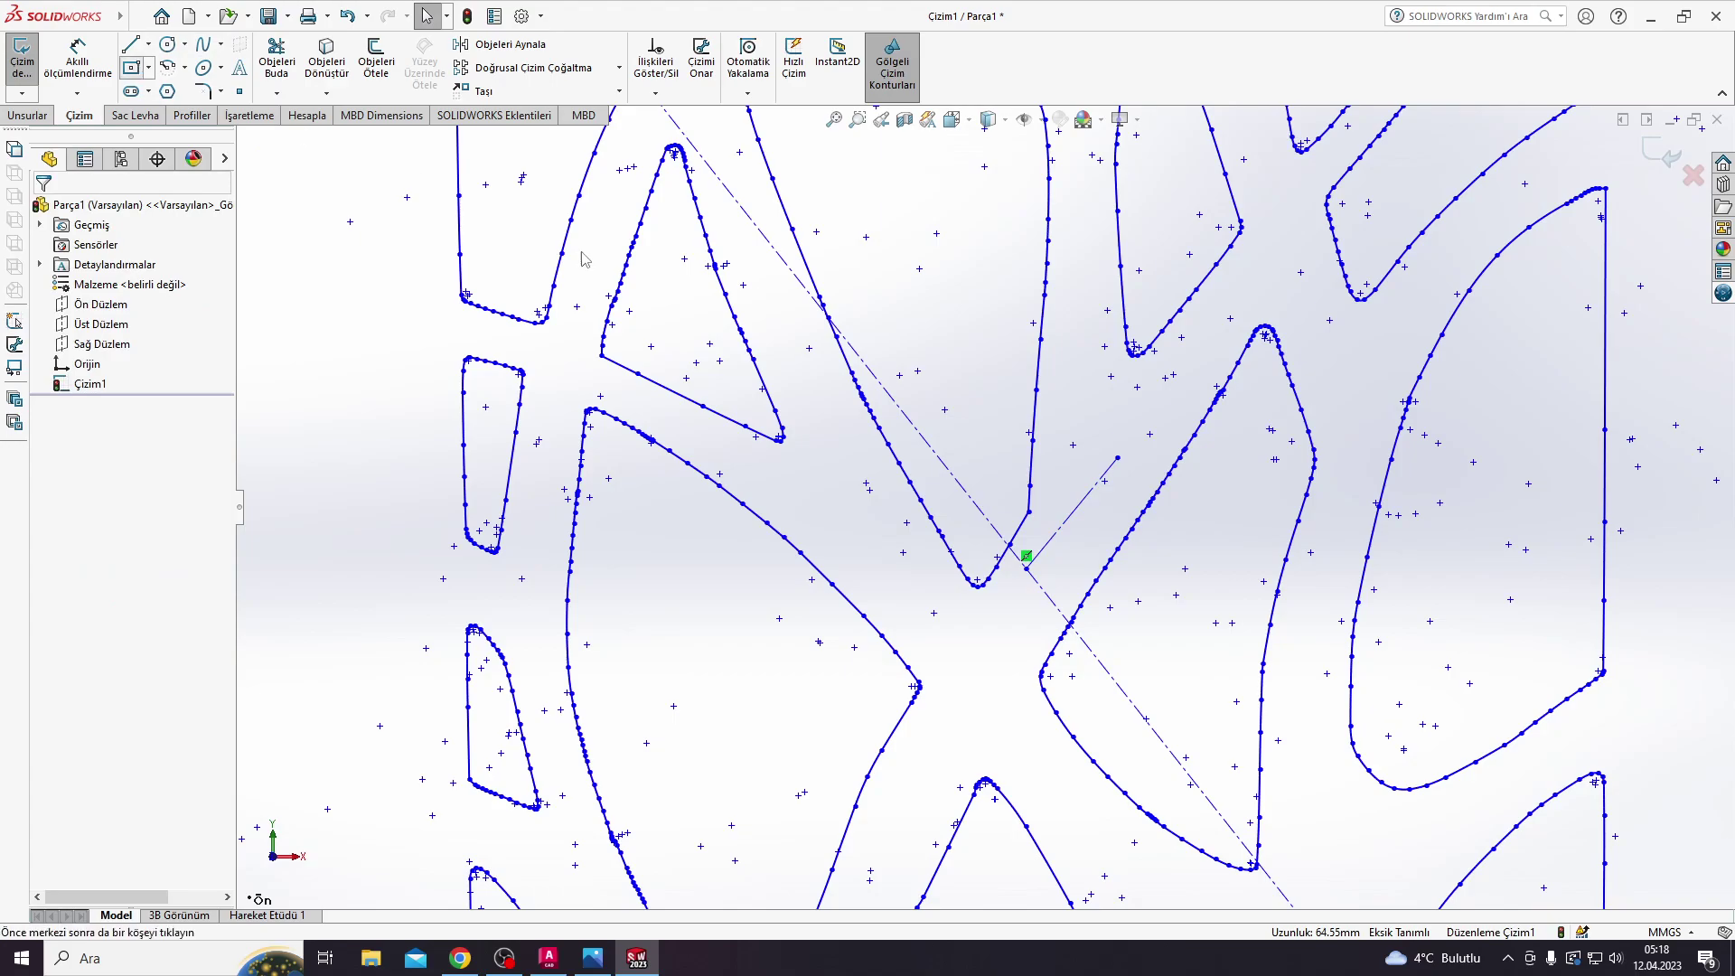
pyautogui.click(1027, 568)
pyautogui.scroll(5, 1026, 567)
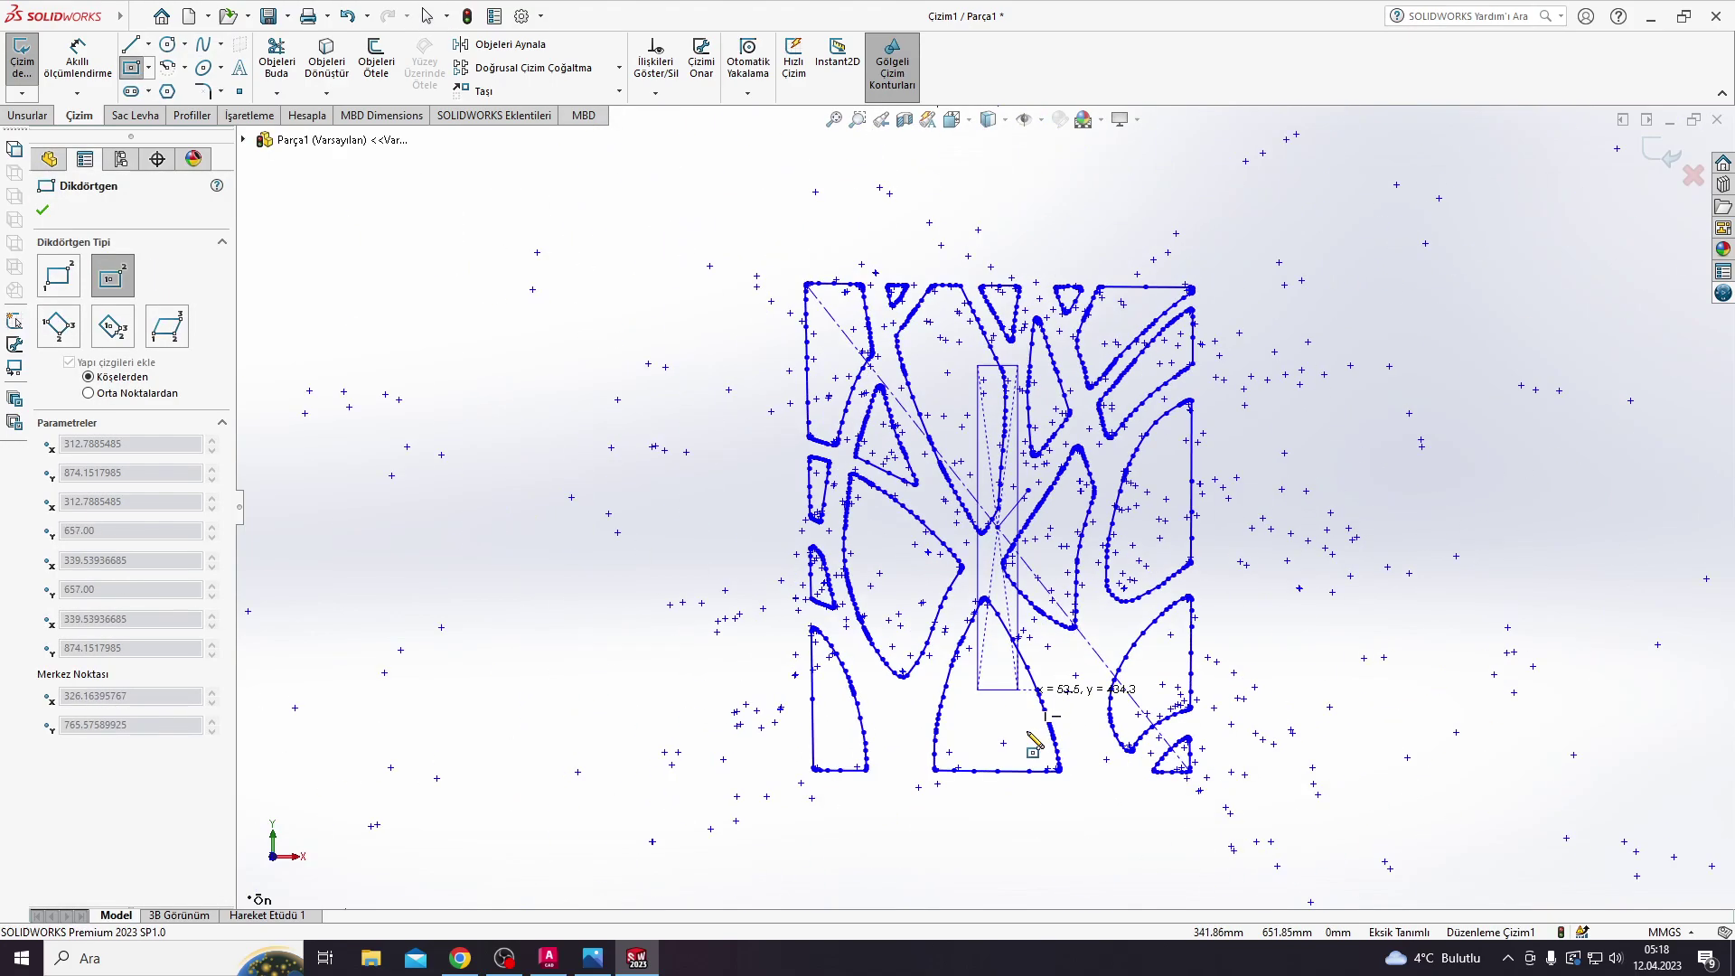
pyautogui.click(1257, 814)
pyautogui.click(77, 59)
pyautogui.click(1029, 241)
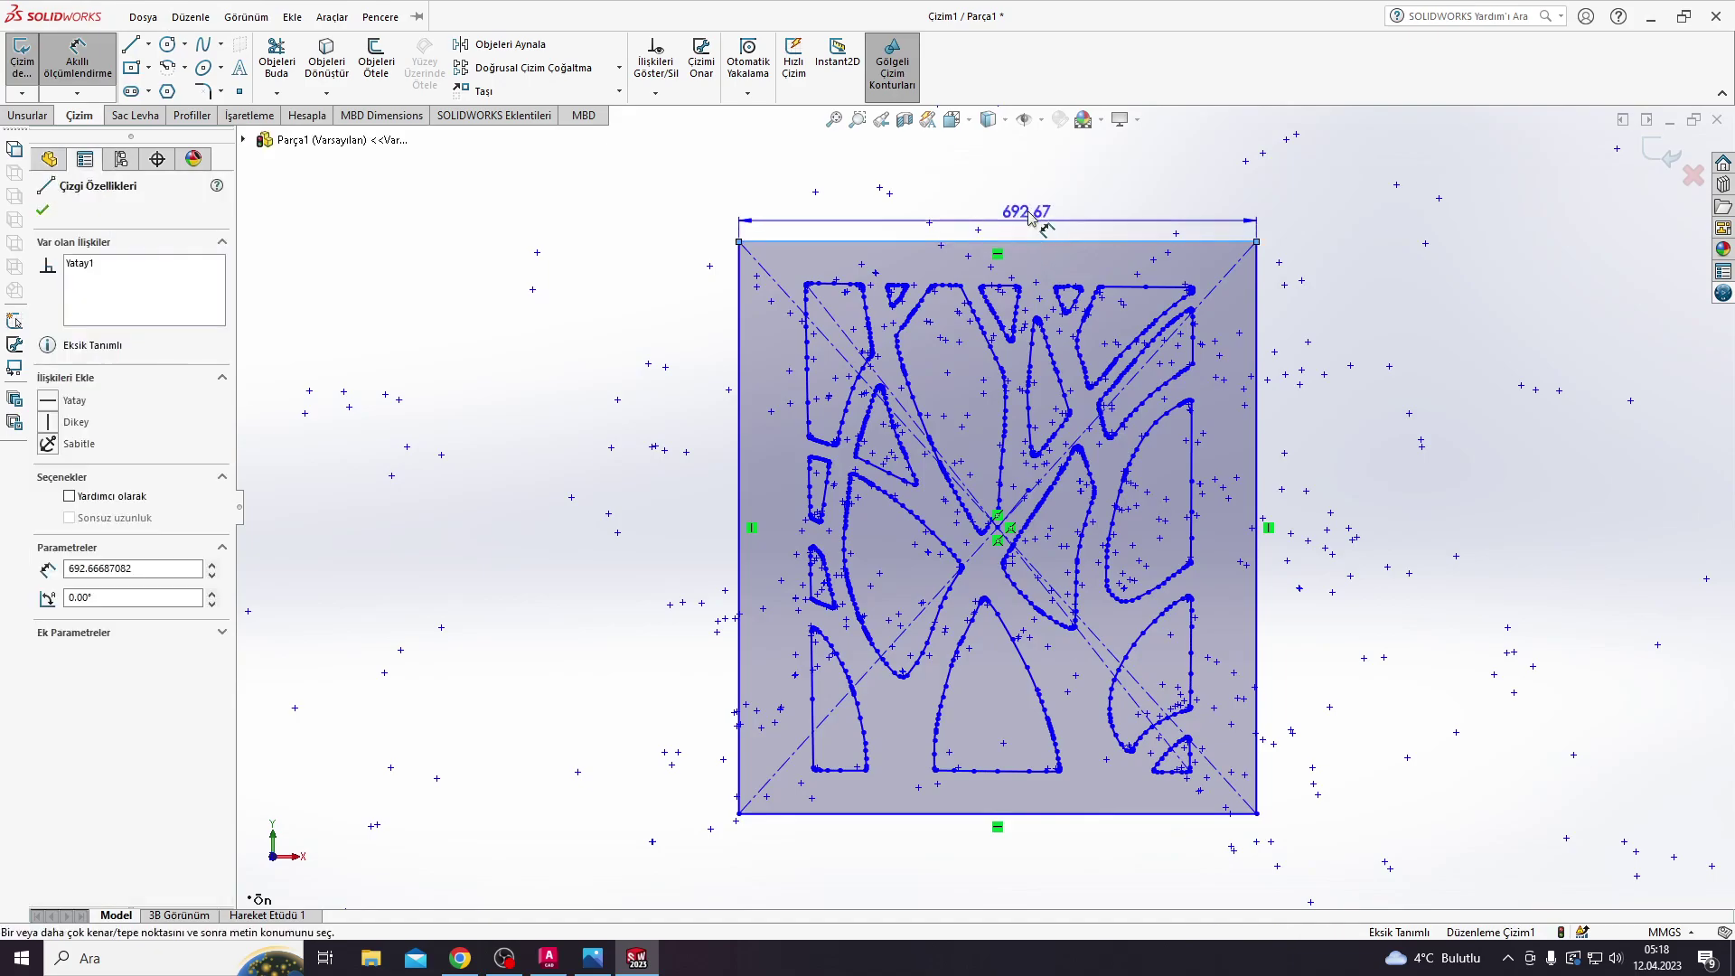
pyautogui.press('Escape')
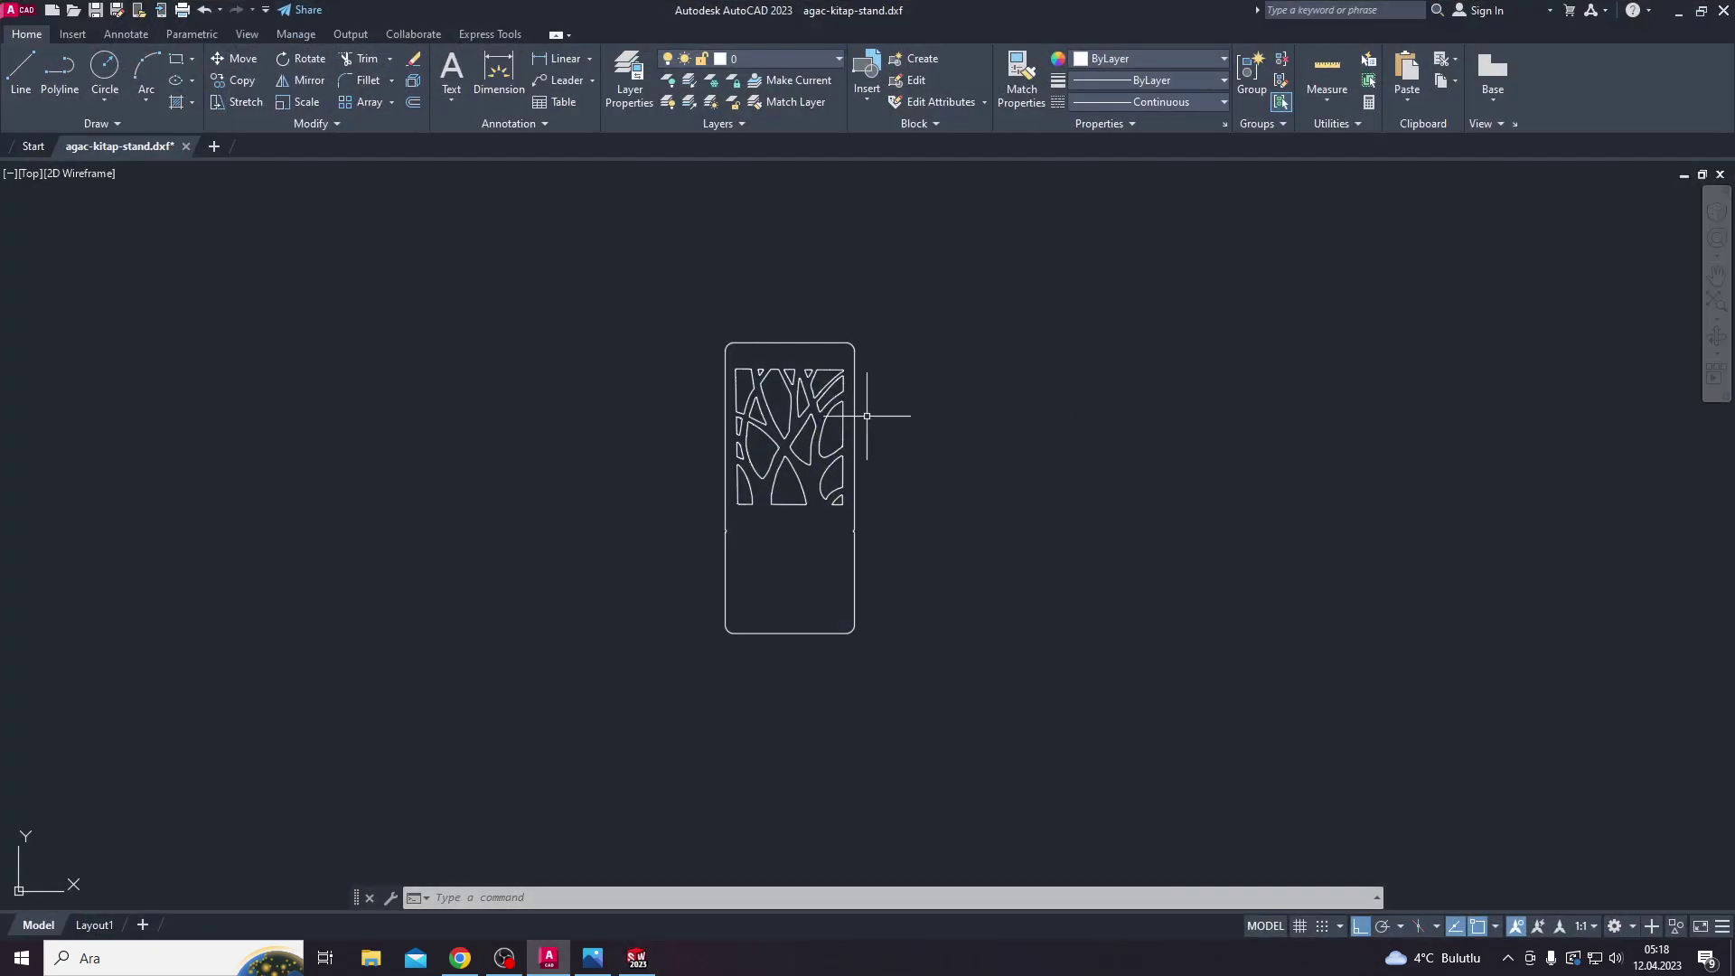
pyautogui.hotkey('alt', 'Tab')
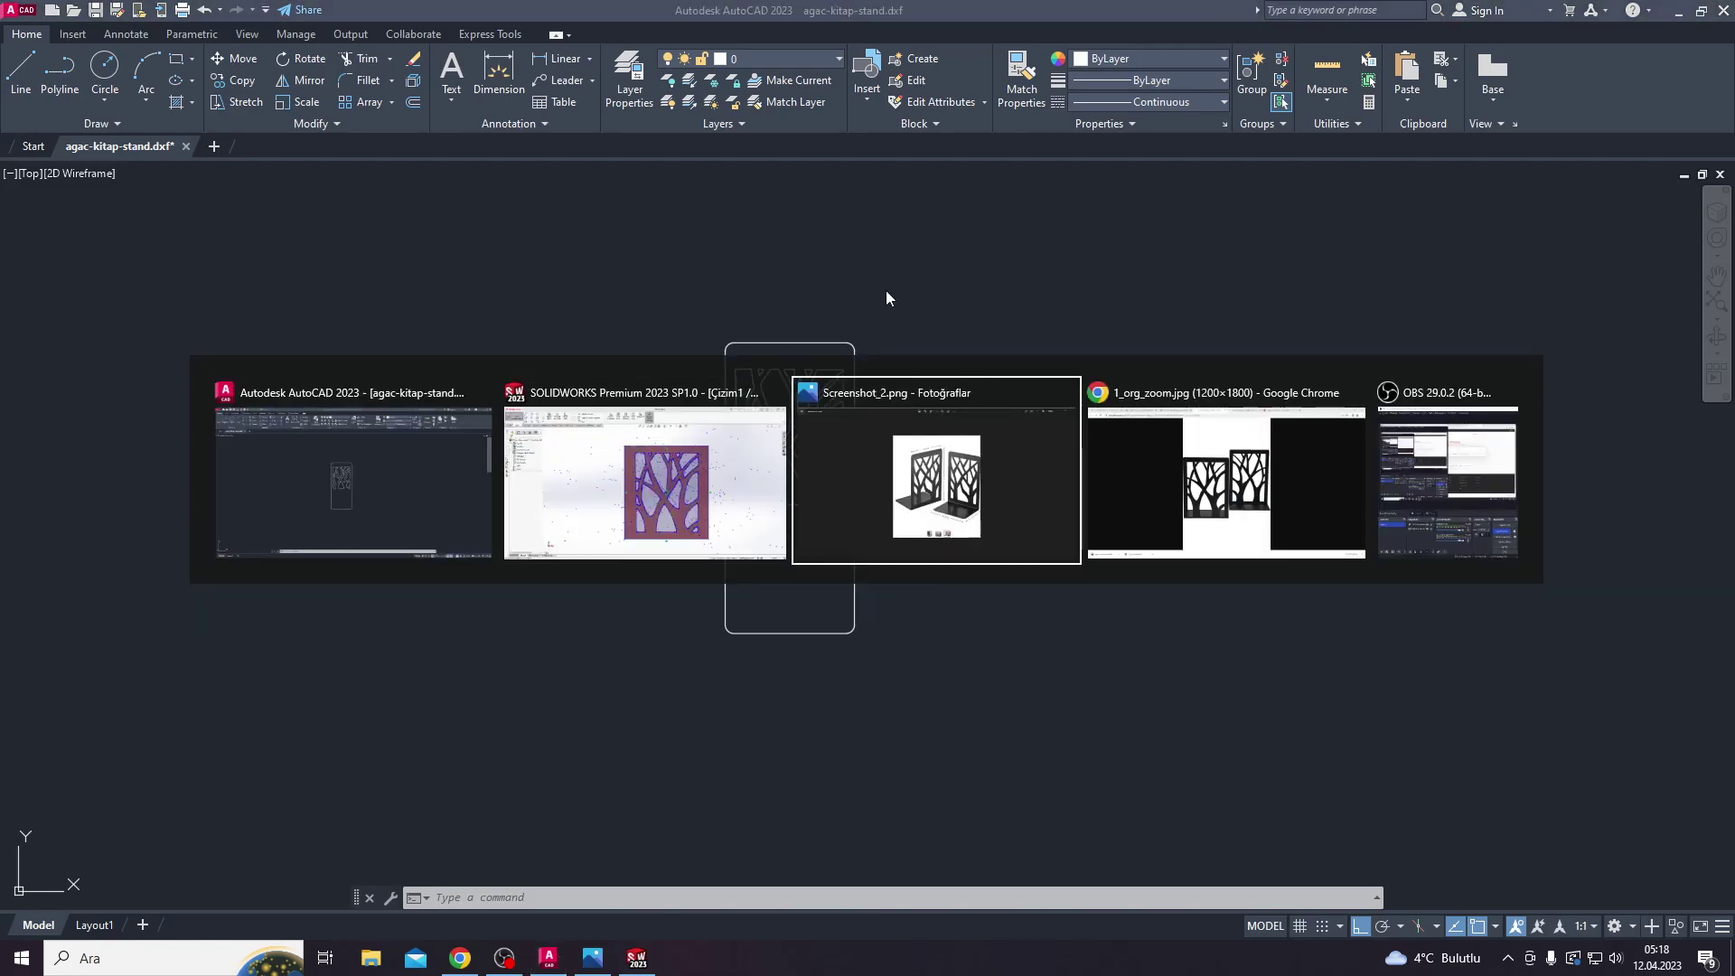
pyautogui.hotkey('alt', 'Tab')
pyautogui.scroll(6, 832, 353)
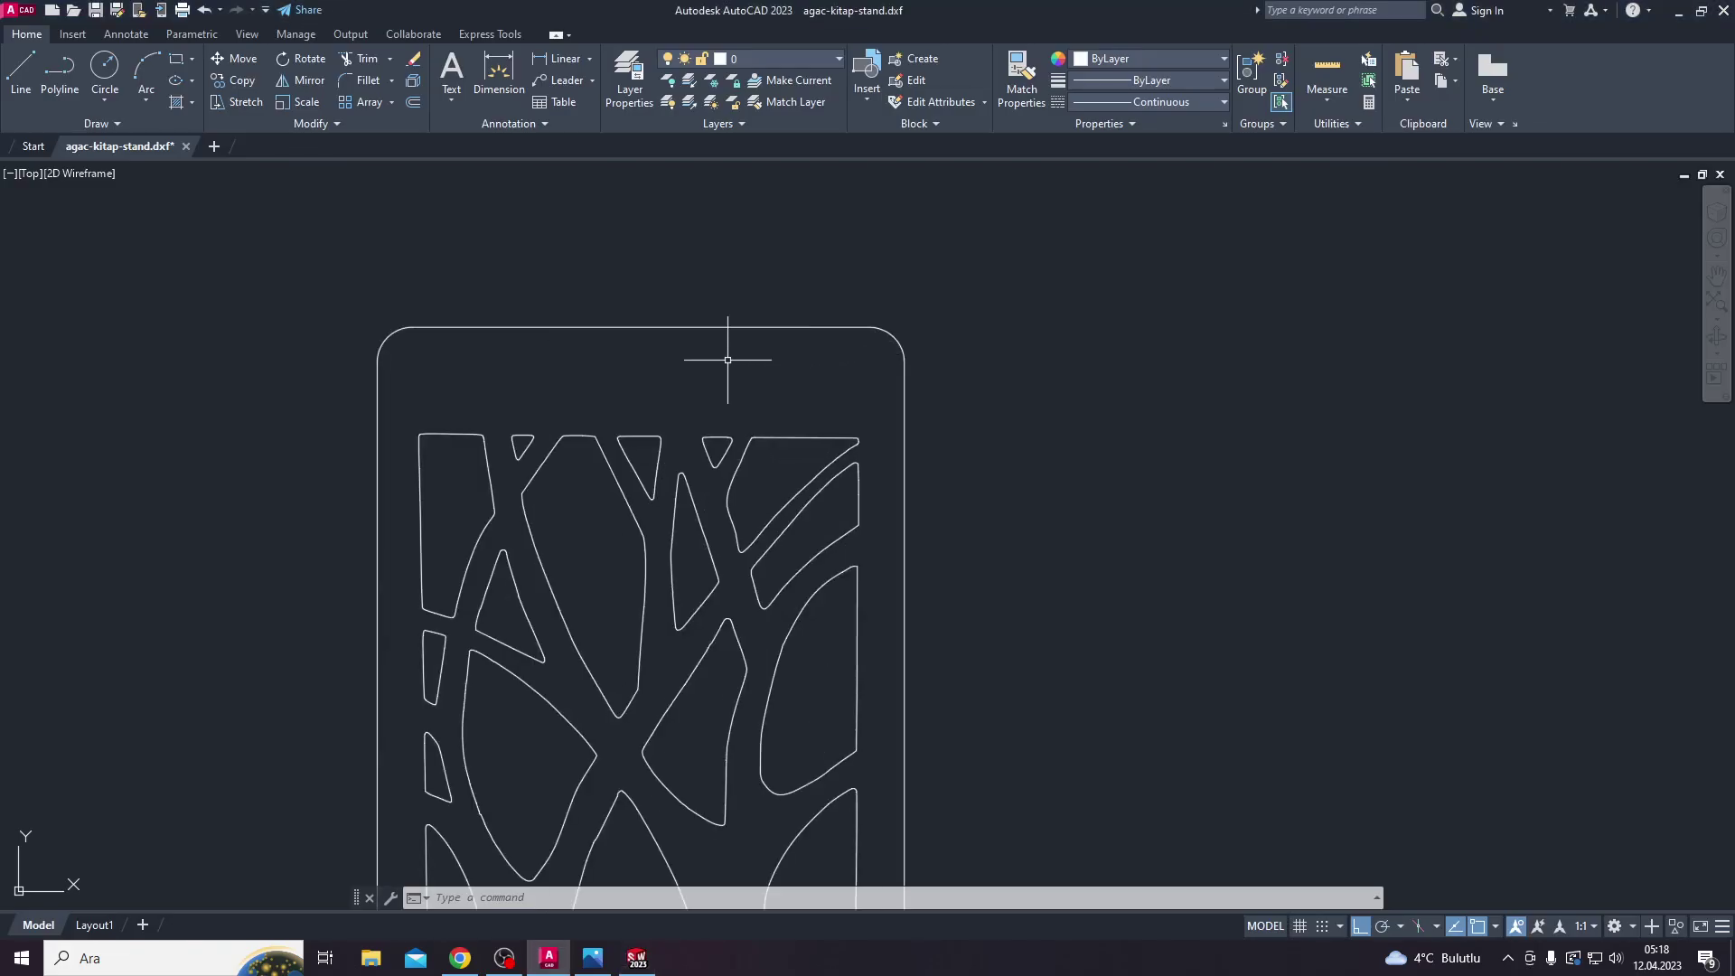
pyautogui.click(500, 86)
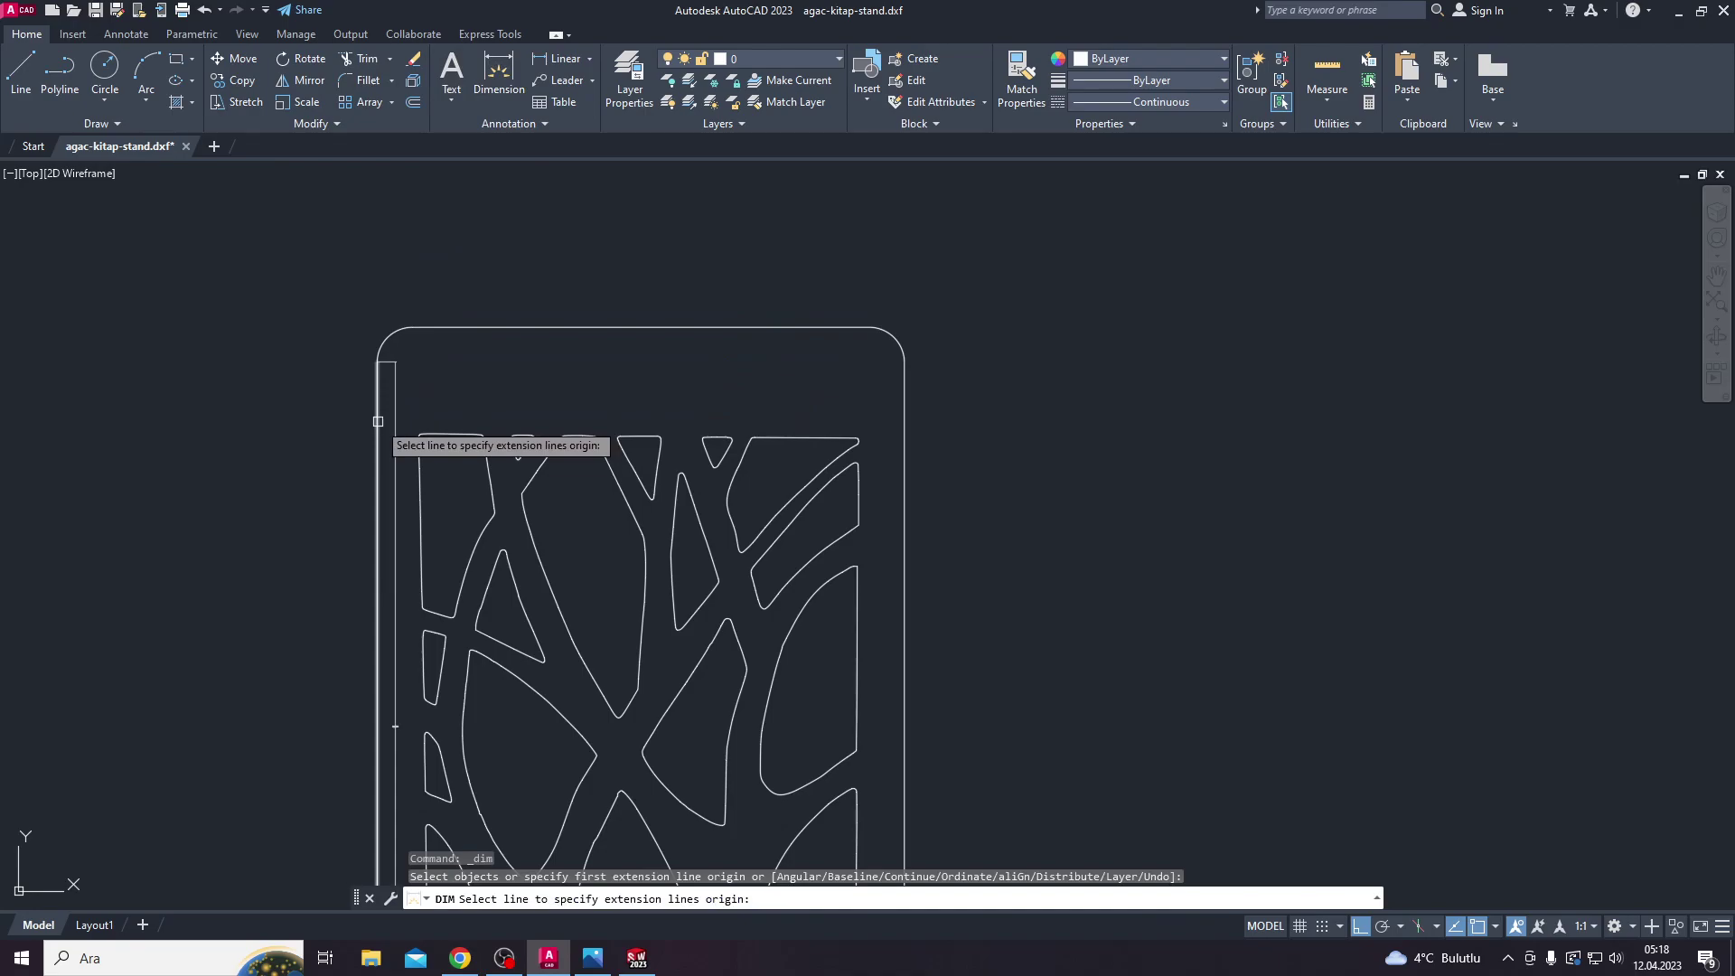
pyautogui.hotkey('alt', 'Tab')
pyautogui.hotkey('alt', 'Tab')
pyautogui.hotkey('alt', 'Tab')
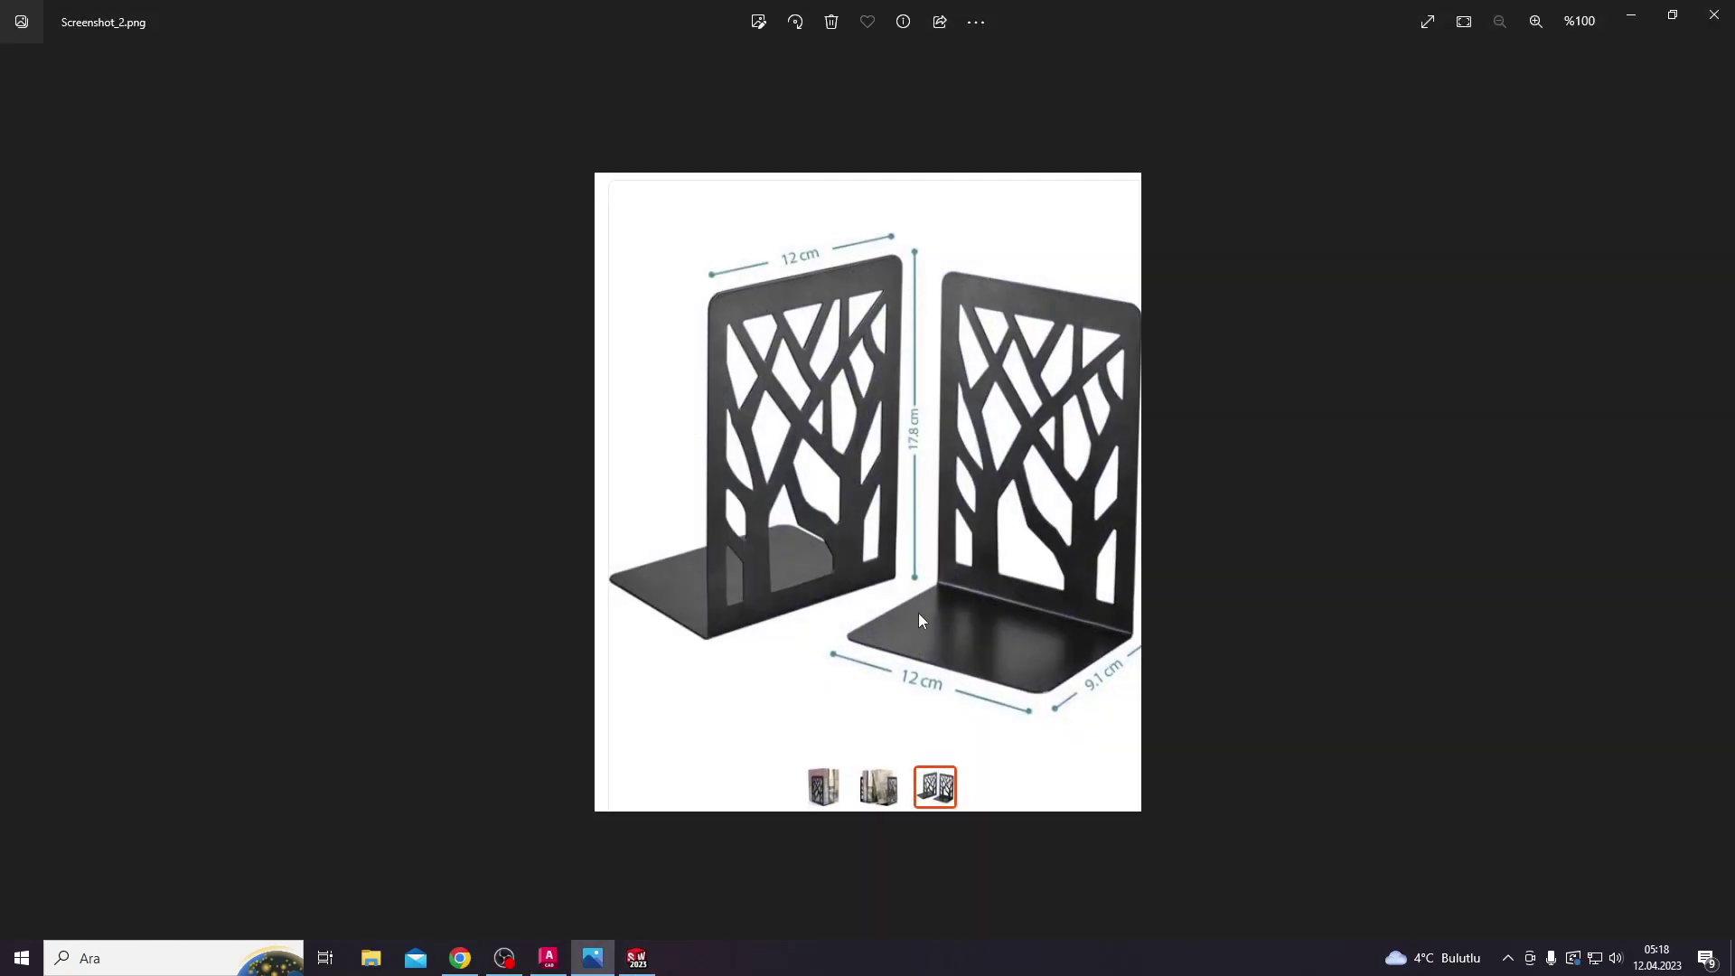
pyautogui.hotkey('alt', 'Tab')
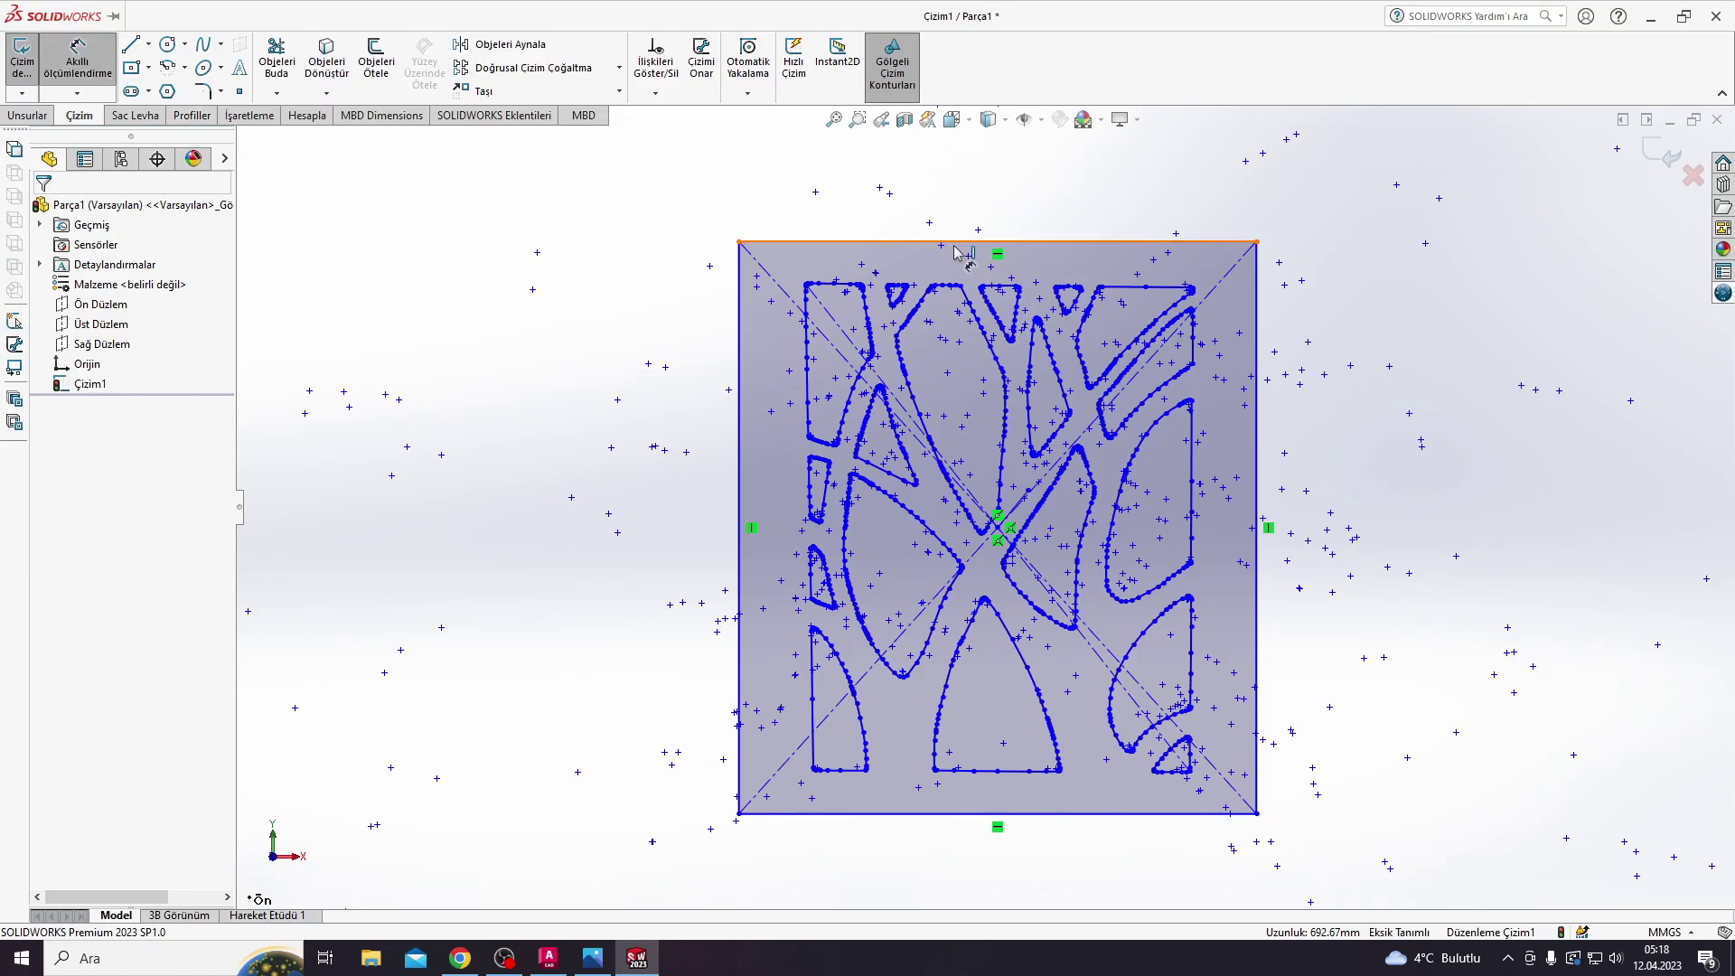
# Step: Dimension the rectangle's top edge to 120 mm wide
pyautogui.click(965, 242)
pyautogui.click(967, 160)
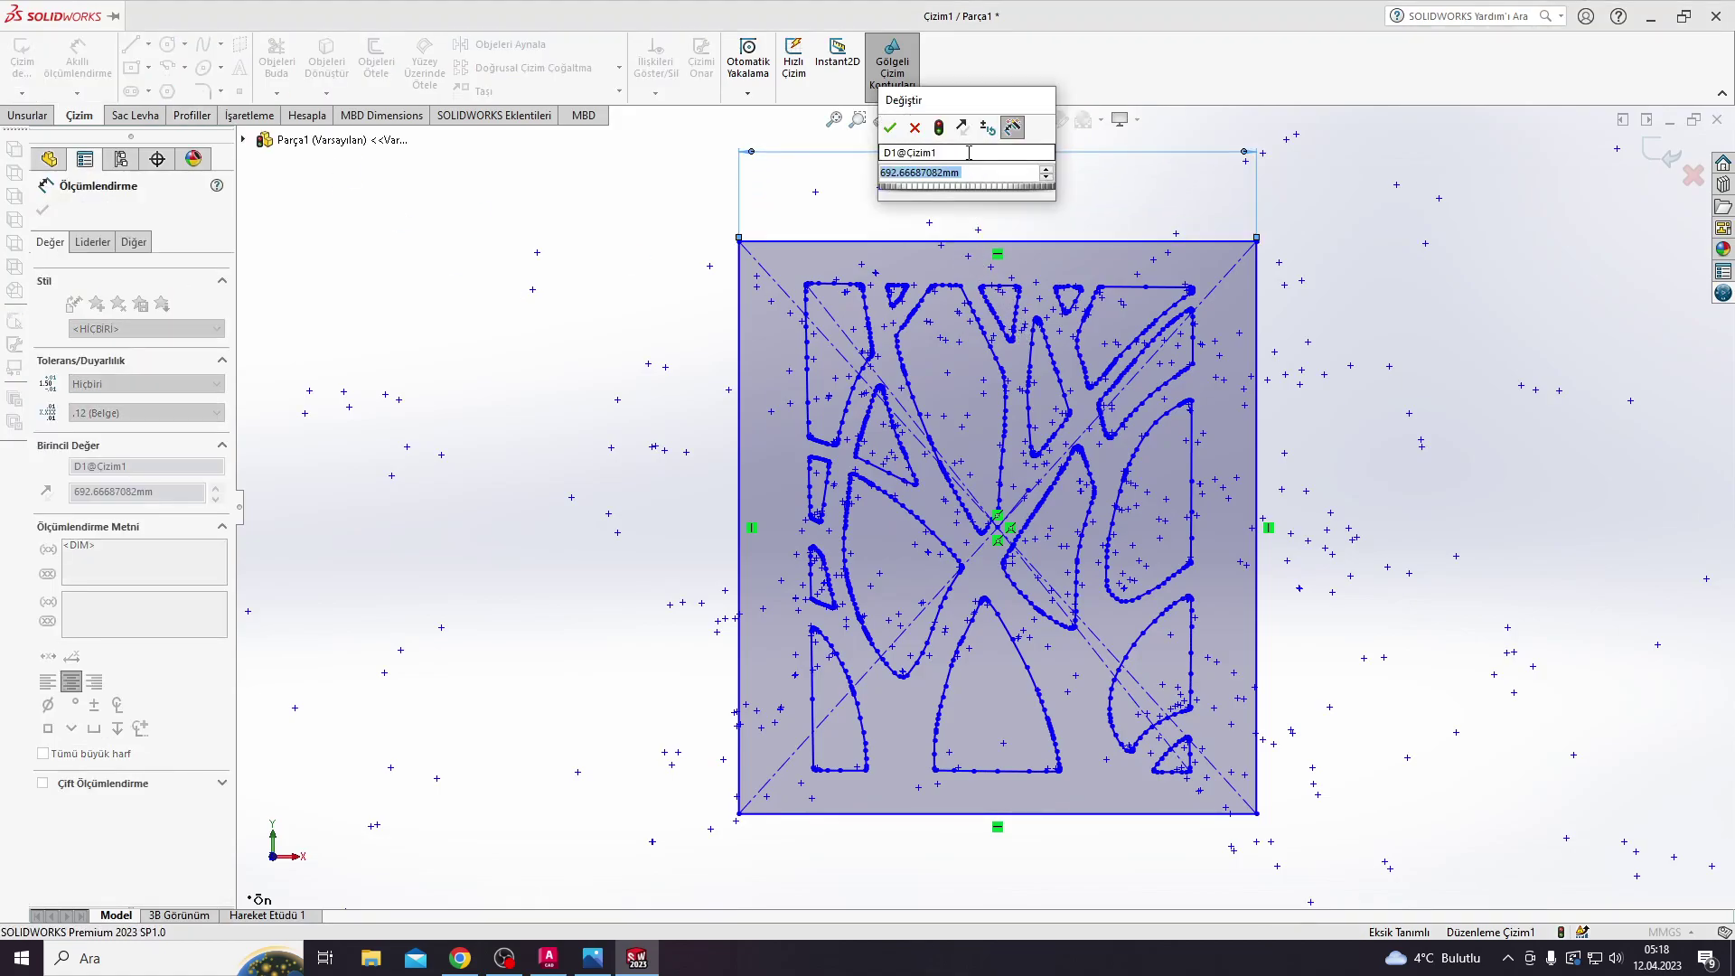
pyautogui.write('120')
pyautogui.press('Return')
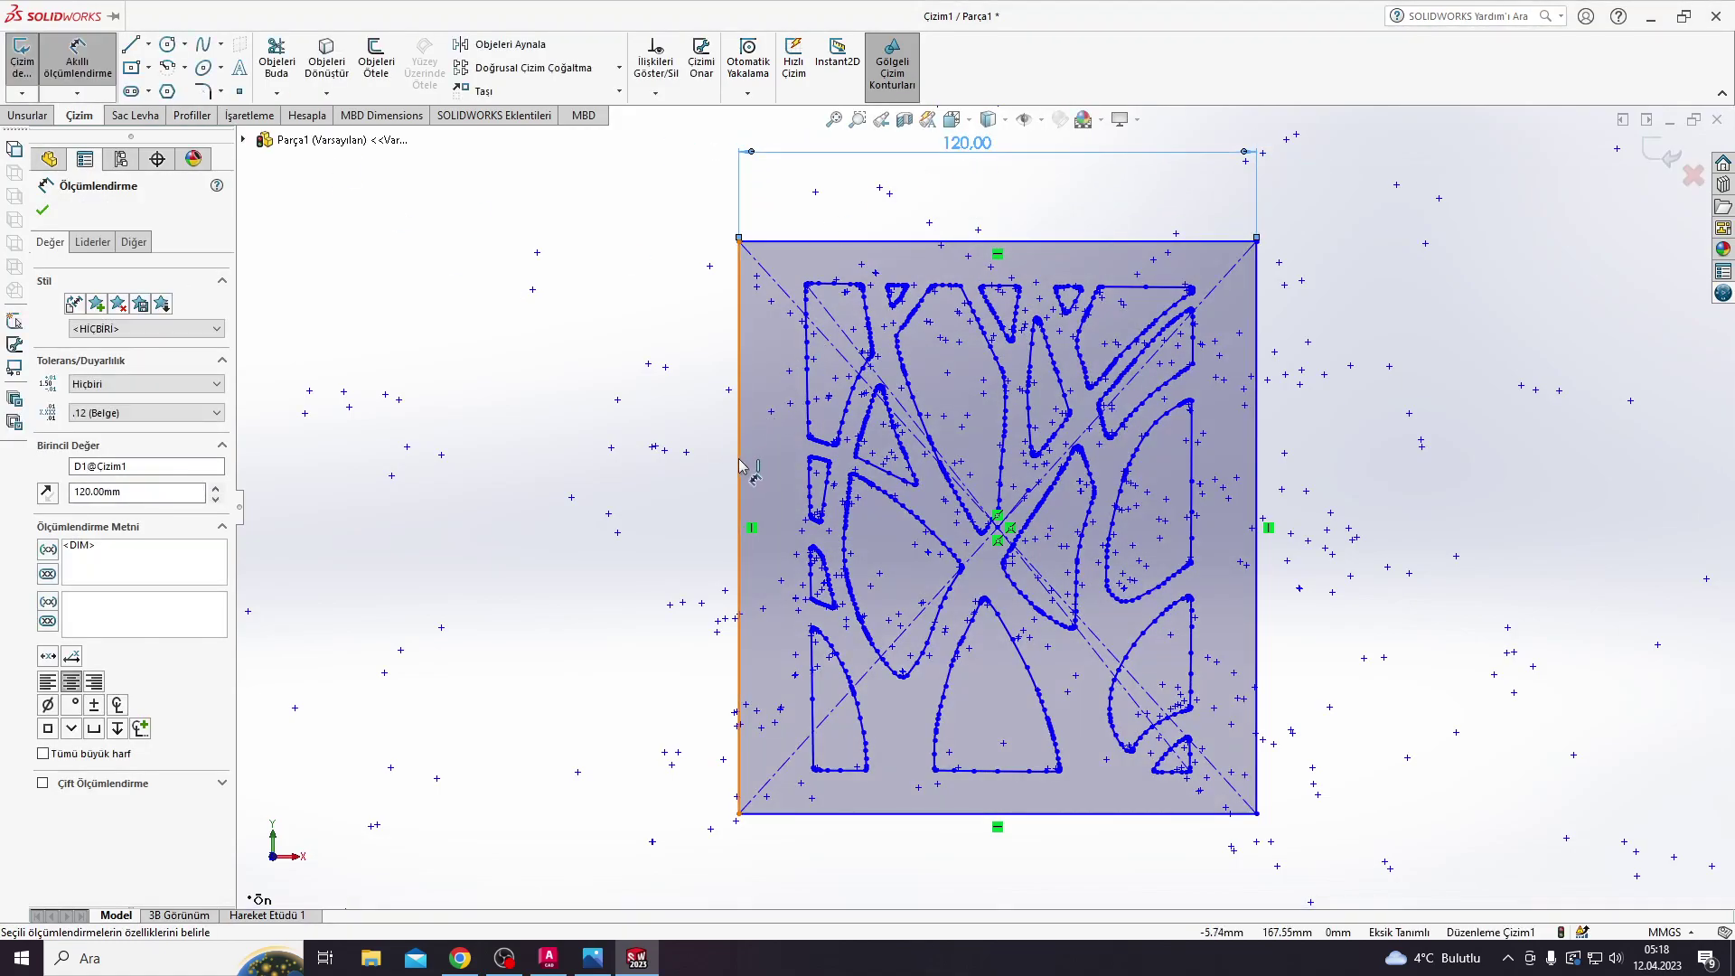
# Step: Dimension the rectangle's left edge, keeping the height at 132.75
pyautogui.click(740, 524)
pyautogui.click(582, 518)
pyautogui.write('178')
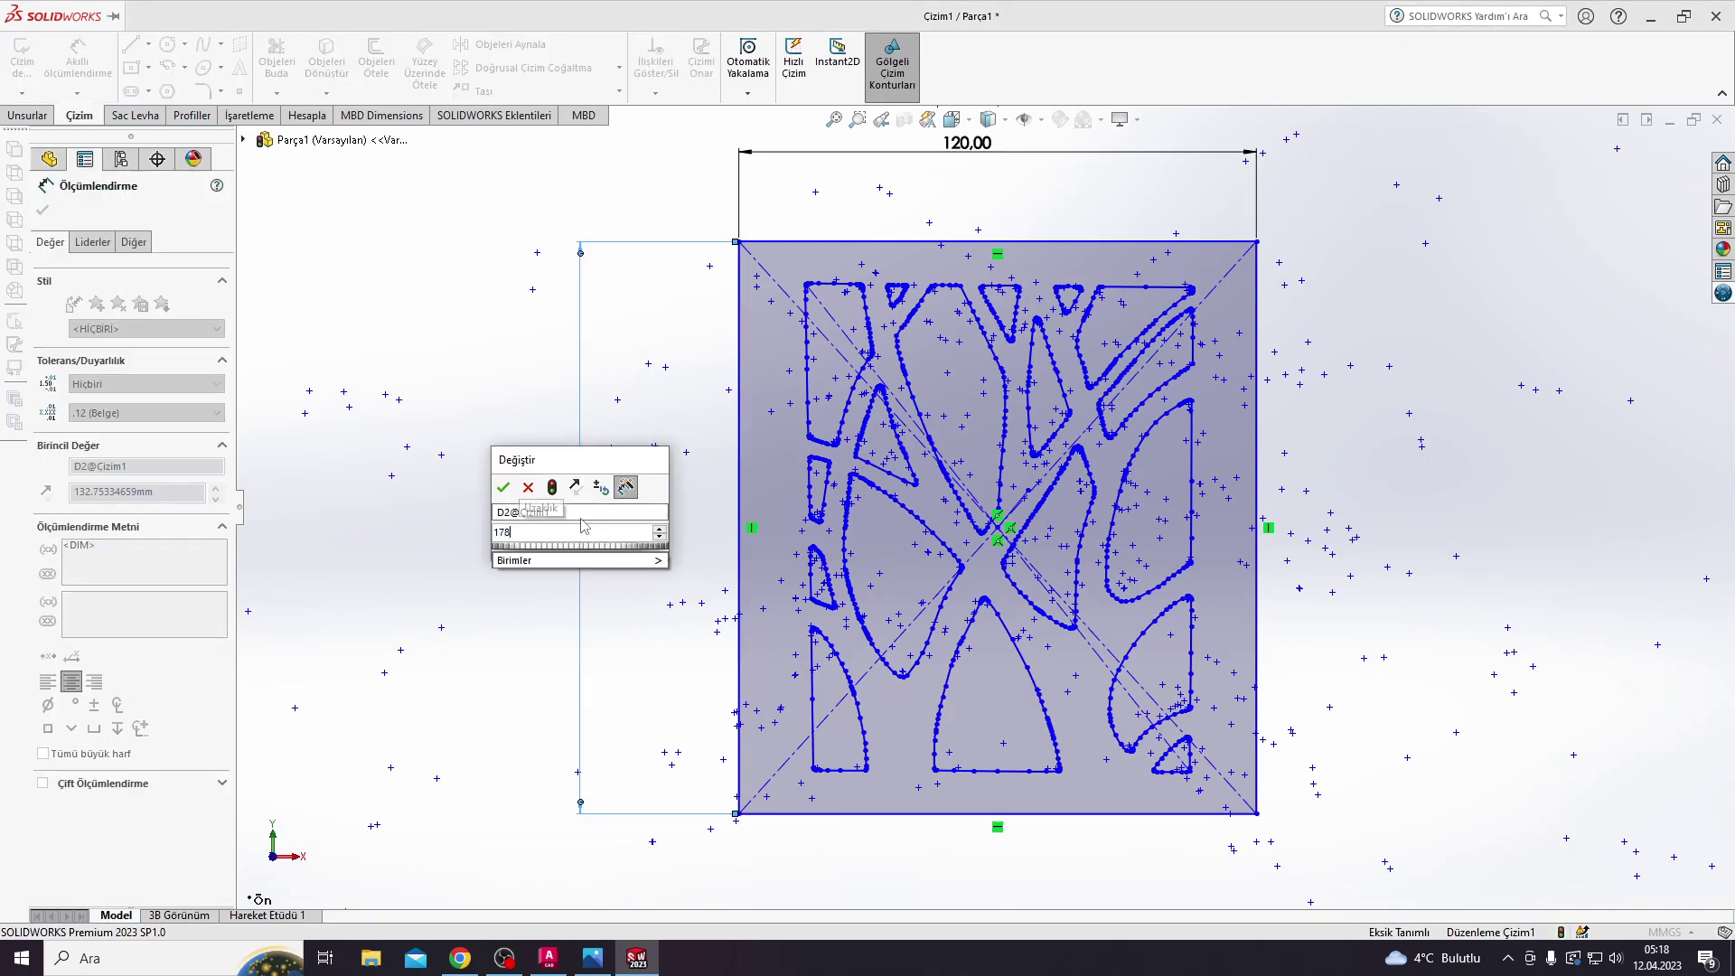
pyautogui.press('Return')
pyautogui.scroll(5, 919, 584)
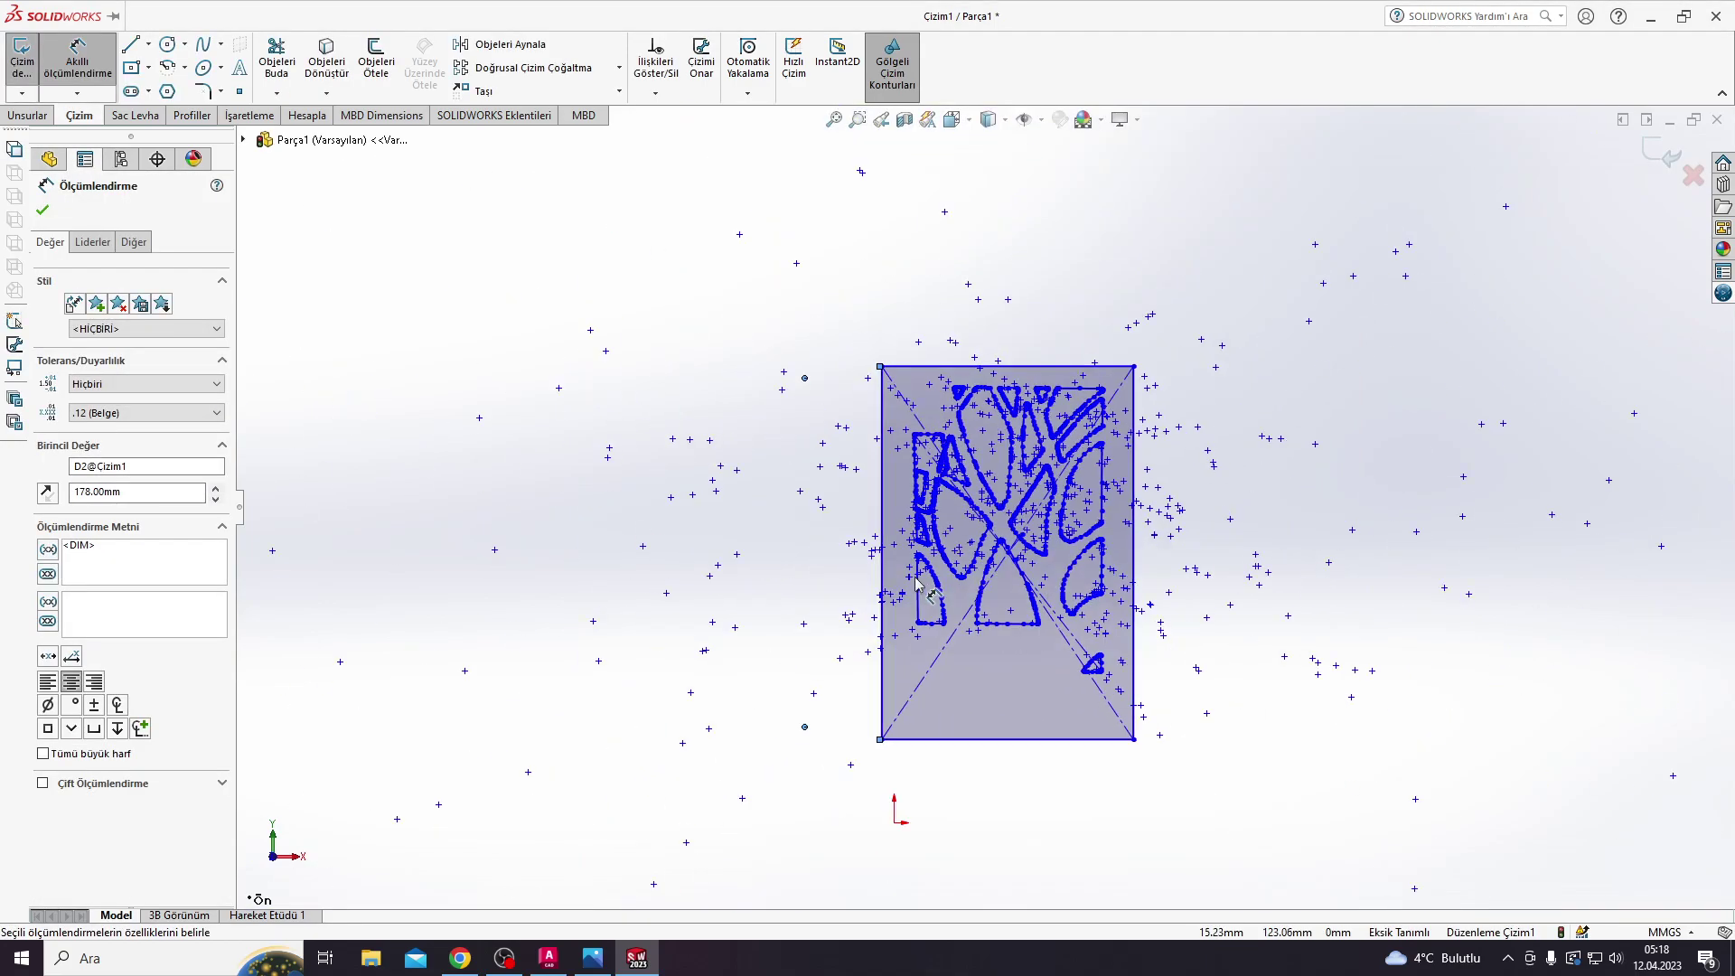
pyautogui.scroll(-3, 1084, 524)
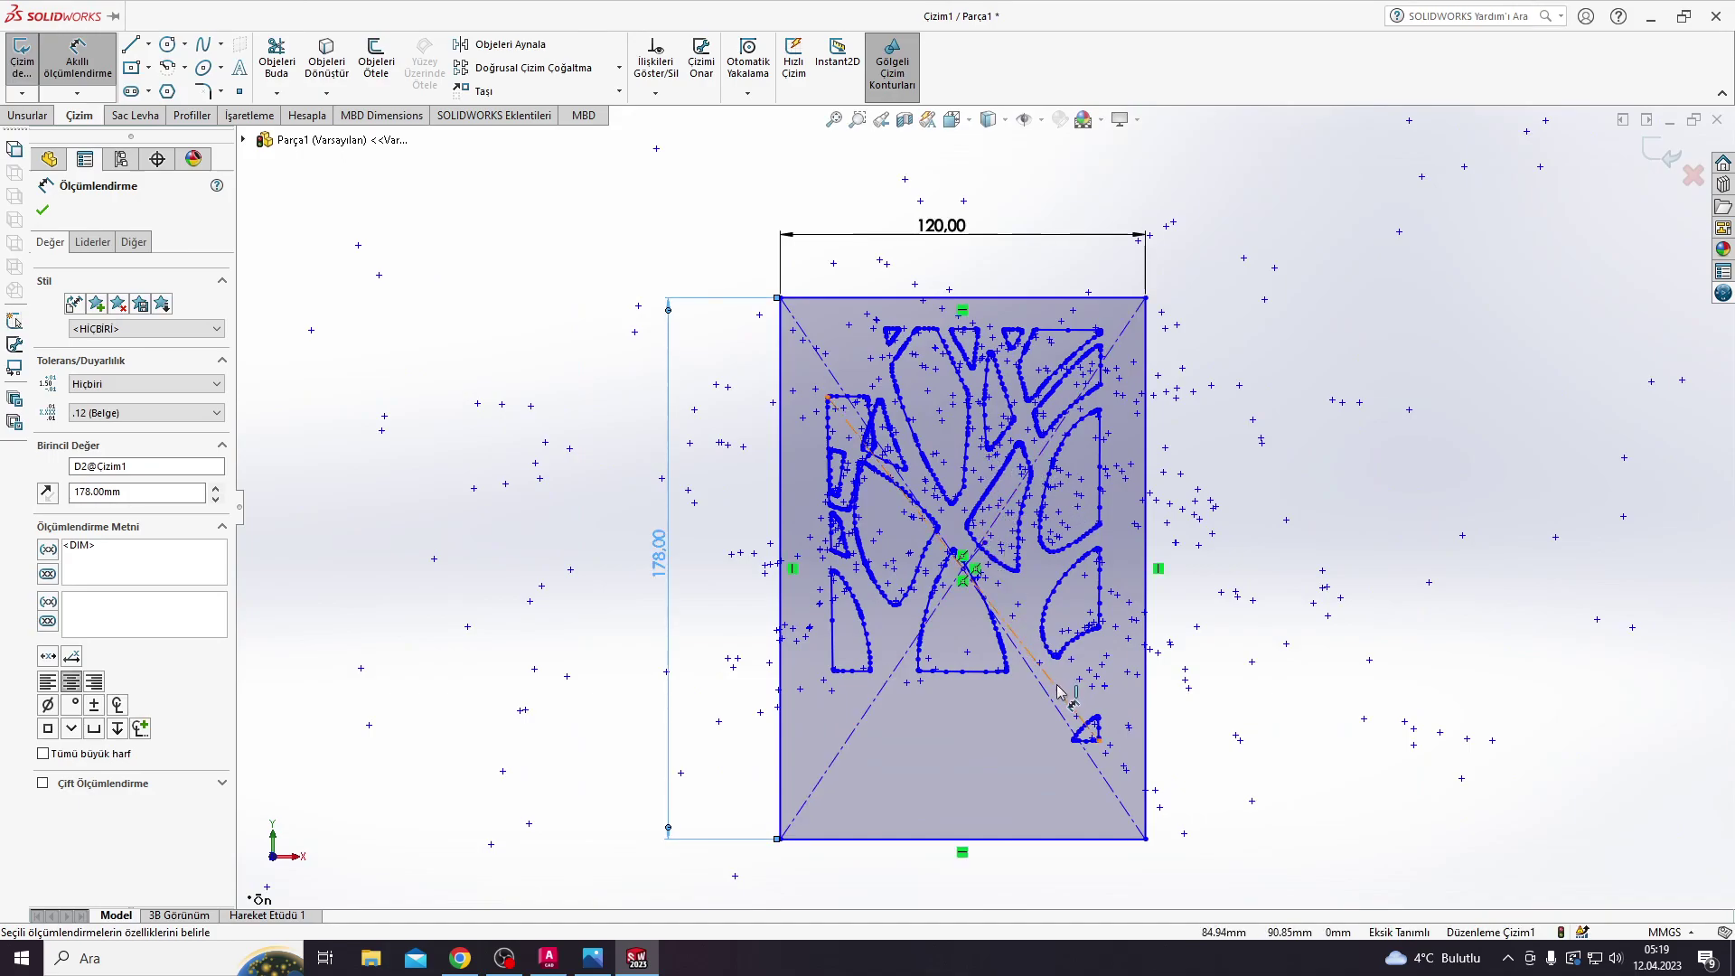
pyautogui.press('Escape')
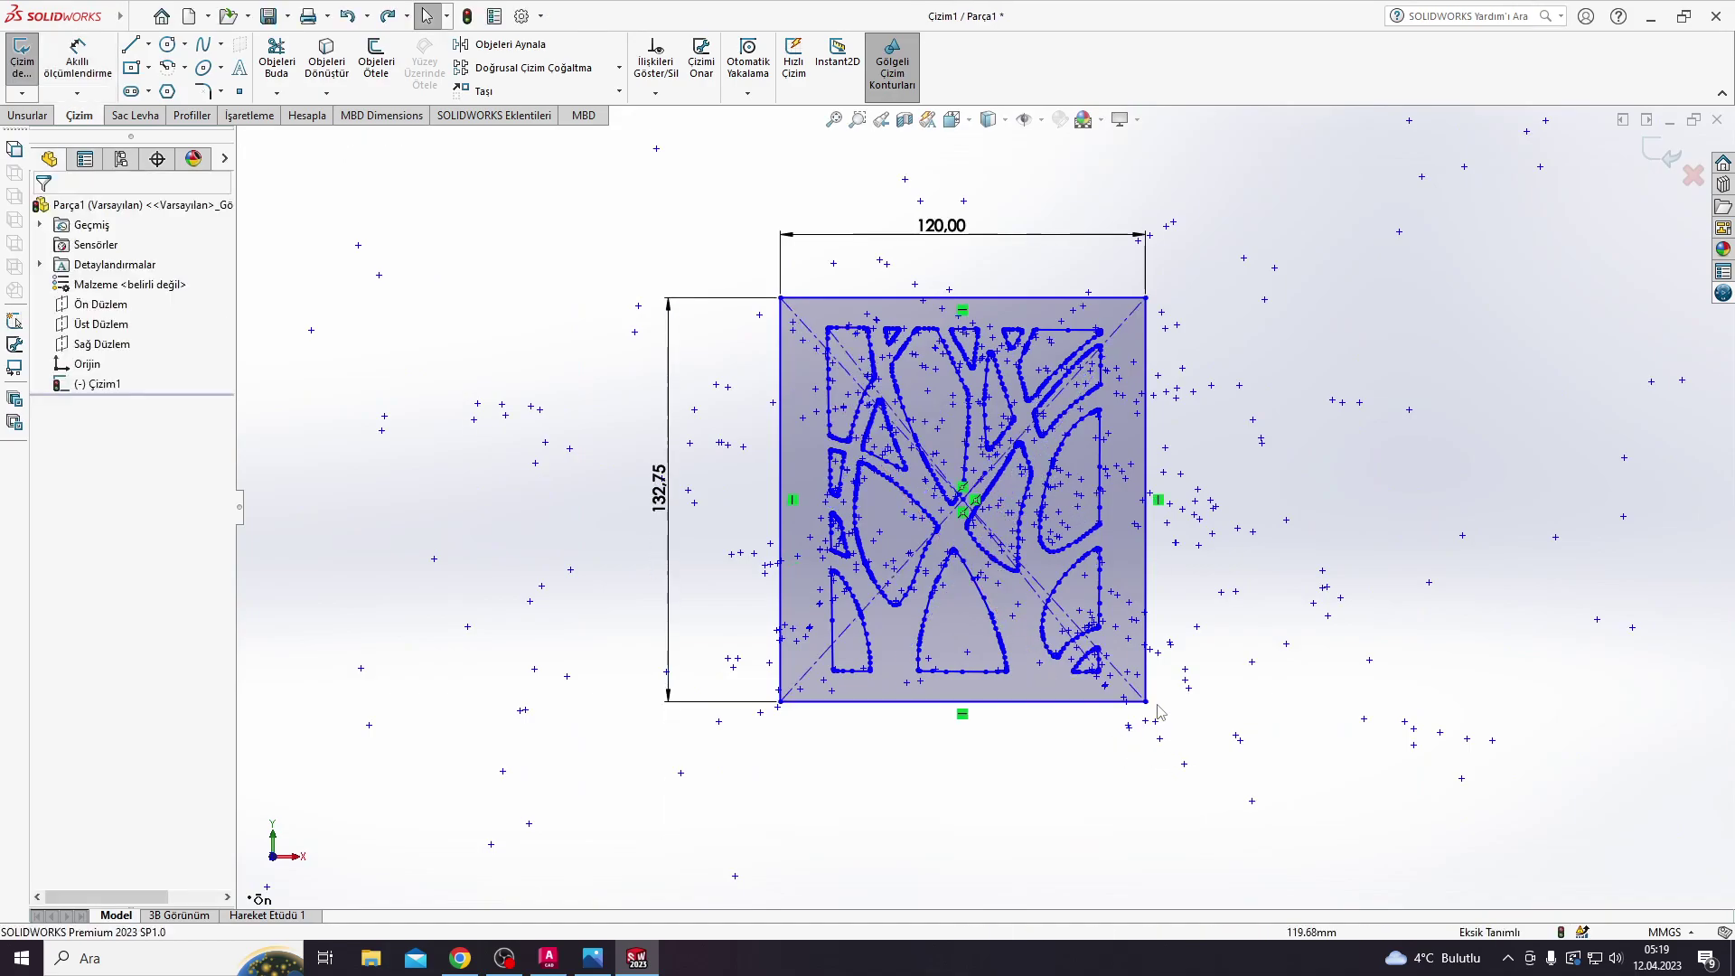
pyautogui.click(936, 533)
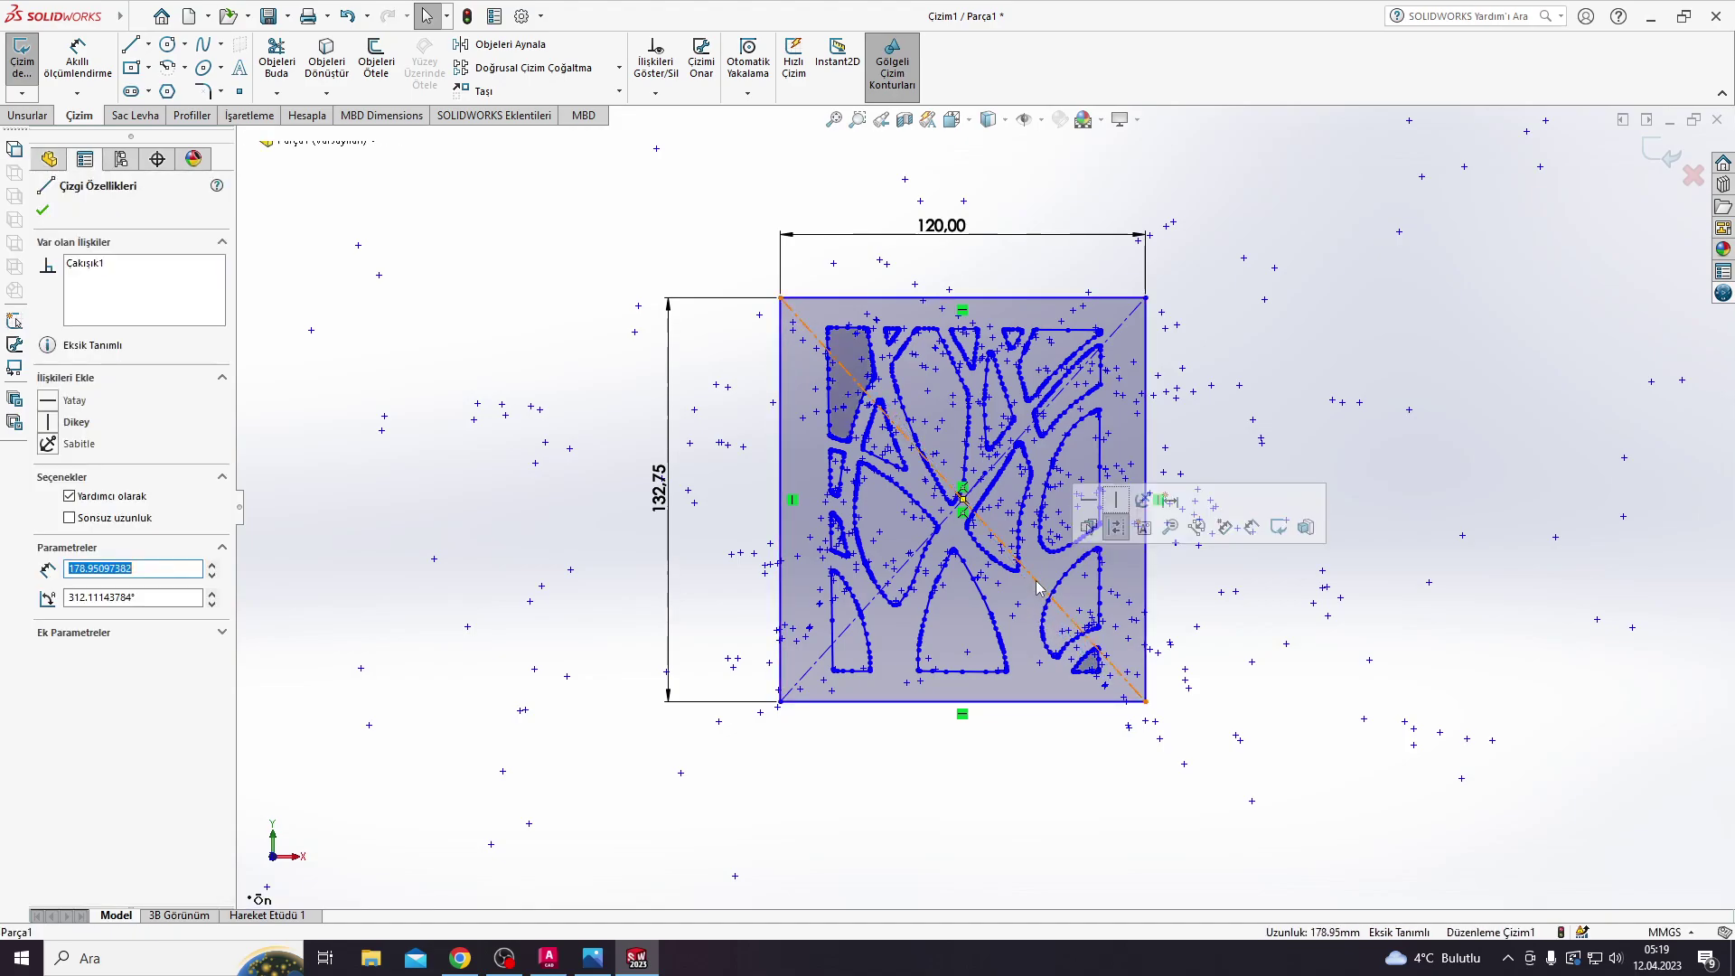
pyautogui.press('Escape')
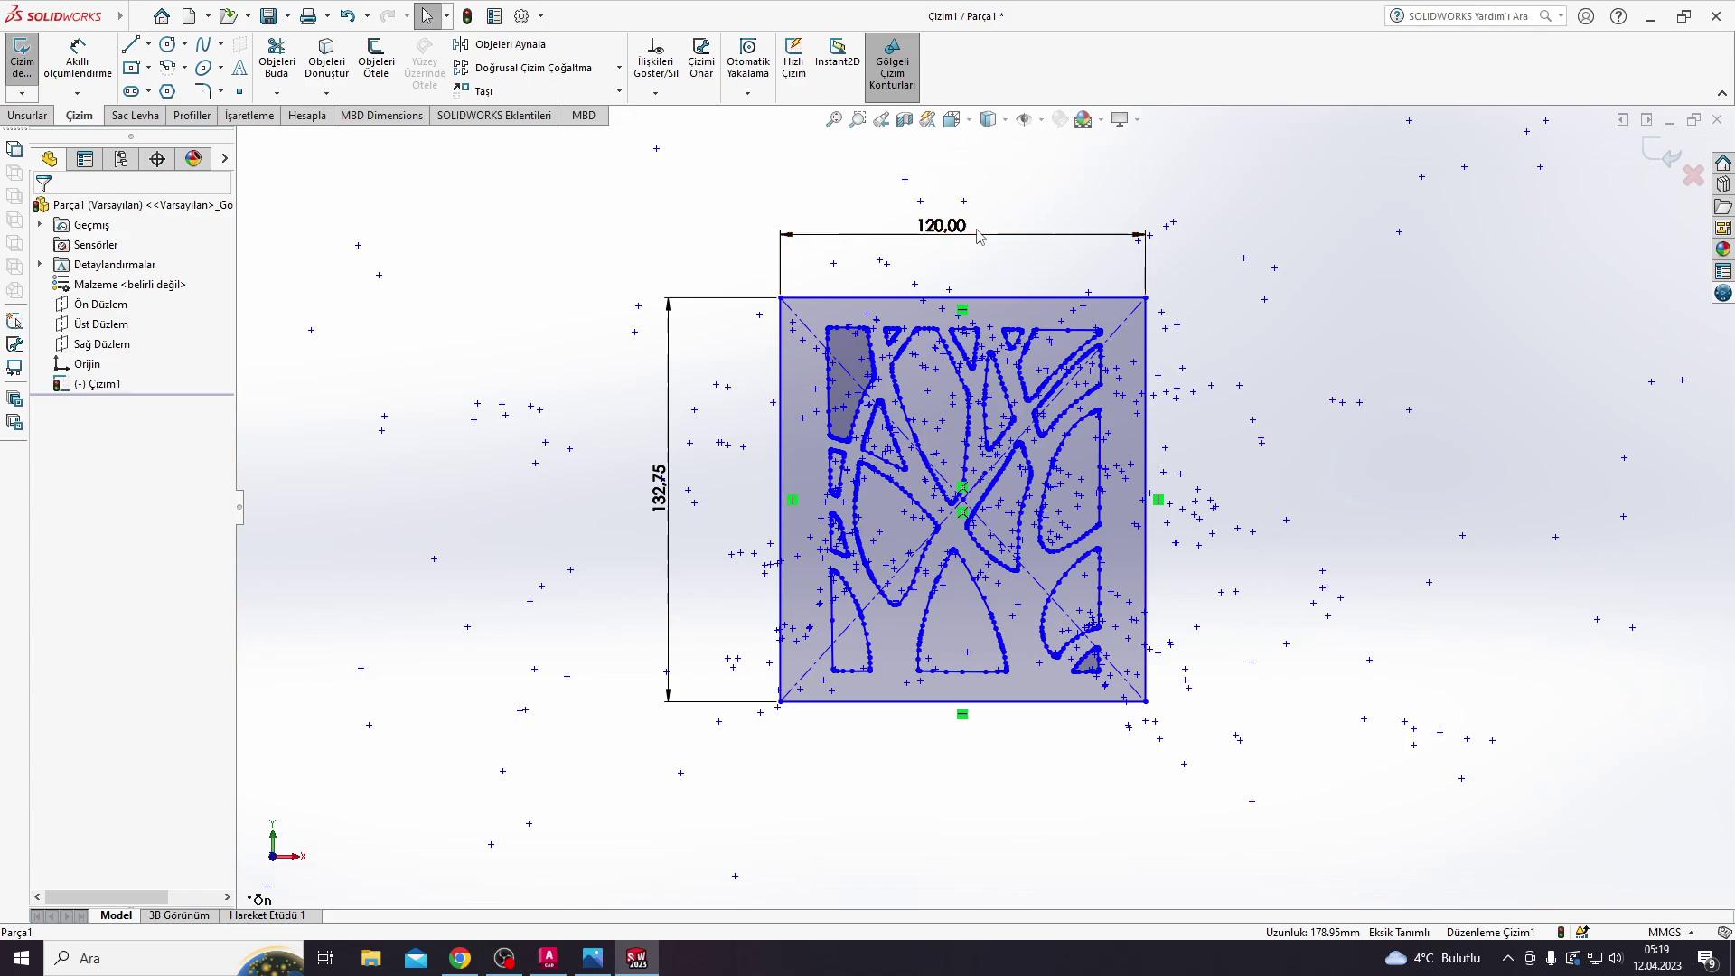
pyautogui.hotkey('ctrl', 'z')
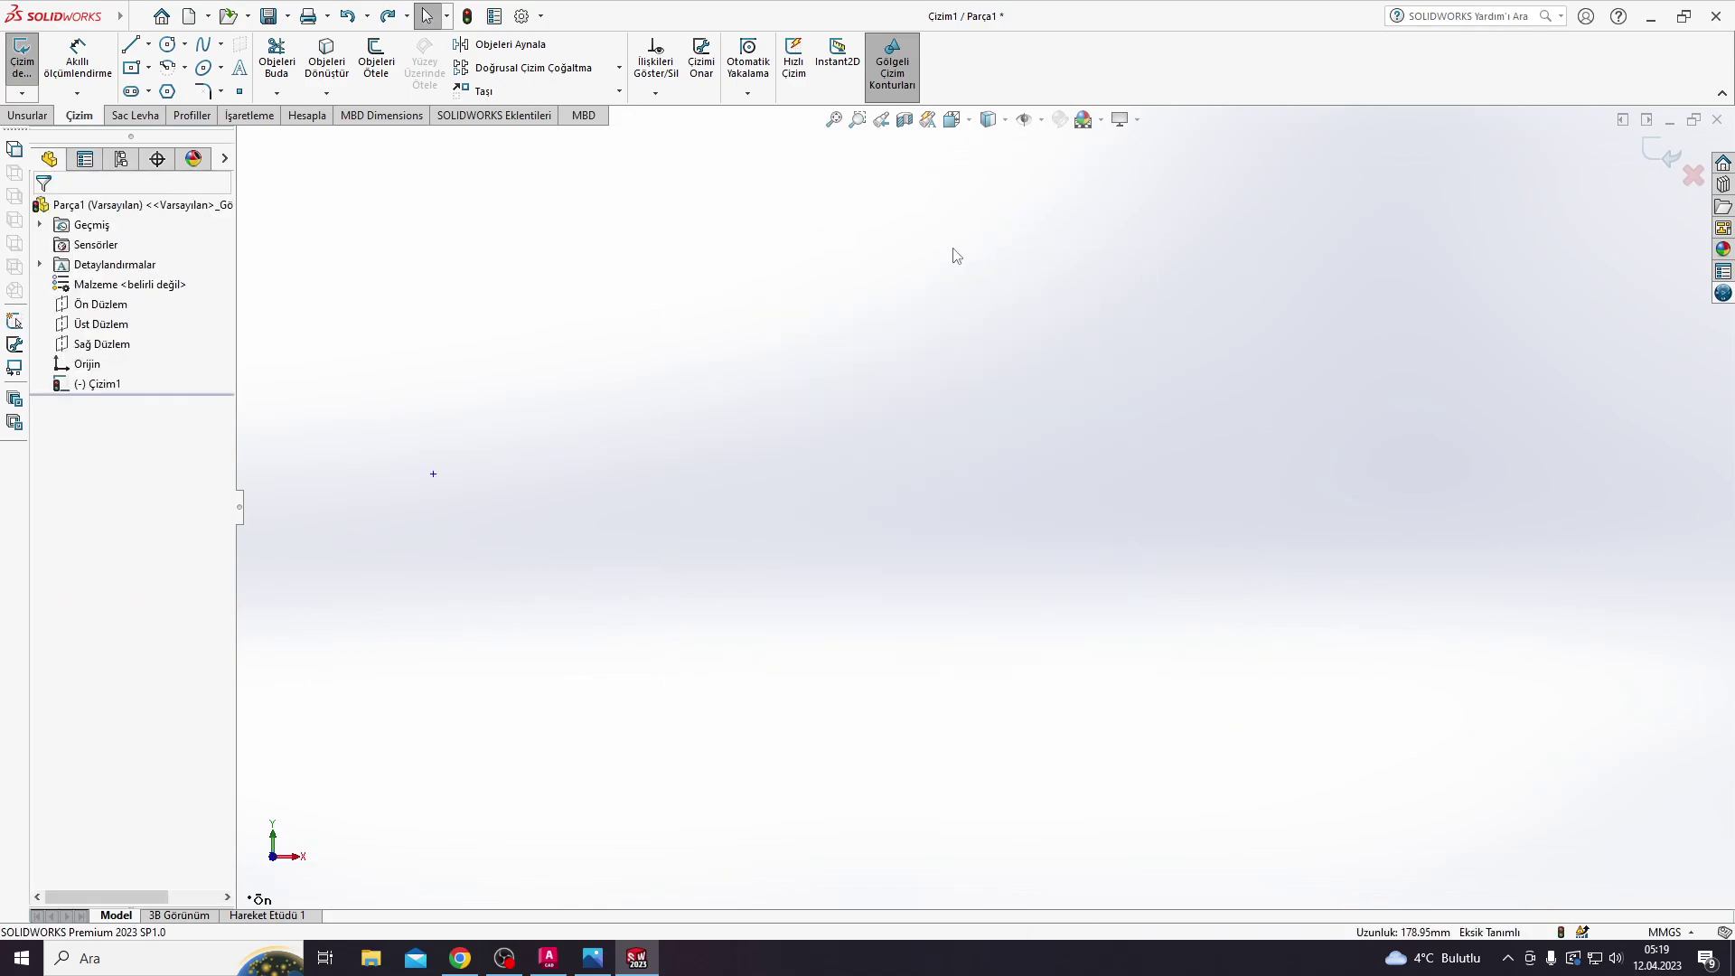
pyautogui.hotkey('ctrl', 'y')
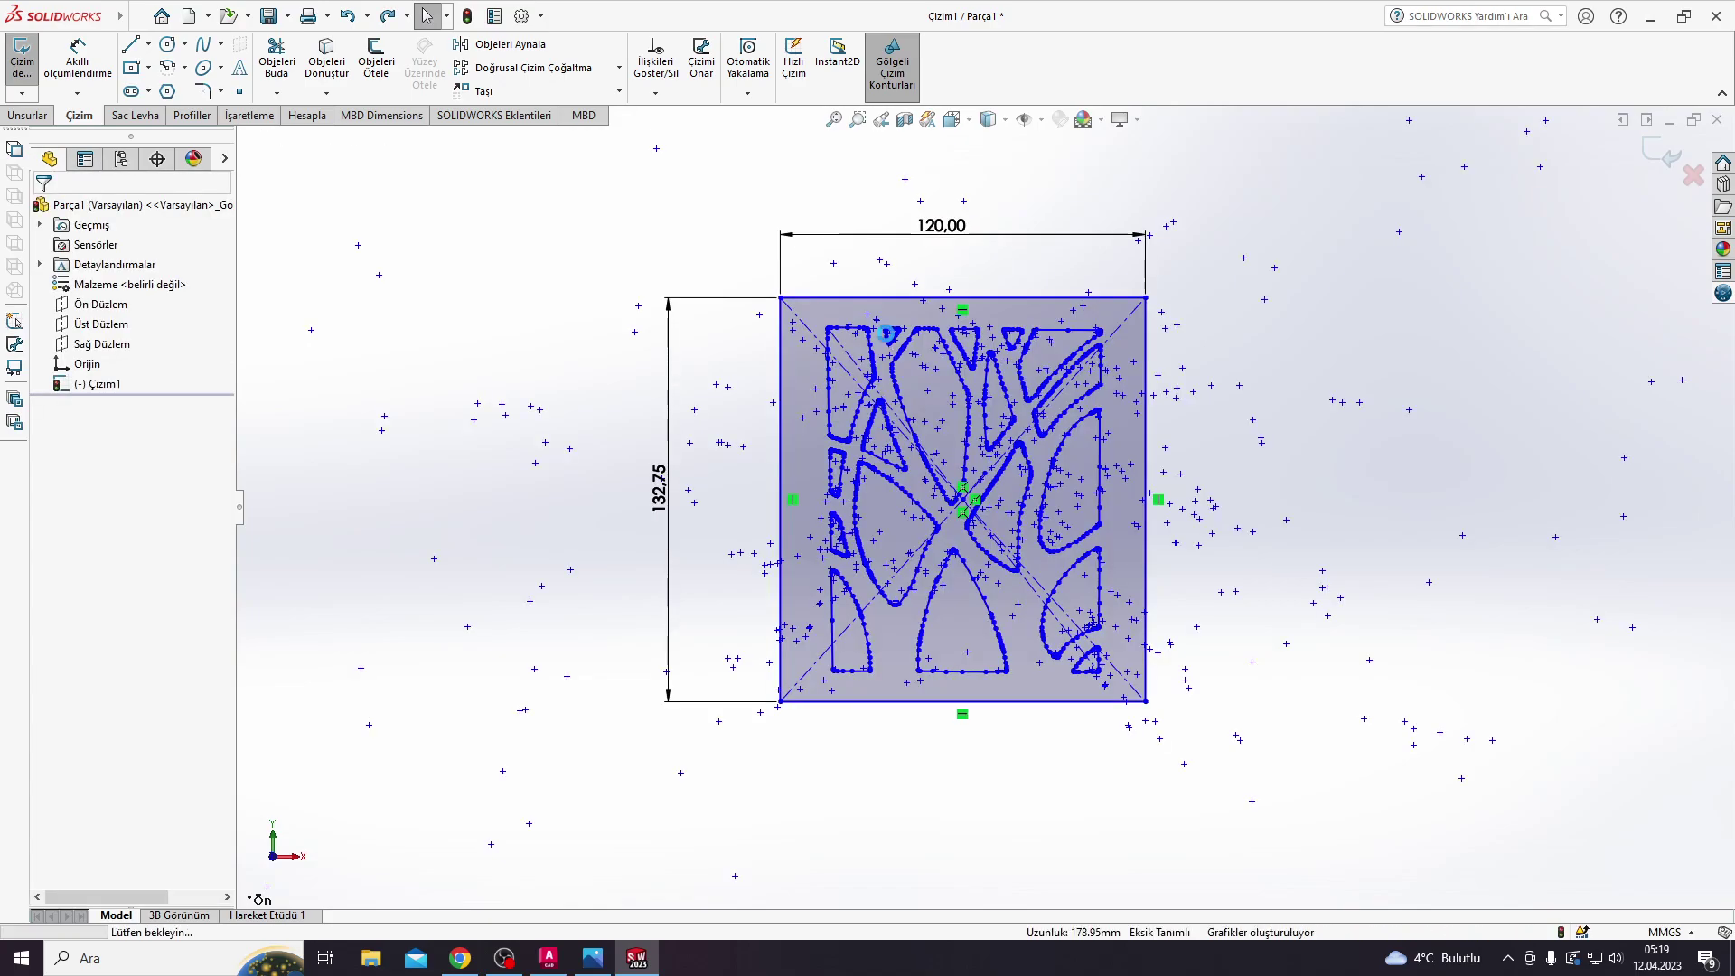
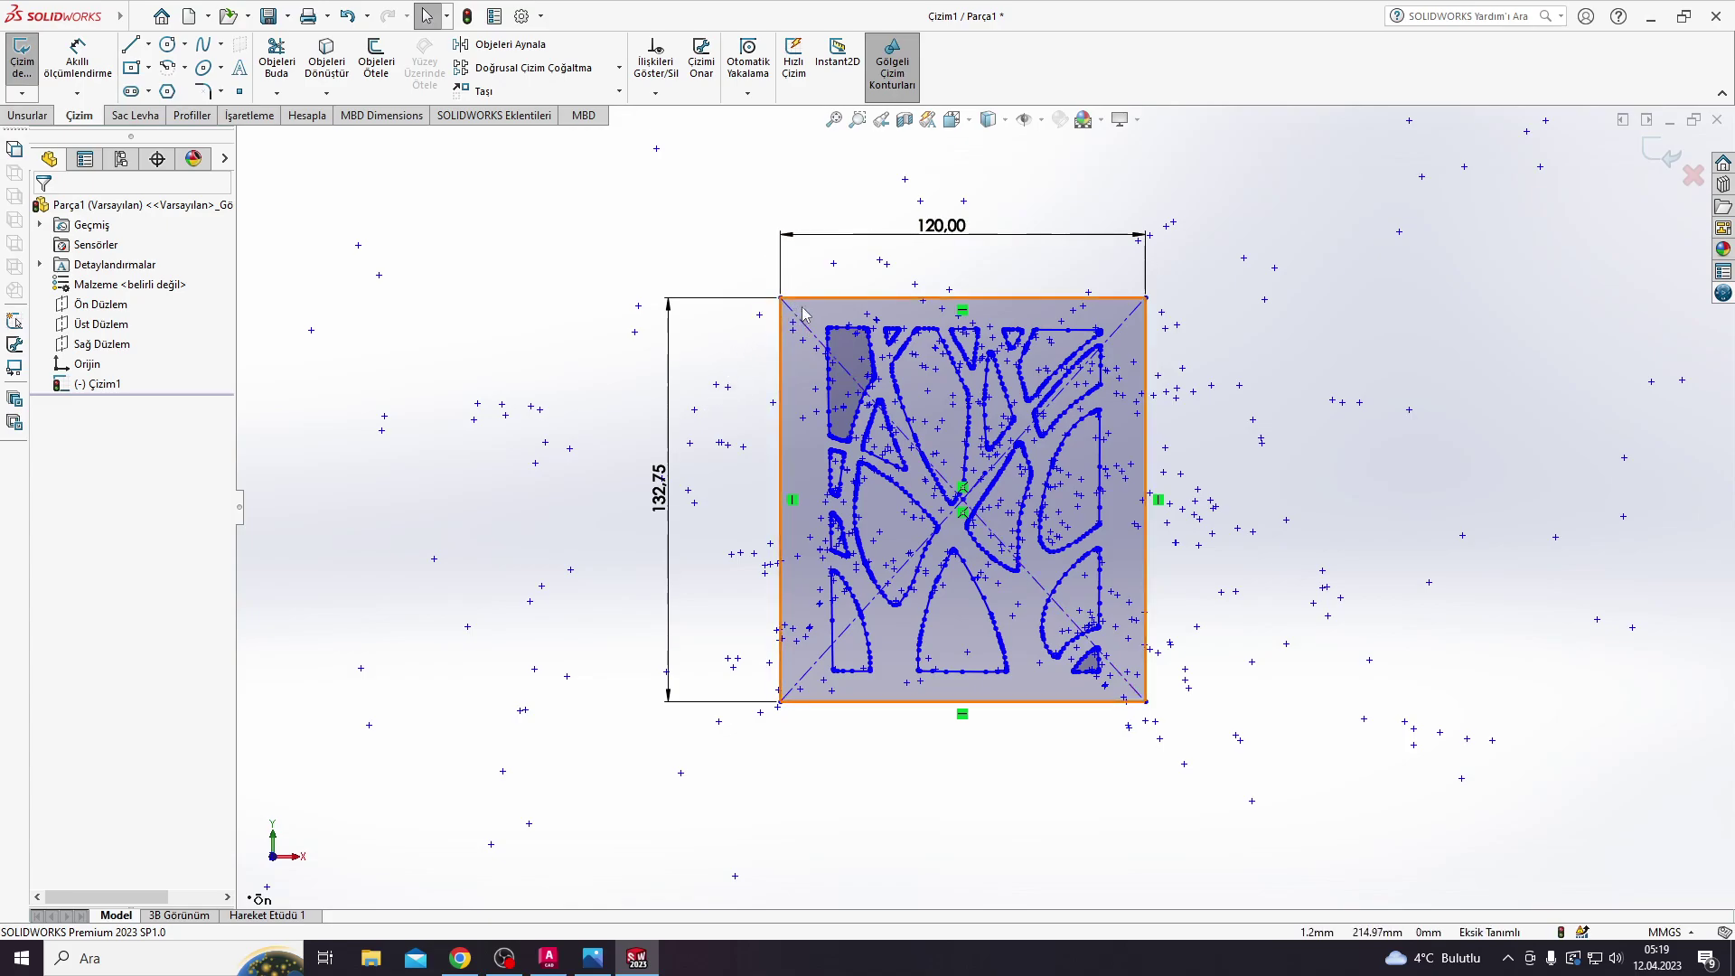
# Step: Try changing the 120 width dimension to 110, then undo it
pyautogui.doubleClick(917, 228)
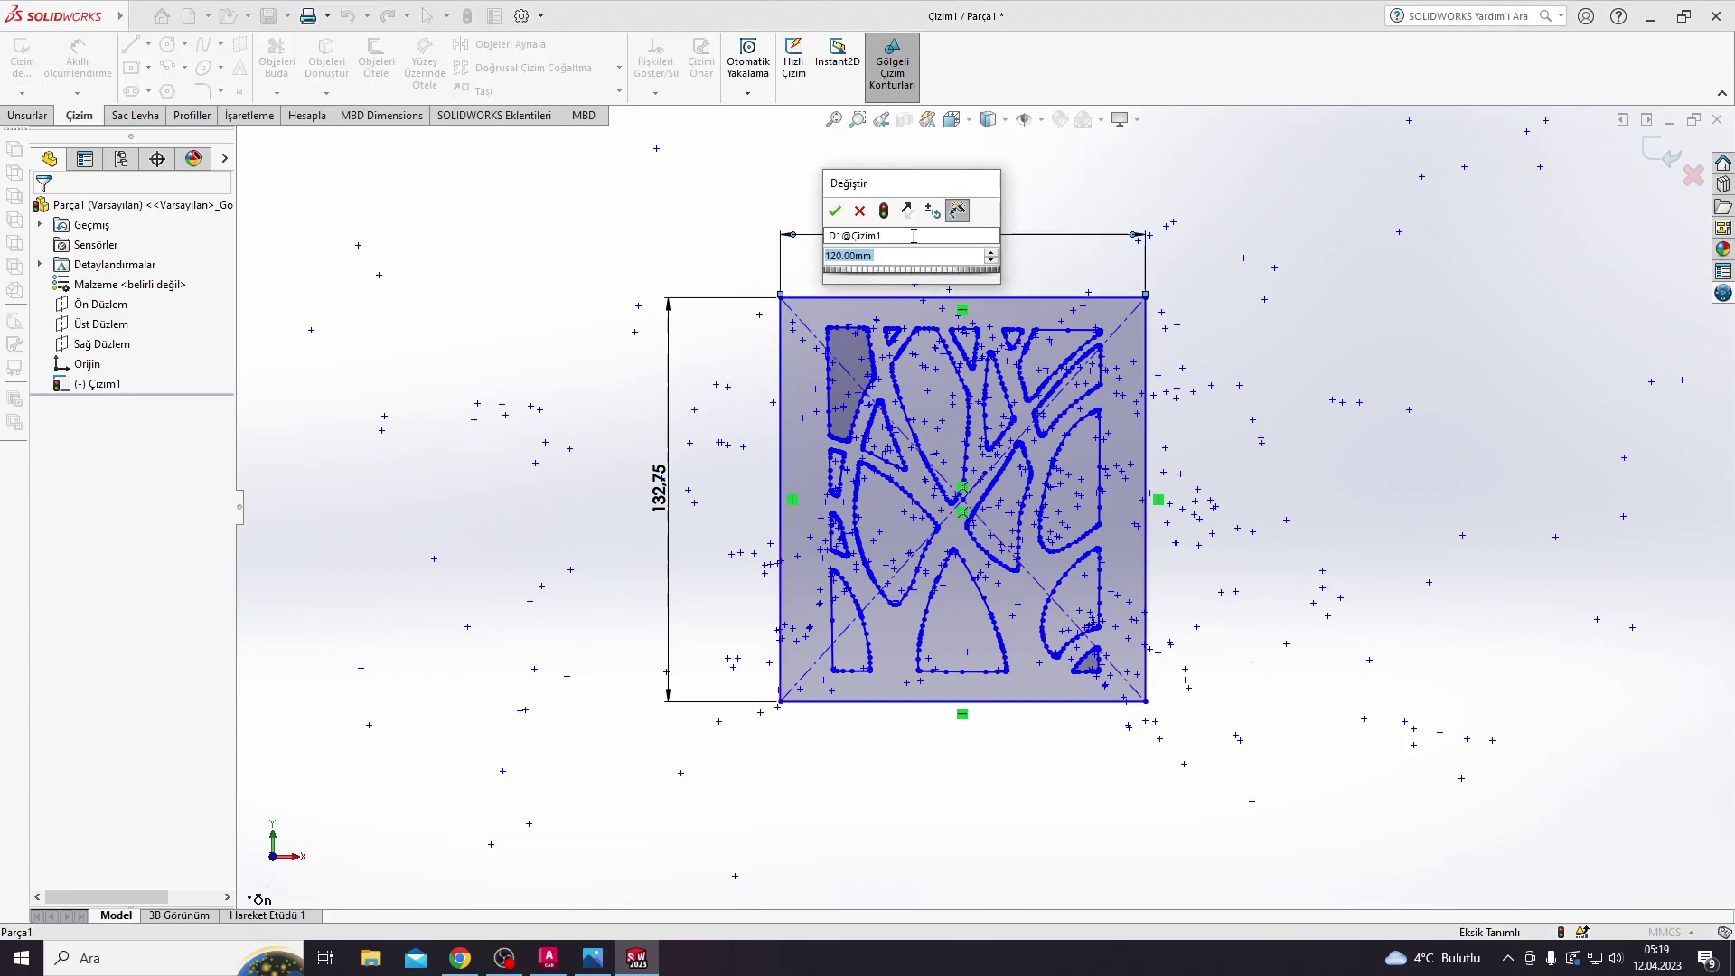
pyautogui.write('110')
pyautogui.press('Return')
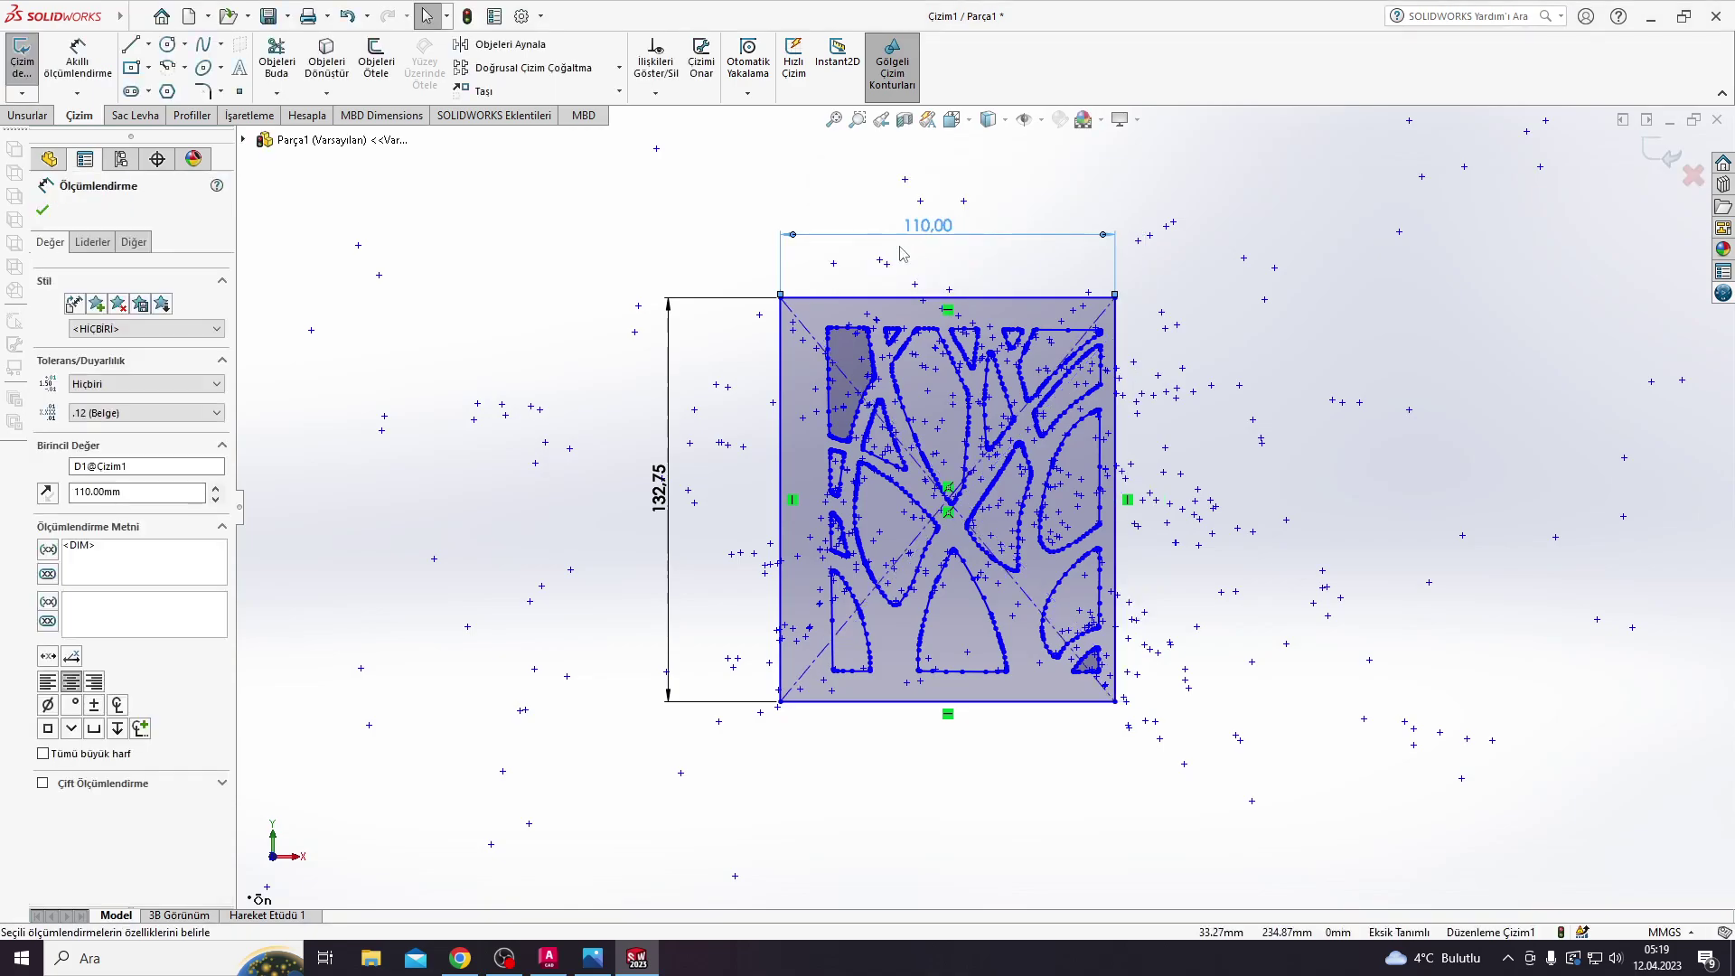
pyautogui.hotkey('ctrl', 'z')
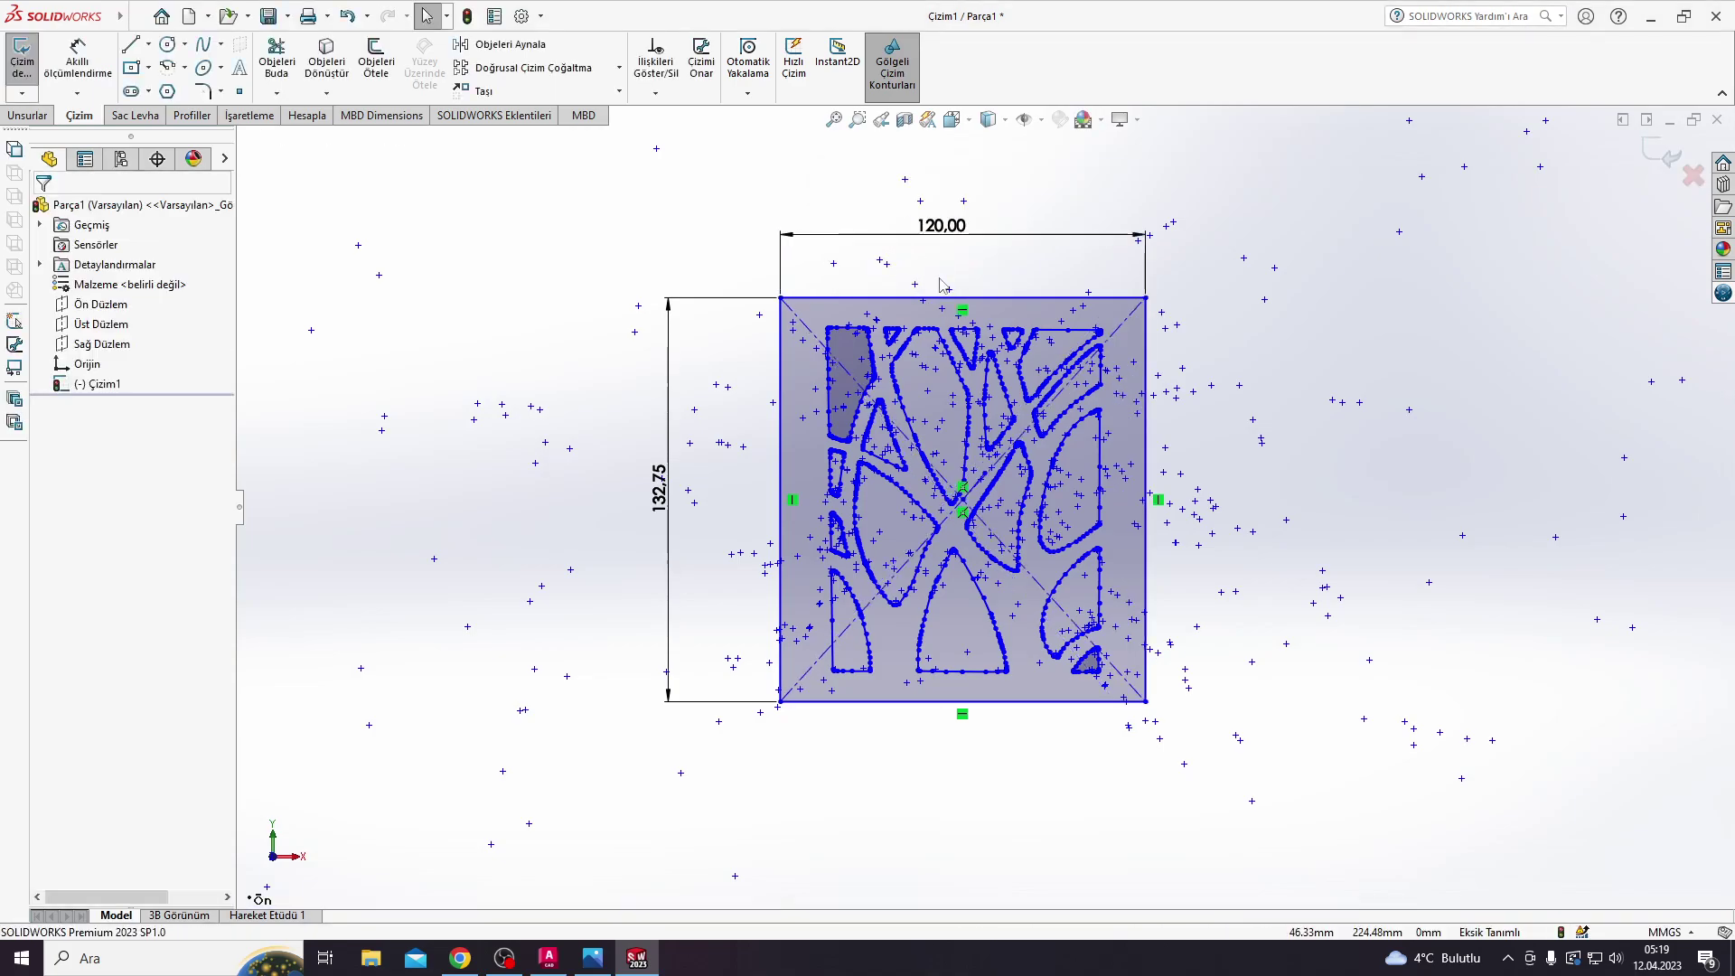
# Step: Stretch the outline's right edge by ΔX -5 mm, narrowing it to 115
pyautogui.click(535, 97)
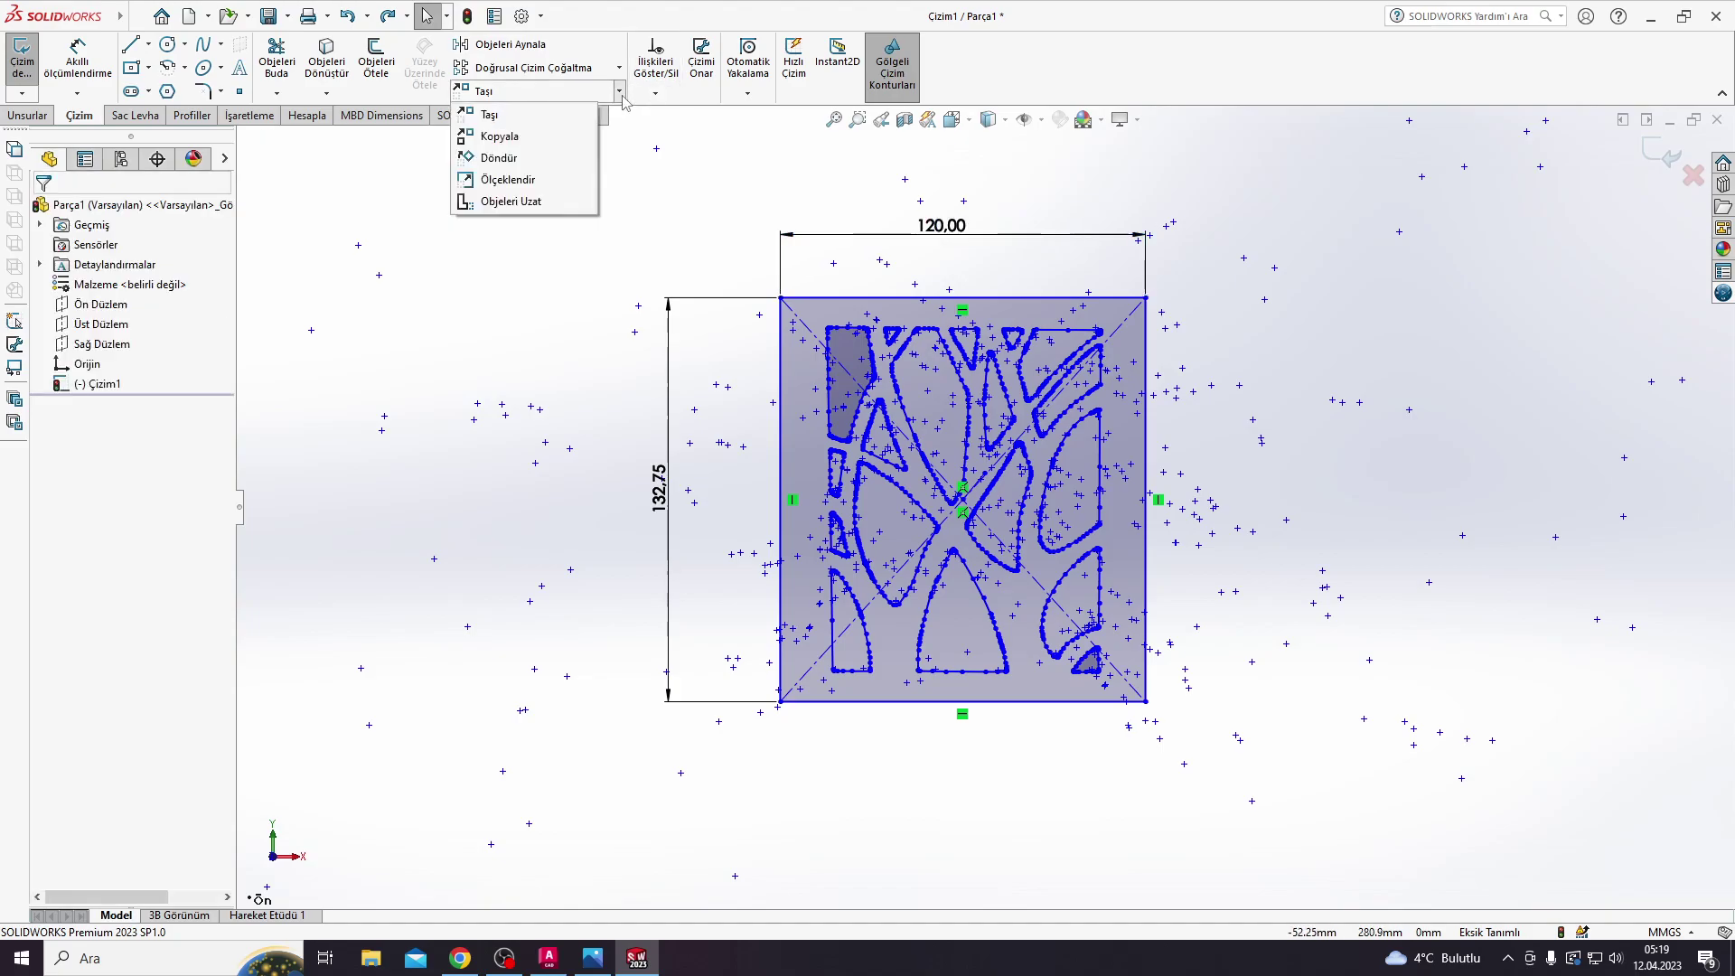
pyautogui.click(492, 200)
pyautogui.moveTo(1111, 289); pyautogui.dragTo(1113, 291)
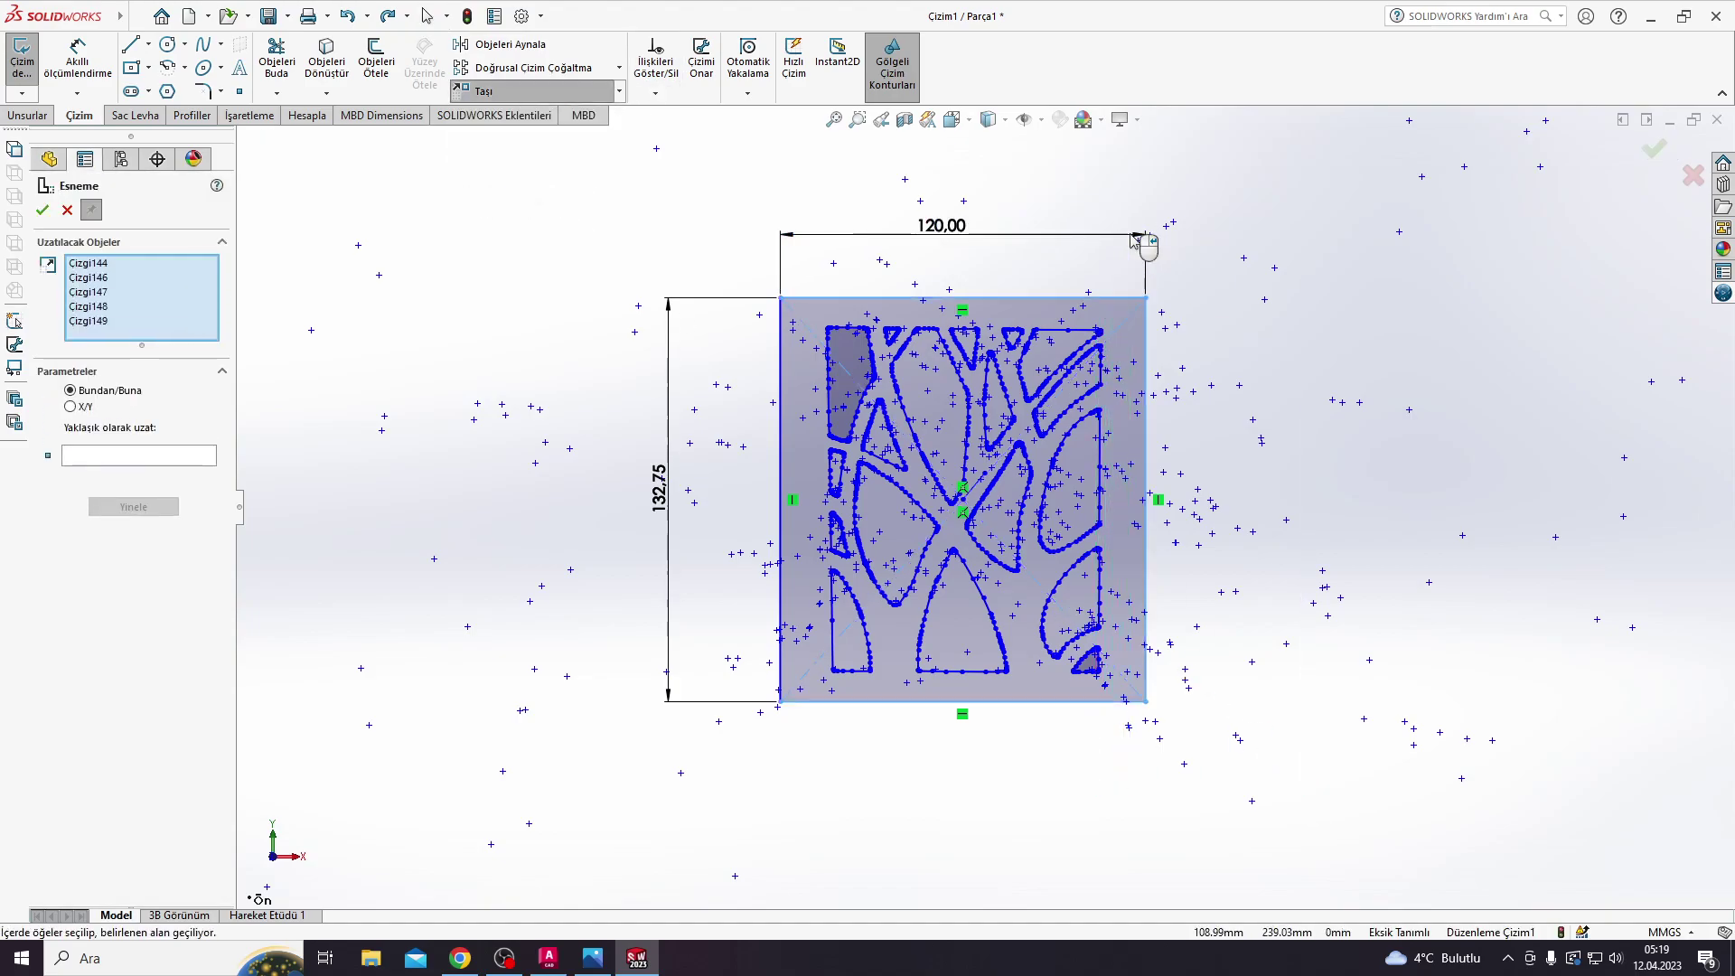
pyautogui.click(71, 407)
pyautogui.write('-5')
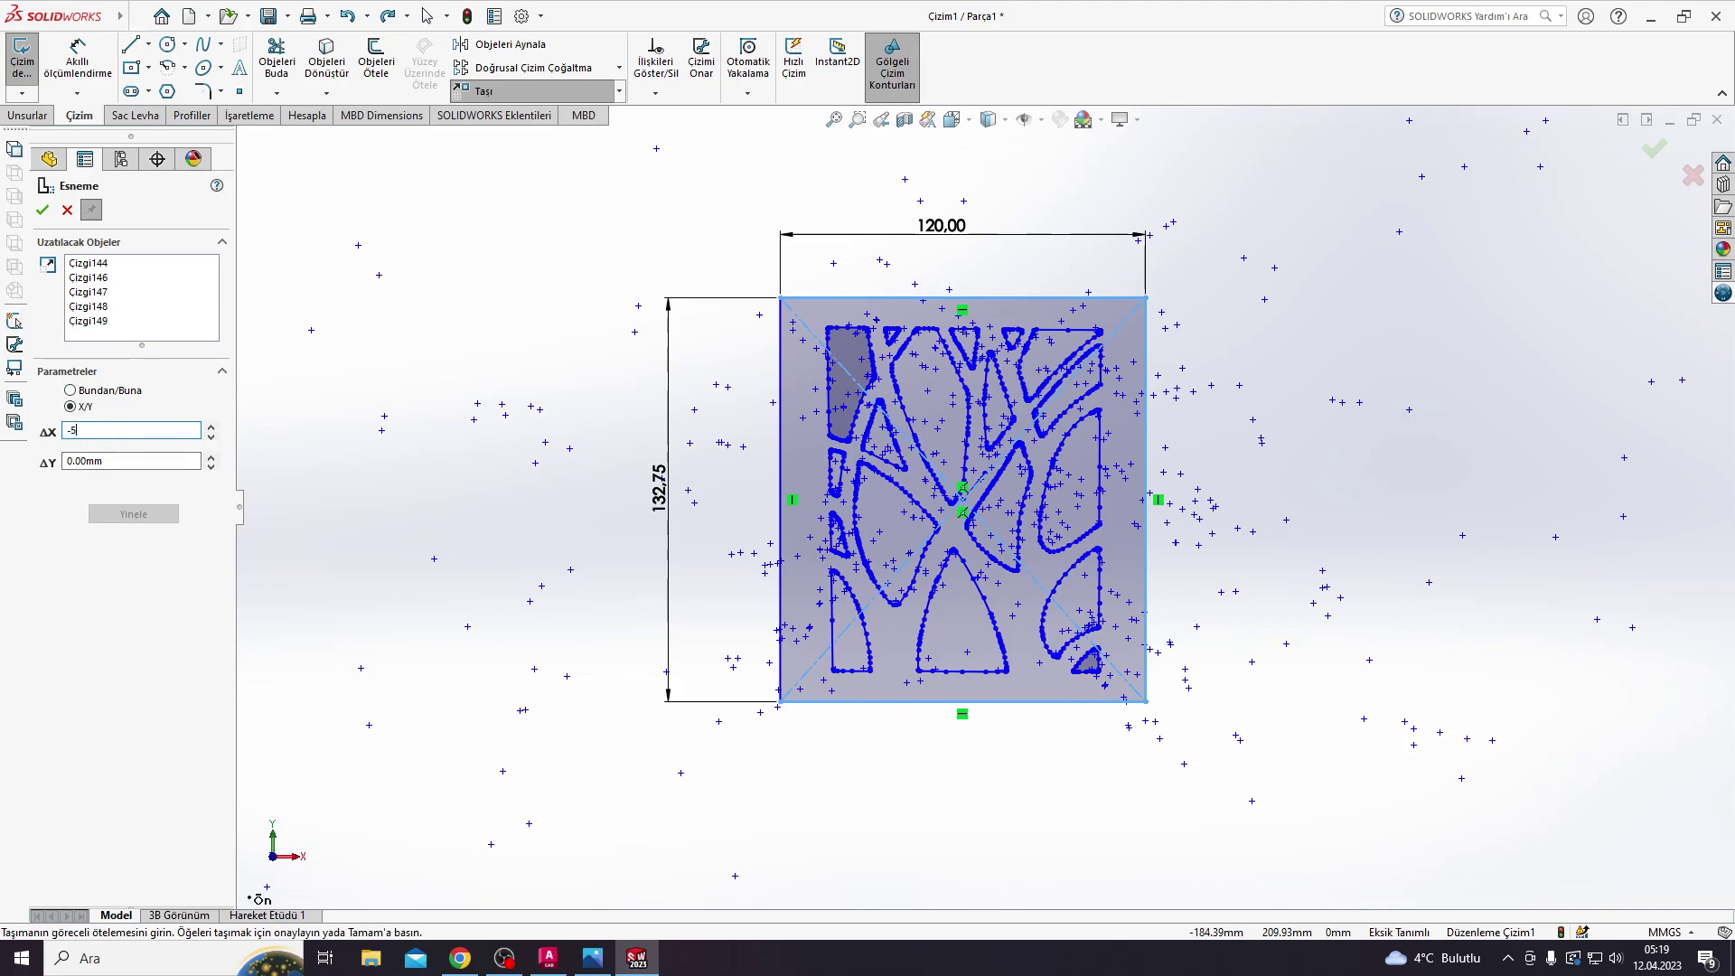
pyautogui.press('Return')
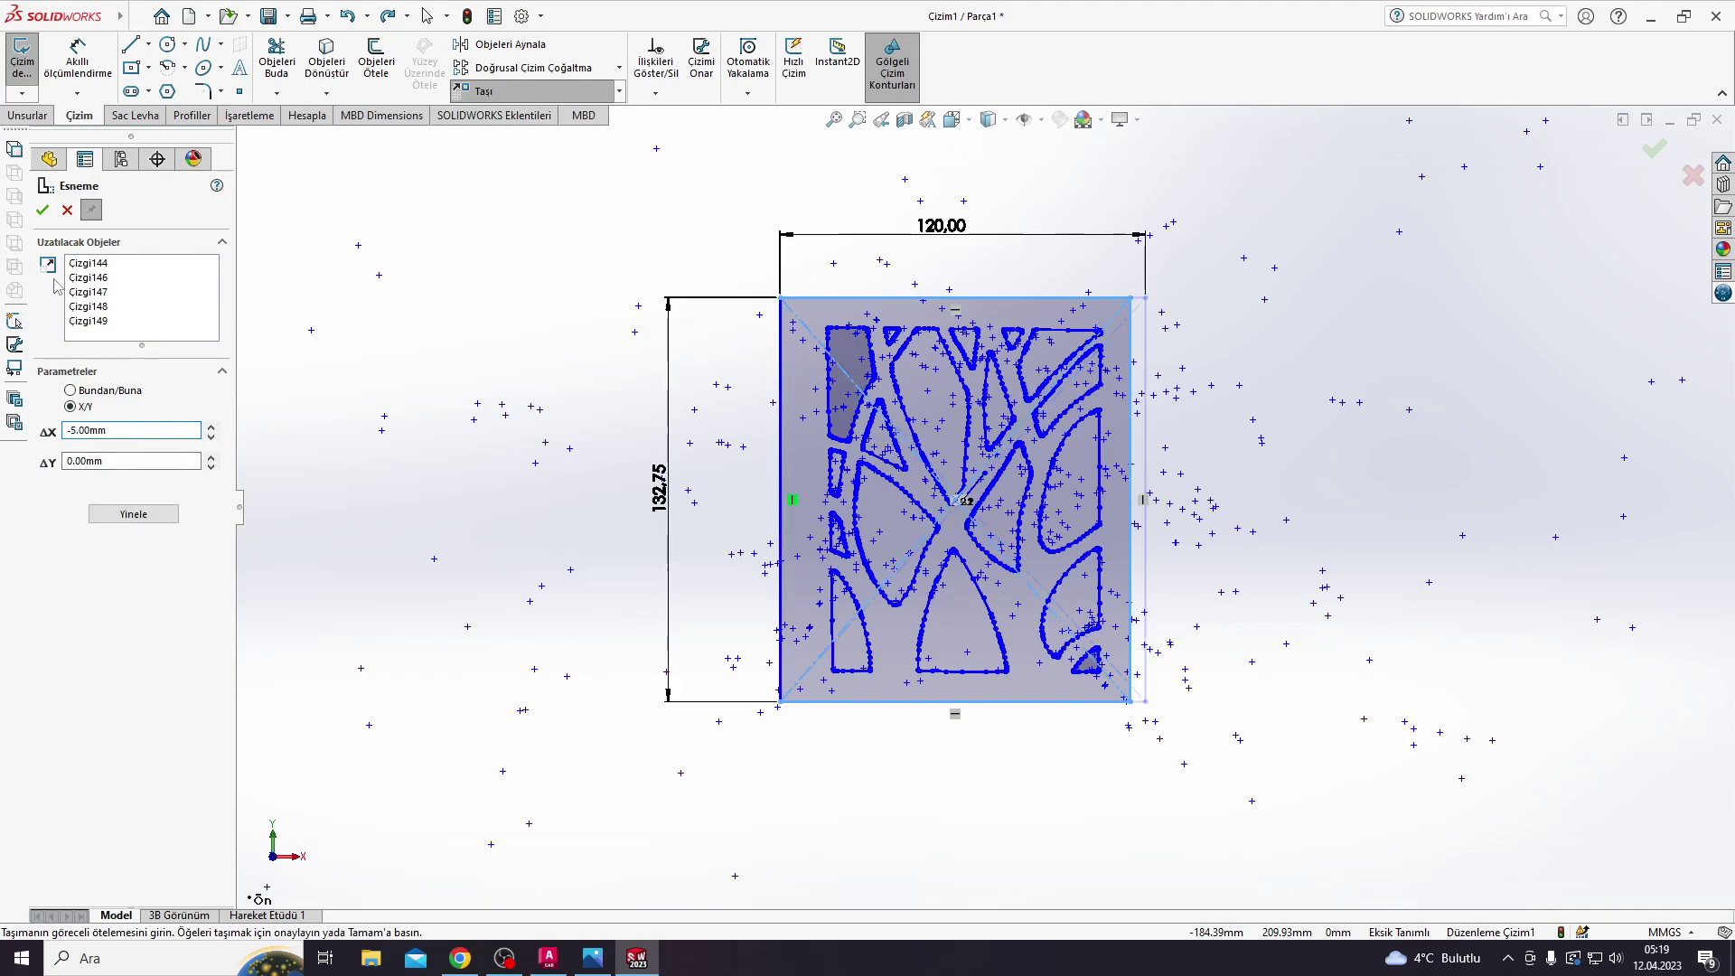
pyautogui.click(44, 213)
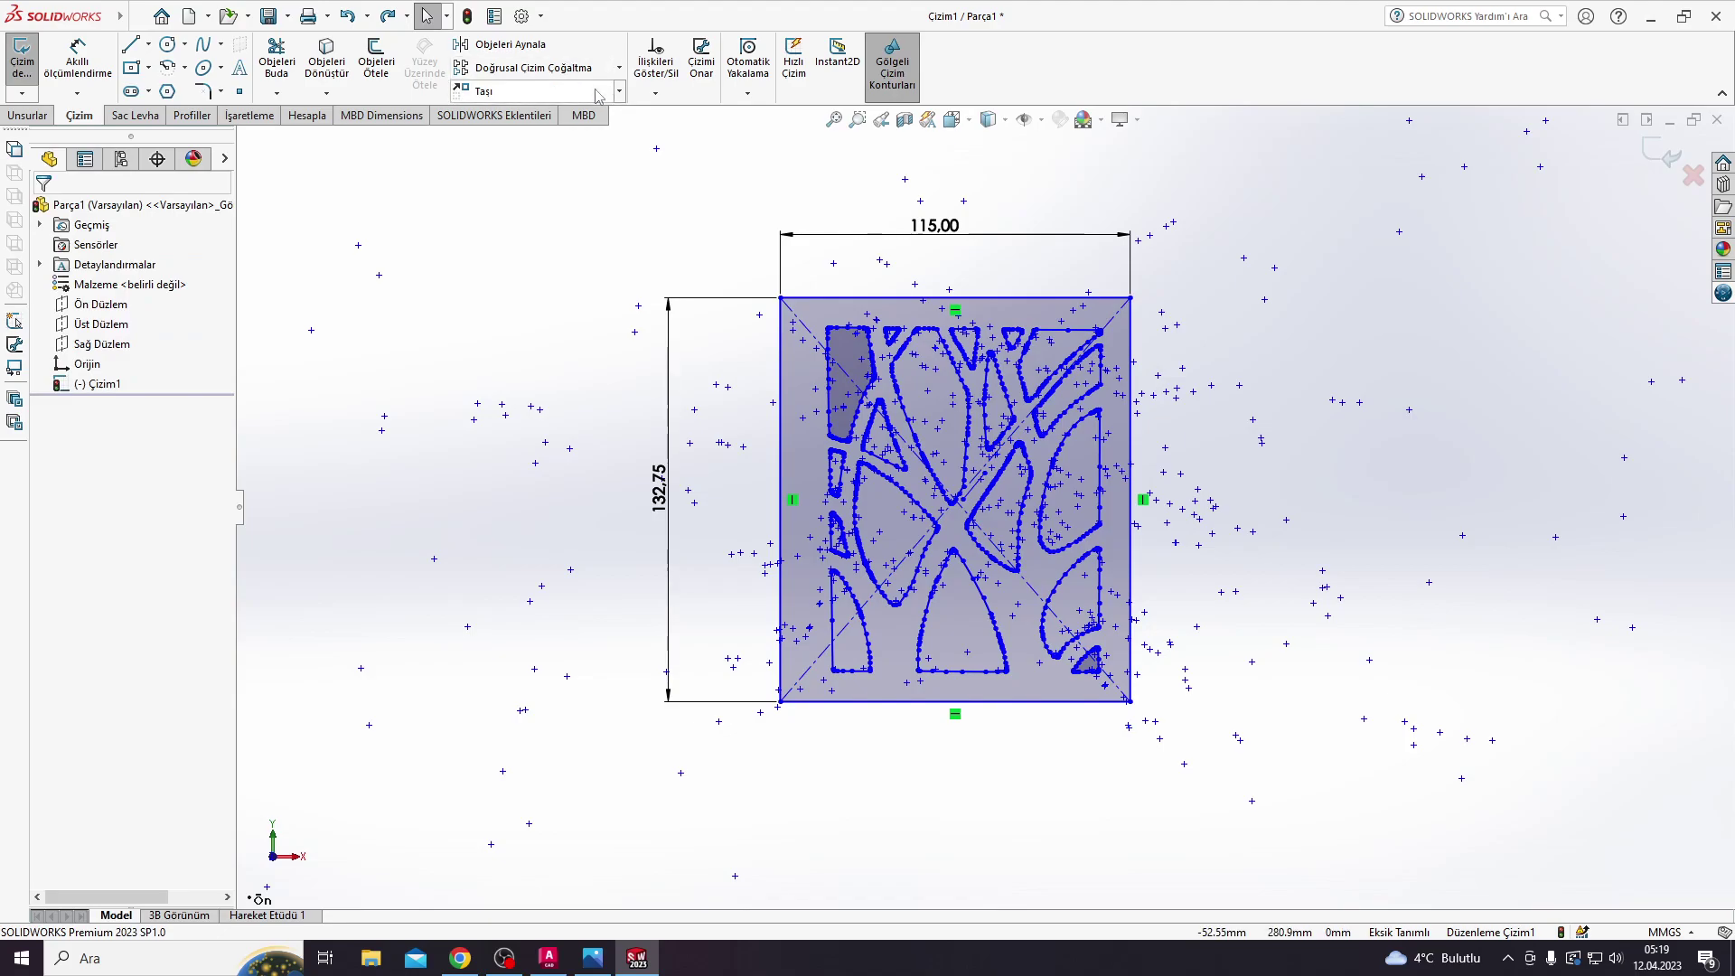
# Step: Stretch the left edge by ΔX 5 mm, bringing the width to 110
pyautogui.click(620, 91)
pyautogui.click(506, 200)
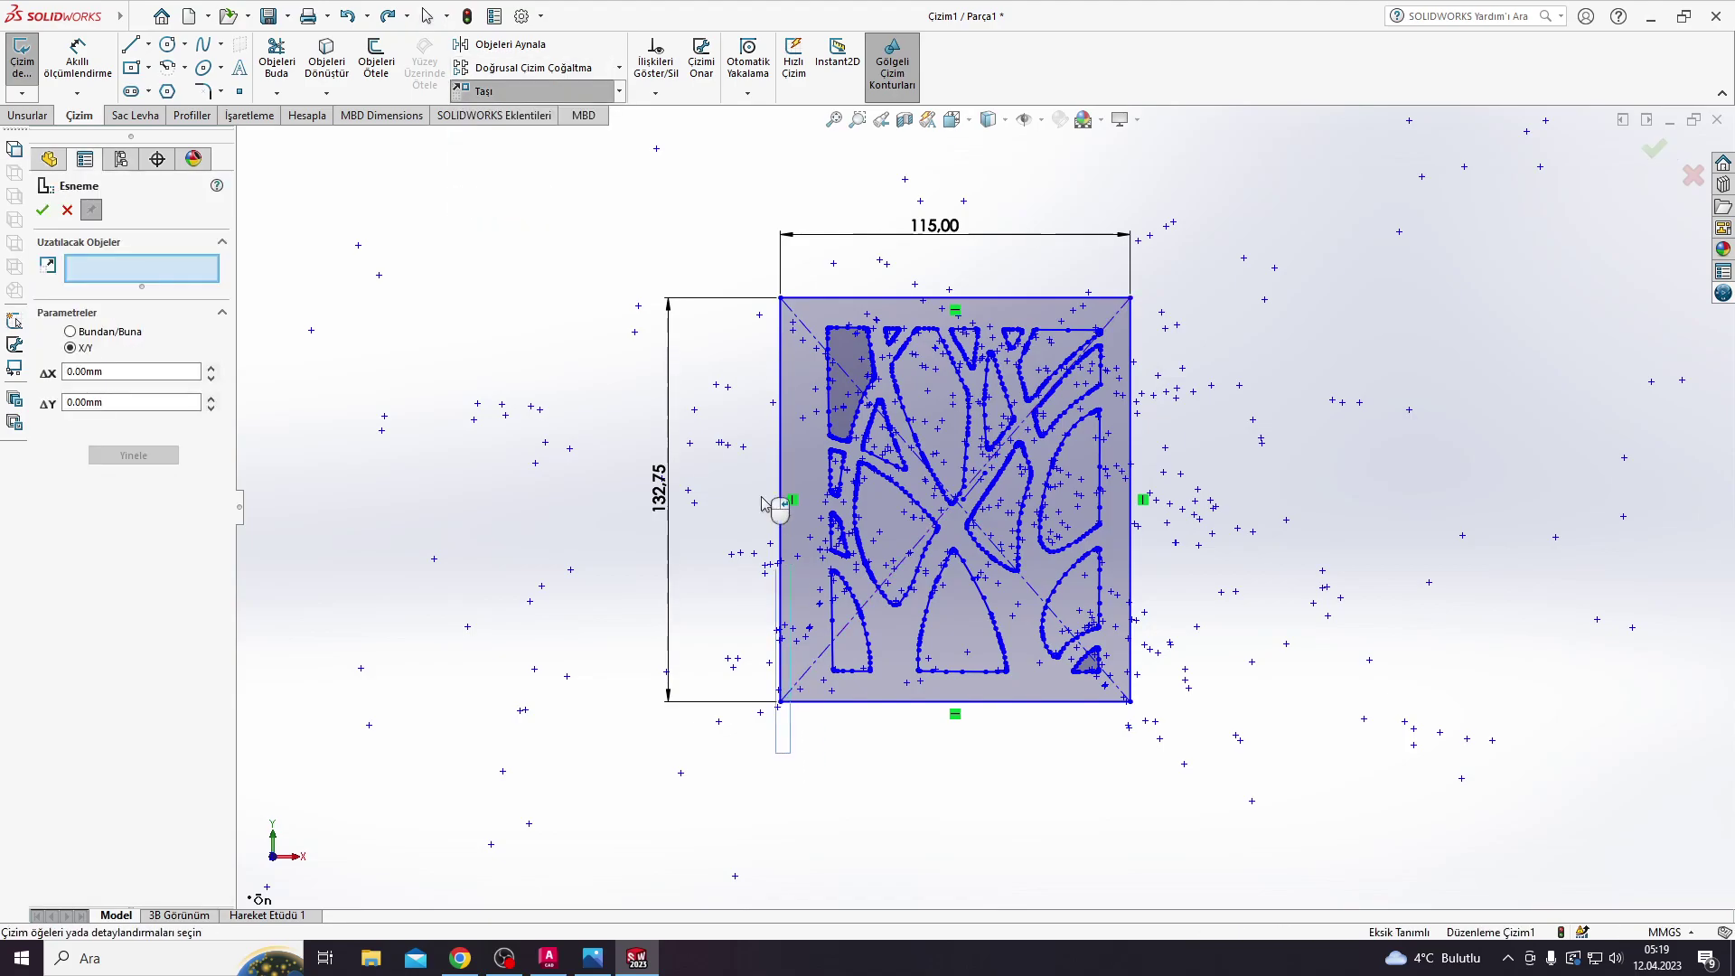
pyautogui.rightClick(676, 235)
pyautogui.write('5')
pyautogui.press('Return')
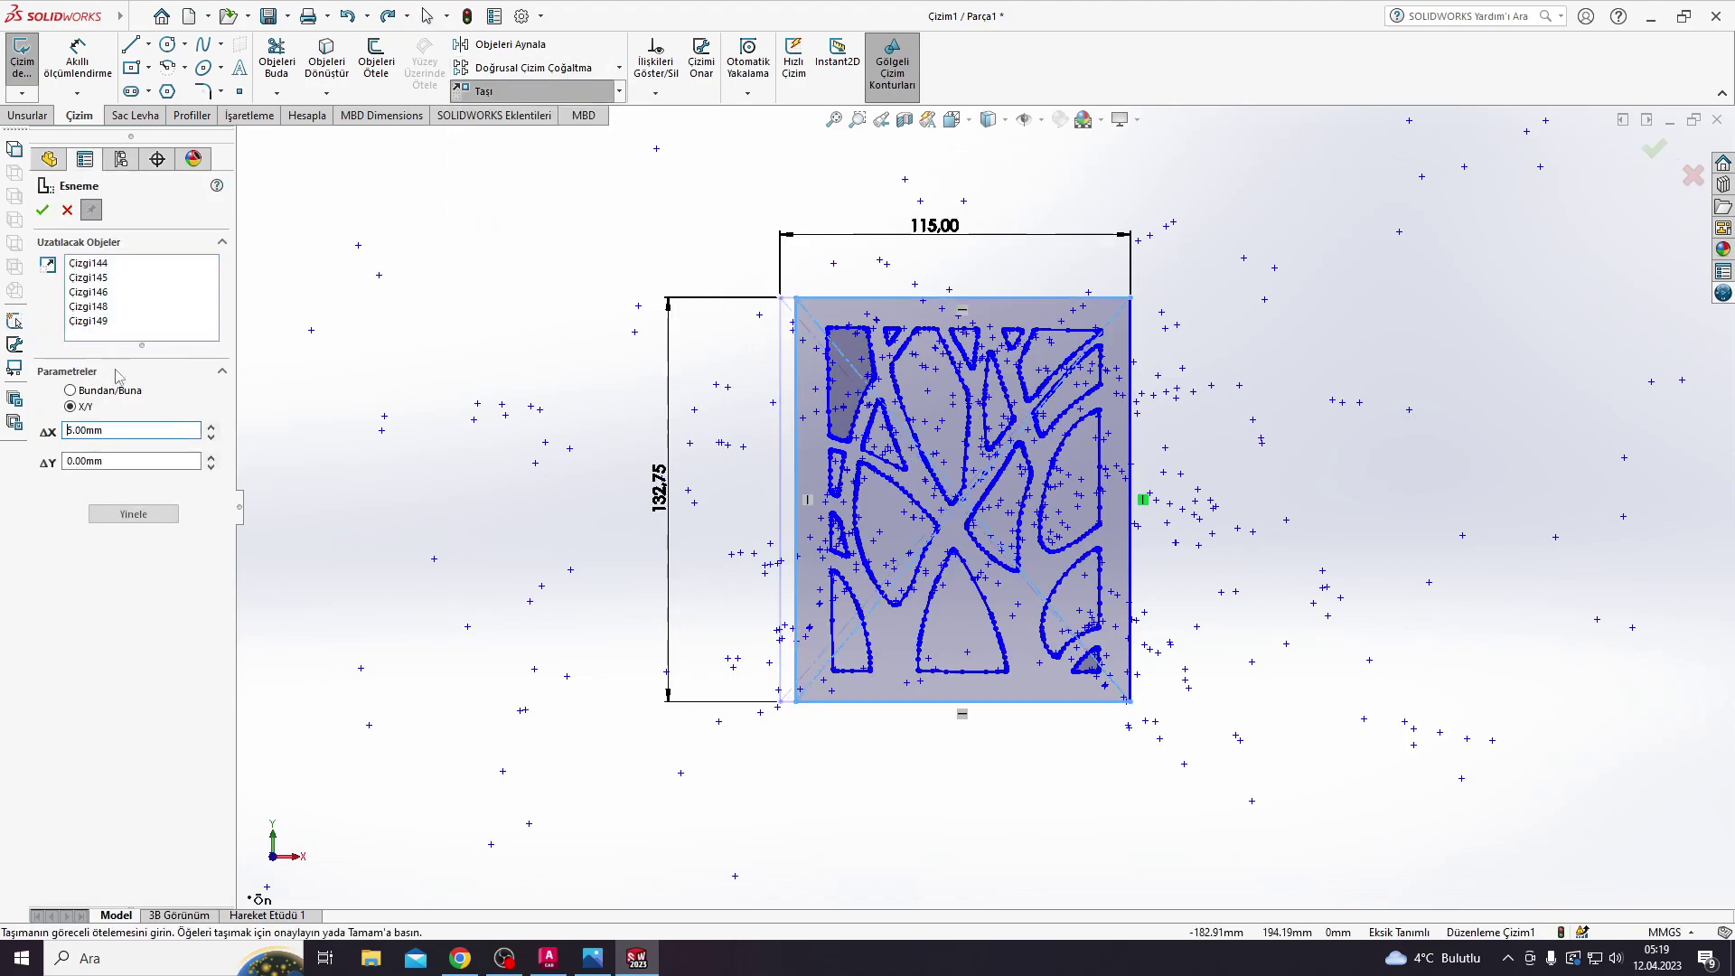
pyautogui.click(45, 211)
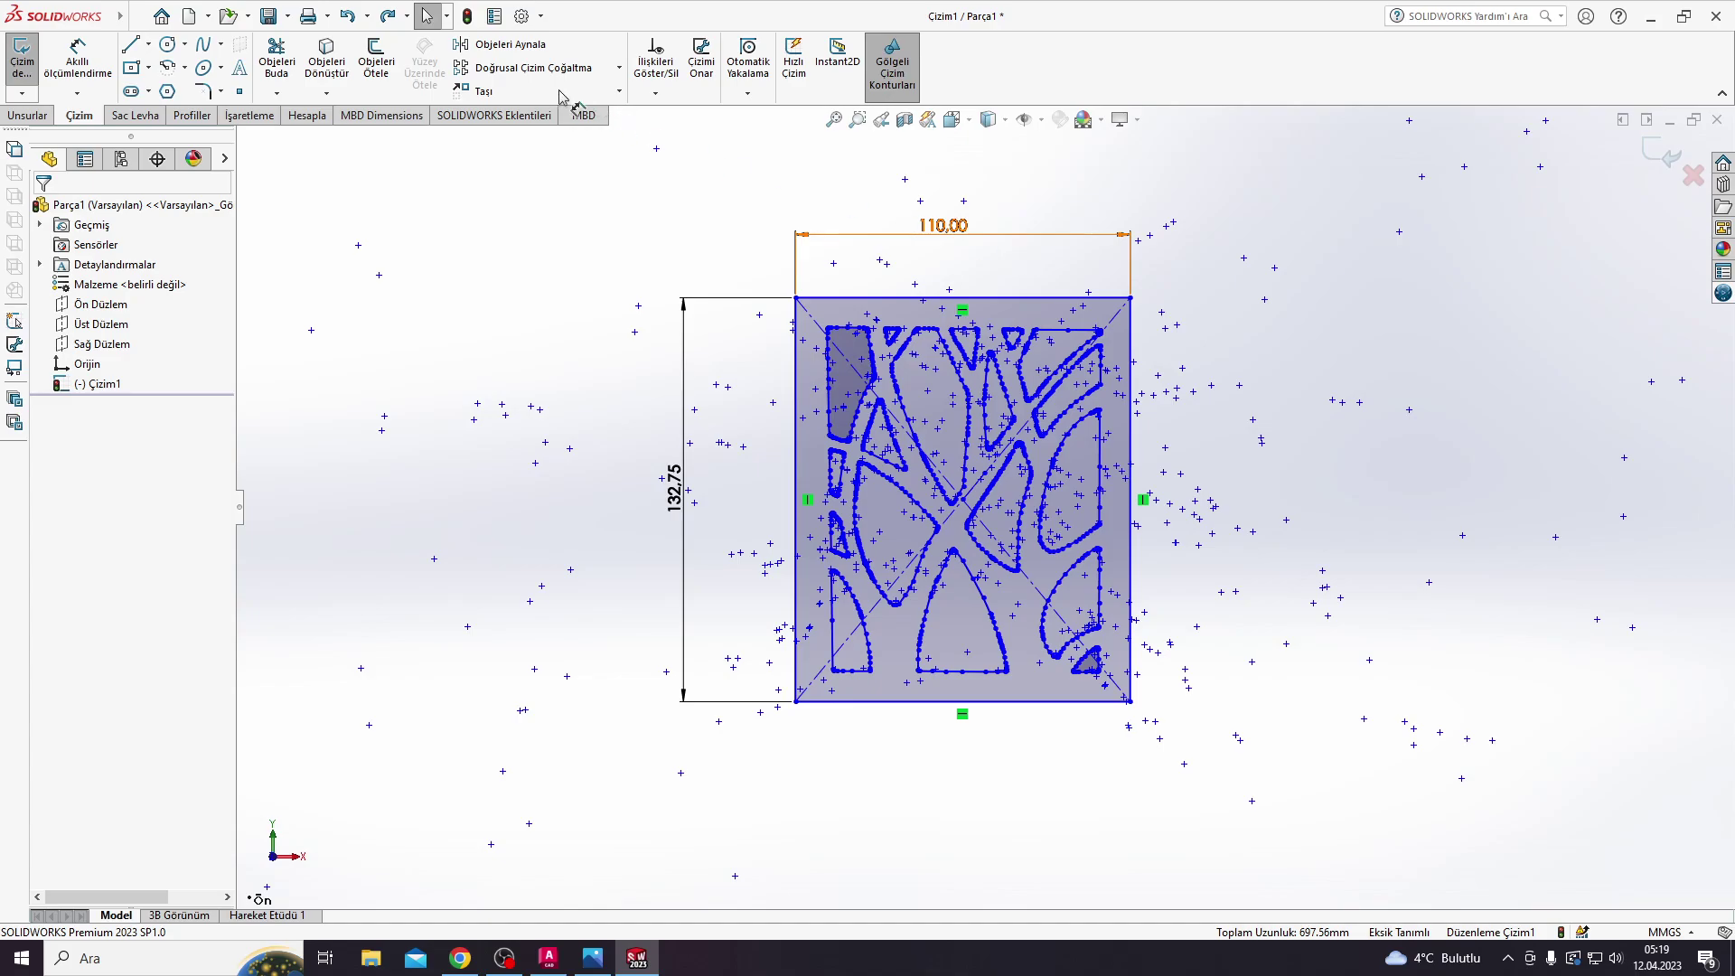
# Step: Try scaling sketch entities by 120/110 about the rectangle's top-left corner
pyautogui.click(620, 91)
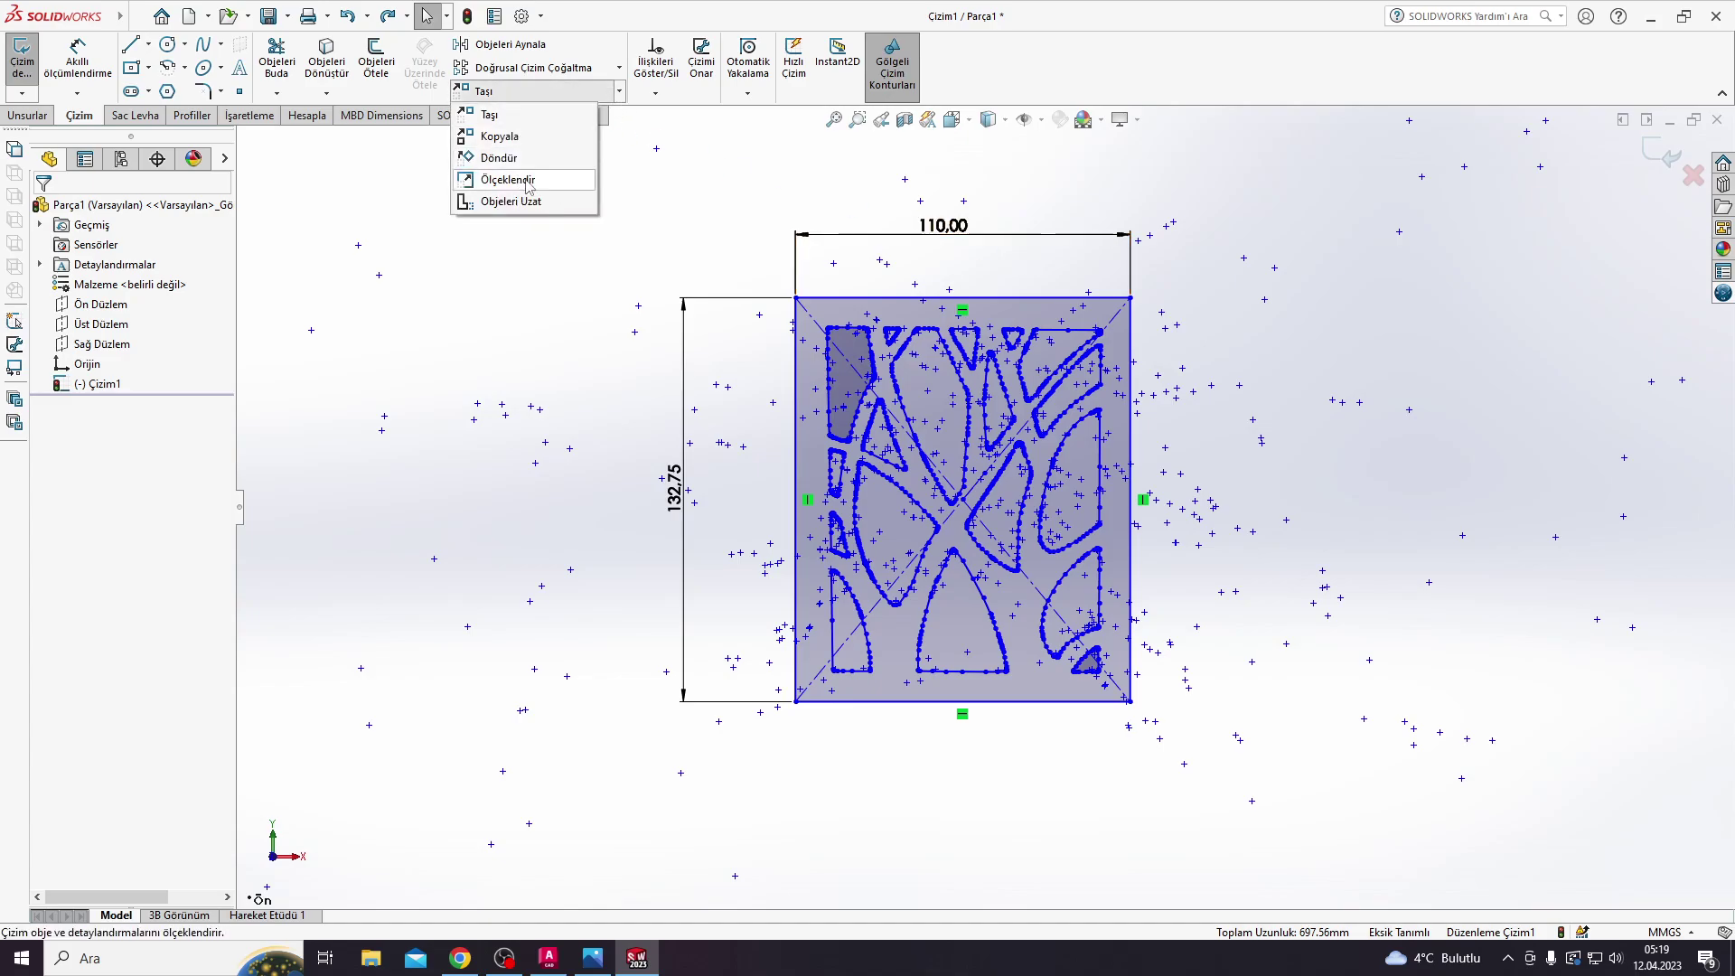
pyautogui.click(528, 180)
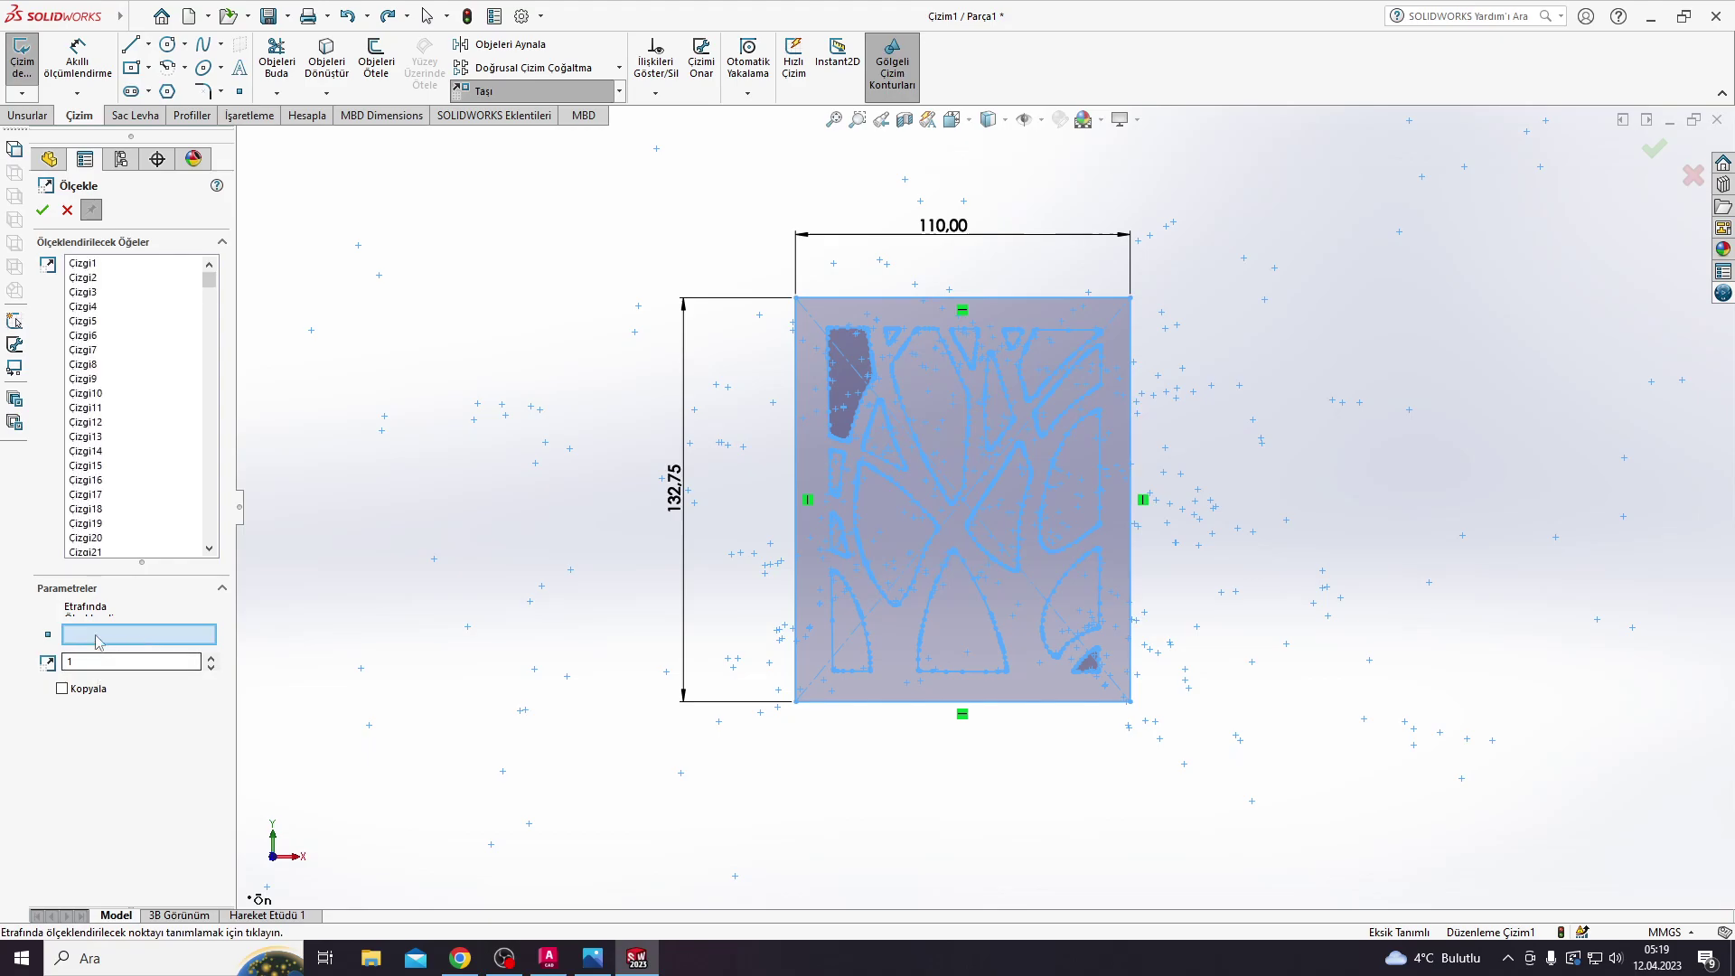
pyautogui.click(795, 298)
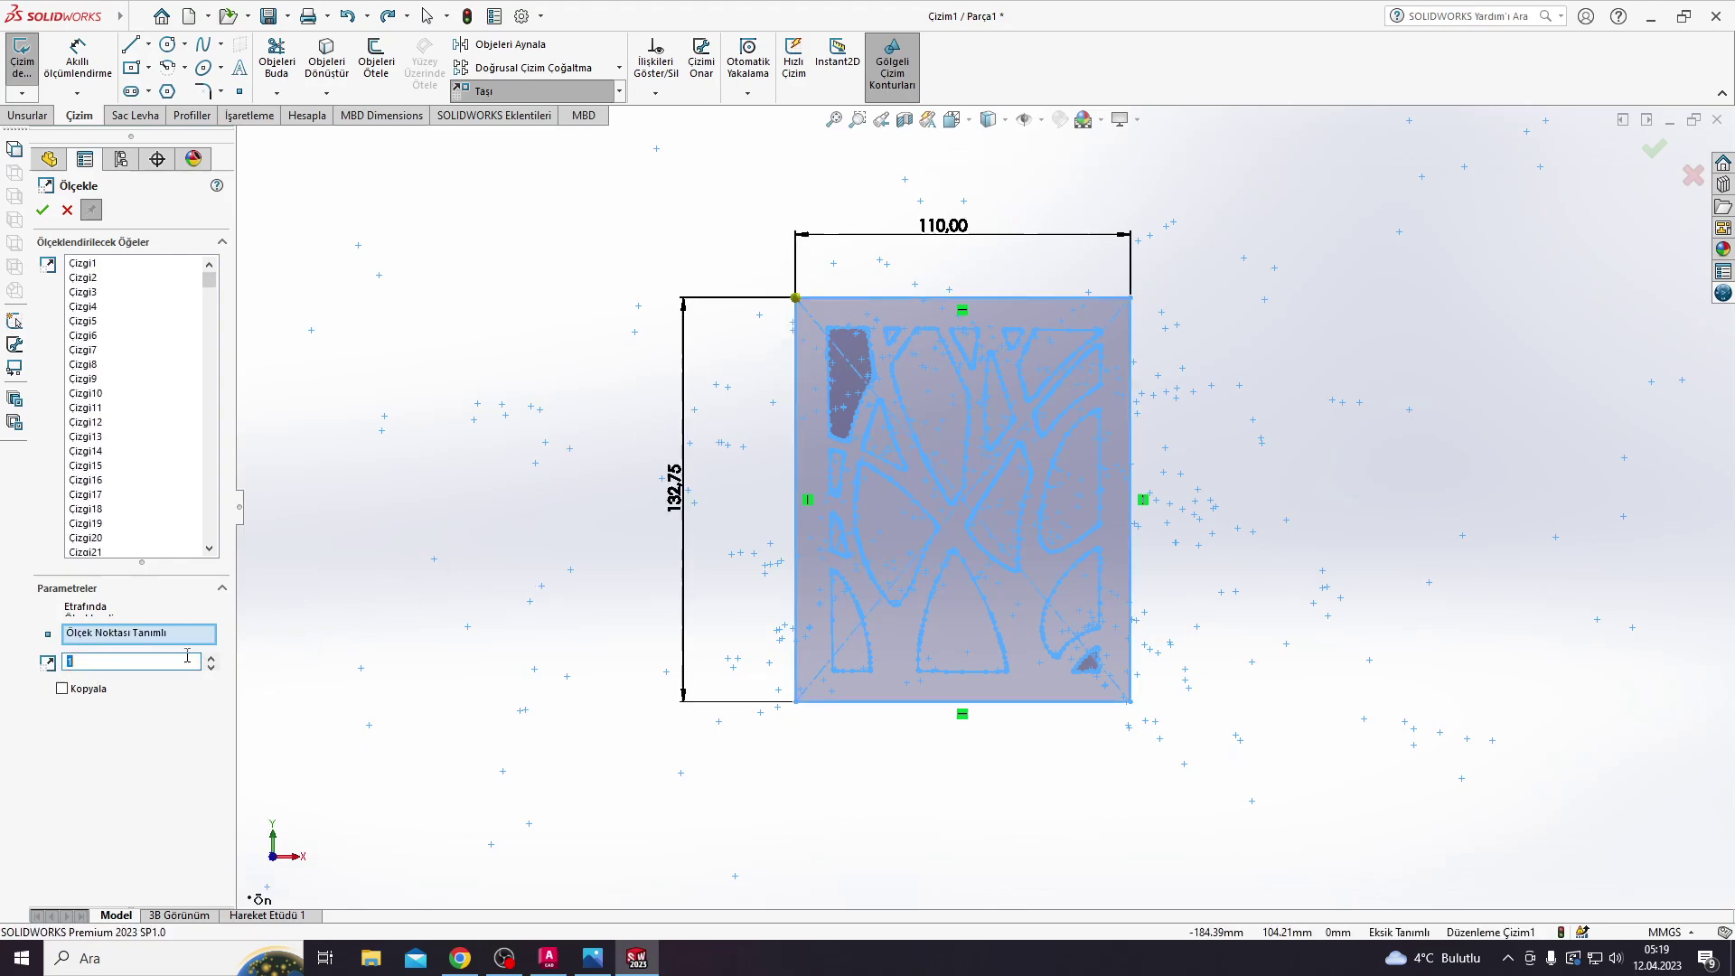
pyautogui.write('20/110')
pyautogui.press('Return')
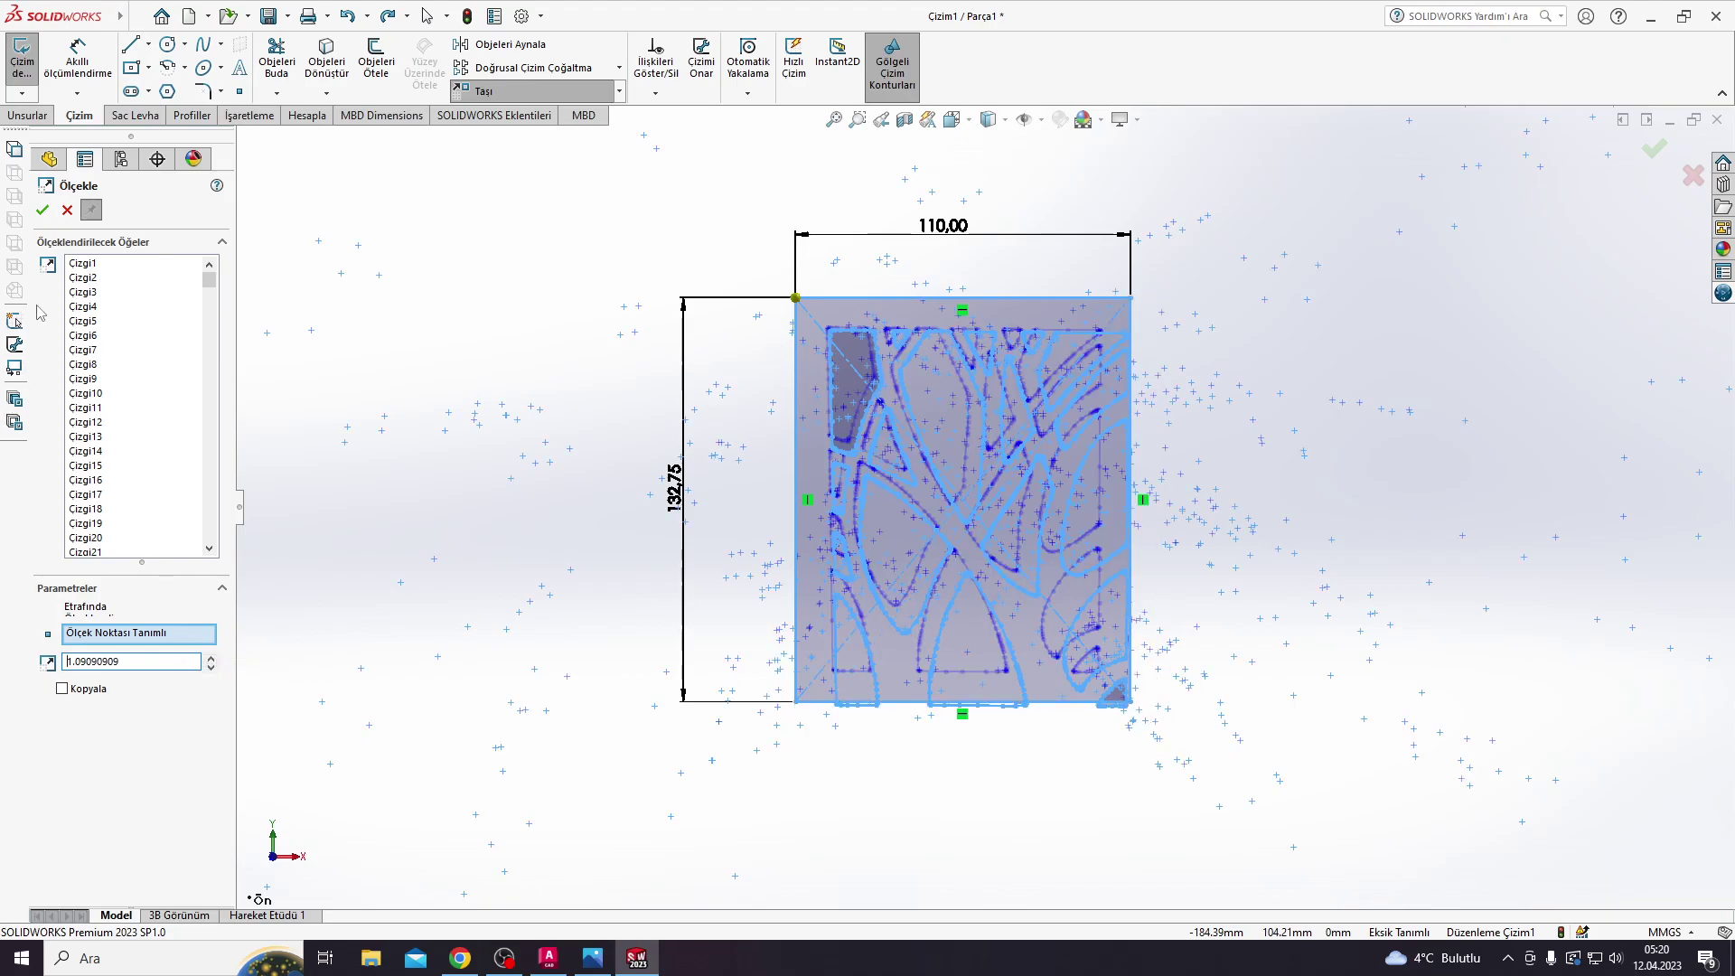
pyautogui.click(43, 211)
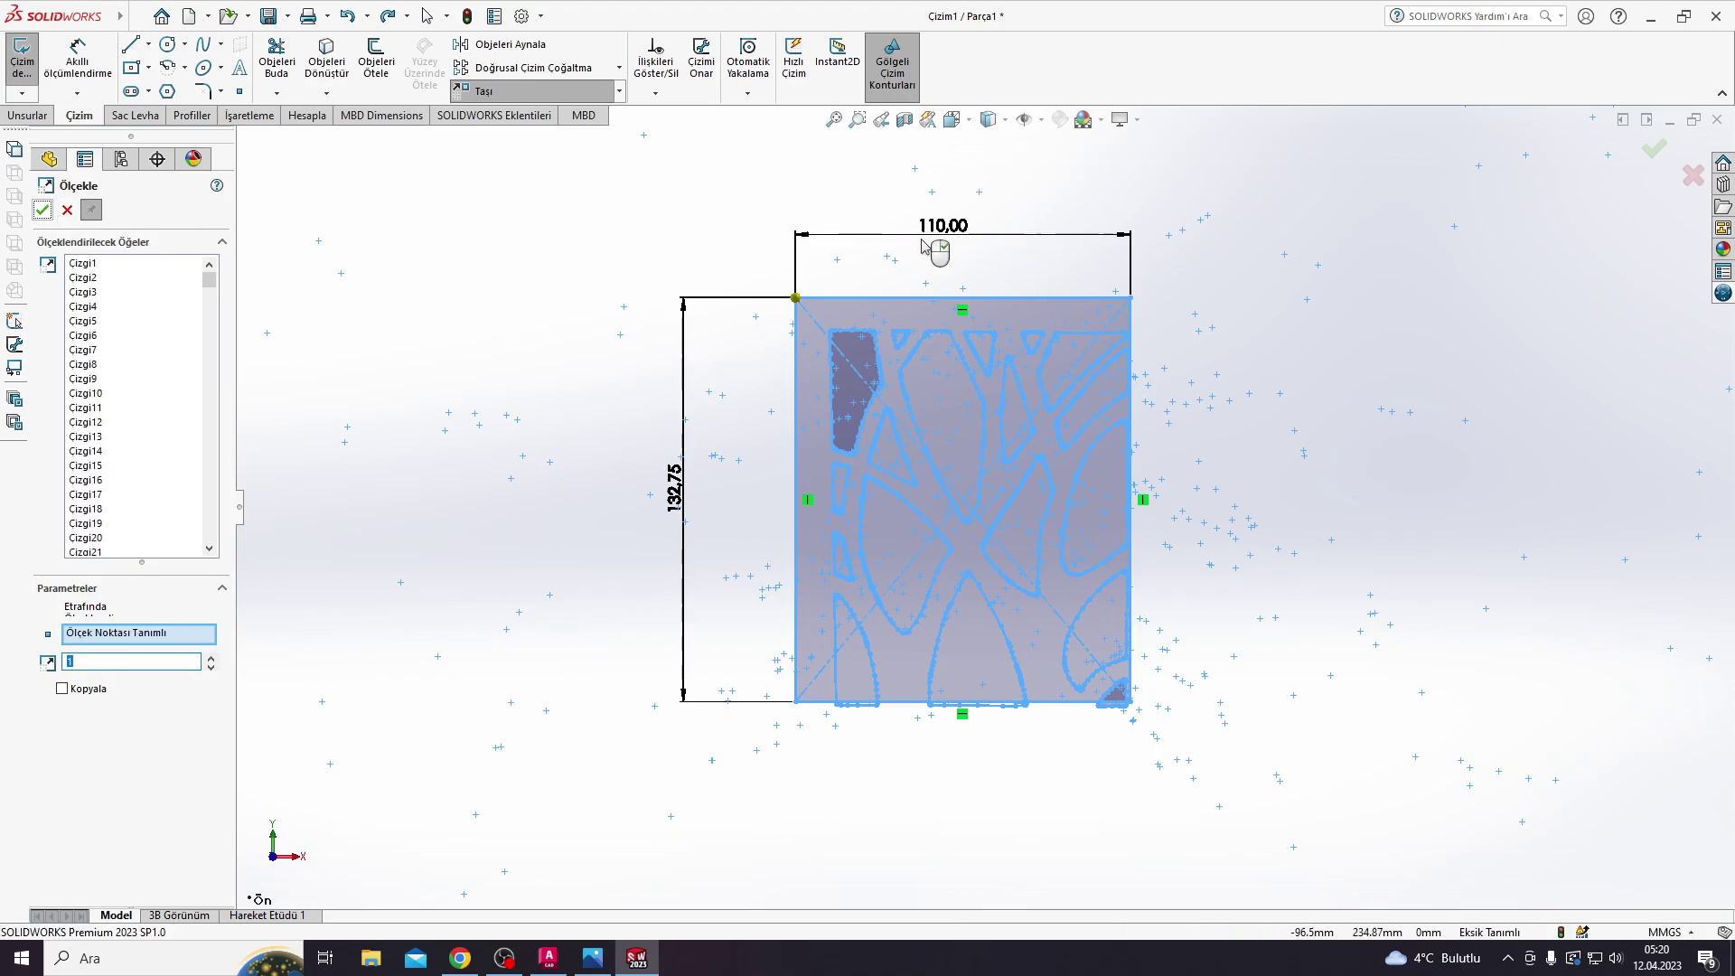
pyautogui.rightClick(940, 181)
pyautogui.click(985, 239)
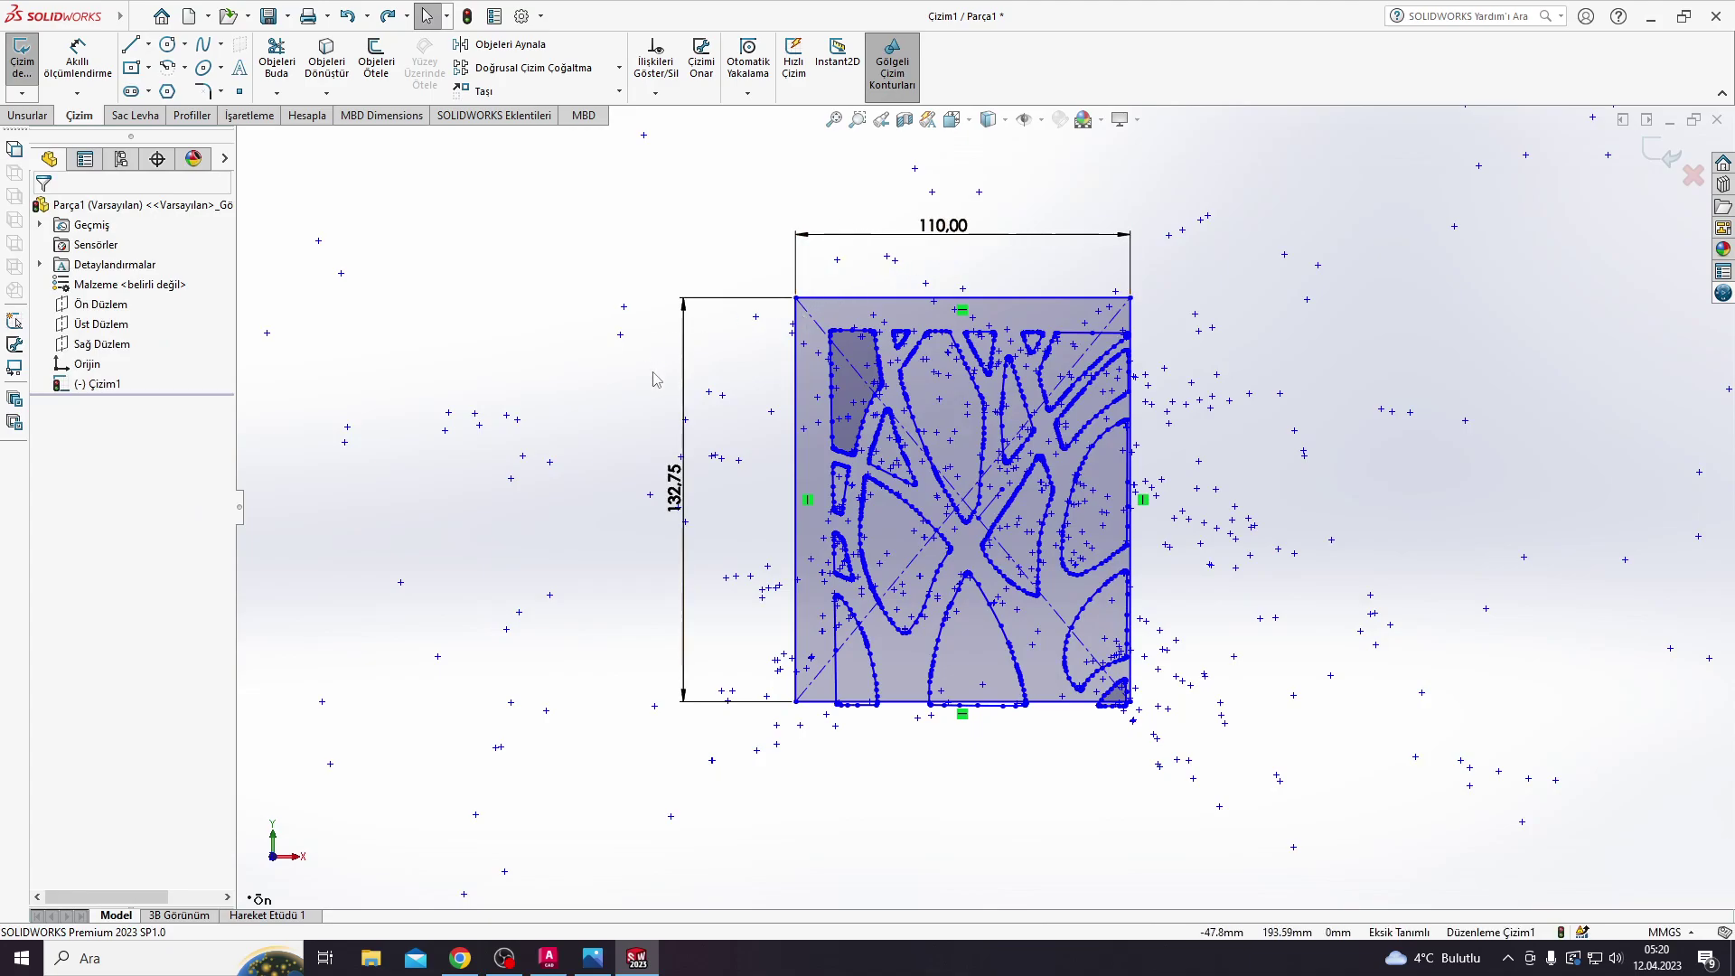
# Step: Select the sketch and delete the outline dimensions
pyautogui.hotkey('ctrl', 'a')
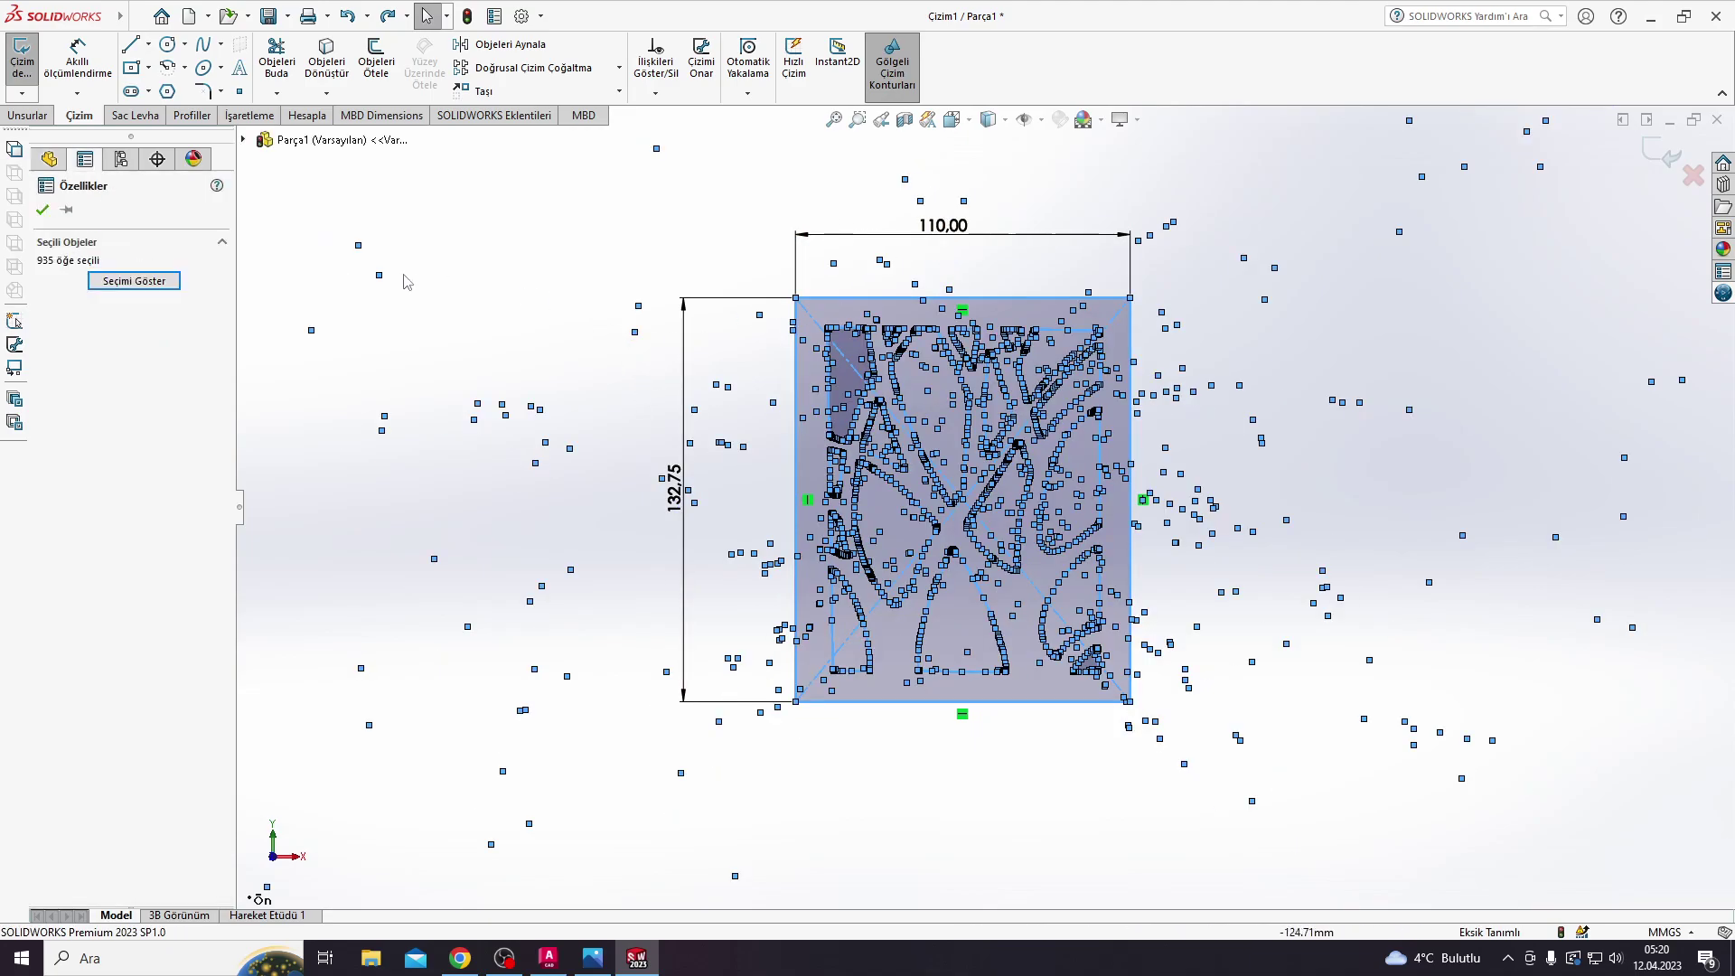
pyautogui.click(405, 282)
pyautogui.click(619, 90)
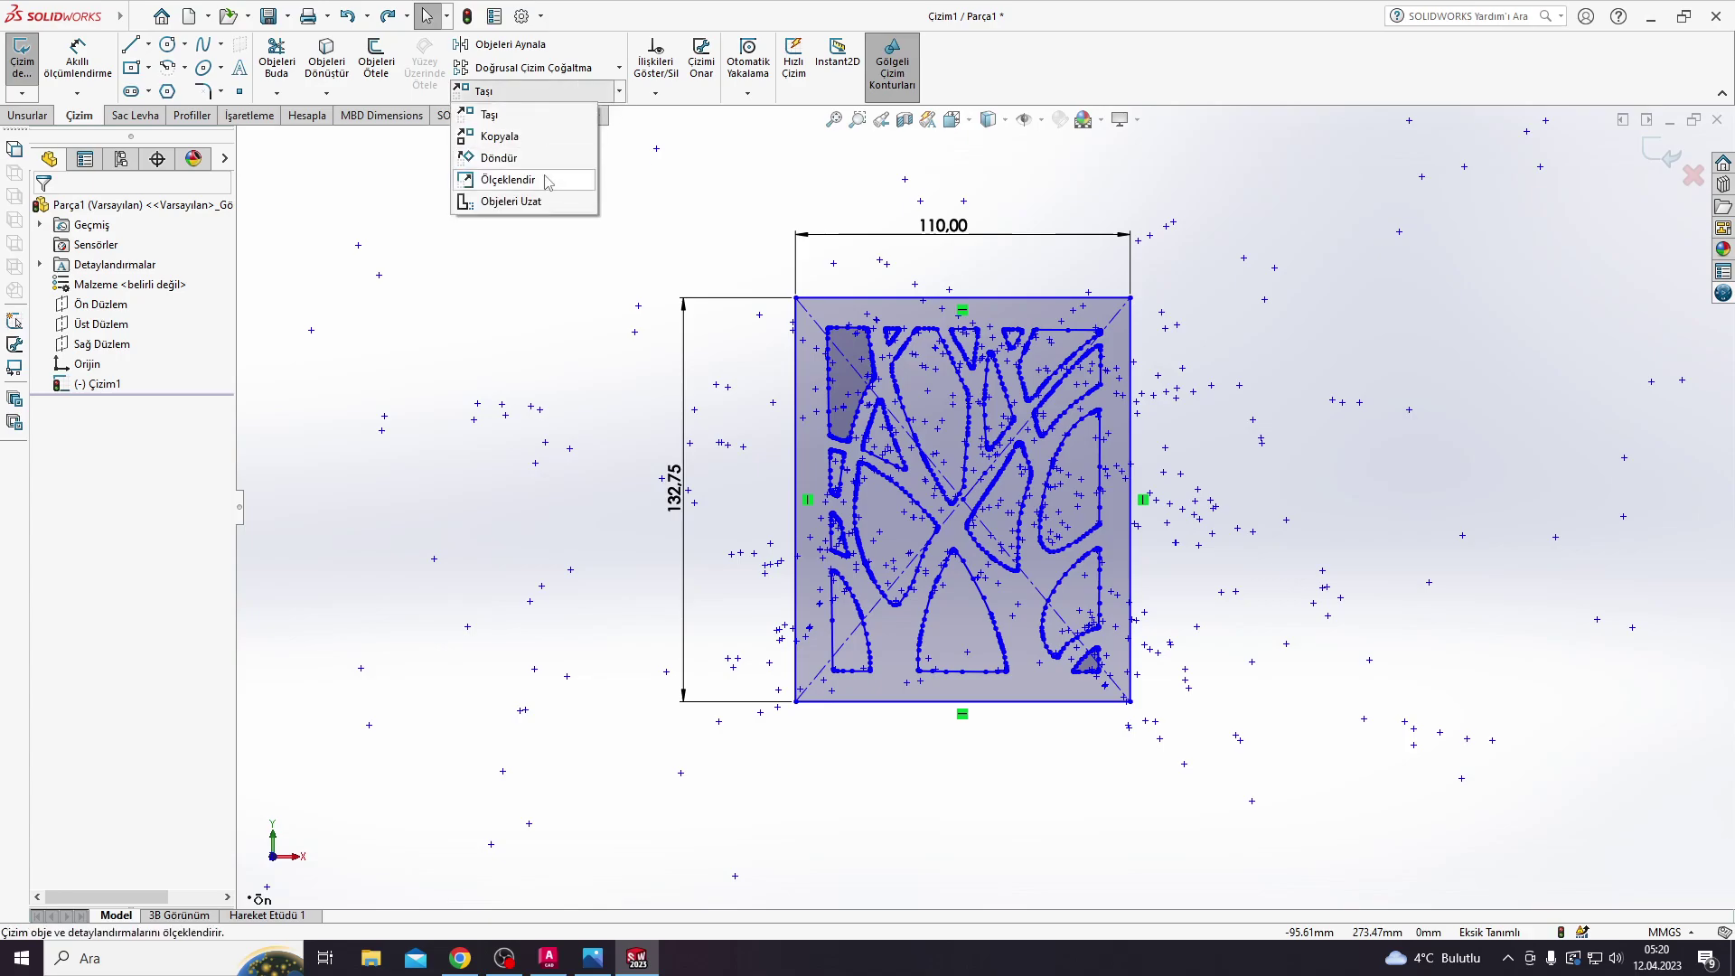
pyautogui.click(538, 179)
pyautogui.press('Escape')
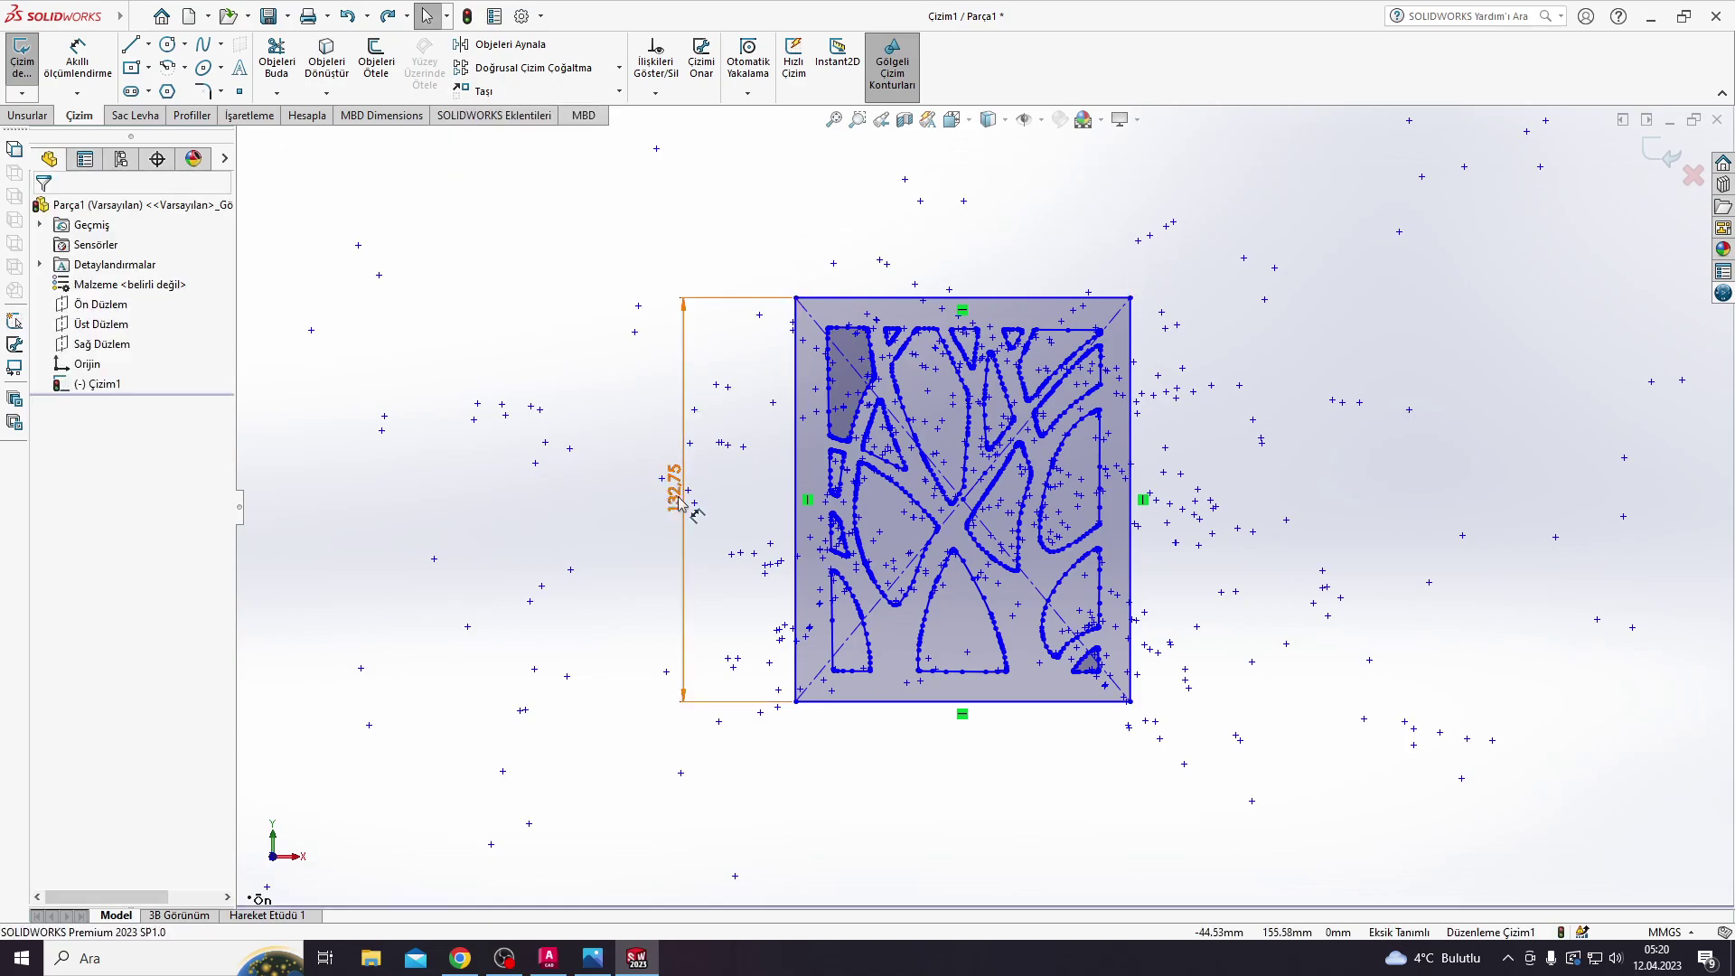
# Step: Scale the whole window-selected sketch by 120/110 about its top-left corner
pyautogui.click(619, 90)
pyautogui.click(533, 179)
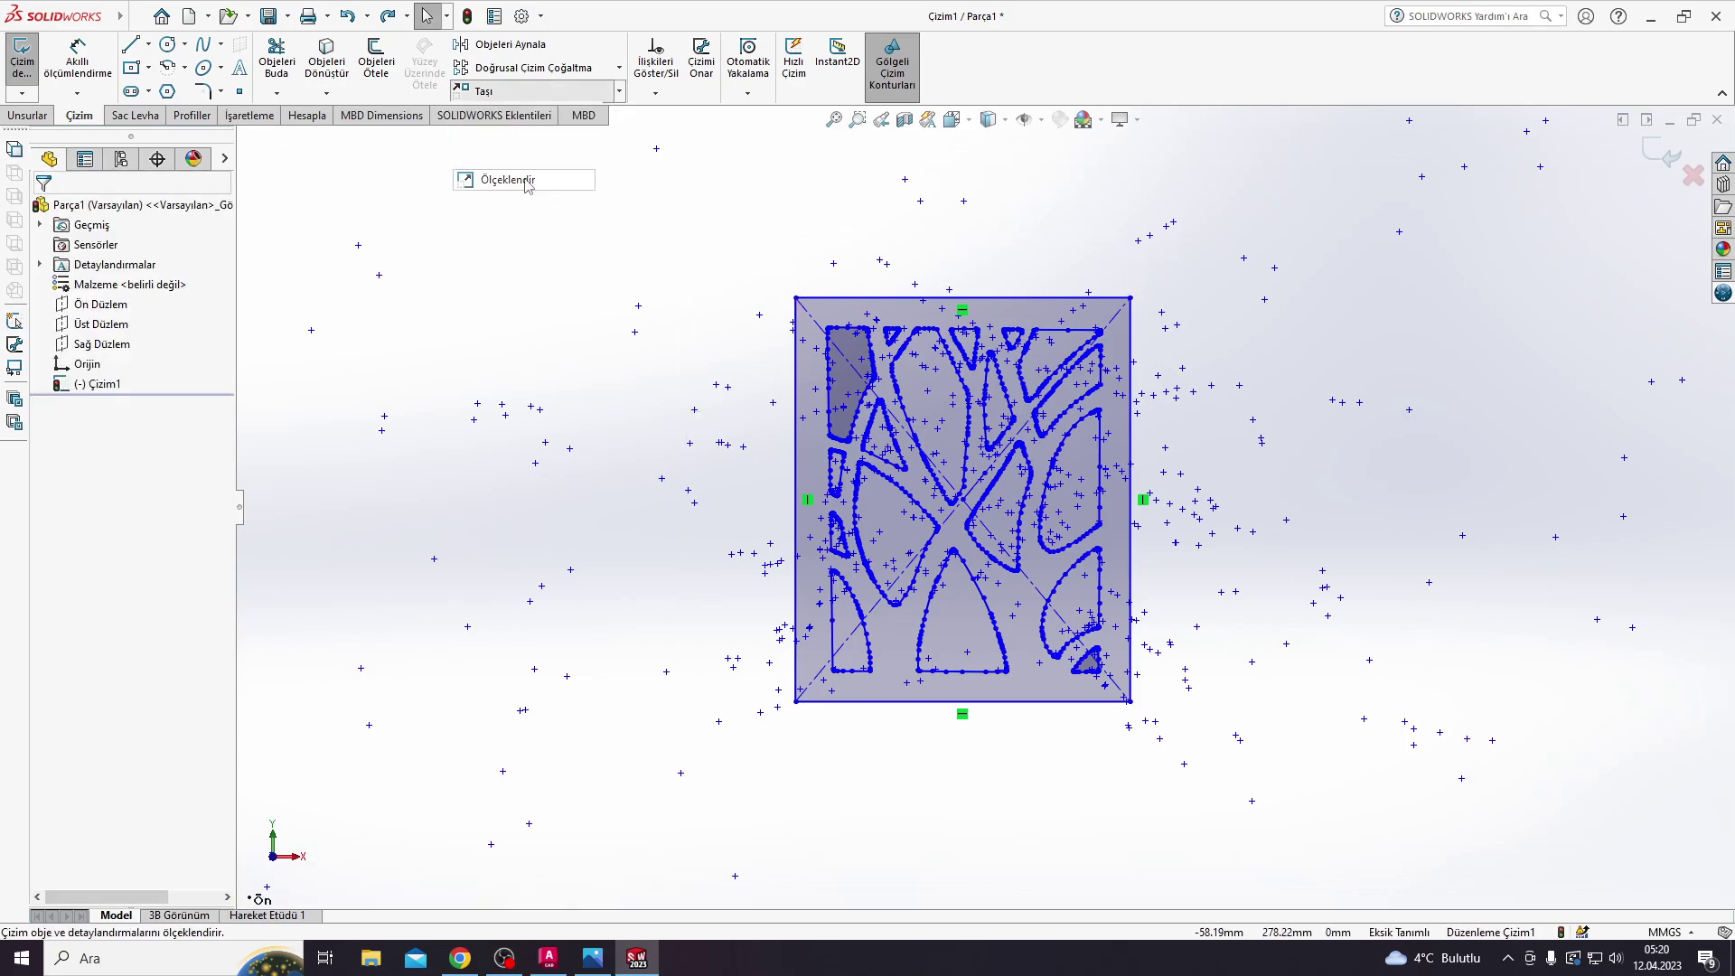
pyautogui.moveTo(1247, 819); pyautogui.dragTo(640, 175)
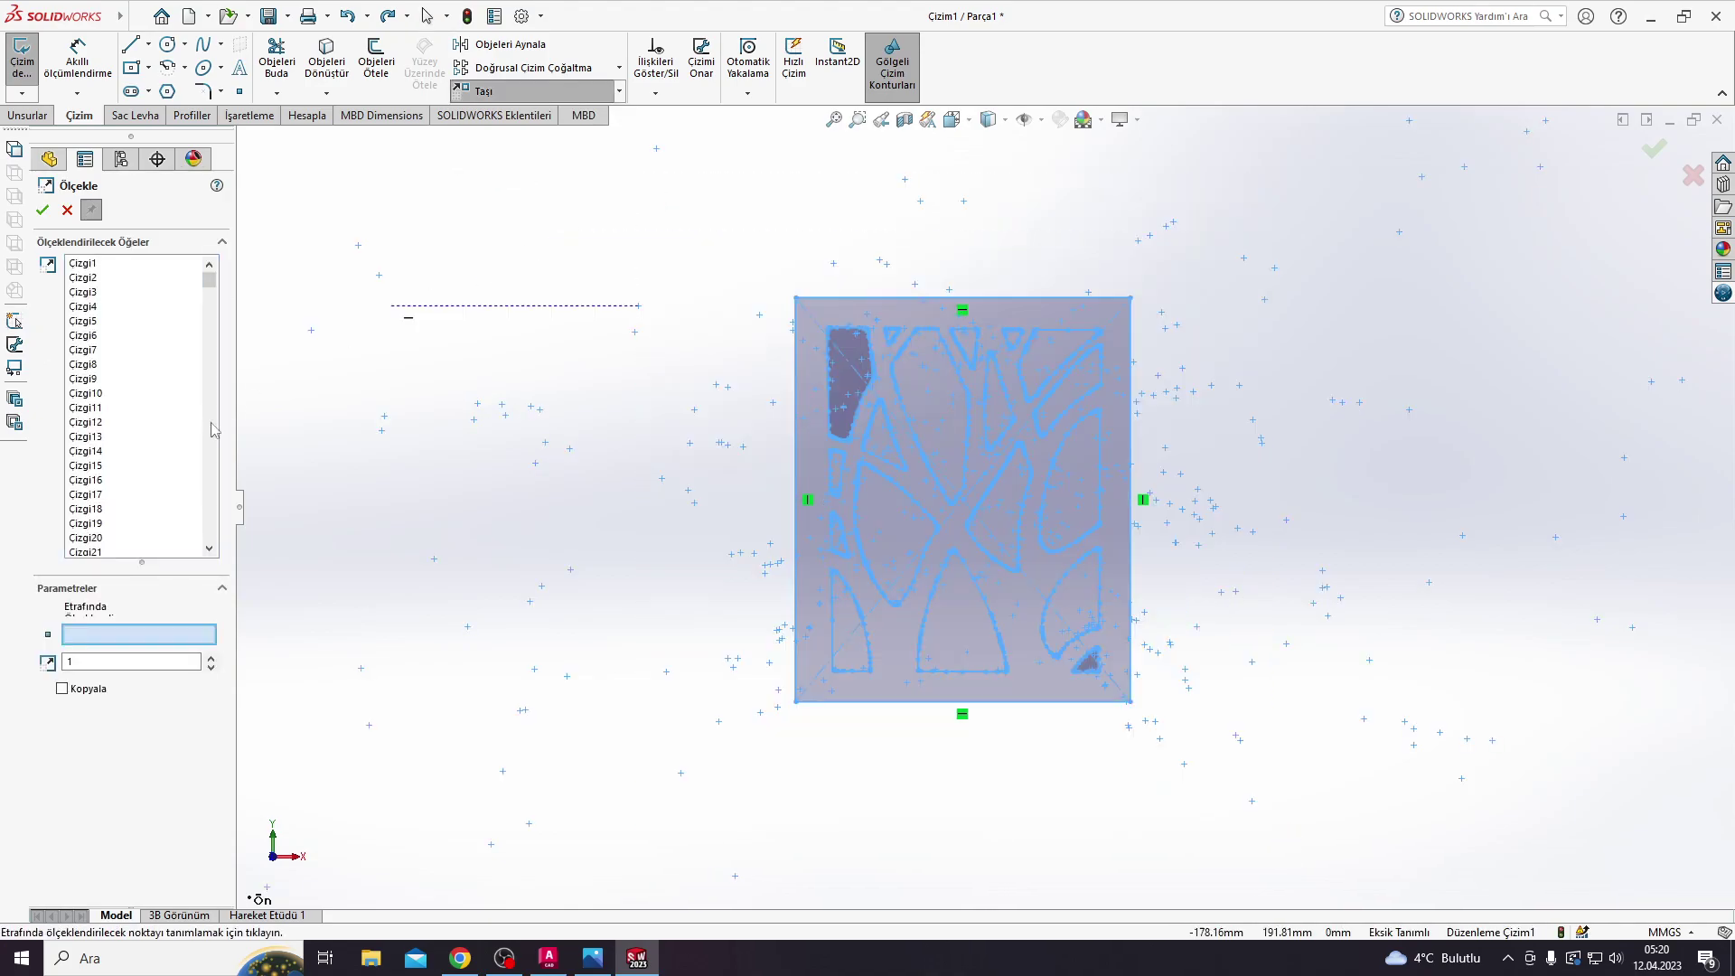
pyautogui.click(795, 299)
pyautogui.write('20/110')
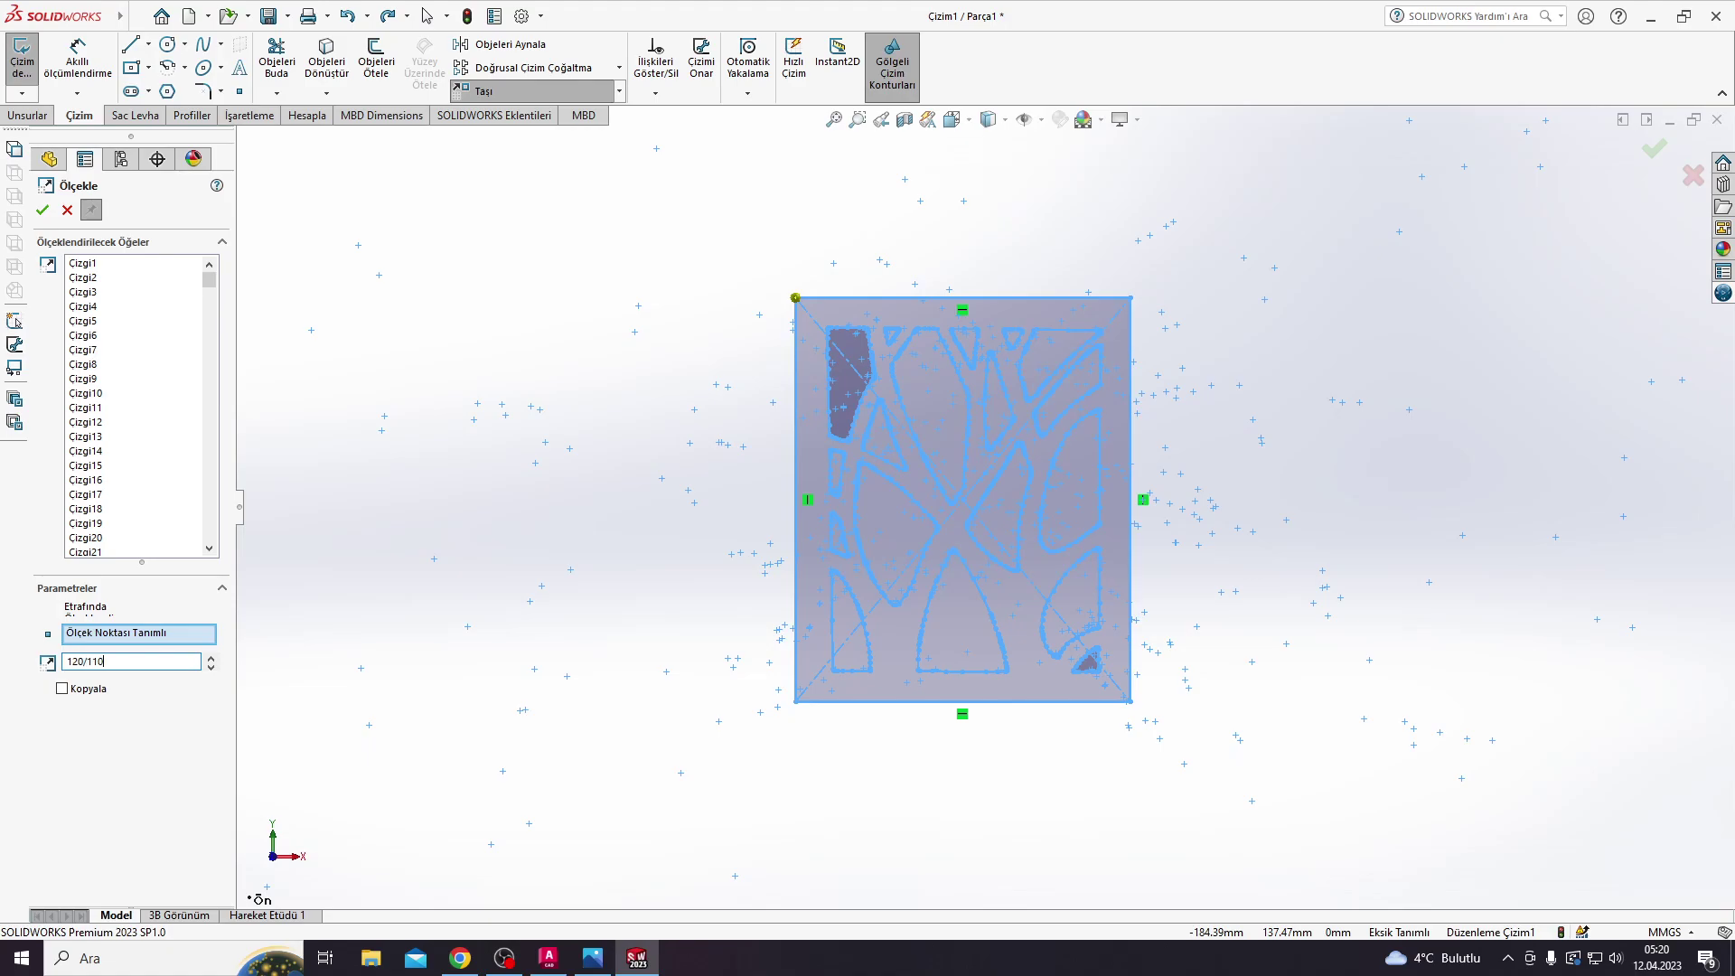
pyautogui.press('Return')
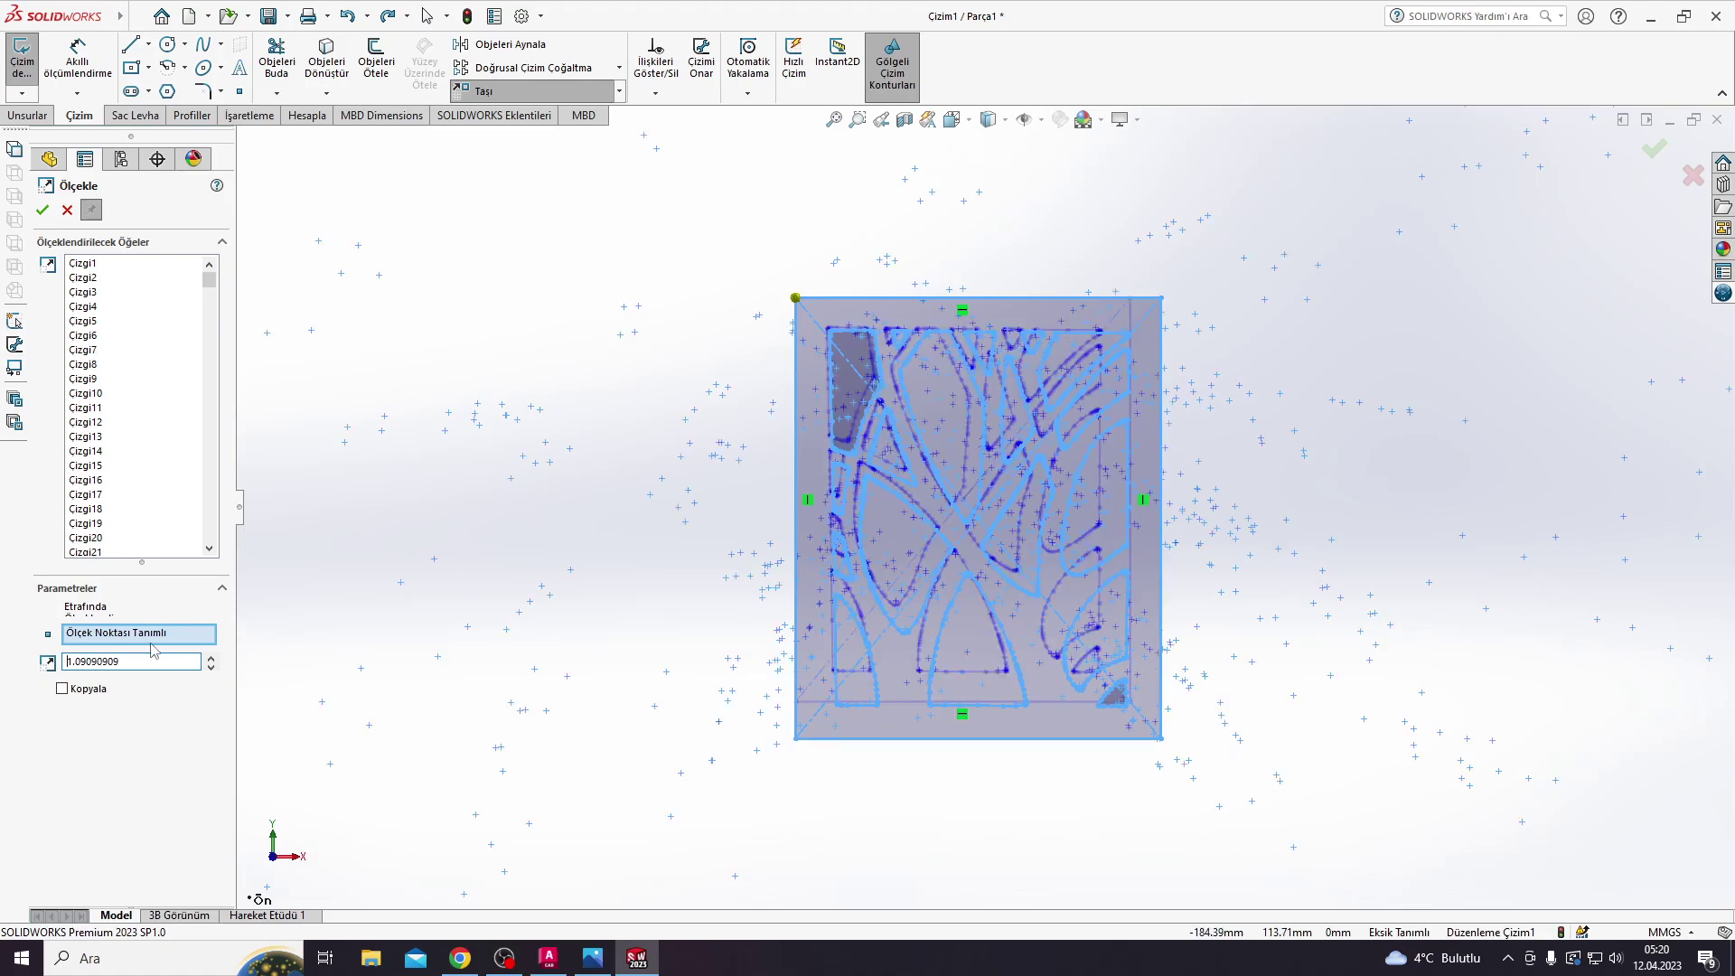
pyautogui.click(42, 212)
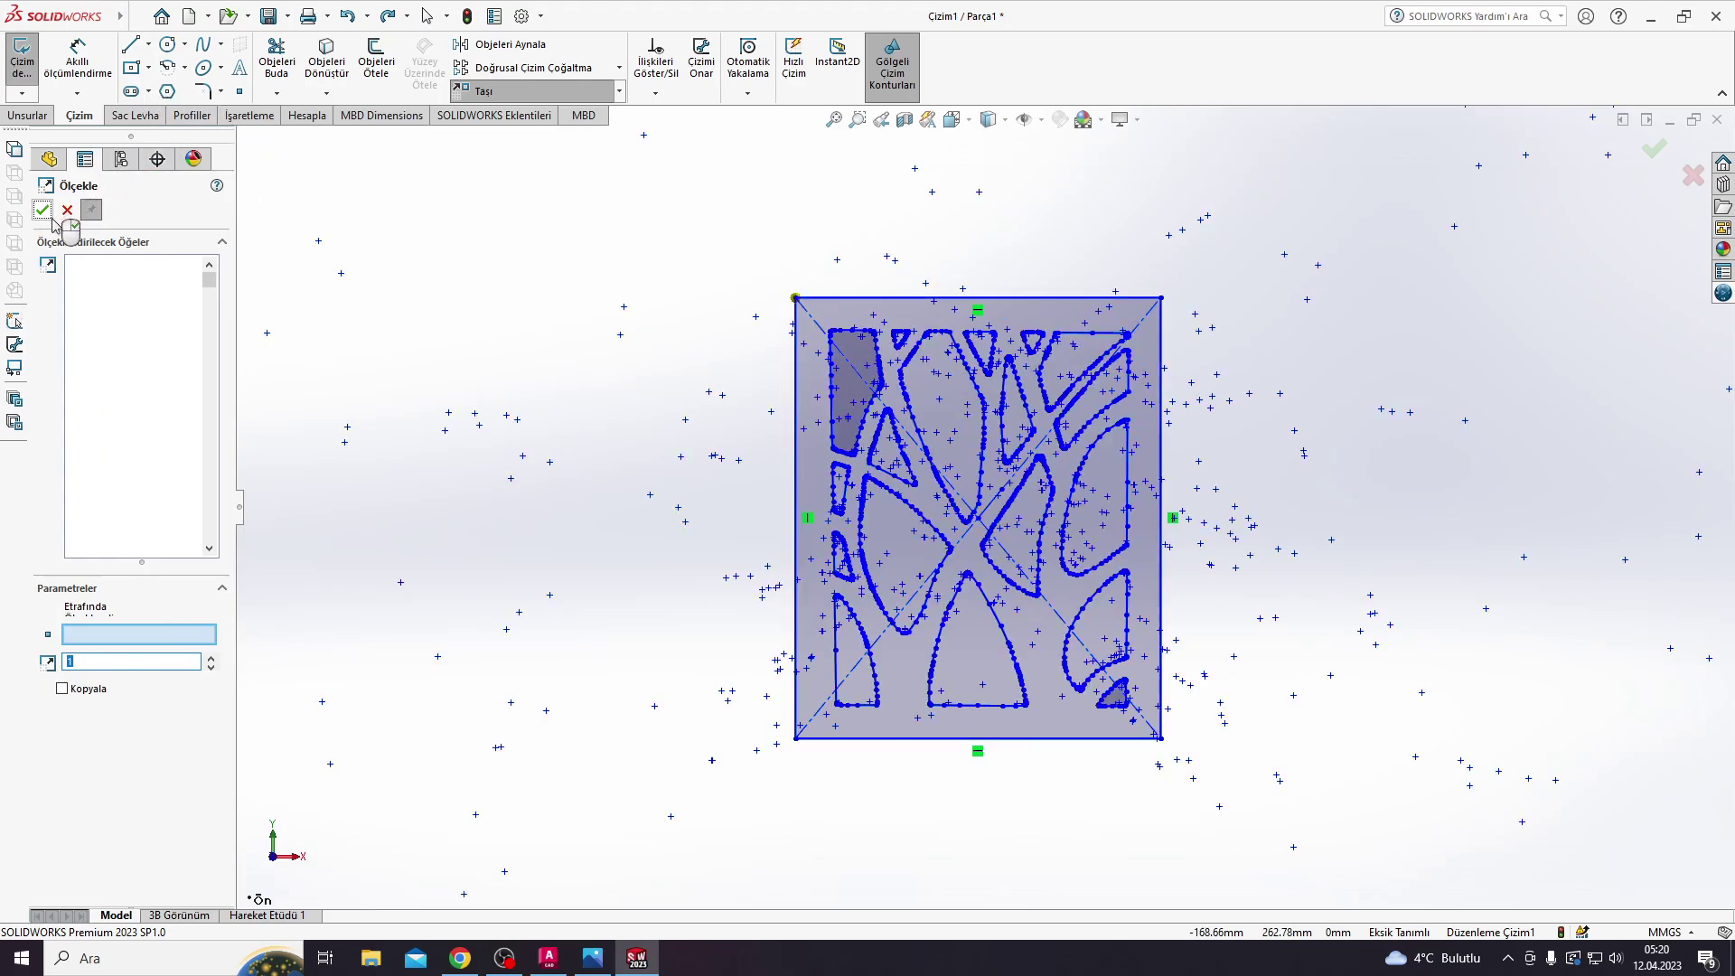
# Step: Dimension the outline's top edge at 120 mm width
pyautogui.click(43, 211)
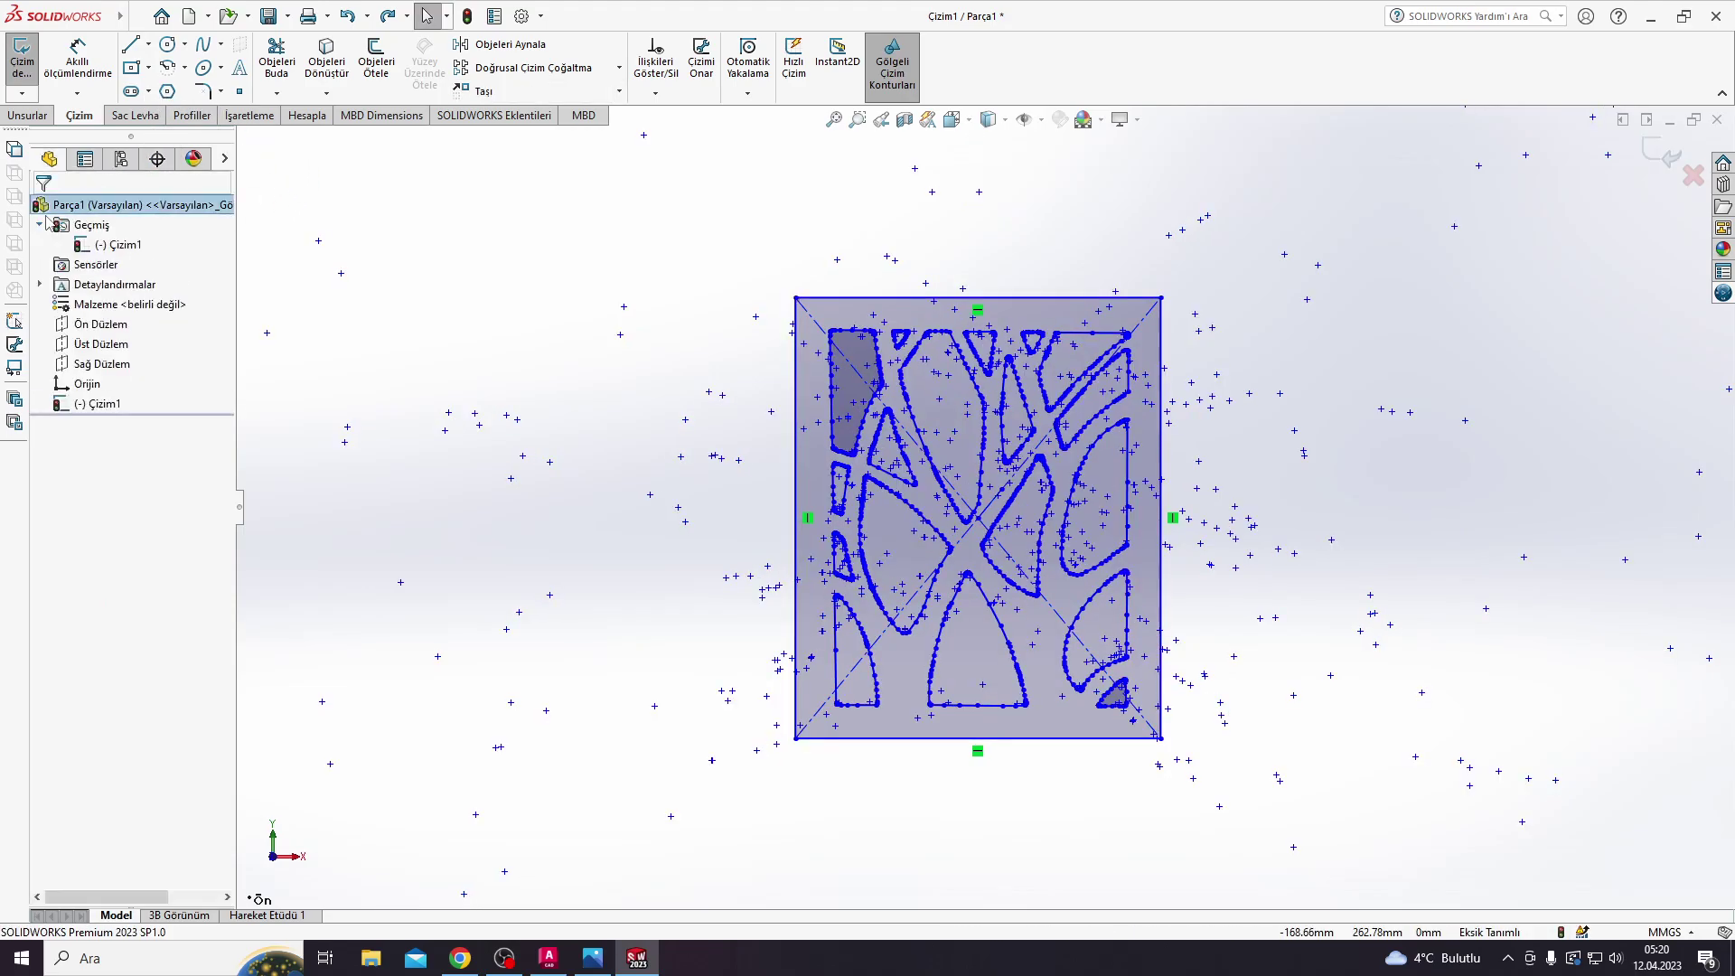
pyautogui.click(839, 300)
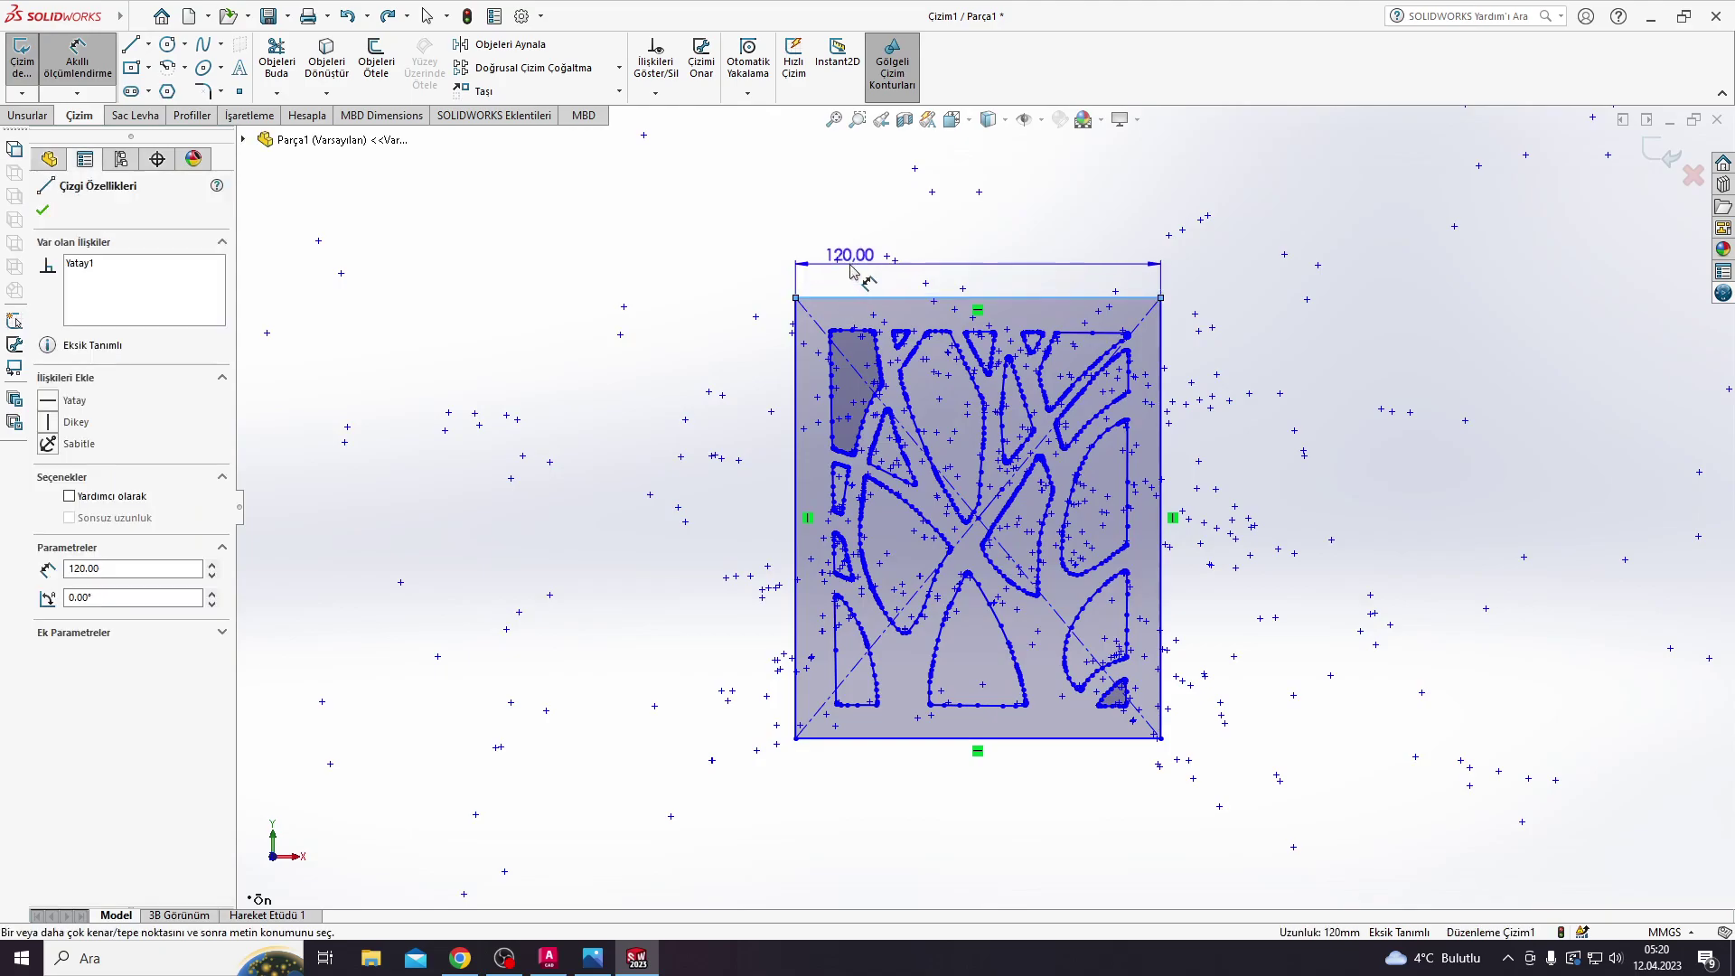
pyautogui.click(822, 233)
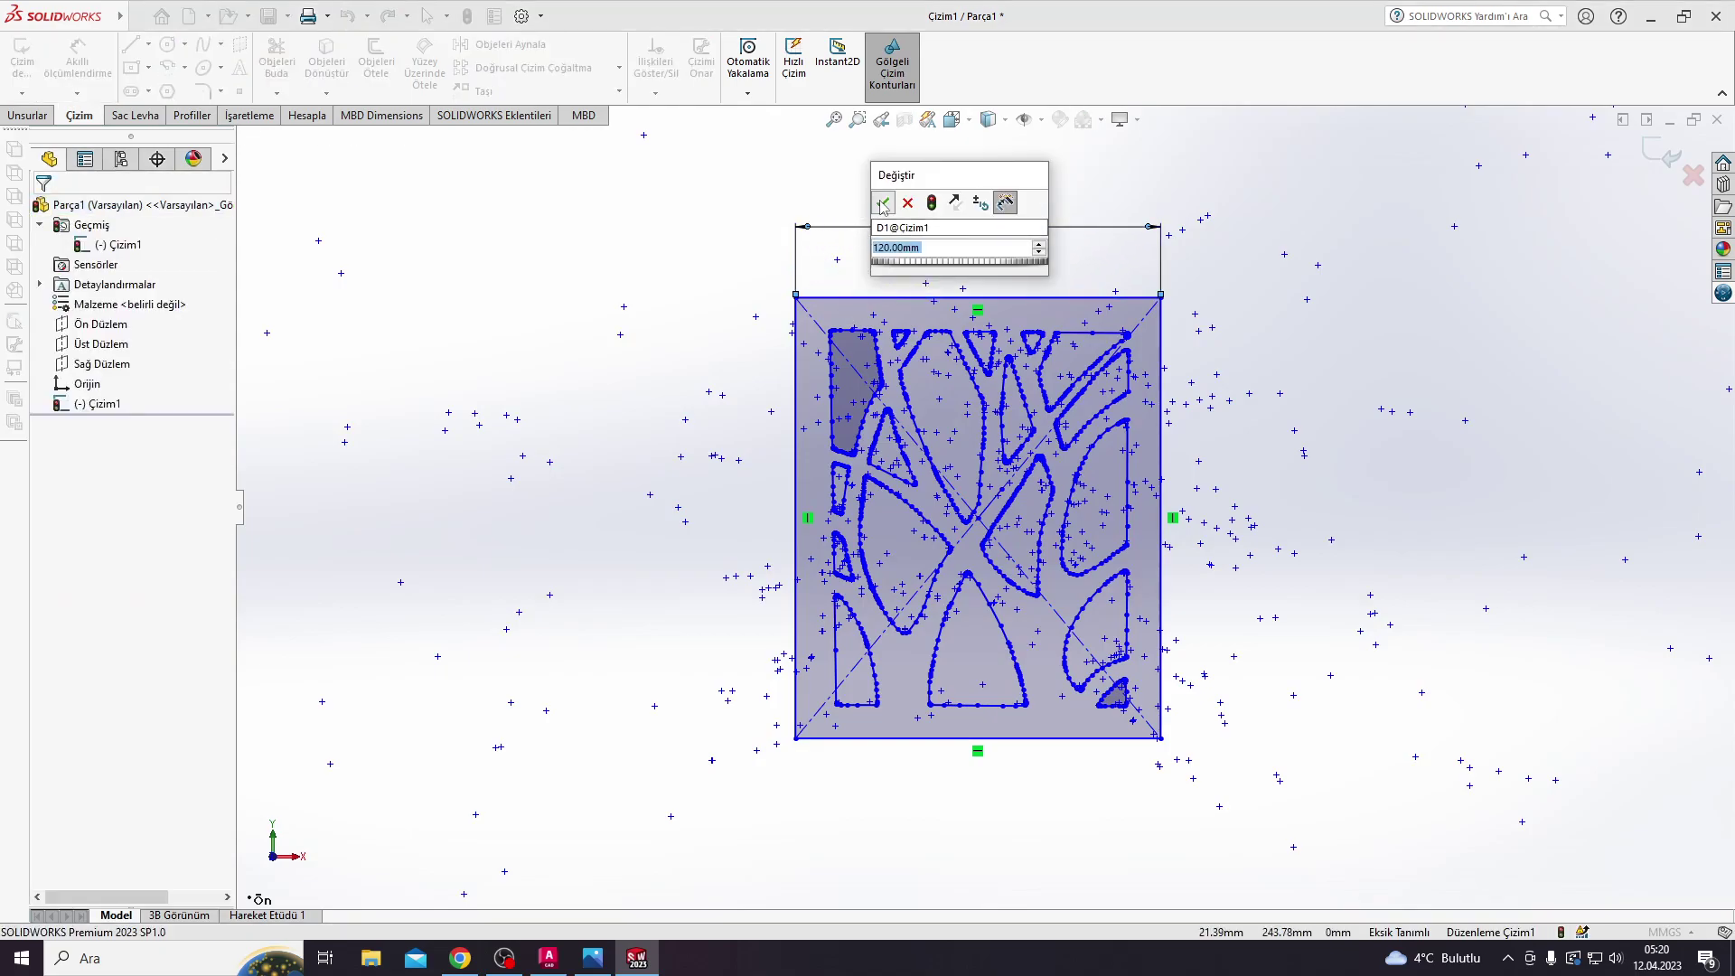
pyautogui.press('Return')
# Step: Add a 144.82 height dimension to the left edge, then delete it
pyautogui.click(795, 425)
pyautogui.click(681, 456)
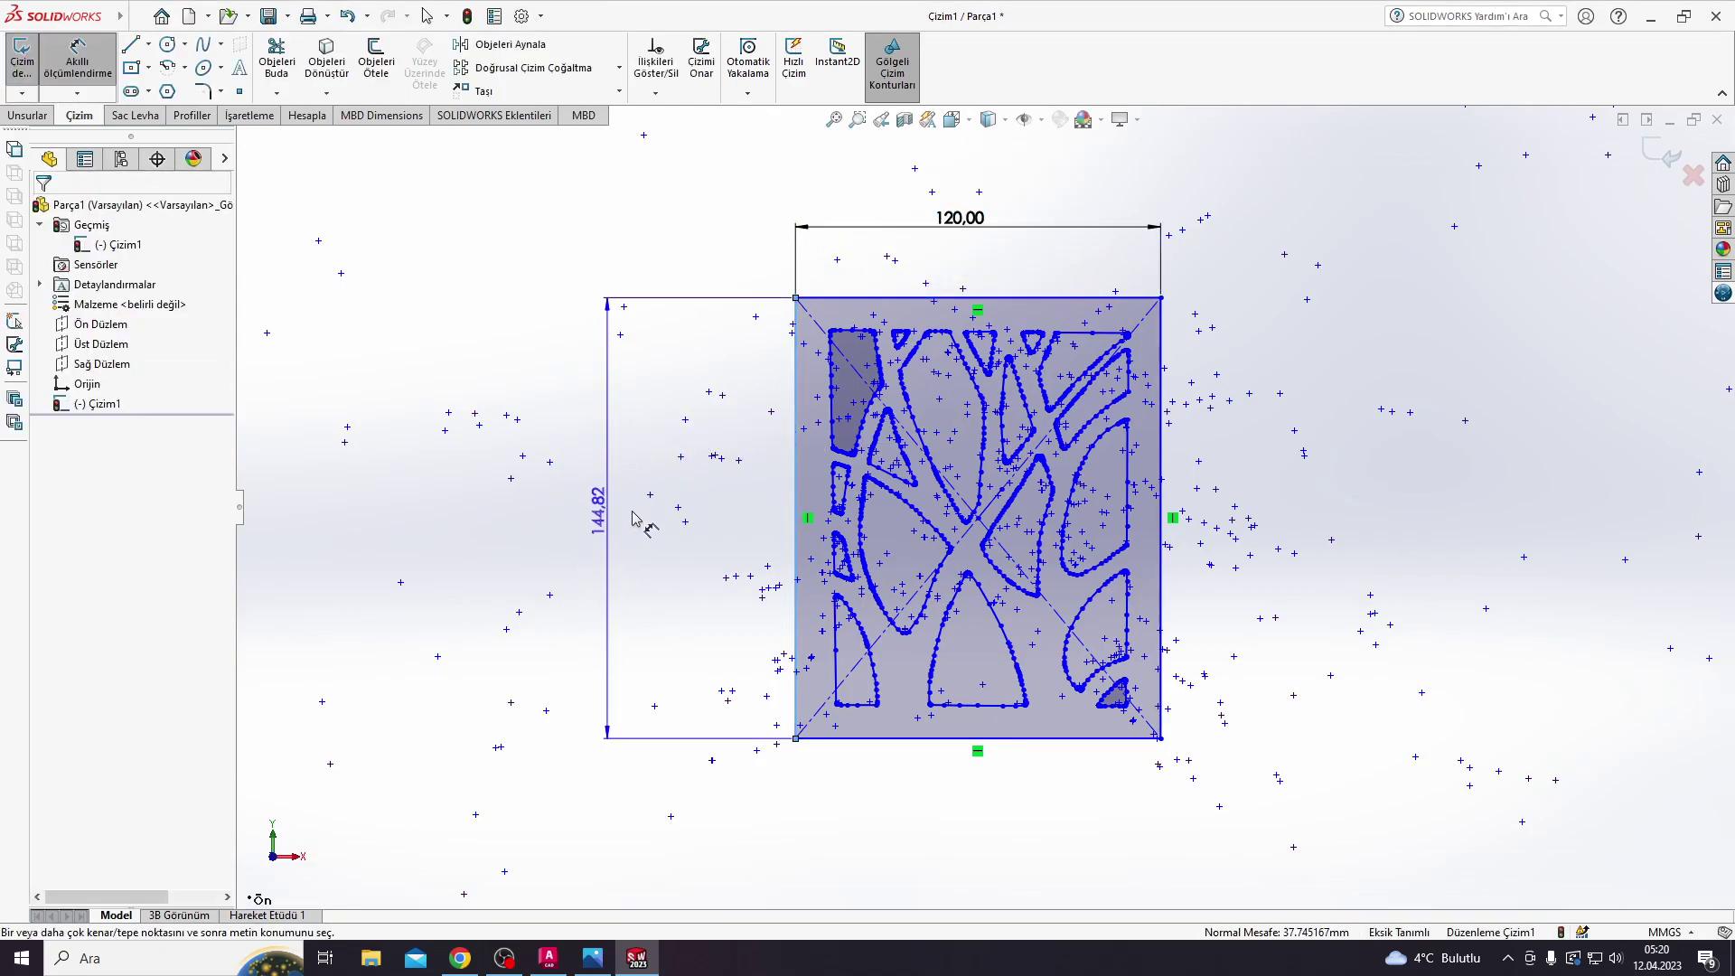
pyautogui.click(655, 547)
pyautogui.click(576, 526)
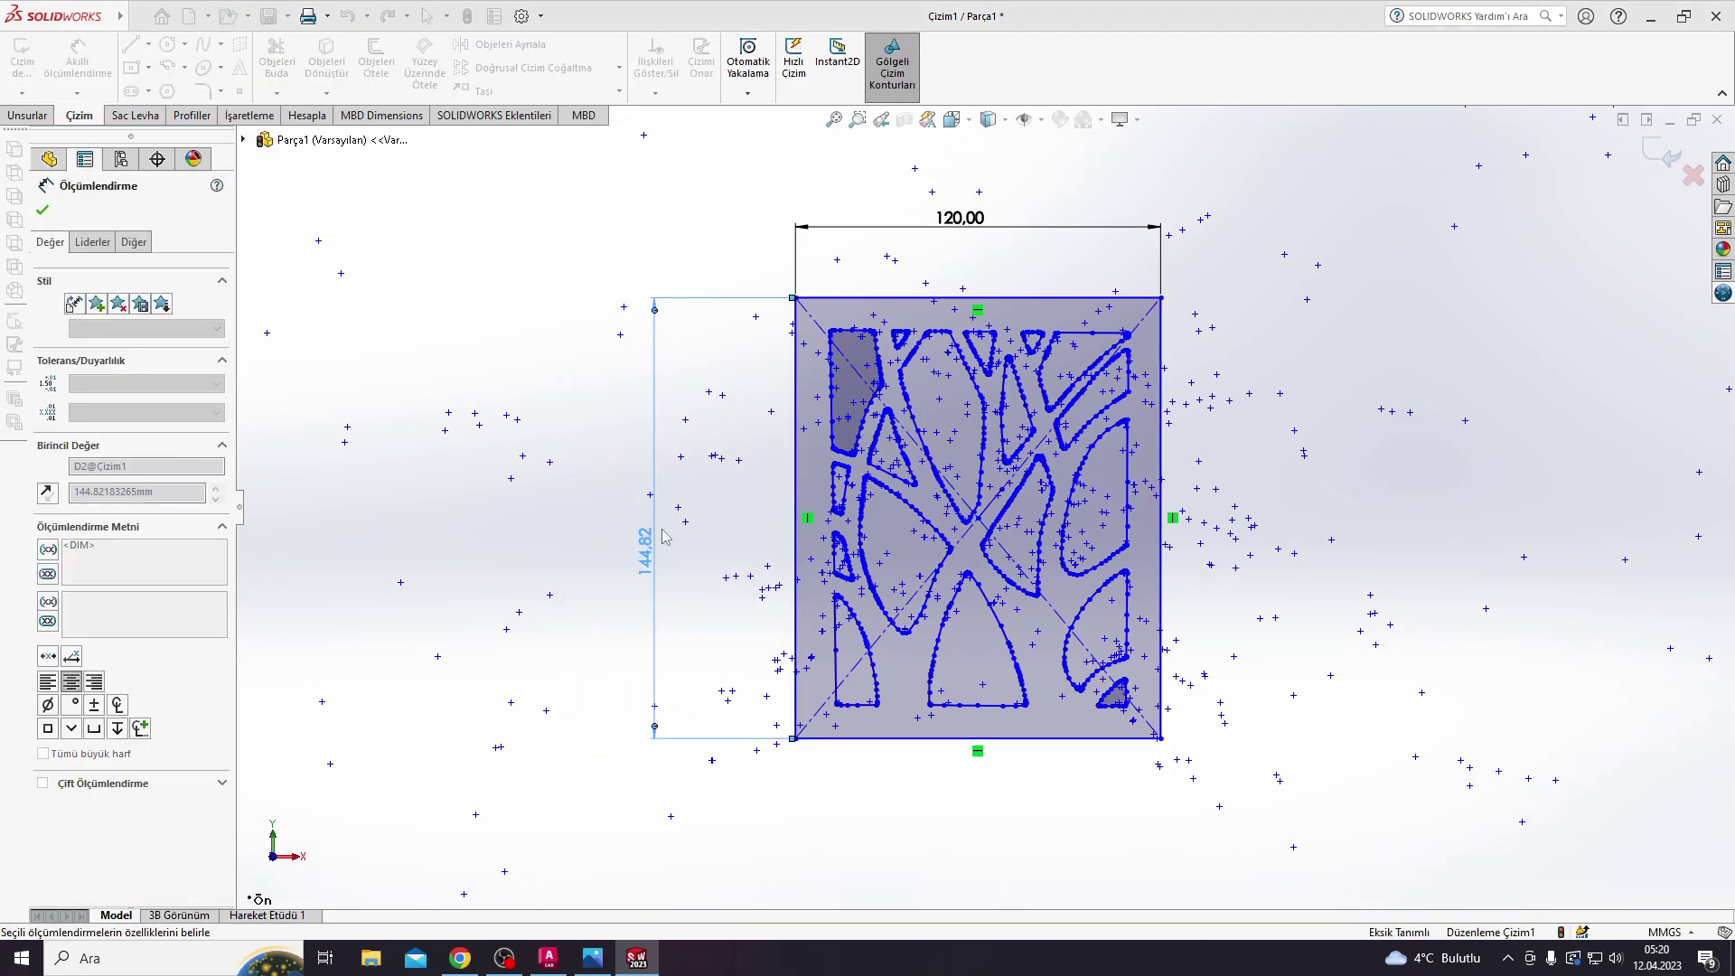
pyautogui.press('Escape')
pyautogui.click(650, 556)
pyautogui.press('Delete')
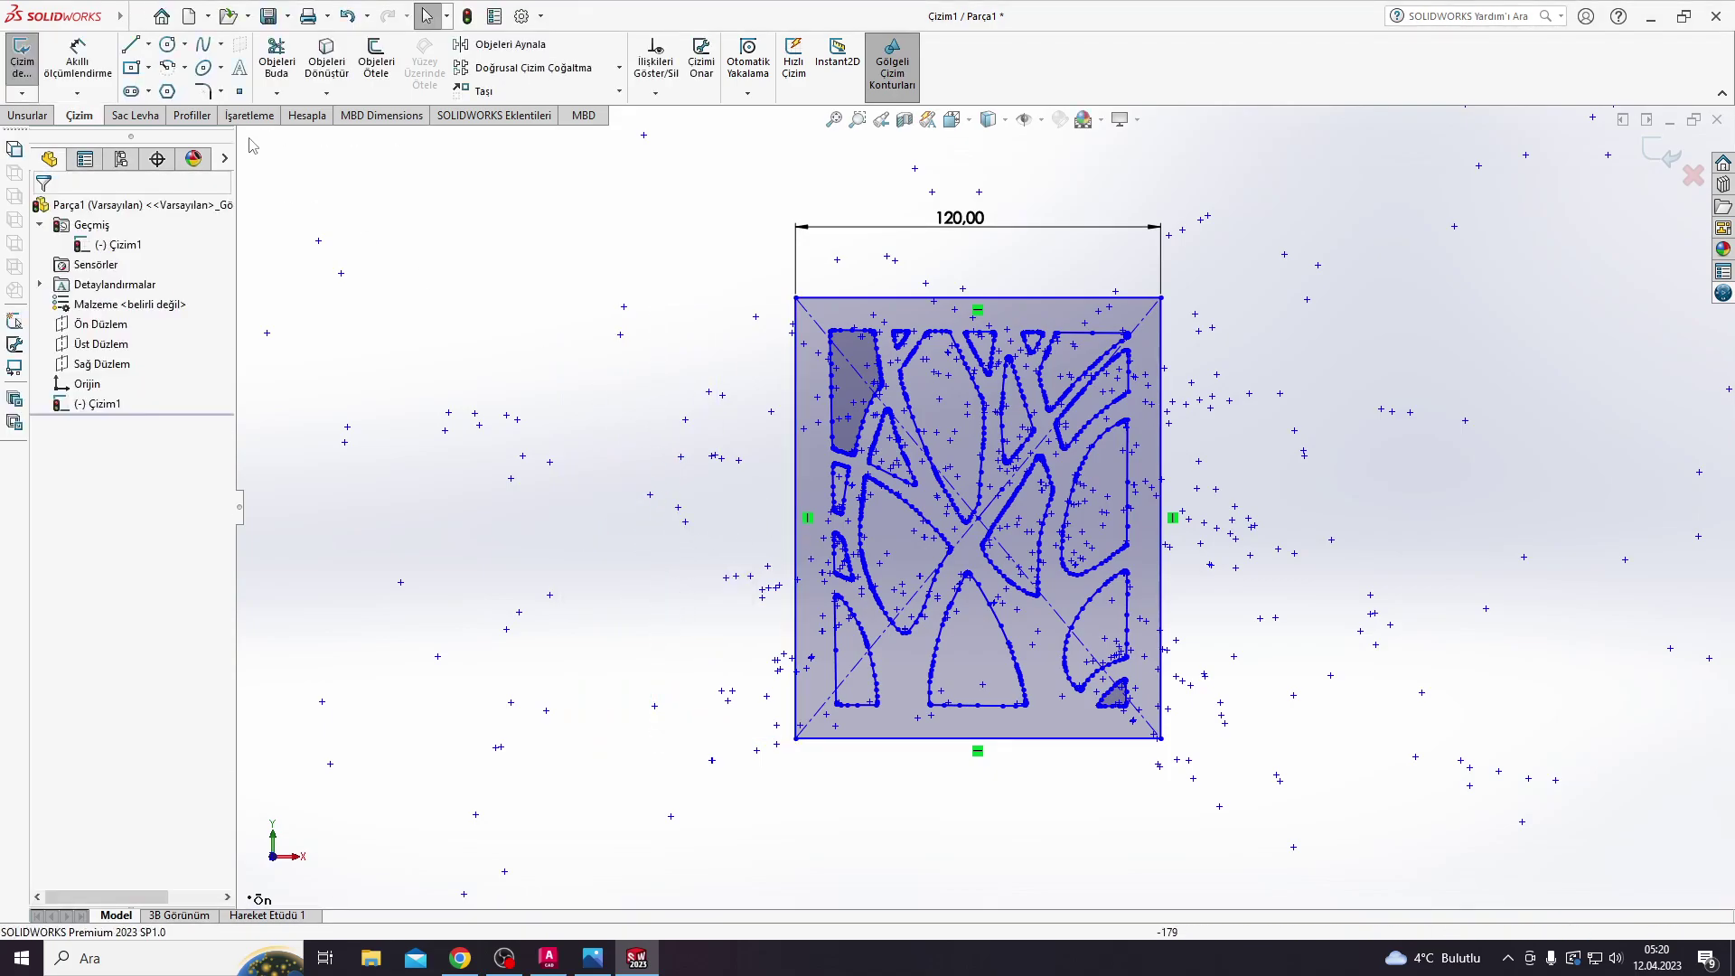
# Step: Stretch the rectangle's top lines upward with a ΔY offset
pyautogui.click(620, 92)
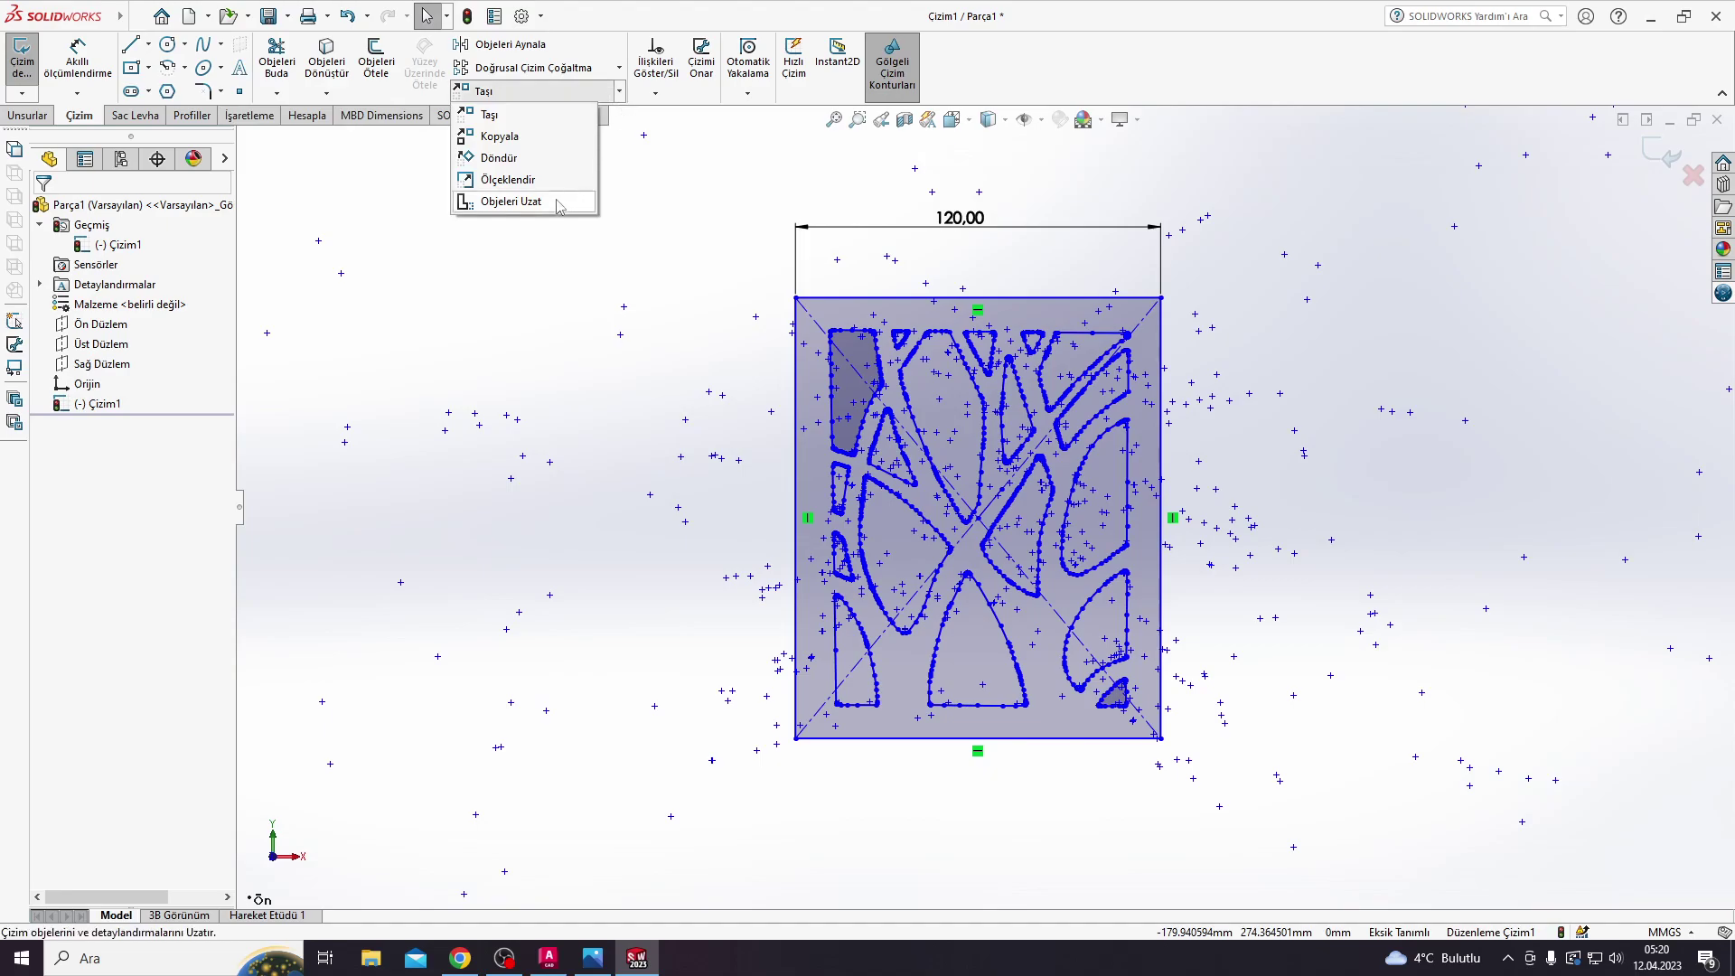
pyautogui.click(511, 201)
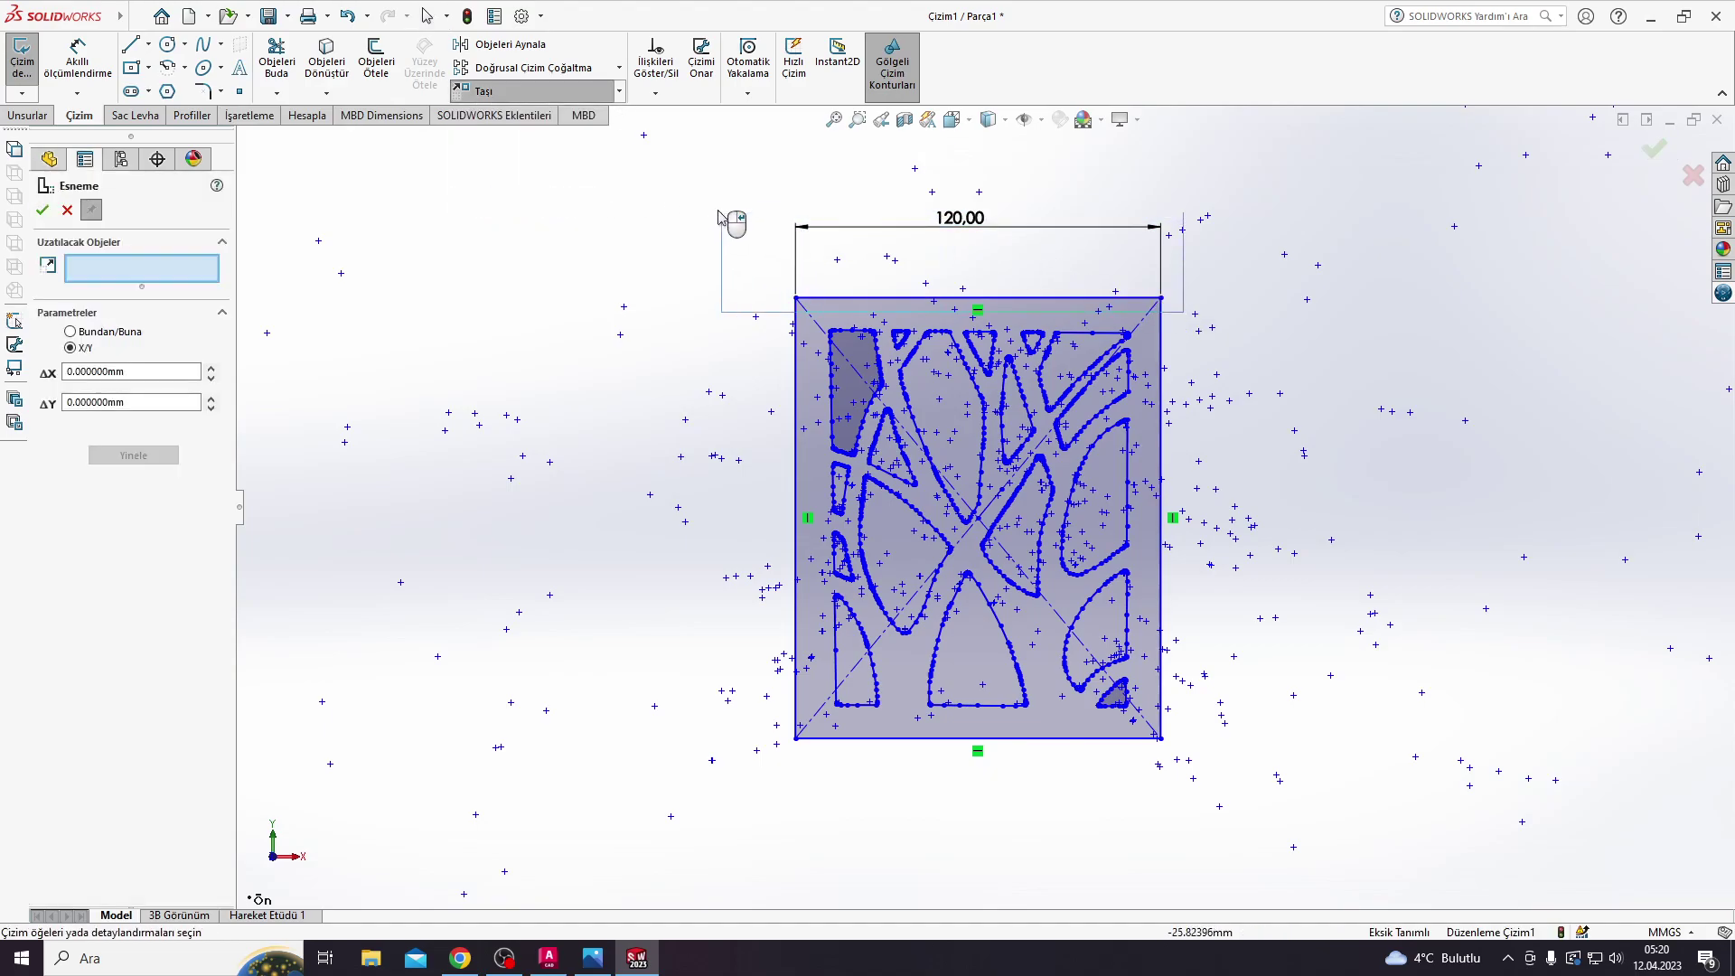
pyautogui.moveTo(1176, 314); pyautogui.dragTo(710, 209)
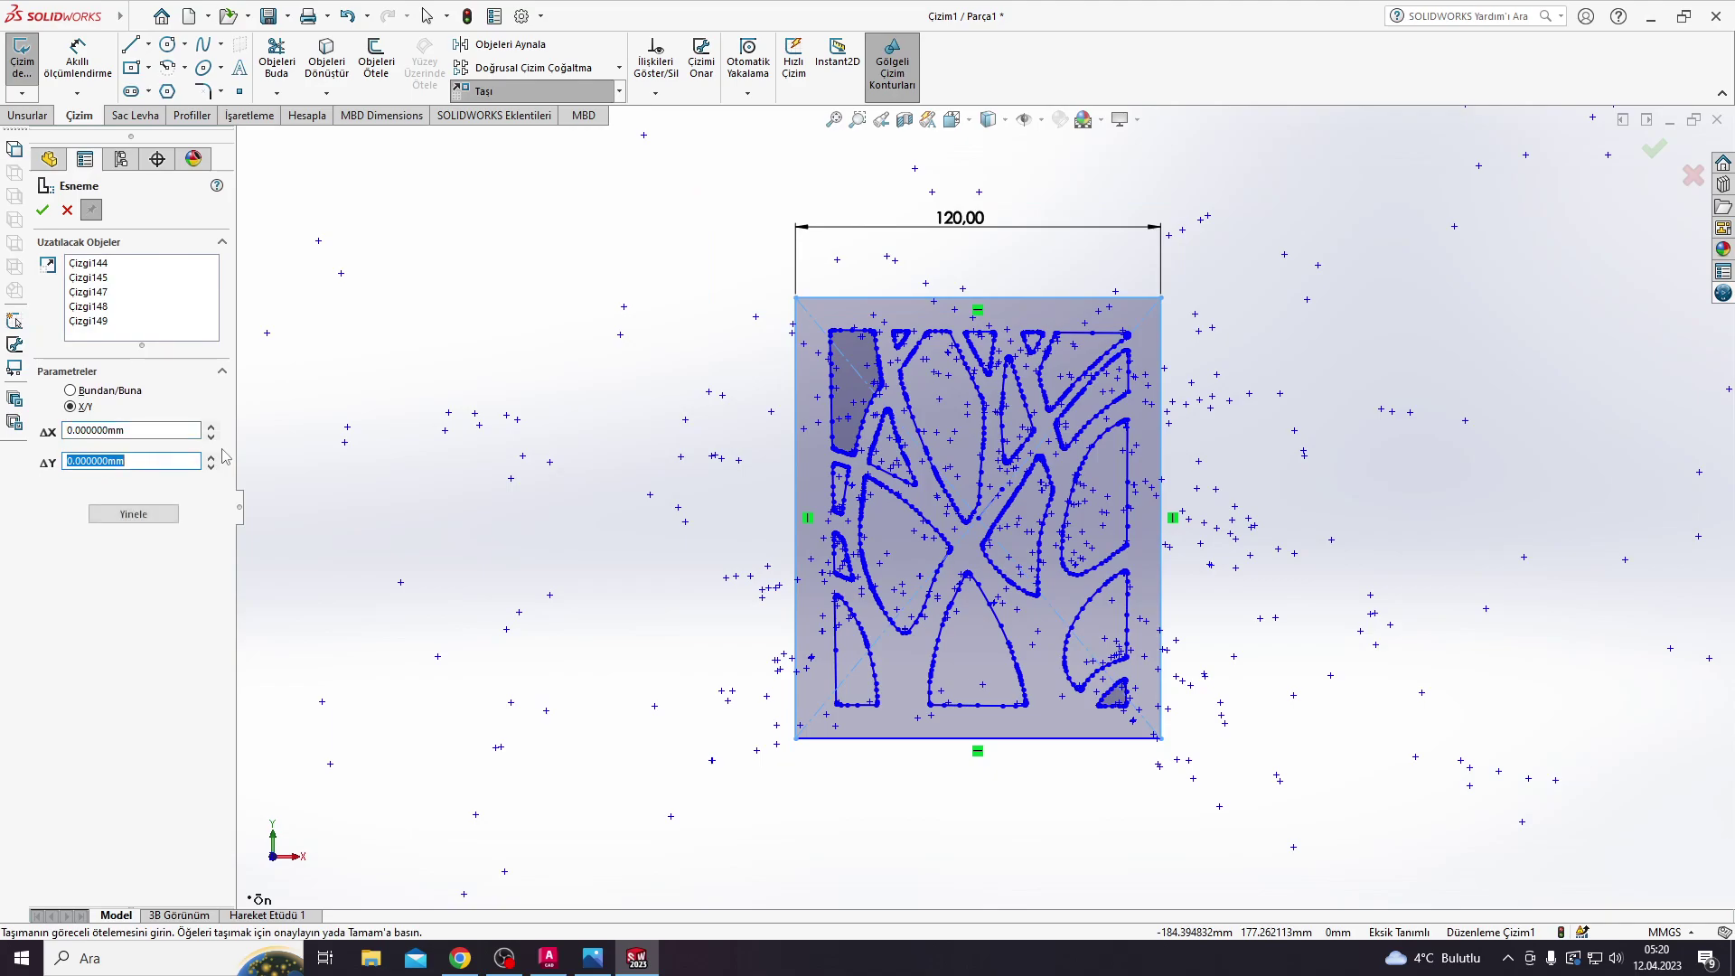
pyautogui.write('2')
pyautogui.press('Return')
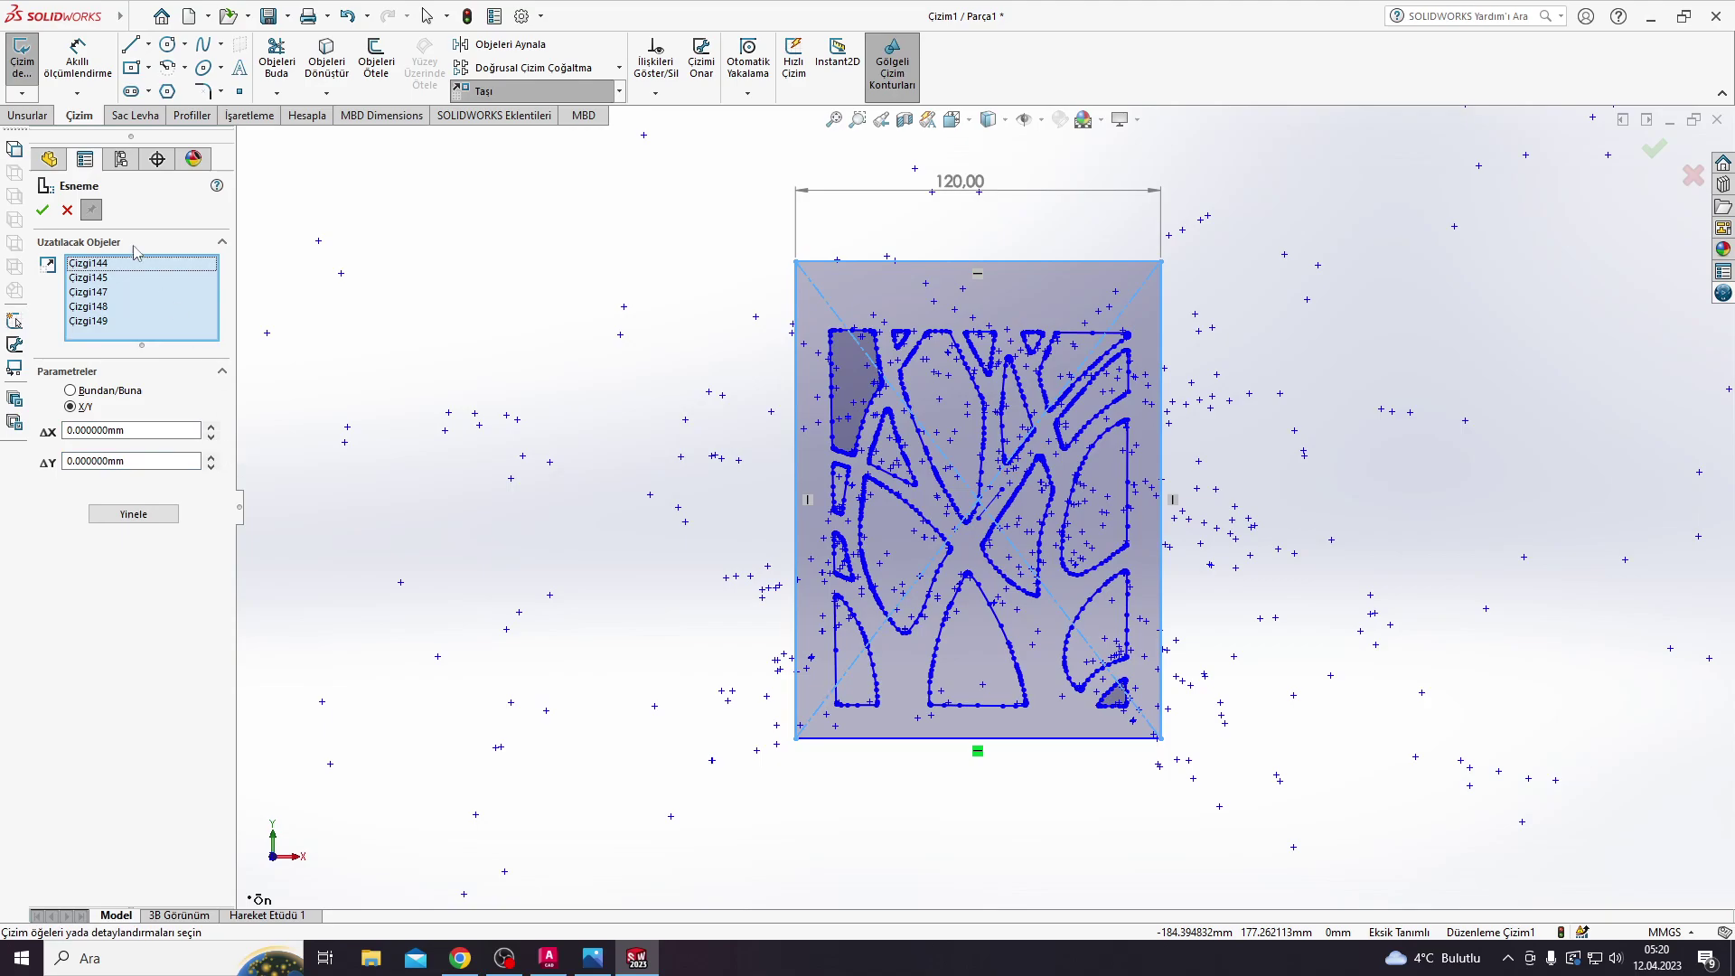
pyautogui.click(42, 210)
# Step: Stretch the rectangle's bottom lines downward by 12 mm
pyautogui.click(620, 91)
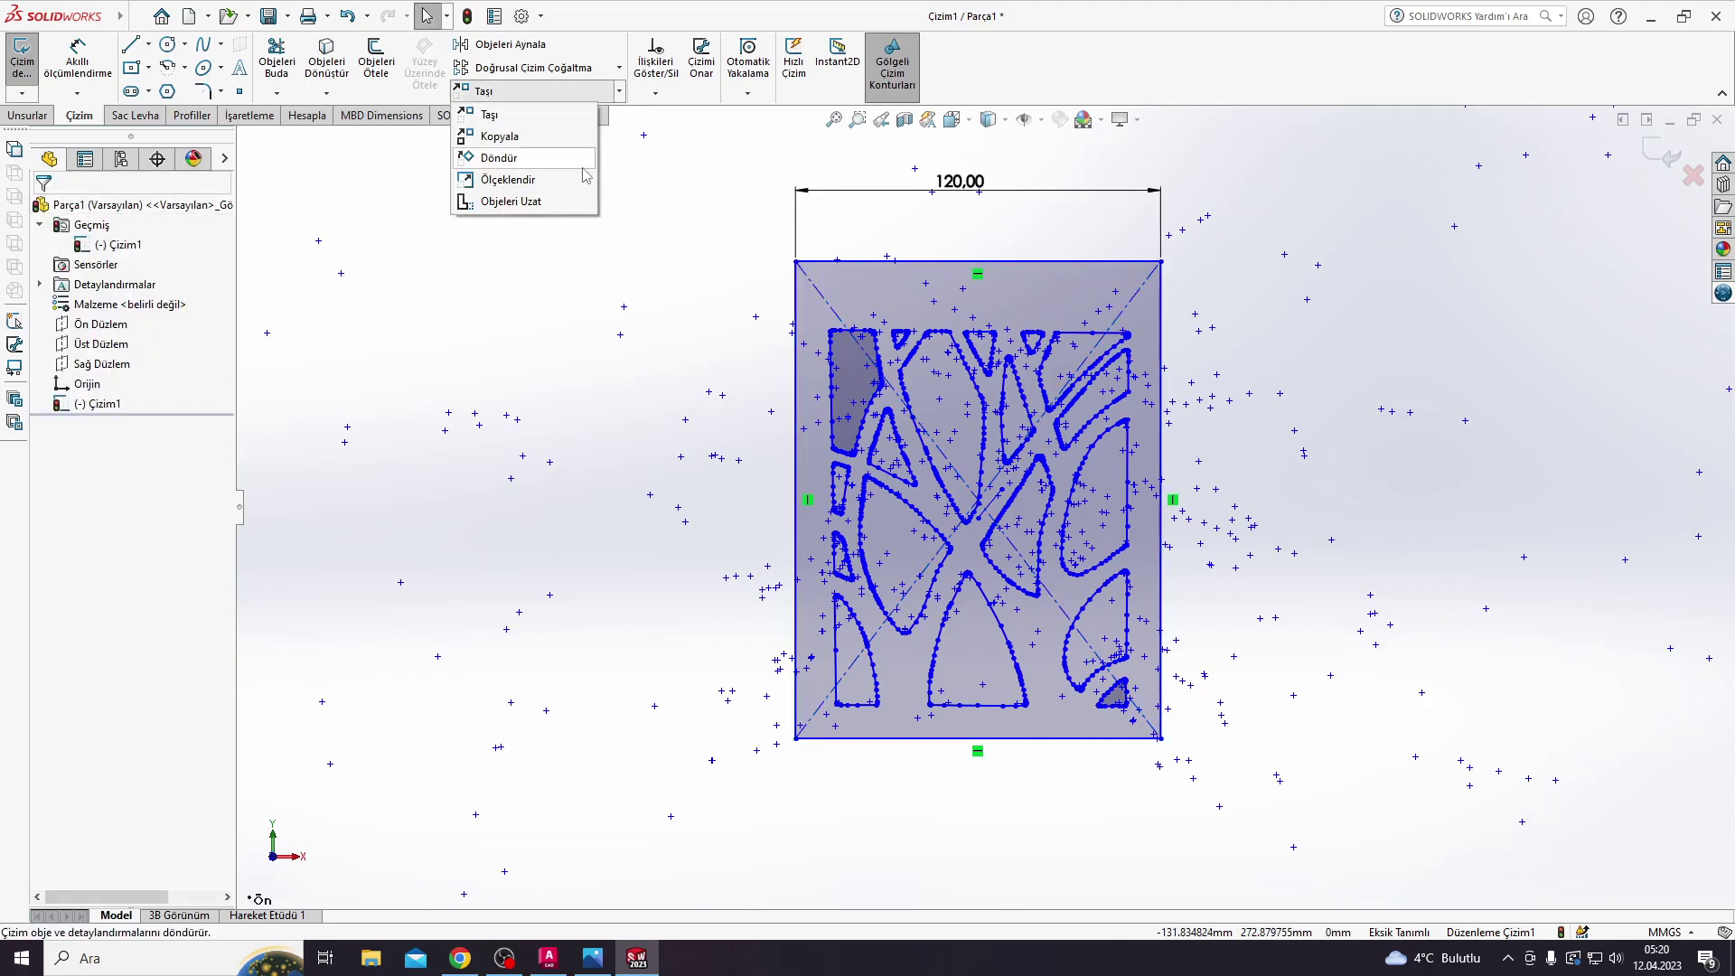
pyautogui.click(510, 200)
pyautogui.moveTo(1262, 875); pyautogui.dragTo(743, 731)
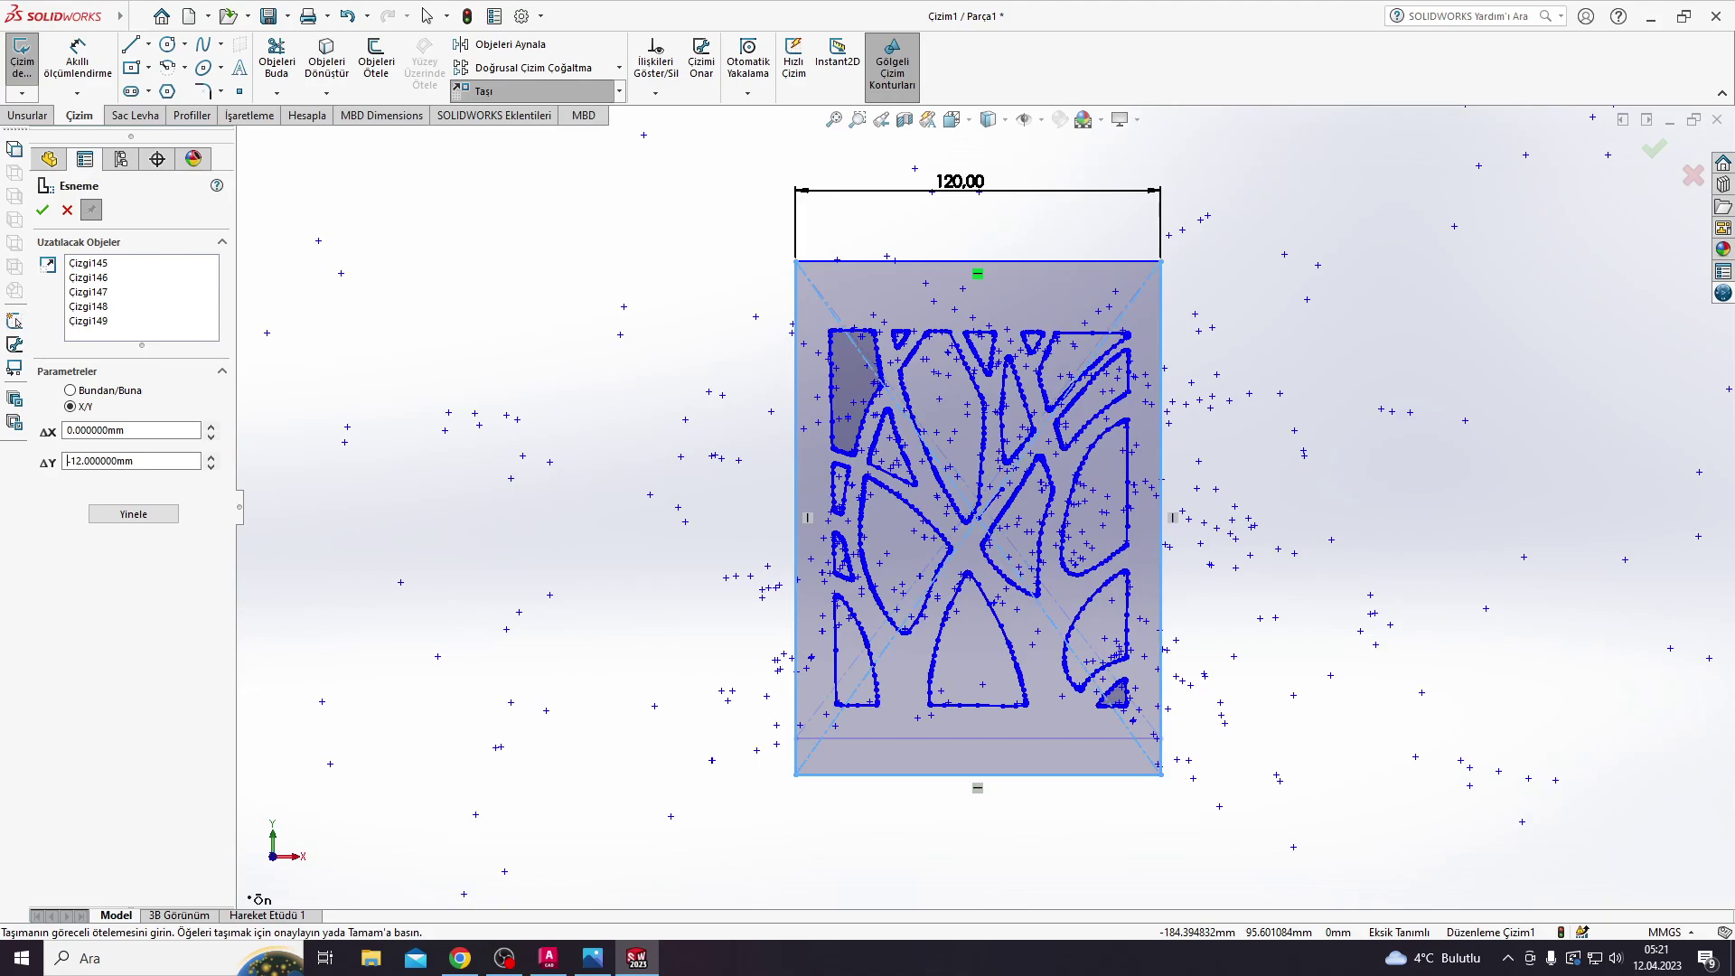
pyautogui.click(42, 210)
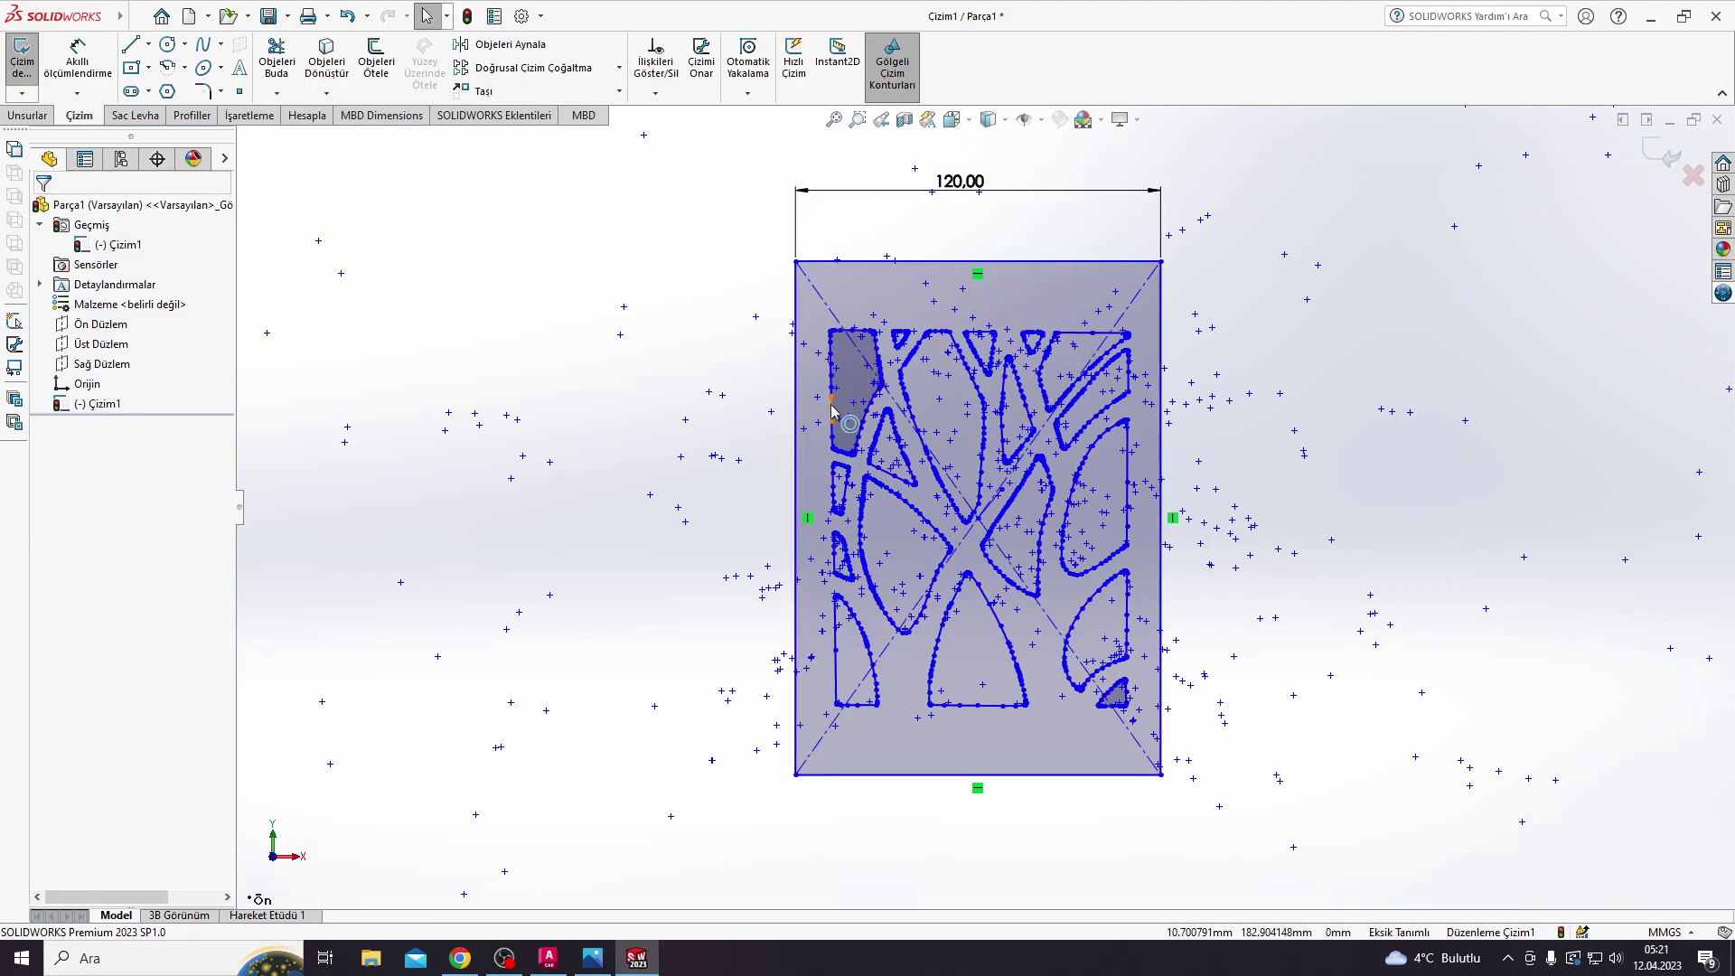
# Step: Check the rectangle's left edge length, then cancel the measurement and dimension
pyautogui.click(796, 488)
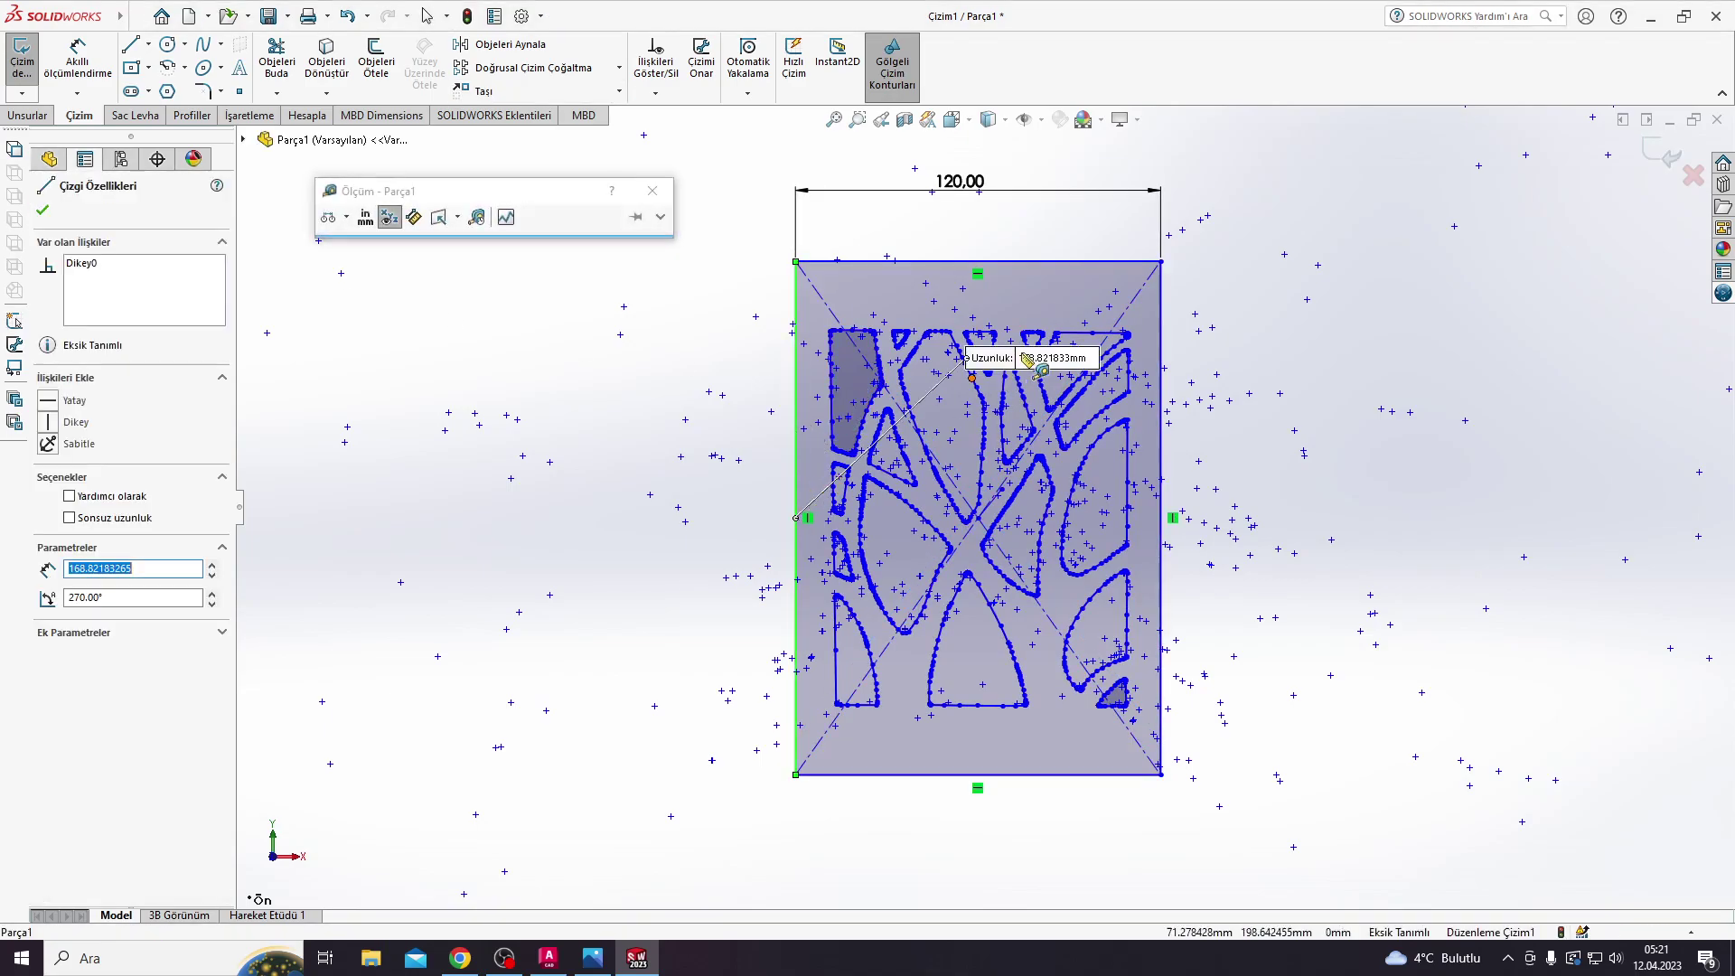
pyautogui.press('Escape')
pyautogui.press('Escape')
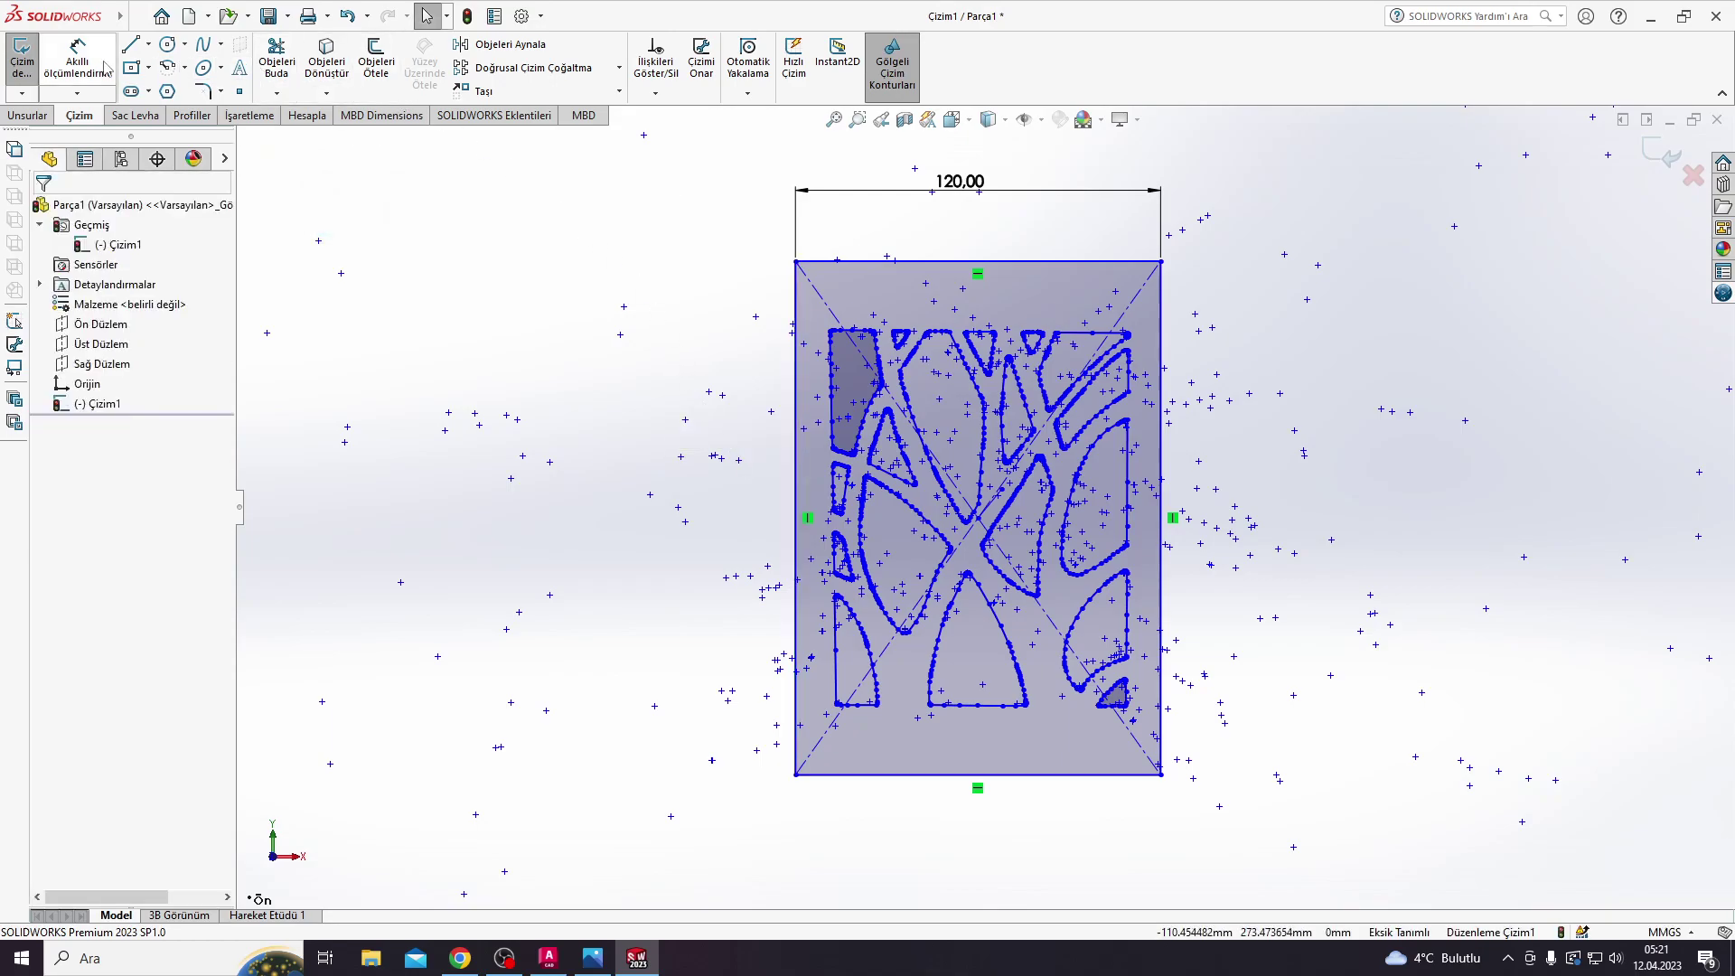
pyautogui.click(77, 63)
pyautogui.click(797, 569)
pyautogui.press('Escape')
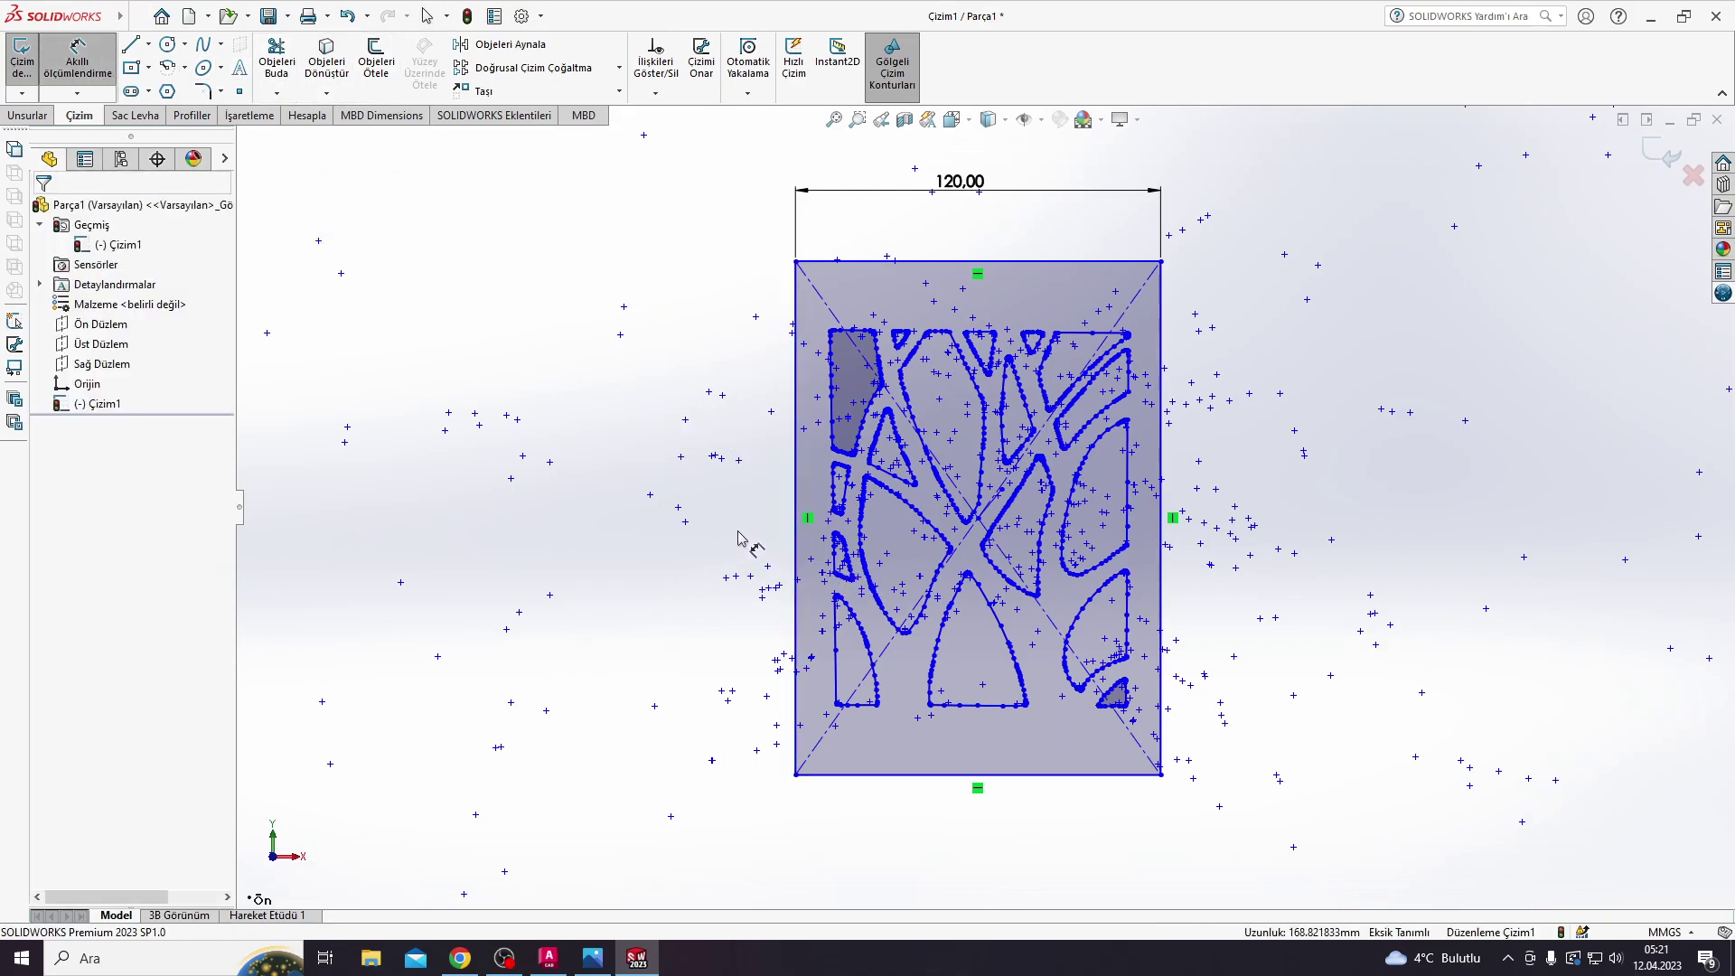
pyautogui.press('Escape')
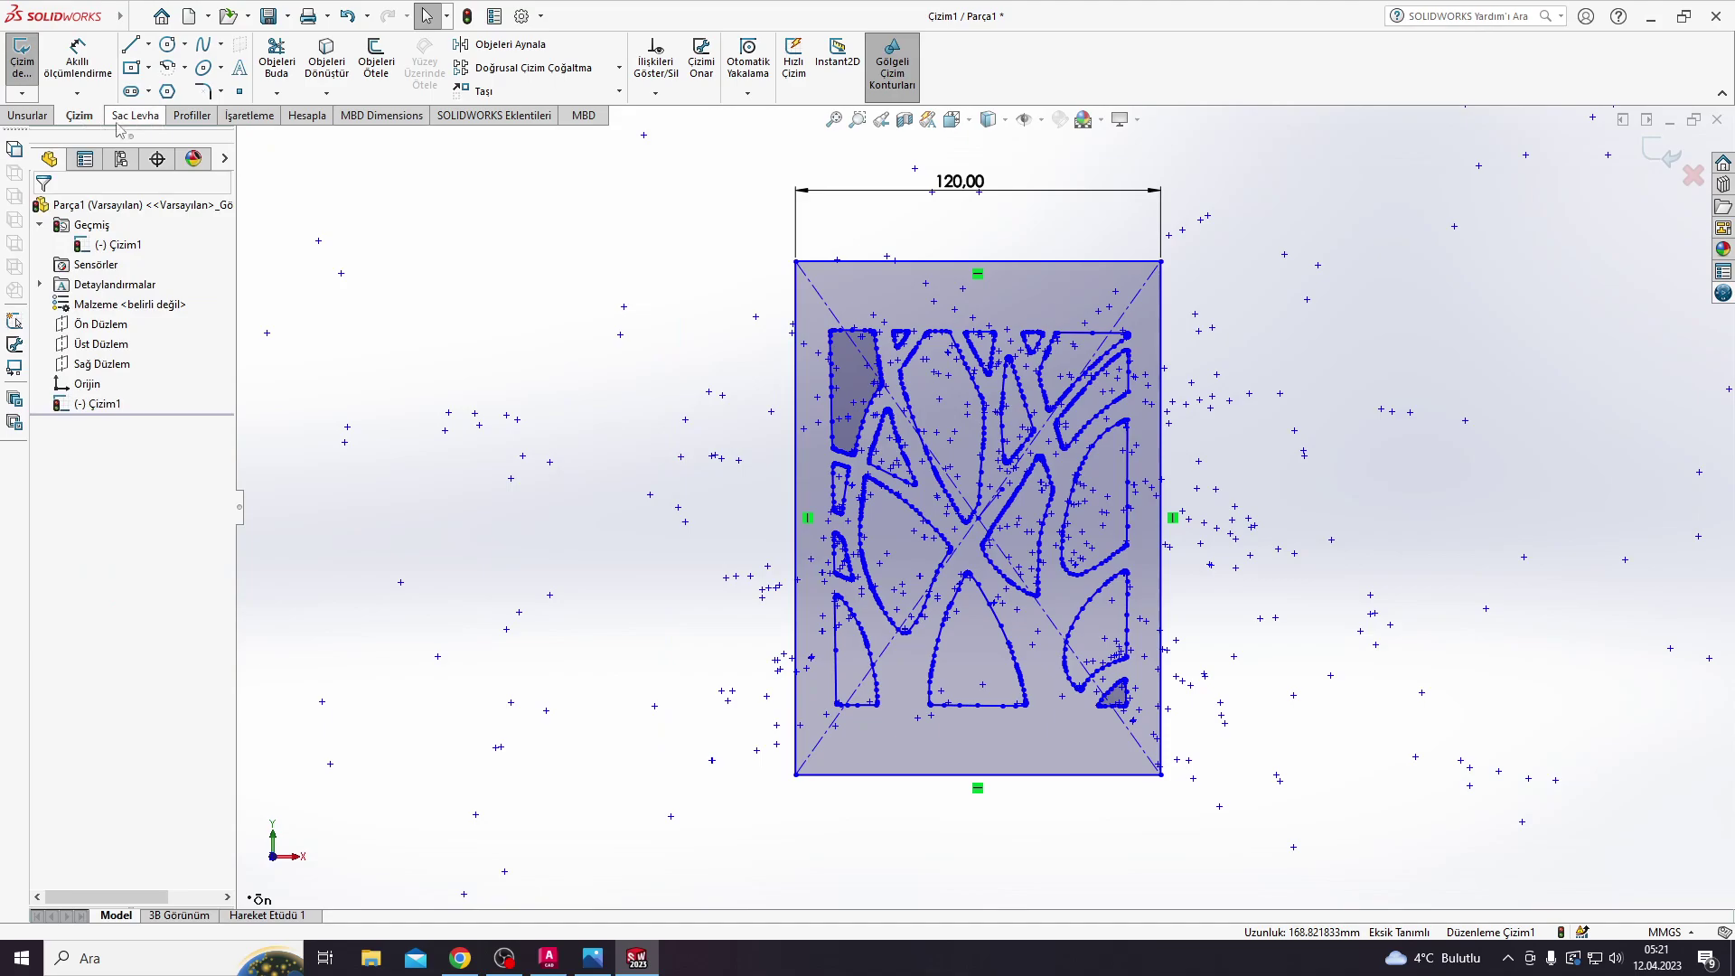
# Step: Create a 1.5 mm thick sheet-metal base flange from the sketch
pyautogui.click(136, 114)
pyautogui.click(38, 59)
pyautogui.write('1.5')
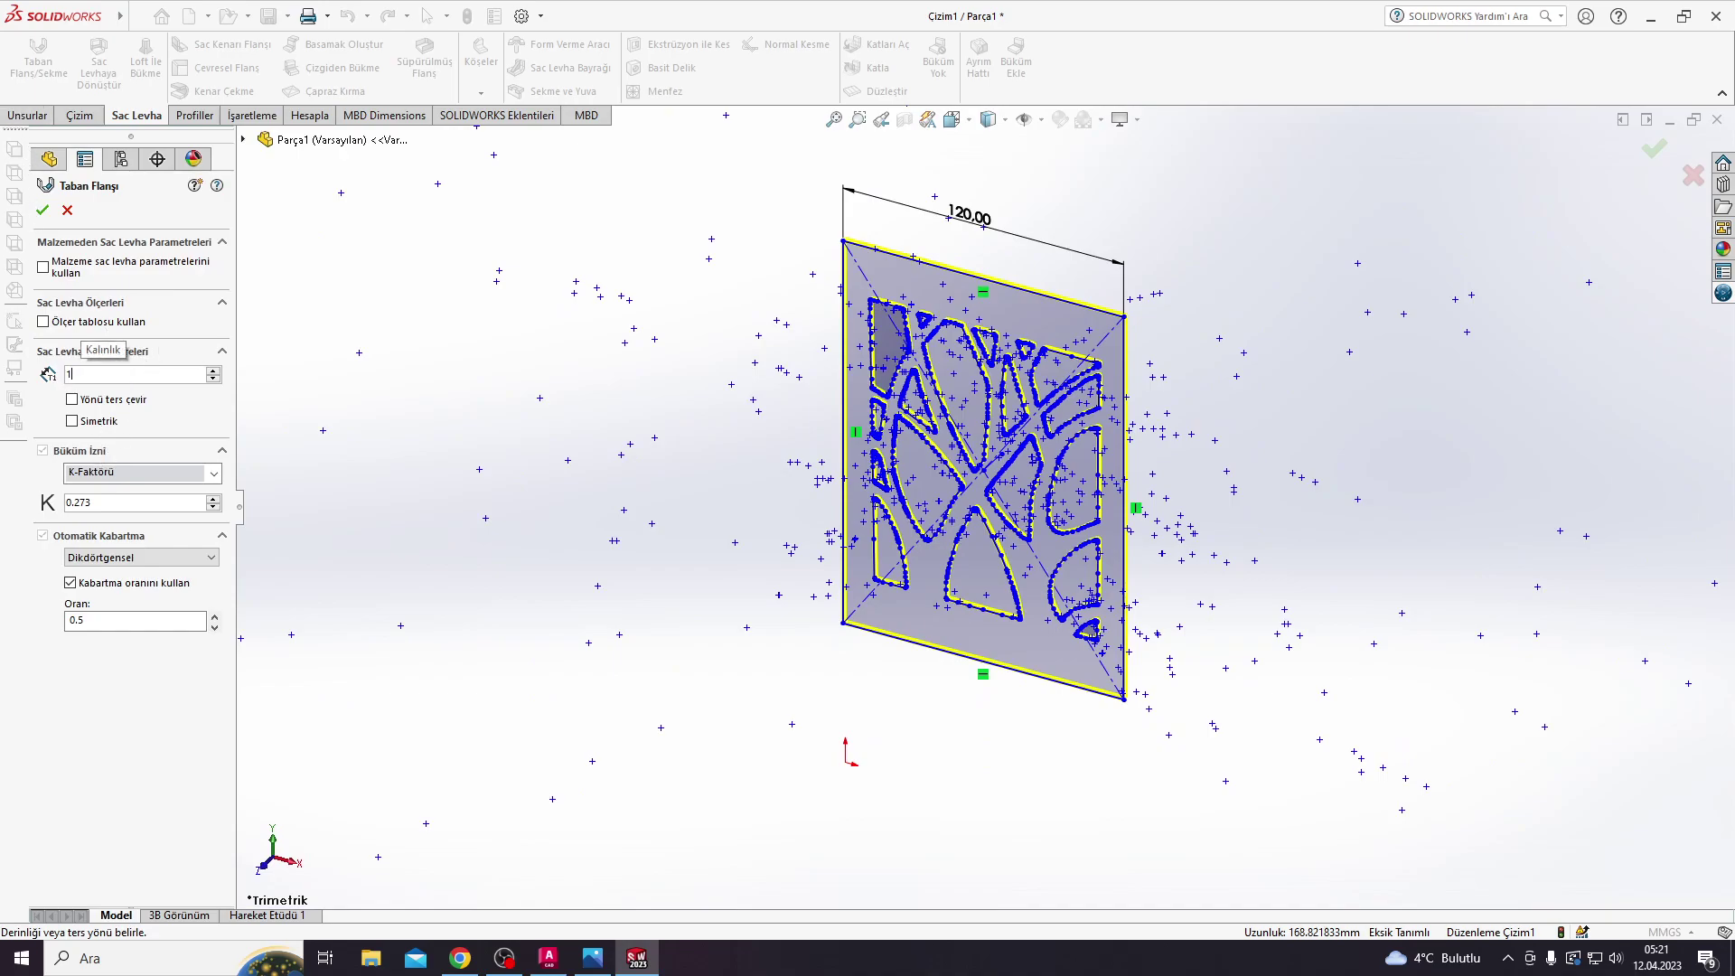
pyautogui.press('Return')
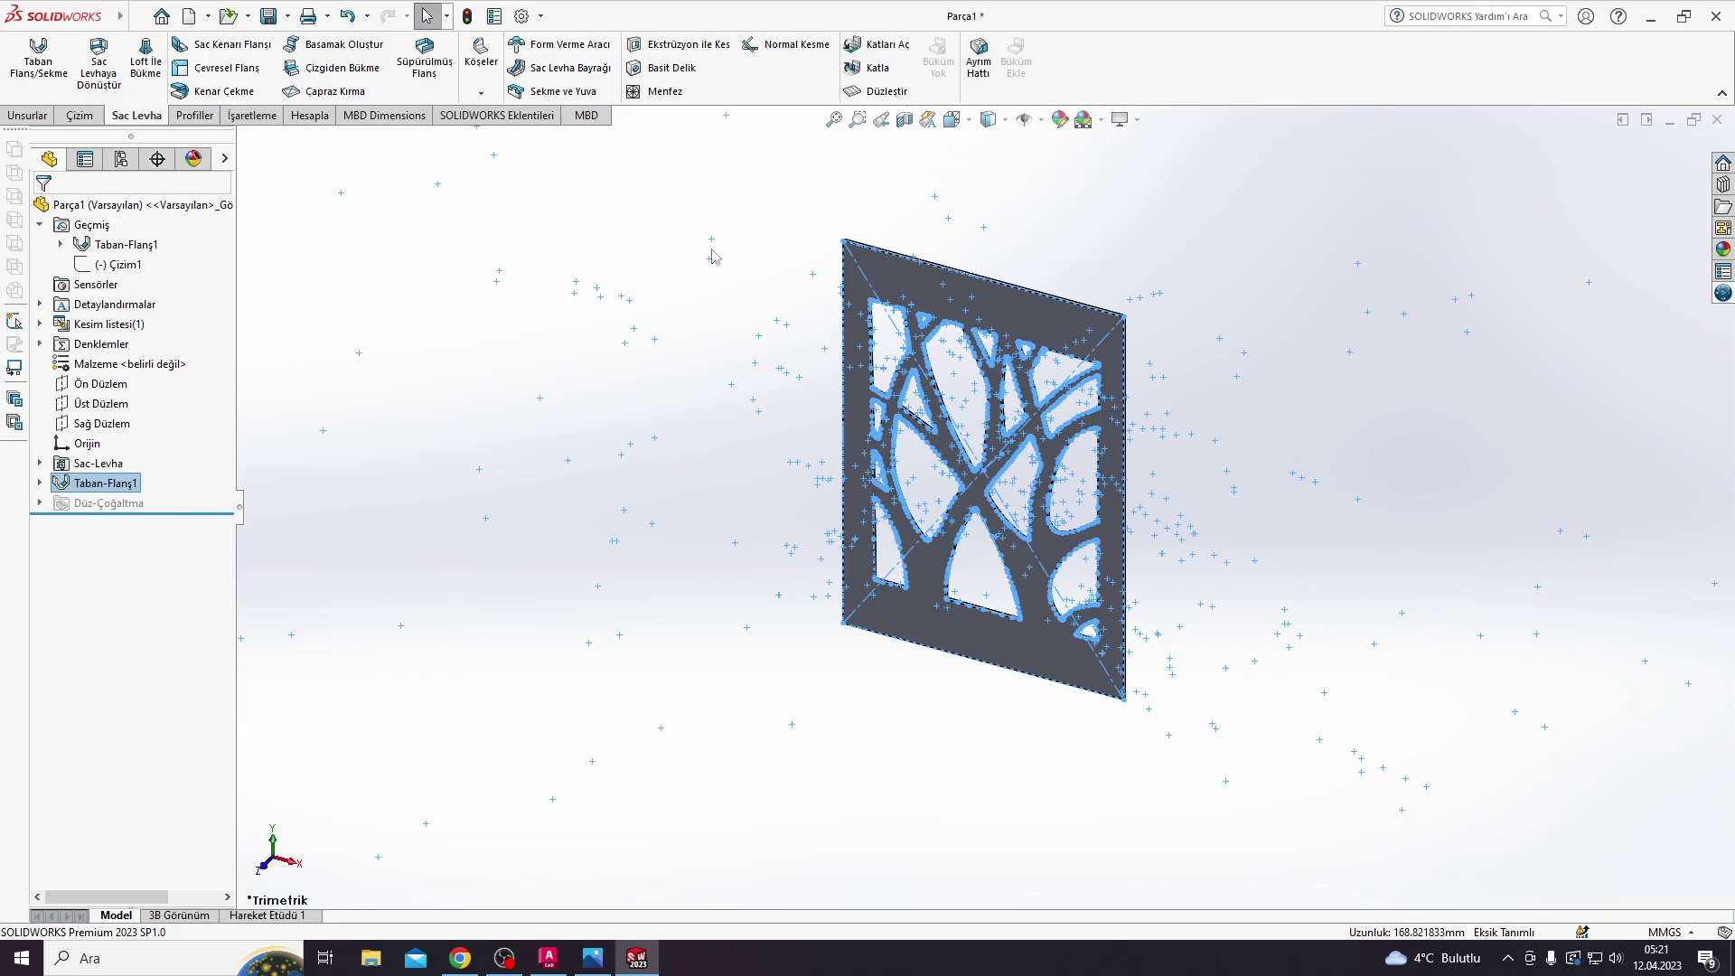
pyautogui.click(1319, 271)
pyautogui.moveTo(1320, 272)
pyautogui.mouseDown(button='middle')
pyautogui.moveTo(1162, 246)
pyautogui.moveTo(1096, 299)
pyautogui.mouseUp(button='middle')
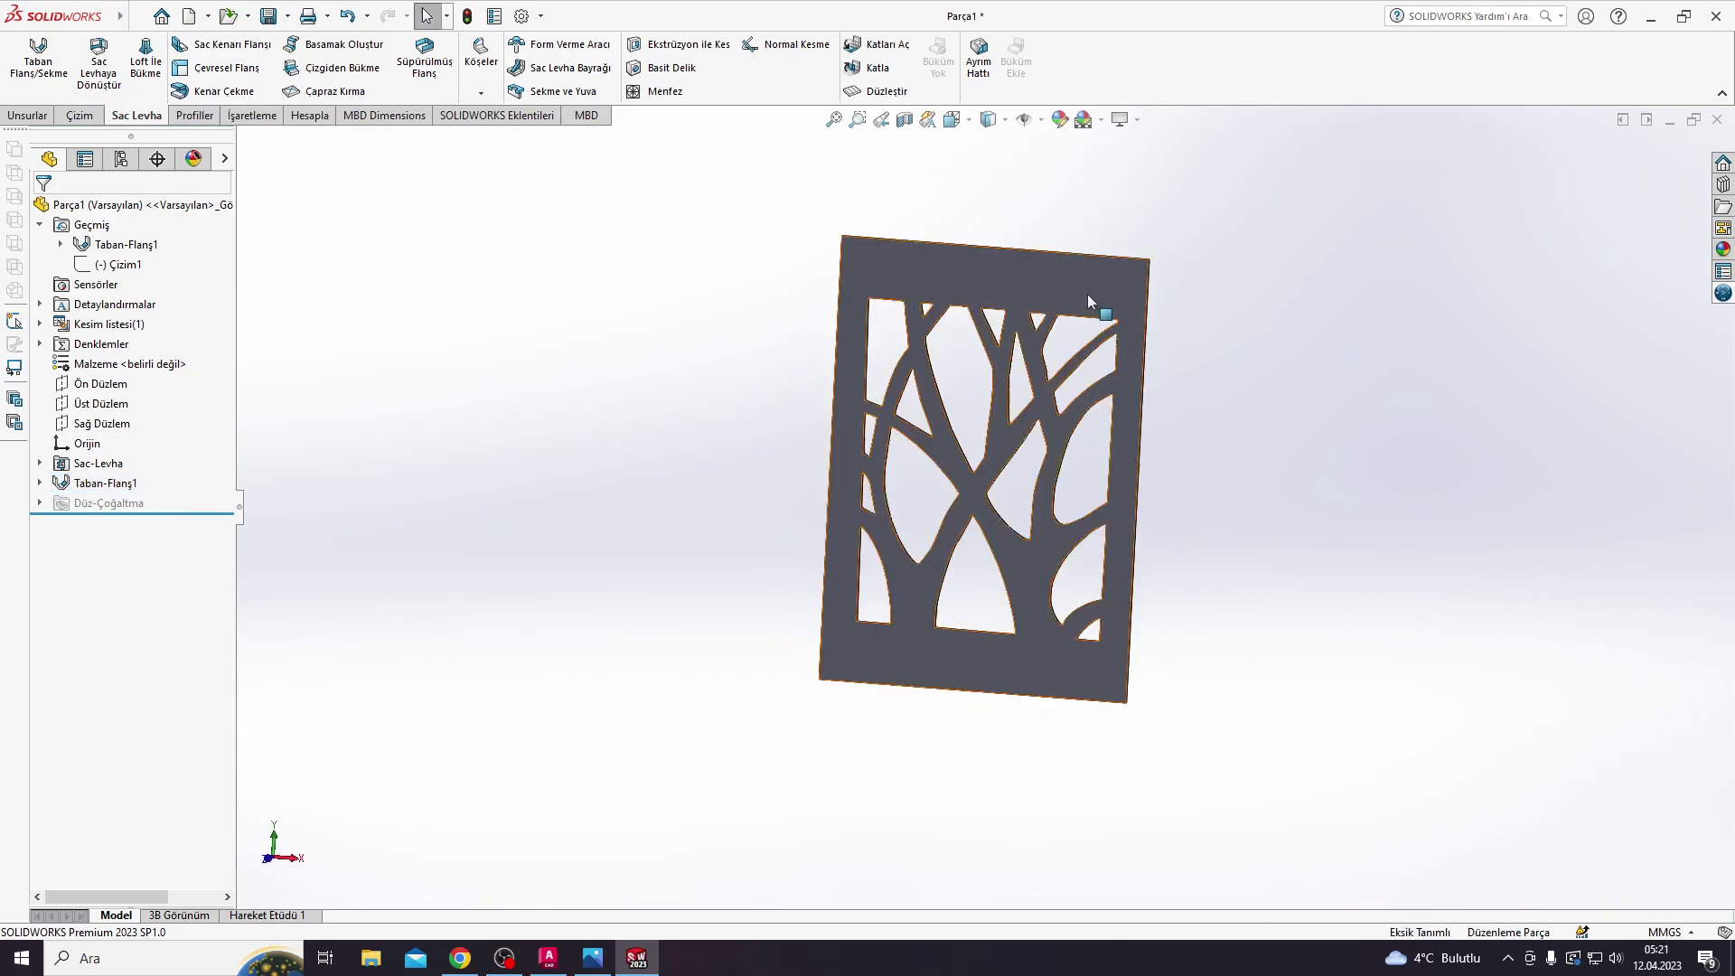
# Step: Add an edge flange about 90 mm long along the plate's bottom edge
pyautogui.click(192, 51)
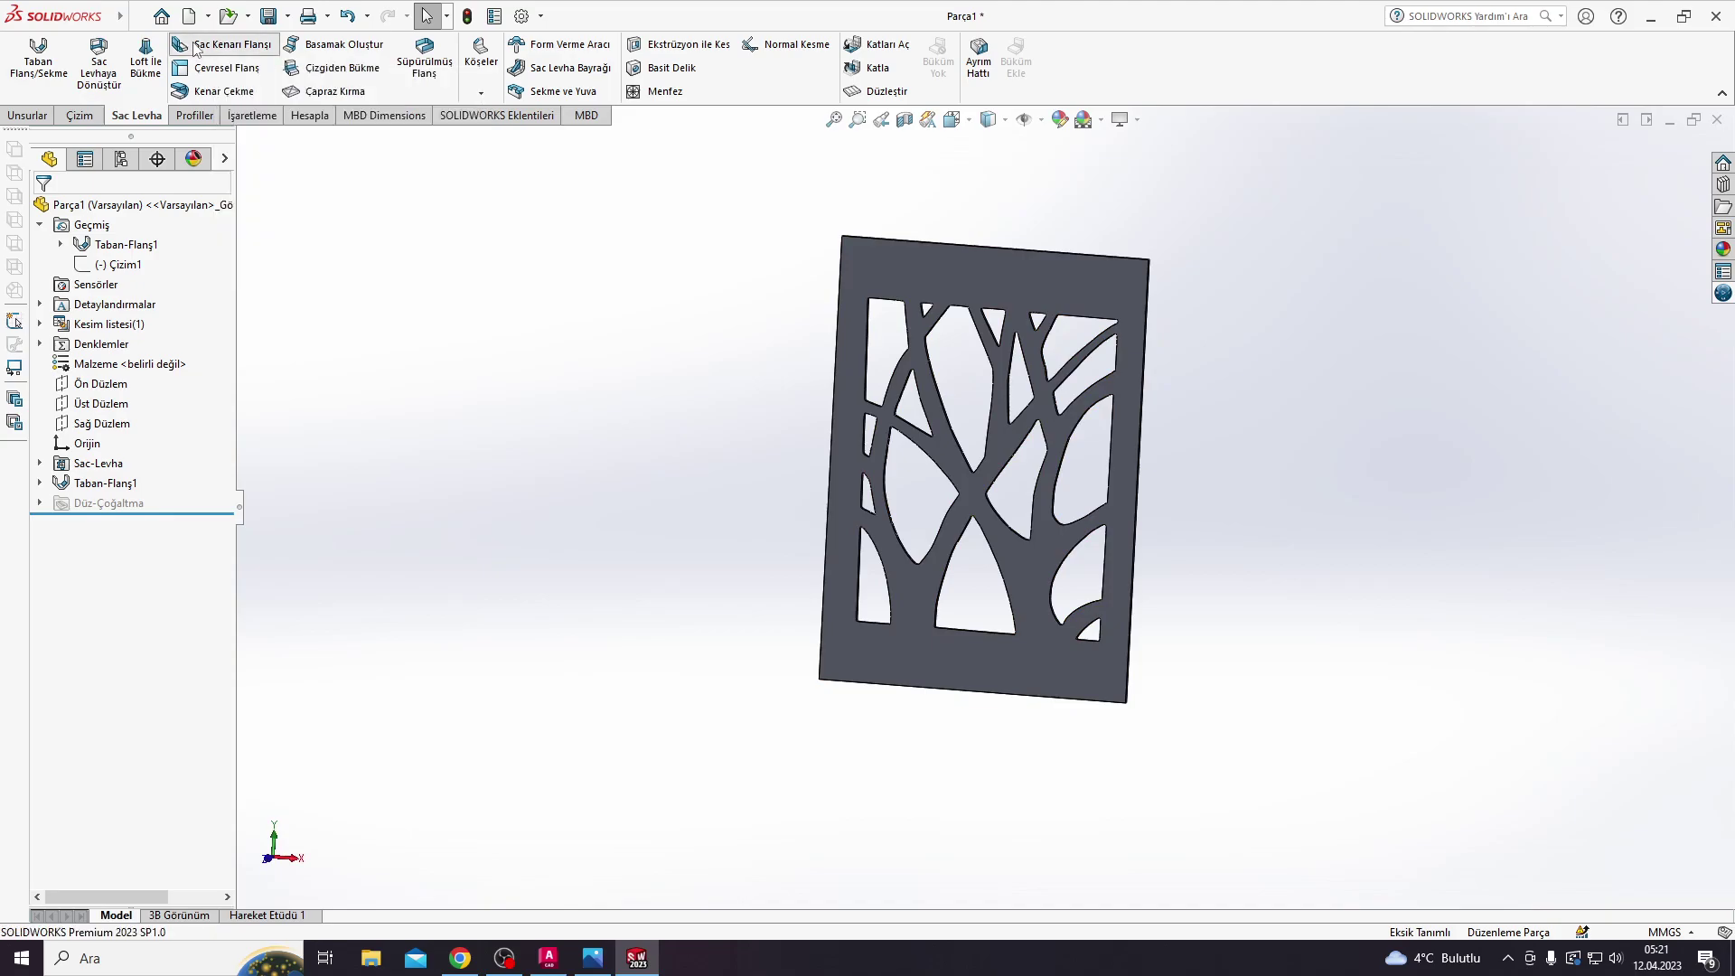
pyautogui.click(1059, 703)
pyautogui.moveTo(1059, 703); pyautogui.dragTo(795, 741, button='middle')
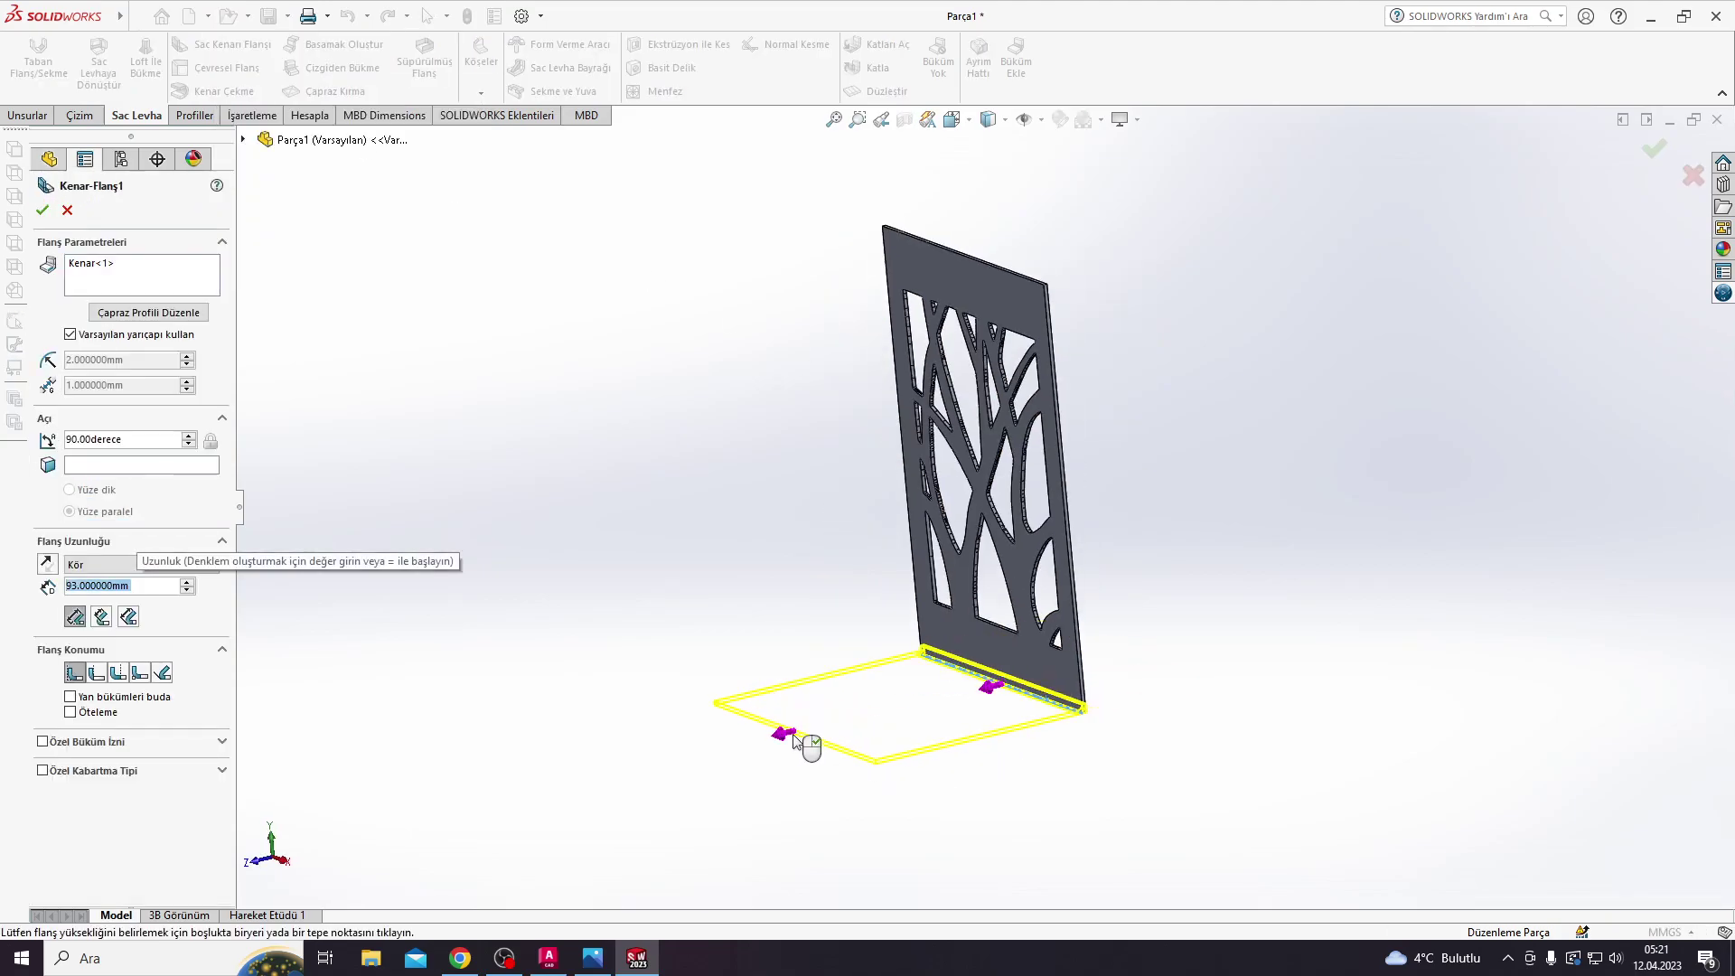
pyautogui.click(793, 739)
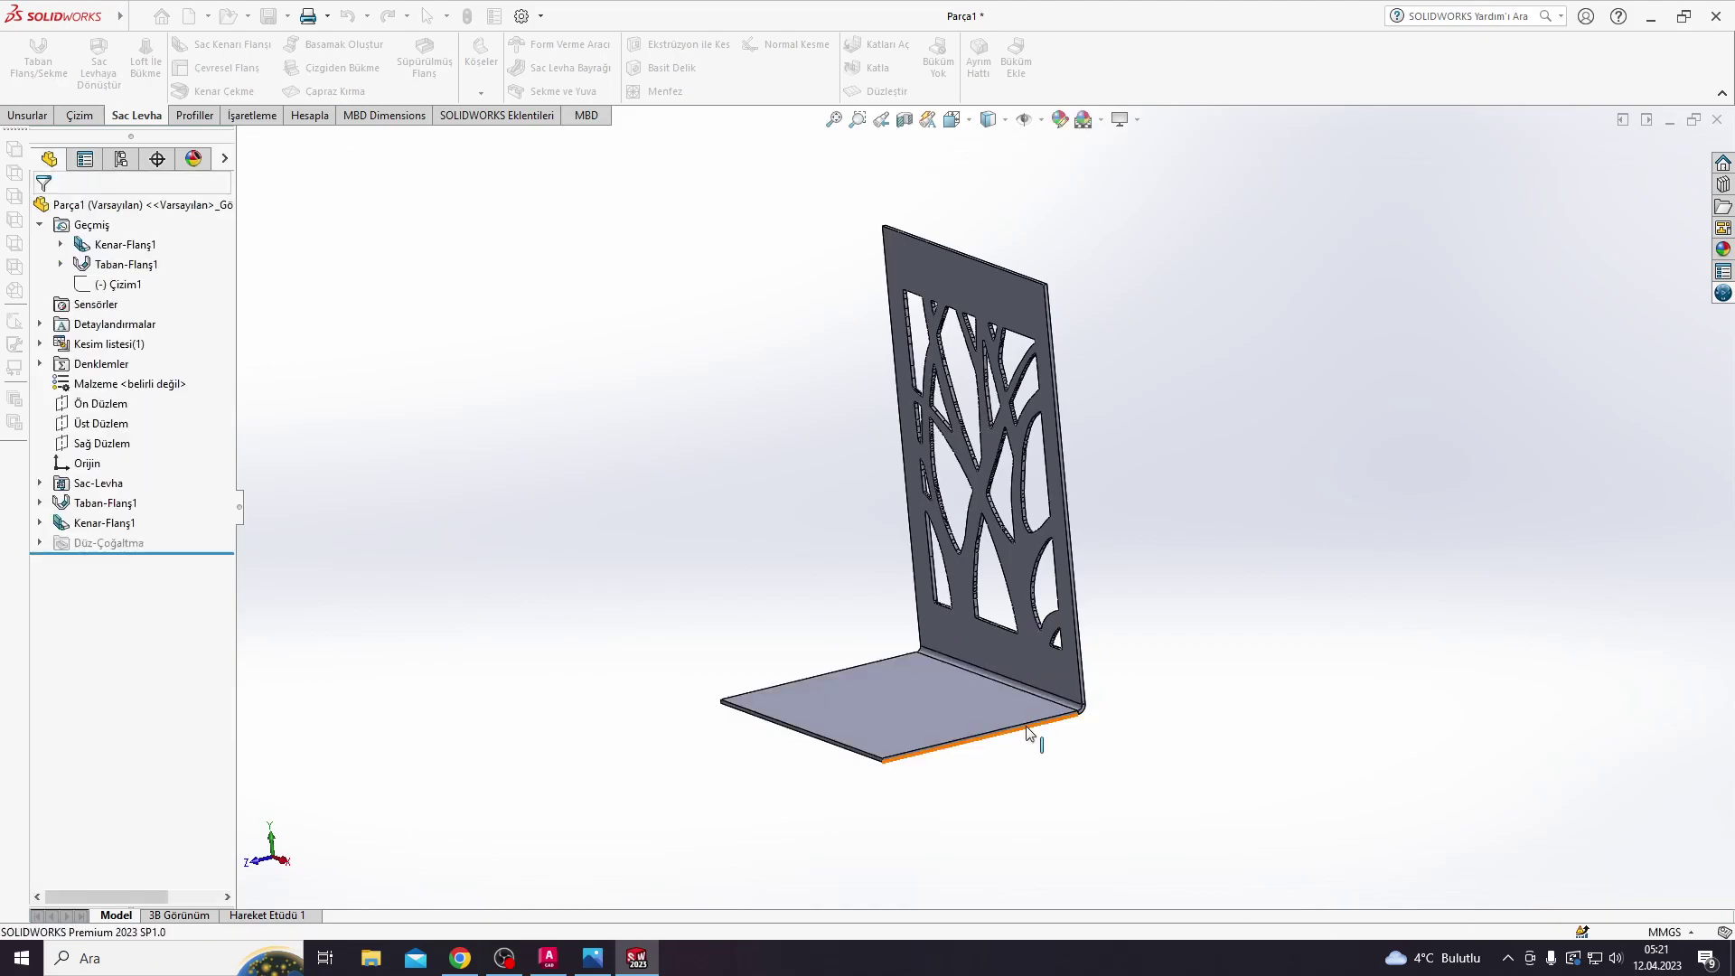
# Step: Orbit the bookend to a front view and measure a plate edge
pyautogui.moveTo(1038, 736)
pyautogui.mouseDown(button='middle')
pyautogui.moveTo(1108, 620)
pyautogui.moveTo(1223, 670)
pyautogui.moveTo(1073, 479)
pyautogui.moveTo(744, 457)
pyautogui.moveTo(763, 349)
pyautogui.moveTo(885, 437)
pyautogui.mouseUp(button='middle')
pyautogui.moveTo(885, 437); pyautogui.dragTo(908, 509, button='right')
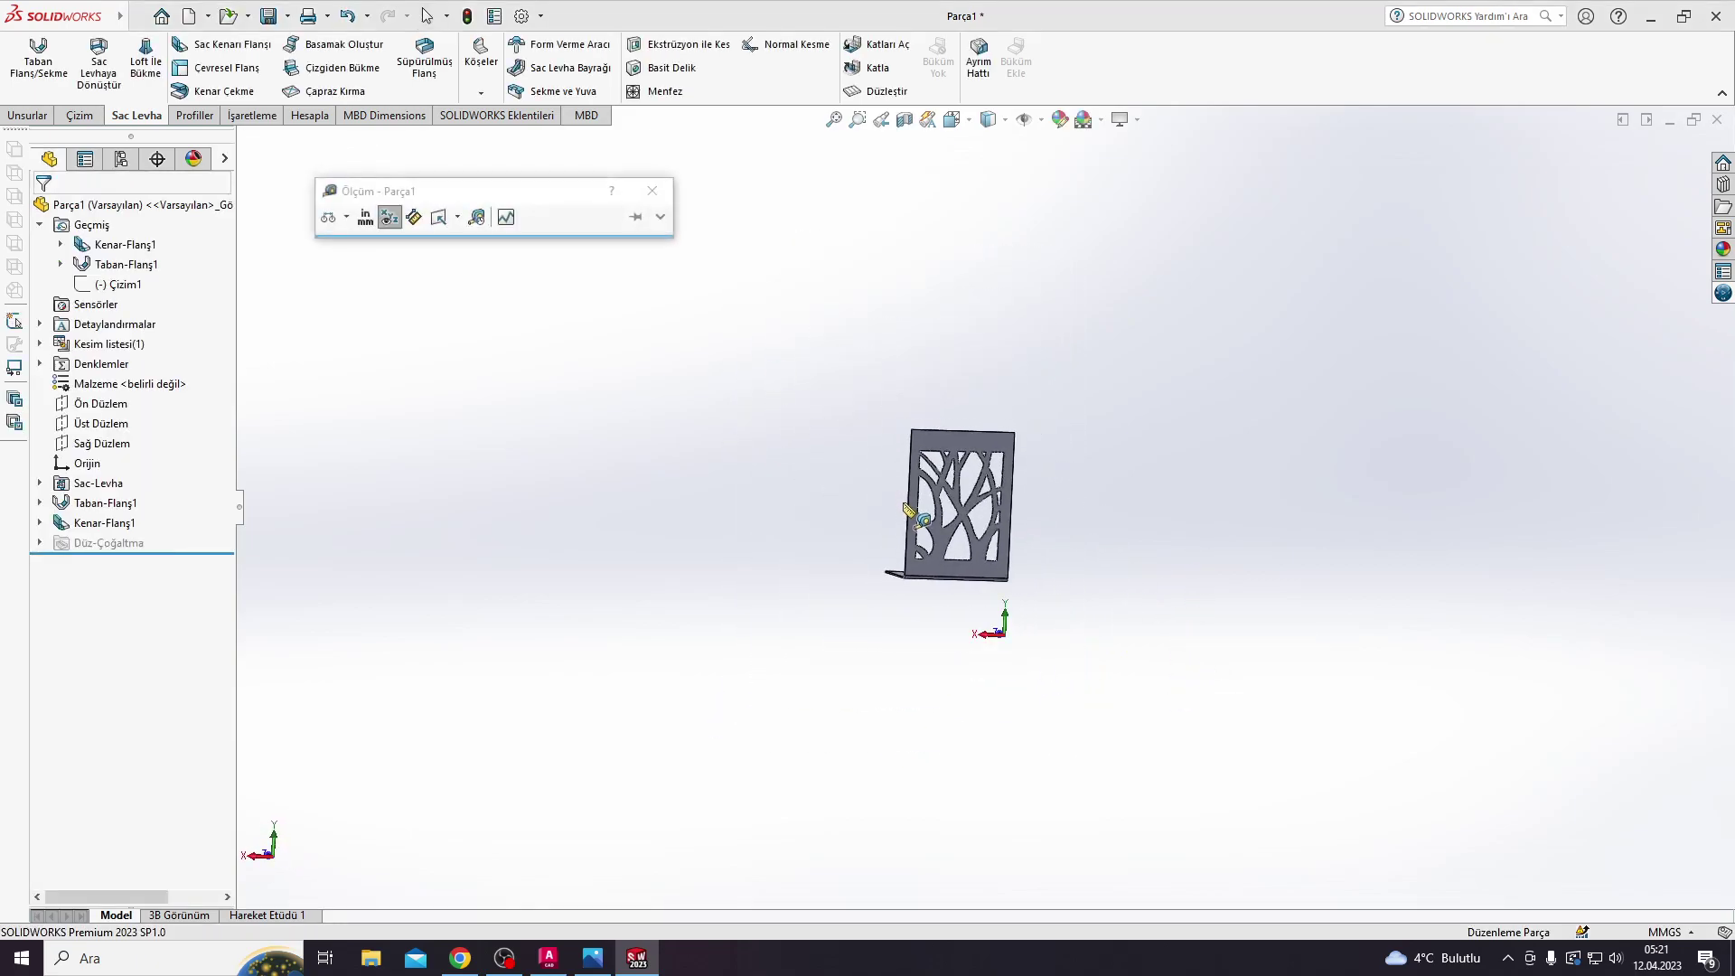
pyautogui.click(908, 502)
pyautogui.scroll(-2, 918, 484)
pyautogui.scroll(-5, 995, 483)
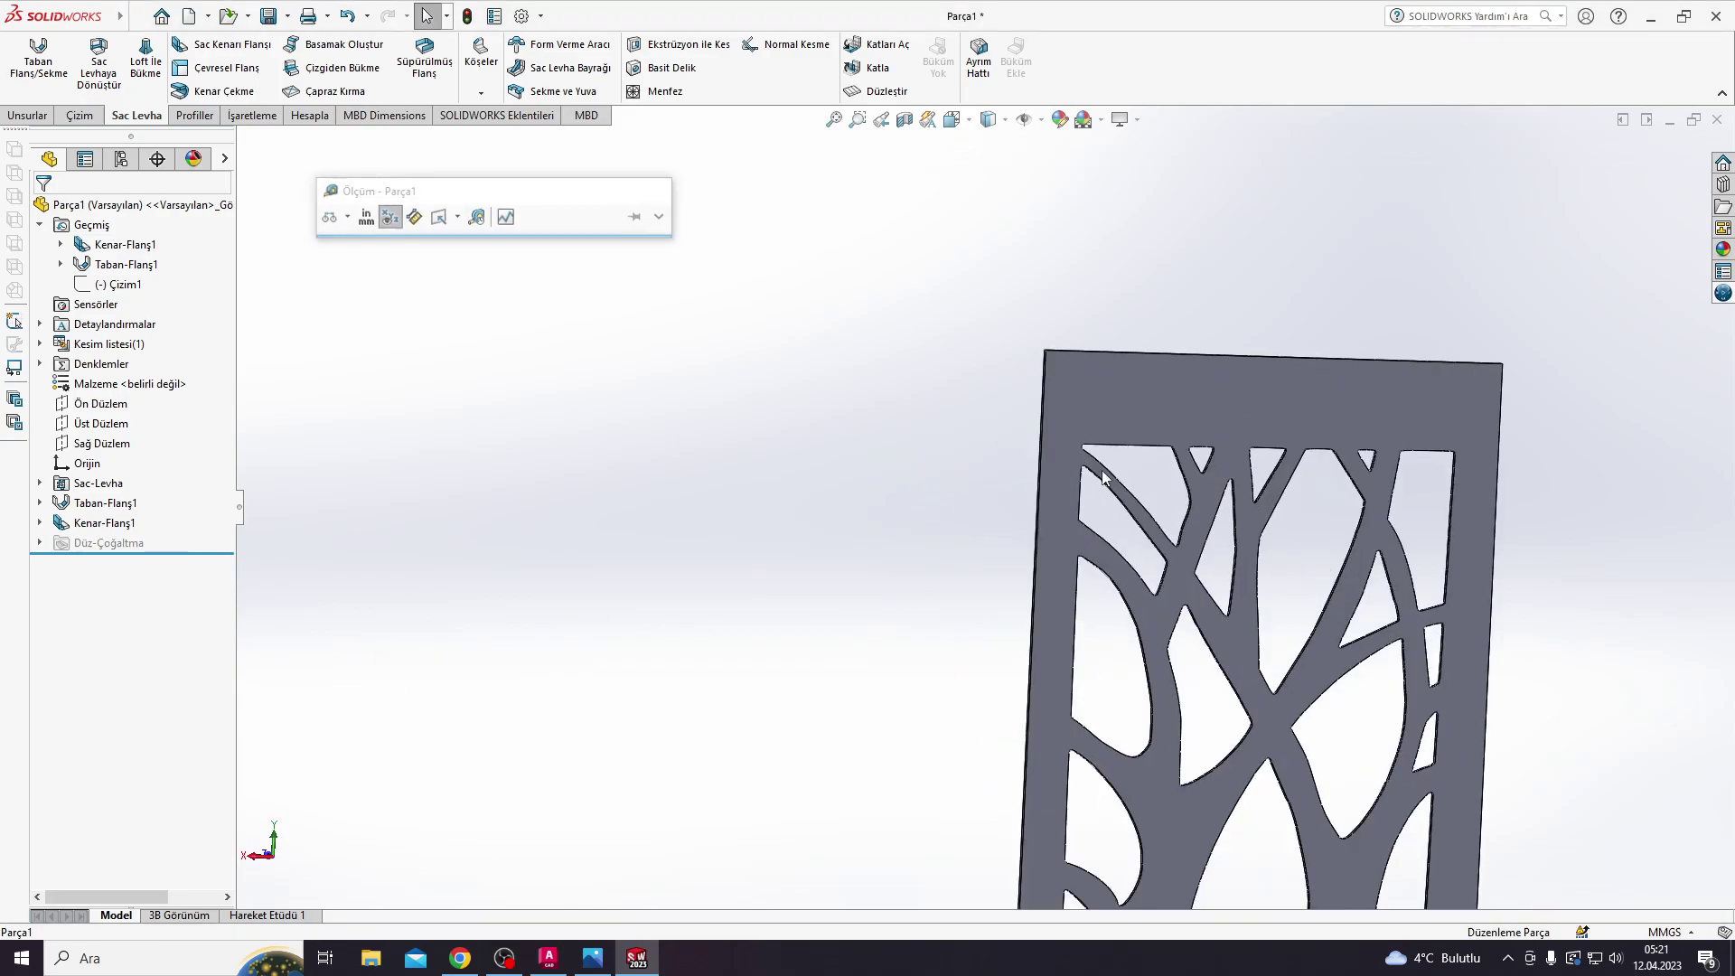
pyautogui.scroll(3, 1072, 482)
pyautogui.press('Escape')
# Step: Measure the base flange edge and the plate's 120 mm top edge
pyautogui.moveTo(1073, 480); pyautogui.dragTo(1021, 489, button='middle')
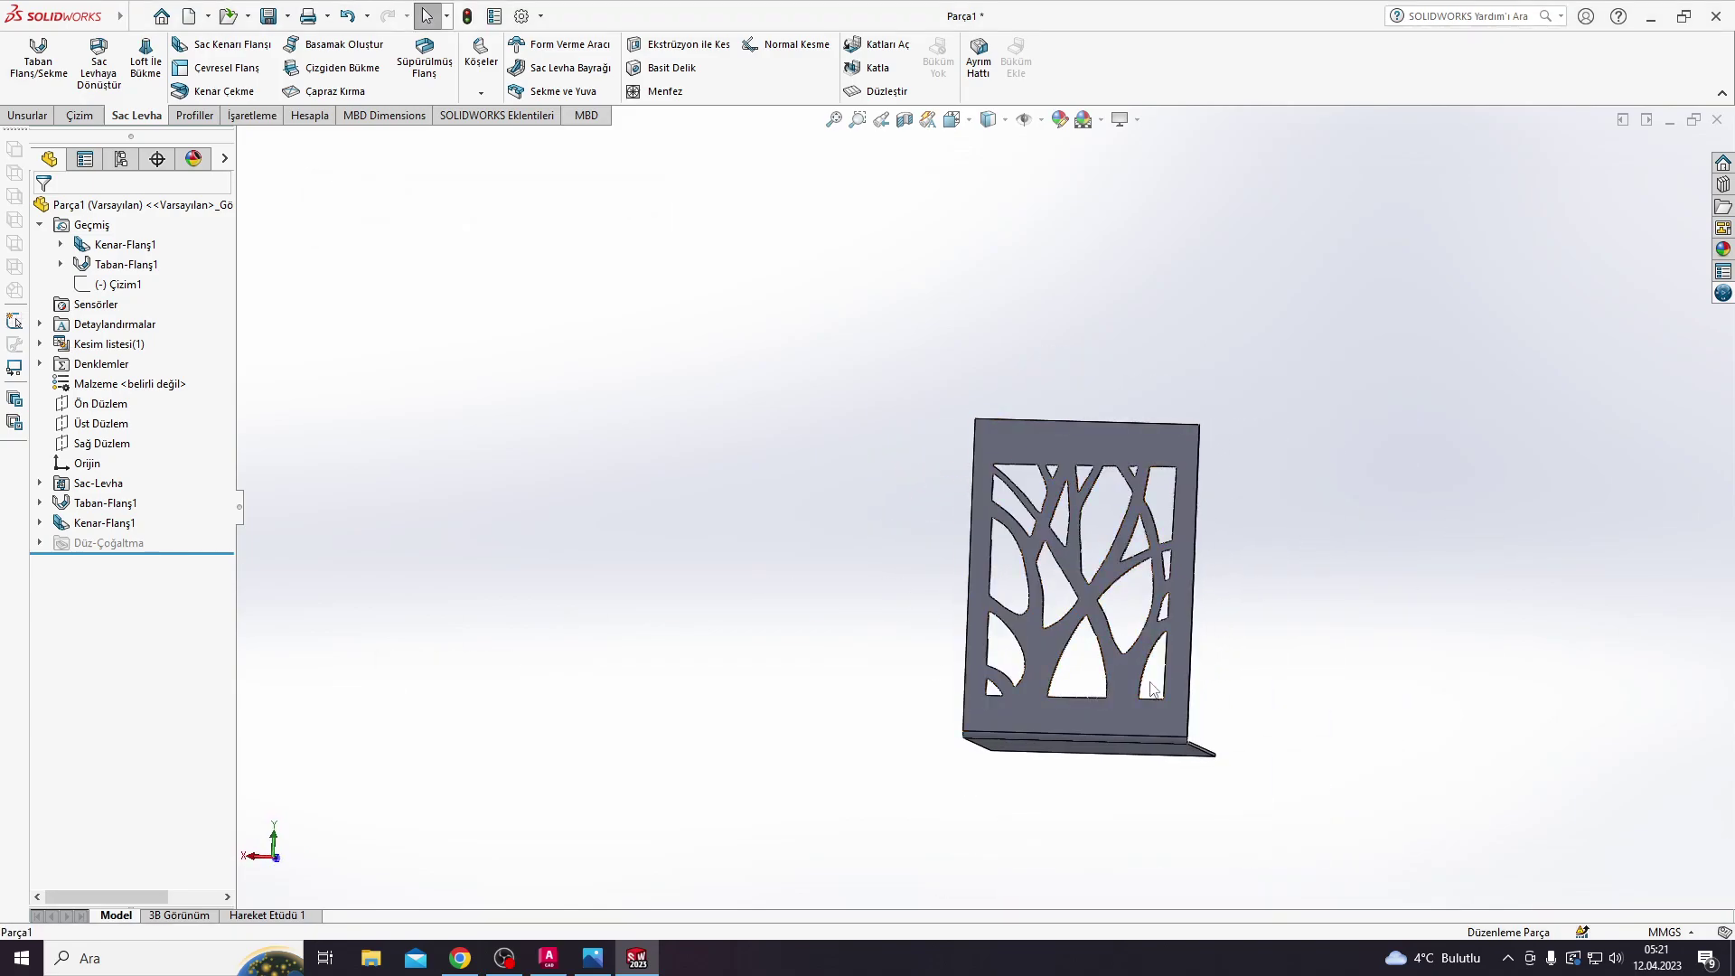
pyautogui.moveTo(1153, 689); pyautogui.dragTo(1089, 826, button='middle')
pyautogui.moveTo(1027, 494); pyautogui.dragTo(1077, 451, button='middle')
pyautogui.moveTo(1186, 534); pyautogui.dragTo(1098, 470, button='middle')
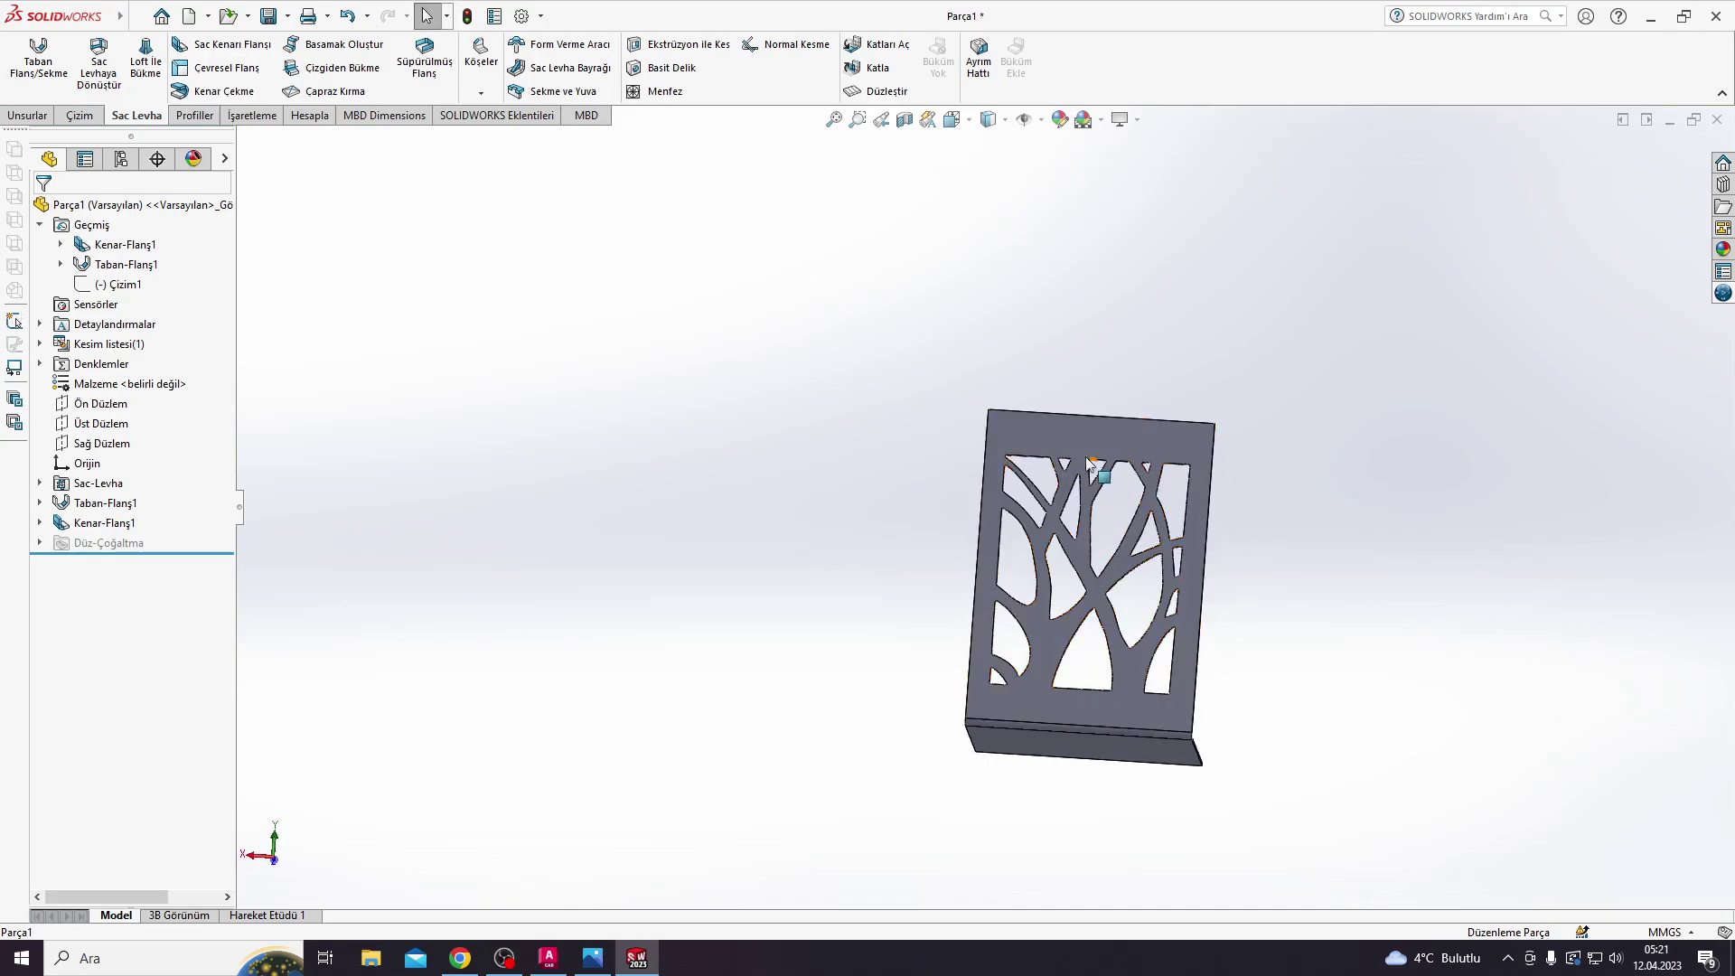
pyautogui.click(1033, 450)
pyautogui.click(1079, 415)
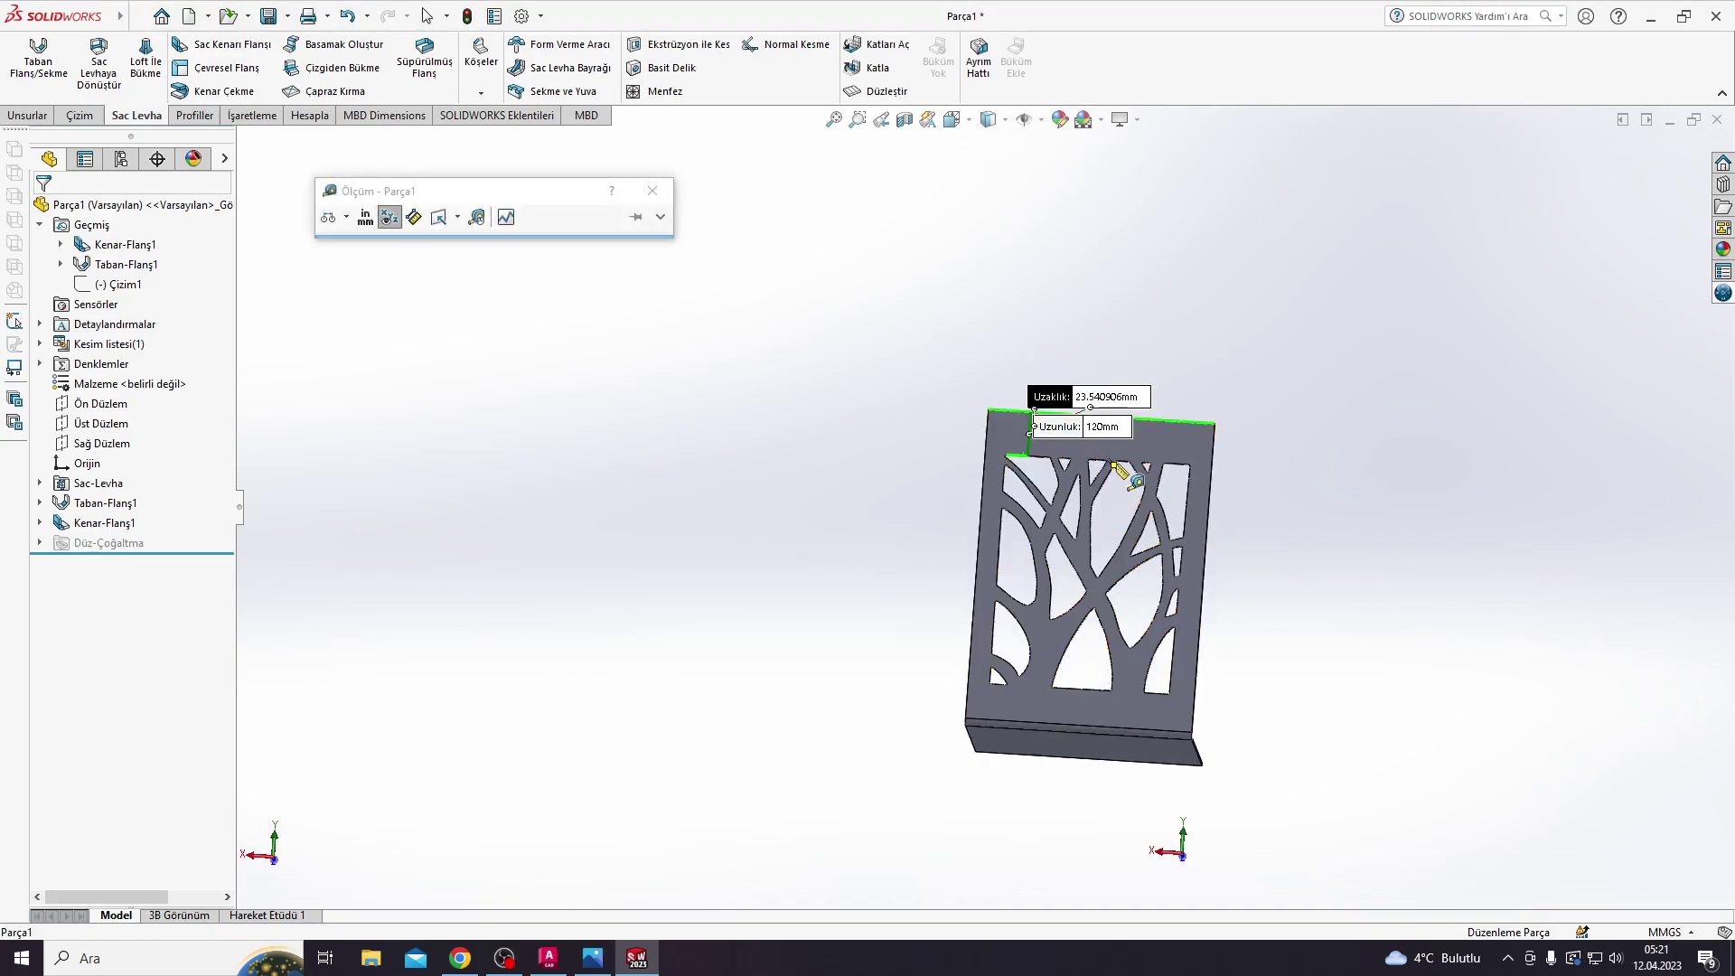
pyautogui.press('Escape')
# Step: Glance at the reference bookend photo, then bring up the AutoCAD panel drawing
pyautogui.hotkey('alt', 'Tab')
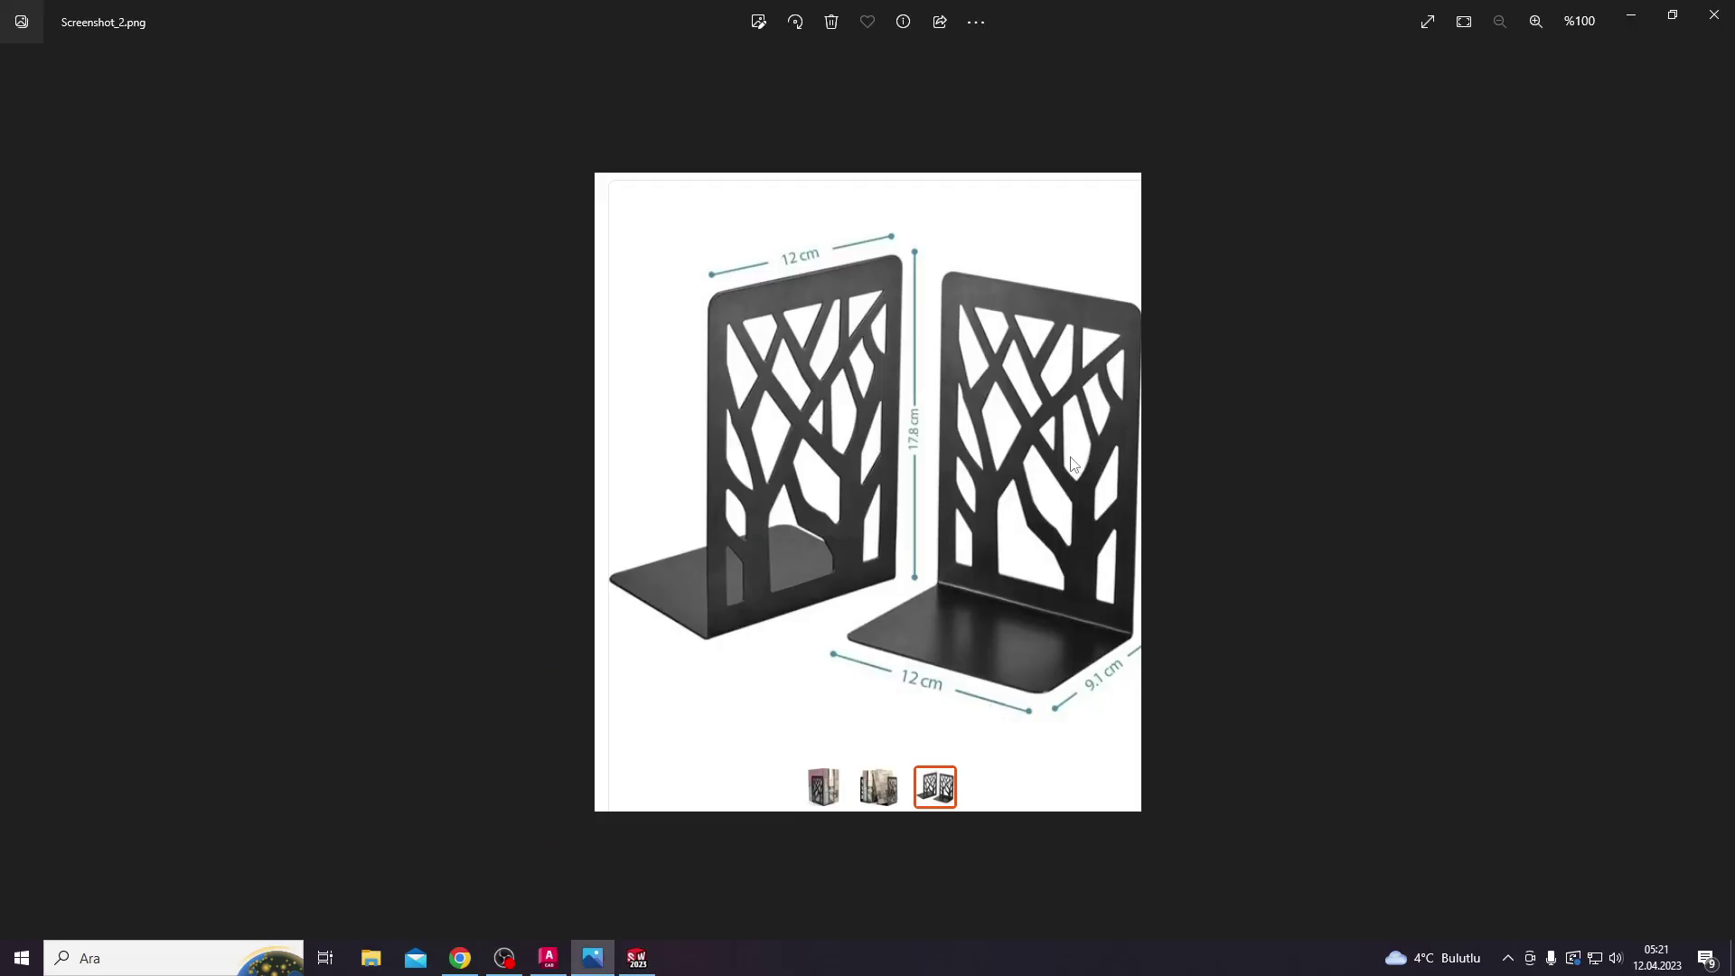
pyautogui.hotkey('alt', 'Tab')
pyautogui.click(1053, 454)
pyautogui.press('Escape')
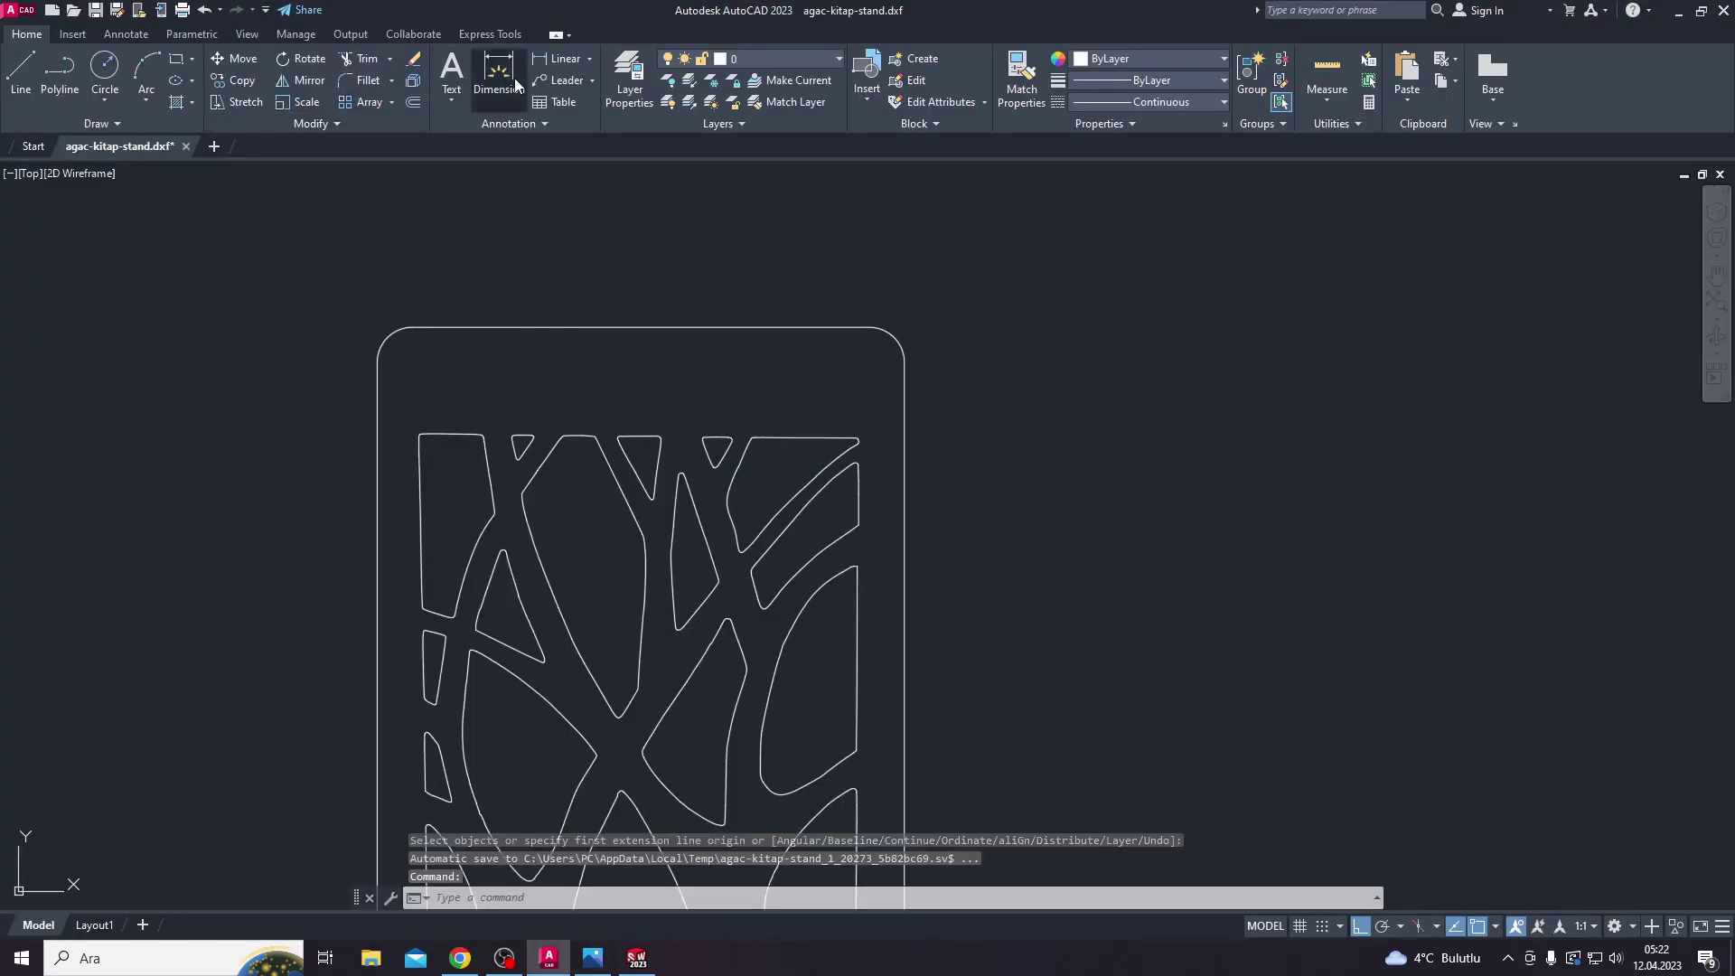
# Step: Start and cancel a dimension at the panel's top-left corner, then return to SOLIDWORKS
pyautogui.click(498, 72)
pyautogui.click(457, 434)
pyautogui.click(457, 327)
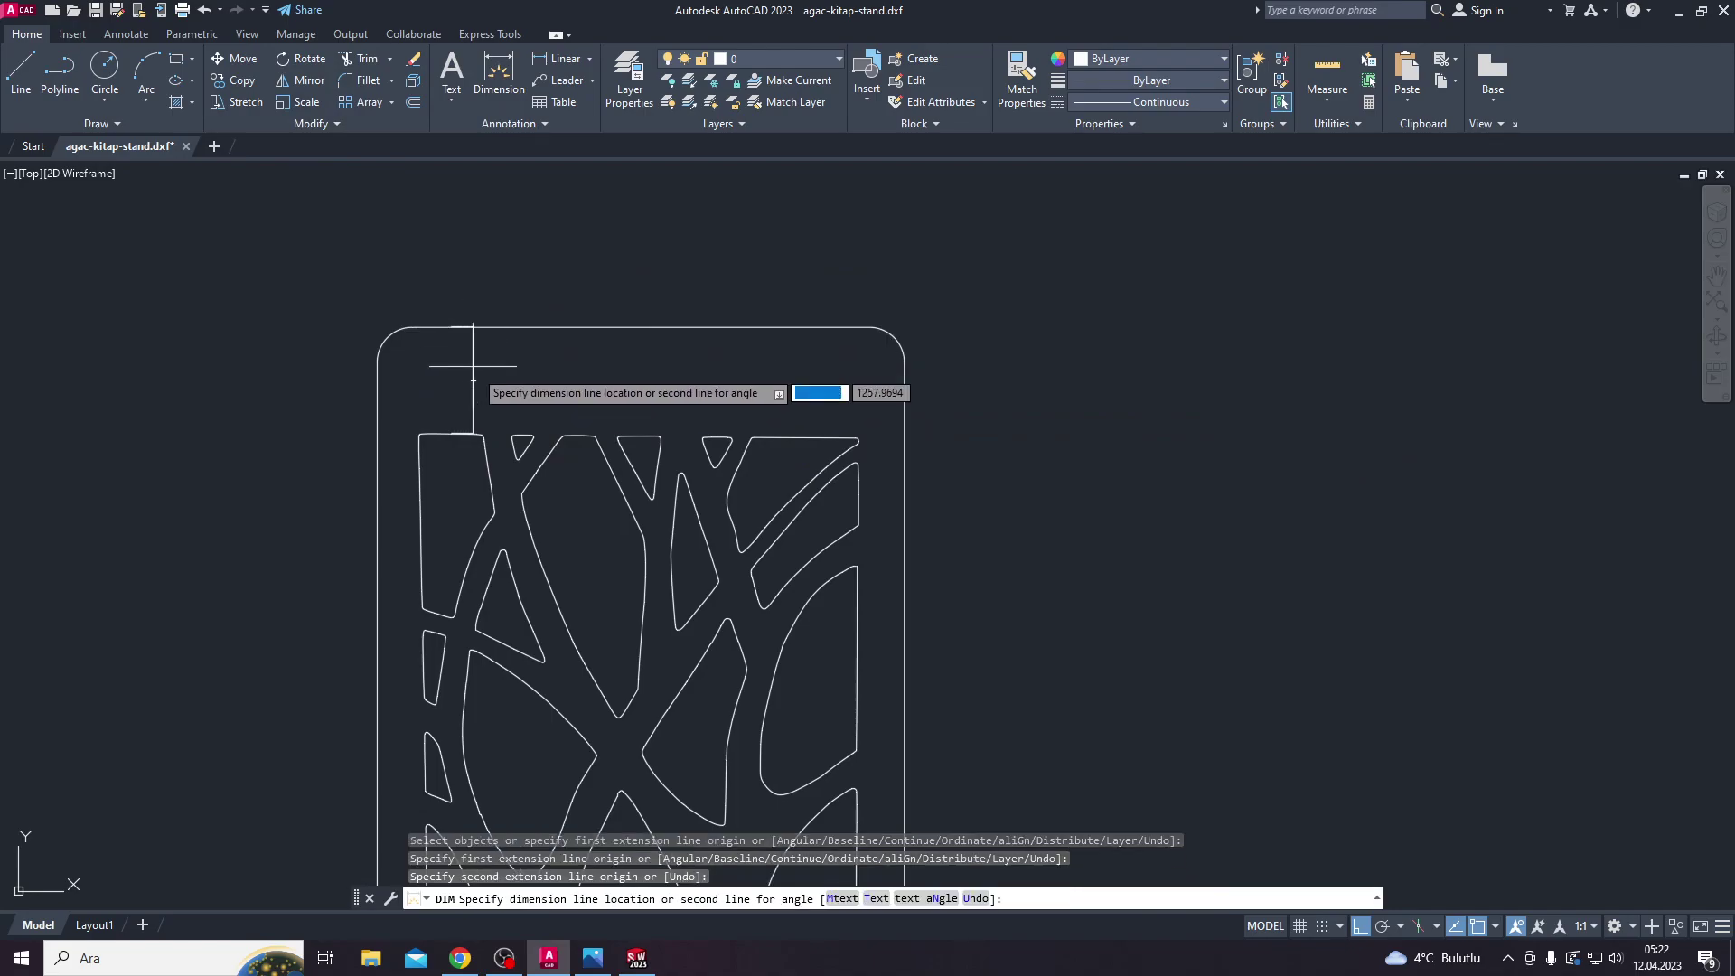
pyautogui.scroll(5, 484, 375)
pyautogui.press('Escape')
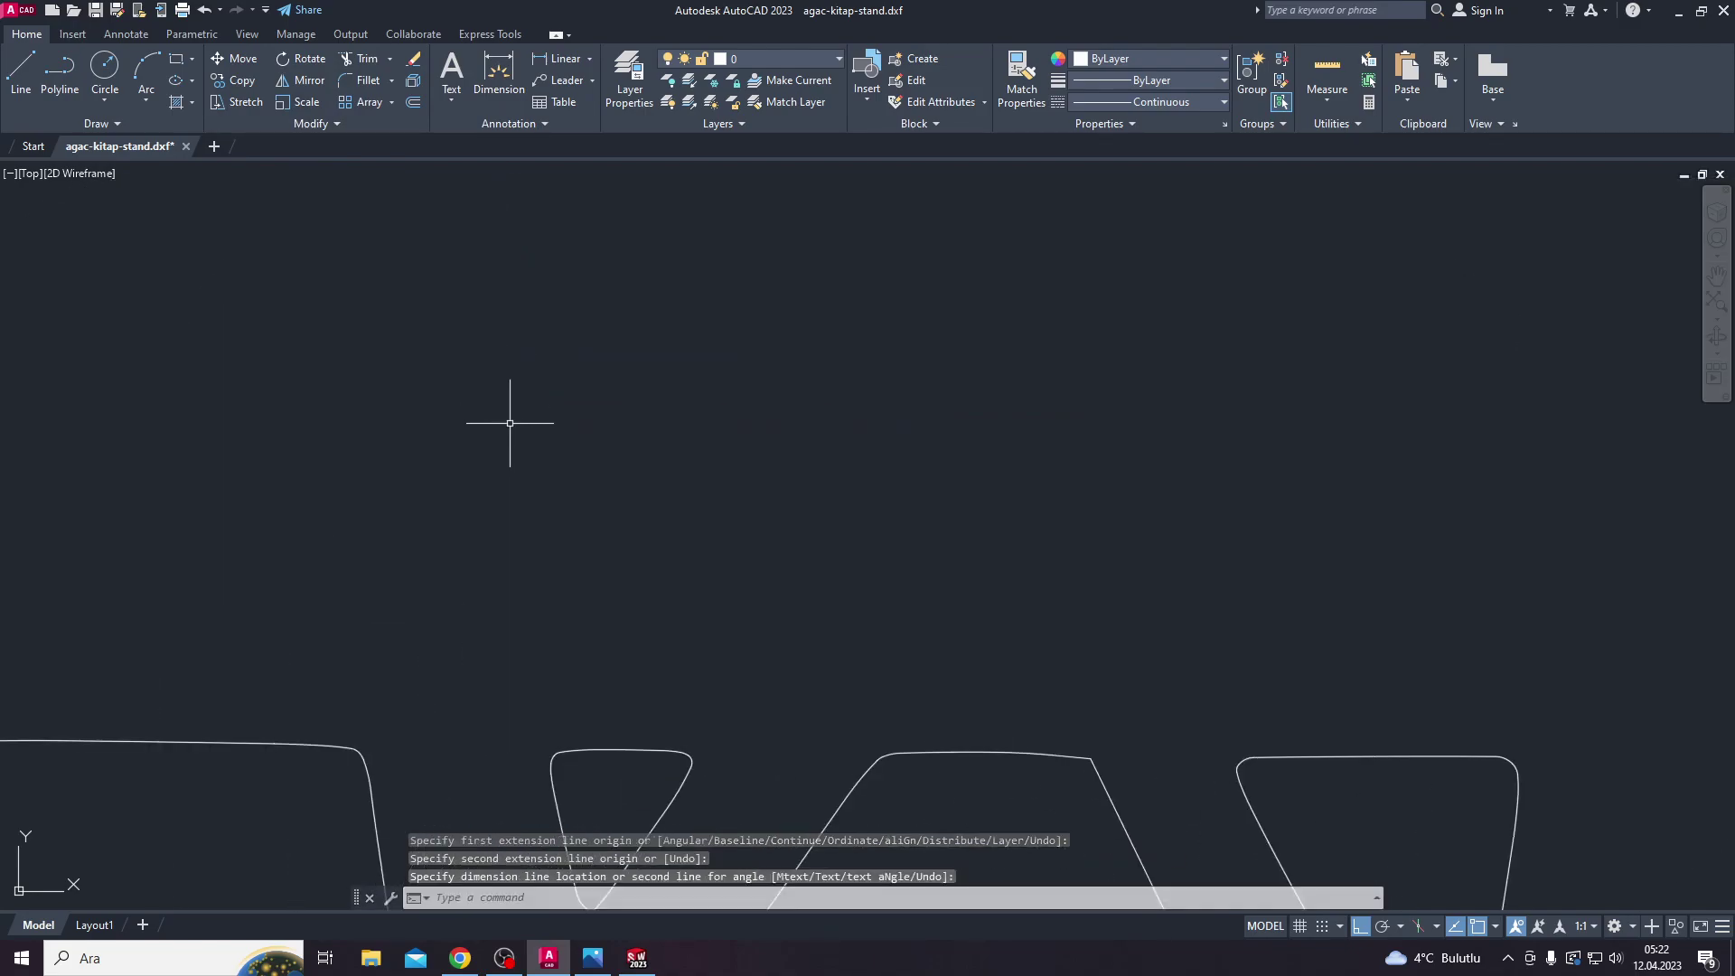
pyautogui.scroll(-7, 509, 423)
pyautogui.scroll(-5, 581, 398)
pyautogui.scroll(7, 626, 505)
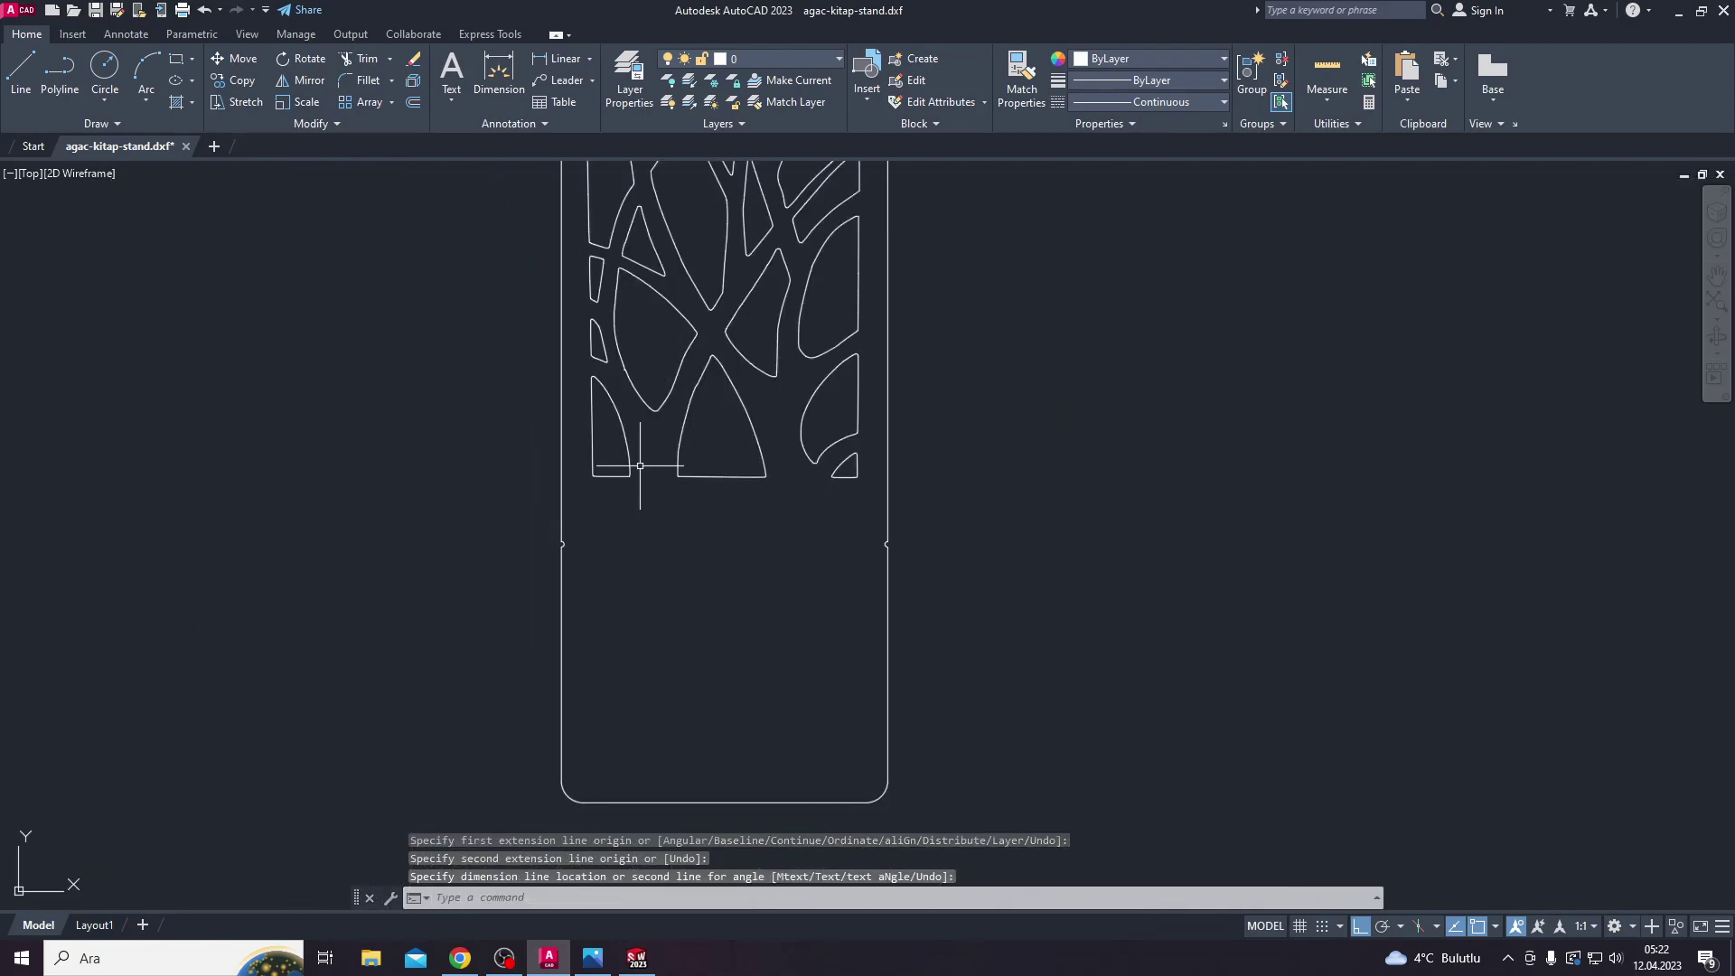
pyautogui.hotkey('alt', 'Tab')
pyautogui.hotkey('alt', 'Tab')
pyautogui.hotkey('alt', 'Tab')
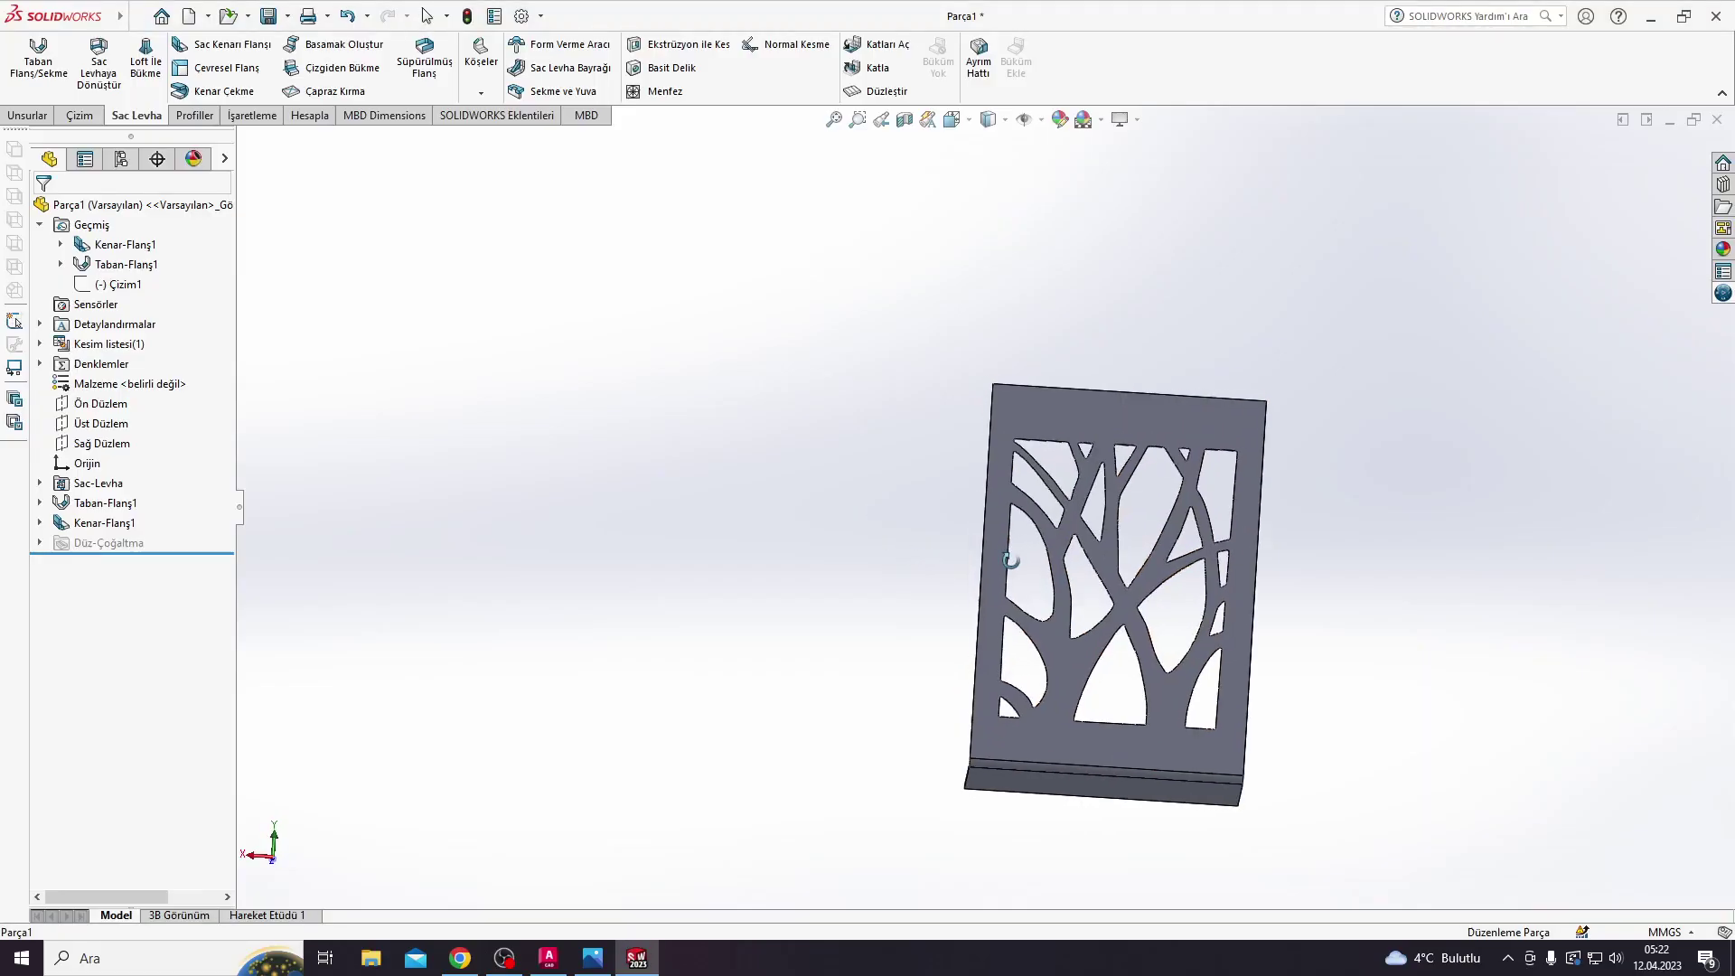
# Step: Start an 8 mm fillet and pick the plate's first two corner edges
pyautogui.moveTo(1010, 560); pyautogui.dragTo(739, 408, button='middle')
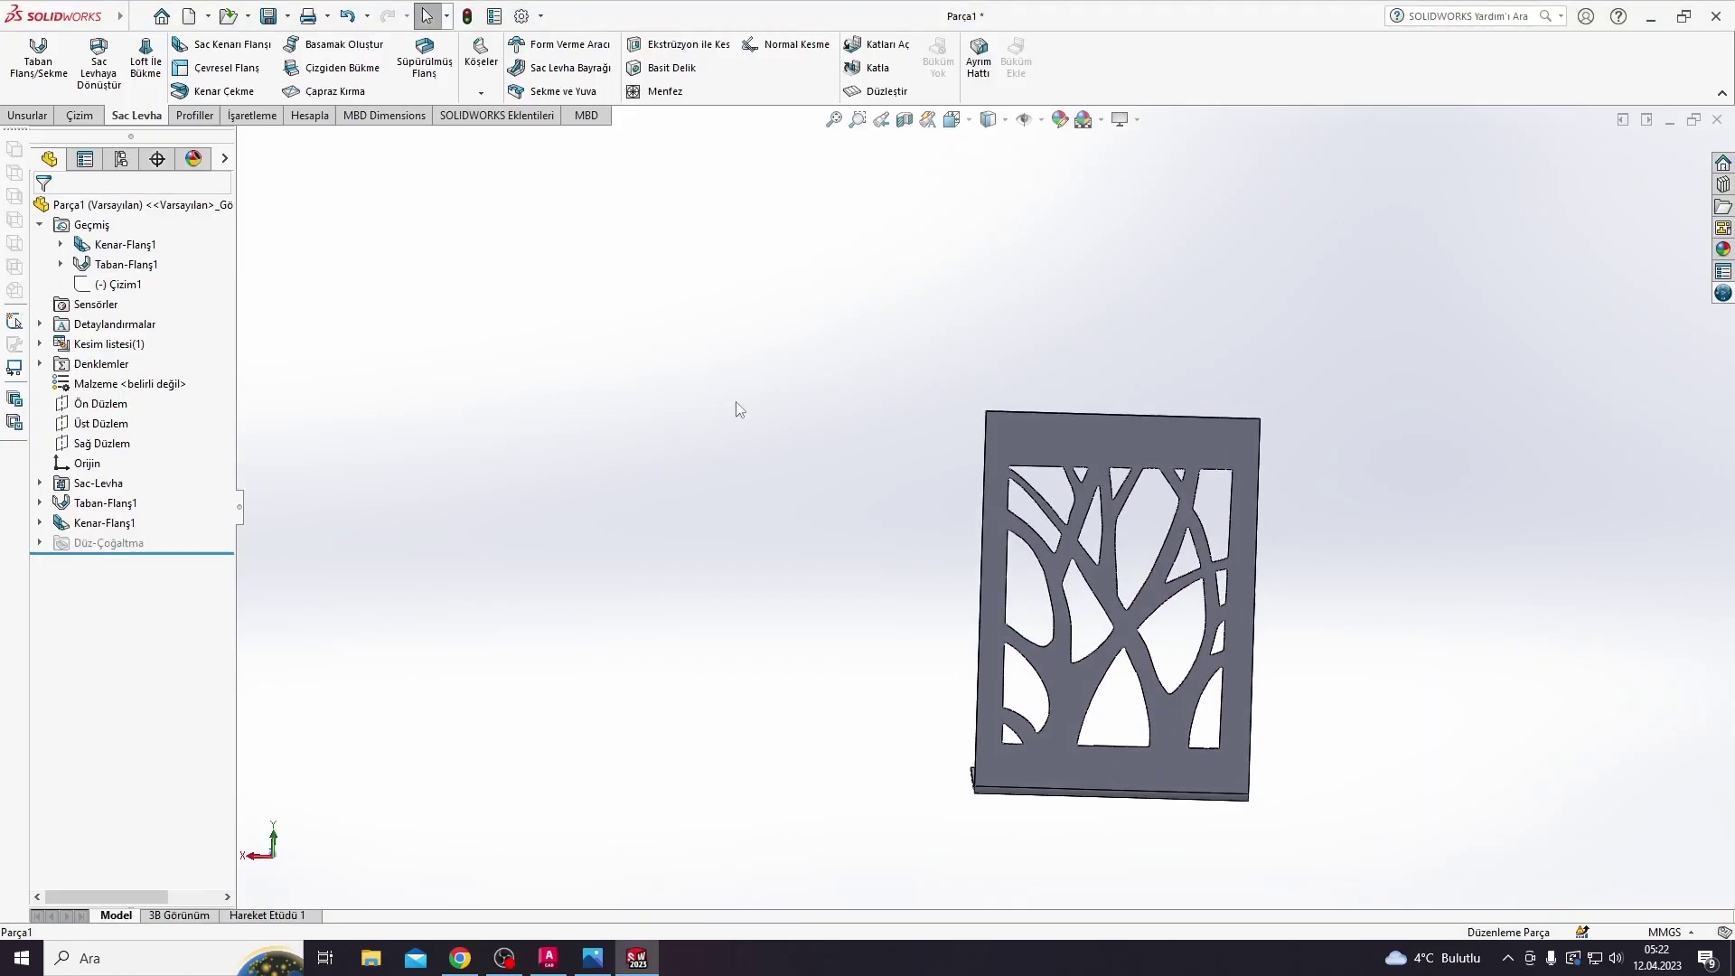
pyautogui.click(41, 115)
pyautogui.click(577, 52)
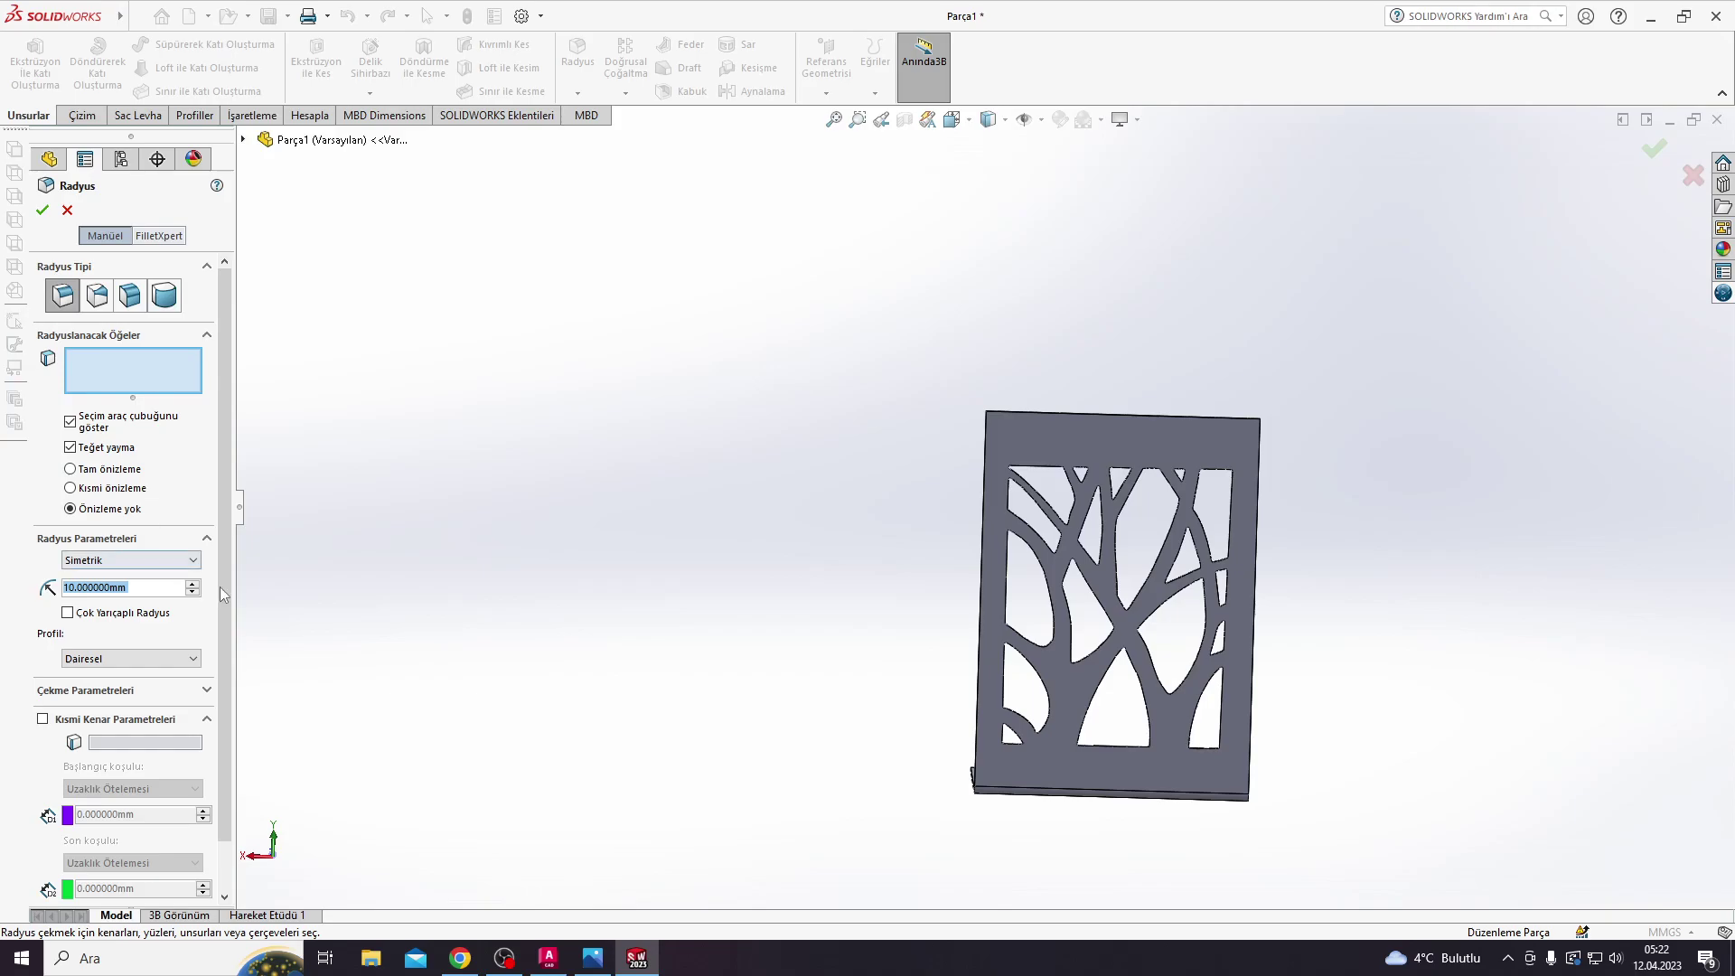
pyautogui.write('8')
pyautogui.moveTo(1003, 392); pyautogui.dragTo(1016, 497, button='middle')
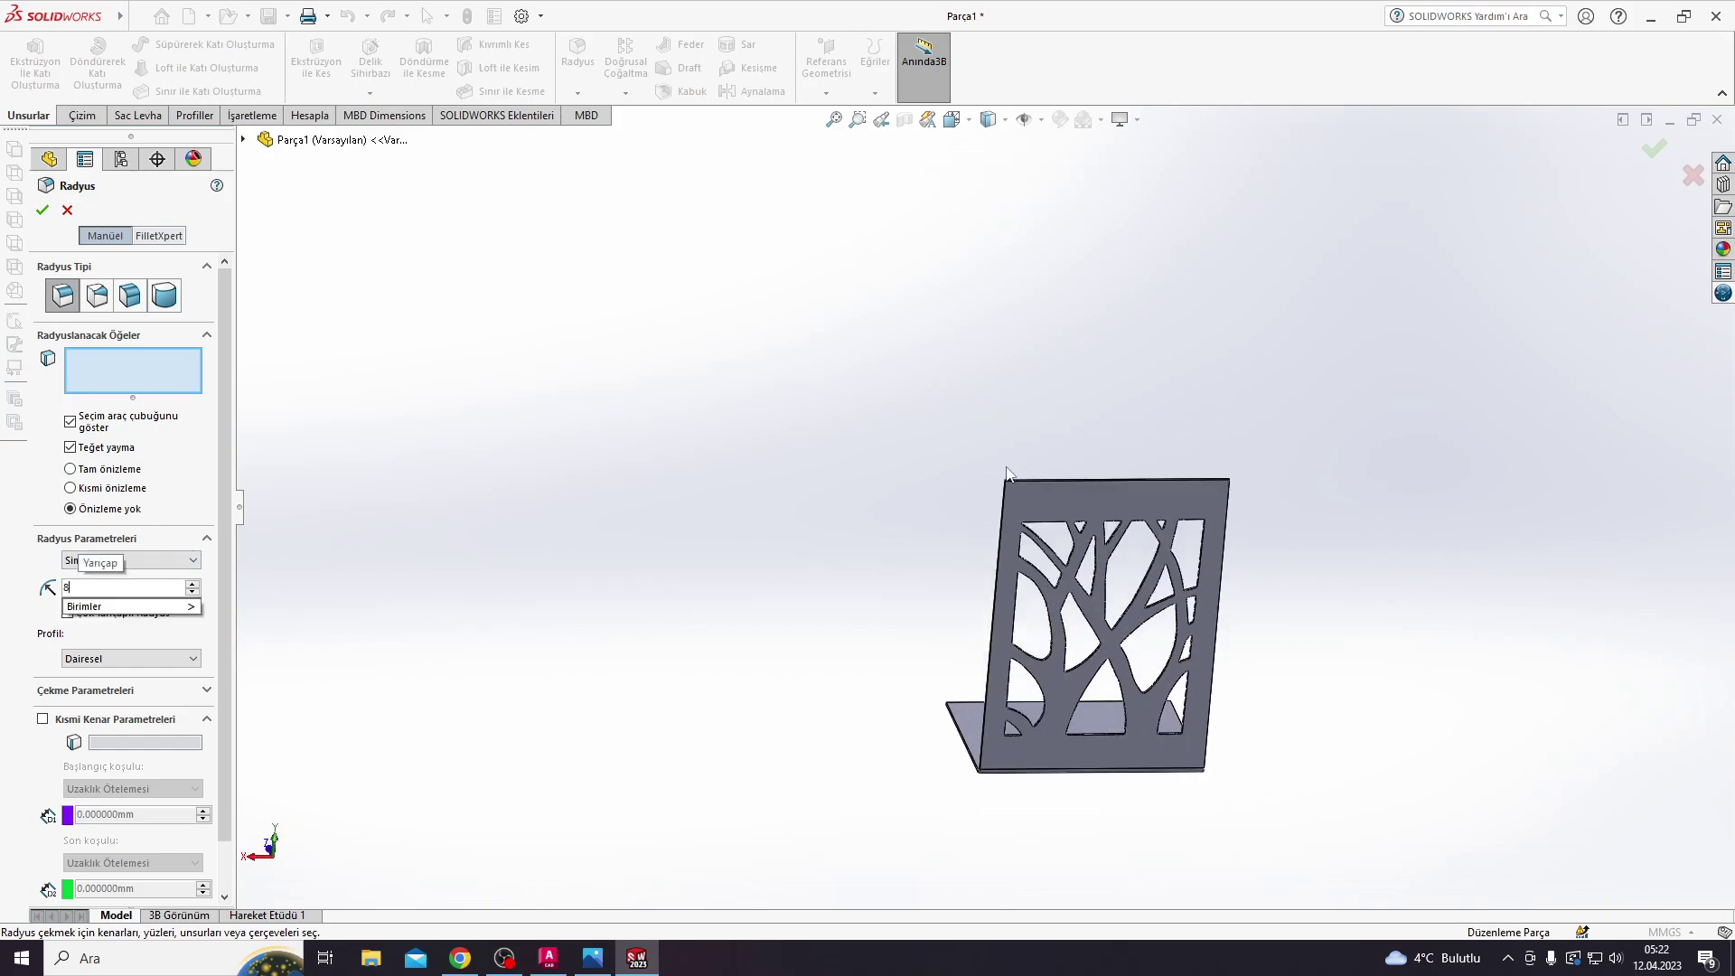
pyautogui.scroll(-2, 1016, 497)
pyautogui.scroll(-3, 1011, 483)
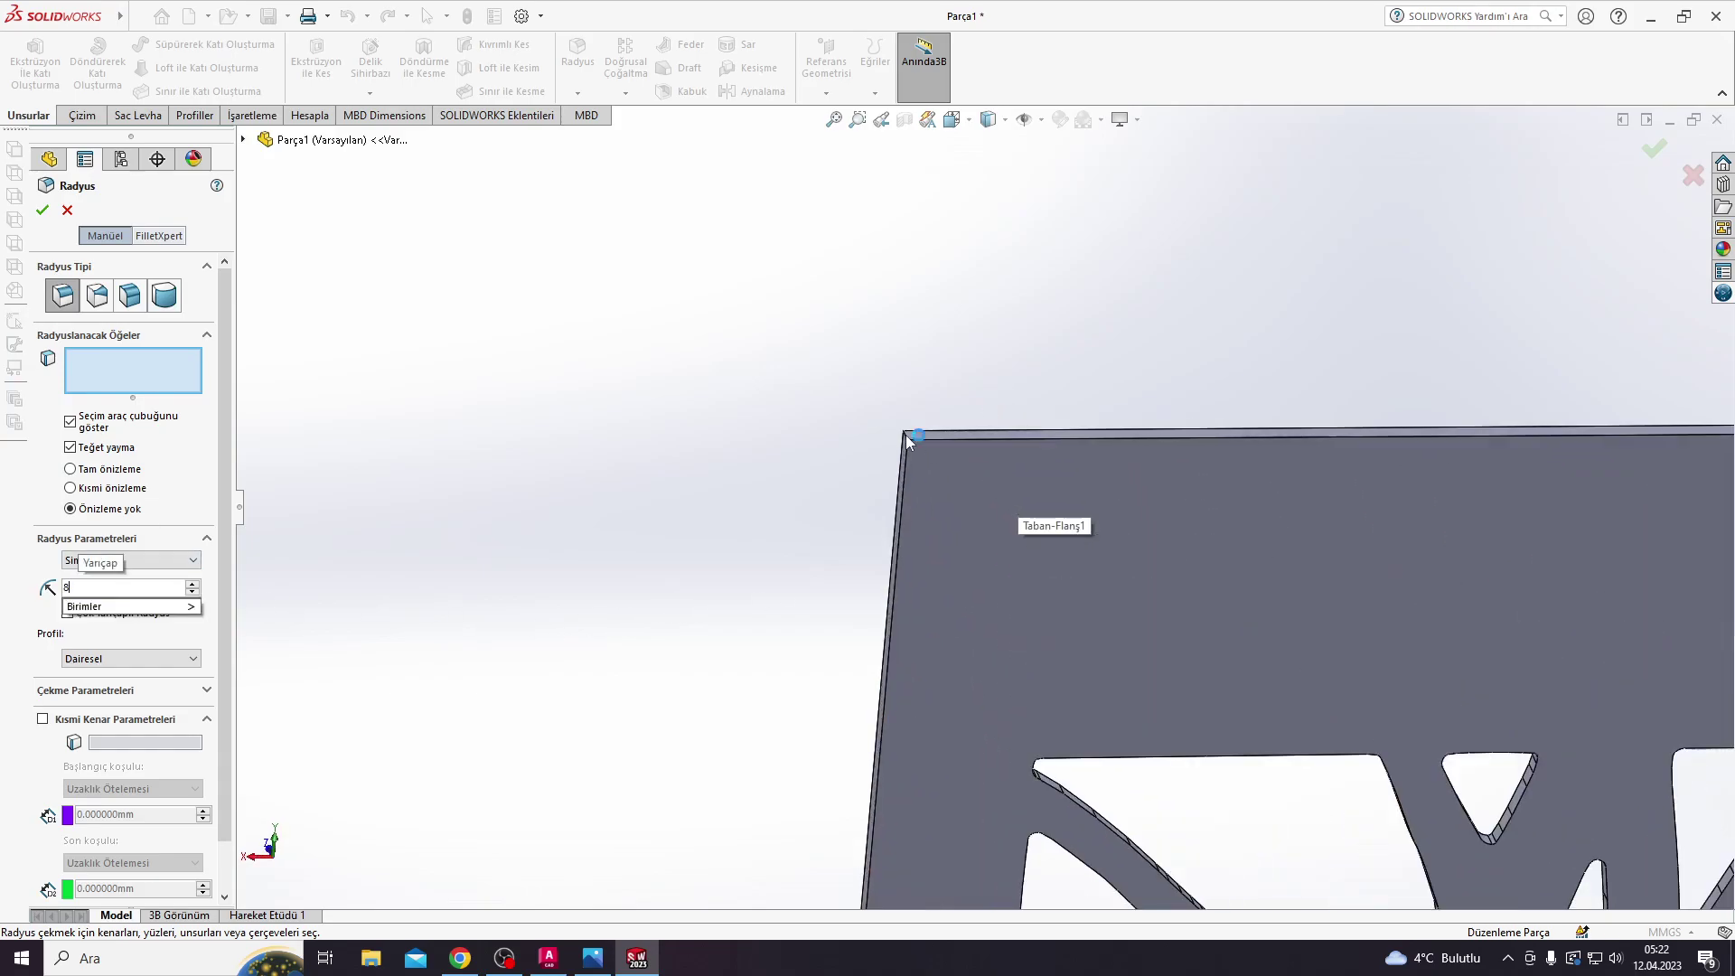
pyautogui.scroll(-2, 909, 437)
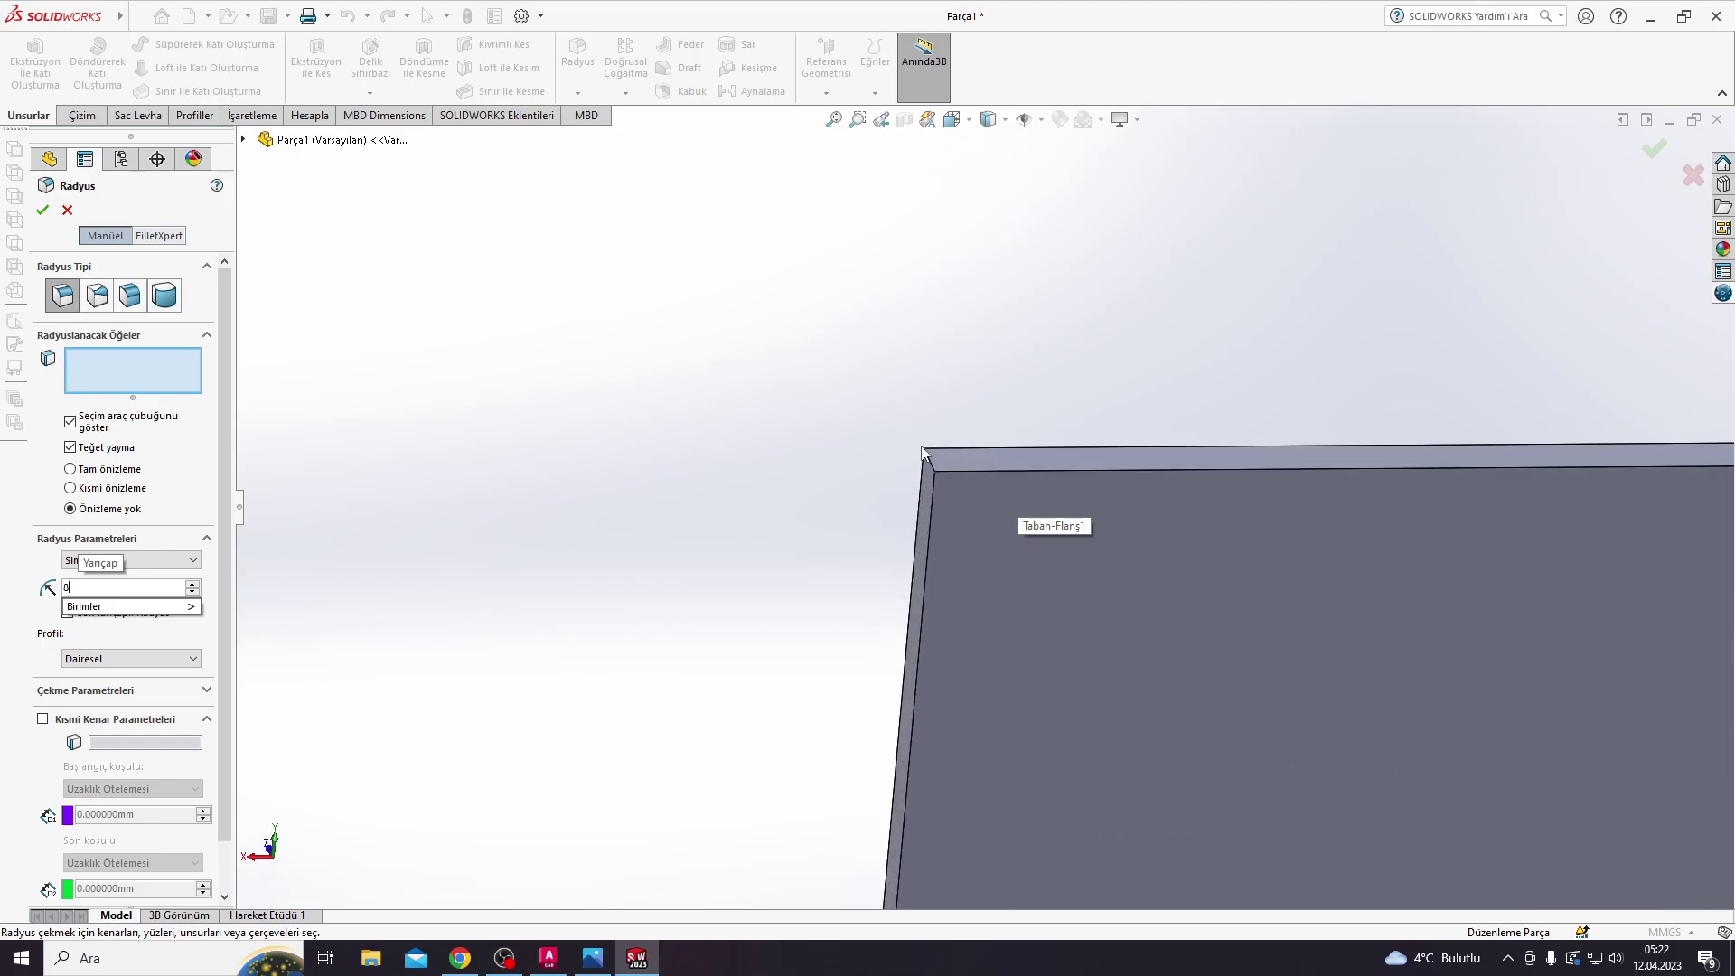
pyautogui.click(944, 479)
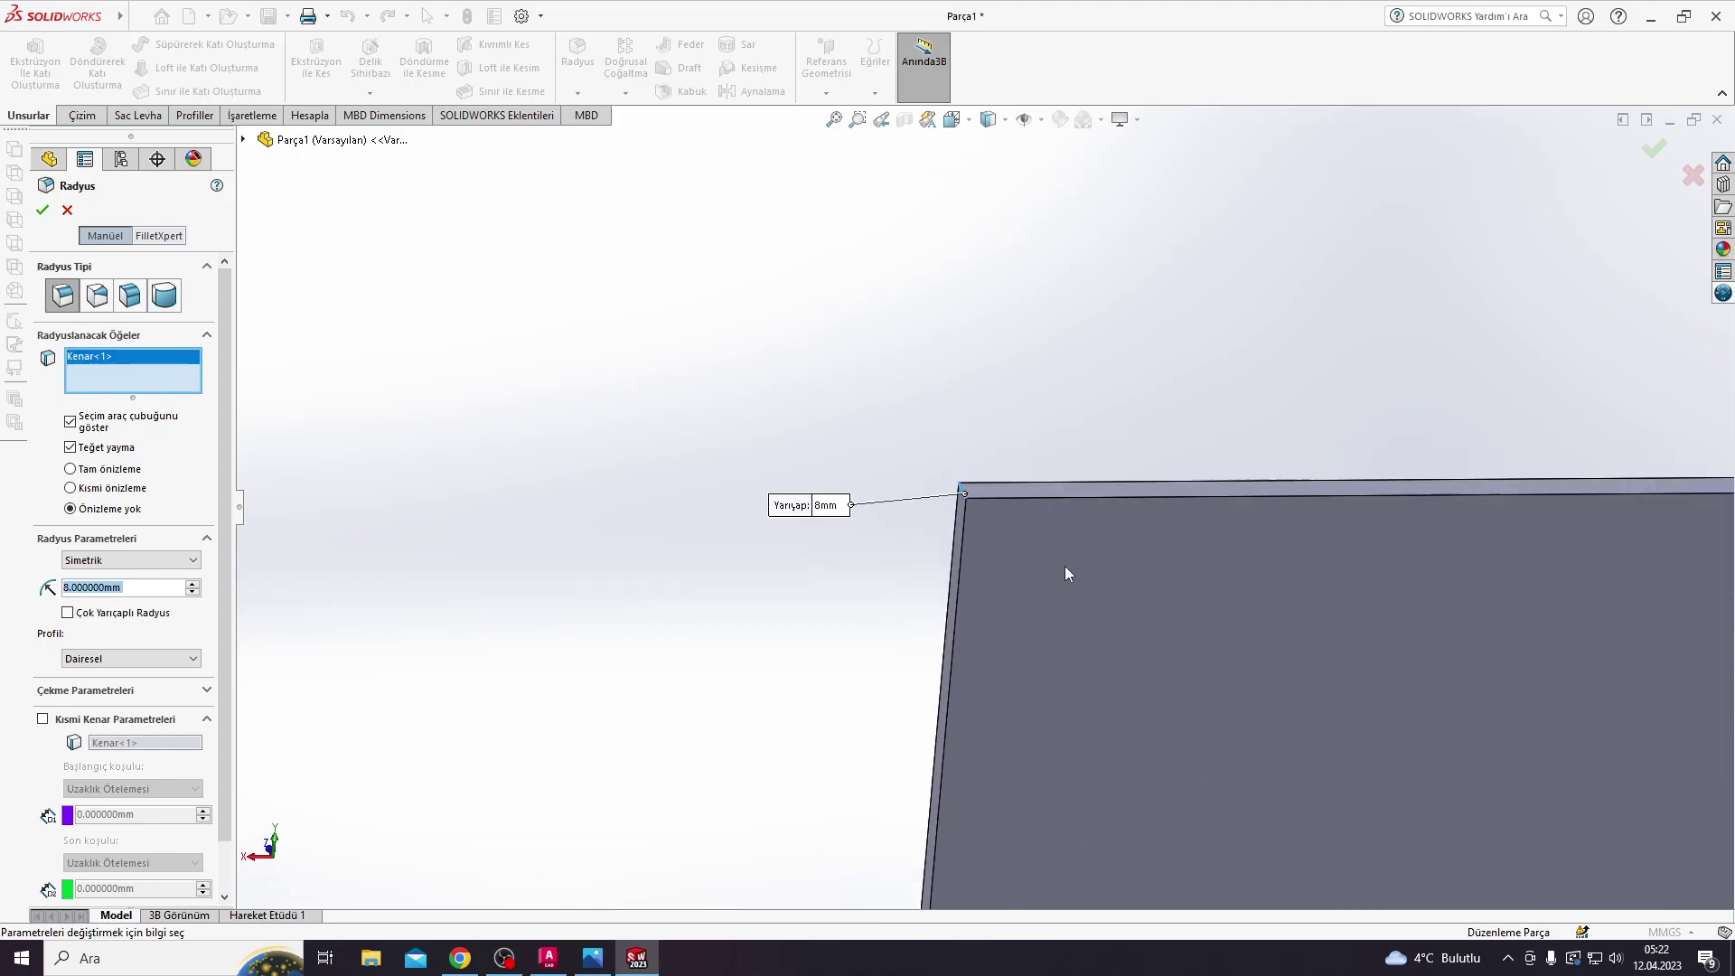
pyautogui.scroll(3, 1065, 566)
pyautogui.scroll(2, 1200, 587)
pyautogui.moveTo(1097, 570); pyautogui.dragTo(1310, 565, button='middle')
pyautogui.scroll(-1, 1319, 565)
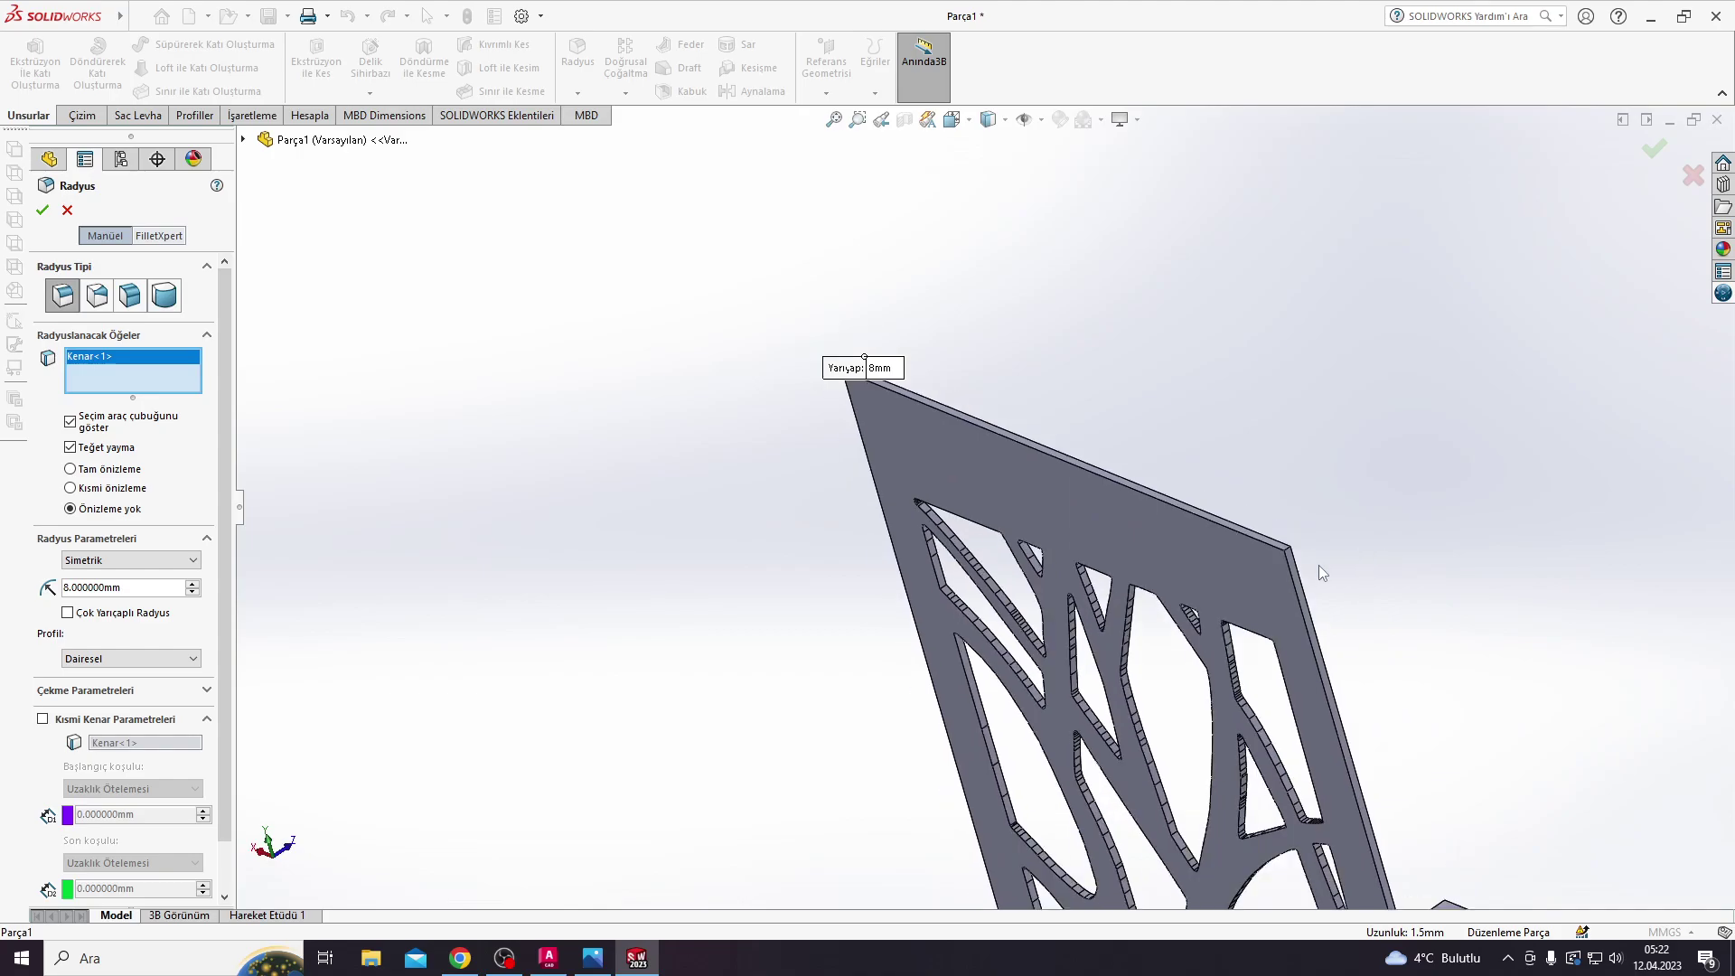
pyautogui.scroll(-2, 1280, 553)
pyautogui.scroll(-3, 1189, 535)
pyautogui.click(1189, 533)
# Step: Add the two base-flange corner edges to the 8 mm fillet
pyautogui.scroll(3, 1294, 720)
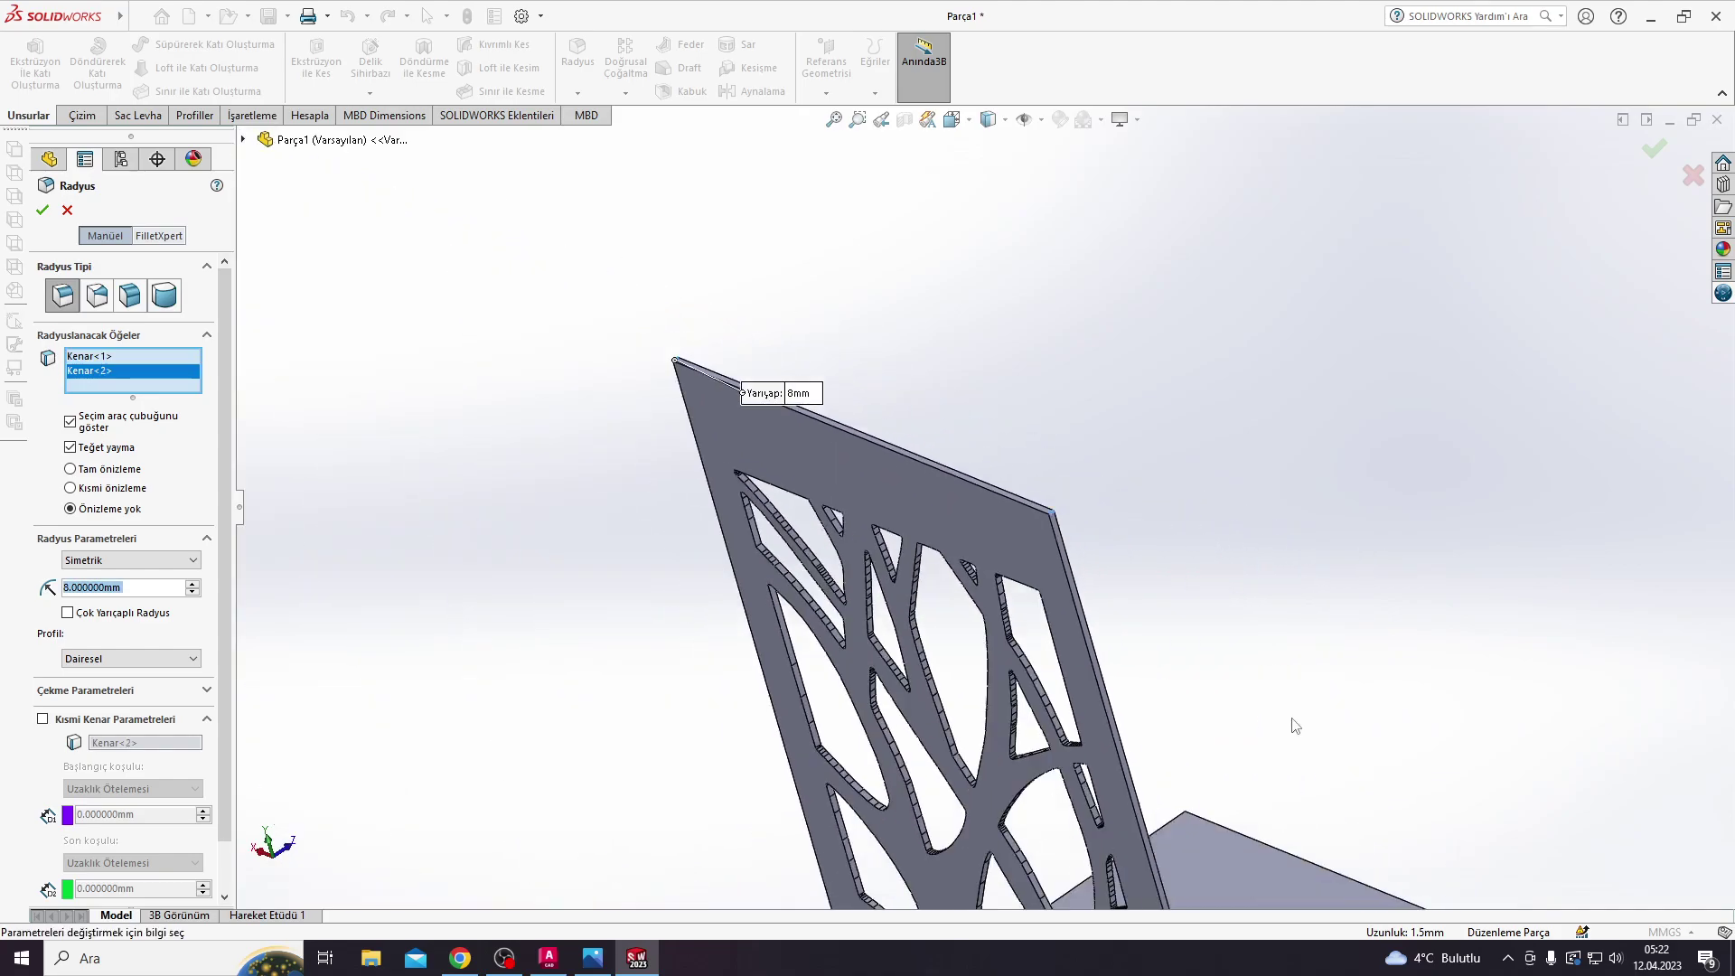
pyautogui.scroll(2, 1294, 720)
pyautogui.moveTo(1293, 720); pyautogui.dragTo(1170, 713, button='middle')
pyautogui.scroll(-2, 1093, 630)
pyautogui.scroll(-2, 1094, 630)
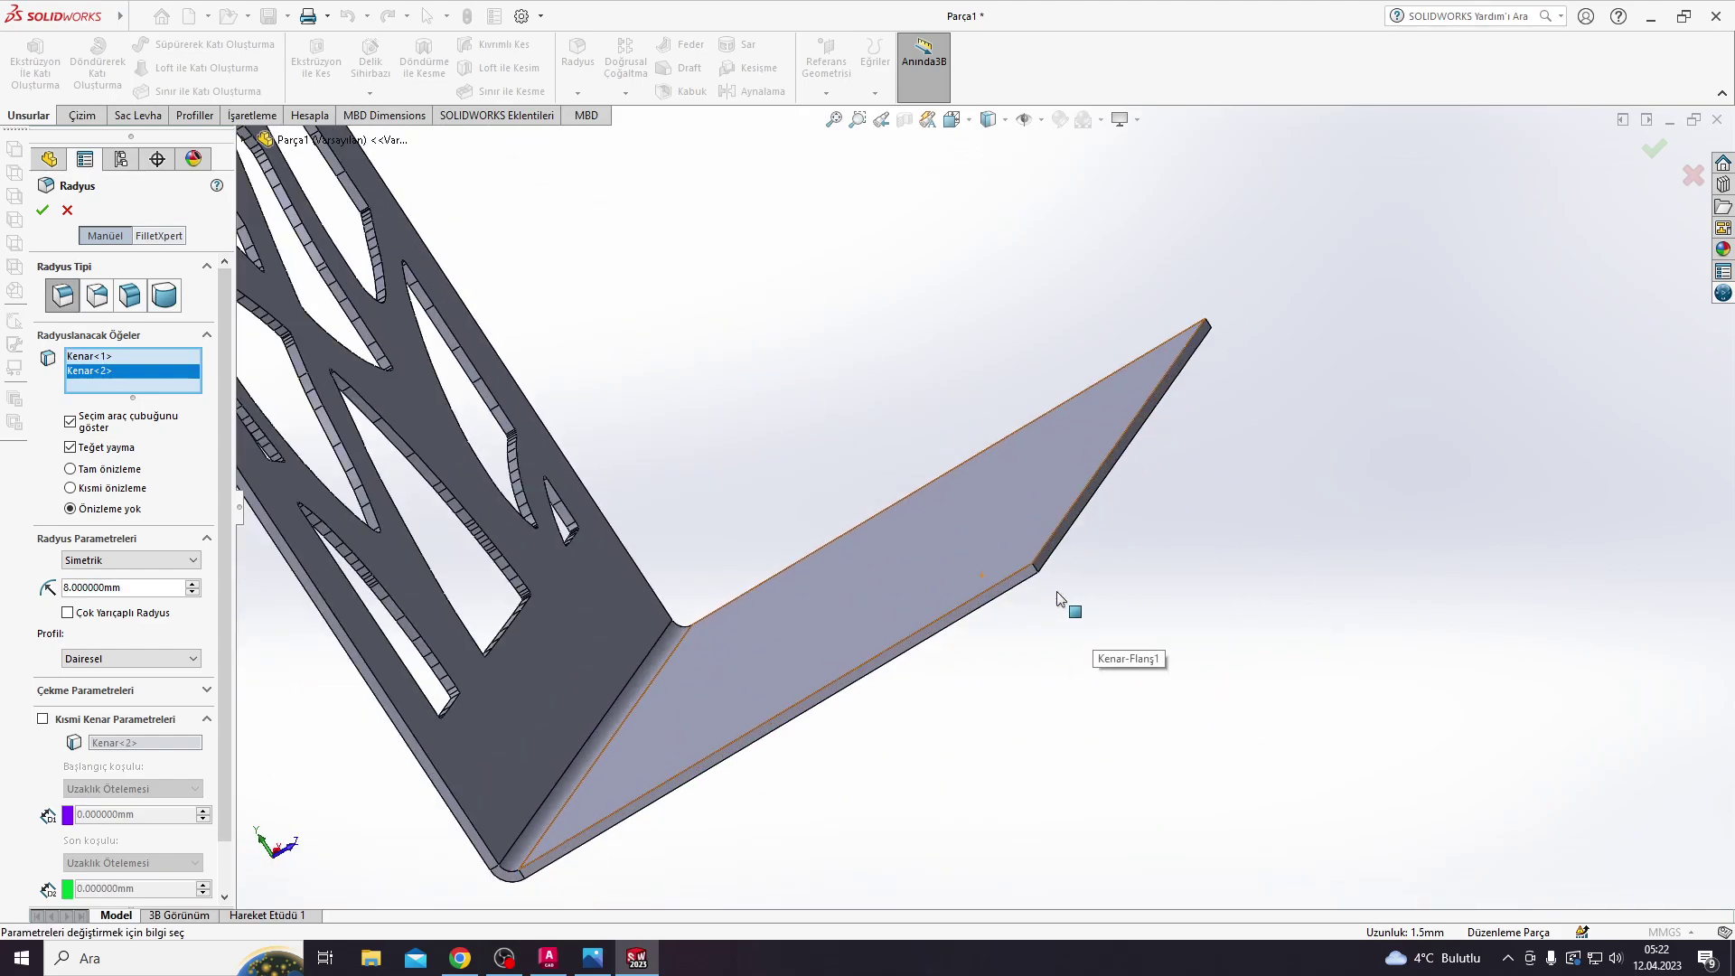
pyautogui.scroll(-2, 1057, 599)
pyautogui.click(1021, 550)
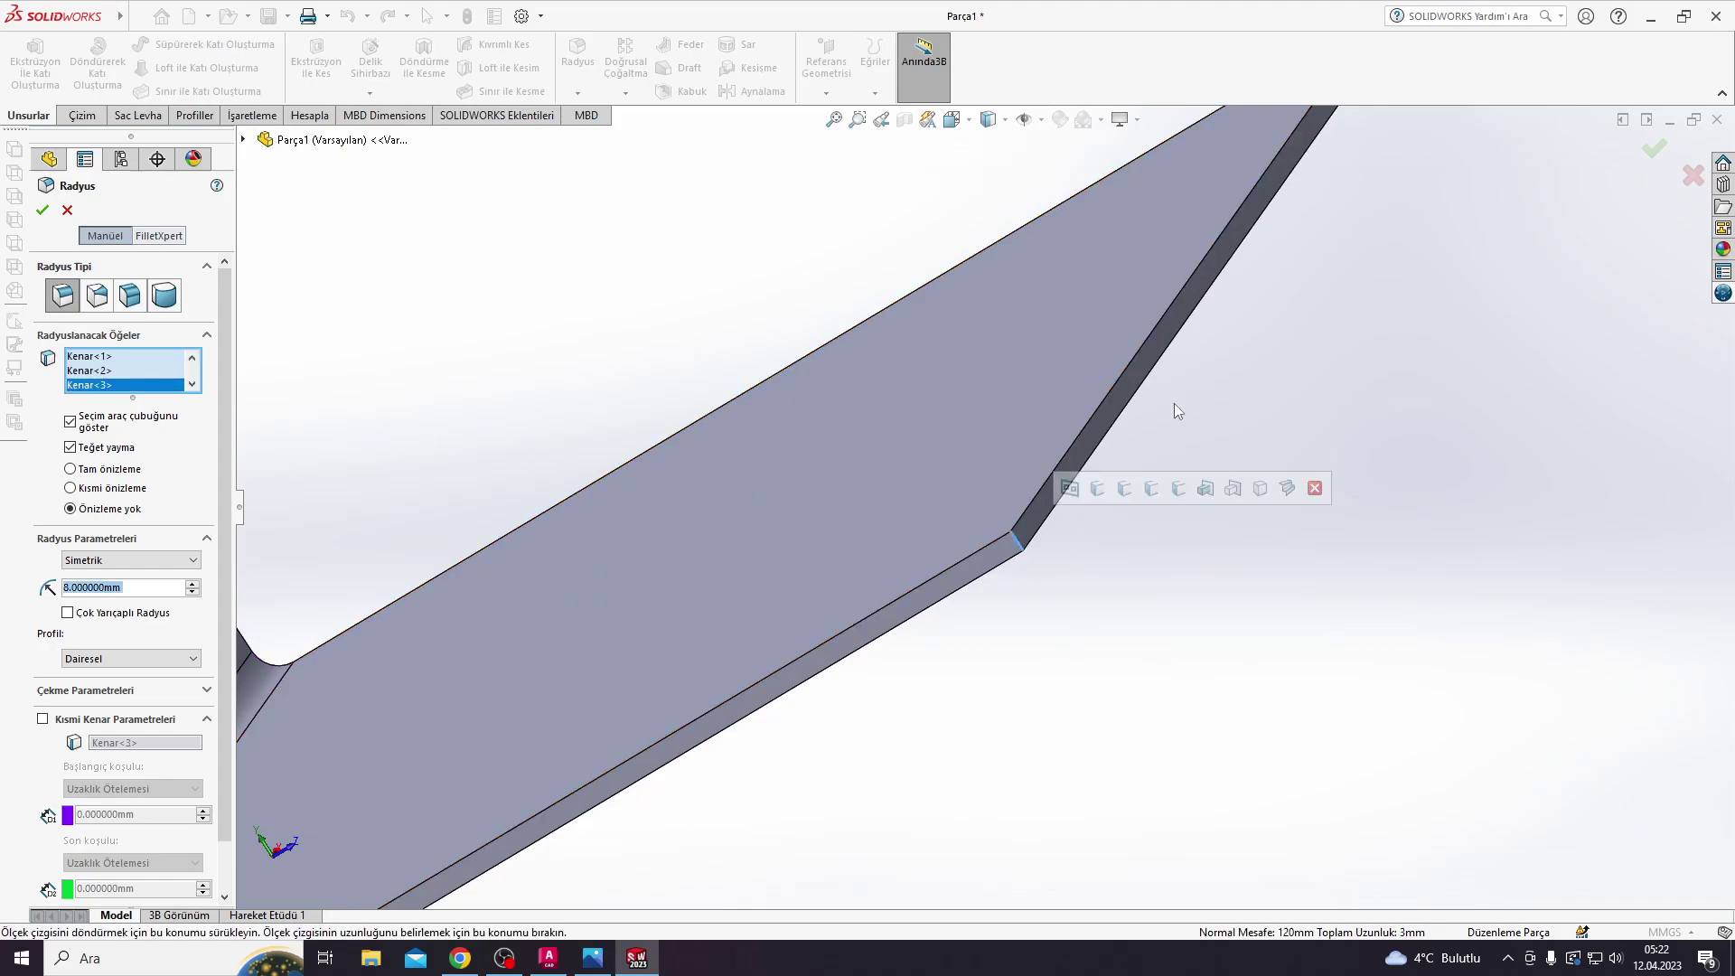
pyautogui.scroll(3, 1174, 403)
pyautogui.moveTo(1191, 360); pyautogui.dragTo(1055, 587, button='middle')
pyautogui.scroll(3, 1243, 361)
pyautogui.scroll(-3, 940, 474)
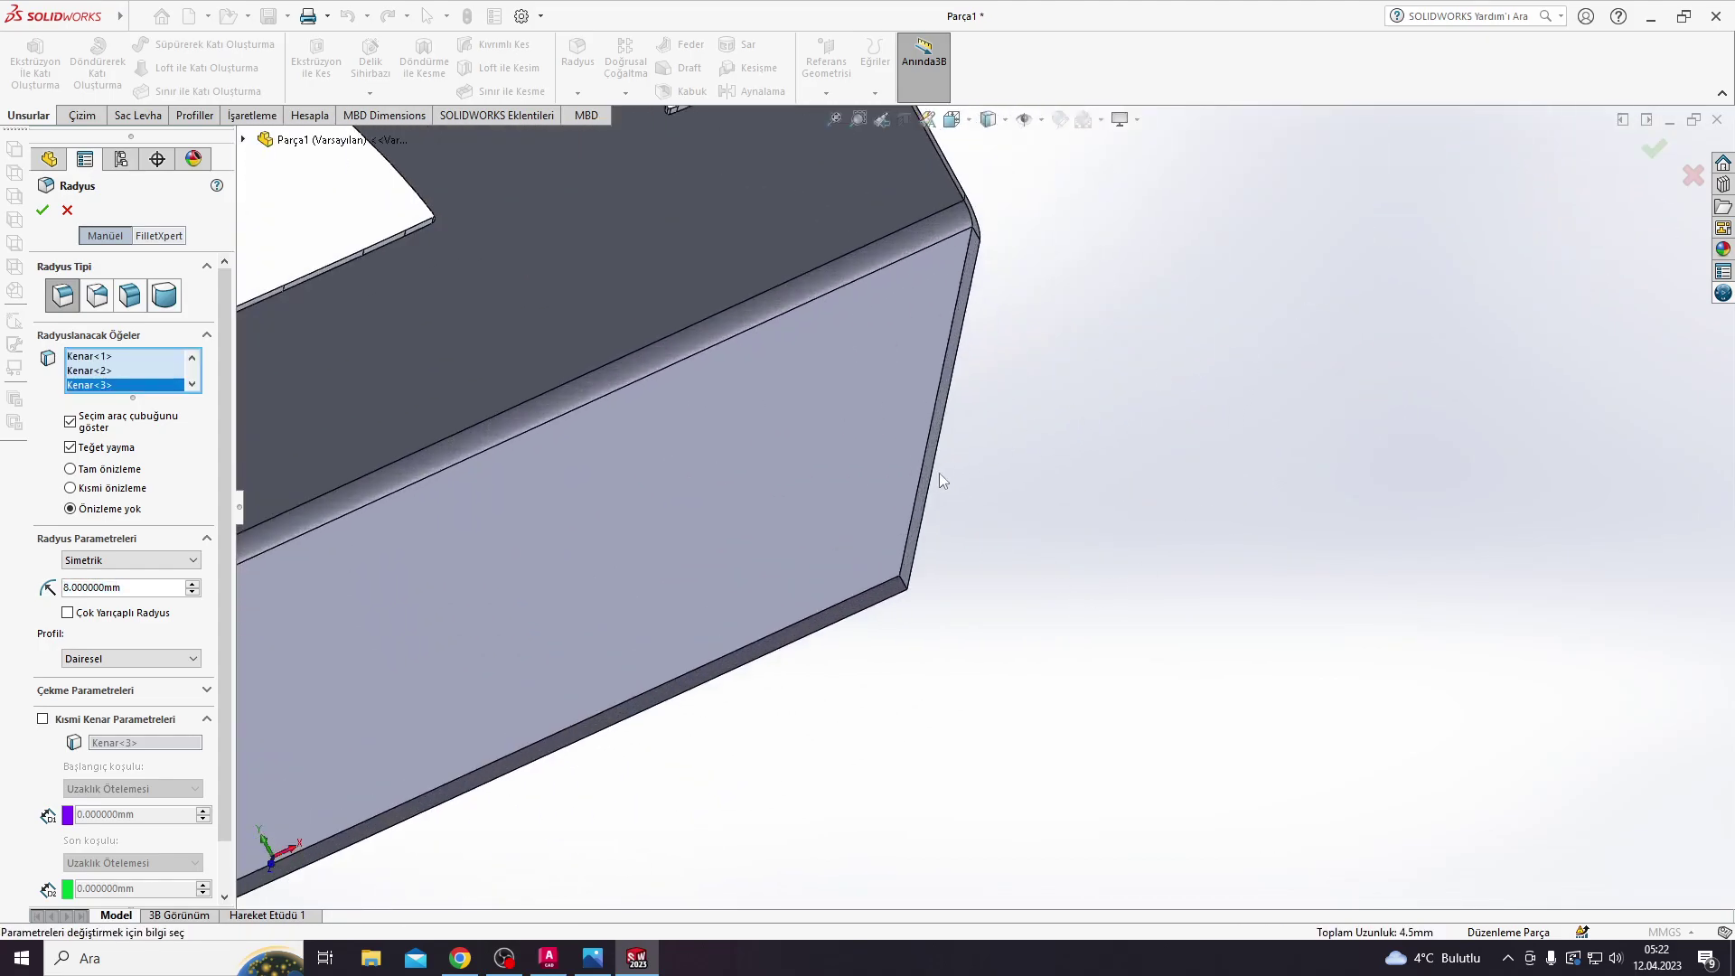
pyautogui.scroll(-2, 909, 569)
pyautogui.click(937, 592)
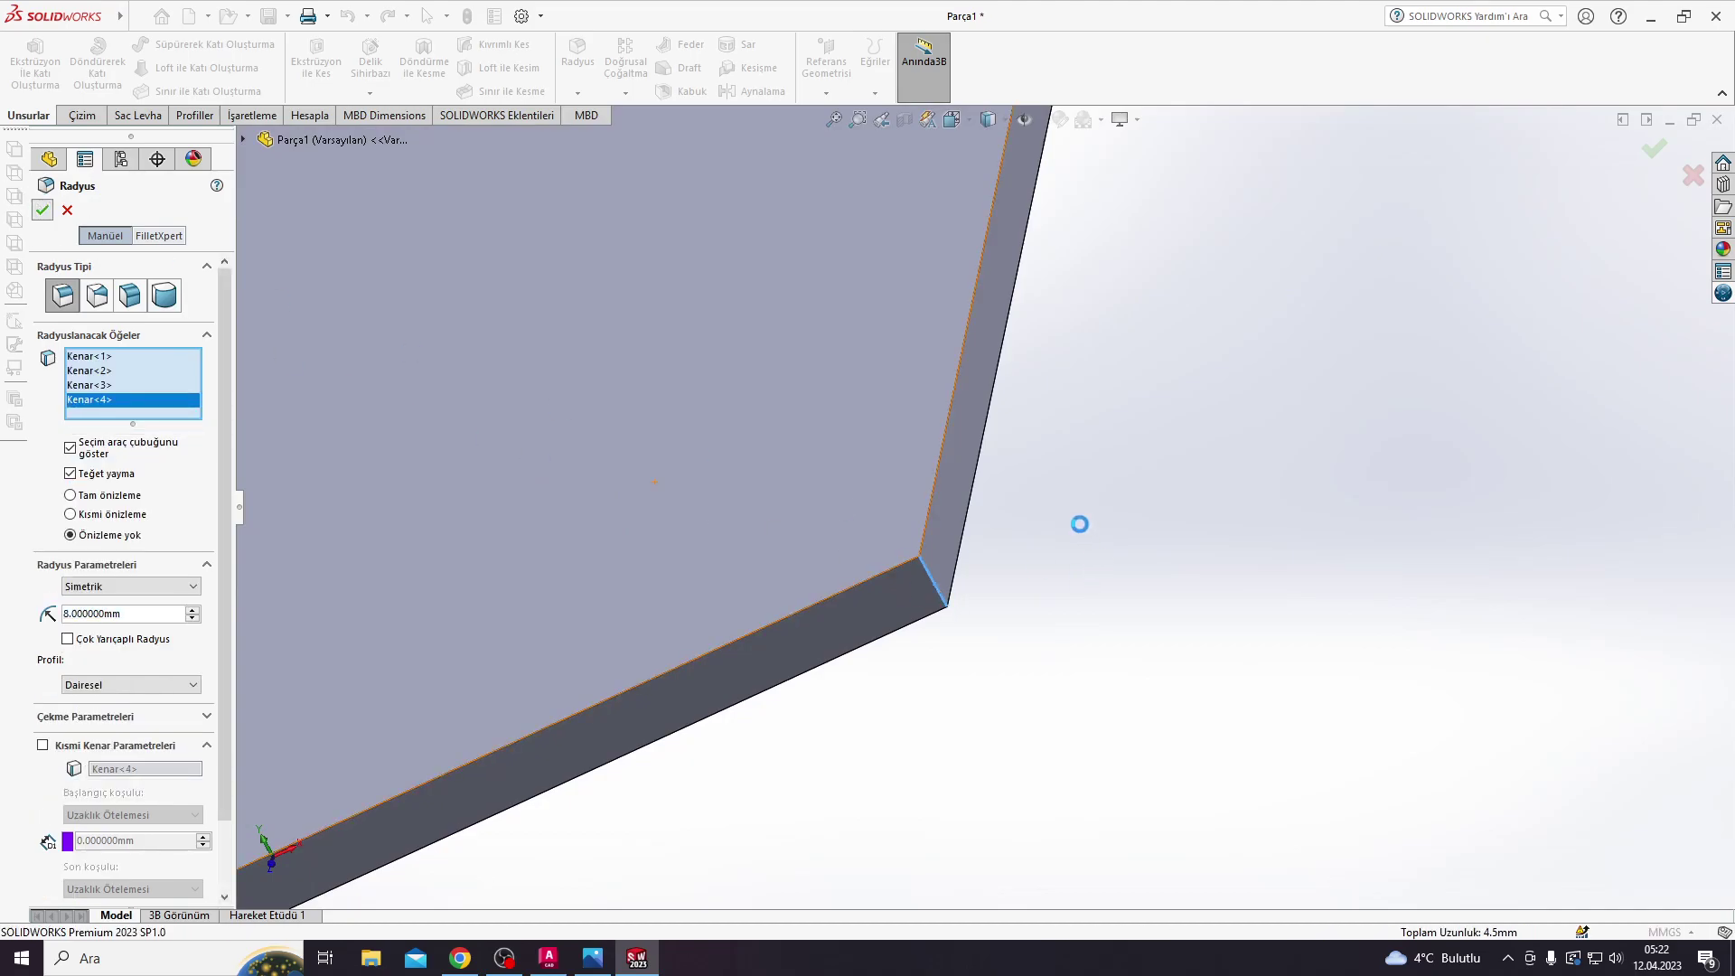
pyautogui.scroll(3, 936, 475)
pyautogui.scroll(2, 936, 475)
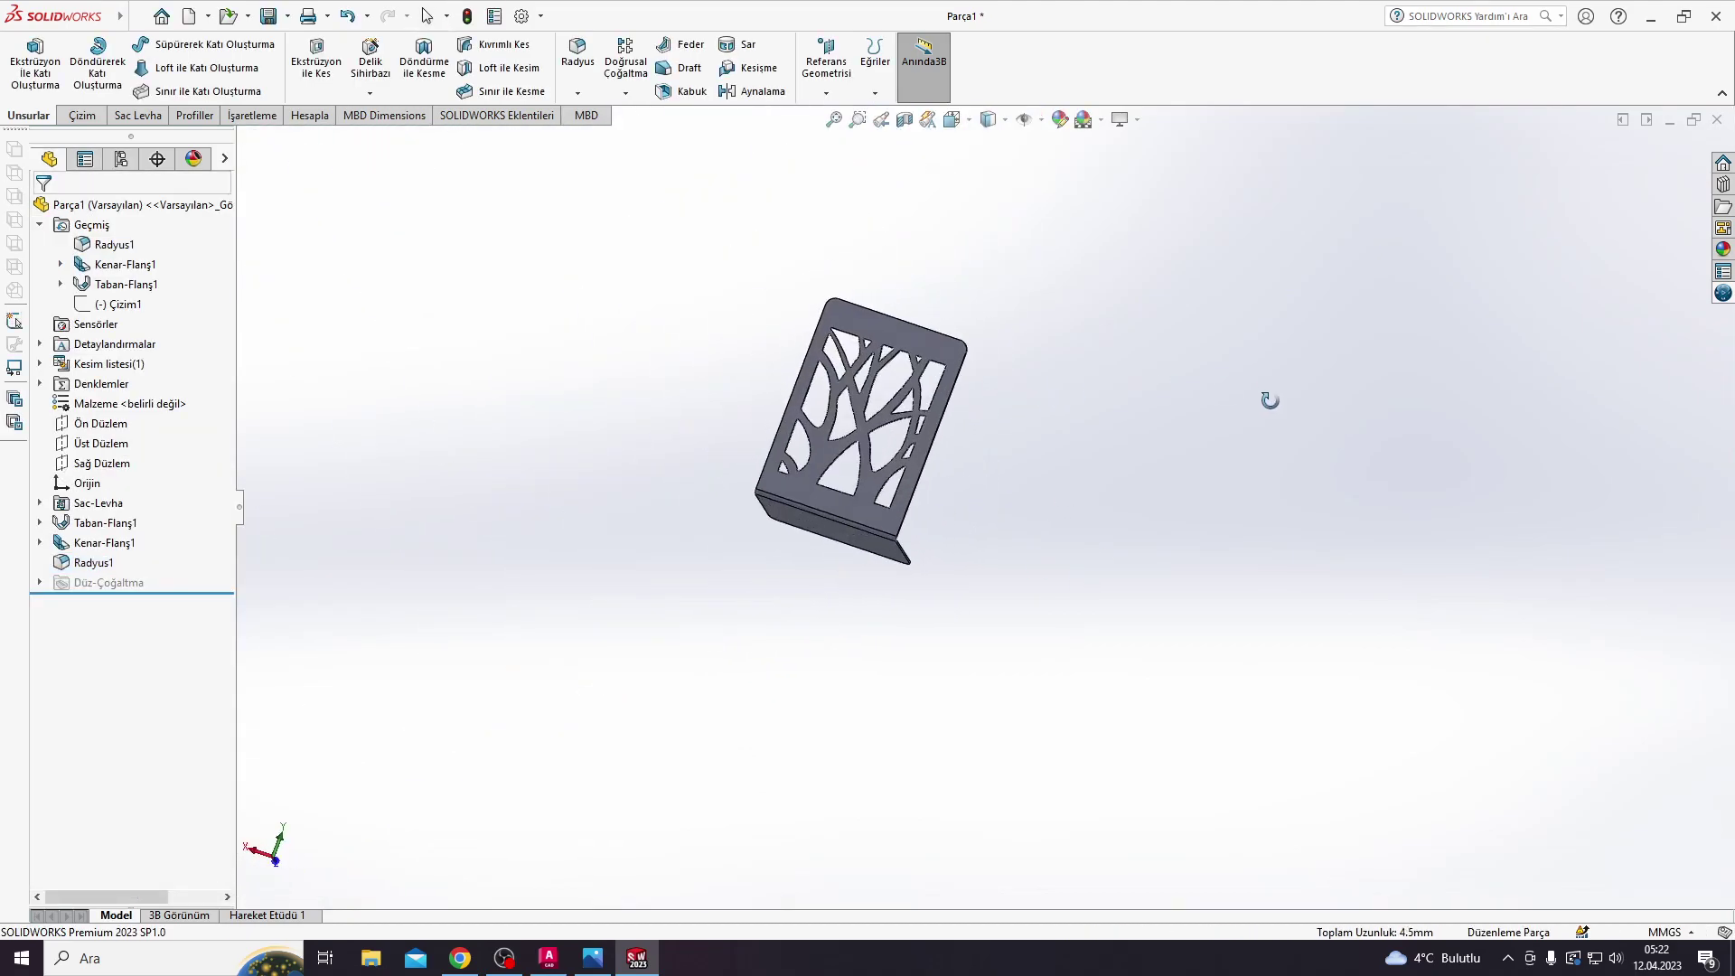
pyautogui.moveTo(1269, 401)
pyautogui.mouseDown(button='middle')
pyautogui.moveTo(1309, 588)
pyautogui.moveTo(893, 457)
pyautogui.moveTo(814, 469)
pyautogui.moveTo(760, 320)
pyautogui.moveTo(937, 426)
pyautogui.moveTo(853, 299)
pyautogui.mouseUp(button='middle')
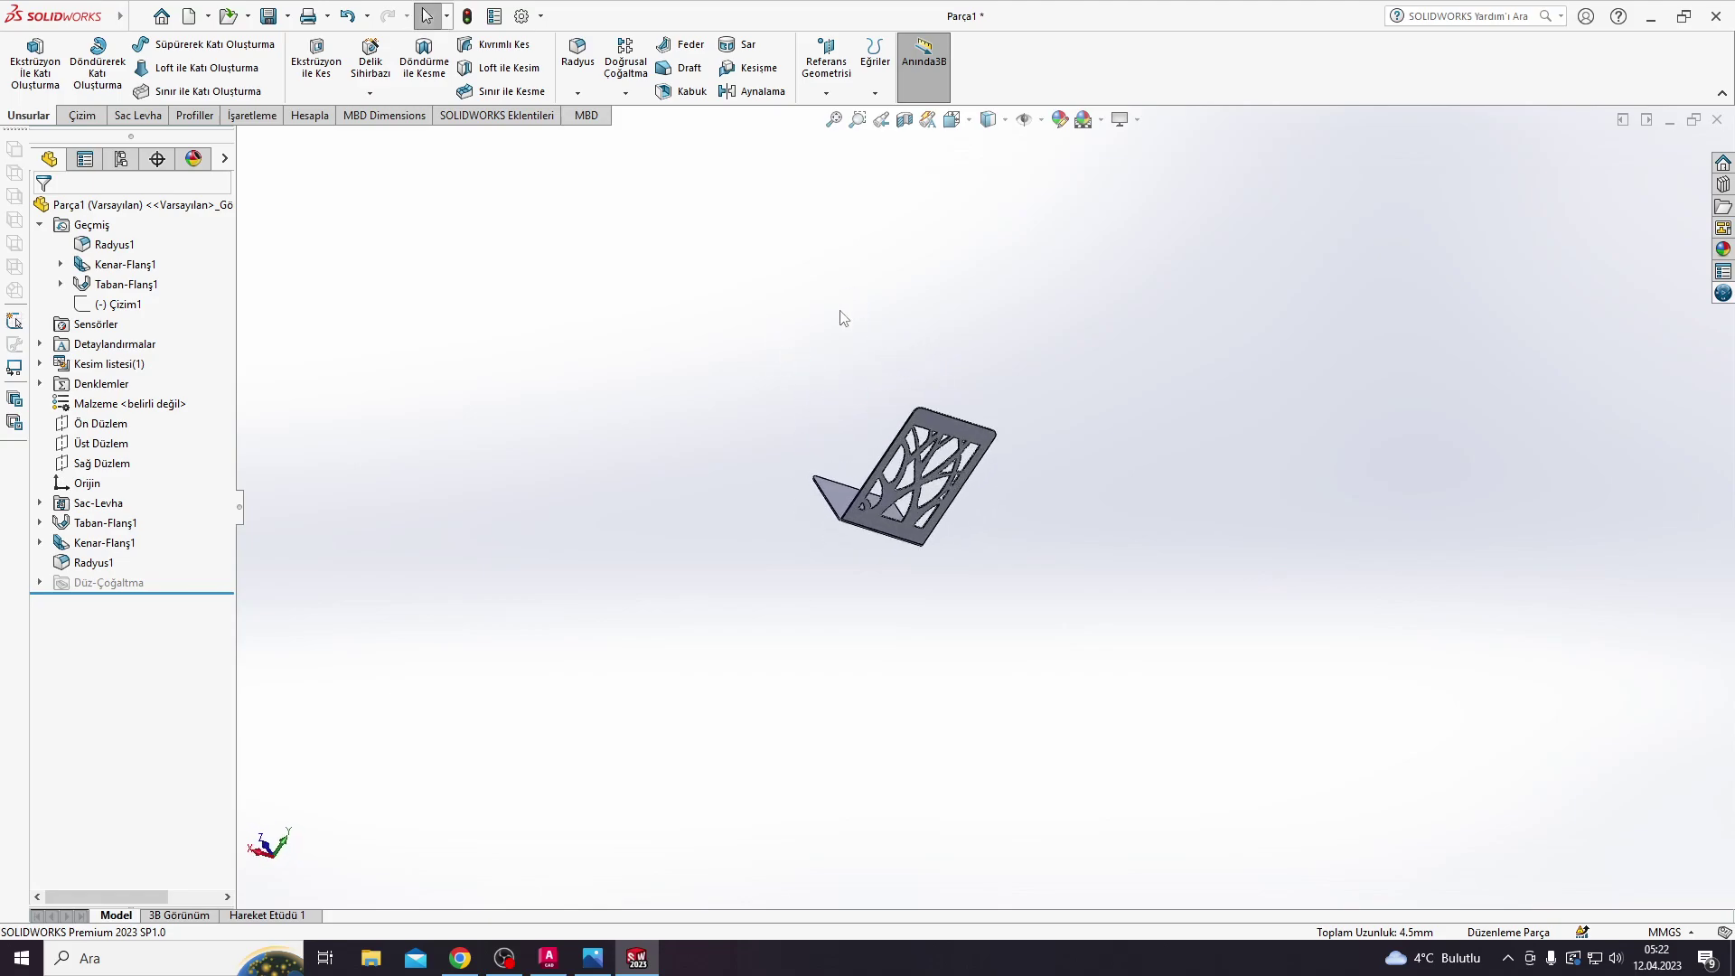
pyautogui.moveTo(926, 414)
pyautogui.mouseDown(button='middle')
pyautogui.moveTo(843, 272)
pyautogui.moveTo(913, 380)
pyautogui.moveTo(828, 361)
pyautogui.moveTo(757, 446)
pyautogui.moveTo(771, 275)
pyautogui.moveTo(600, 271)
pyautogui.moveTo(814, 360)
pyautogui.moveTo(774, 503)
pyautogui.moveTo(859, 407)
pyautogui.moveTo(832, 401)
pyautogui.moveTo(905, 448)
pyautogui.moveTo(907, 585)
pyautogui.mouseUp(button='middle')
pyautogui.scroll(-3, 904, 401)
pyautogui.scroll(-2, 994, 519)
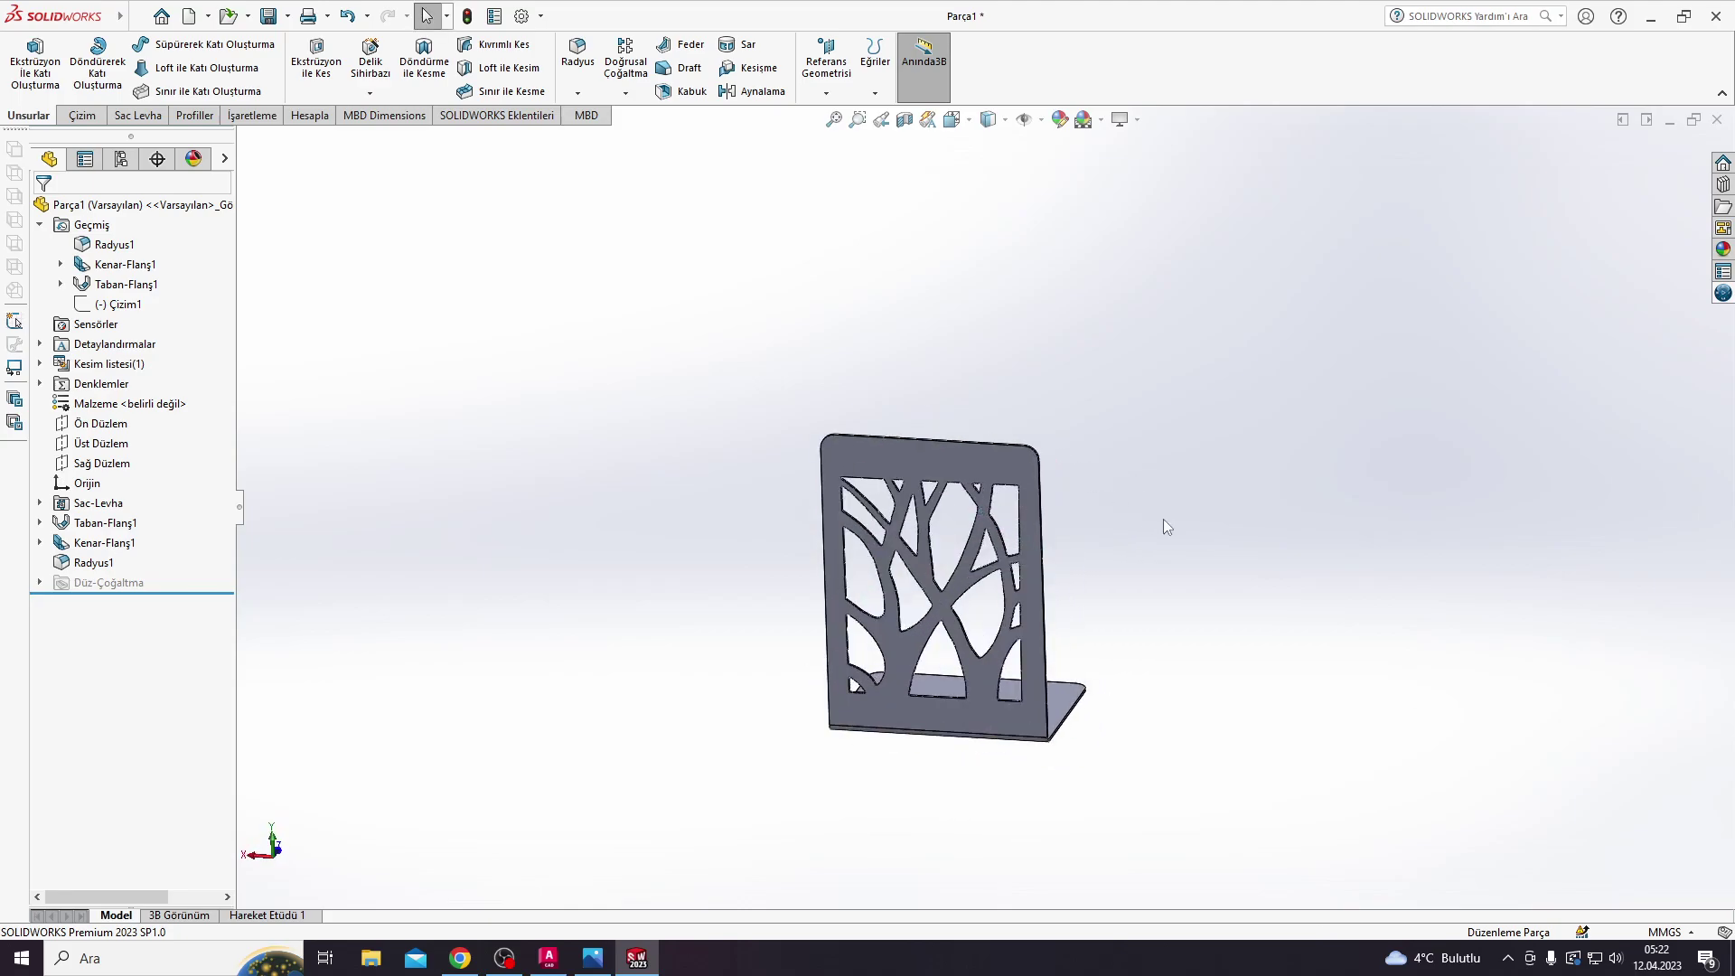
pyautogui.moveTo(773, 462)
pyautogui.mouseDown(button='middle')
pyautogui.moveTo(814, 515)
pyautogui.moveTo(795, 678)
pyautogui.moveTo(801, 391)
pyautogui.moveTo(863, 317)
pyautogui.moveTo(771, 573)
pyautogui.moveTo(830, 482)
pyautogui.moveTo(813, 419)
pyautogui.moveTo(930, 449)
pyautogui.moveTo(802, 561)
pyautogui.moveTo(810, 600)
pyautogui.moveTo(801, 523)
pyautogui.moveTo(705, 515)
pyautogui.moveTo(798, 449)
pyautogui.mouseUp(button='middle')
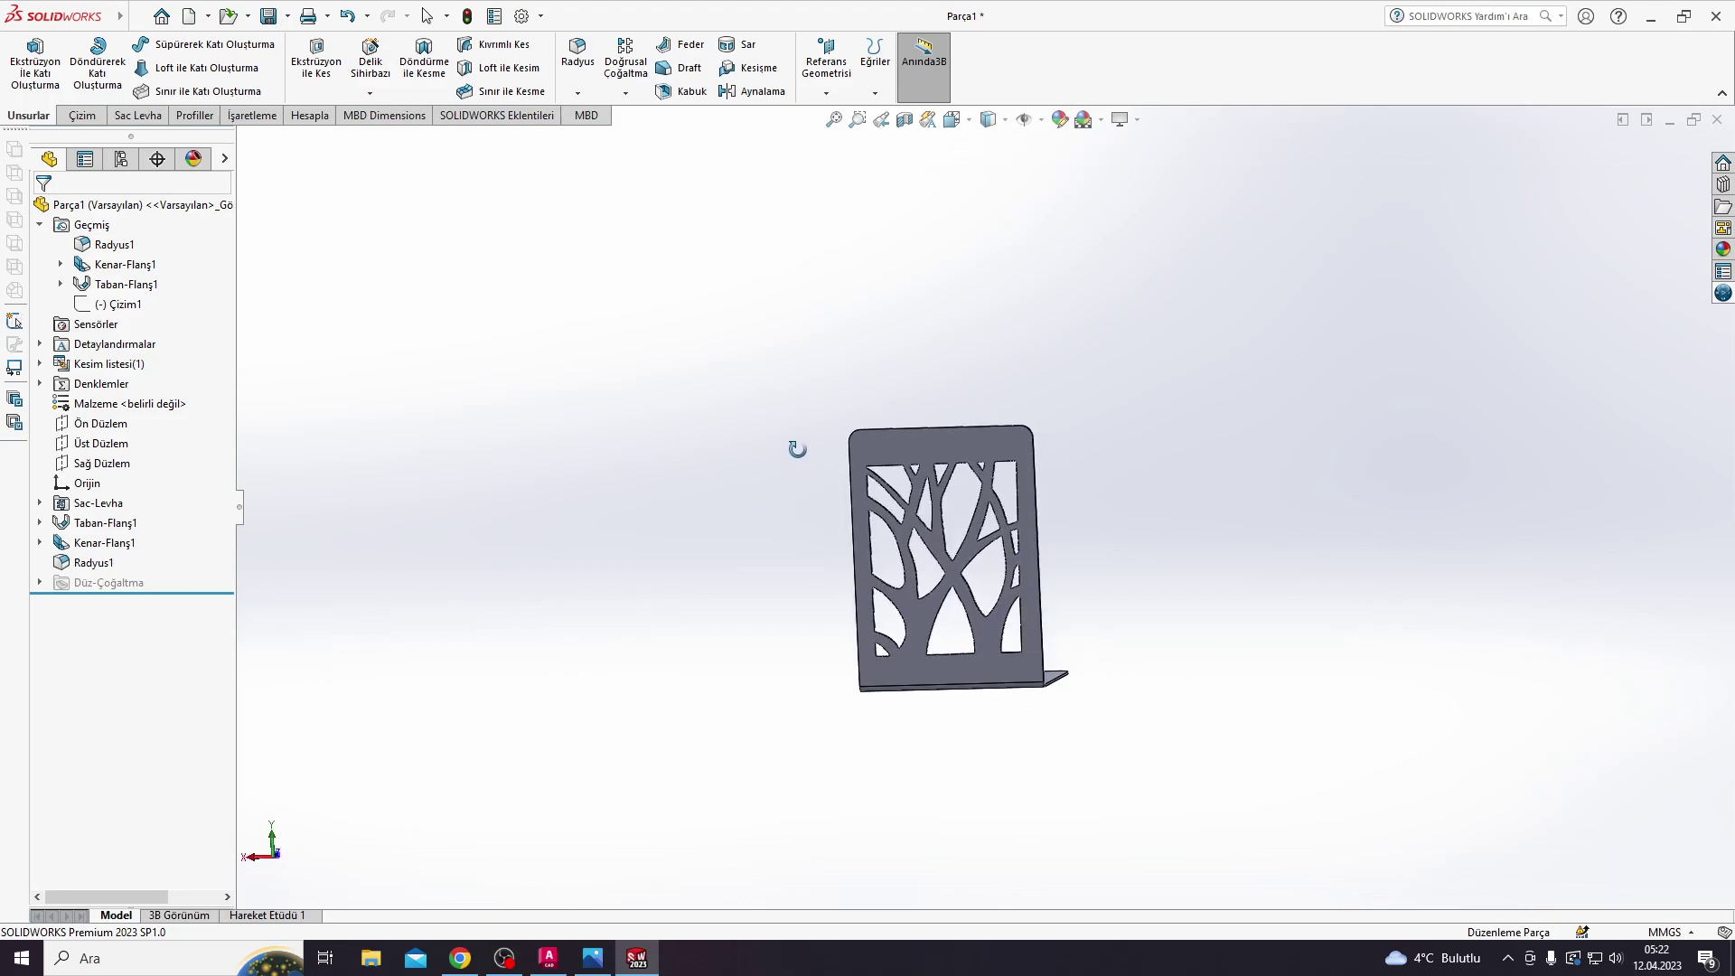
pyautogui.press('space')
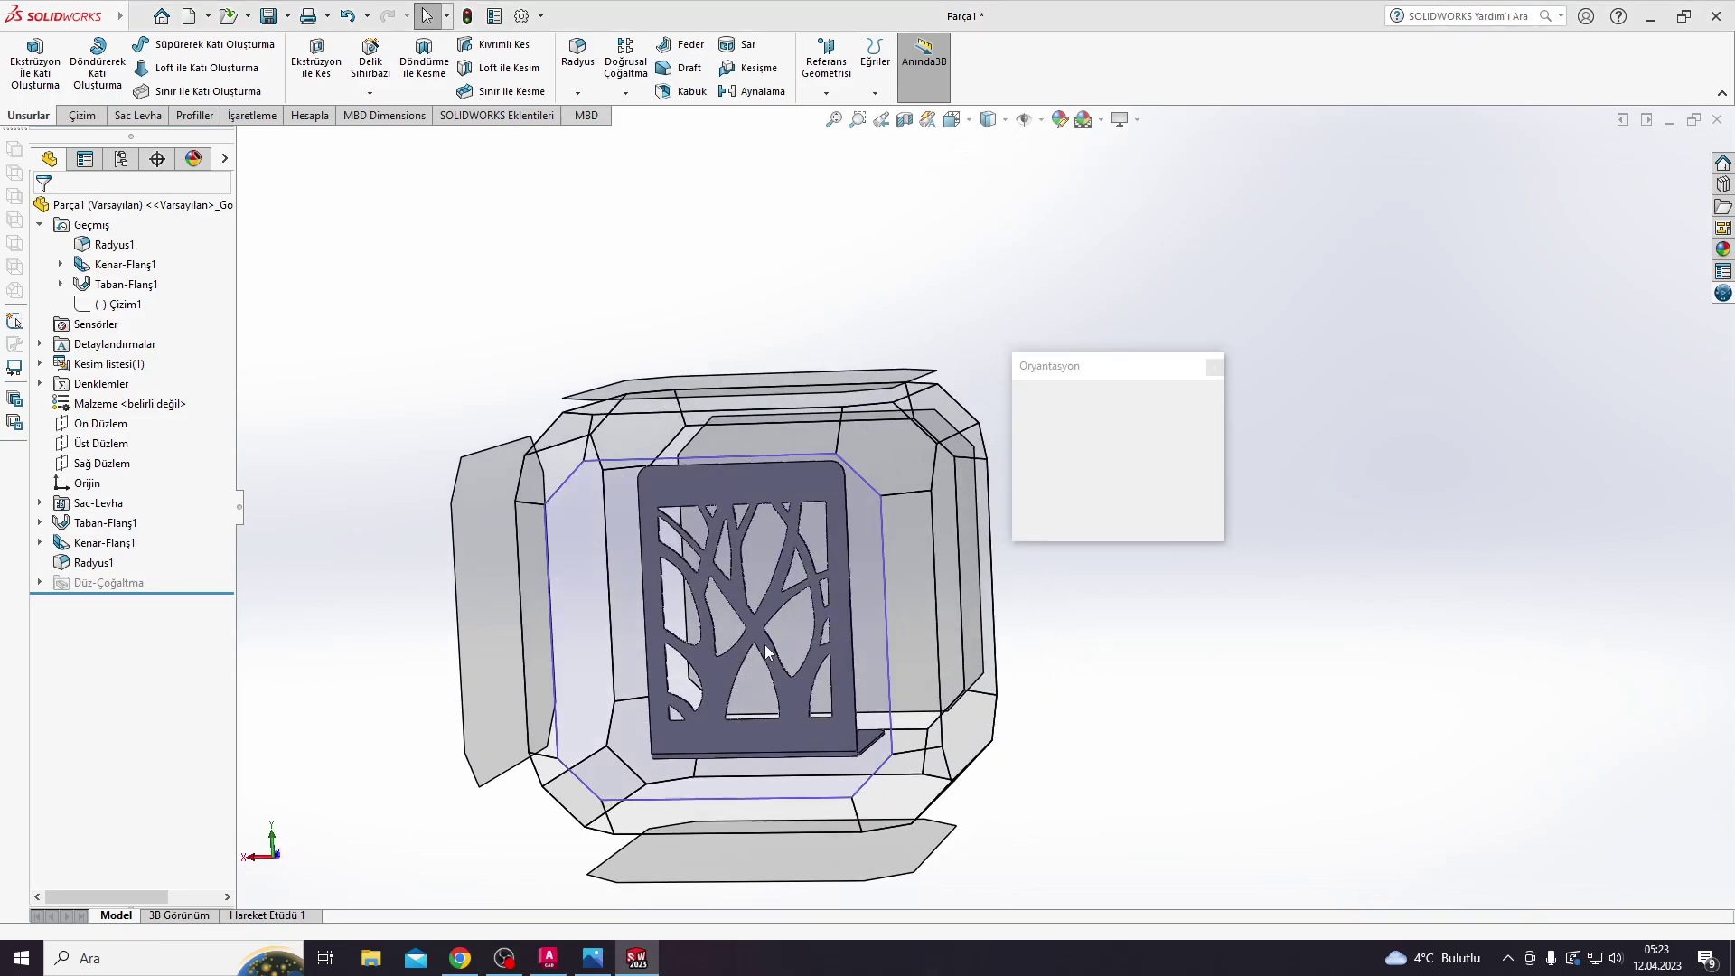
pyautogui.click(994, 504)
pyautogui.scroll(2, 963, 538)
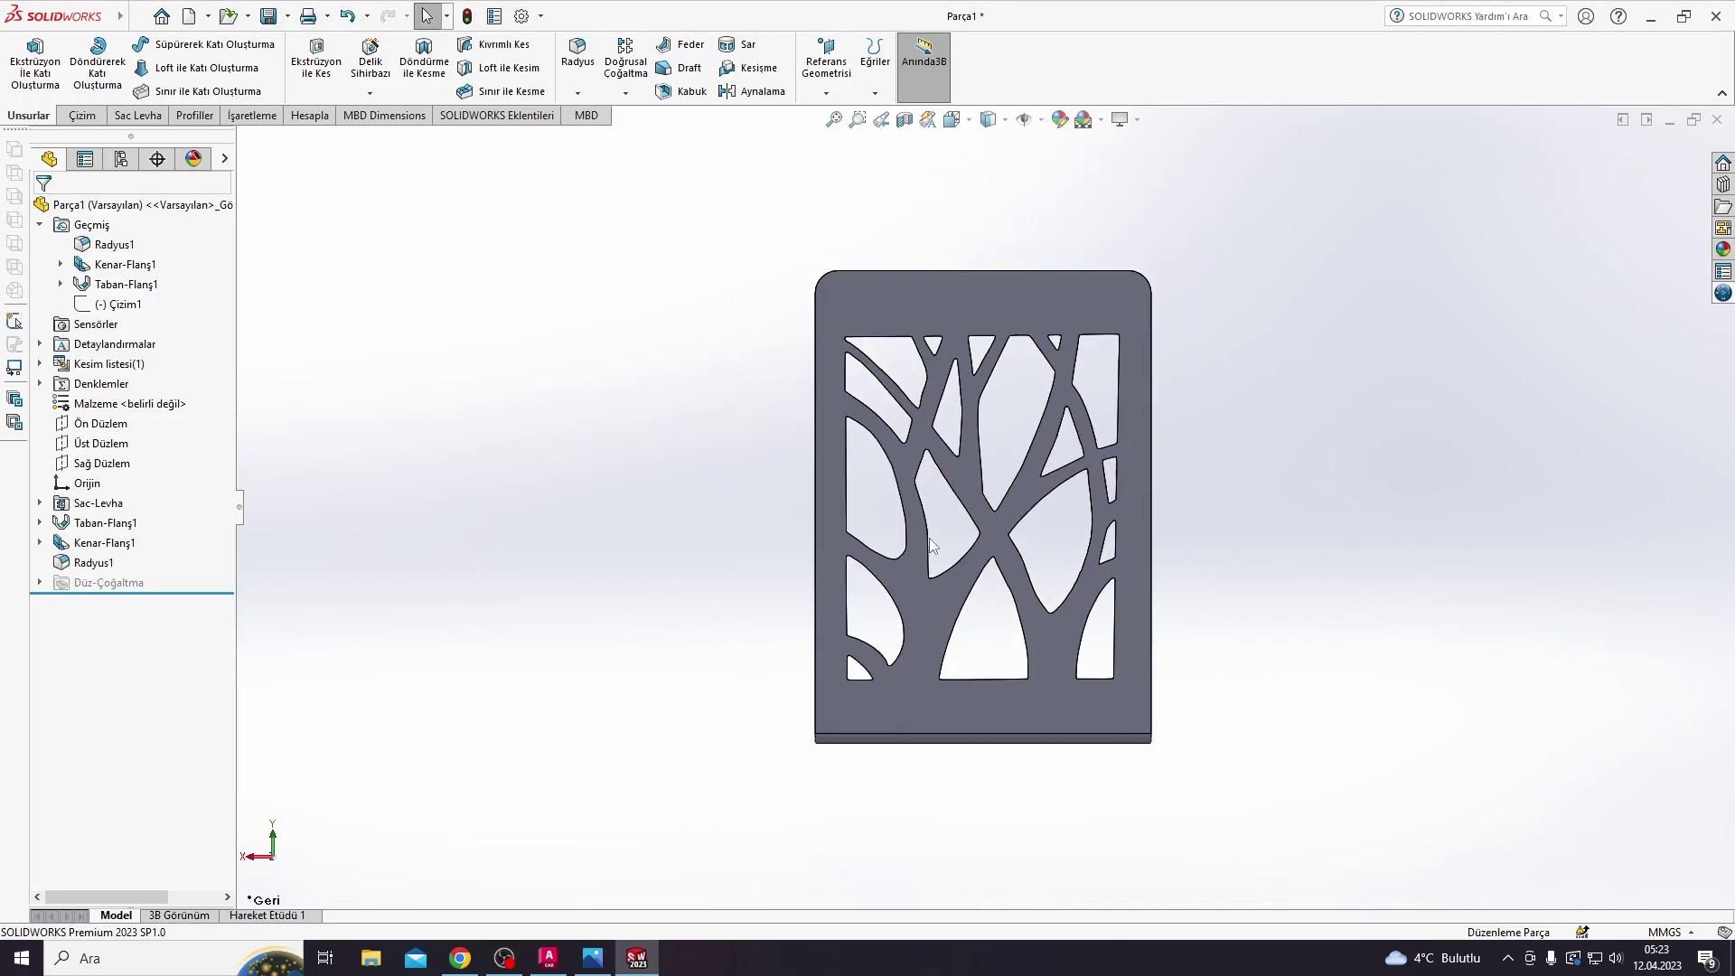
pyautogui.scroll(-1, 973, 470)
pyautogui.scroll(-2, 972, 542)
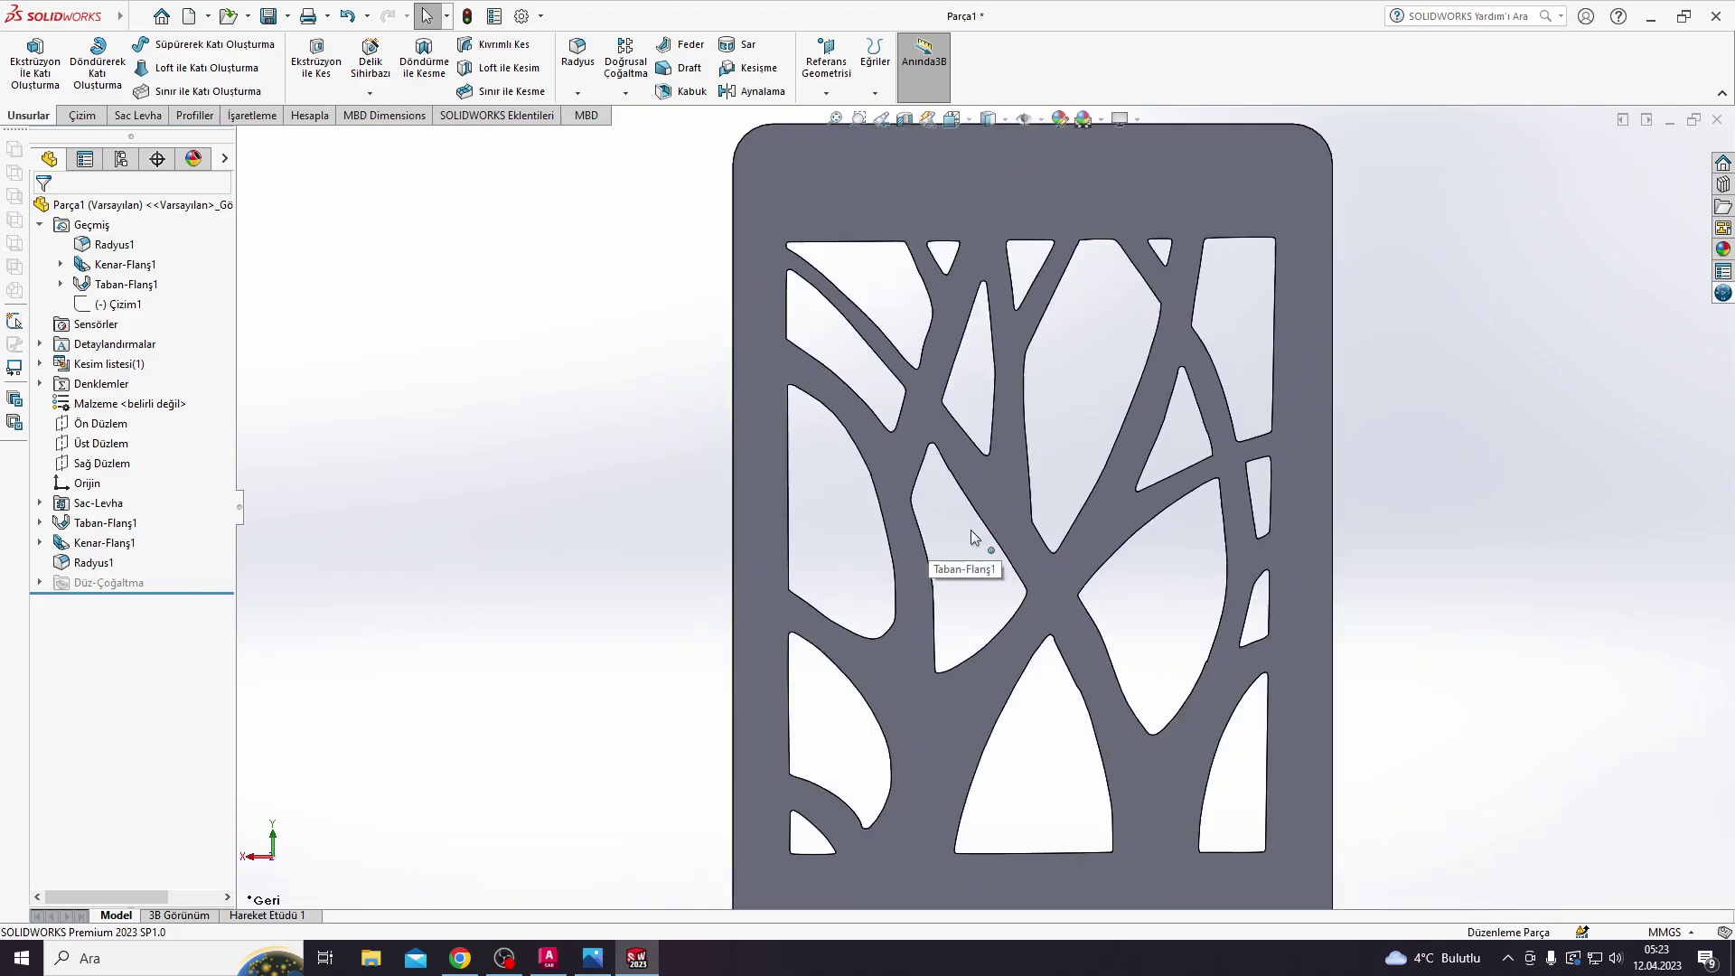
pyautogui.scroll(3, 980, 542)
pyautogui.scroll(1, 985, 524)
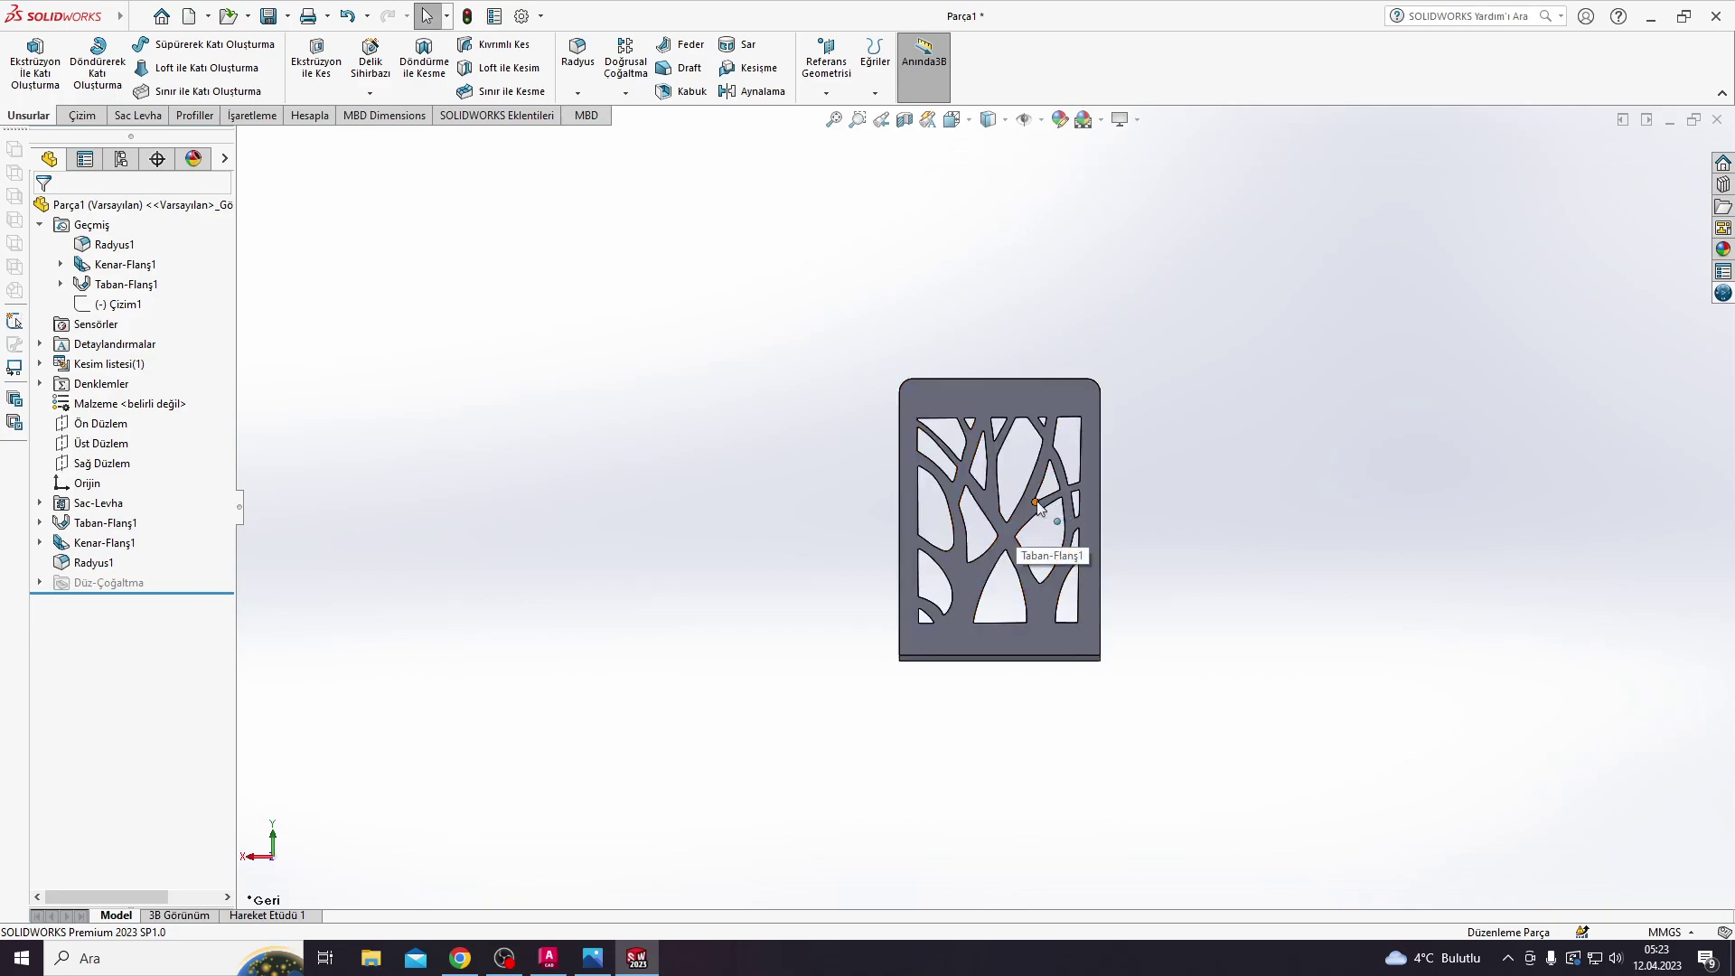
pyautogui.moveTo(1024, 517)
pyautogui.mouseDown(button='middle')
pyautogui.moveTo(940, 571)
pyautogui.moveTo(1024, 547)
pyautogui.moveTo(961, 543)
pyautogui.moveTo(1038, 512)
pyautogui.moveTo(1012, 479)
pyautogui.mouseUp(button='middle')
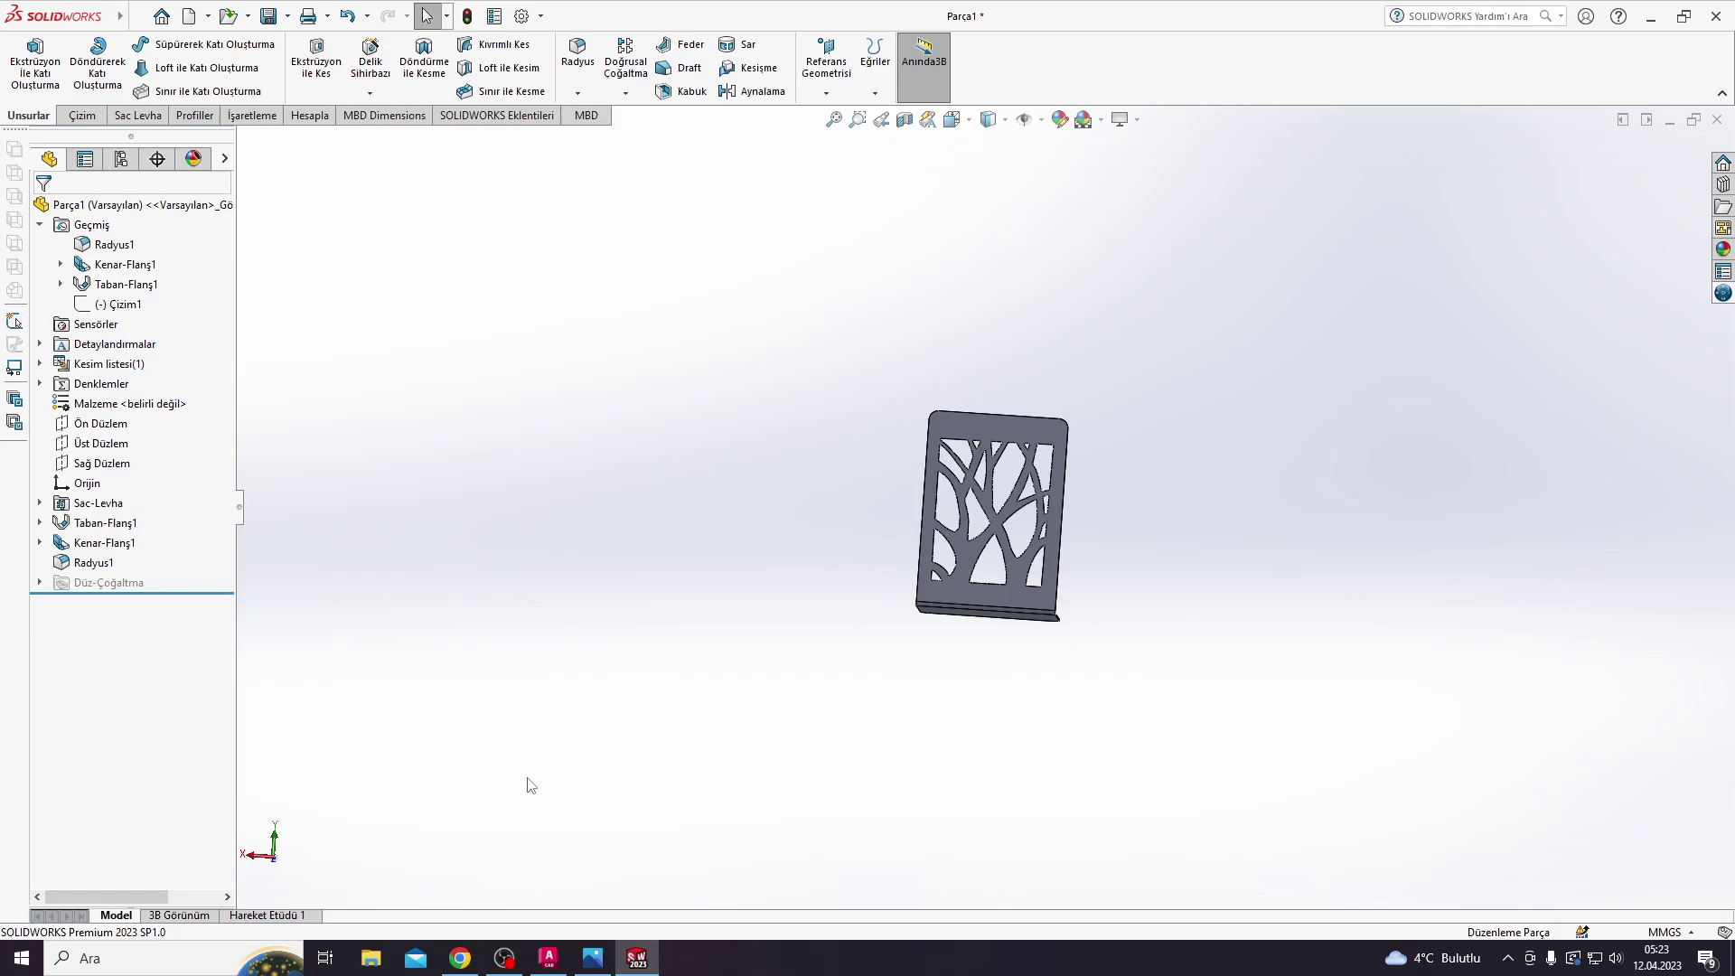
pyautogui.click(967, 426)
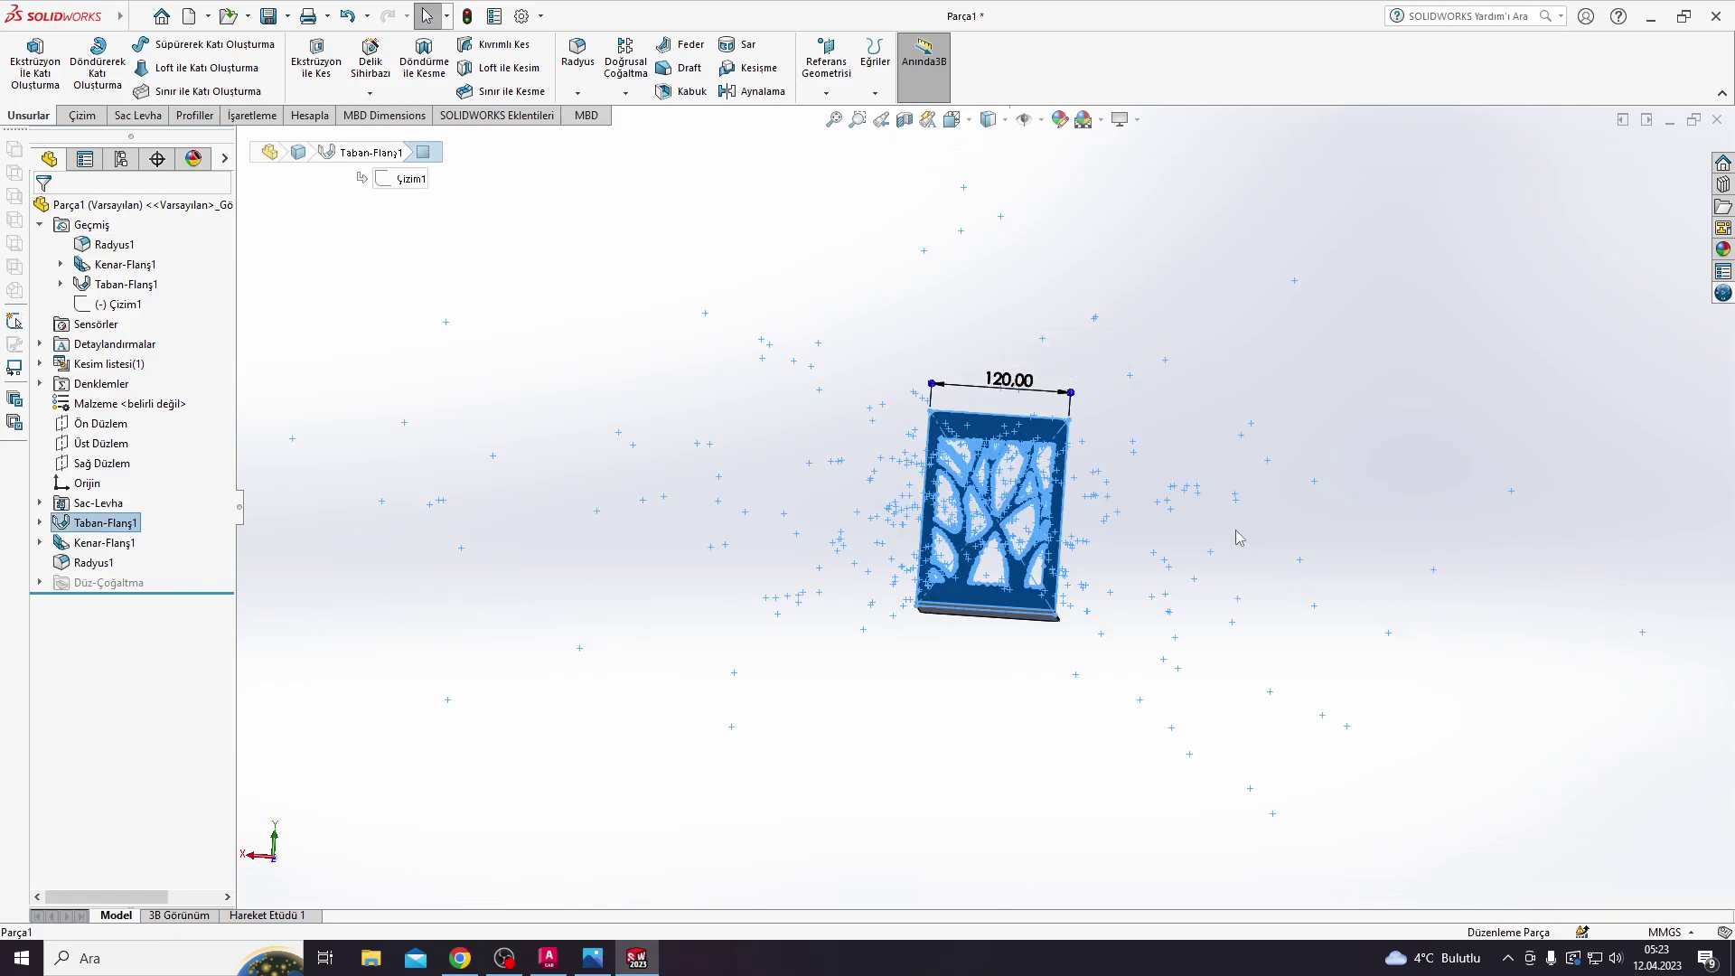
pyautogui.click(1285, 389)
pyautogui.moveTo(1017, 421)
pyautogui.mouseDown(button='middle')
pyautogui.moveTo(1031, 416)
pyautogui.moveTo(1027, 446)
pyautogui.mouseUp(button='middle')
pyautogui.click(1027, 446)
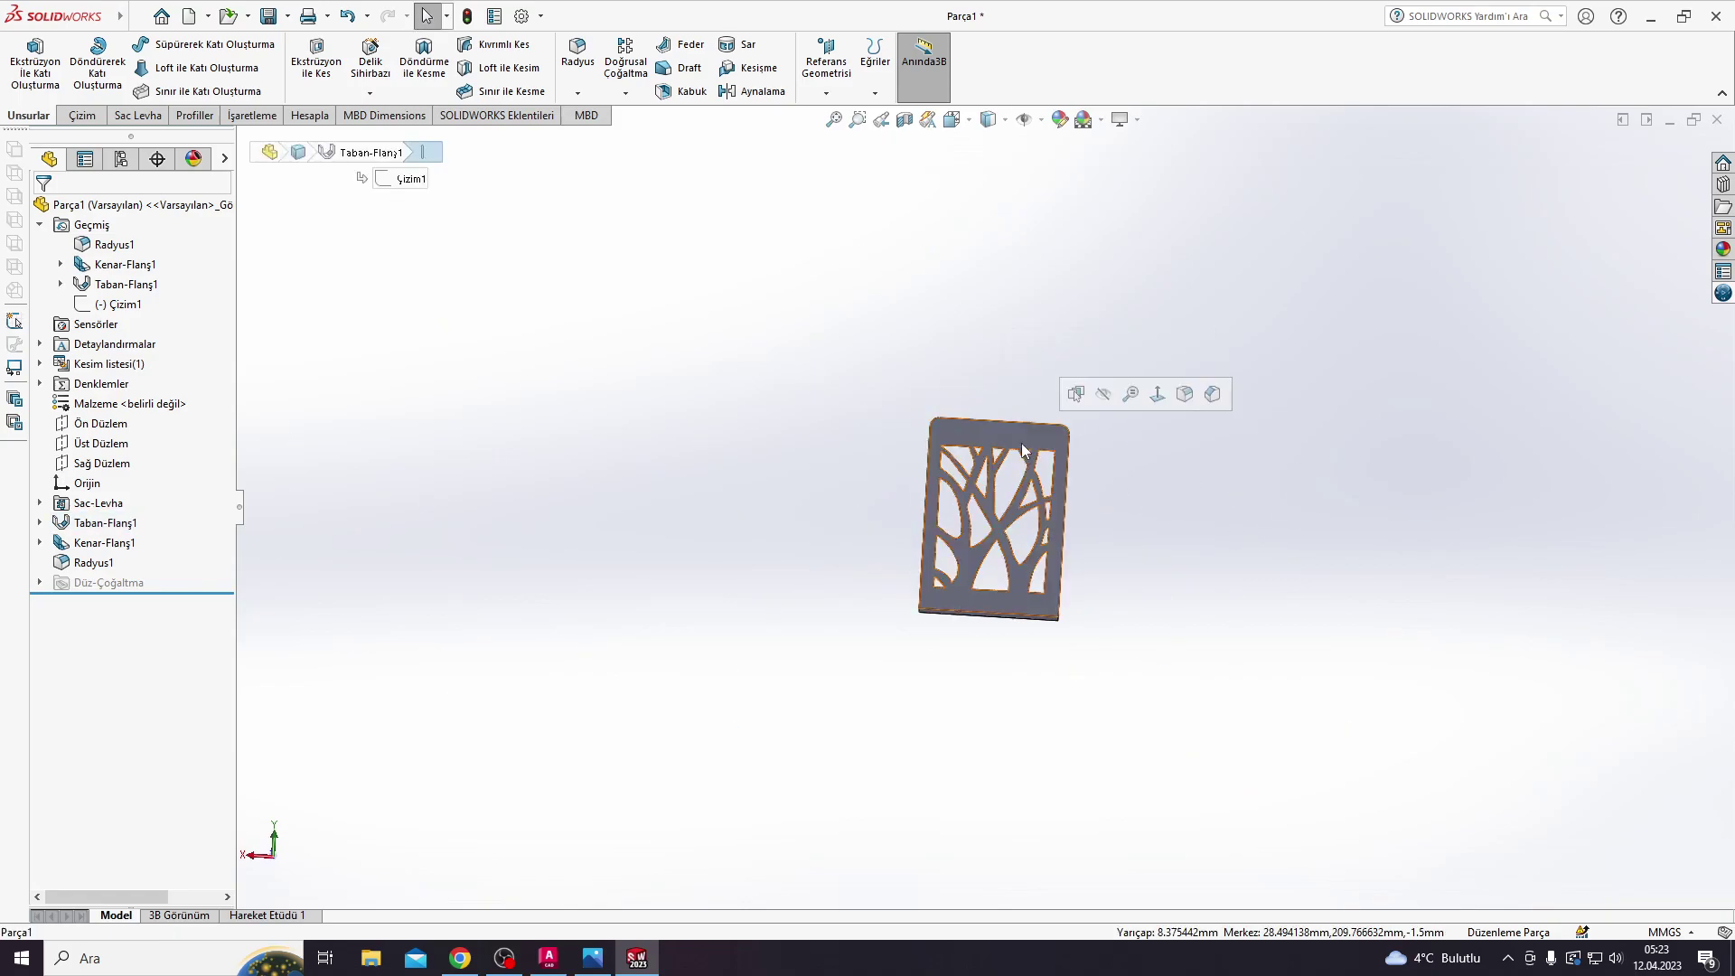
pyautogui.click(927, 290)
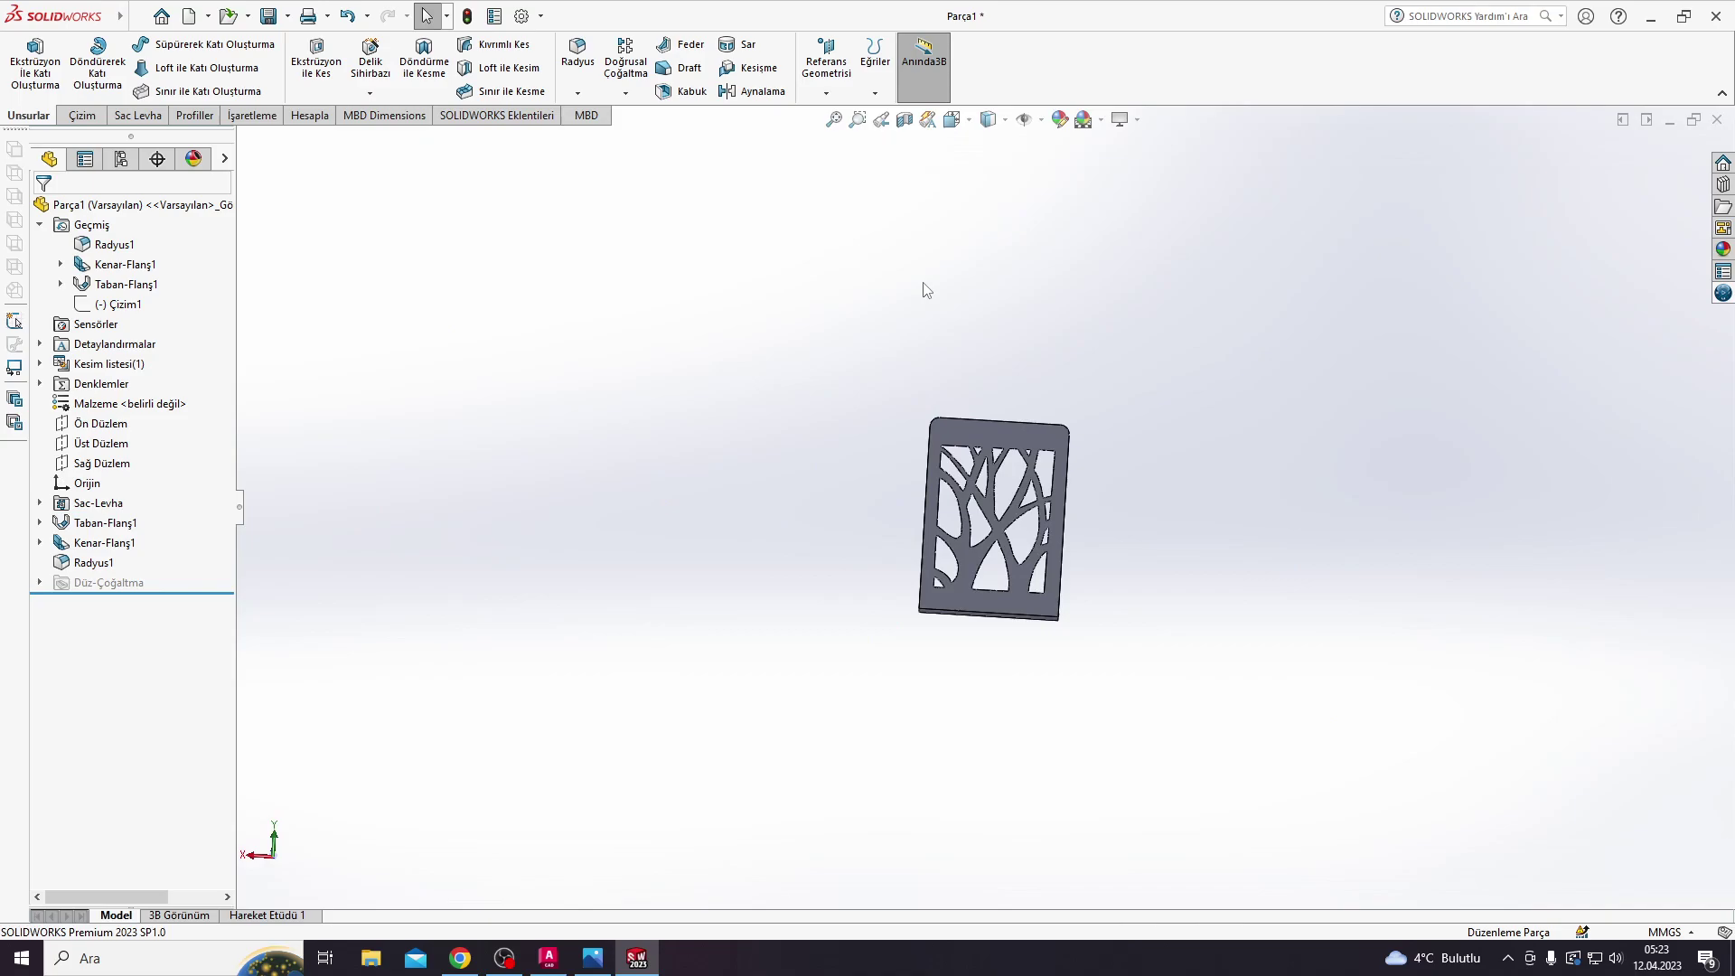
pyautogui.scroll(-2, 972, 377)
pyautogui.scroll(-2, 991, 402)
pyautogui.moveTo(991, 401)
pyautogui.mouseDown(button='middle')
pyautogui.moveTo(929, 516)
pyautogui.moveTo(996, 519)
pyautogui.moveTo(1111, 446)
pyautogui.moveTo(1108, 465)
pyautogui.moveTo(1030, 460)
pyautogui.moveTo(929, 508)
pyautogui.moveTo(1154, 465)
pyautogui.moveTo(951, 489)
pyautogui.moveTo(941, 515)
pyautogui.moveTo(1057, 658)
pyautogui.moveTo(1030, 621)
pyautogui.moveTo(1146, 604)
pyautogui.moveTo(1208, 697)
pyautogui.moveTo(1131, 674)
pyautogui.mouseUp(button='middle')
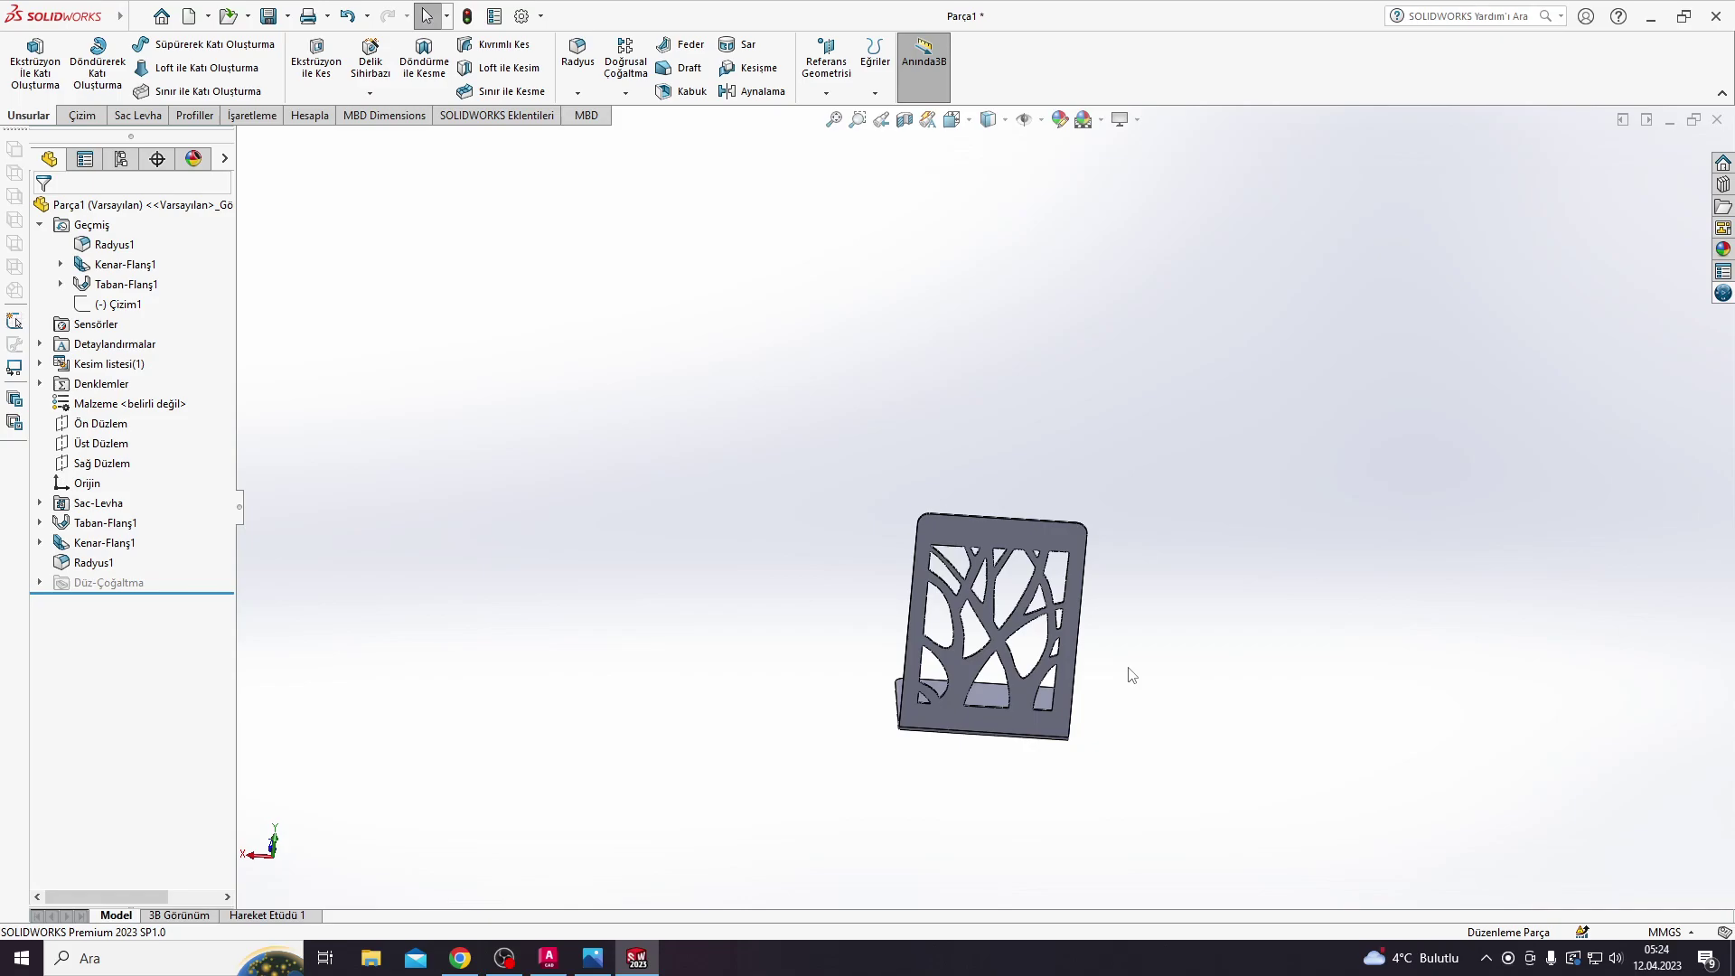
pyautogui.moveTo(901, 526)
pyautogui.mouseDown(button='middle')
pyautogui.moveTo(954, 547)
pyautogui.moveTo(1010, 515)
pyautogui.moveTo(1017, 479)
pyautogui.mouseUp(button='middle')
pyautogui.scroll(-3, 1010, 514)
pyautogui.scroll(-3, 1010, 514)
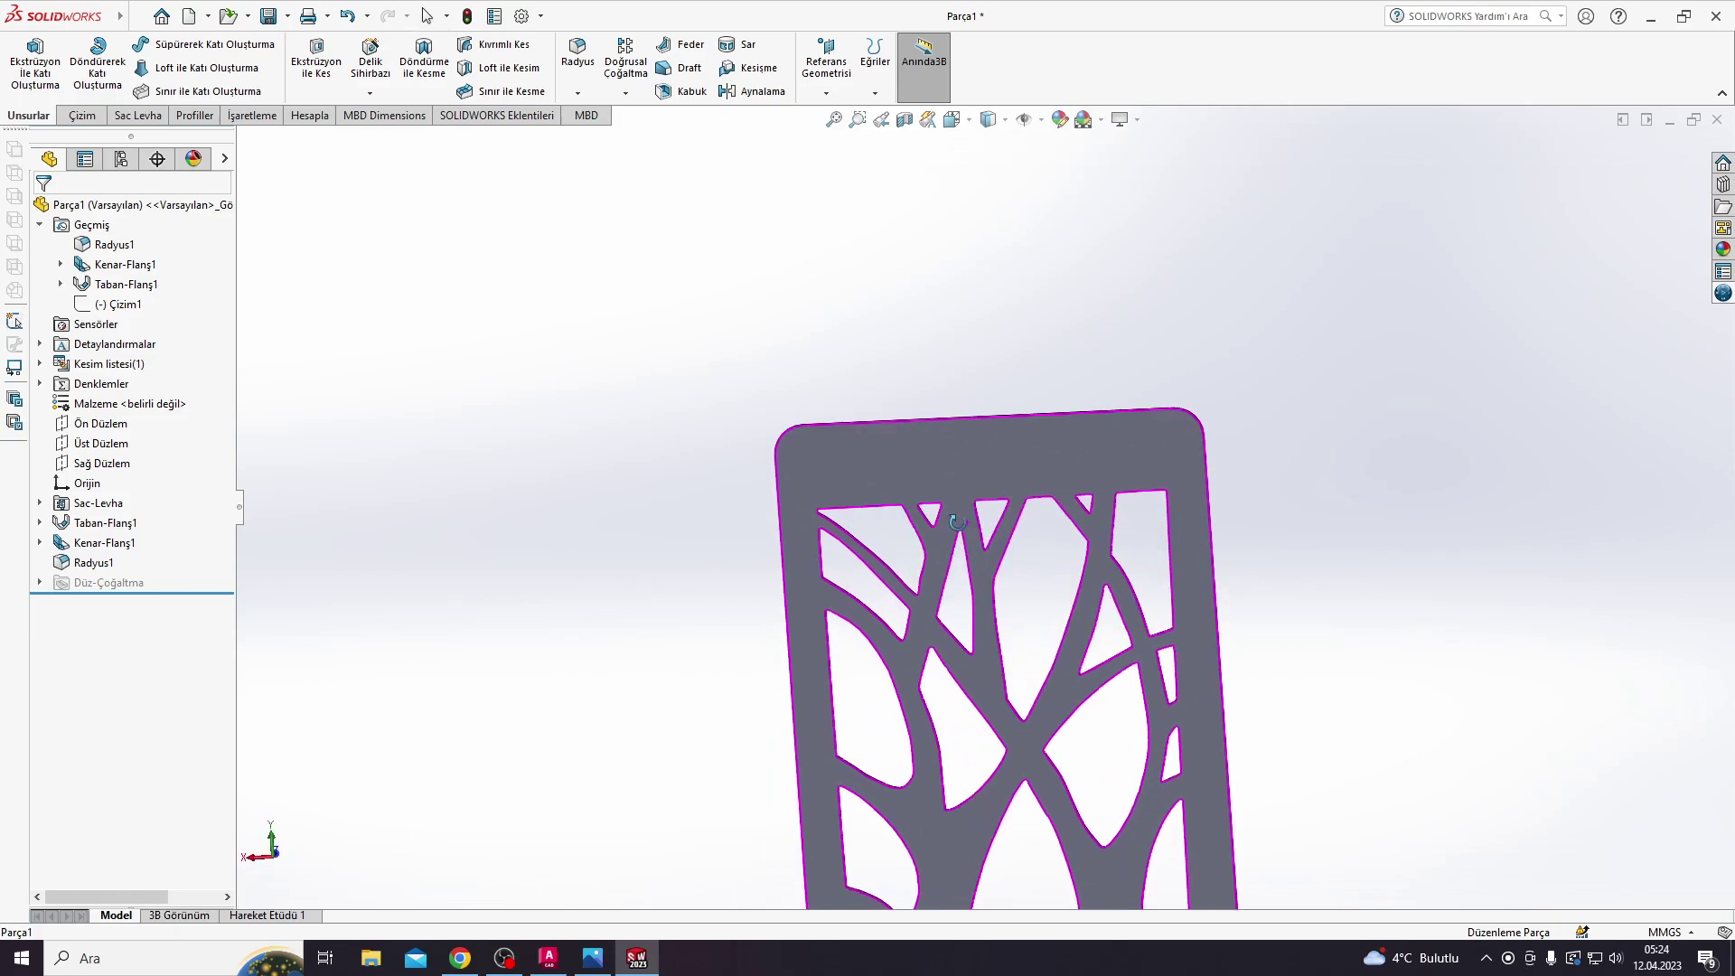
pyautogui.scroll(-3, 988, 518)
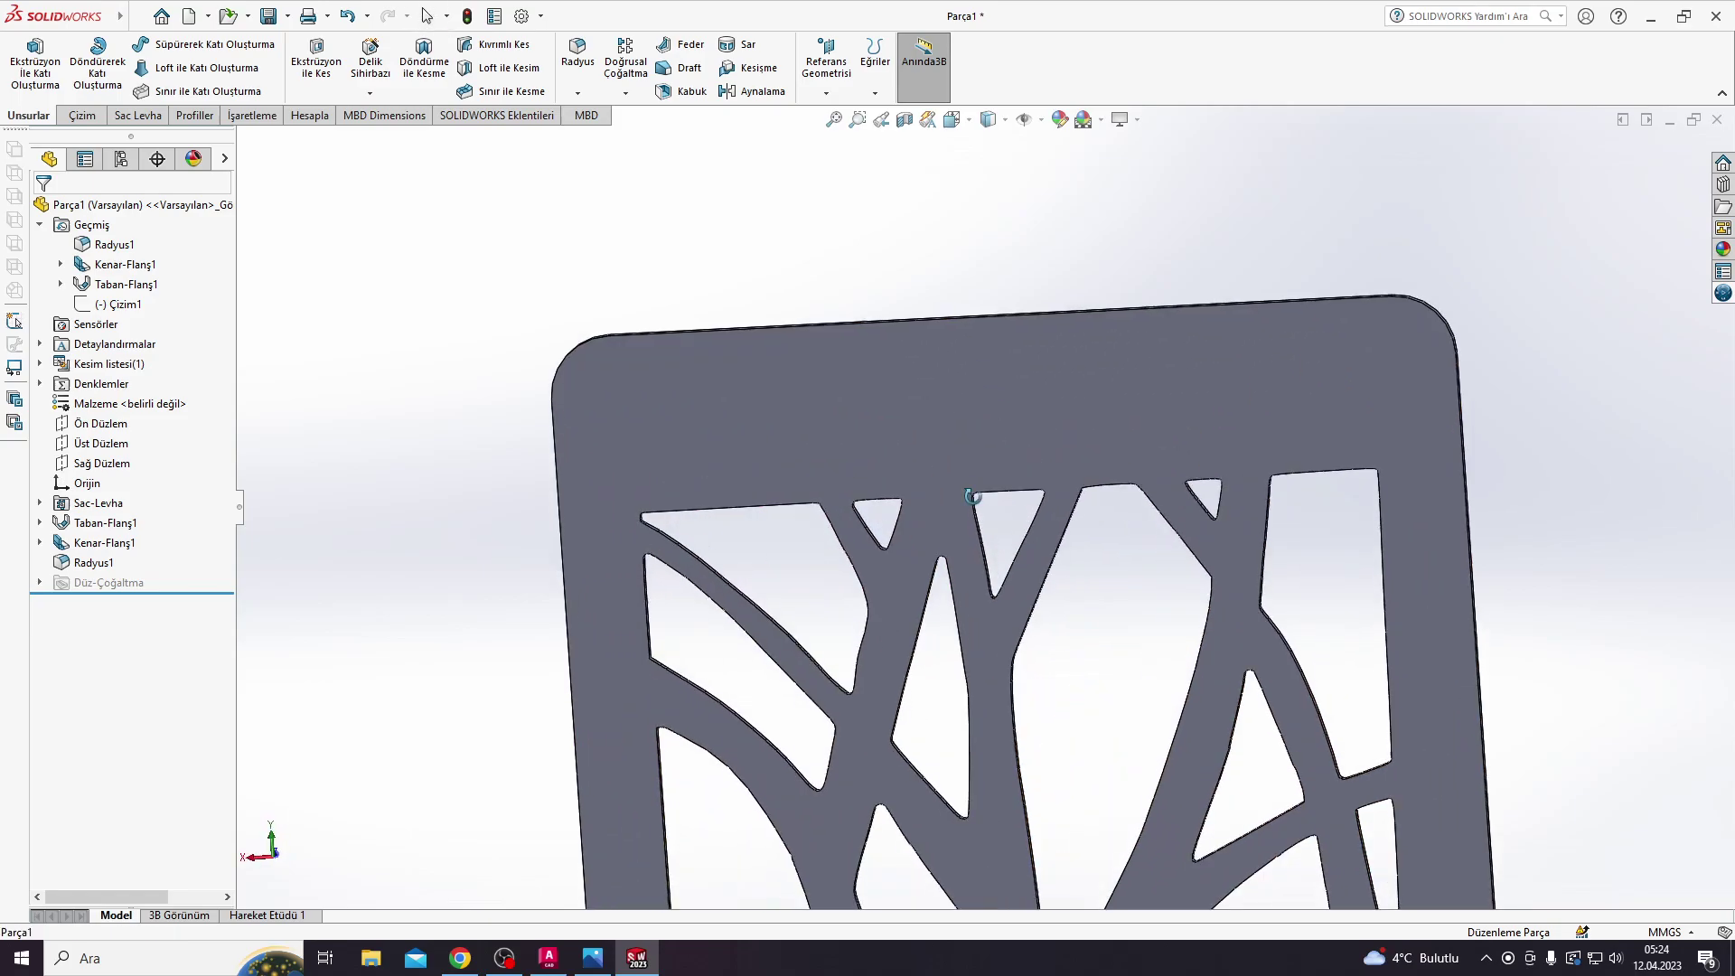
pyautogui.moveTo(1014, 443)
pyautogui.mouseDown(button='middle')
pyautogui.moveTo(965, 477)
pyautogui.moveTo(975, 500)
pyautogui.mouseUp(button='middle')
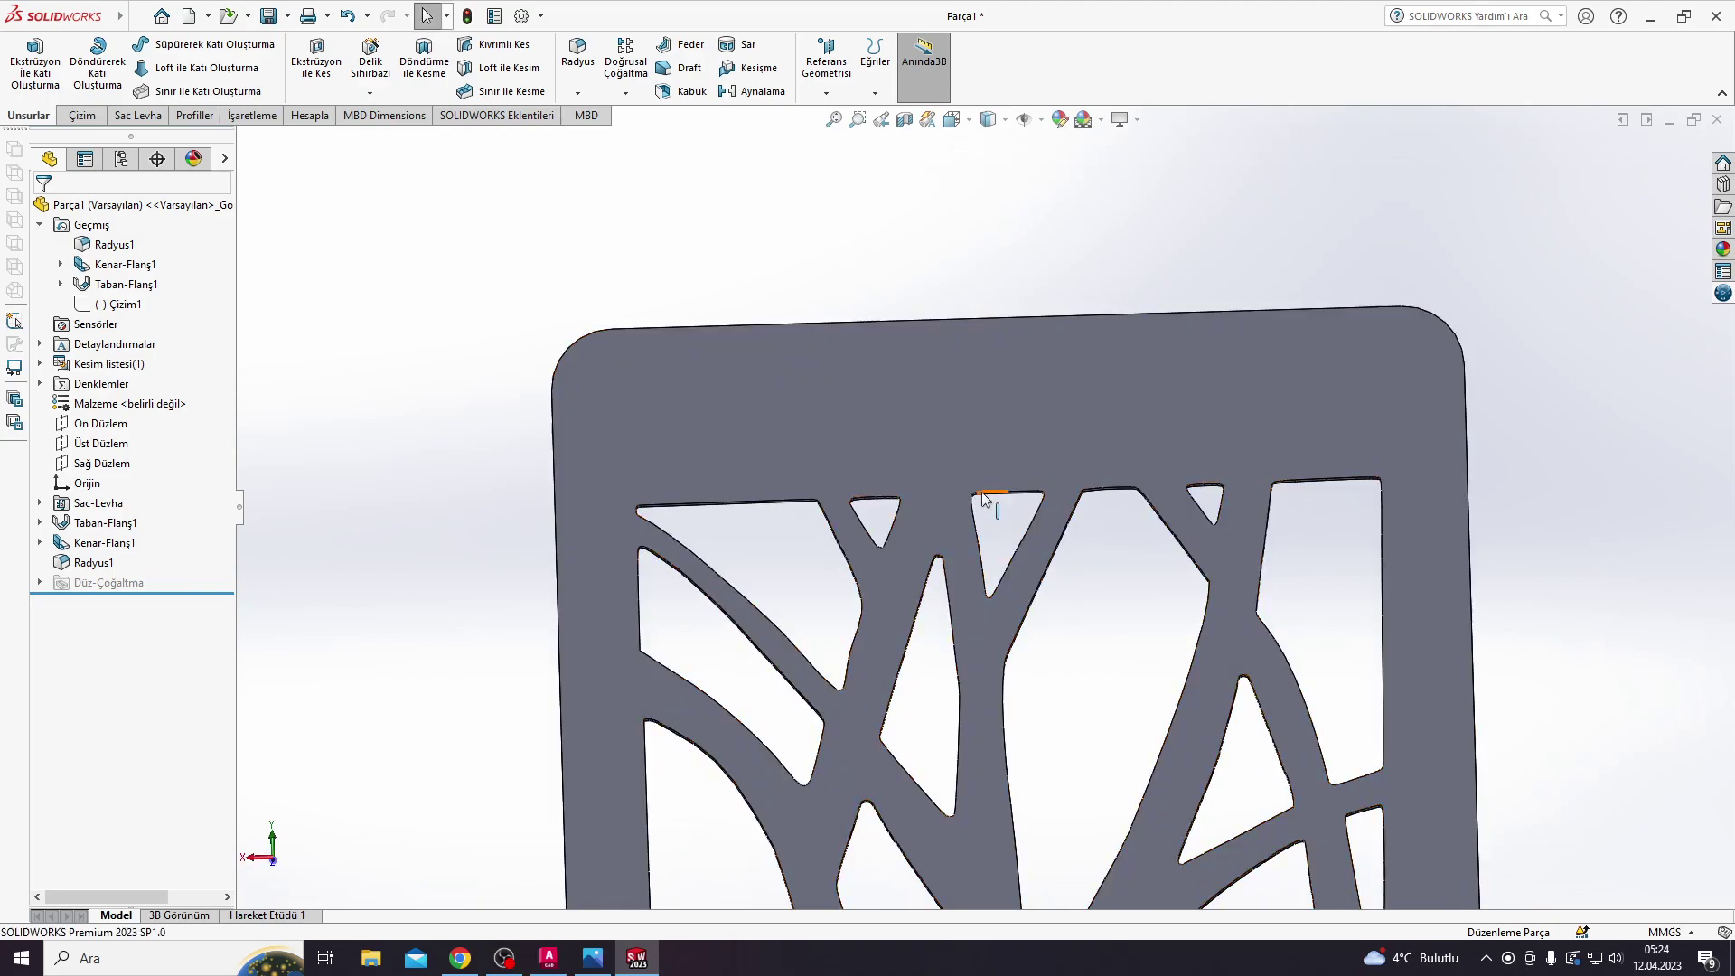
pyautogui.scroll(-3, 983, 503)
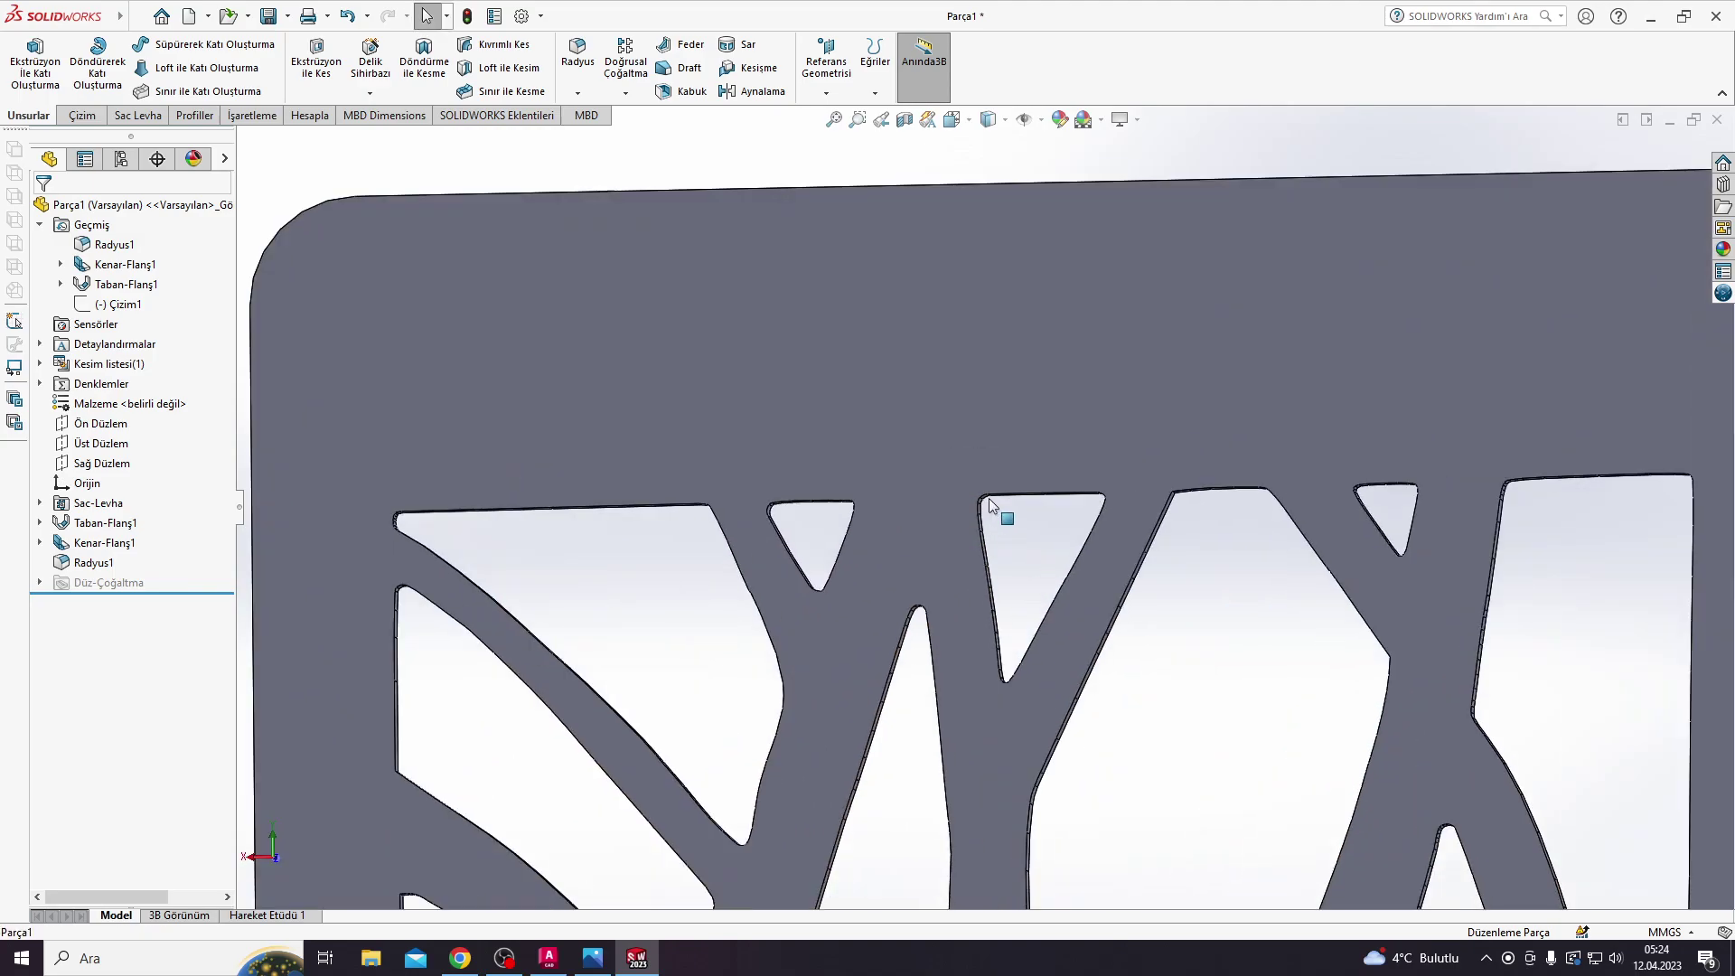
pyautogui.scroll(5, 992, 506)
pyautogui.moveTo(989, 507); pyautogui.dragTo(987, 508, button='middle')
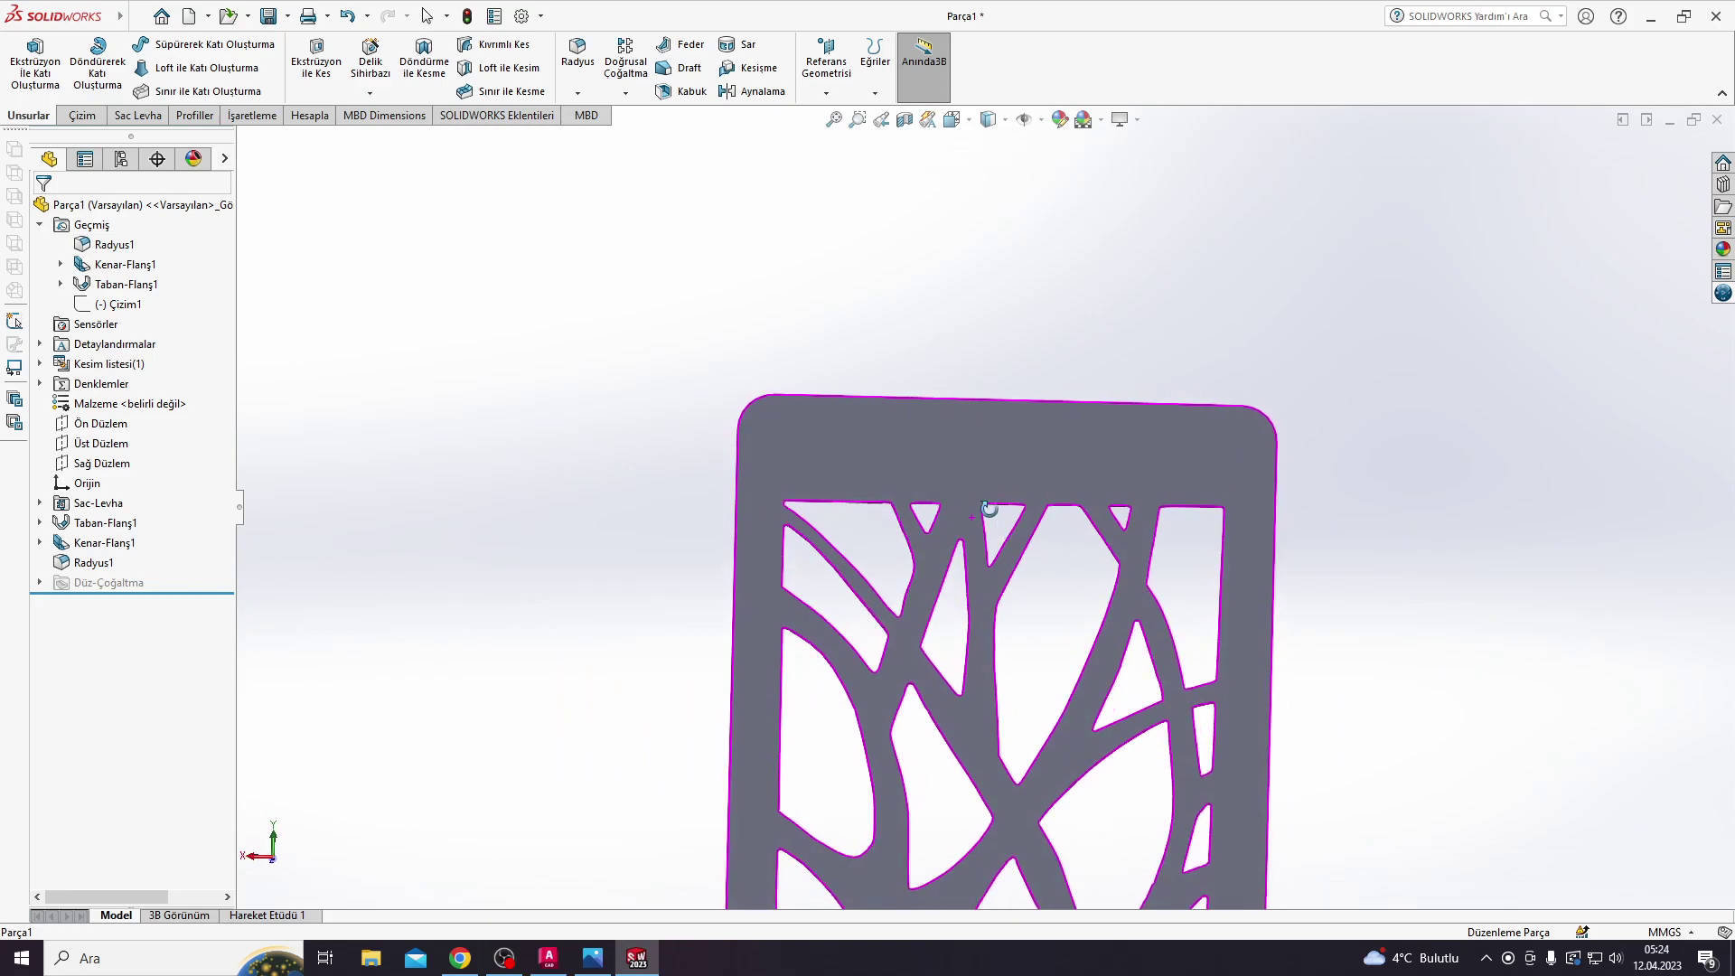
pyautogui.scroll(3, 989, 509)
pyautogui.scroll(3, 996, 578)
pyautogui.moveTo(1021, 587)
pyautogui.mouseDown(button='middle')
pyautogui.moveTo(1047, 592)
pyautogui.moveTo(1008, 657)
pyautogui.moveTo(897, 578)
pyautogui.mouseUp(button='middle')
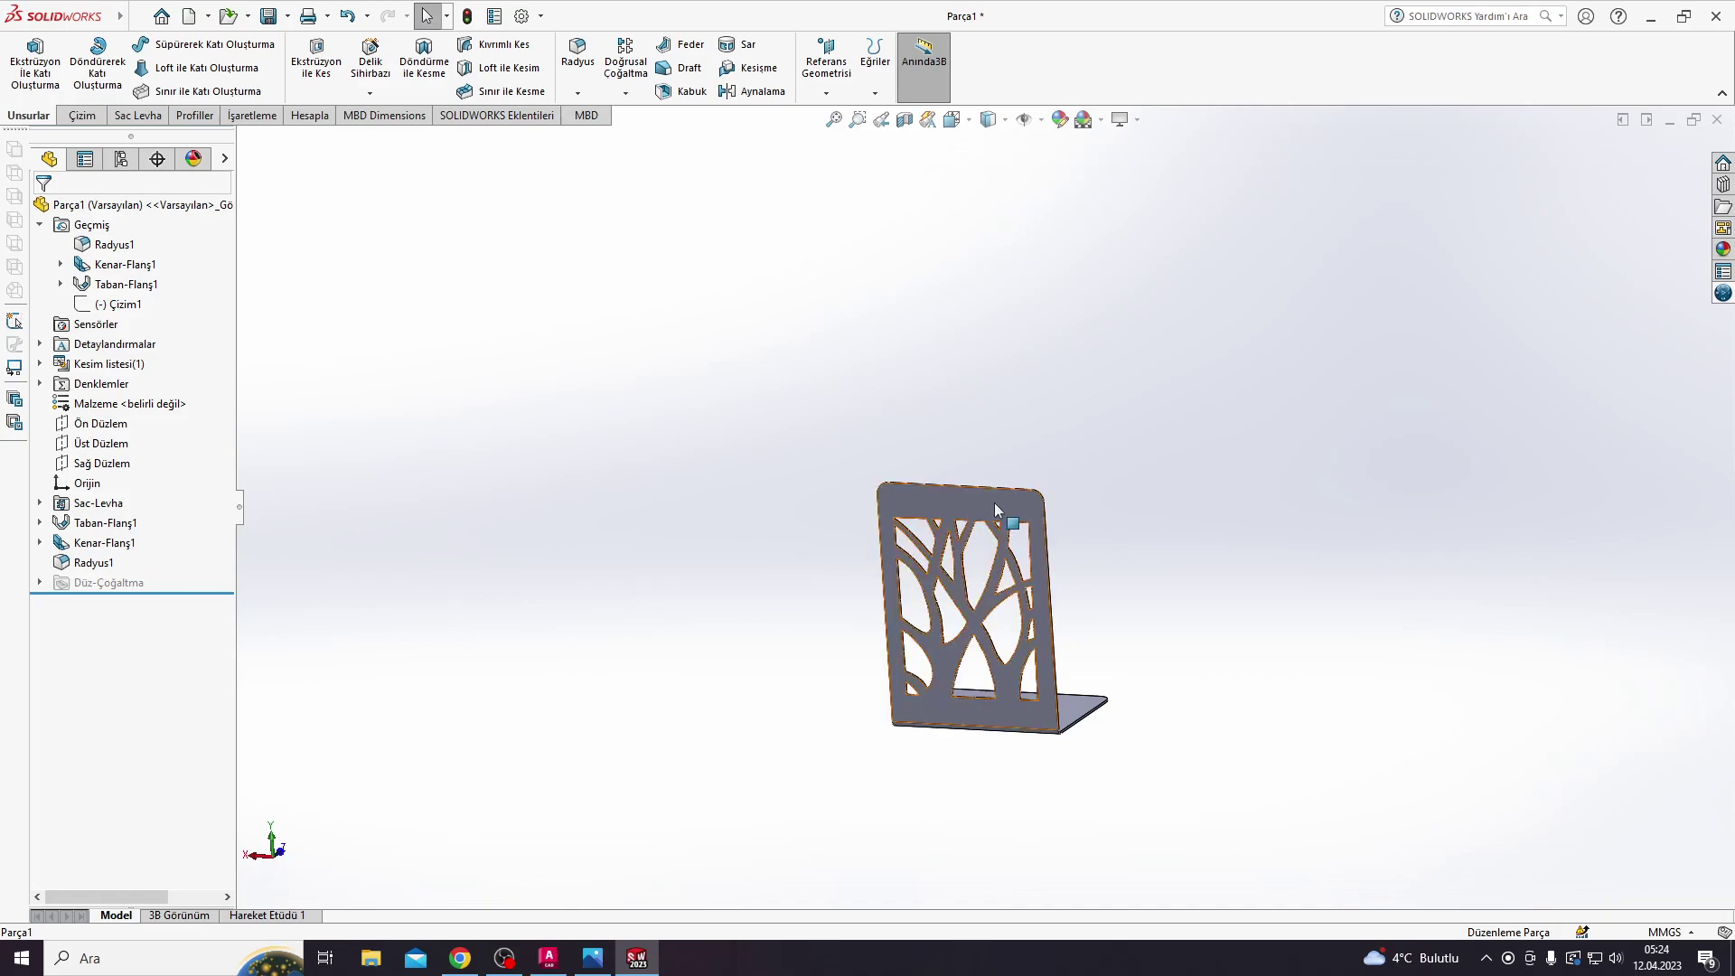
pyautogui.moveTo(995, 503)
pyautogui.mouseDown(button='middle')
pyautogui.moveTo(975, 452)
pyautogui.moveTo(994, 430)
pyautogui.moveTo(896, 488)
pyautogui.moveTo(910, 776)
pyautogui.moveTo(1015, 651)
pyautogui.moveTo(1042, 665)
pyautogui.moveTo(991, 615)
pyautogui.moveTo(985, 506)
pyautogui.moveTo(1073, 575)
pyautogui.moveTo(985, 630)
pyautogui.moveTo(994, 547)
pyautogui.moveTo(1045, 483)
pyautogui.mouseUp(button='middle')
pyautogui.scroll(3, 1043, 665)
pyautogui.scroll(-3, 965, 504)
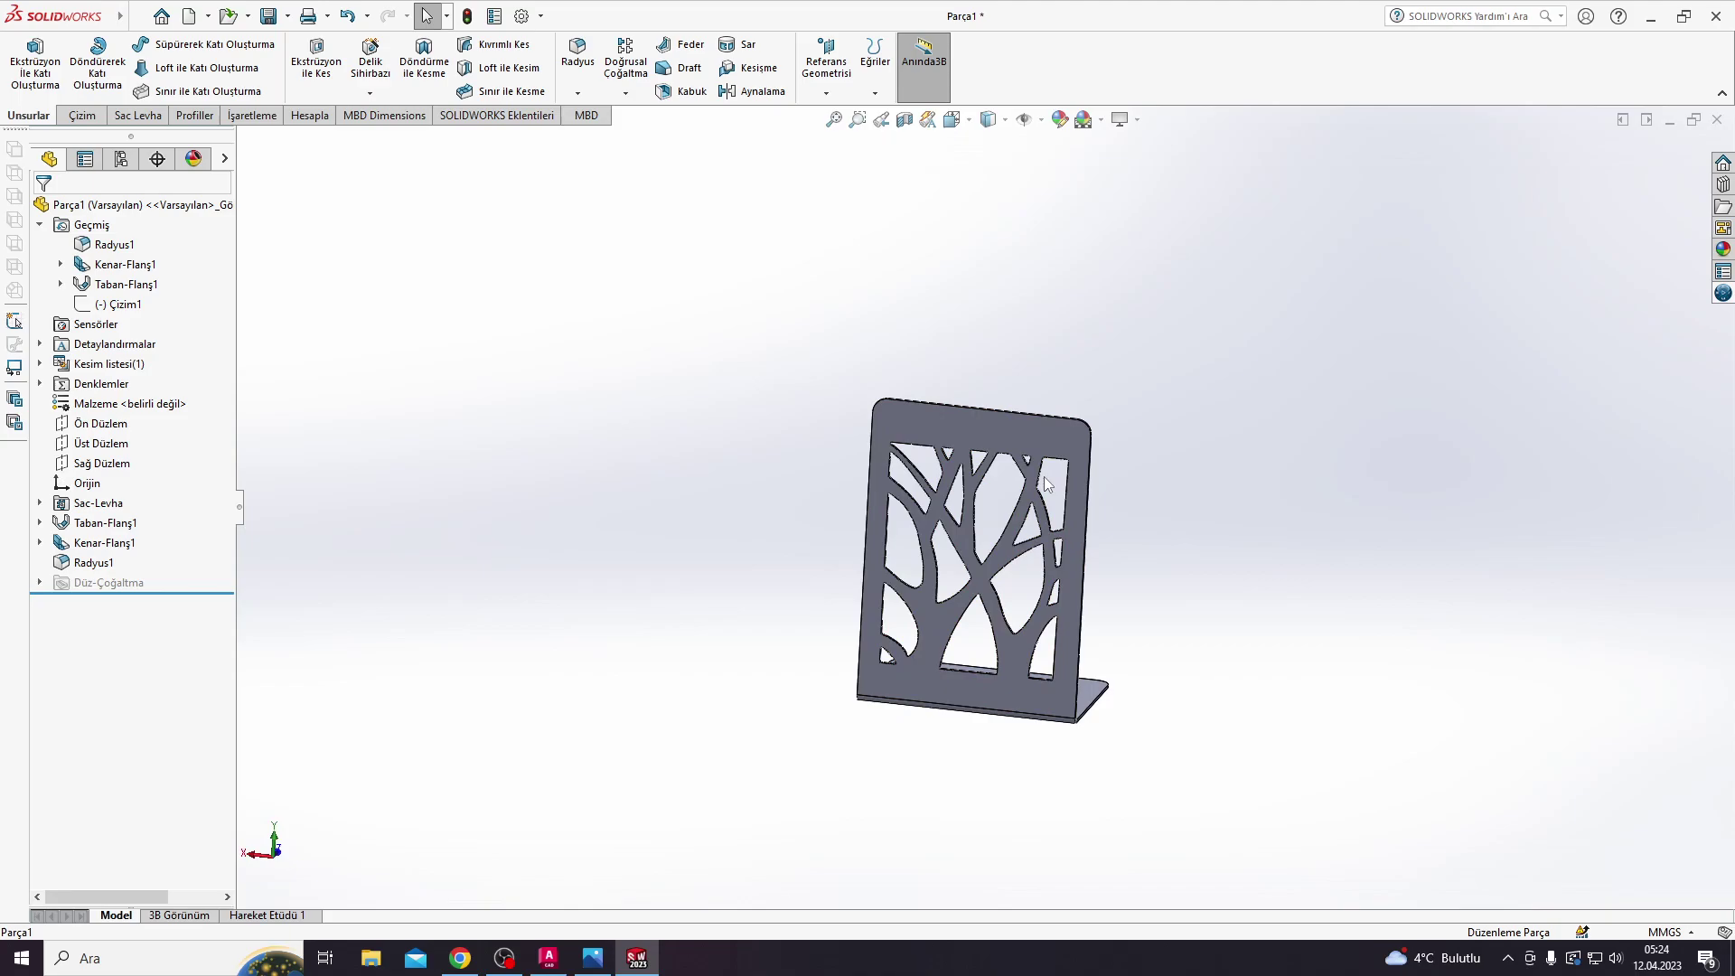
pyautogui.moveTo(1036, 481); pyautogui.dragTo(1061, 432, button='middle')
pyautogui.moveTo(1081, 503); pyautogui.dragTo(1028, 537)
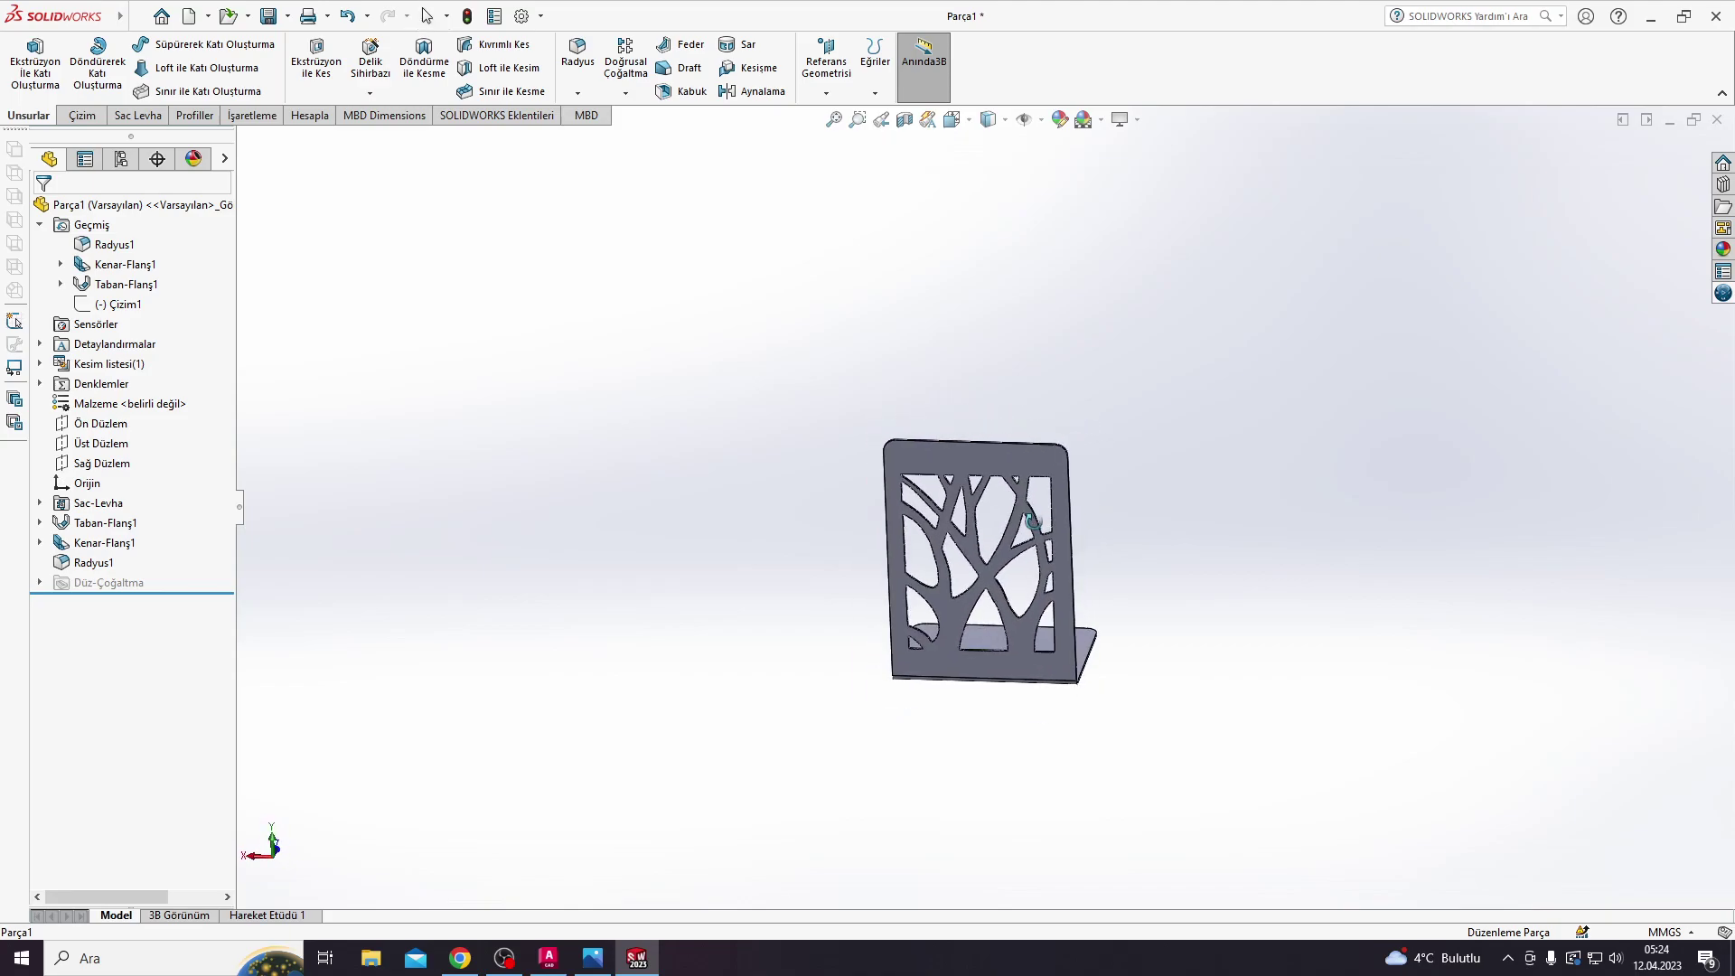
pyautogui.press('Escape')
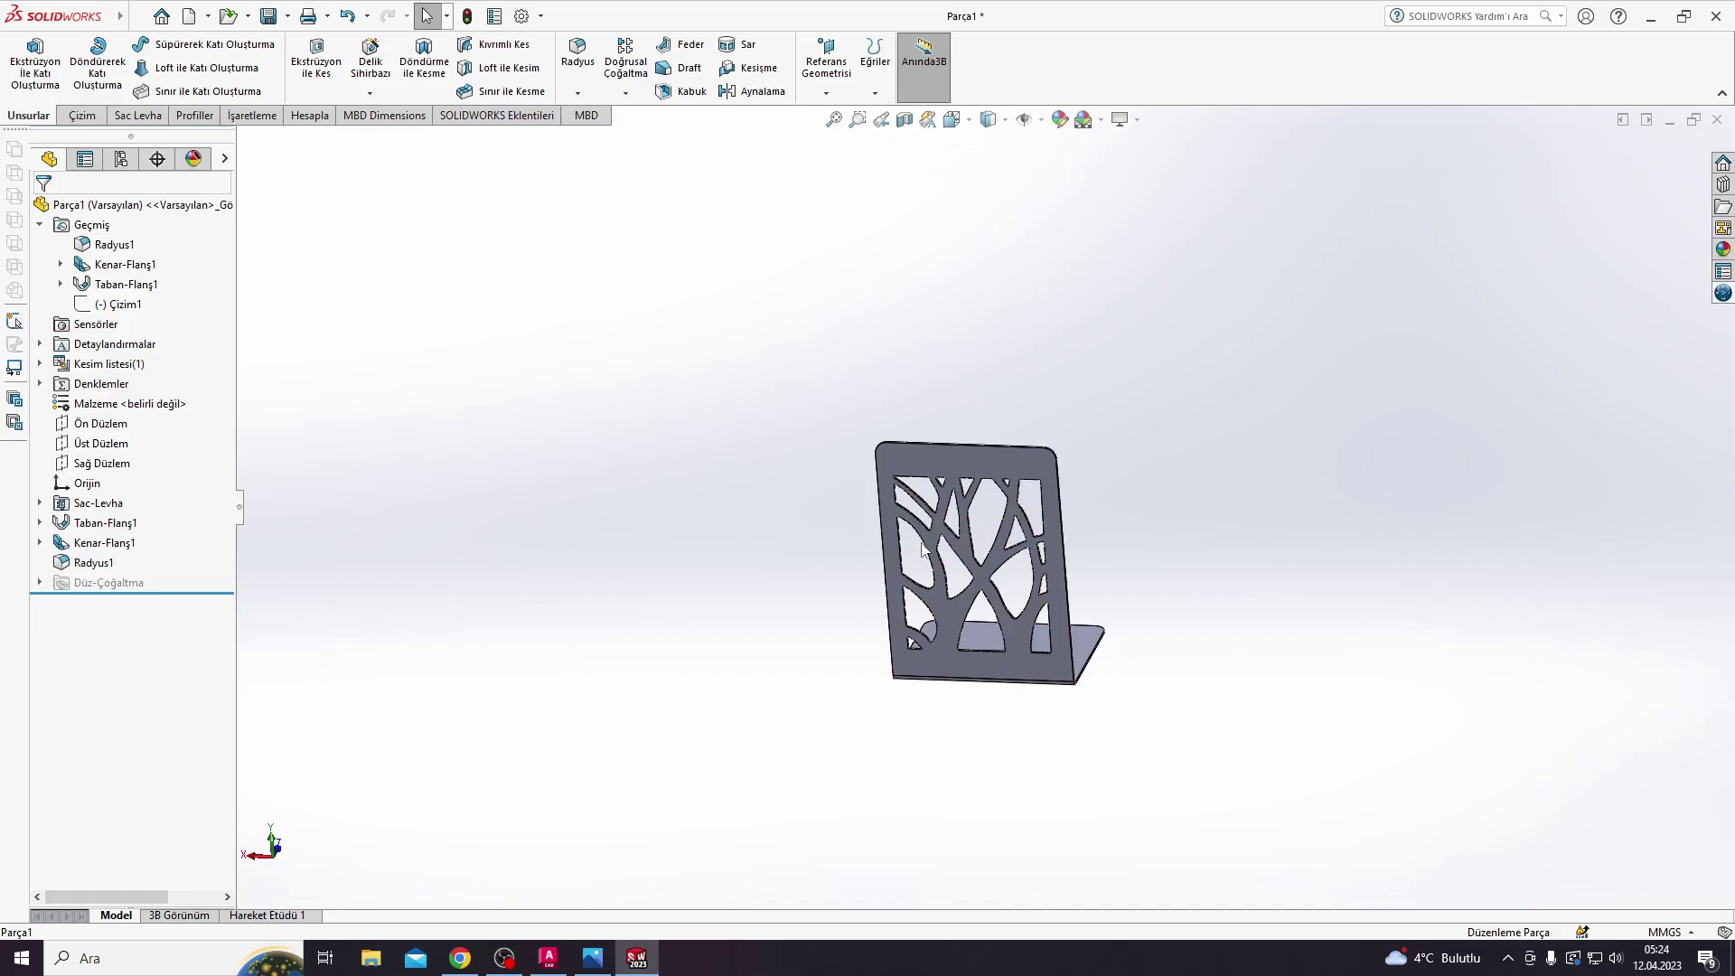
pyautogui.moveTo(873, 524)
pyautogui.mouseDown(button='middle')
pyautogui.moveTo(933, 469)
pyautogui.moveTo(917, 499)
pyautogui.mouseUp(button='middle')
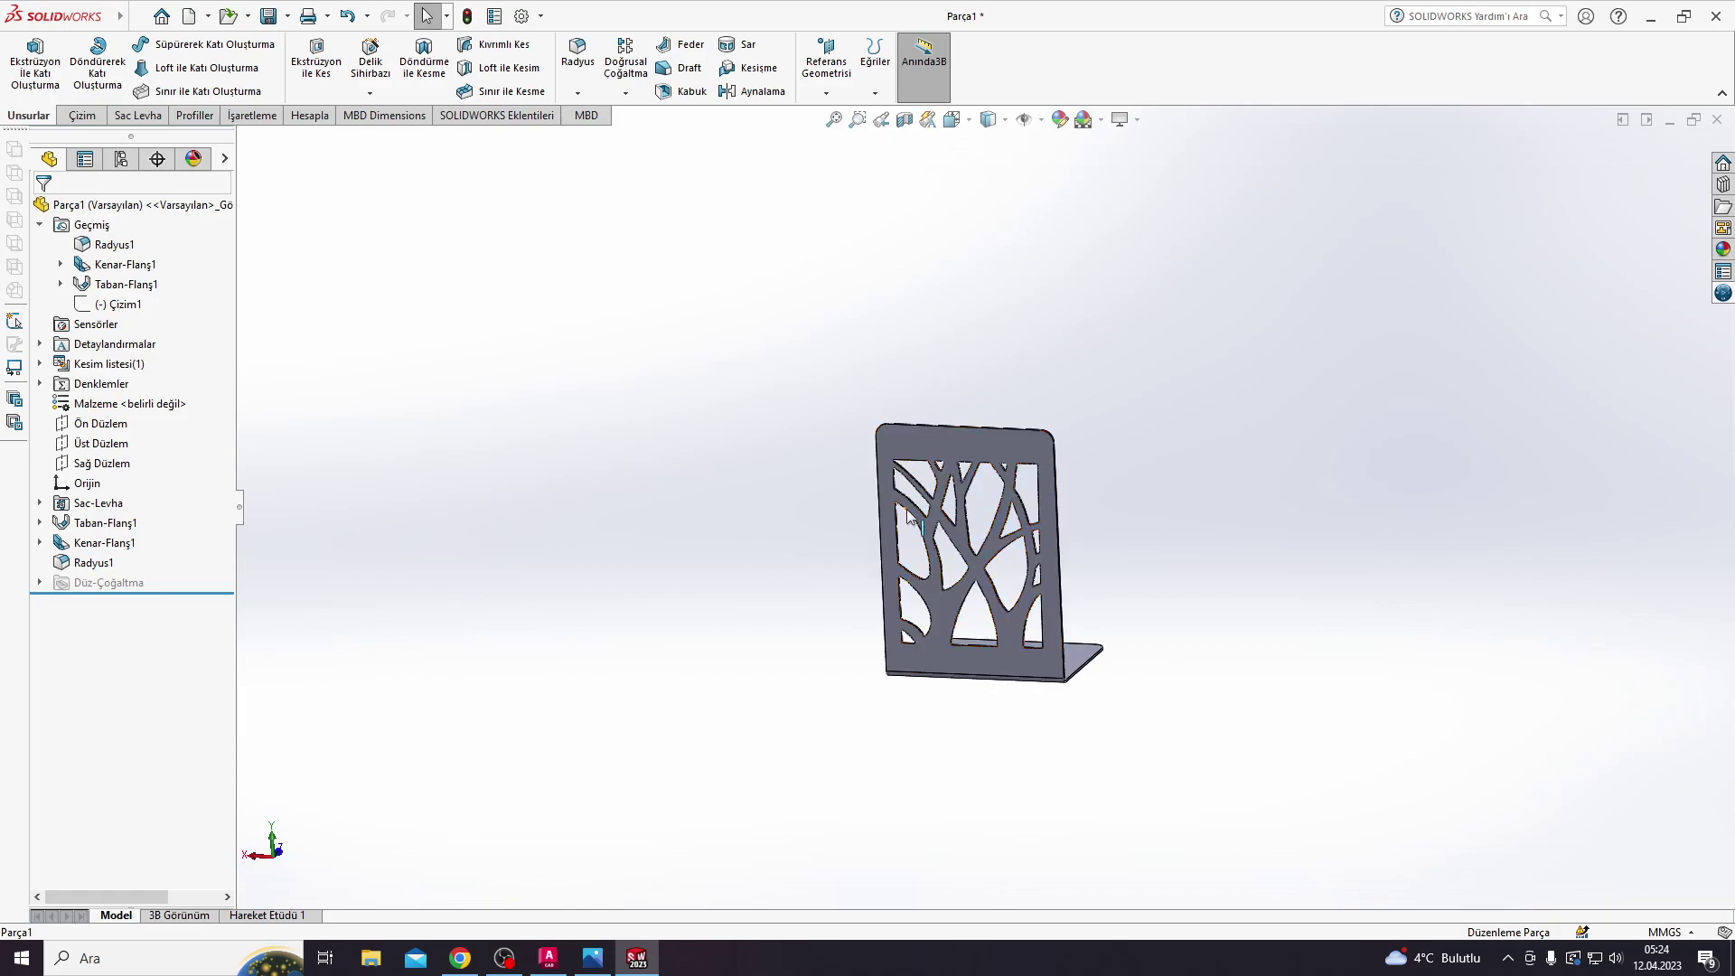